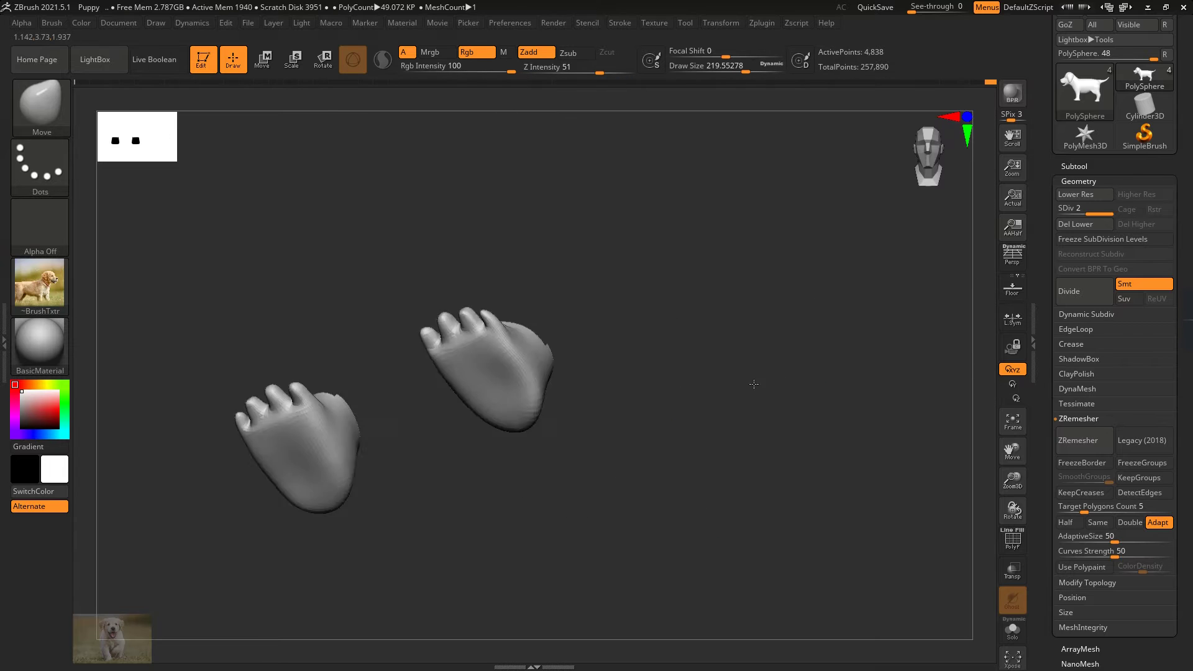
Step: With symmetry on, pull both paw bottoms up and narrow the paw sides using Move
mouse_move(753, 381)
left_mouse_down()
mouse_move(745, 400)
mouse_move(799, 354)
mouse_move(838, 382)
left_mouse_up()
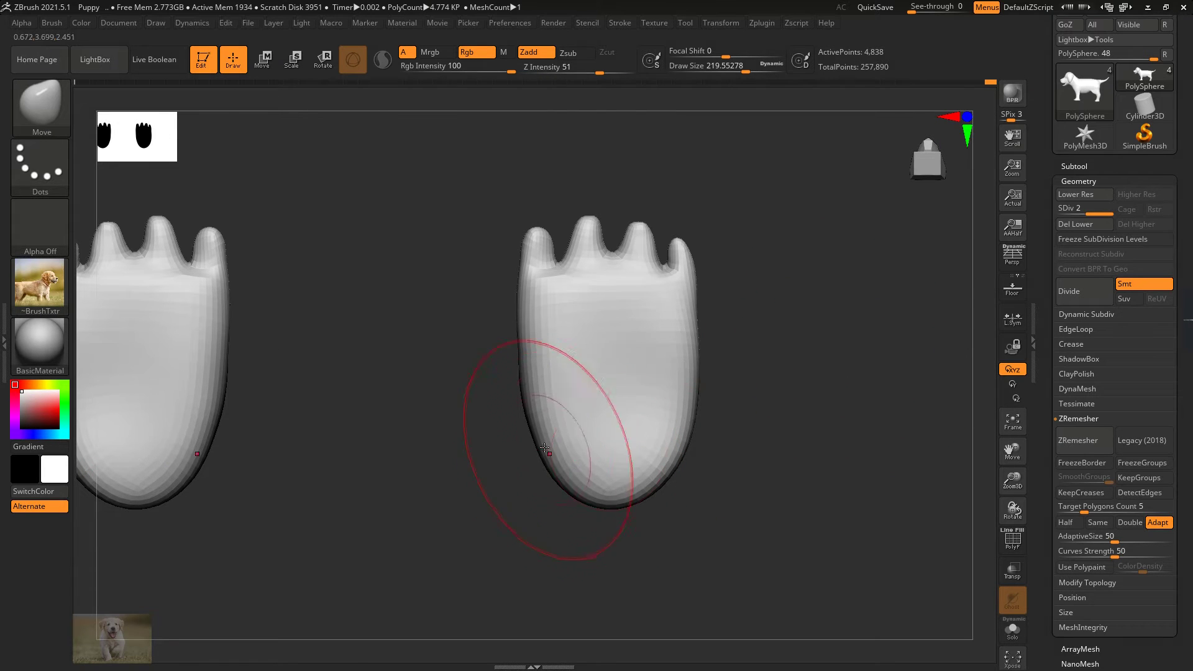
left_click_drag(600, 480, 621, 471)
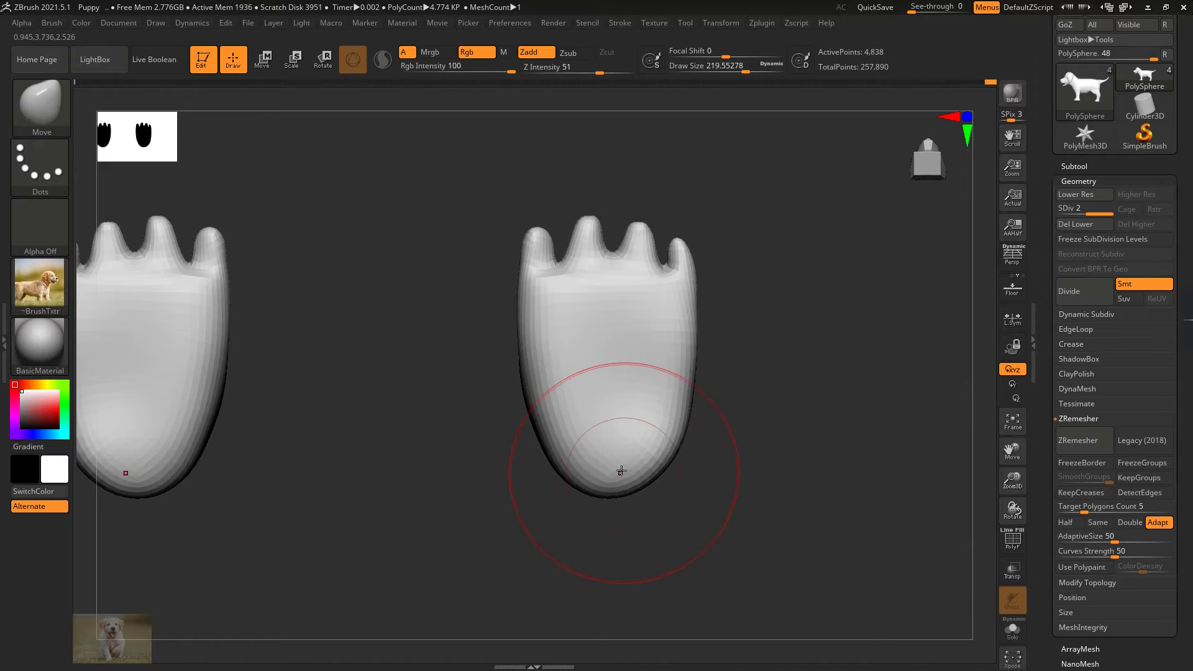
left_click_drag(702, 417, 667, 433)
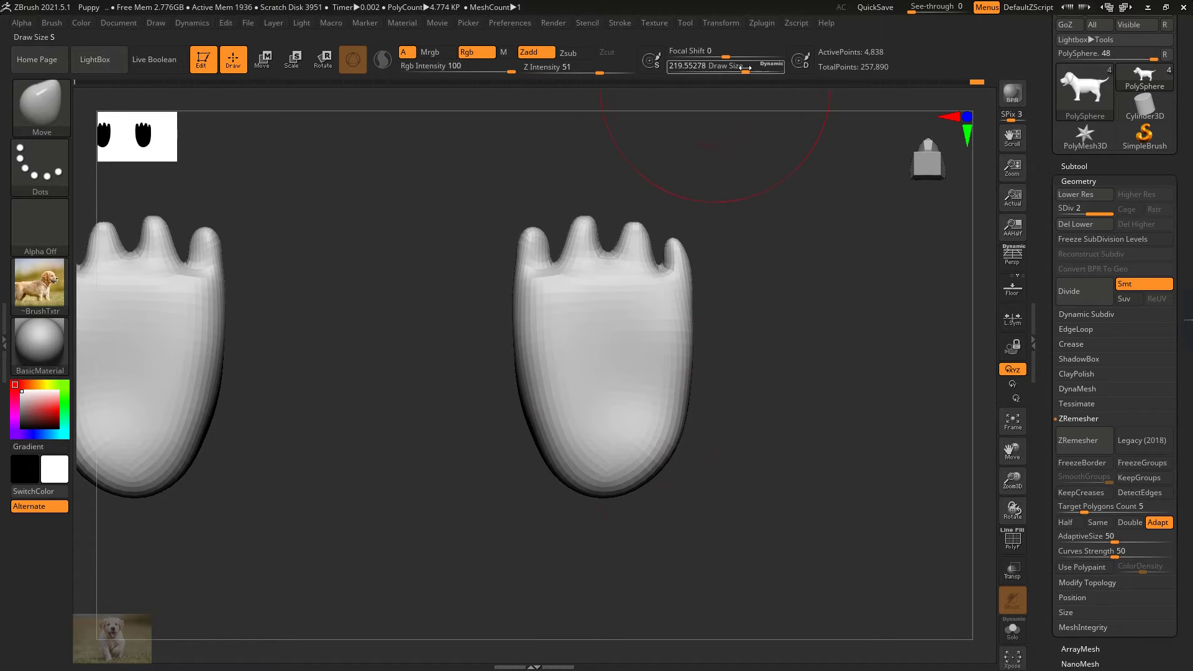
left_click_drag(744, 68, 741, 68)
left_click_drag(542, 348, 557, 351)
left_click_drag(691, 345, 668, 336)
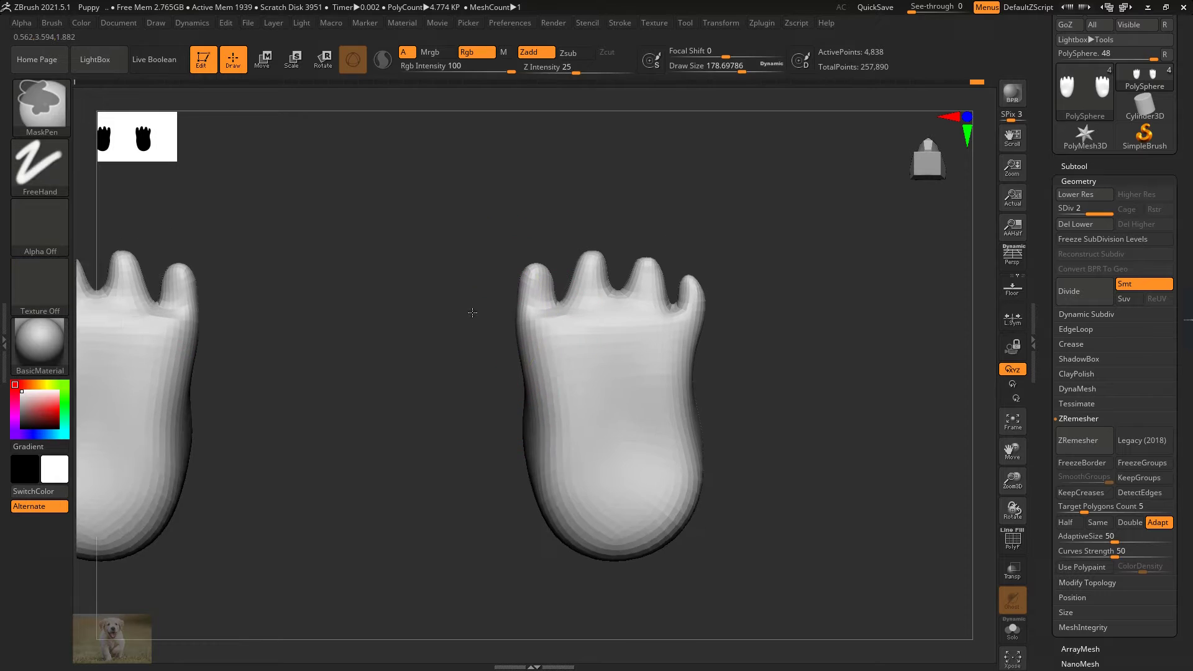
Step: Switch to the Inflat brush and puff the four toes into rounder, fuller shapes
left_click(40, 105)
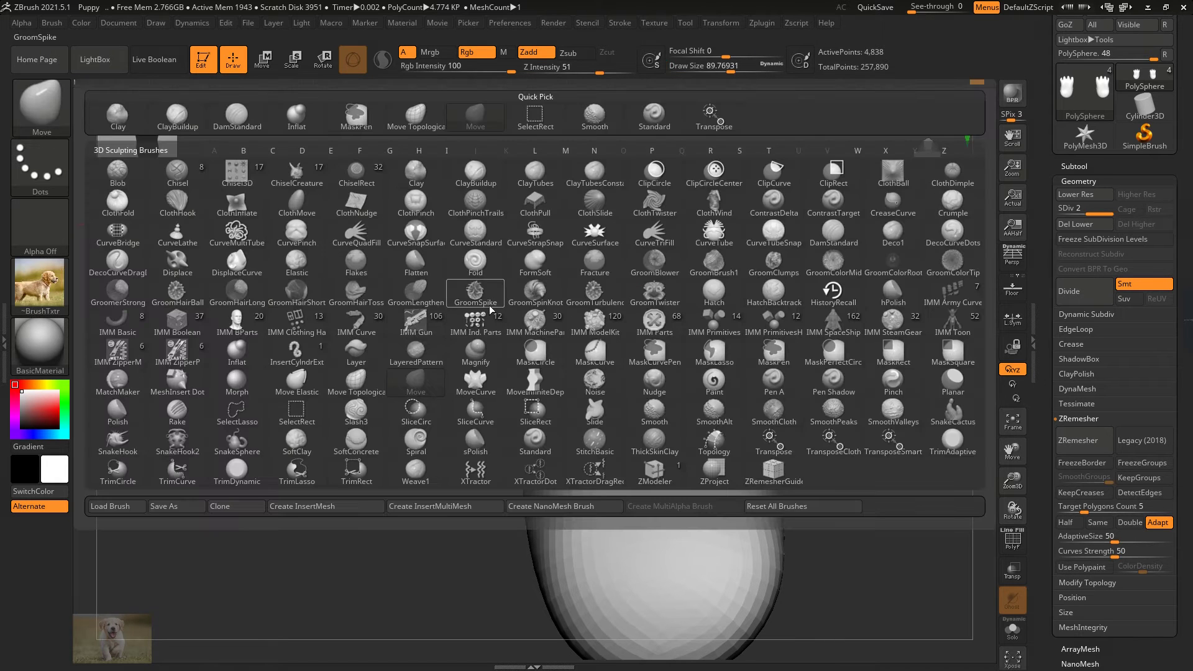
key("i")
key("n")
left_click_drag(497, 267, 555, 274)
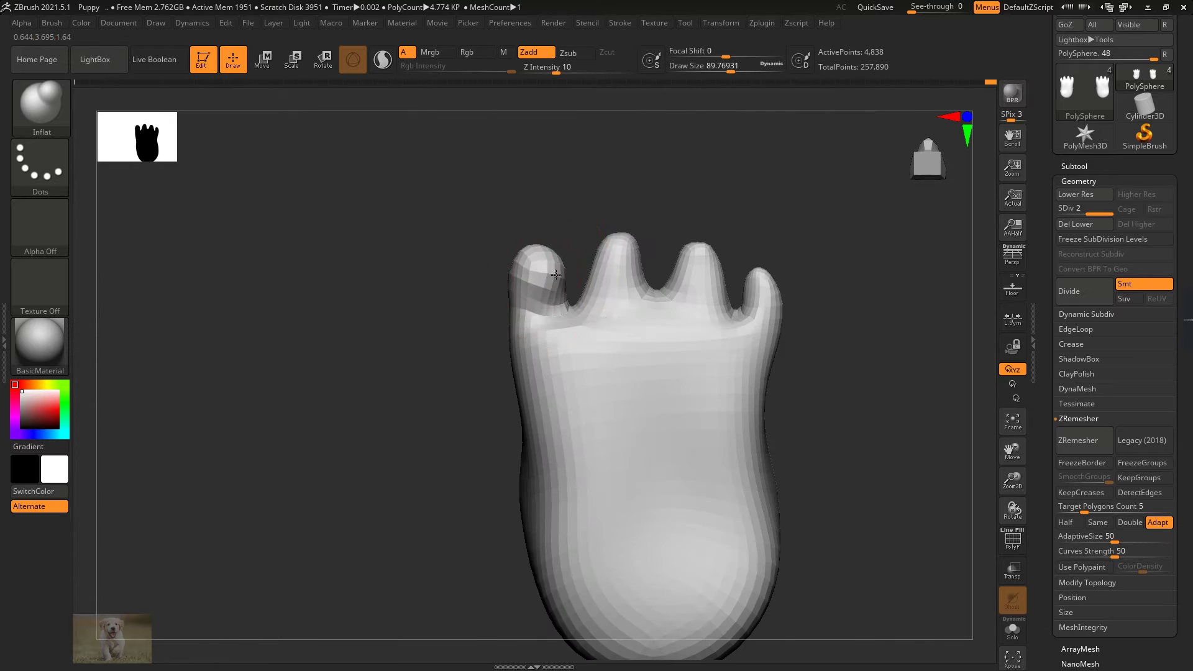
left_click_drag(514, 309, 629, 270)
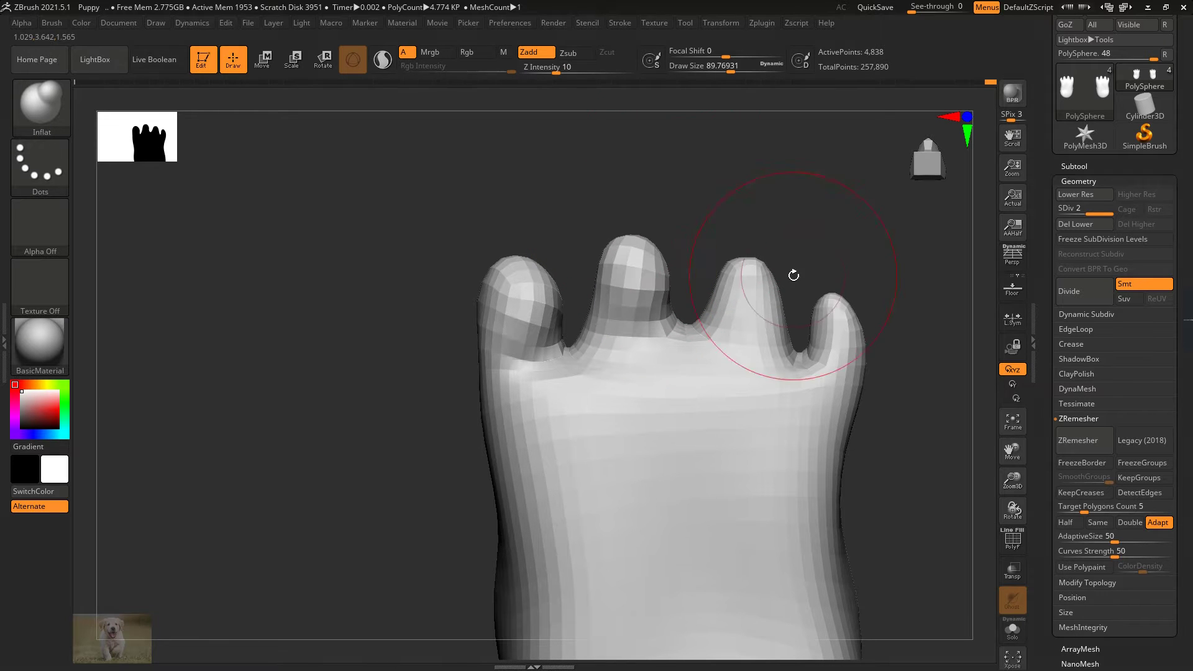
left_click_drag(793, 275, 653, 355)
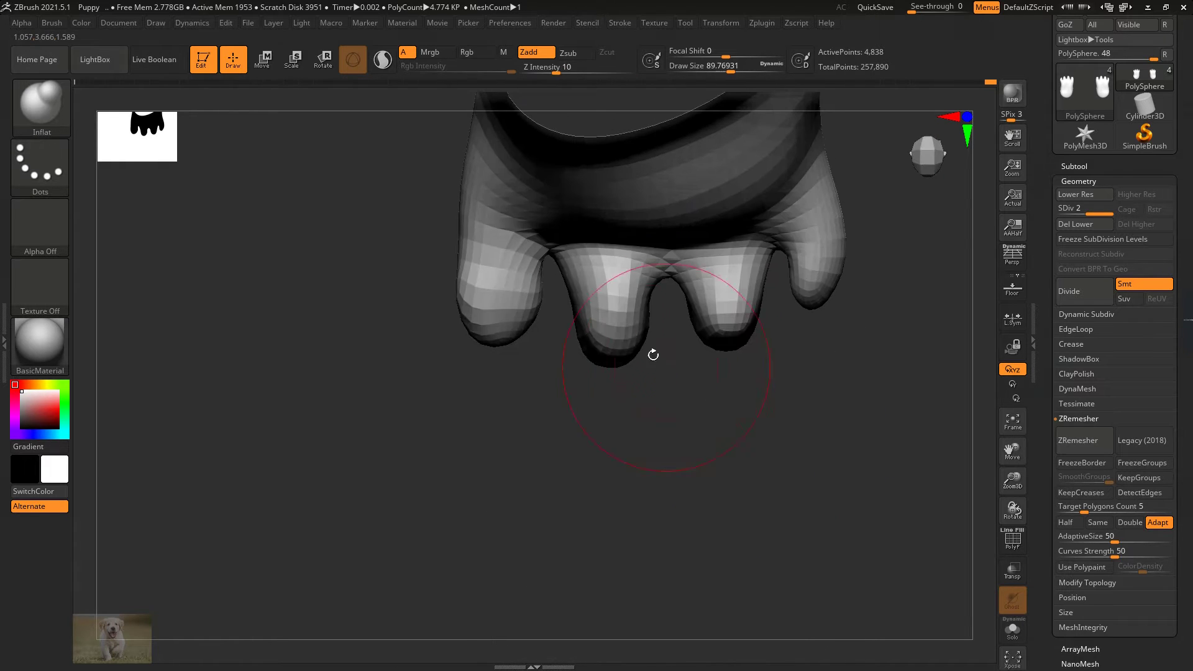
left_click_drag(647, 436, 746, 398)
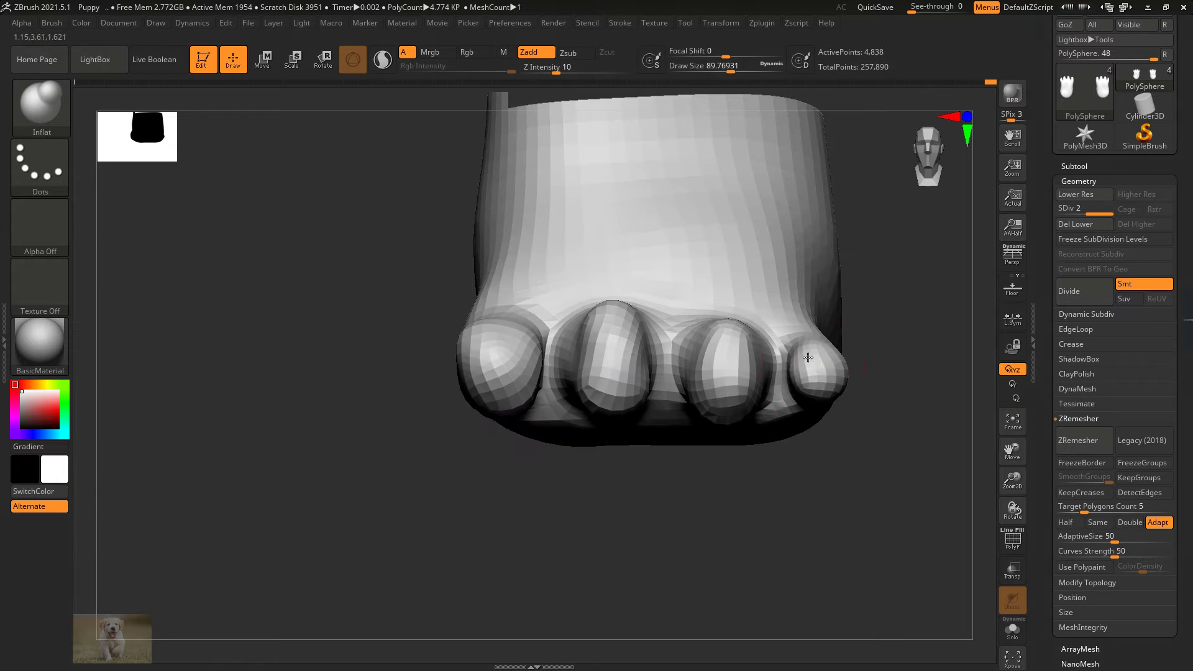
mouse_move(808, 357)
left_mouse_down()
mouse_move(857, 312)
mouse_move(793, 346)
left_mouse_up()
Step: Switch to the Move brush, shift the upper toes and make the middle toe taller
left_click(41, 104)
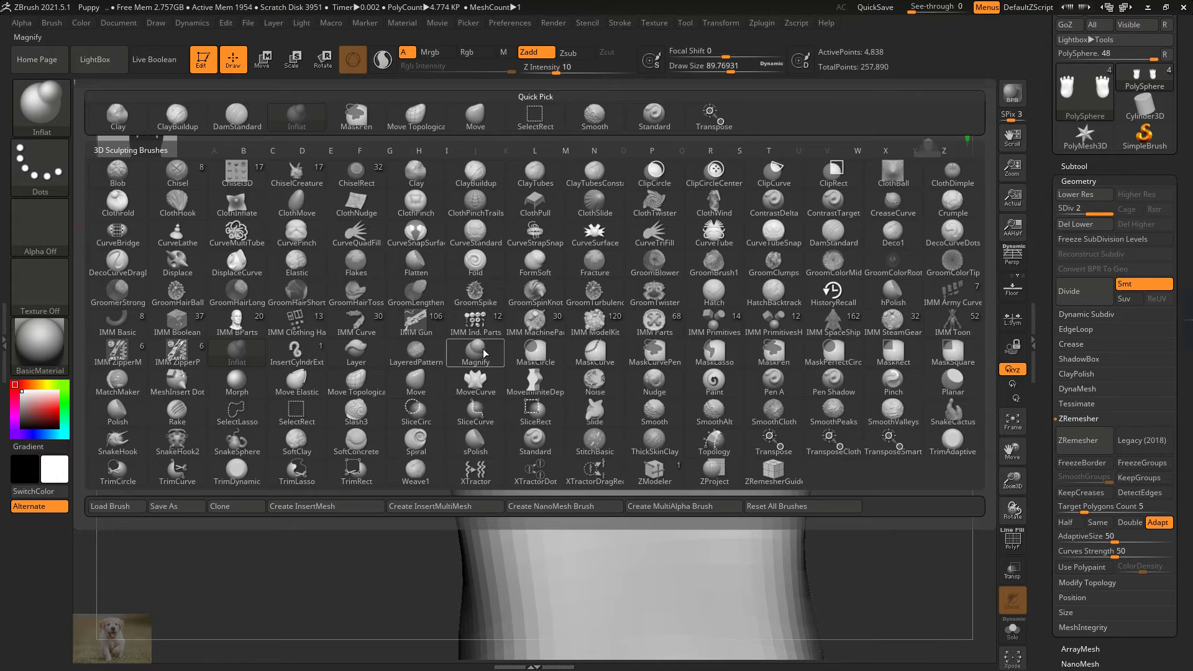
key("m")
key("v")
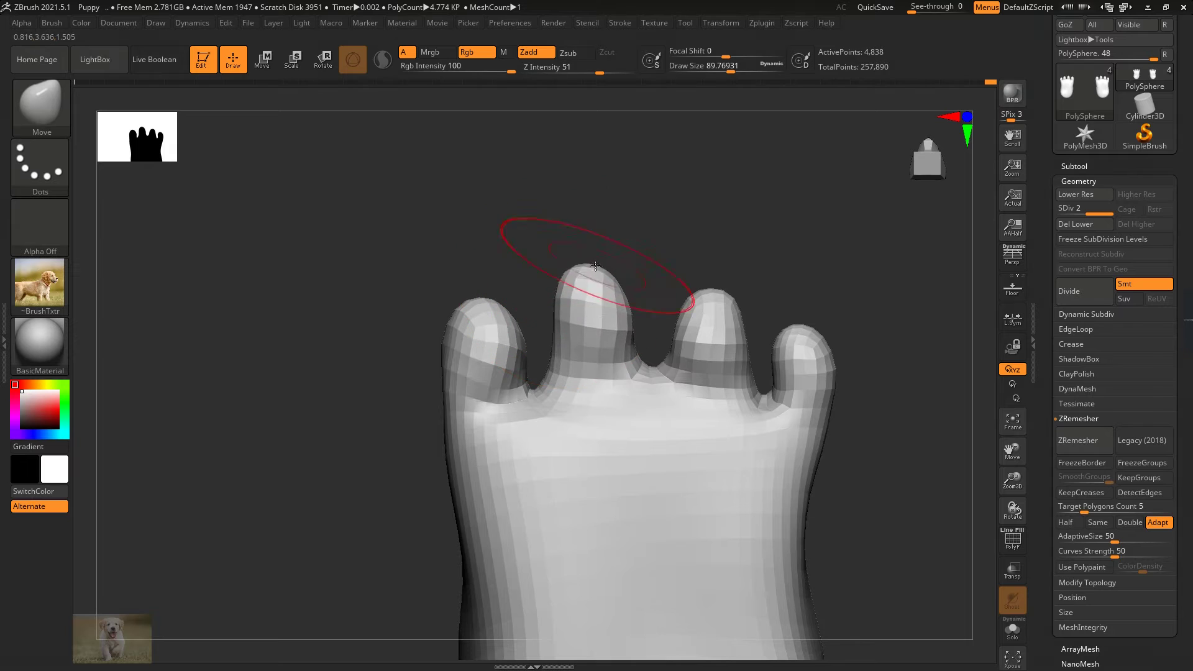
left_click_drag(632, 309, 638, 315)
left_click_drag(677, 219, 640, 235, "alt")
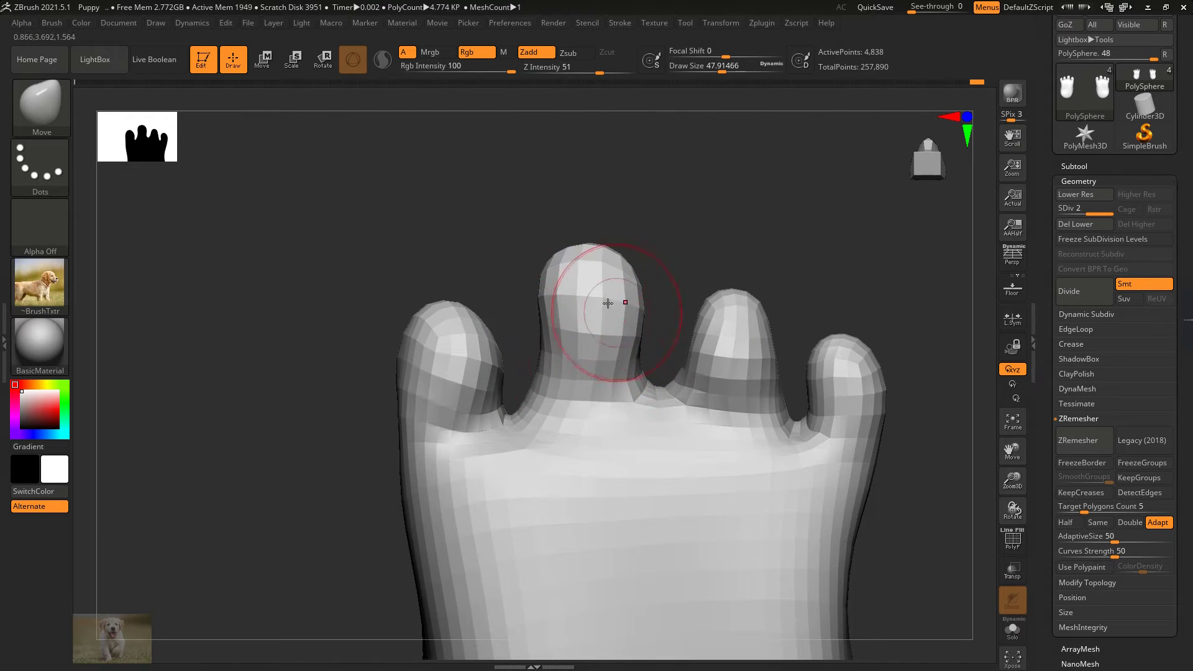
left_click_drag(578, 245, 580, 240)
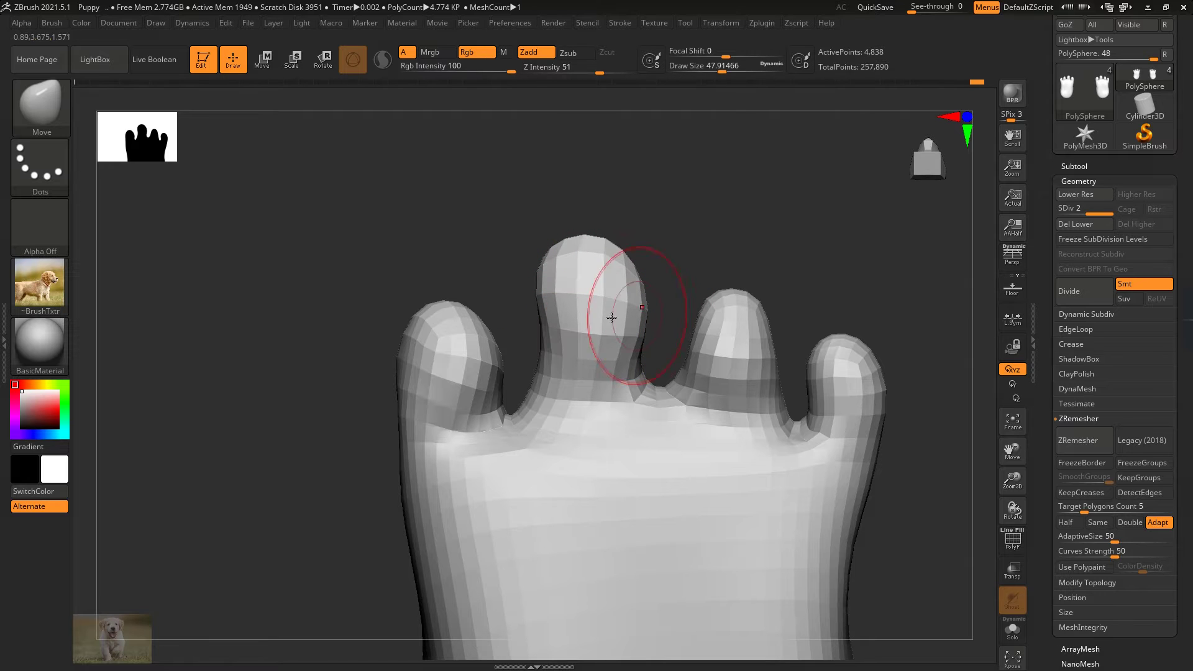
Step: Reshape the middle toe's underside and the third toe from below and front
left_click_drag(537, 310, 522, 474)
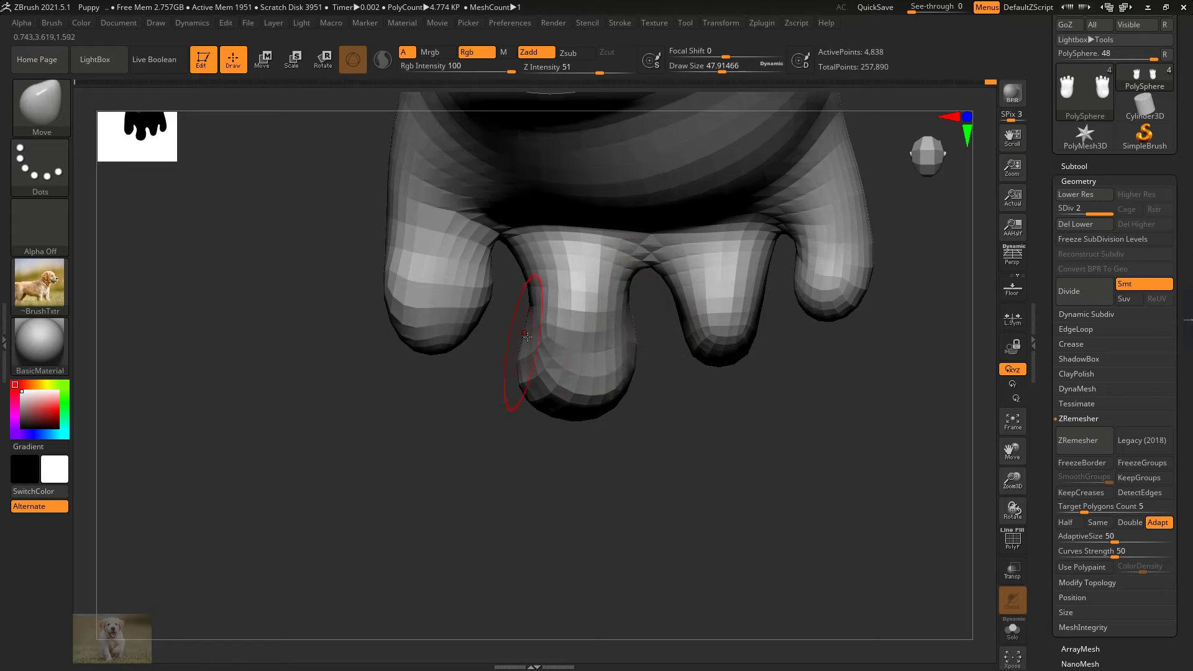
mouse_move(538, 401)
left_mouse_down()
mouse_move(647, 383)
mouse_move(527, 344)
mouse_move(520, 310)
left_mouse_up()
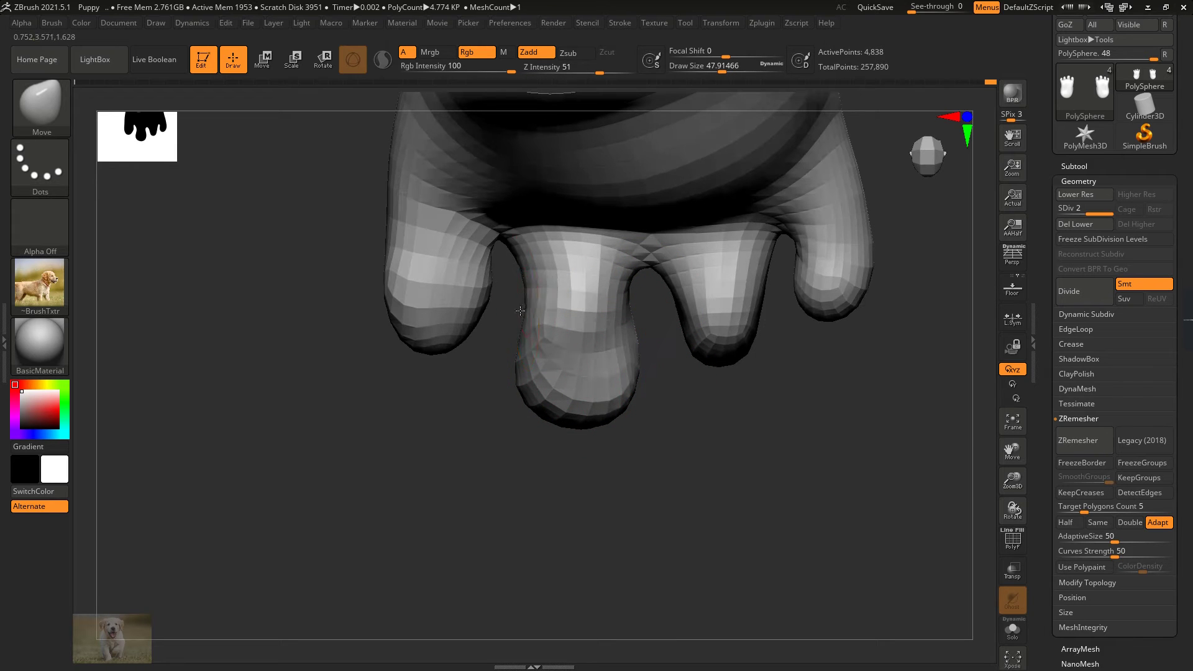
mouse_move(599, 425)
left_mouse_down()
mouse_move(640, 454)
mouse_move(543, 420)
mouse_move(621, 390)
mouse_move(650, 414)
mouse_move(614, 427)
mouse_move(664, 349)
mouse_move(696, 386)
mouse_move(622, 361)
mouse_move(705, 318)
mouse_move(700, 491)
mouse_move(639, 385)
left_mouse_up()
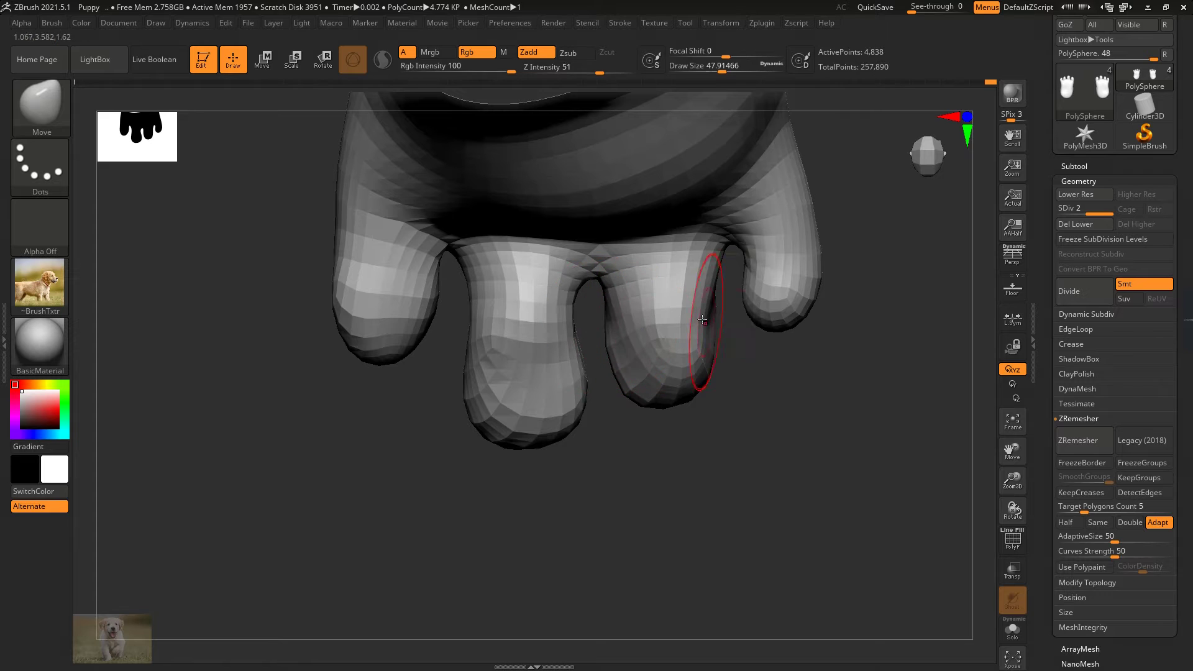
left_click_drag(702, 320, 713, 389)
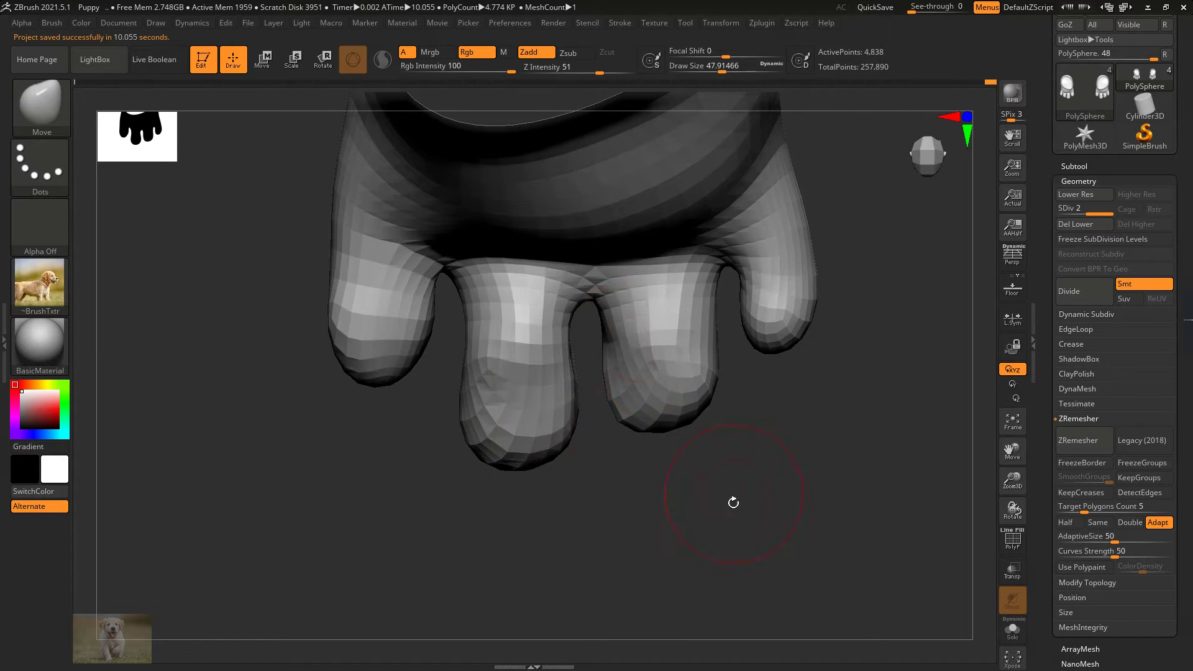
left_click_drag(733, 501, 624, 260)
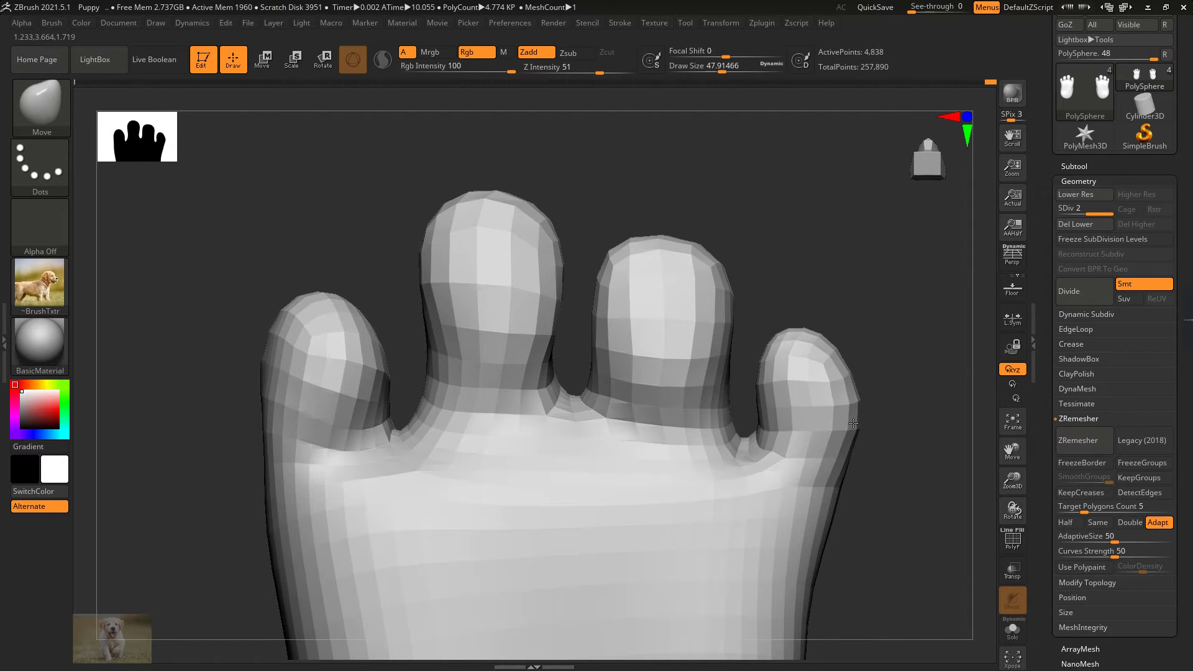
left_click_drag(854, 255, 823, 378)
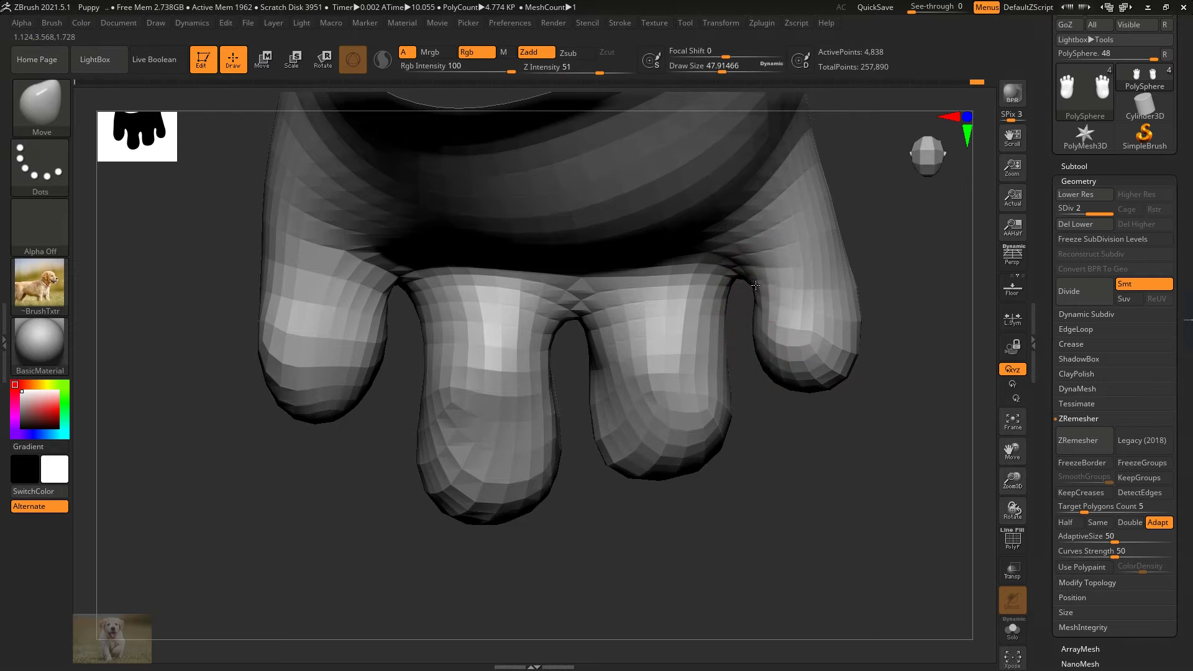
mouse_move(862, 464)
left_mouse_down()
mouse_move(825, 213)
mouse_move(314, 261)
mouse_move(358, 214)
left_mouse_up()
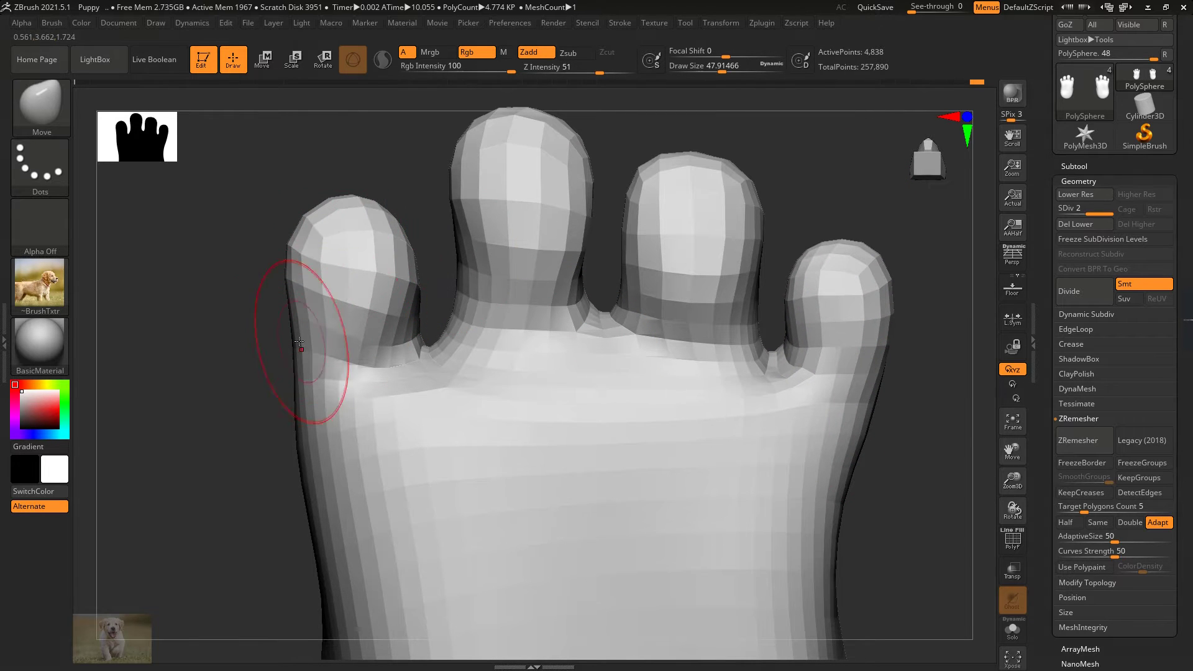
Step: Round the toes in close-up and smooth the foot top with brush size about 79
left_click_drag(292, 335, 330, 313)
mouse_move(528, 286)
left_mouse_down()
mouse_move(527, 239)
mouse_move(628, 330)
mouse_move(617, 314)
mouse_move(491, 302)
mouse_move(446, 282)
left_mouse_up()
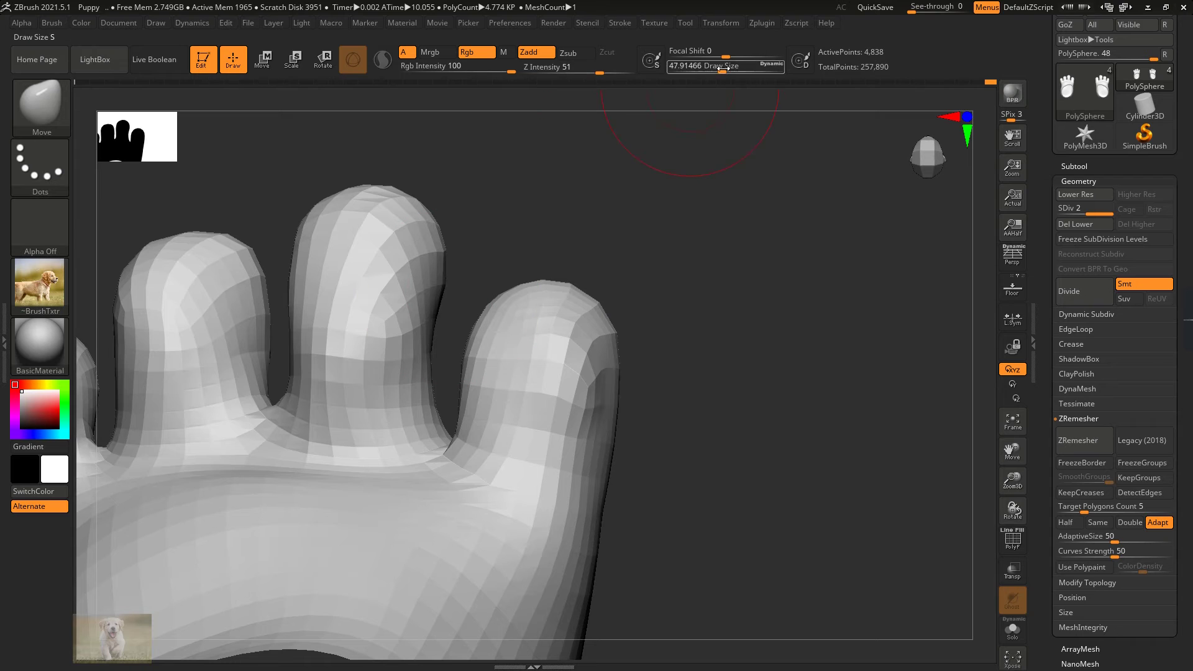
mouse_move(613, 168)
left_mouse_down()
mouse_move(462, 332)
mouse_move(404, 283)
mouse_move(425, 273)
mouse_move(453, 297)
mouse_move(402, 282)
mouse_move(418, 346)
left_mouse_up()
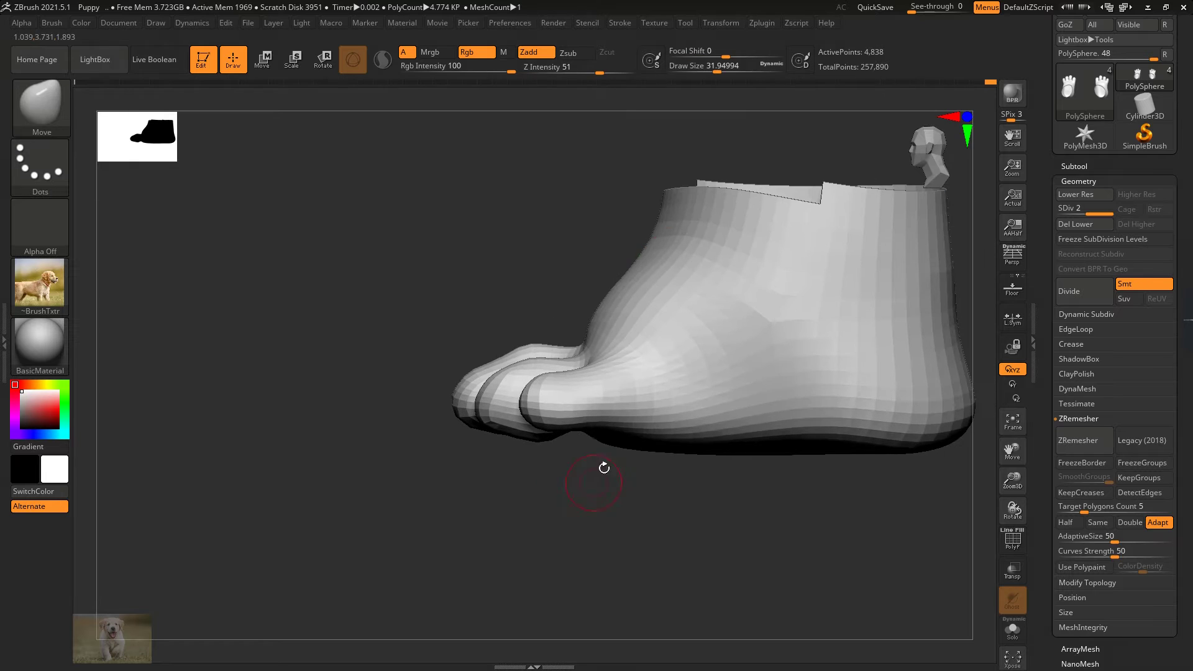
left_click_drag(716, 72, 730, 71)
mouse_move(621, 162)
left_mouse_down()
mouse_move(570, 202)
mouse_move(683, 133)
left_mouse_up()
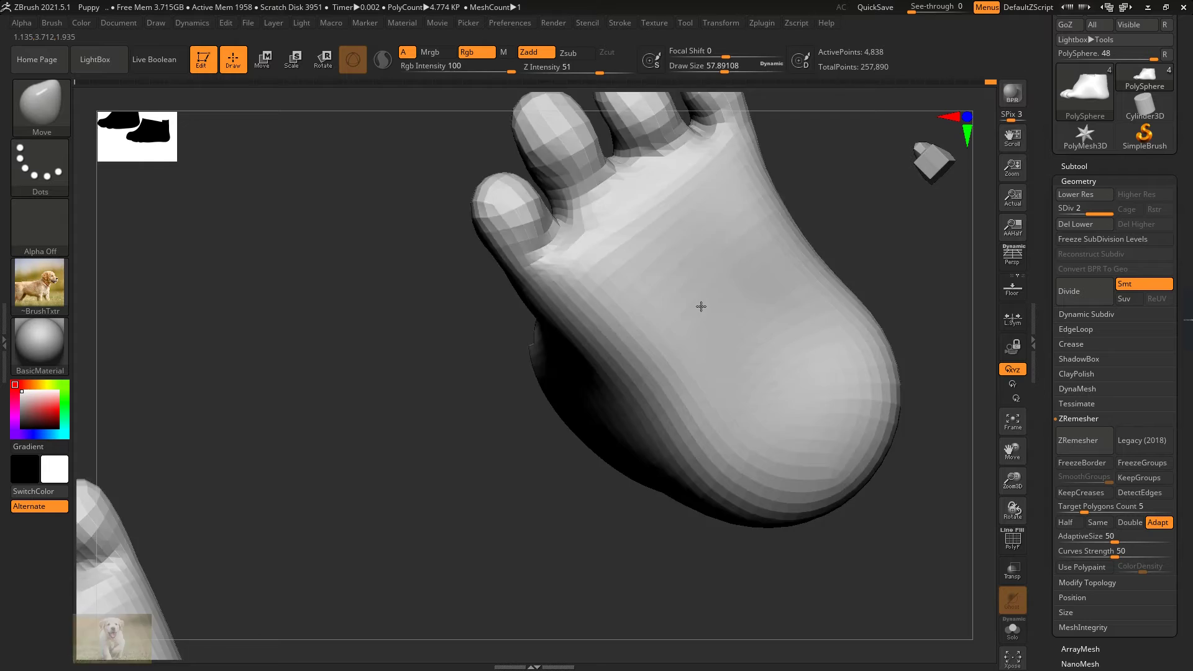
mouse_move(700, 306)
left_mouse_down()
mouse_move(766, 431)
mouse_move(851, 455)
mouse_move(824, 359)
mouse_move(639, 264)
left_mouse_up()
Step: Try ClayBuildup, then switch to a textured Move brush from the M brush list
key("b")
left_click(487, 171)
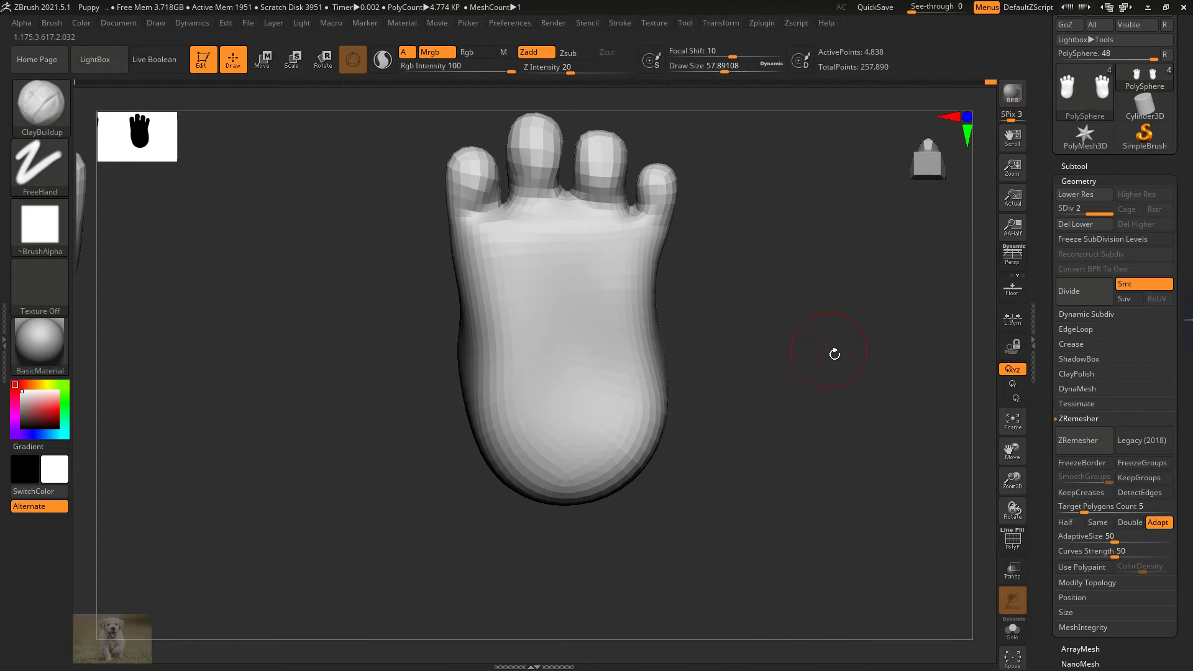
left_click_drag(833, 352, 820, 333)
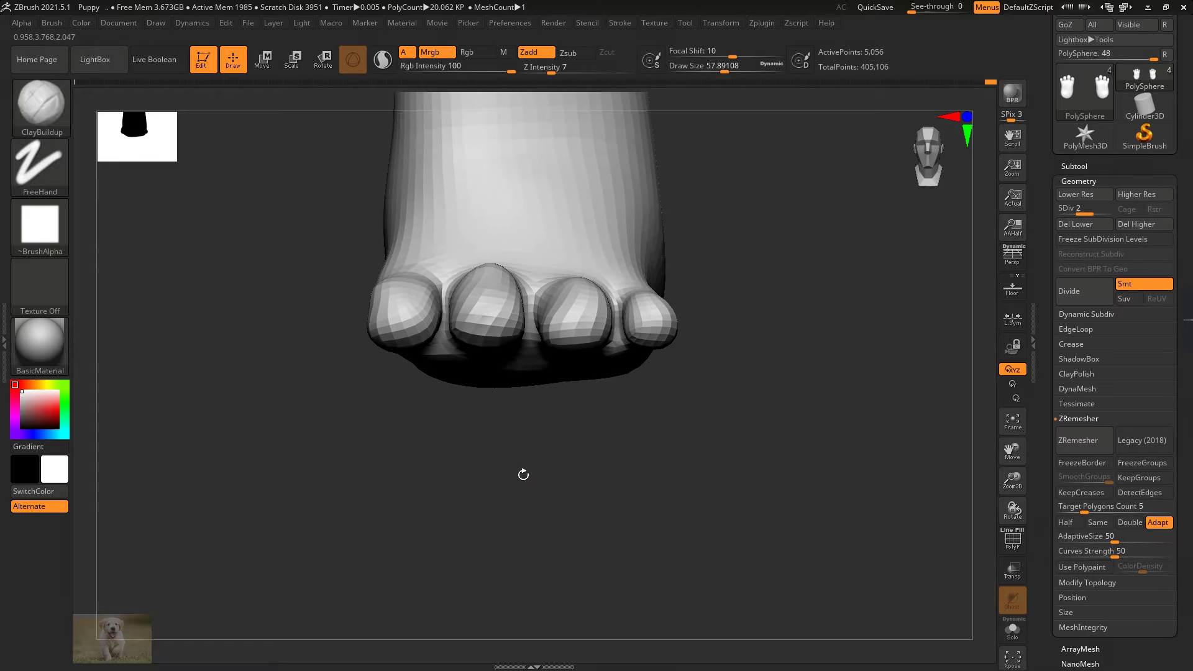
key("b")
key("m")
left_click(413, 381)
Step: Nudge the front toes, then view the feet against the whole puppy
left_click_drag(449, 468, 453, 460)
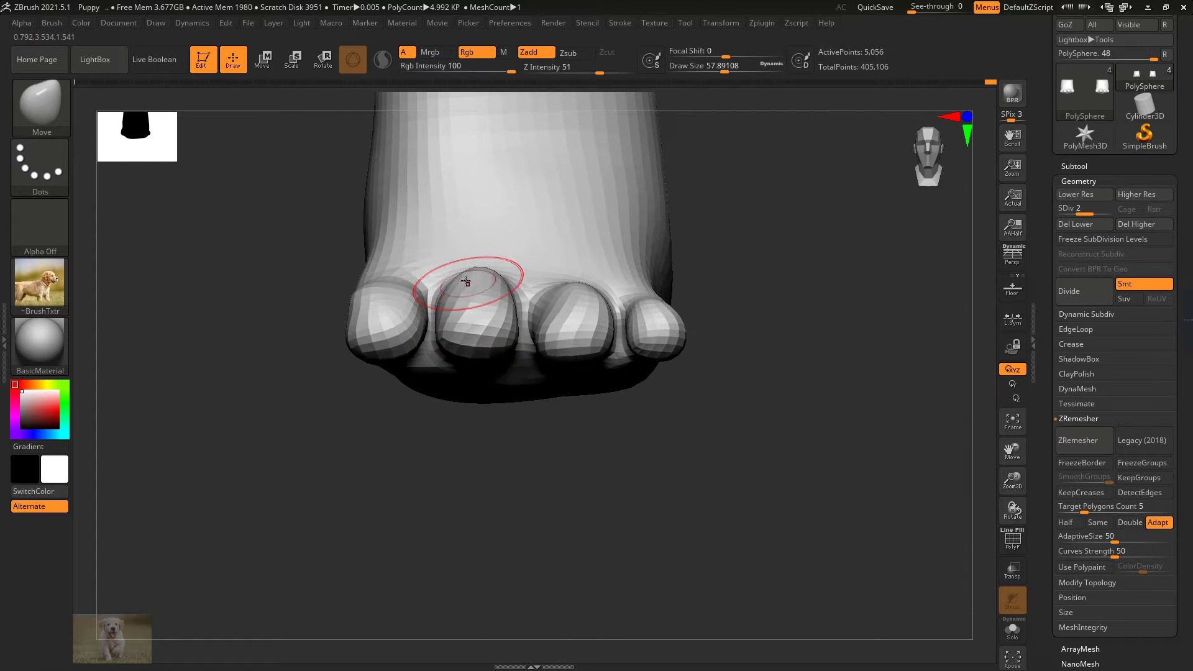
left_click_drag(495, 289, 682, 390)
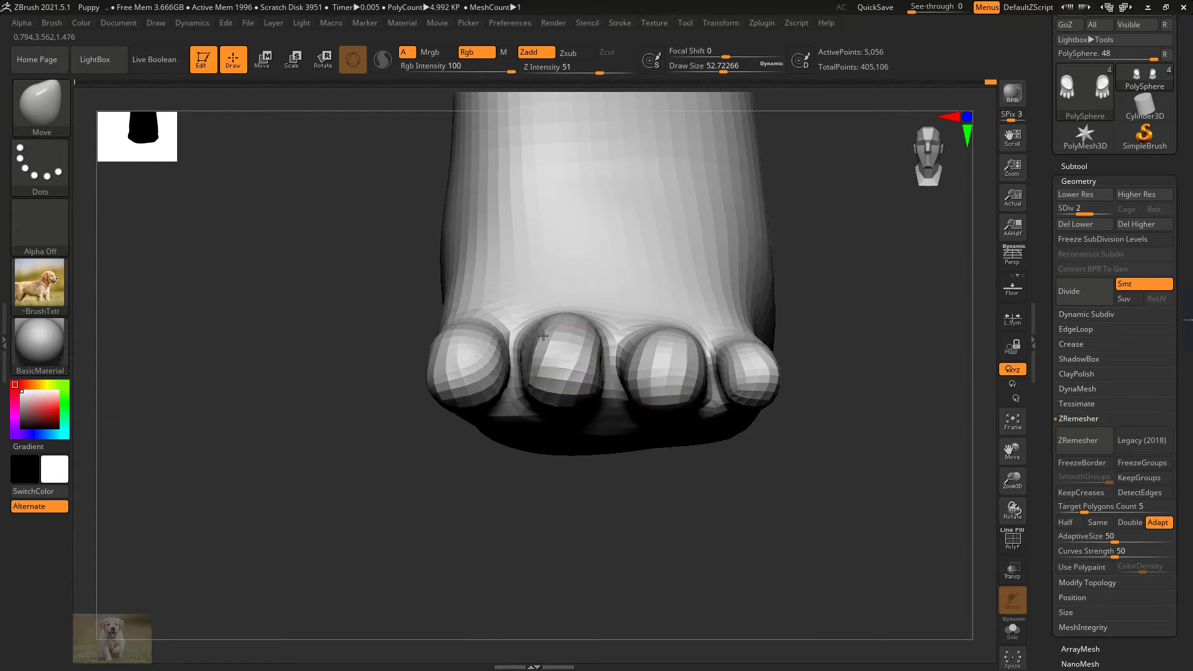
mouse_move(584, 389)
left_mouse_down()
mouse_move(453, 519)
mouse_move(418, 394)
mouse_move(441, 528)
mouse_move(391, 421)
mouse_move(769, 381)
left_mouse_up()
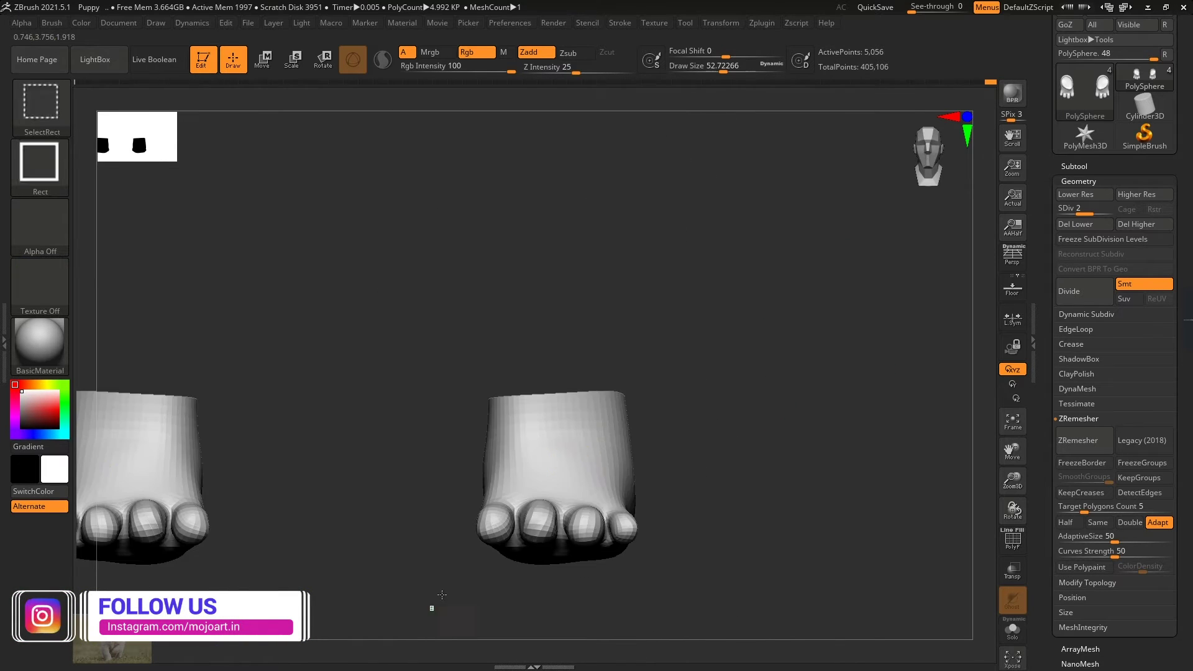
left_click_drag(621, 348, 728, 379)
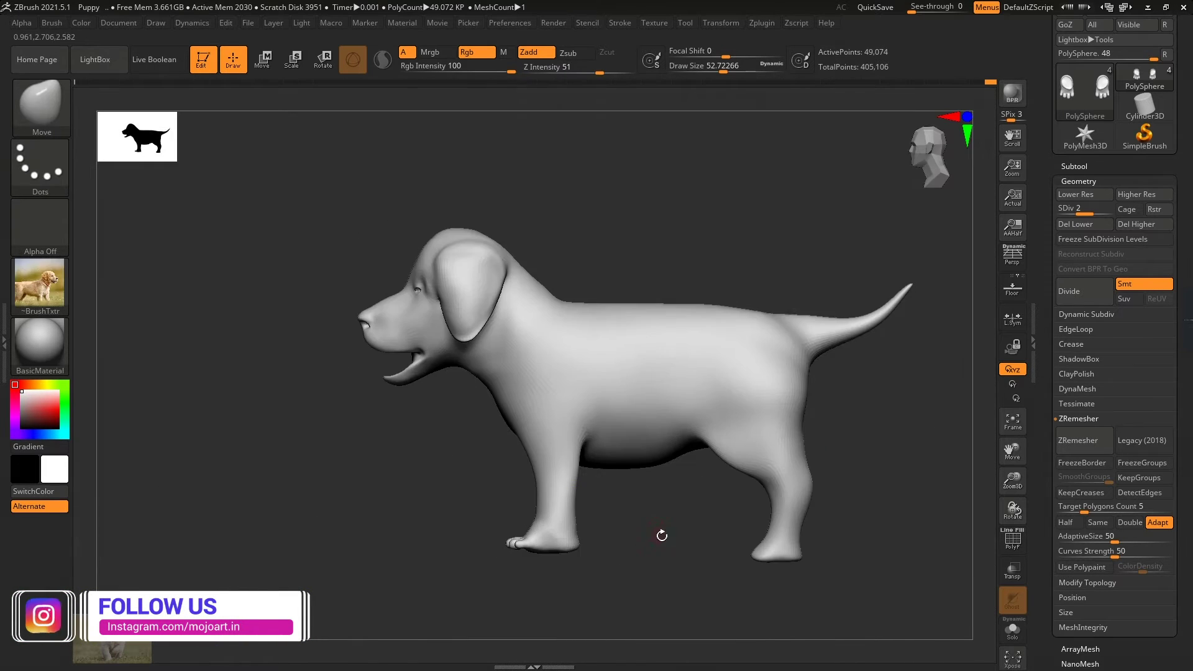
mouse_move(660, 533)
left_mouse_down()
mouse_move(687, 474)
mouse_move(665, 487)
left_mouse_up()
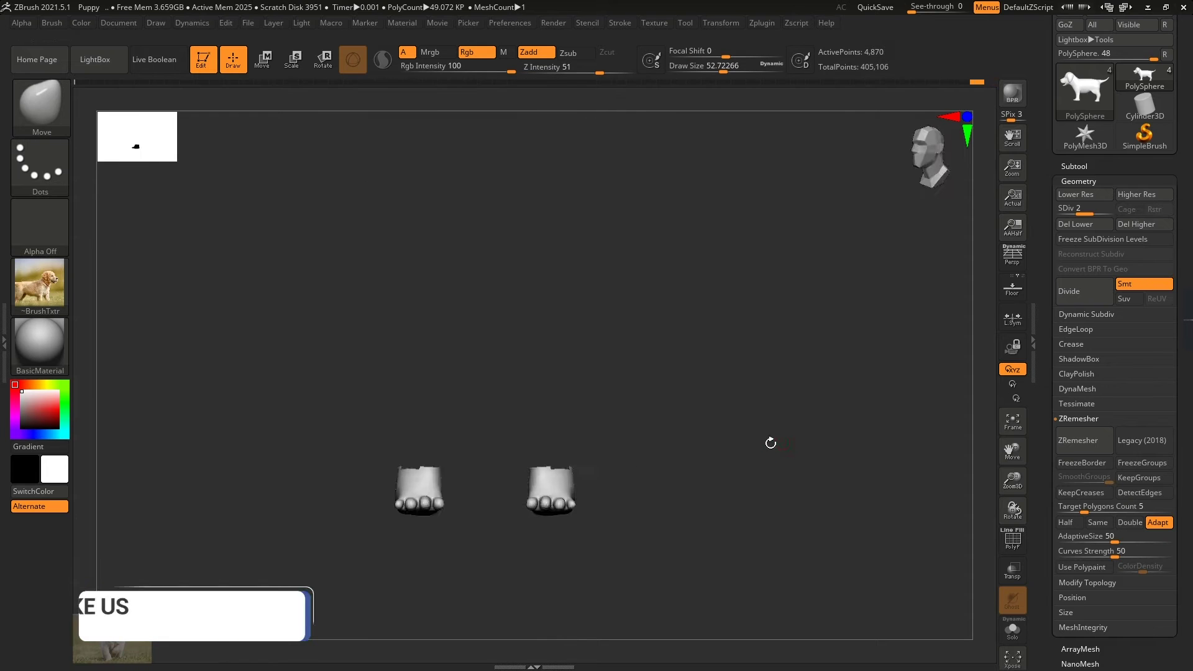
mouse_move(770, 442)
left_mouse_down()
mouse_move(647, 367)
mouse_move(747, 112)
left_mouse_up()
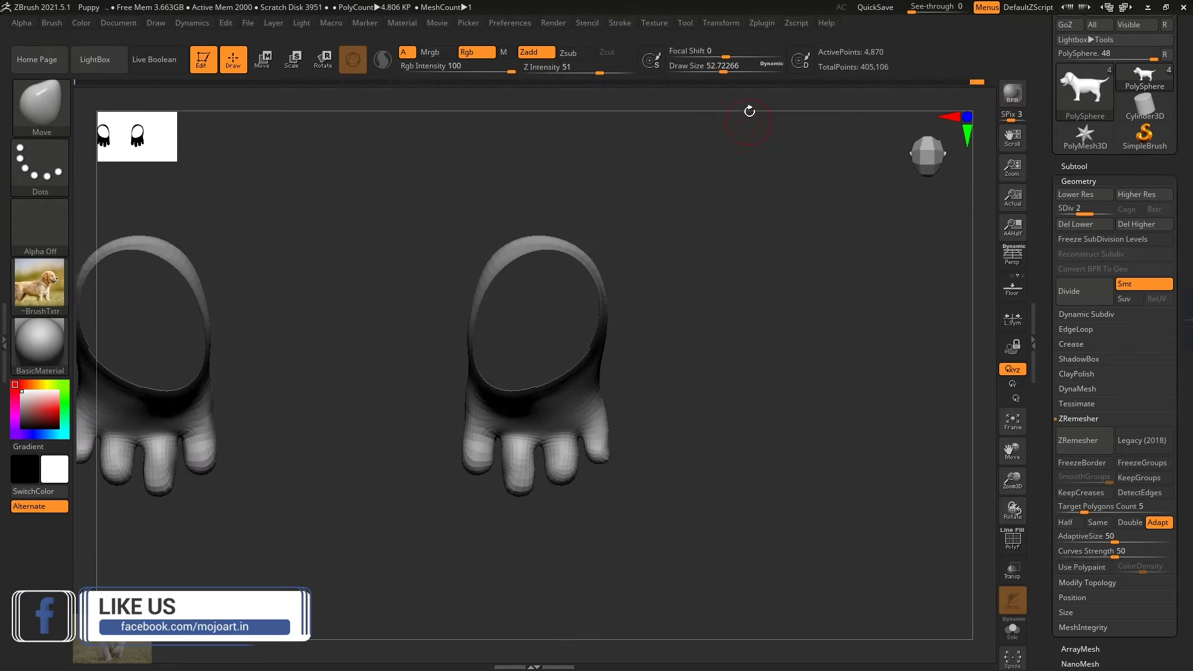
Step: At brush size about 155, push the outer toes inward to narrow the foot
left_click_drag(722, 67, 740, 70)
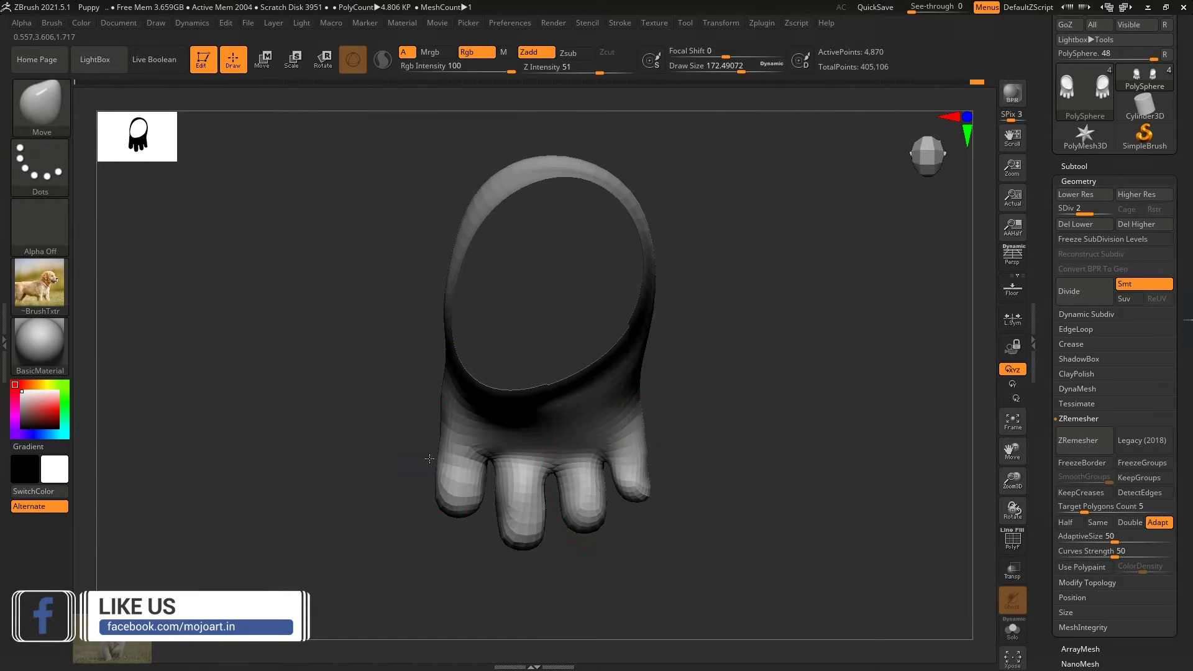
left_click_drag(437, 481, 452, 481)
left_click_drag(648, 458, 639, 458)
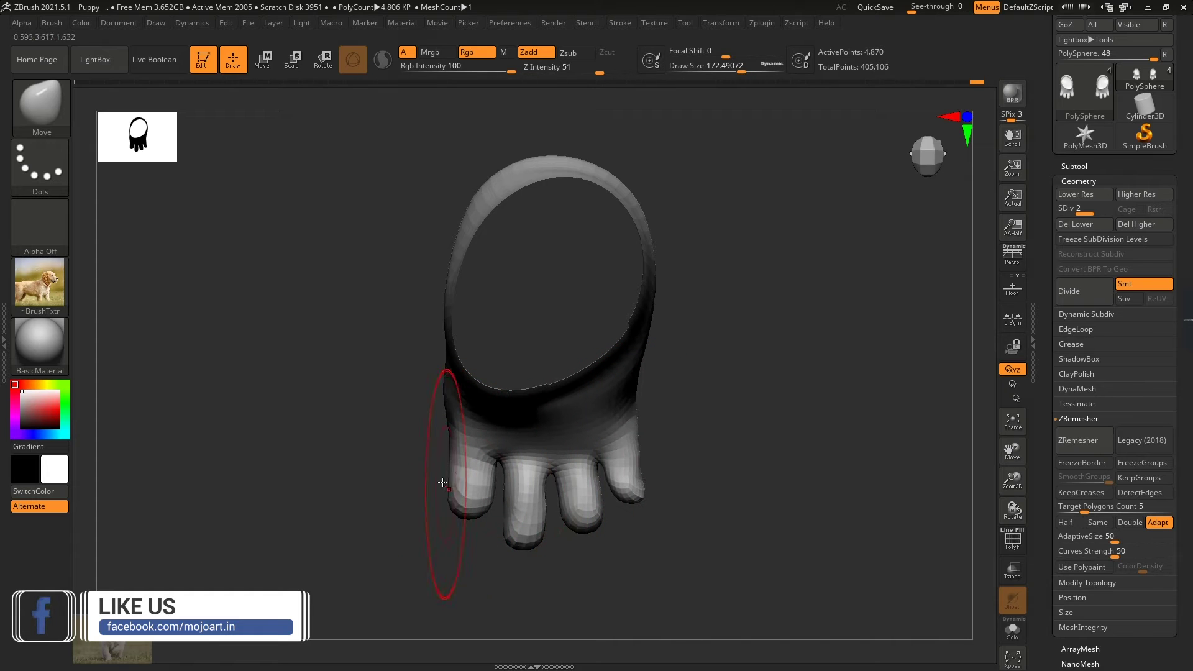
left_click_drag(442, 482, 784, 329)
left_click_drag(740, 72, 733, 72)
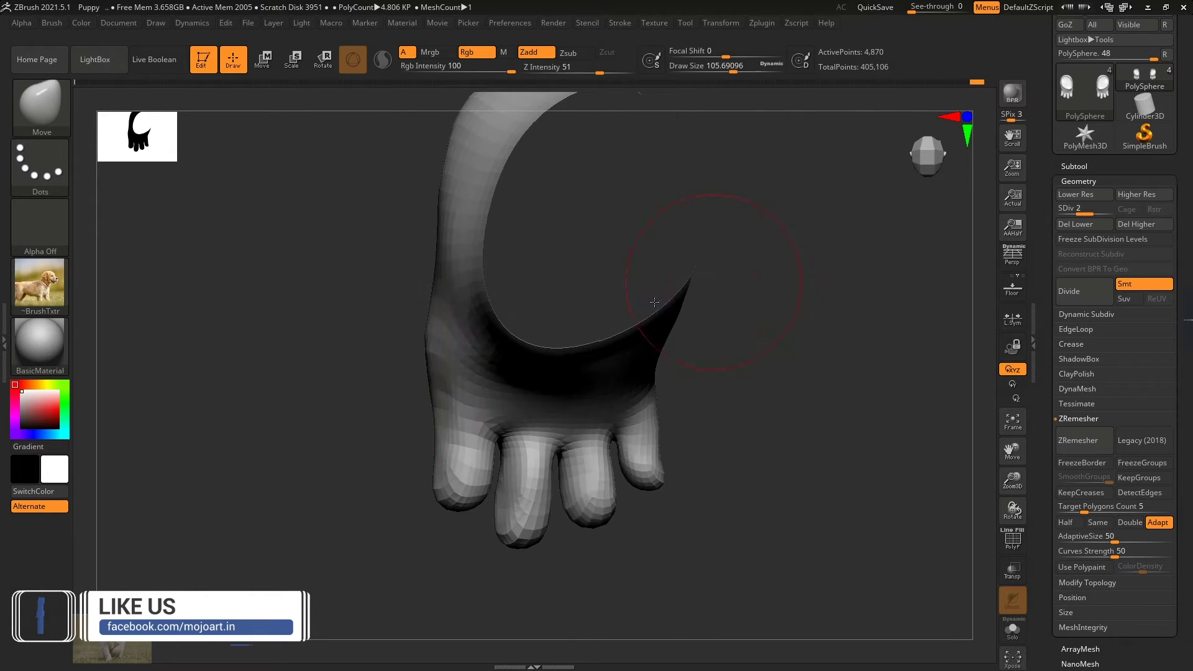
mouse_move(770, 373)
left_mouse_down()
mouse_move(798, 453)
mouse_move(743, 110)
mouse_move(723, 72)
left_mouse_up()
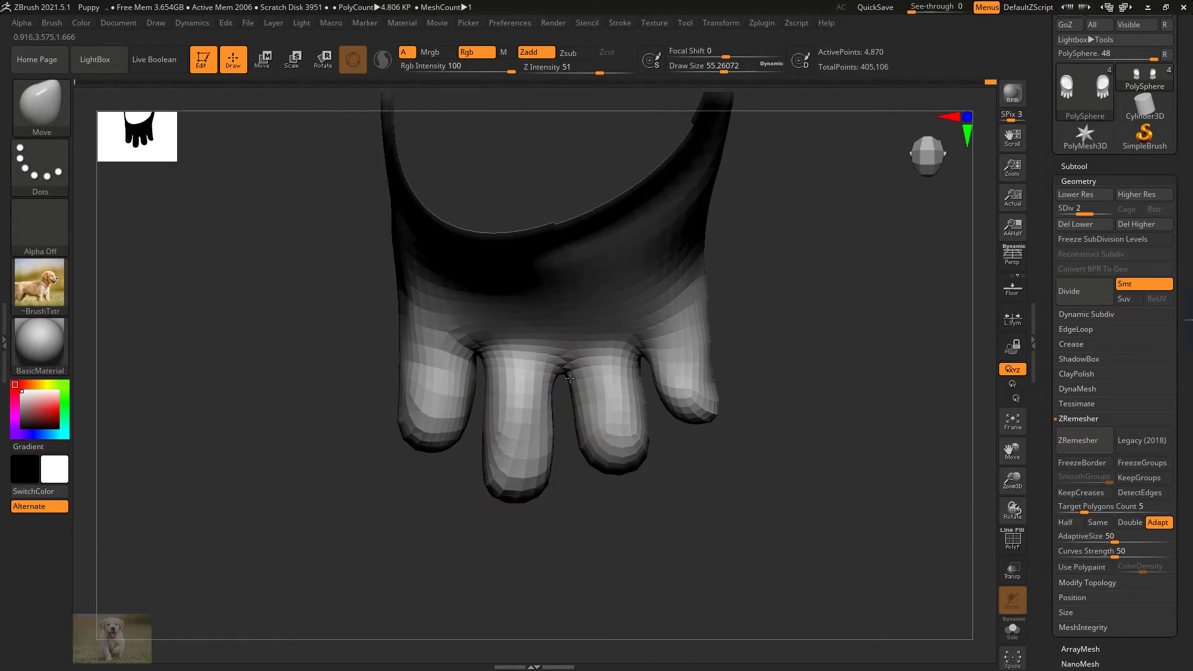
Step: Close the gap beside the third toe, fill out the fourth, and smooth the first toe's edge
mouse_move(571, 414)
left_mouse_down()
mouse_move(581, 451)
mouse_move(632, 459)
mouse_move(576, 453)
left_mouse_up()
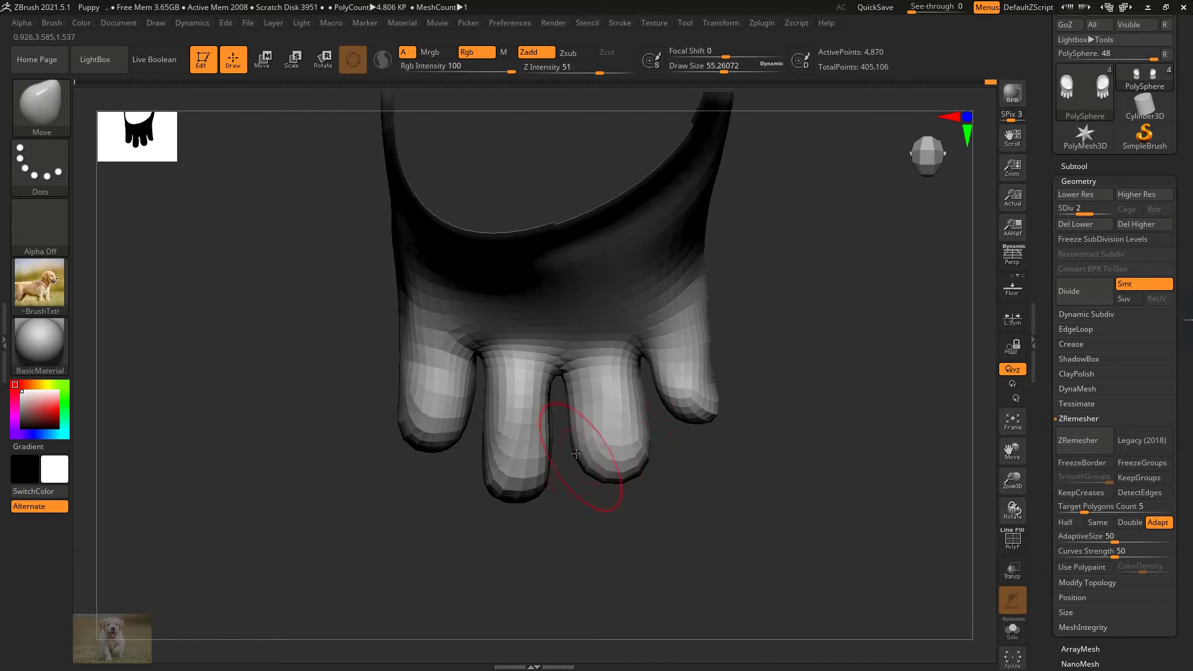
mouse_move(656, 372)
left_mouse_down()
mouse_move(696, 392)
mouse_move(639, 412)
mouse_move(617, 365)
left_mouse_up()
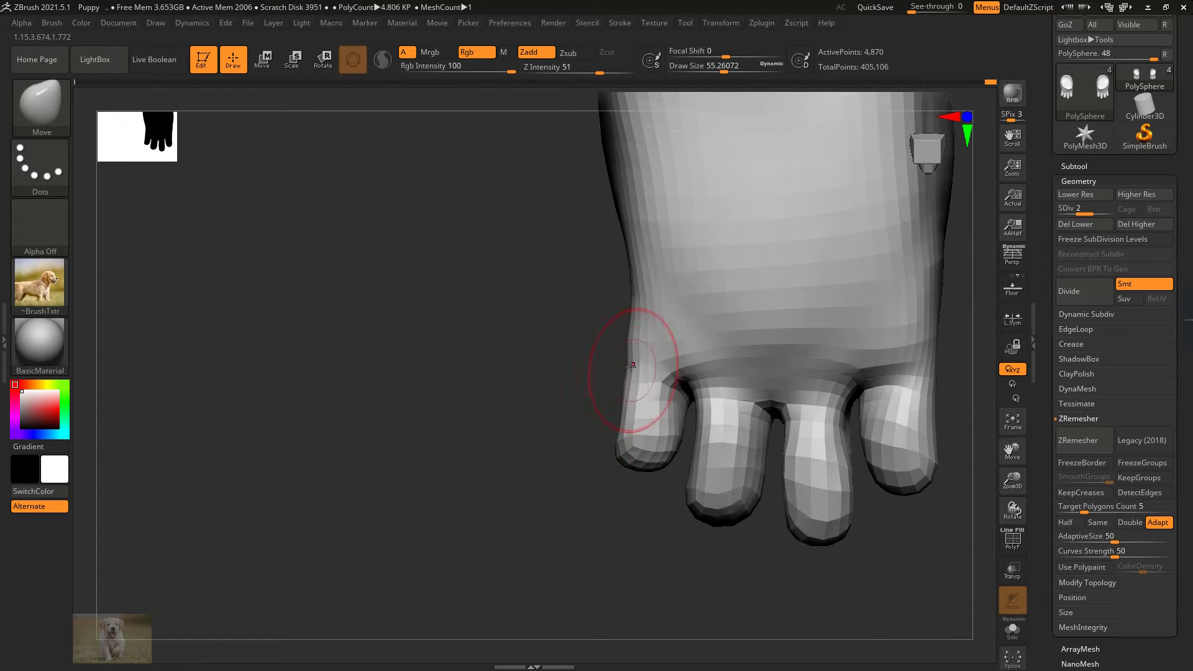
key("shift")
mouse_move(634, 310)
left_mouse_down("shift")
mouse_move(623, 412)
mouse_move(678, 404)
left_mouse_up("shift")
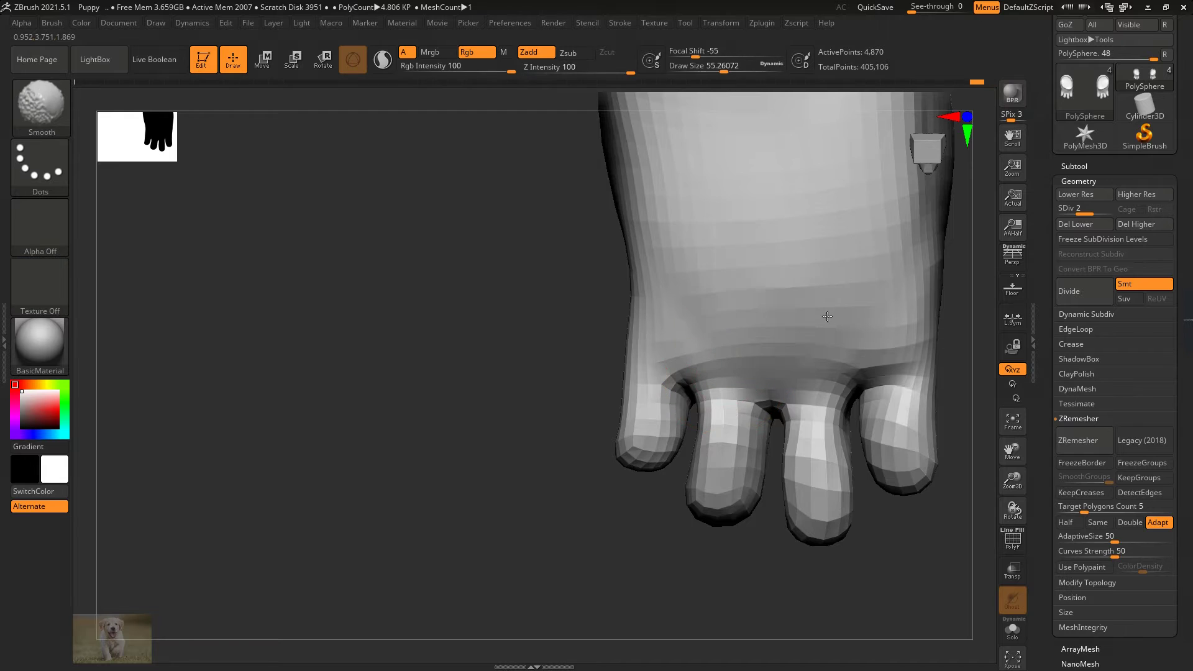
Step: Move the light and inspect the foot from the side and underside
mouse_move(527, 367)
left_mouse_down("shift")
mouse_move(698, 354)
mouse_move(835, 485)
mouse_move(590, 369)
mouse_move(721, 382)
mouse_move(606, 407)
left_mouse_up("shift")
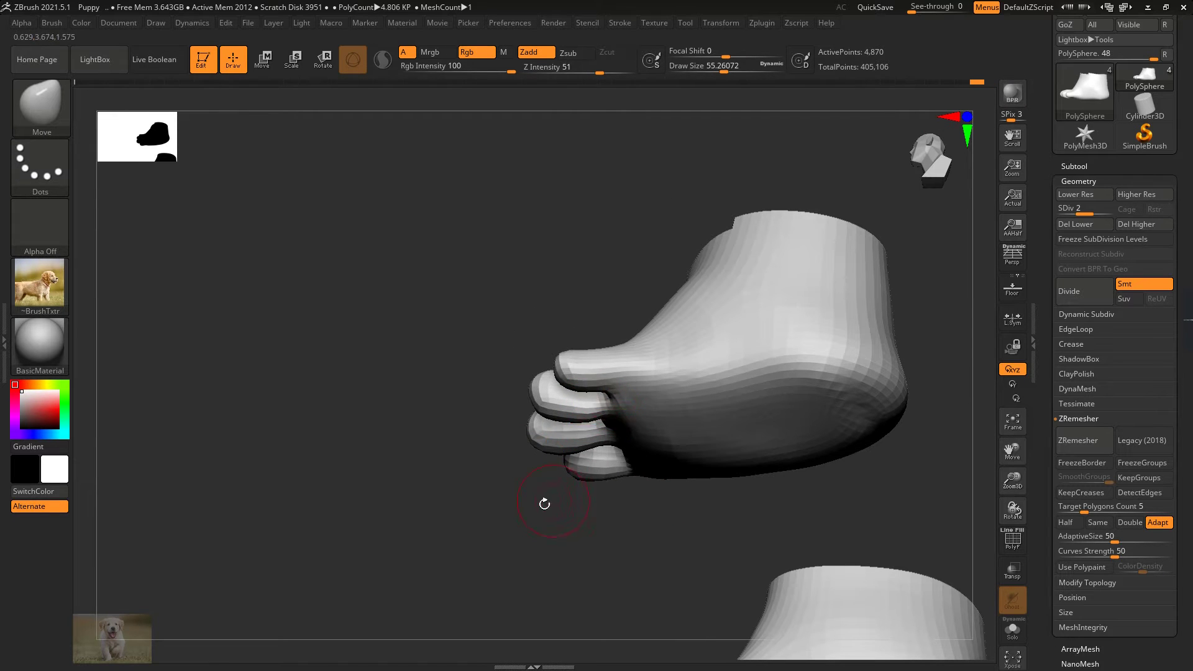
left_click_drag(544, 503, 594, 453)
left_click_drag(550, 502, 600, 495)
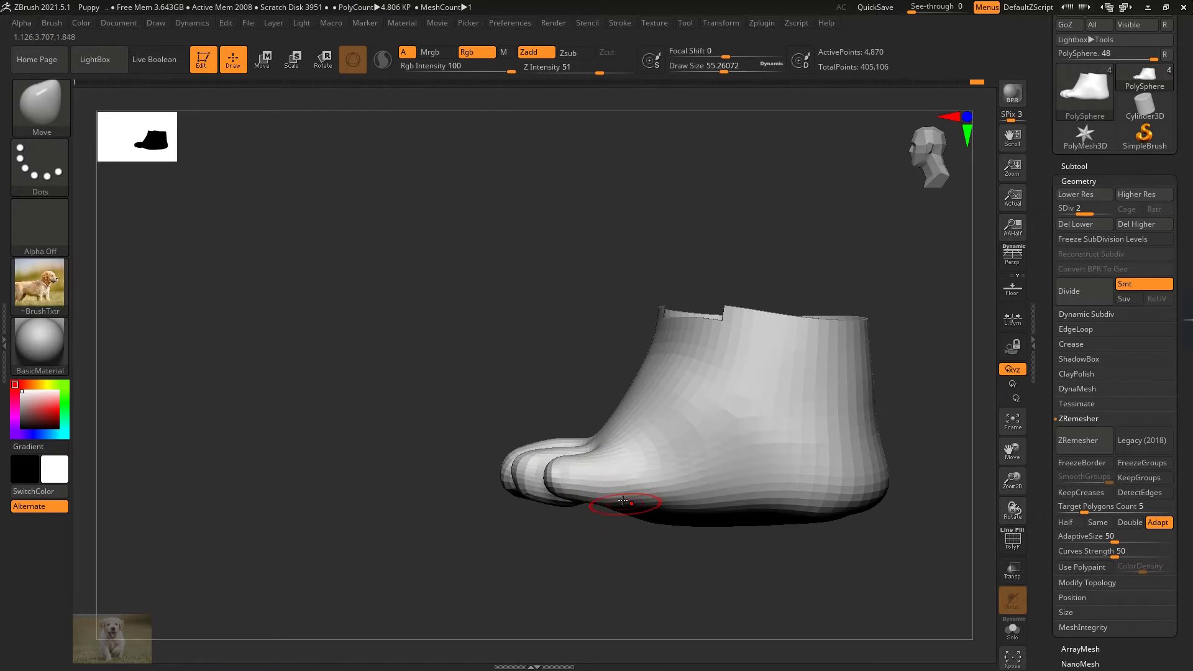
right_click_drag(623, 501, 532, 439, "alt")
left_click(301, 23)
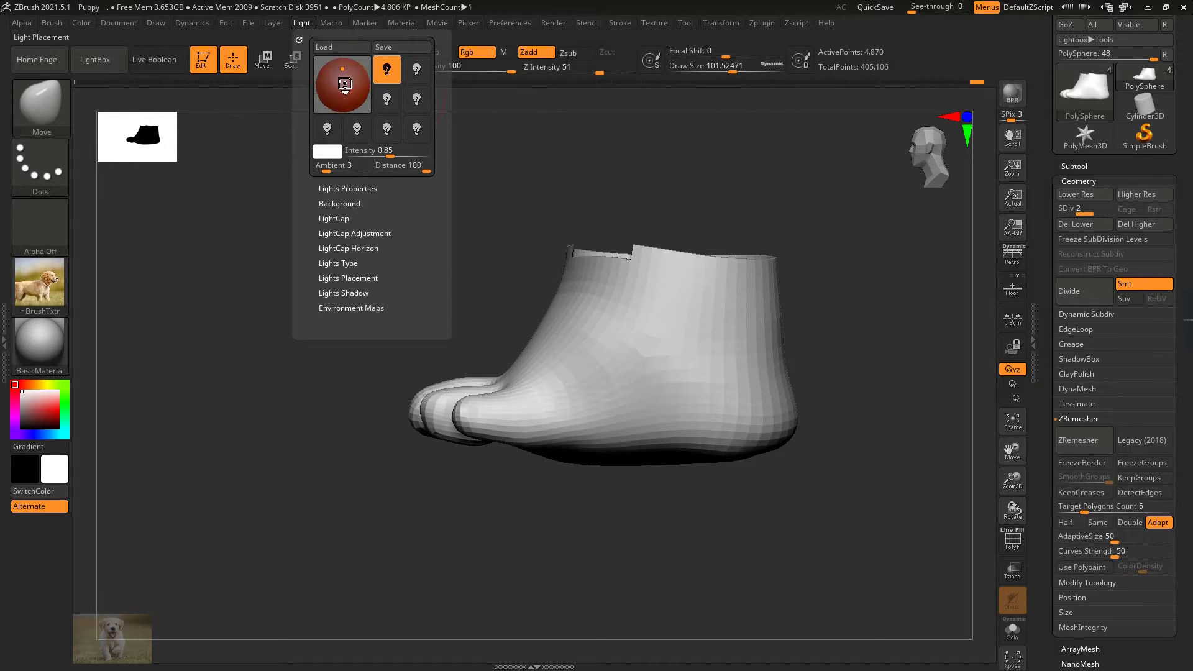
left_click_drag(335, 78, 343, 87)
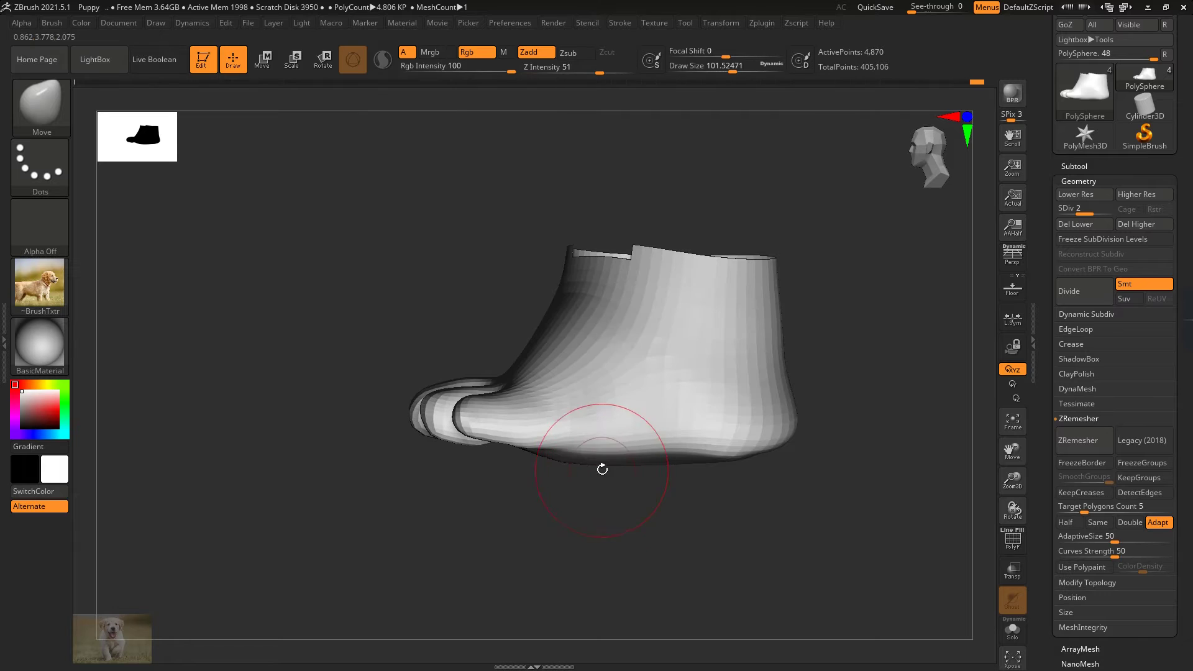
right_click_drag(633, 459, 599, 472, "shift")
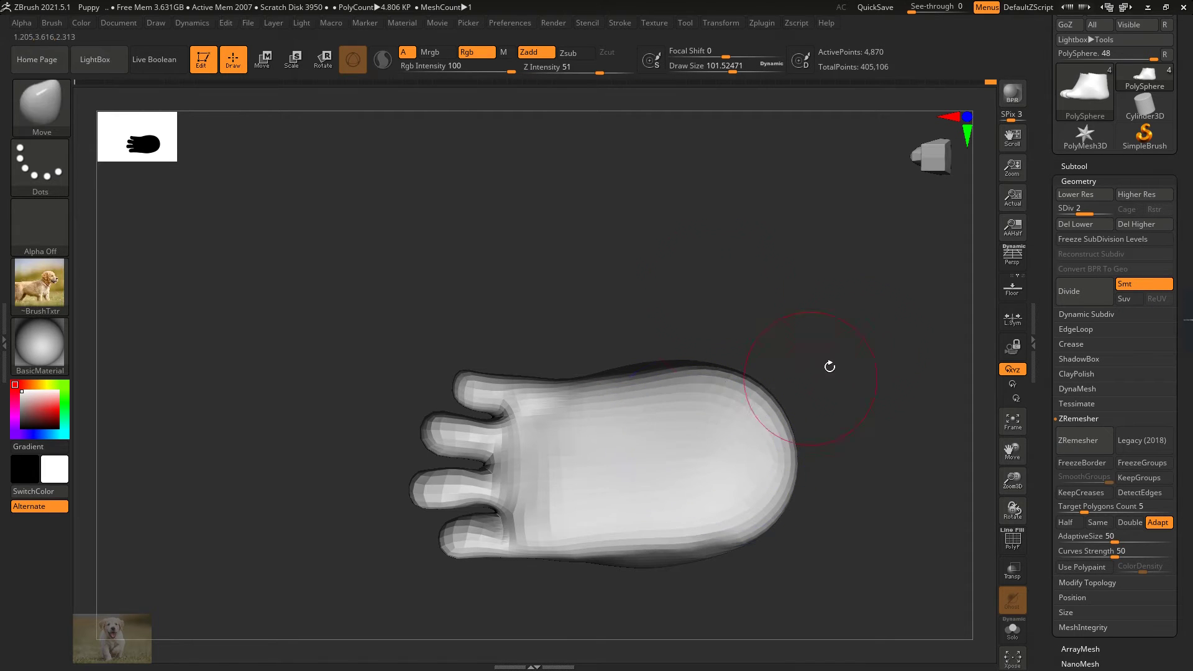
left_click_drag(828, 364, 729, 366)
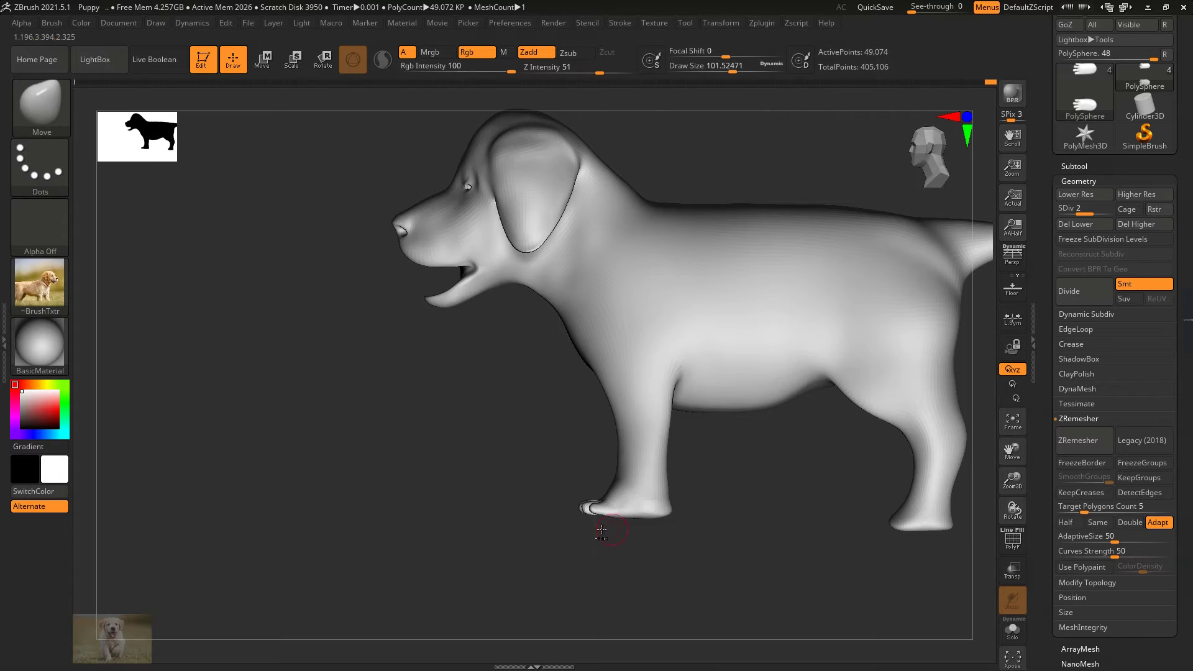
Step: Isolate the lower legs, pick the Standard brush, and mask a band across both knees
left_click_drag(551, 546, 713, 315, "ctrl+shift")
left_click_drag(621, 430, 731, 430)
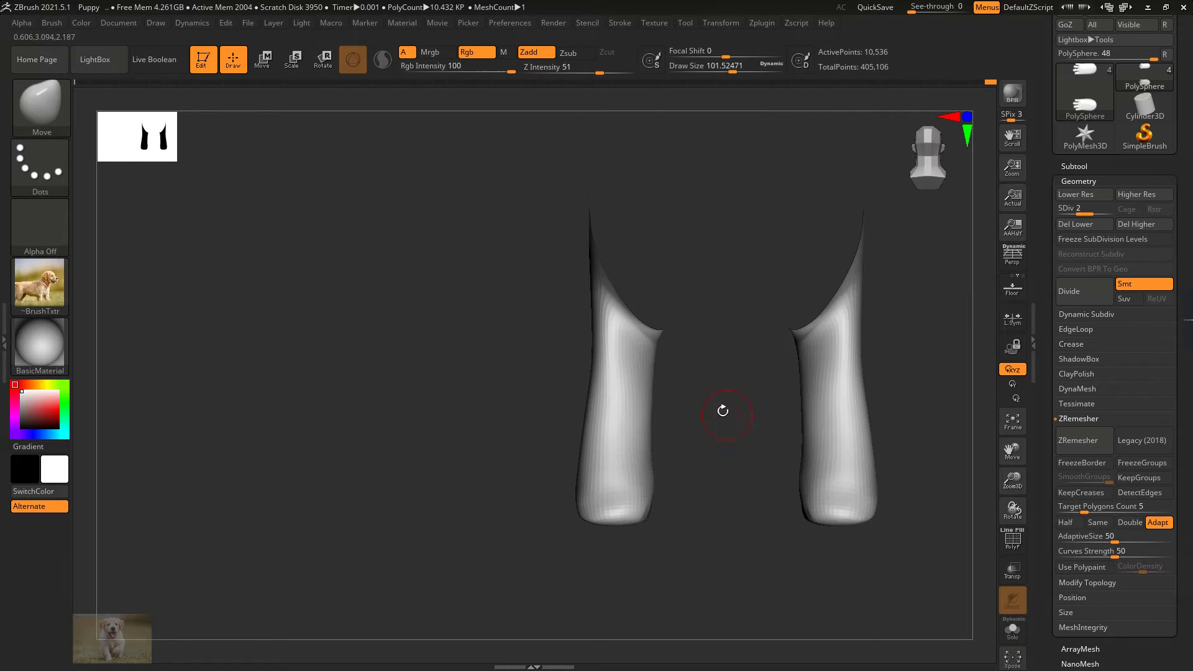
key("b")
key("s")
key("t")
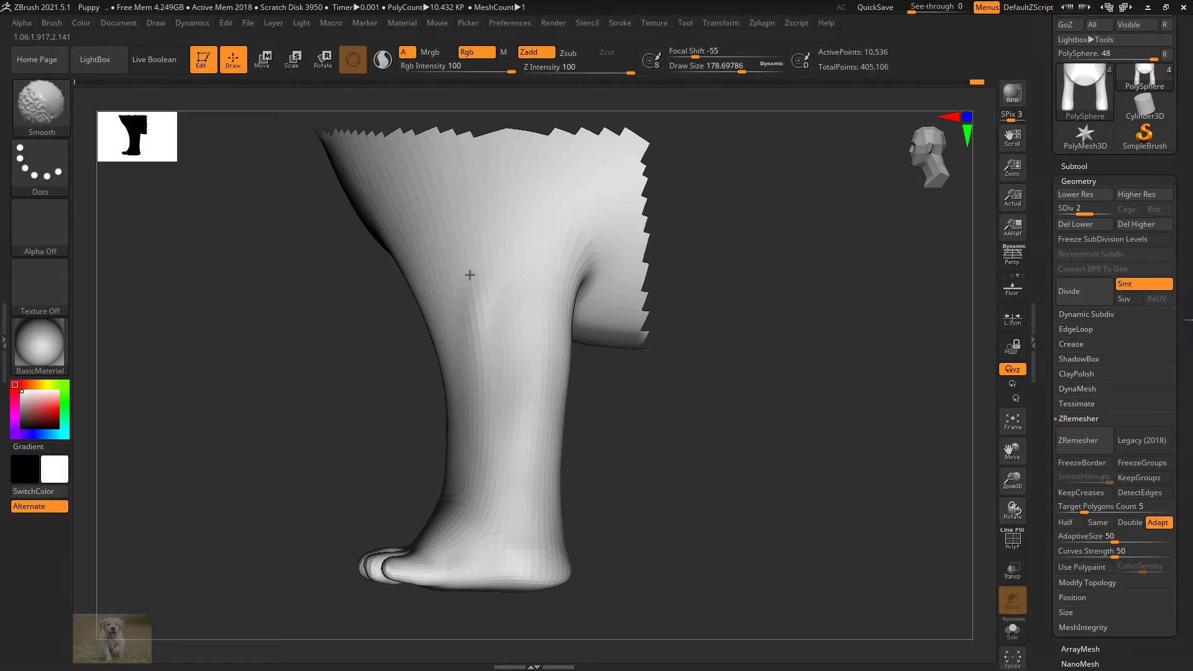
left_click(301, 22)
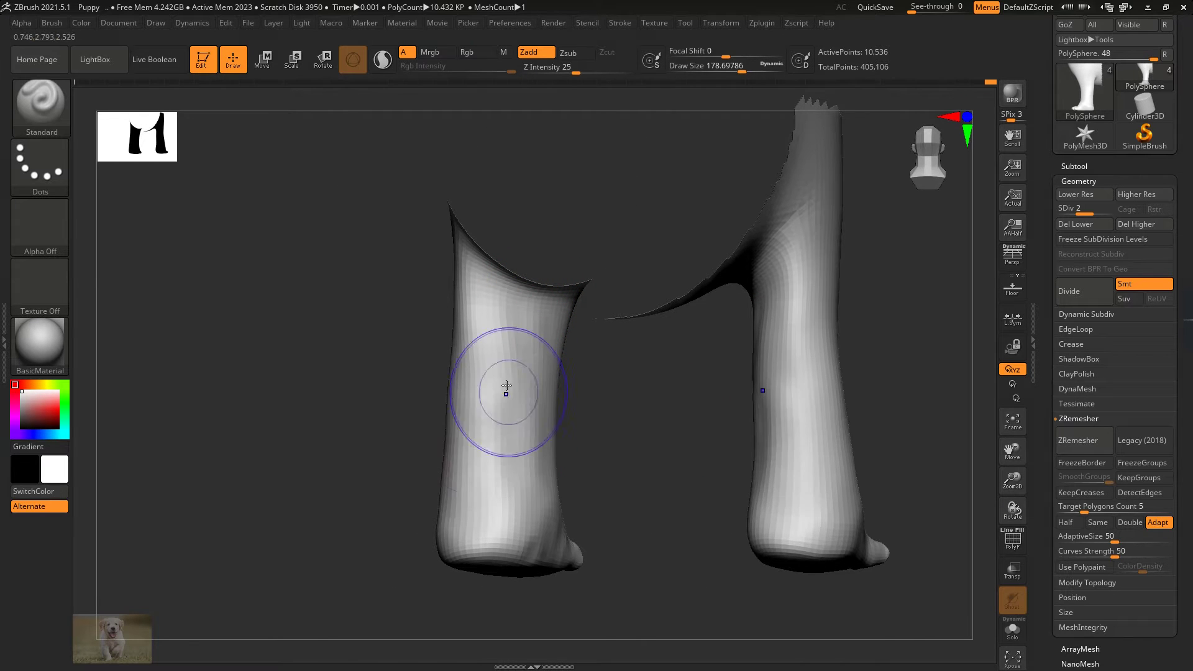
key("shift")
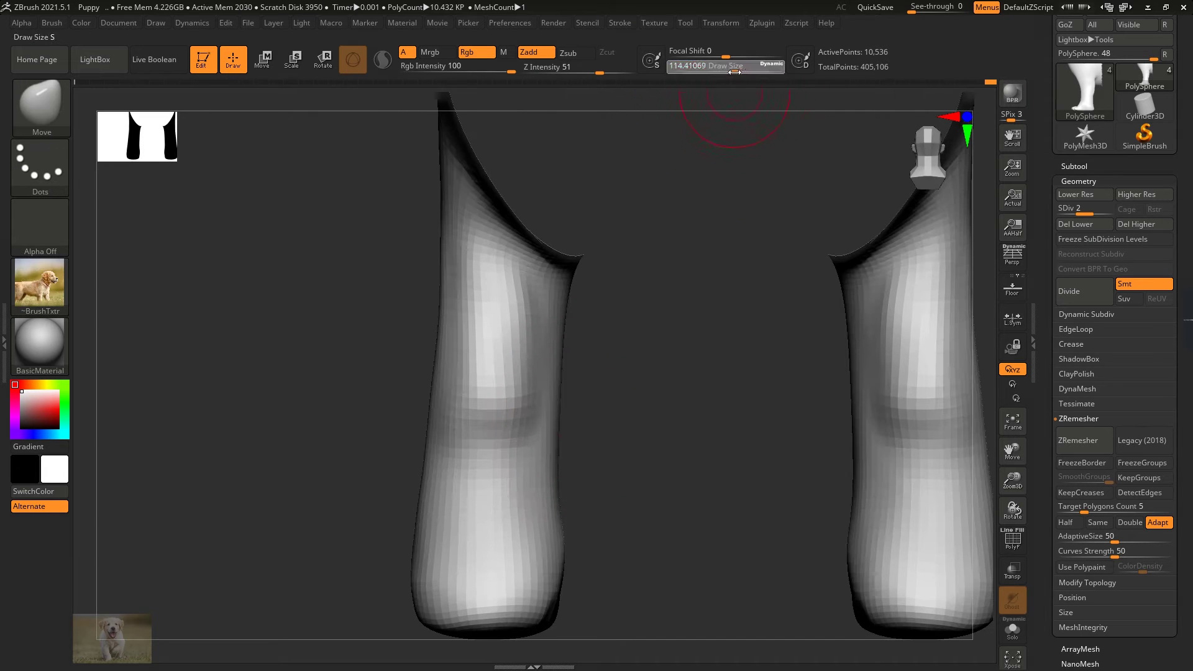
mouse_move(517, 395)
left_mouse_down("ctrl")
mouse_move(486, 439)
mouse_move(453, 415)
mouse_move(500, 391)
mouse_move(449, 402)
left_mouse_up("ctrl")
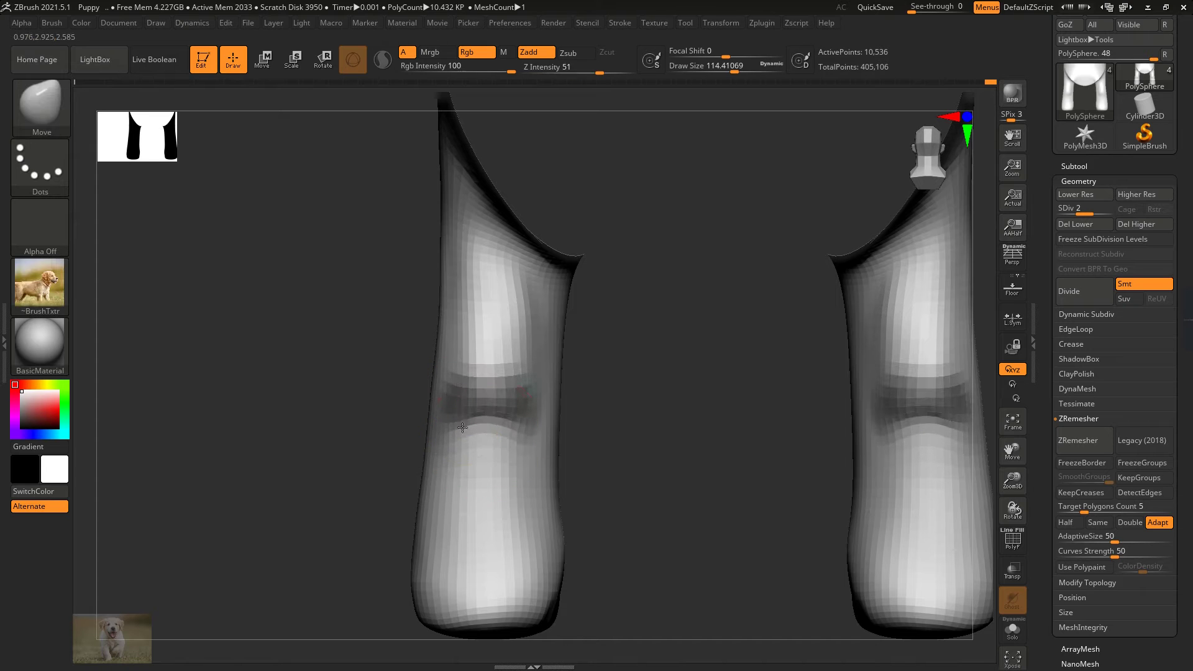
Step: Smooth the crease near the bottom of the leg, checking side and front views
right_click_drag(476, 428, 528, 396)
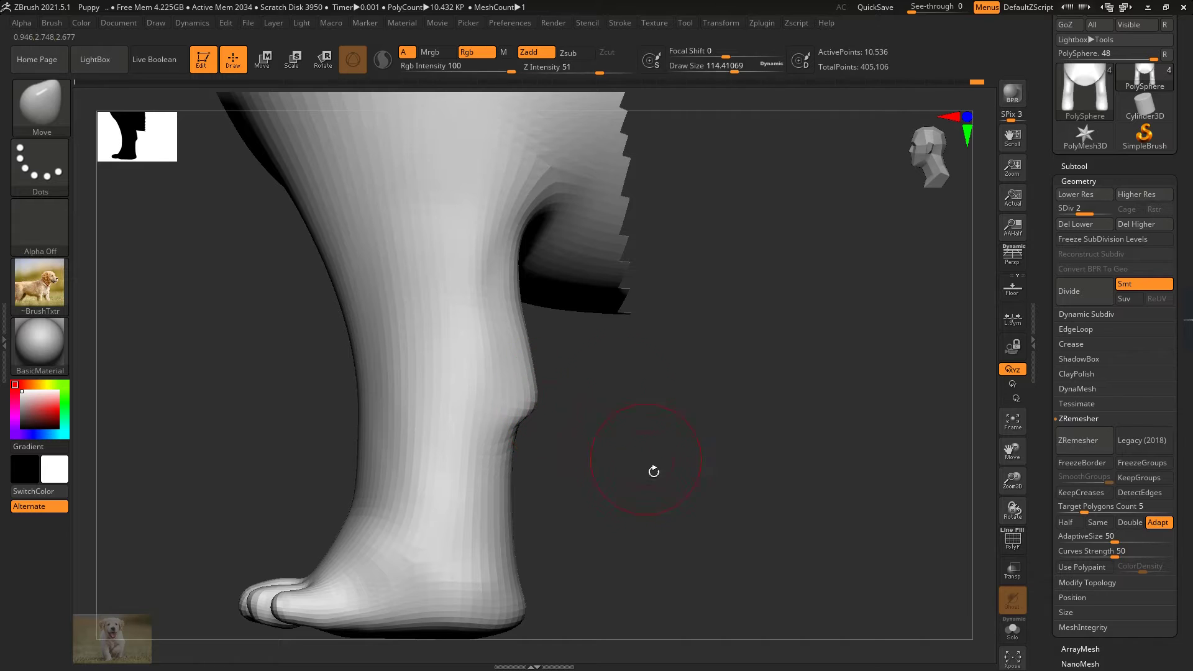
right_click_drag(653, 471, 644, 87, "alt")
left_click_drag(740, 70, 742, 70)
right_click_drag(571, 481, 596, 418, "alt")
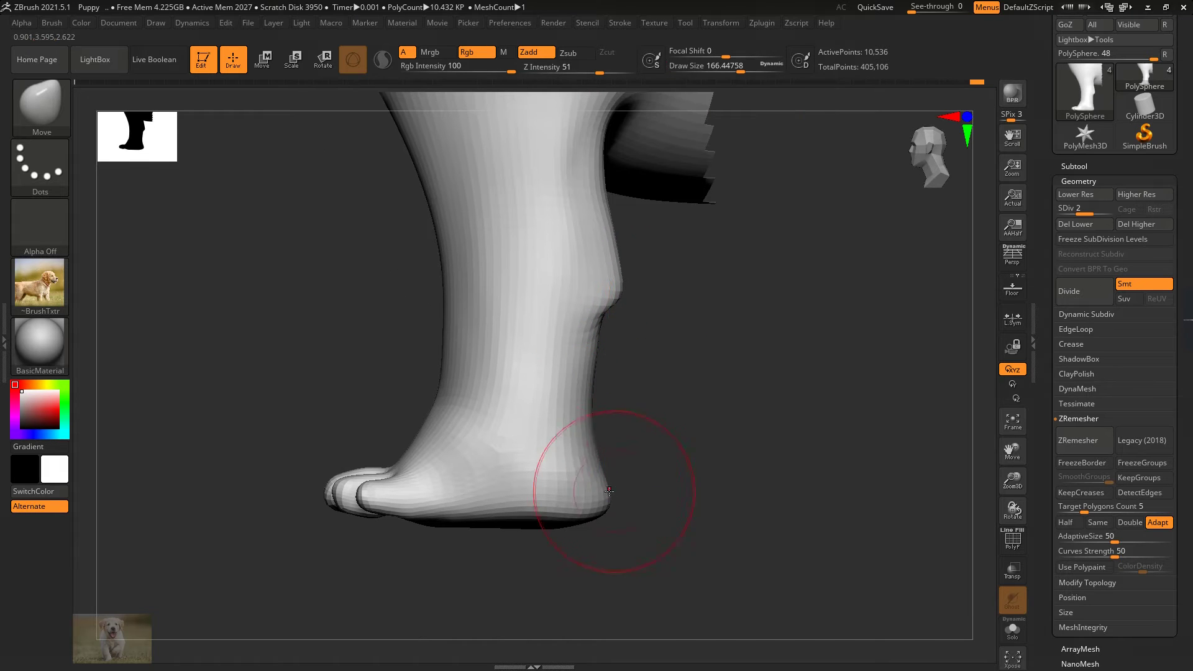
right_click_drag(572, 492, 564, 491, "shift")
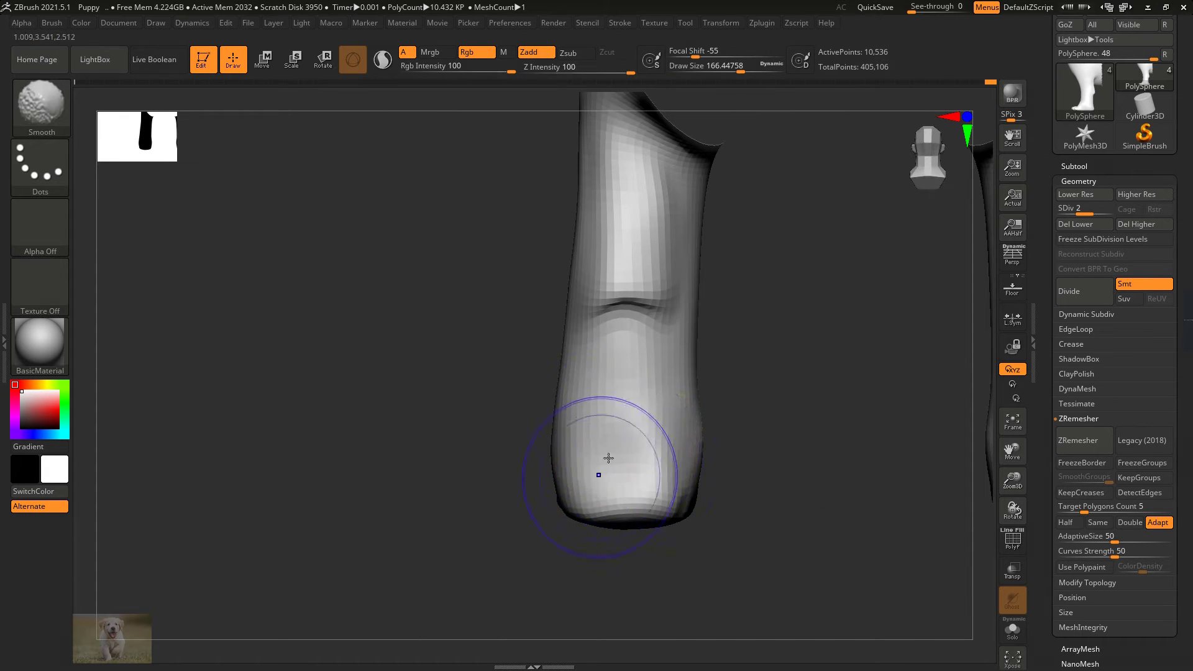
mouse_move(608, 458)
right_mouse_down()
mouse_move(719, 453)
mouse_move(599, 426)
mouse_move(569, 456)
mouse_move(624, 428)
mouse_move(619, 475)
mouse_move(598, 478)
mouse_move(664, 478)
right_mouse_up()
left_click_drag(581, 474, 584, 483, "shift")
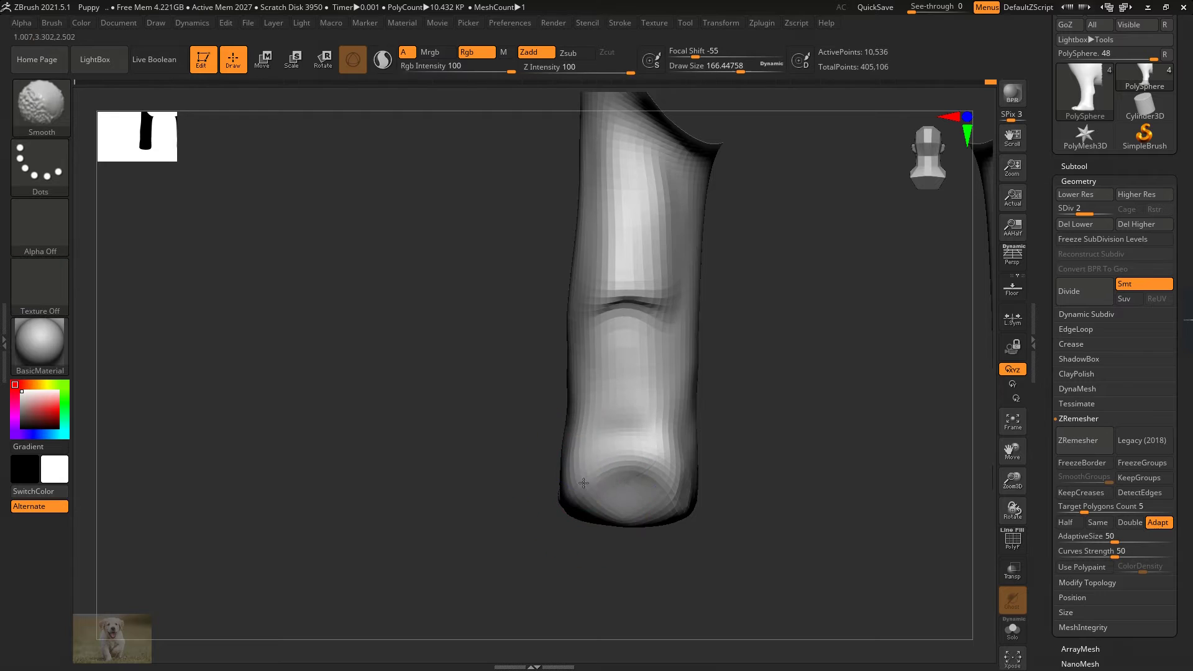
Step: Dent both legs inward above the ankle to slim them
mouse_move(628, 539)
left_mouse_down()
mouse_move(670, 469)
mouse_move(685, 405)
left_mouse_up()
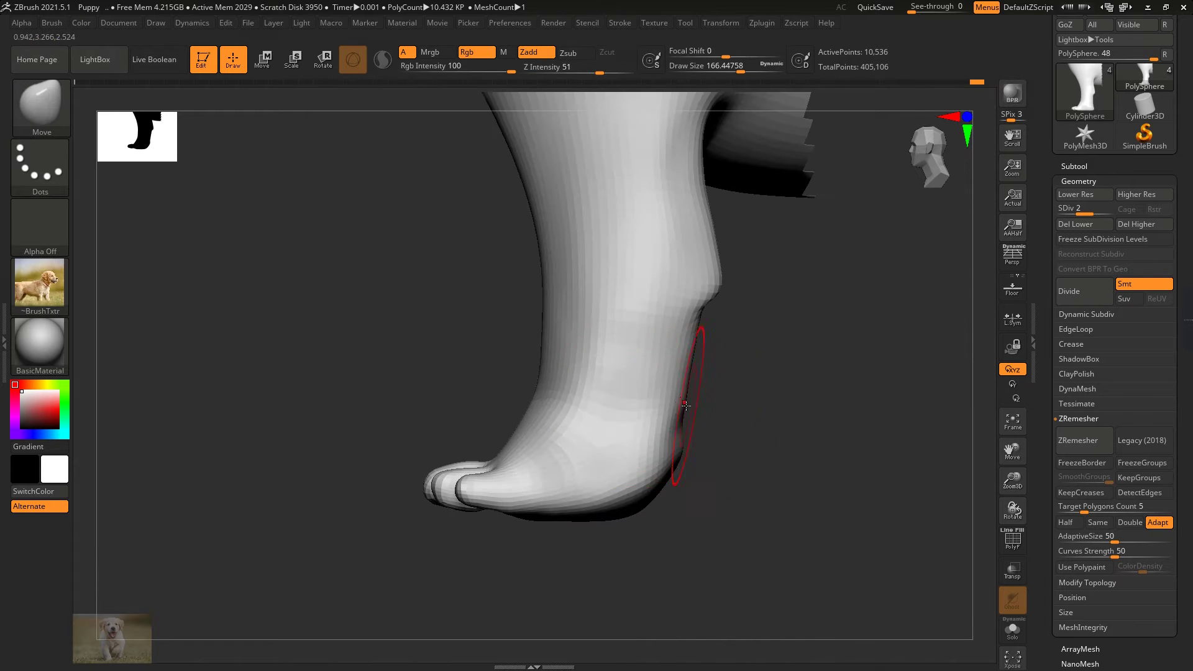
left_click_drag(620, 492, 582, 505)
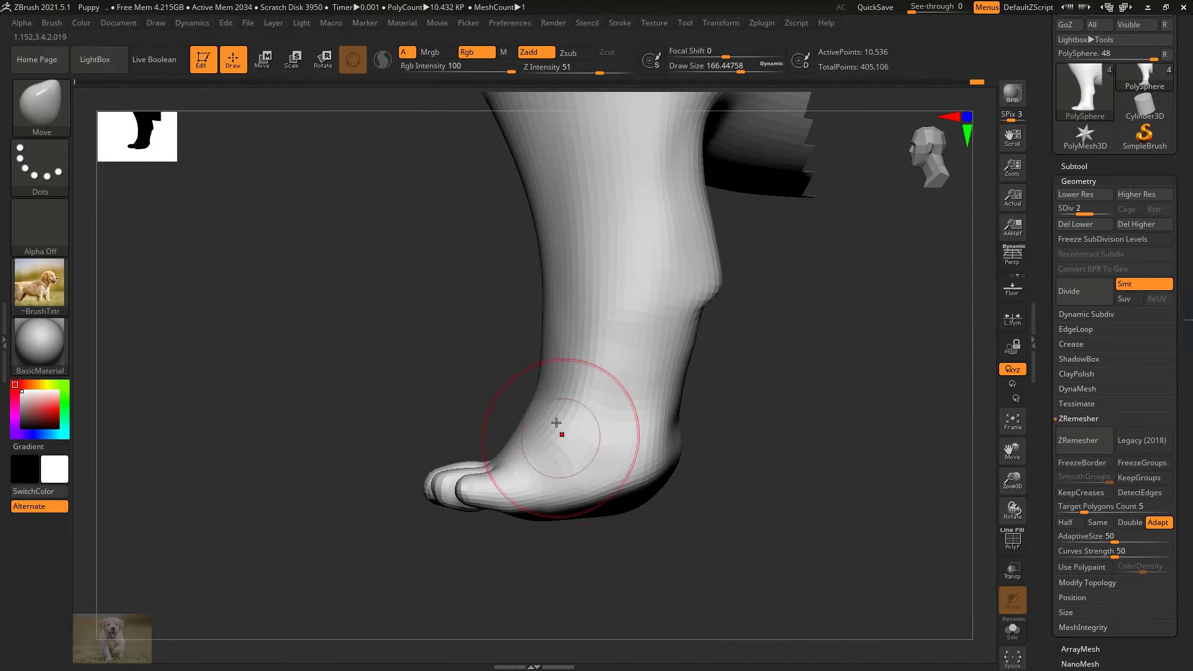
left_click_drag(632, 473, 649, 446)
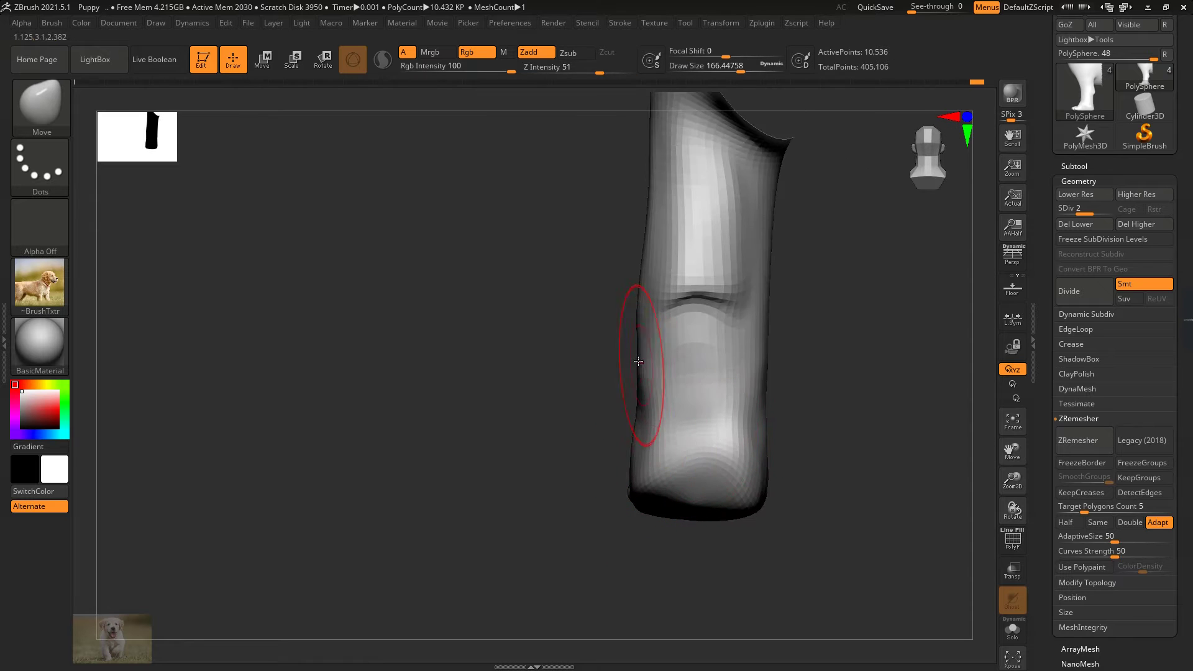
left_click_drag(634, 290, 646, 298)
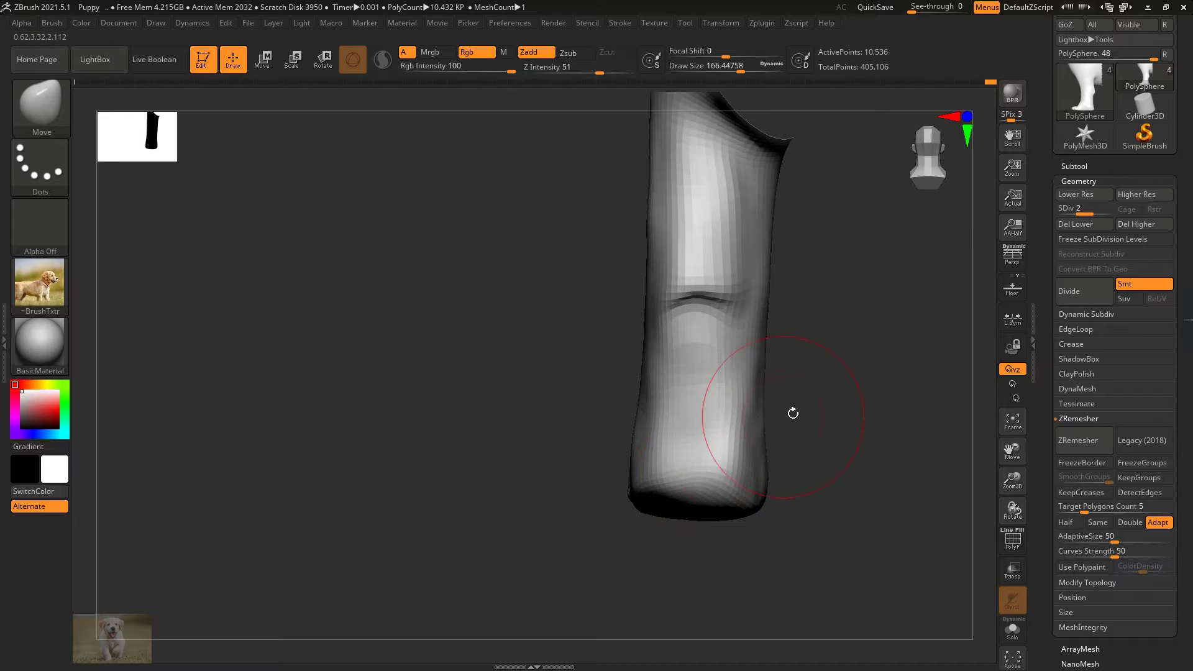
left_click_drag(793, 413, 687, 404)
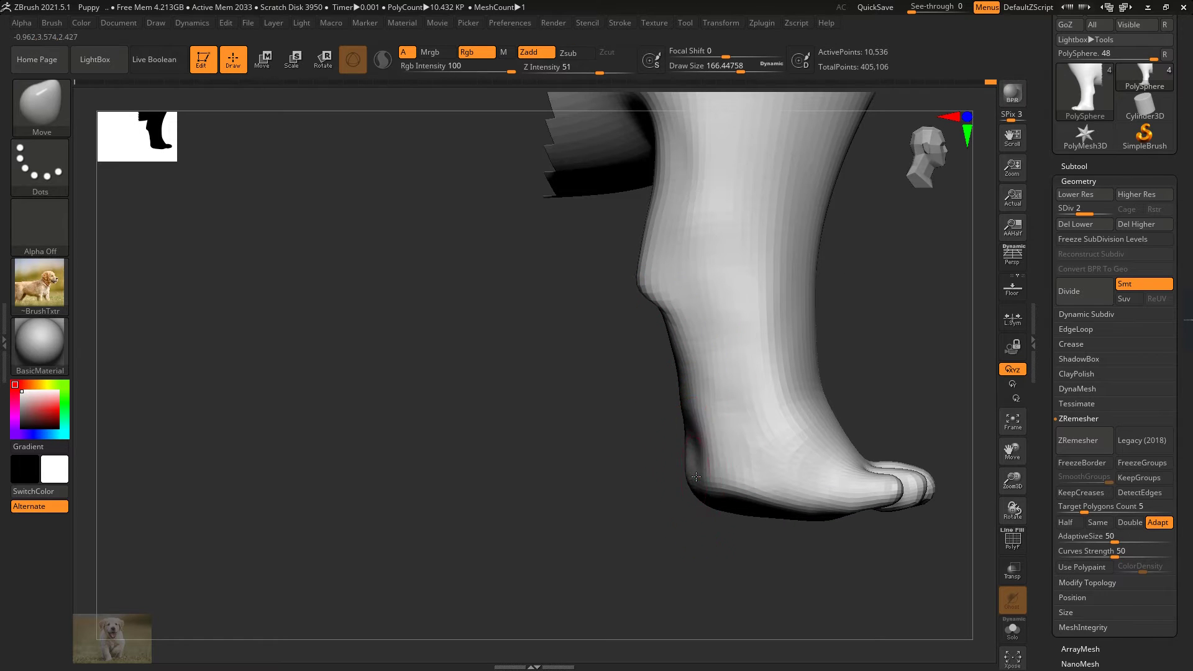
mouse_move(695, 477)
left_mouse_down()
mouse_move(646, 420)
mouse_move(653, 474)
mouse_move(642, 439)
mouse_move(657, 347)
left_mouse_up()
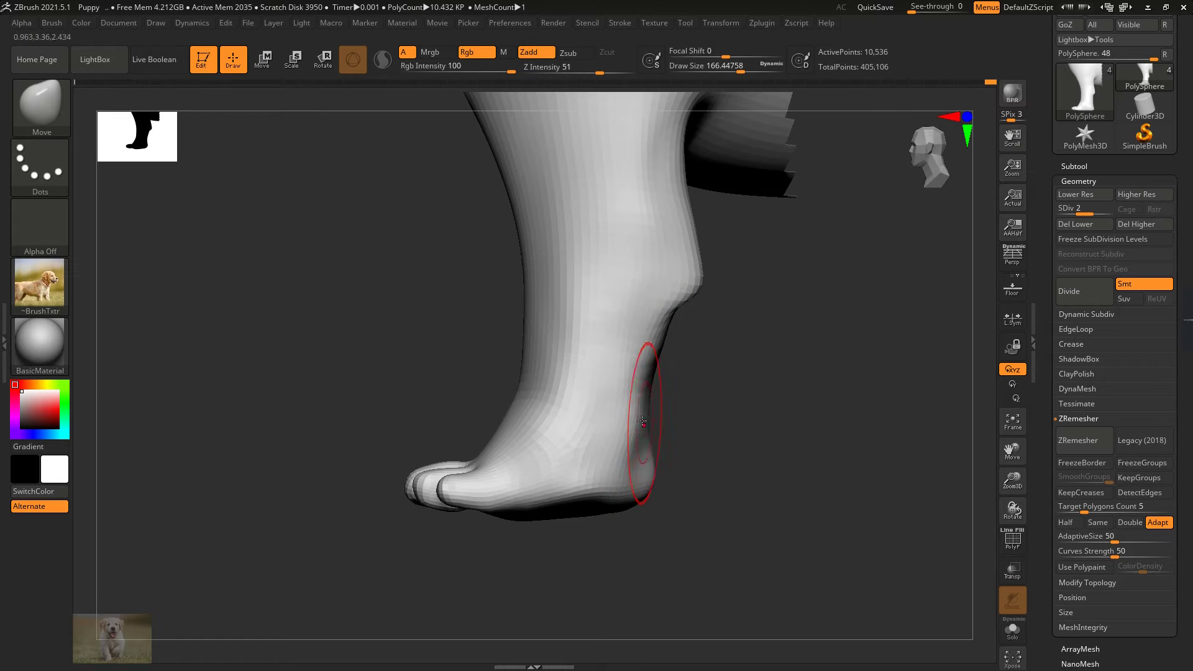
mouse_move(690, 435)
left_mouse_down()
mouse_move(753, 418)
mouse_move(719, 439)
mouse_move(620, 448)
mouse_move(606, 348)
left_mouse_up()
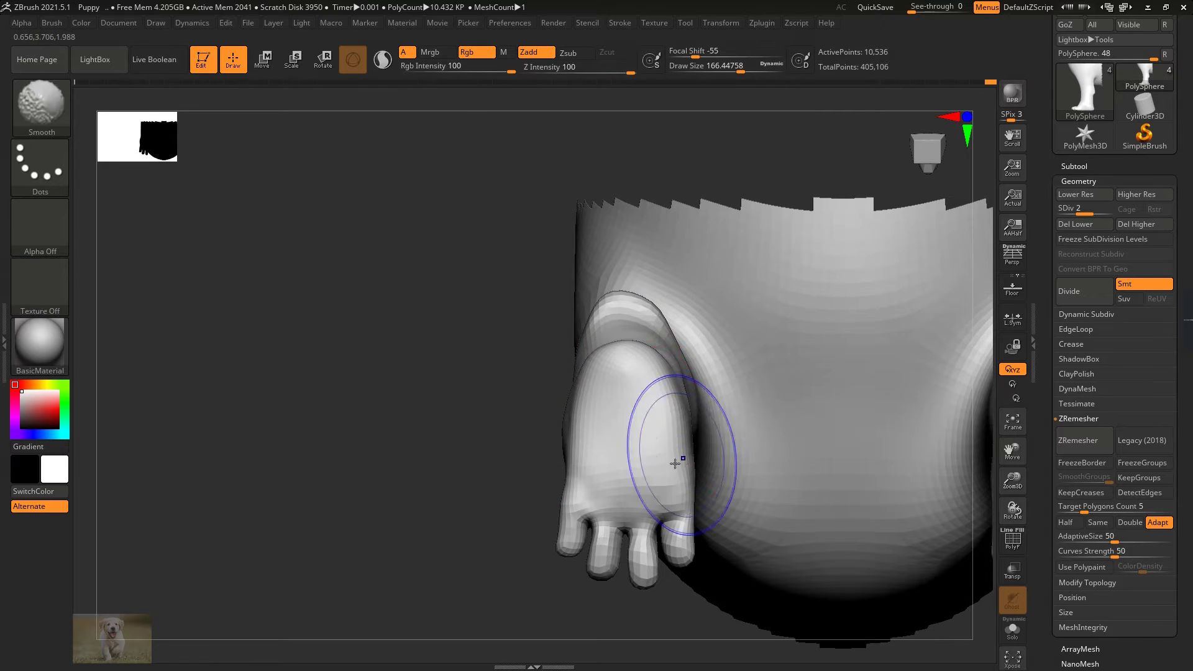
left_click_drag(546, 462, 572, 426, "shift")
mouse_move(661, 372)
left_mouse_down("shift")
mouse_move(724, 408)
mouse_move(599, 479)
mouse_move(738, 87)
left_mouse_up("shift")
mouse_move(530, 436)
left_mouse_down()
mouse_move(559, 348)
mouse_move(590, 413)
mouse_move(595, 338)
mouse_move(580, 287)
mouse_move(594, 359)
mouse_move(511, 331)
left_mouse_up()
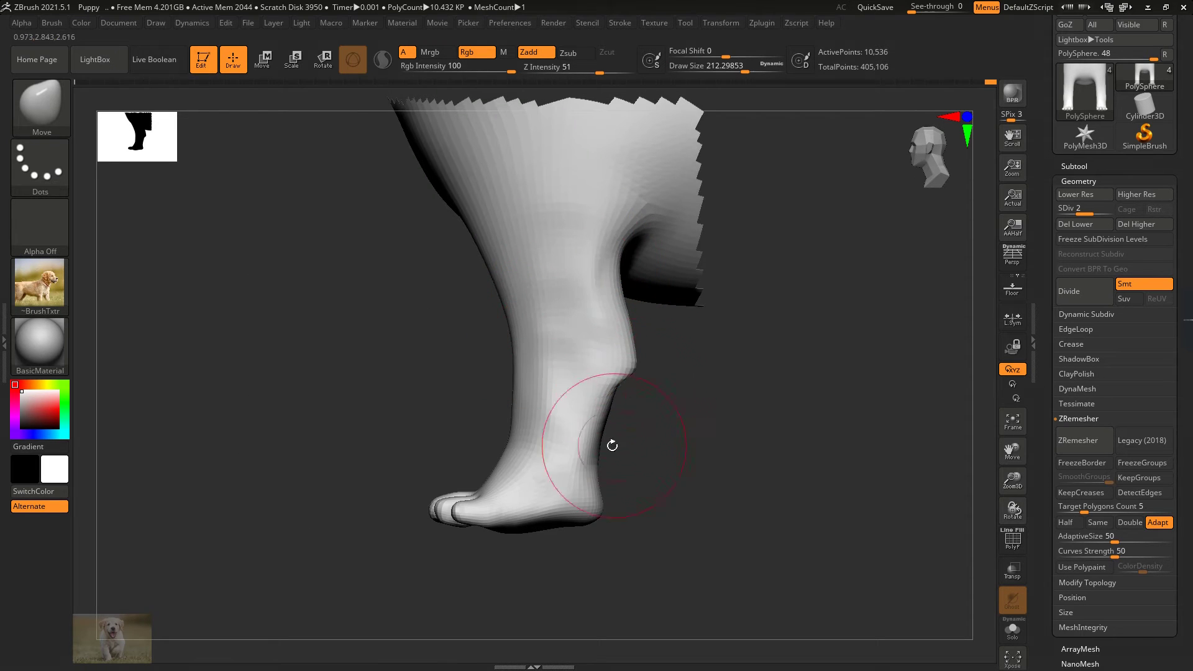
Step: Enlarge the brush and push both lower legs into shape symmetrically
mouse_move(558, 493)
left_mouse_down()
mouse_move(588, 451)
mouse_move(591, 486)
left_mouse_up()
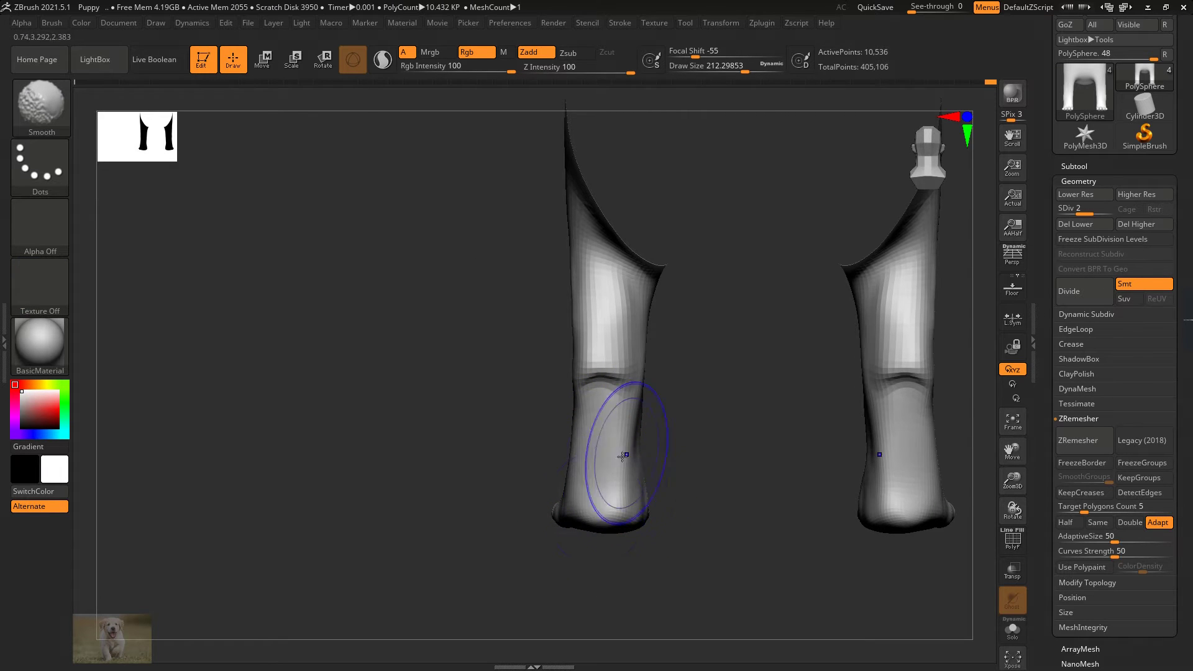
mouse_move(733, 435)
left_mouse_down()
mouse_move(469, 362)
mouse_move(349, 147)
left_mouse_up()
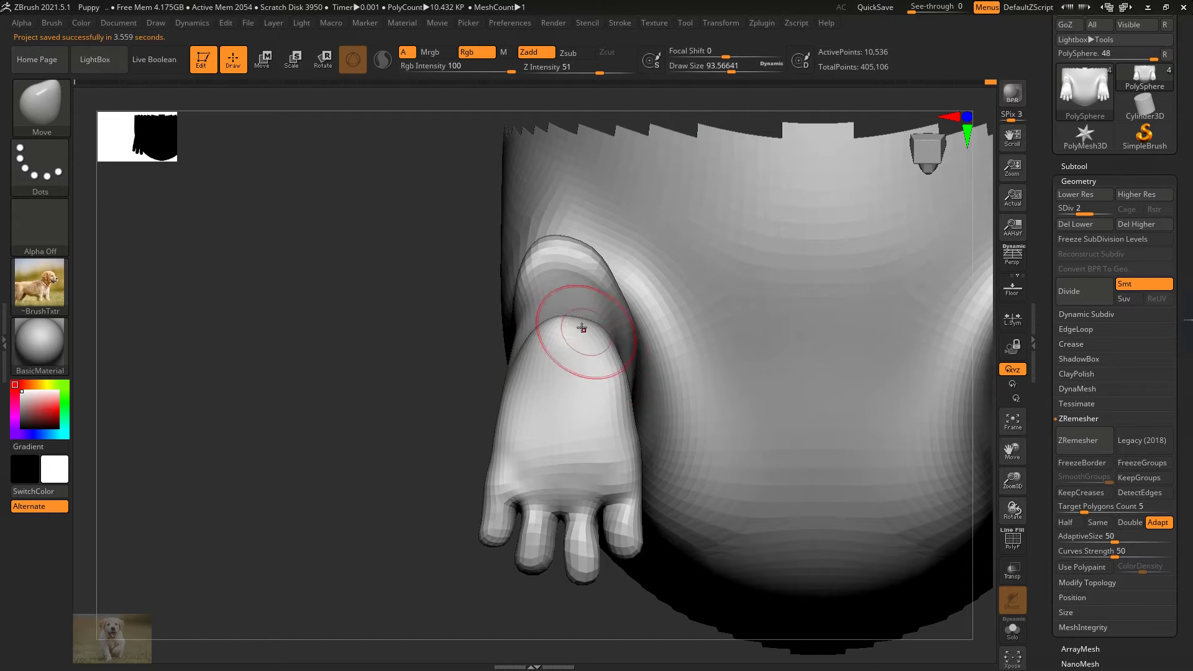
mouse_move(567, 317)
left_mouse_down()
mouse_move(599, 285)
mouse_move(565, 318)
left_mouse_up()
left_click_drag(621, 292, 640, 423)
left_click_drag(636, 373, 565, 336)
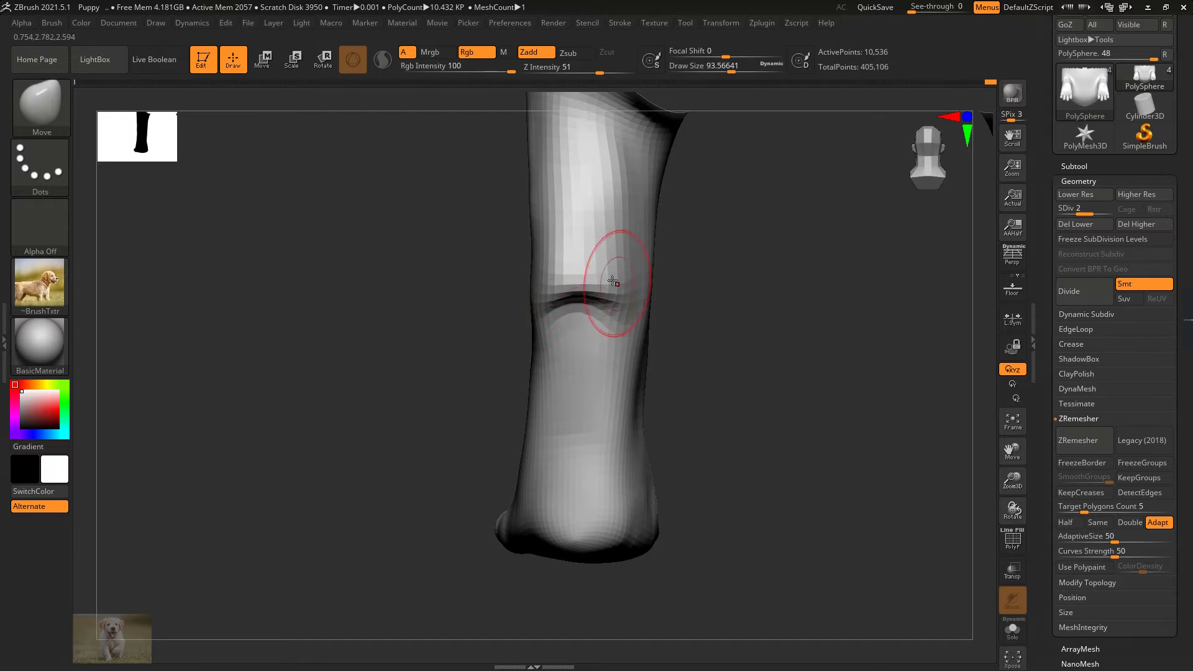
left_click_drag(613, 282, 733, 323)
left_click_drag(732, 70, 746, 69)
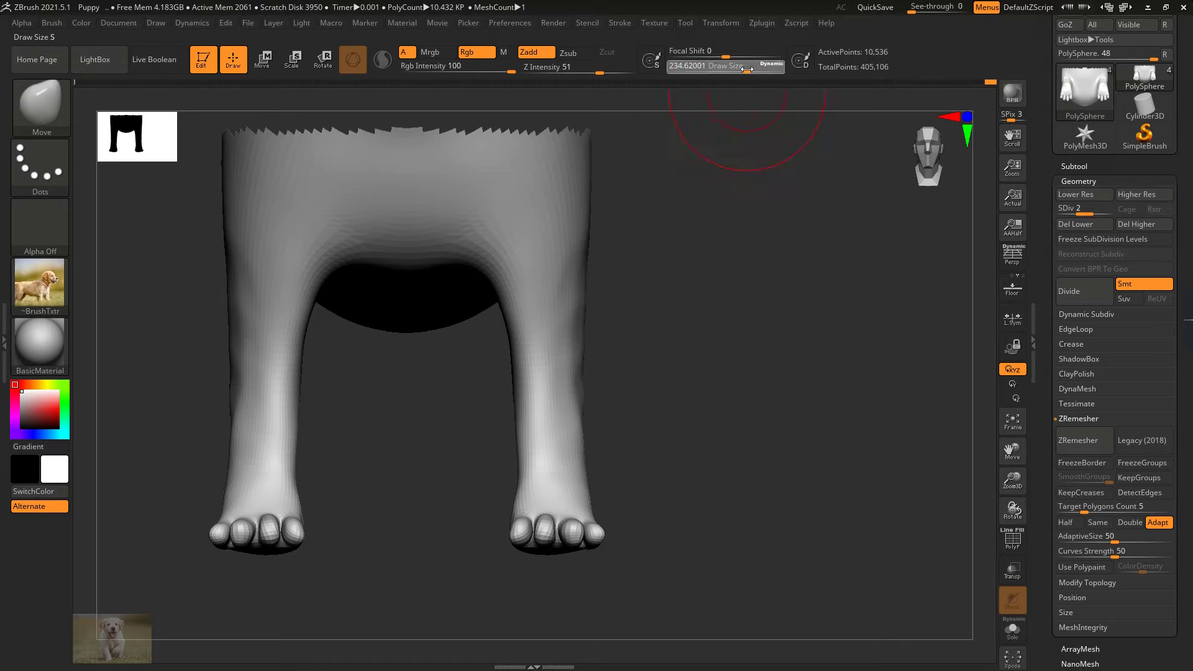
left_click_drag(521, 451, 590, 415)
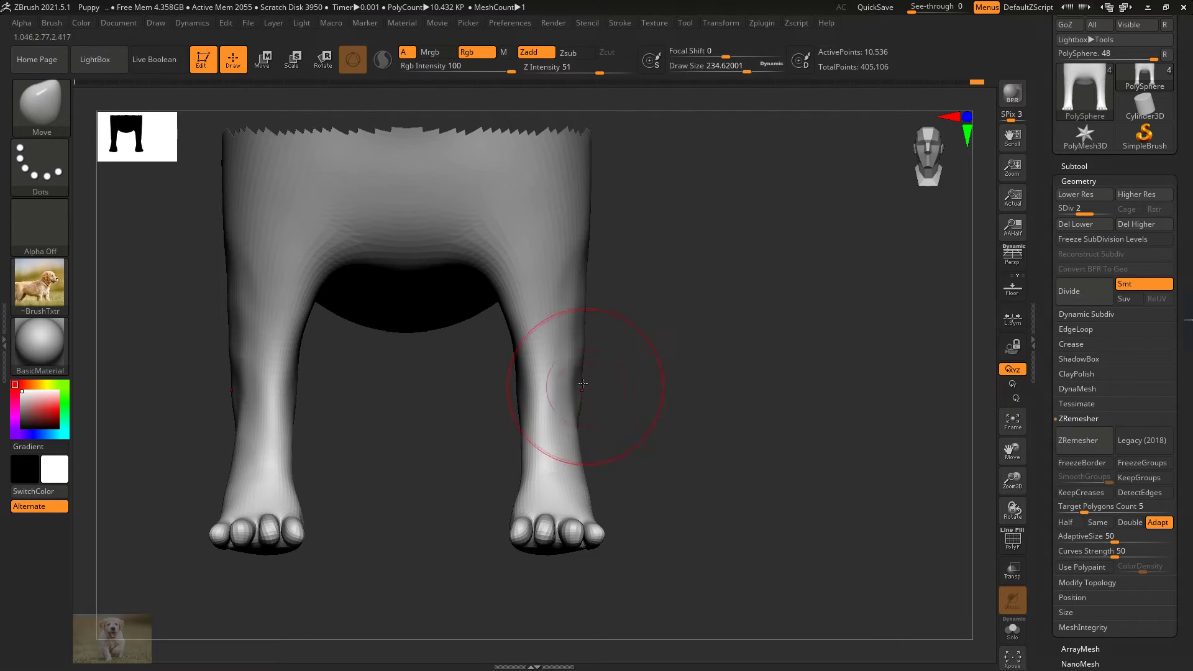
Step: Unhide the rest of the mesh so the whole dog is visible again
left_click_drag(584, 354, 526, 359)
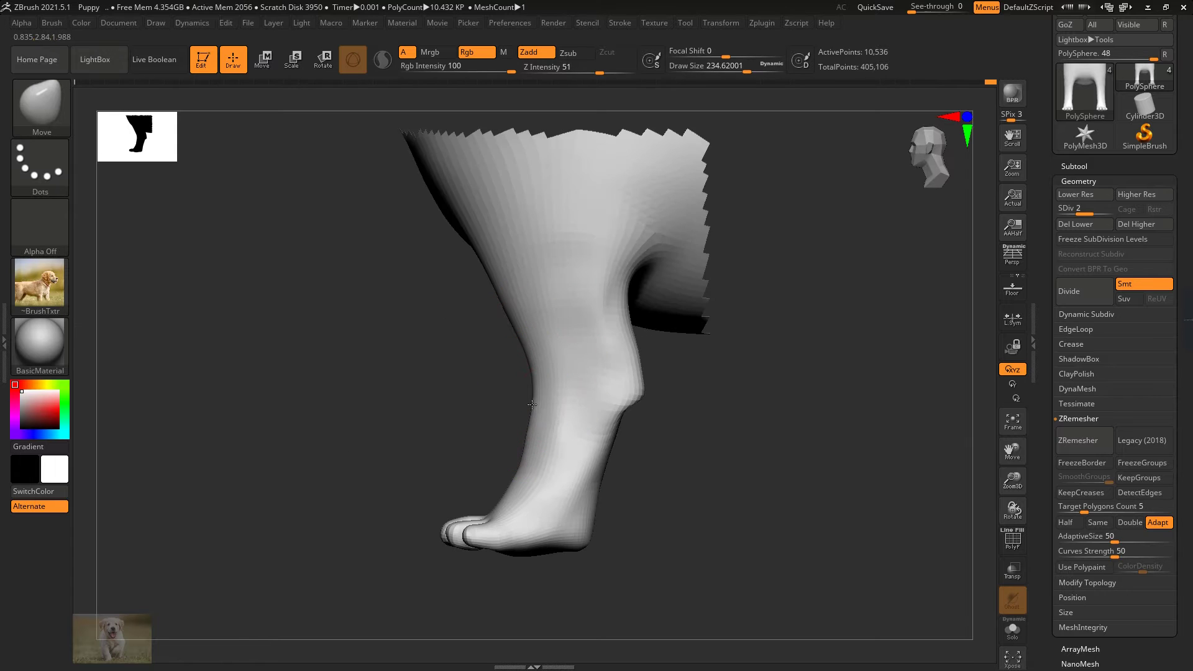
left_click_drag(531, 404, 510, 464)
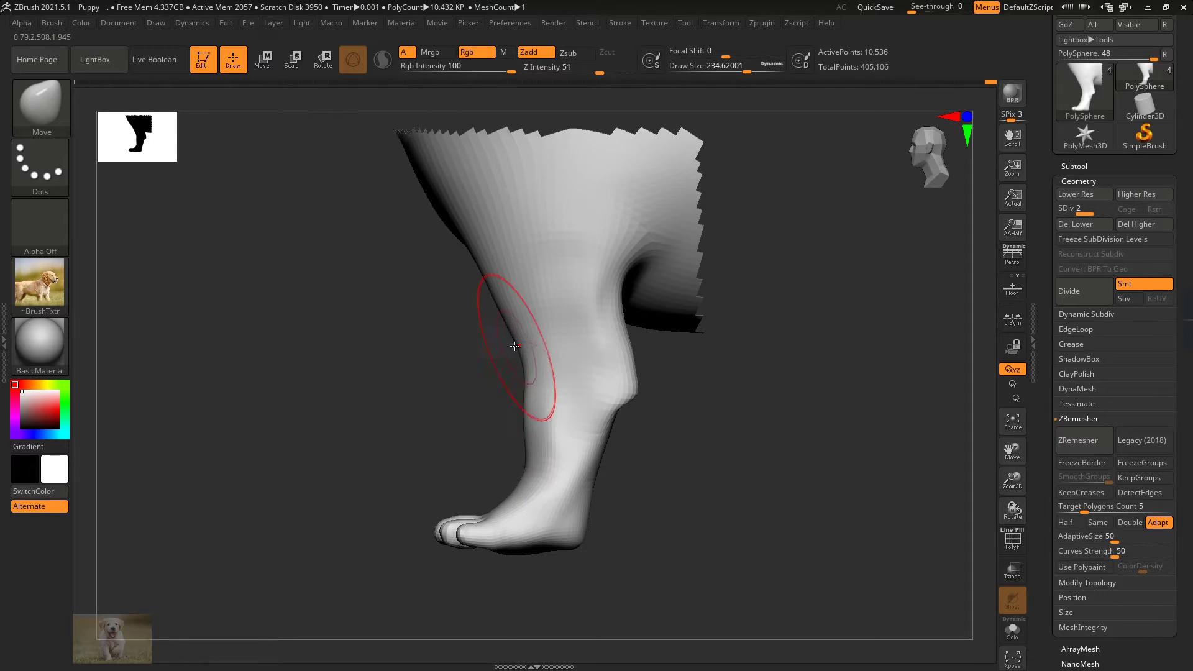
left_click_drag(426, 253, 507, 282, "ctrl+shift")
left_click(618, 464, "ctrl+shift")
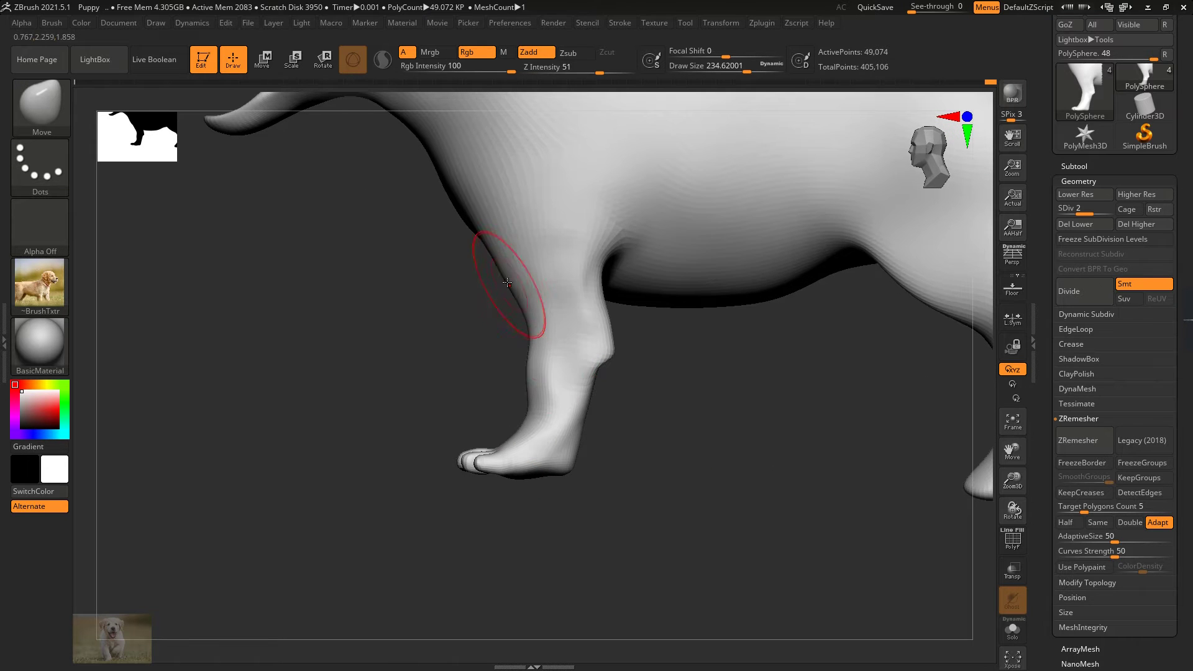
Step: Switch to the Standard brush at Z Intensity 25 and stroke the front leg
left_click_drag(650, 421, 571, 403, "shift")
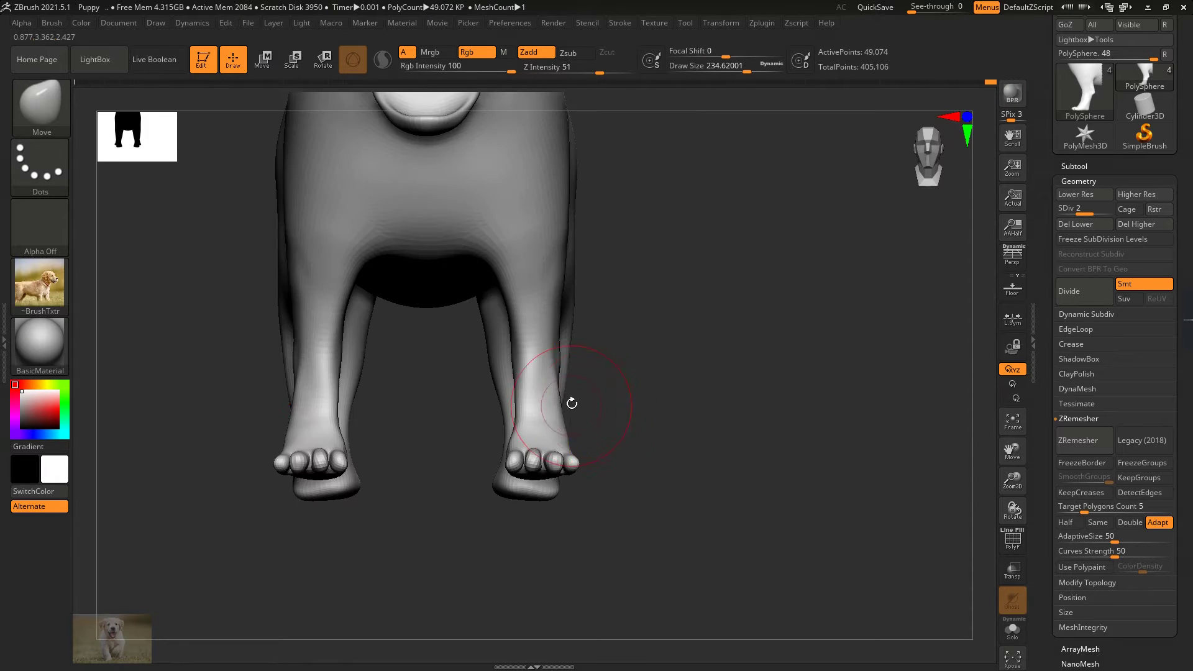
mouse_move(615, 319)
left_mouse_down()
mouse_move(543, 277)
mouse_move(531, 439)
mouse_move(687, 352)
left_mouse_up()
key("b")
key("s")
key("t")
left_click_drag(747, 72, 738, 72)
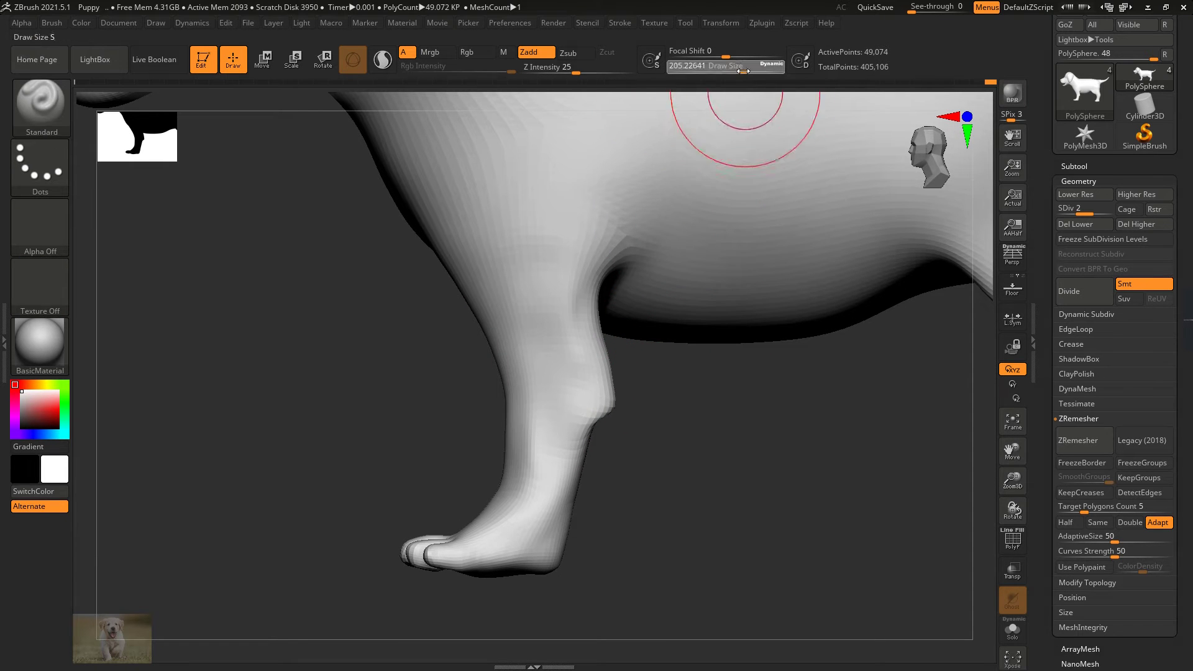
key("shift")
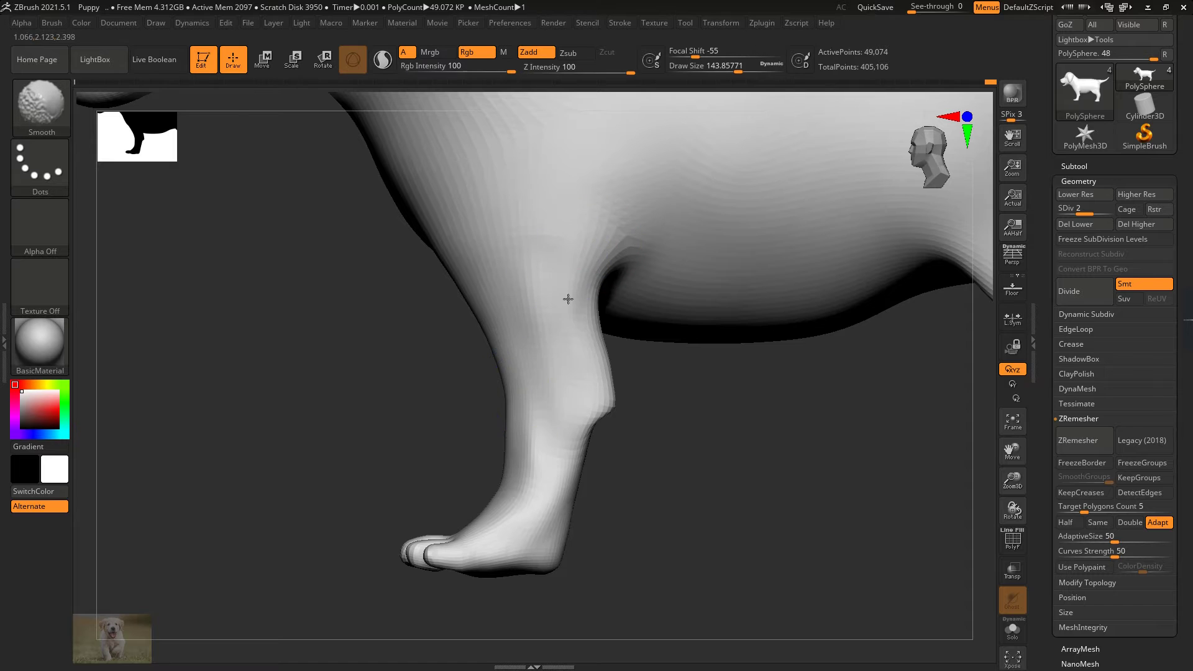
Step: Smooth the lower front legs symmetrically on both sides
left_click_drag(536, 531, 580, 495)
left_click_drag(596, 435, 601, 466)
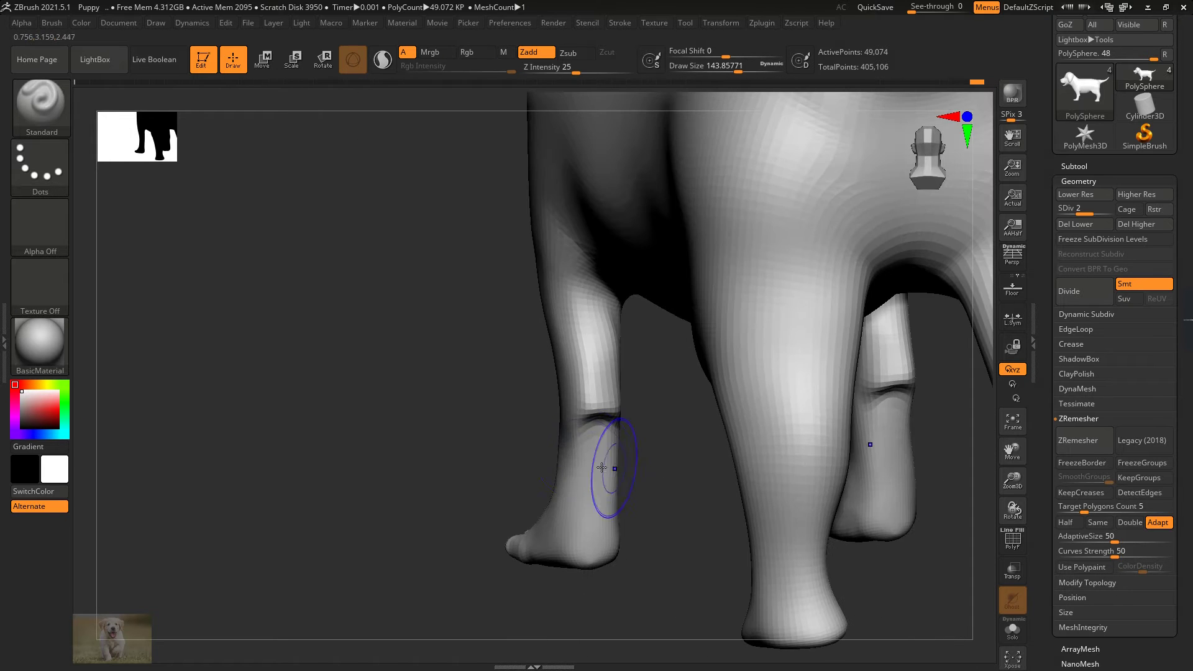
mouse_move(604, 511)
left_mouse_down()
mouse_move(753, 420)
mouse_move(628, 458)
mouse_move(798, 367)
mouse_move(647, 407)
mouse_move(620, 487)
mouse_move(695, 447)
mouse_move(626, 469)
mouse_move(664, 439)
mouse_move(646, 435)
mouse_move(698, 373)
mouse_move(675, 426)
left_mouse_up()
key("shift")
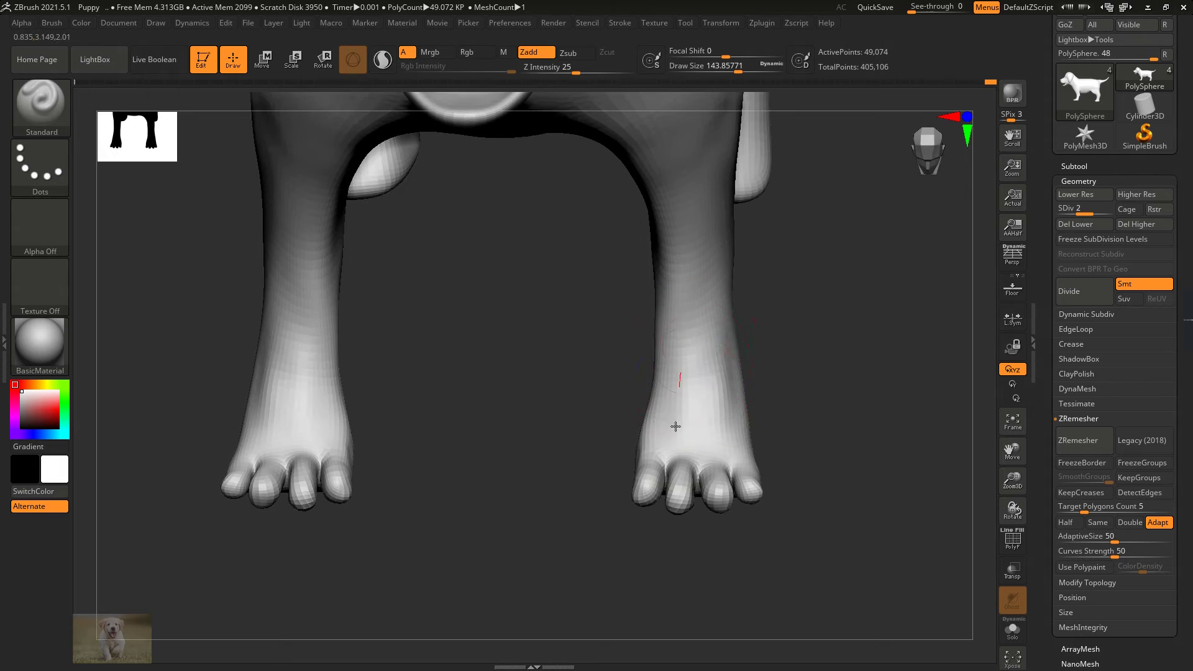
mouse_move(771, 408)
left_mouse_down()
mouse_move(833, 338)
mouse_move(679, 266)
left_mouse_up()
left_click_drag(776, 267, 819, 335)
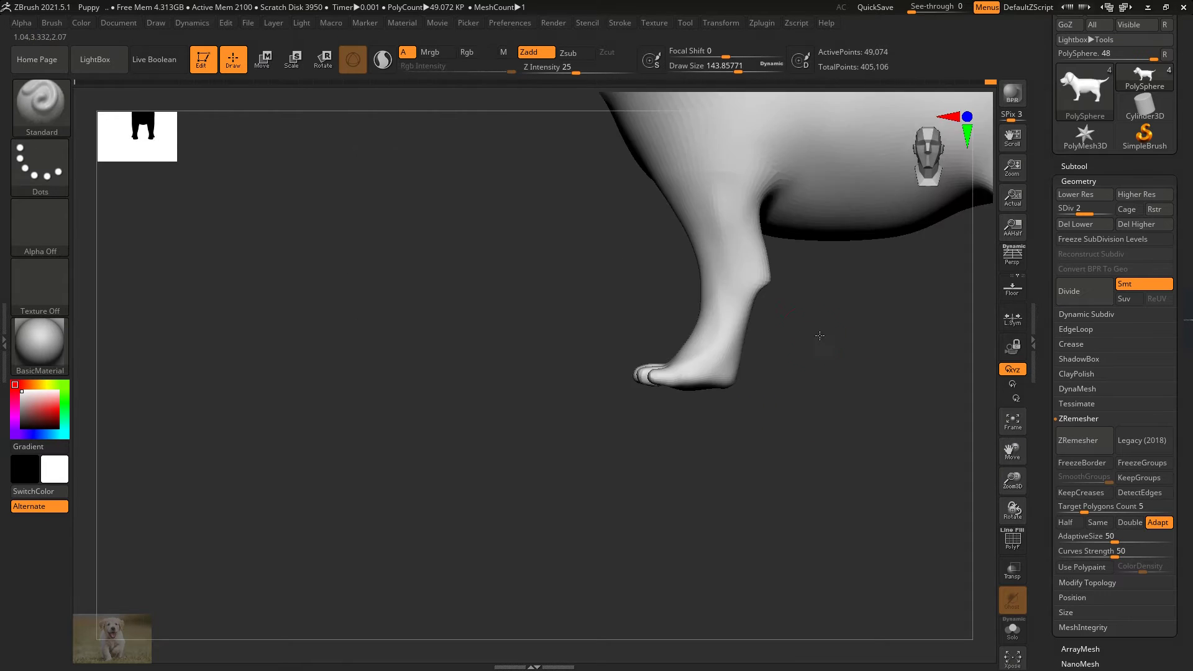
Step: Frame the whole dog, zoom back to the front leg, and shrink the brush to about 97
key("f")
right_click_drag(654, 468, 696, 444, "ctrl")
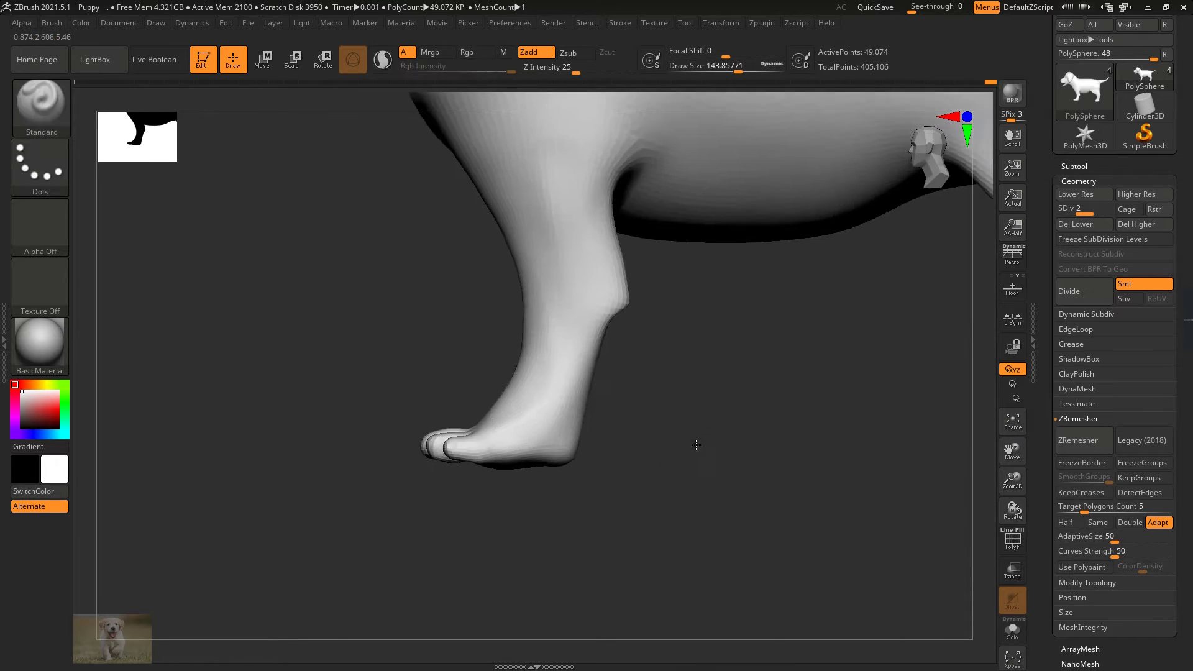
left_click_drag(695, 444, 501, 308)
left_click_drag(738, 72, 731, 72)
Step: Select the Move brush and subdivide the puppy to SDiv 3
key("b")
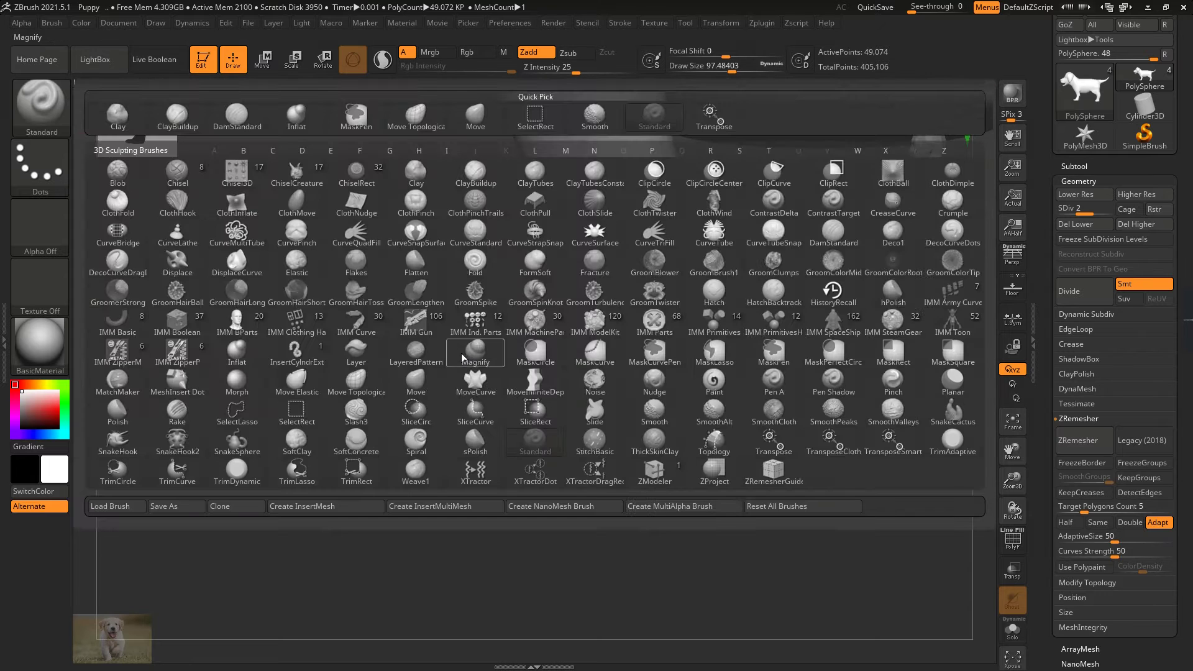
key("m")
key("v")
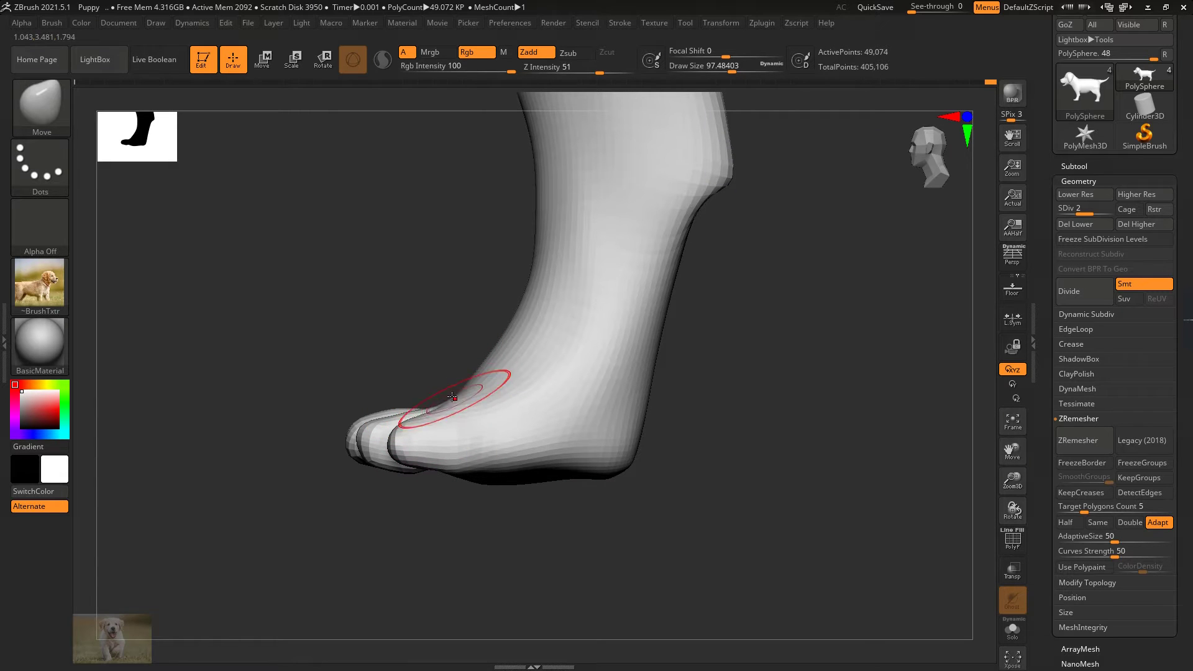
left_click_drag(390, 376, 348, 410)
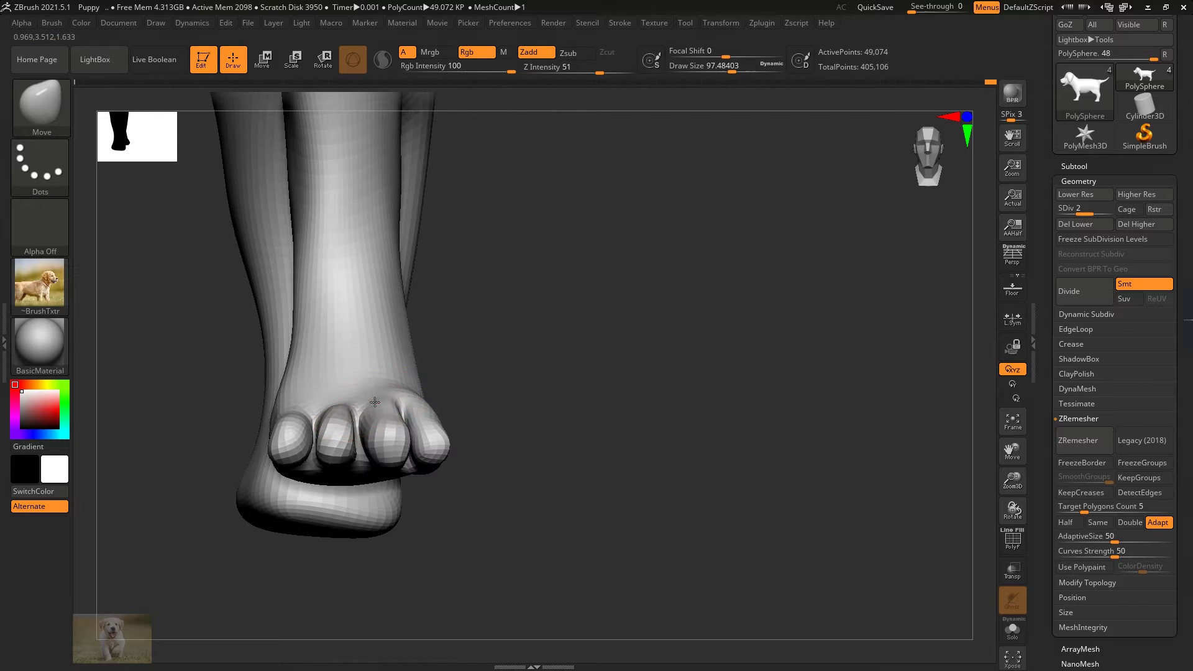
mouse_move(295, 403)
right_mouse_down()
mouse_move(333, 373)
mouse_move(274, 396)
mouse_move(242, 360)
mouse_move(258, 410)
mouse_move(306, 412)
mouse_move(506, 356)
right_mouse_up()
key("d")
Step: Build tendon ridges on the paw top with ClayBuildup at Z Intensity 20, then smooth them
key("b")
key("c")
key("b")
mouse_move(506, 218)
right_mouse_down()
mouse_move(642, 333)
mouse_move(682, 64)
right_mouse_up()
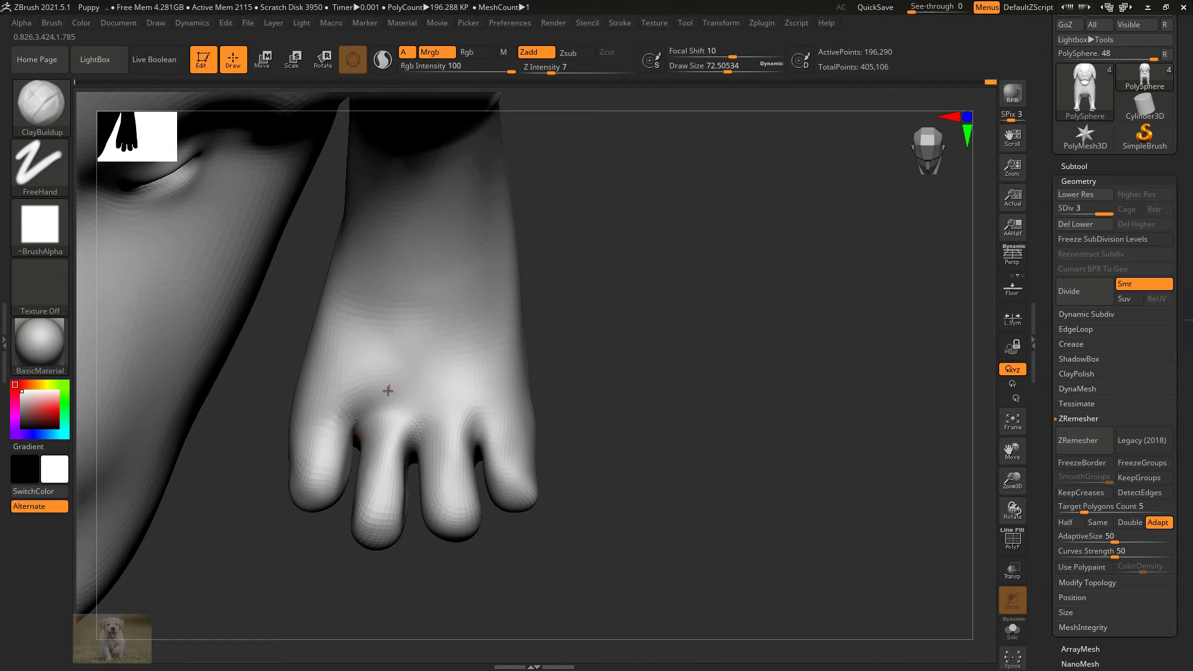
left_click_drag(564, 73, 569, 72)
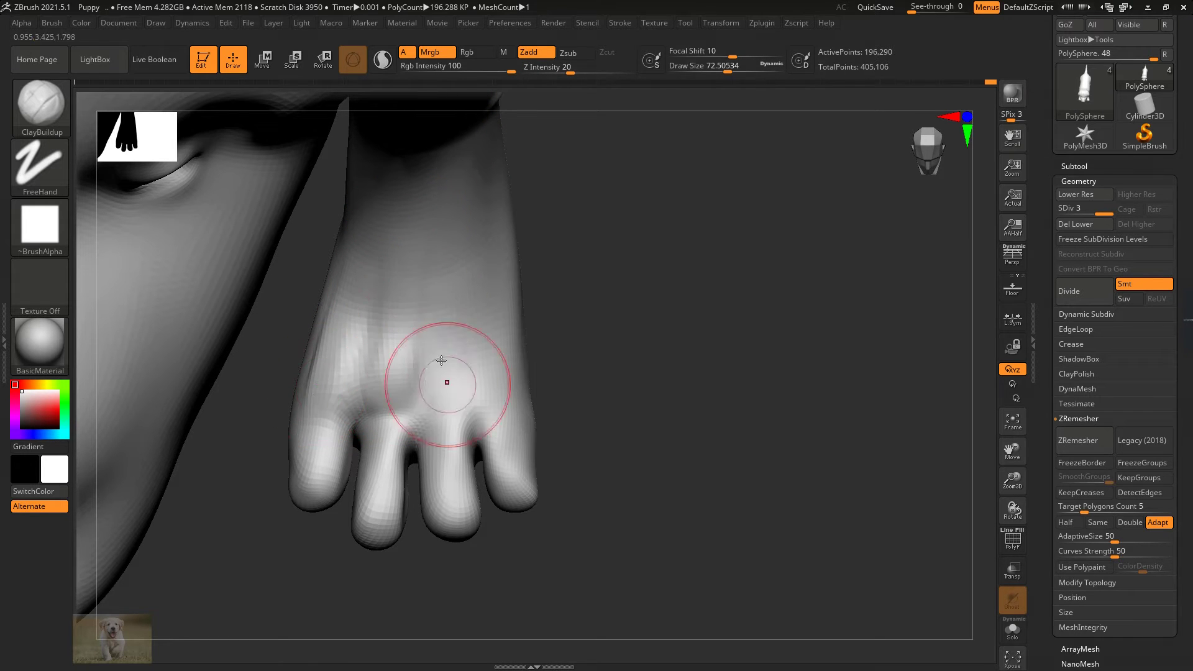
key("shift")
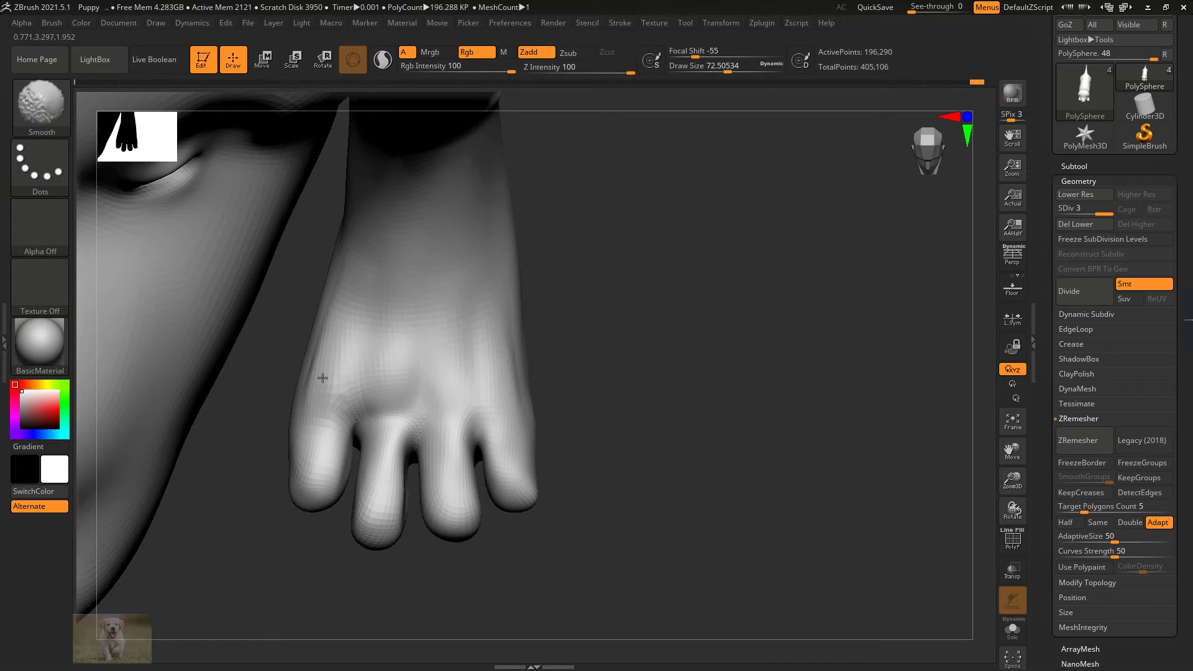
key("shift")
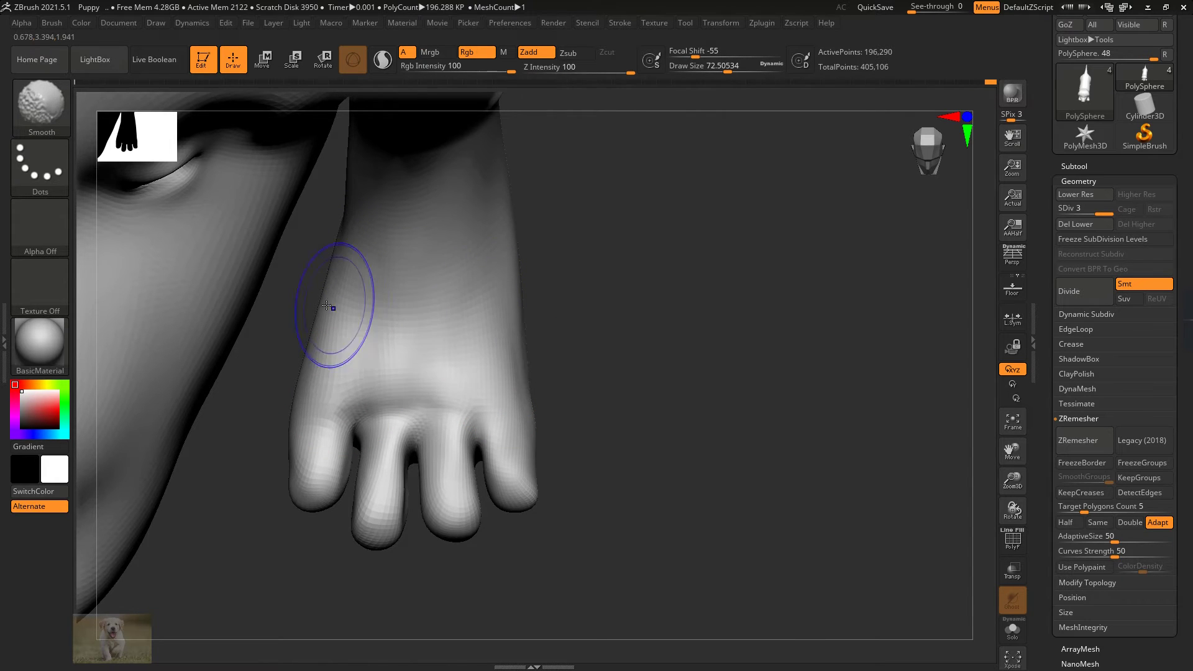
Step: Refine the paw-top ridges with the Standard brush at intensity 25
right_click_drag(328, 307, 334, 355)
right_click_drag(294, 309, 313, 332)
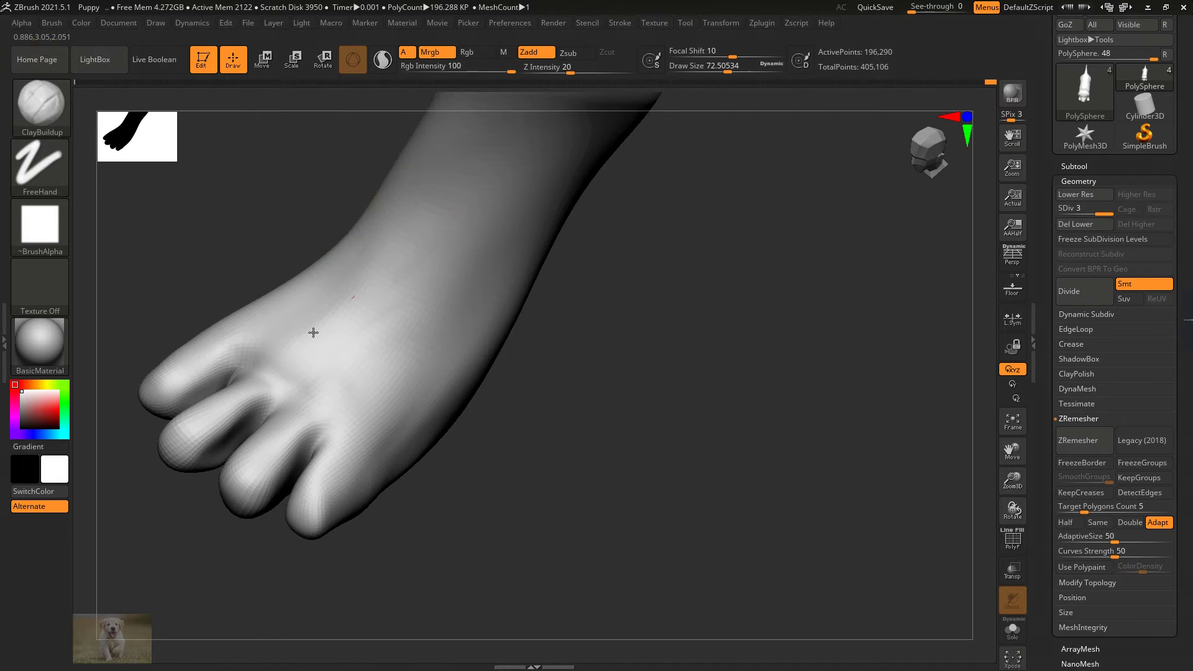
key("b")
key("s")
key("t")
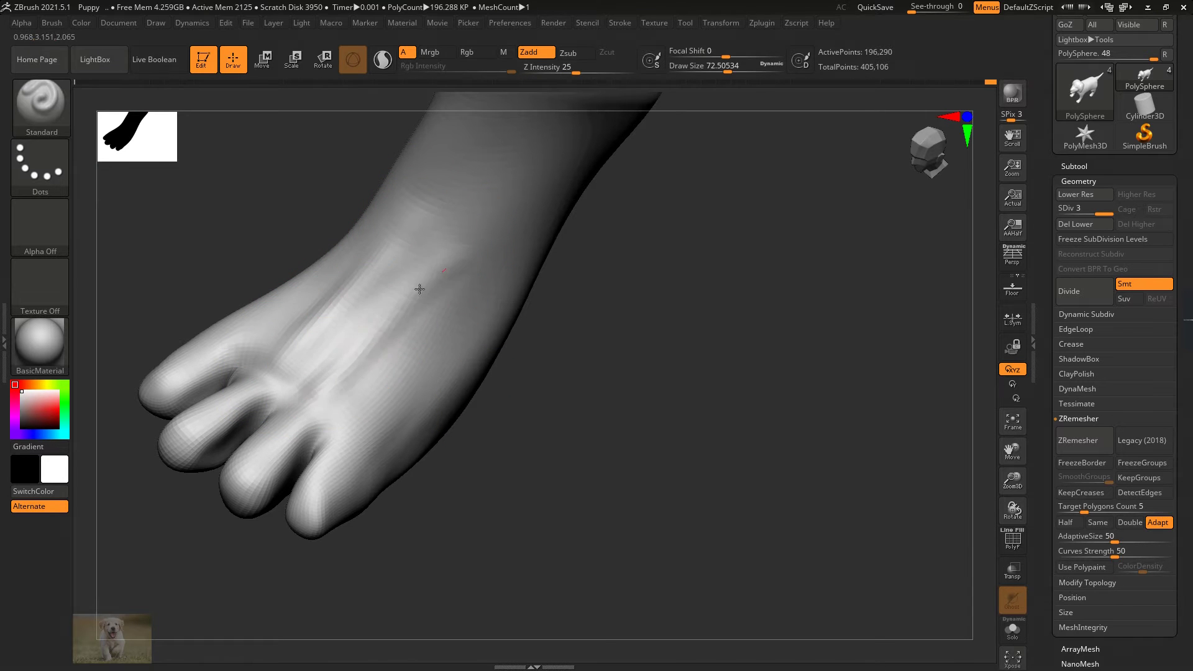
mouse_move(360, 426)
left_mouse_down("shift")
mouse_move(407, 373)
mouse_move(447, 351)
left_mouse_up("shift")
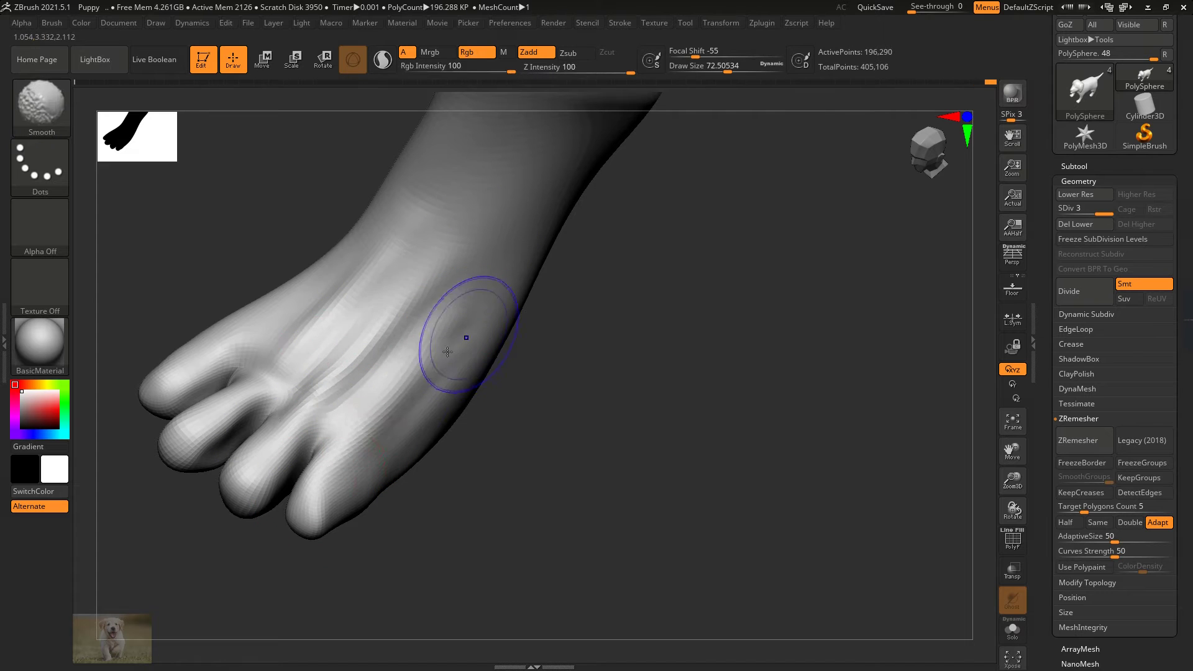
Step: Inspect the paw from front and side angles and against the whole dog
mouse_move(609, 323)
left_mouse_down()
mouse_move(636, 309)
mouse_move(607, 394)
mouse_move(357, 307)
left_mouse_up()
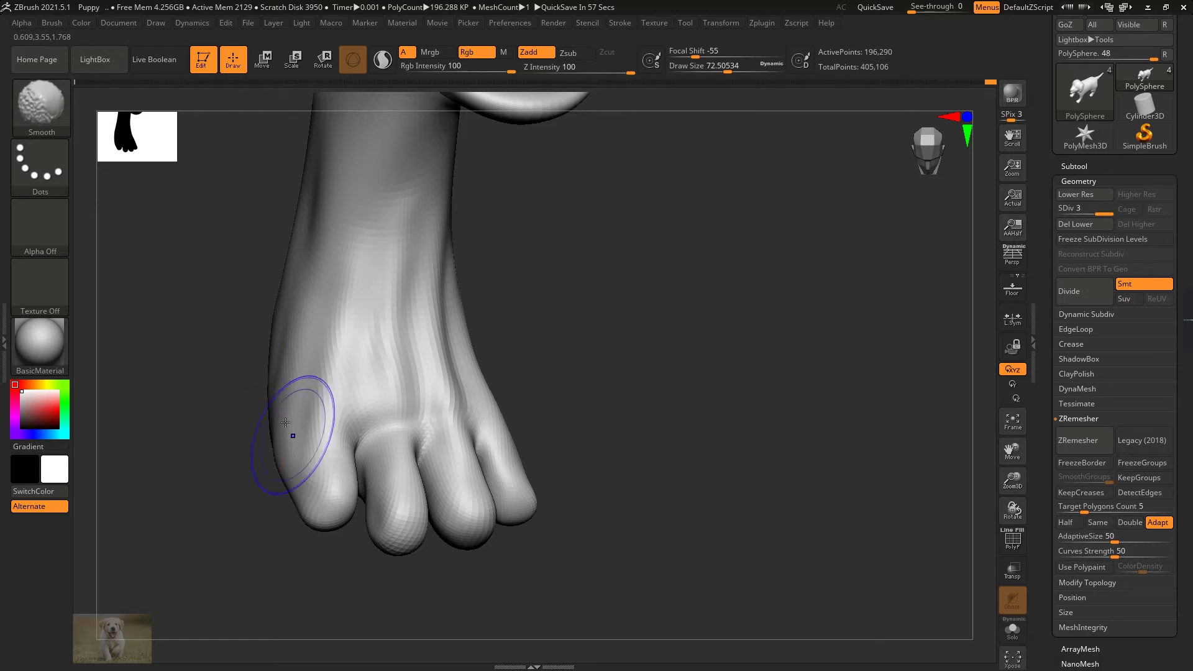
mouse_move(578, 372)
left_mouse_down()
mouse_move(631, 335)
mouse_move(361, 397)
mouse_move(314, 319)
mouse_move(404, 325)
mouse_move(373, 422)
mouse_move(329, 373)
mouse_move(386, 369)
left_mouse_up()
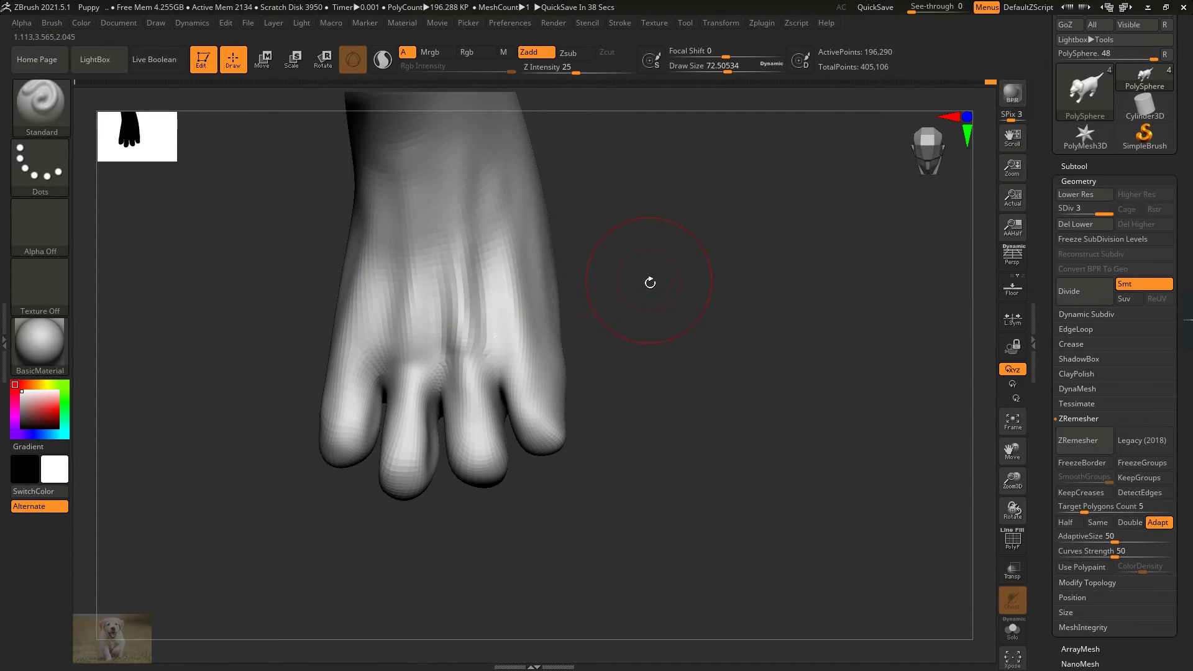
mouse_move(647, 277)
left_mouse_down()
mouse_move(626, 330)
mouse_move(497, 413)
mouse_move(595, 478)
mouse_move(569, 396)
mouse_move(399, 360)
mouse_move(394, 330)
left_mouse_up()
right_click_drag(431, 314, 396, 388)
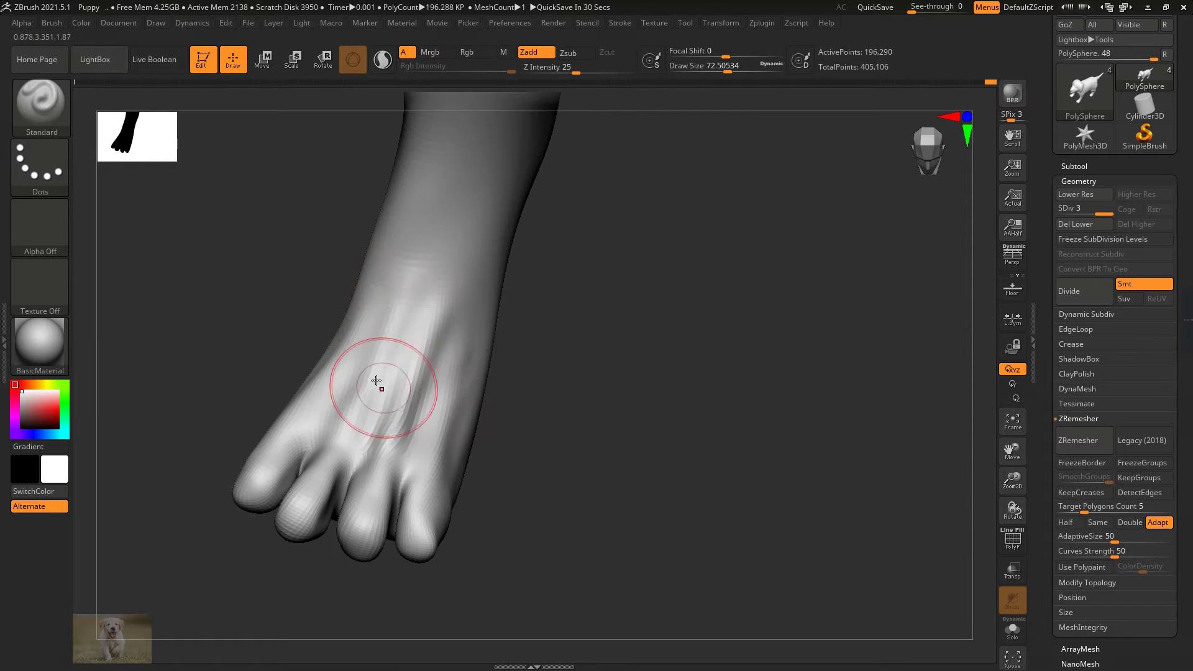
Step: Build up the knuckles between the paw's toes with ClayTubes, smooth them, then frame the whole puppy
key("b")
left_click(519, 180)
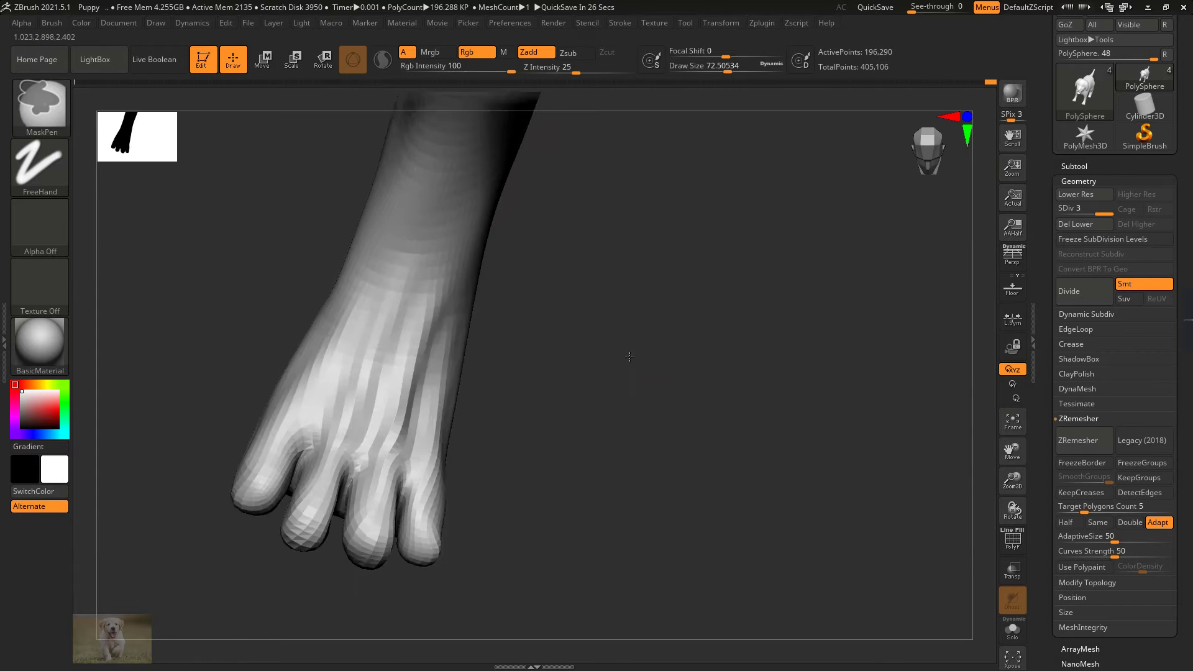
mouse_move(808, 311)
left_mouse_down()
mouse_move(746, 373)
mouse_move(396, 381)
mouse_move(379, 415)
left_mouse_up()
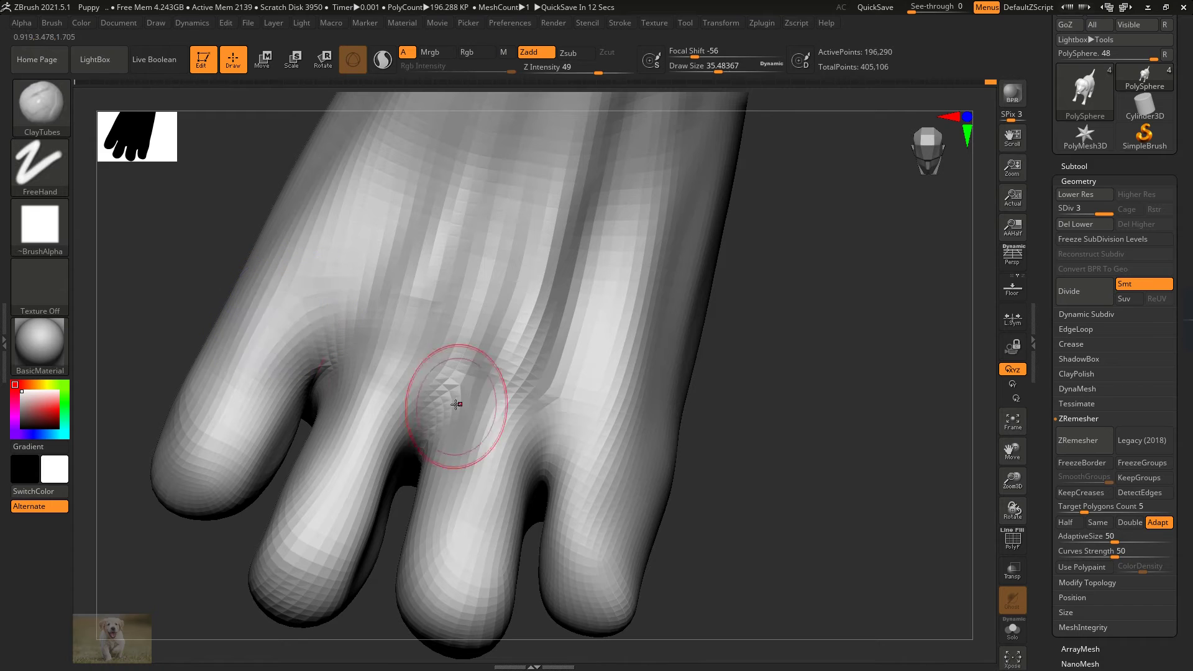
mouse_move(516, 392)
left_mouse_down("shift")
mouse_move(528, 398)
mouse_move(447, 448)
left_mouse_up("shift")
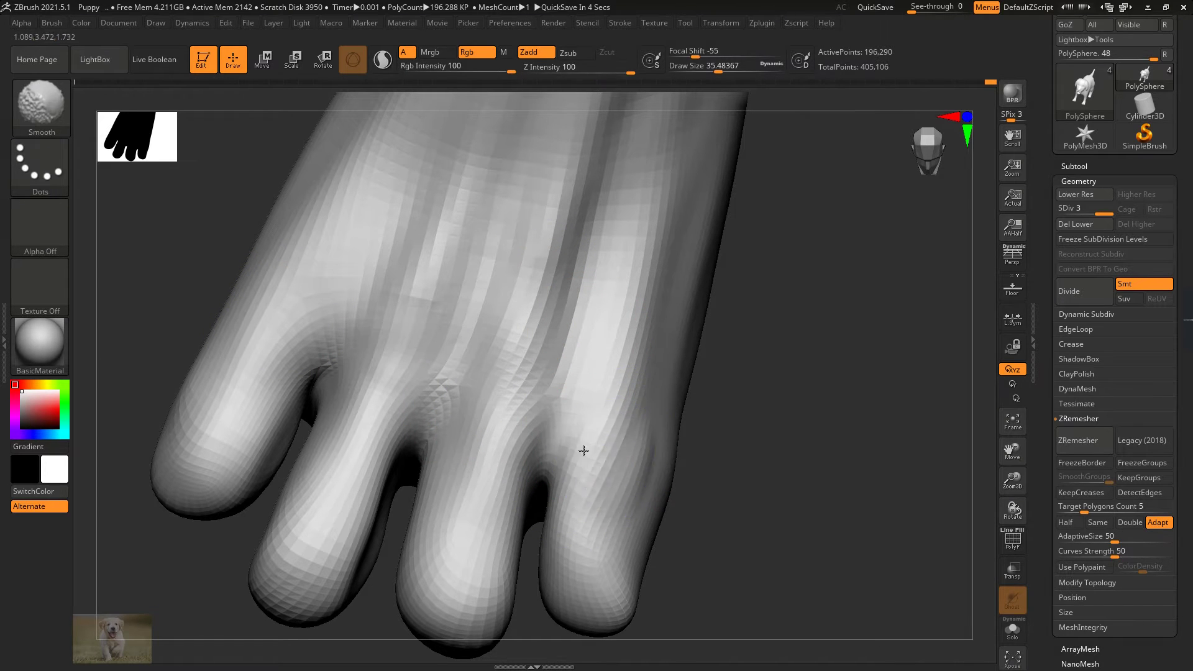
key("f")
left_click_drag(577, 472, 528, 482)
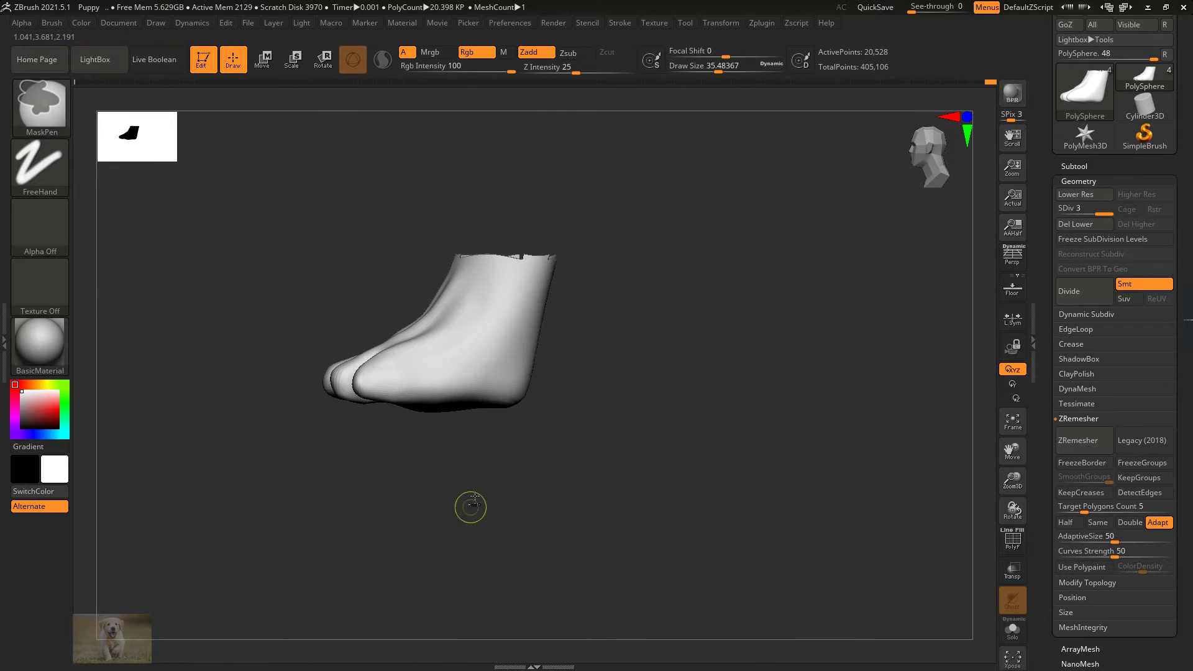
mouse_move(469, 503)
left_mouse_down()
mouse_move(690, 389)
mouse_move(698, 373)
left_mouse_up()
key("b")
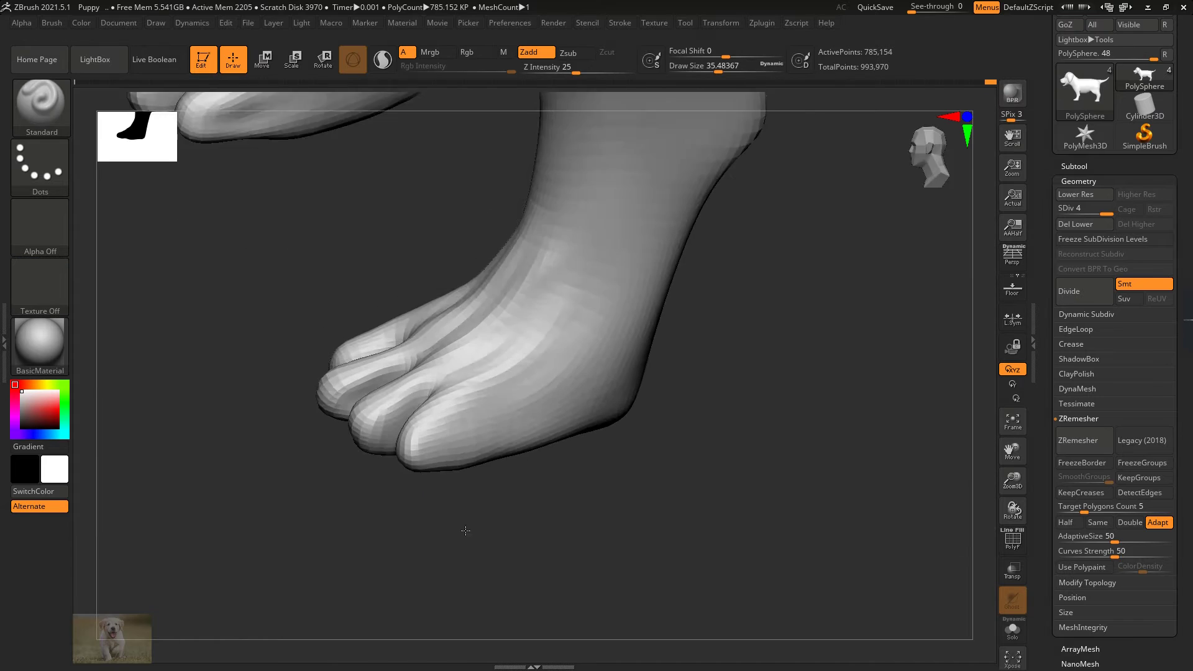
left_click_drag(465, 530, 497, 355)
left_click_drag(717, 72, 725, 72)
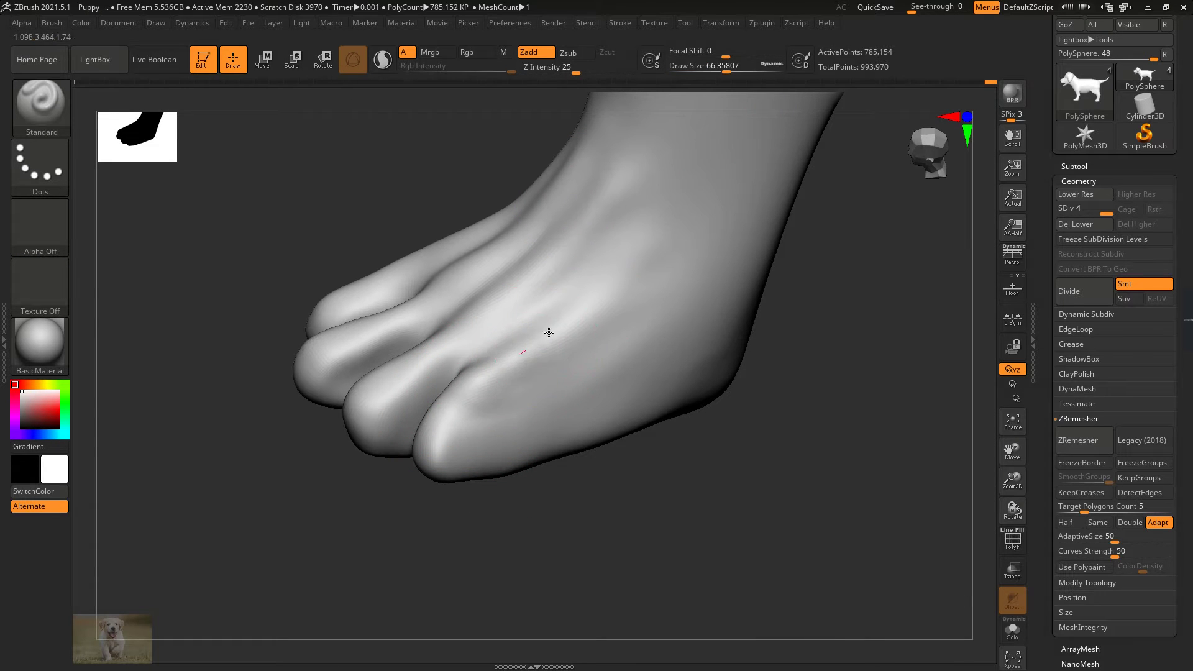
mouse_move(556, 370)
right_mouse_down()
mouse_move(490, 380)
mouse_move(362, 344)
mouse_move(505, 375)
mouse_move(531, 358)
right_mouse_up()
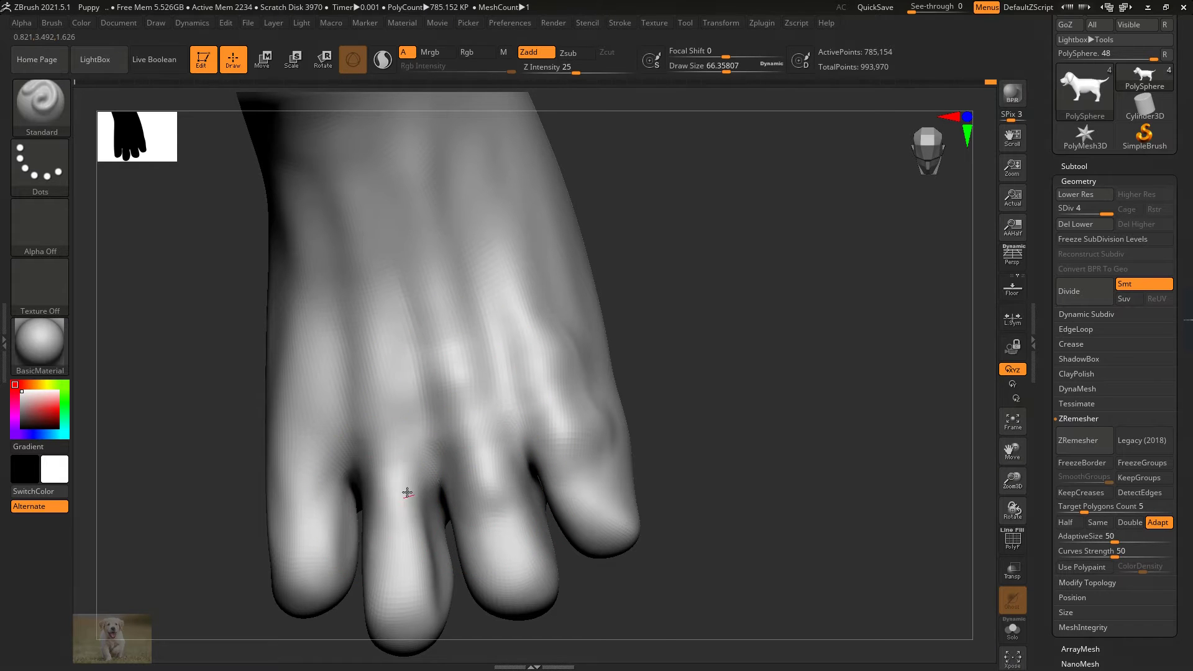
right_click_drag(406, 493, 510, 401)
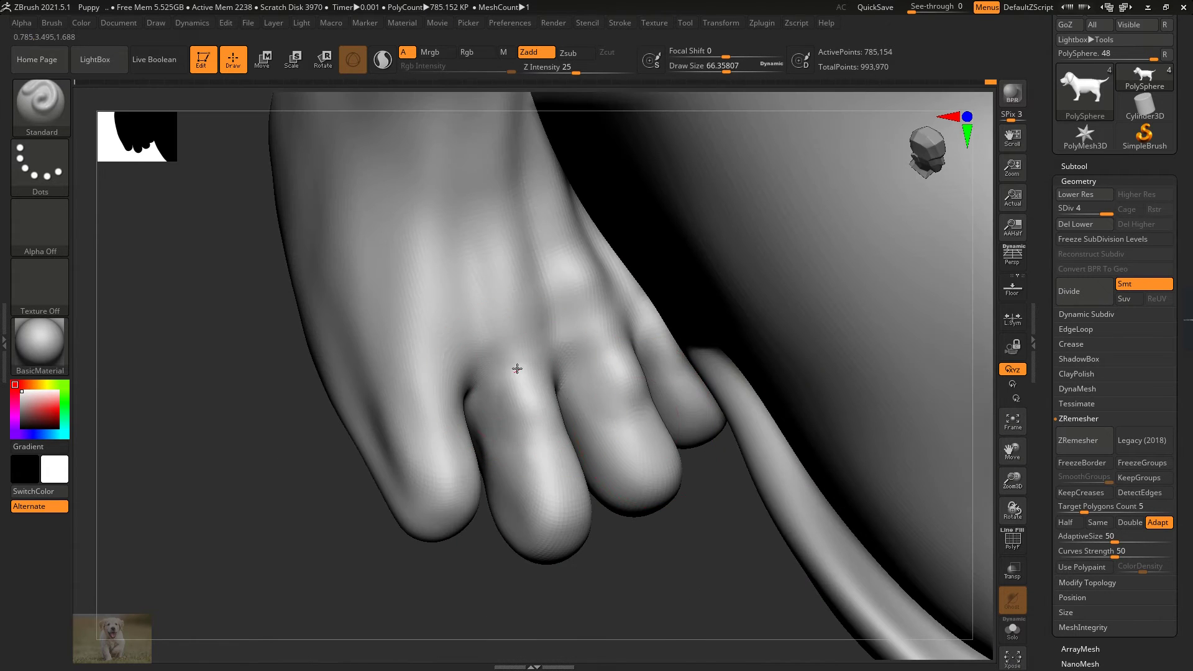
right_click_drag(420, 405, 435, 385)
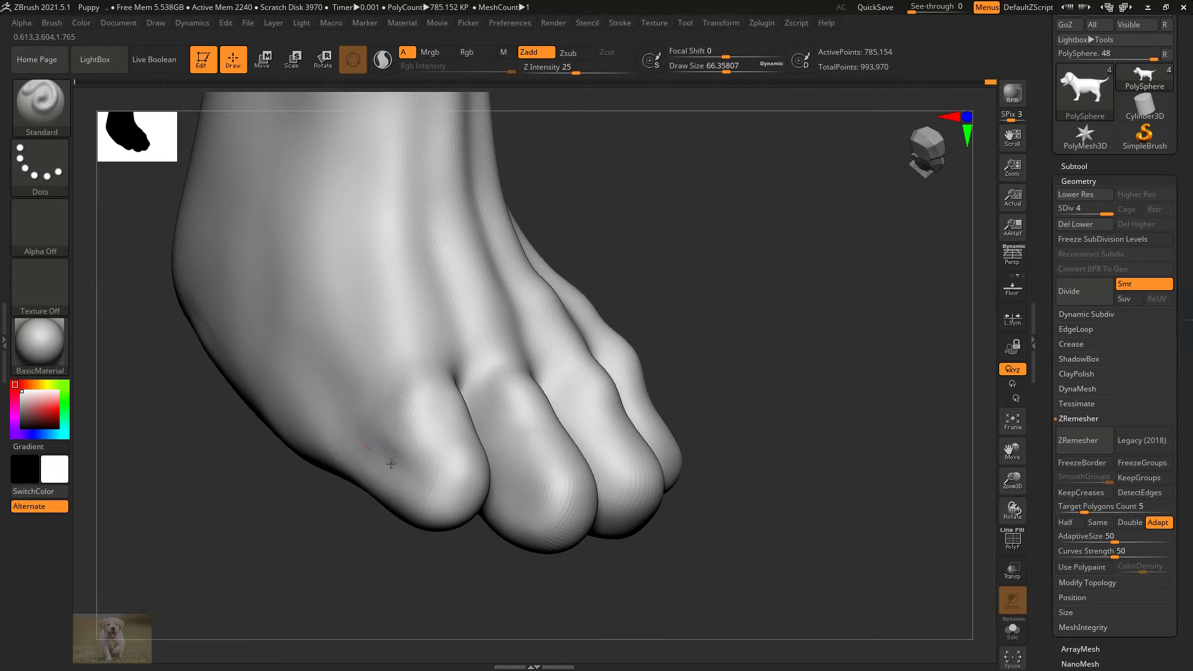
right_click_drag(700, 274, 372, 378)
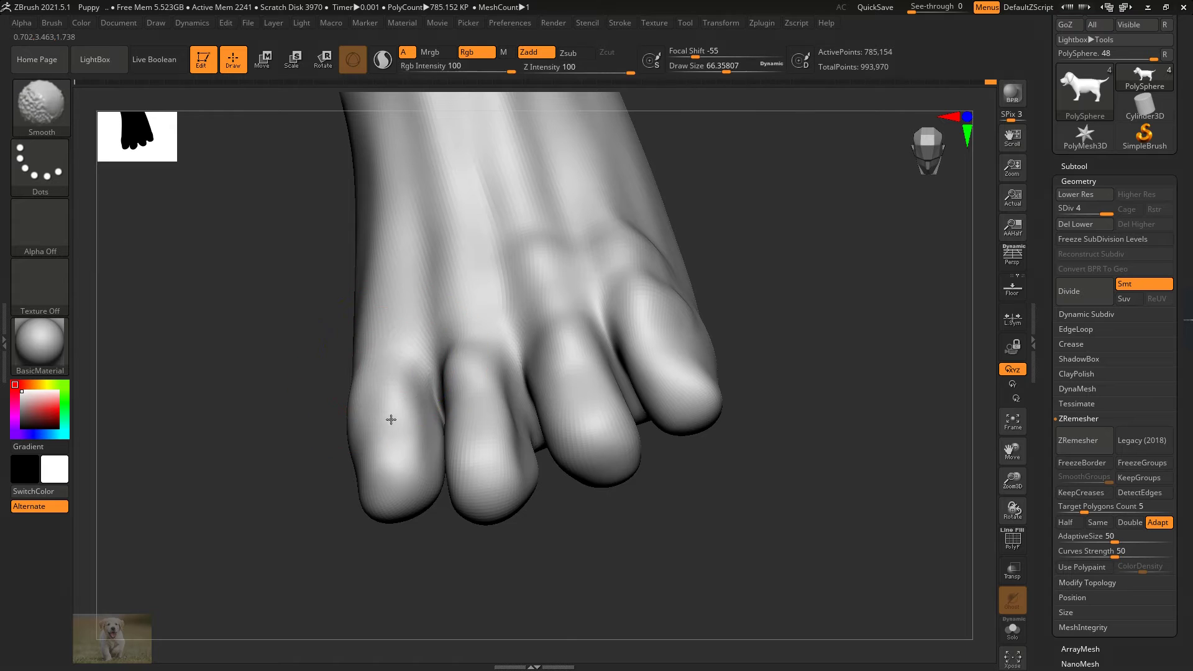
right_click_drag(391, 418, 423, 435)
Step: Switch to the Move brush, enlarge it slightly, and step the subdivision level down and back up
key("b")
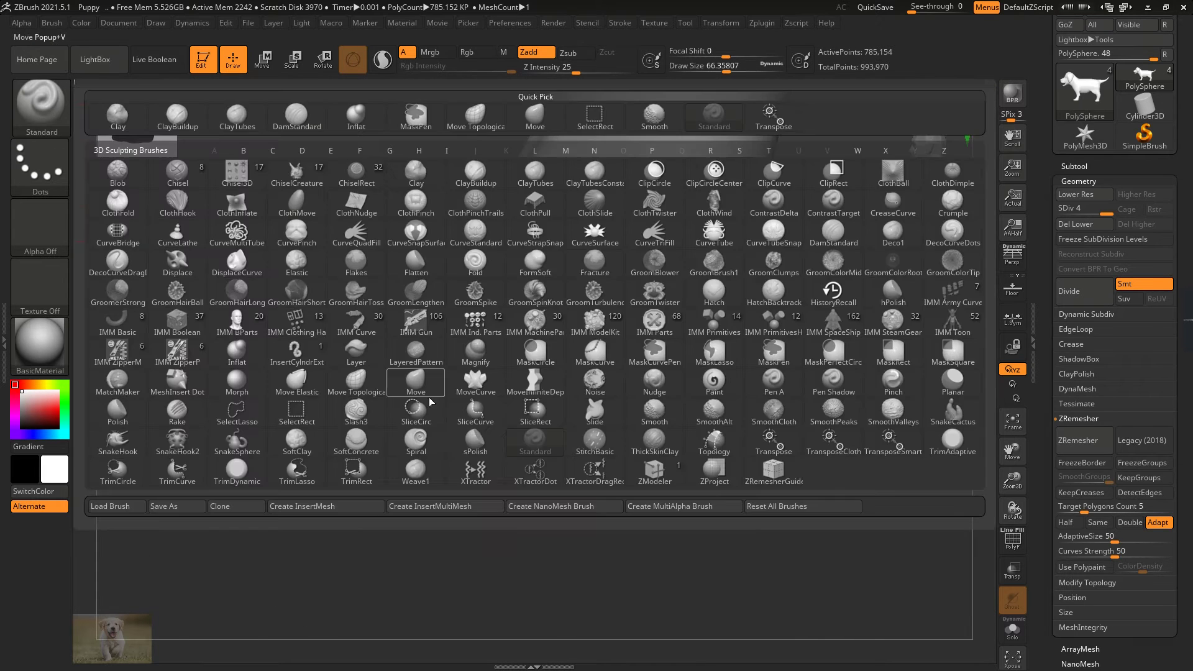
key("m")
key("v")
right_click_drag(399, 394, 559, 267)
left_click_drag(728, 72, 742, 72)
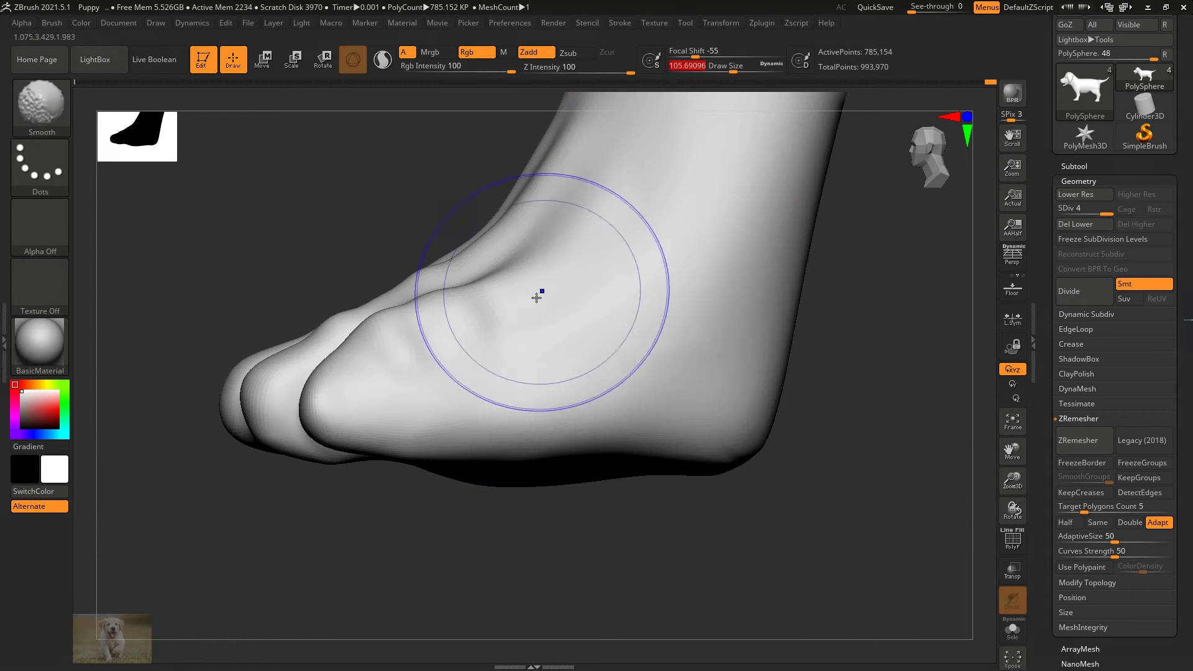
key("shift+d")
key("shift+d")
key("d")
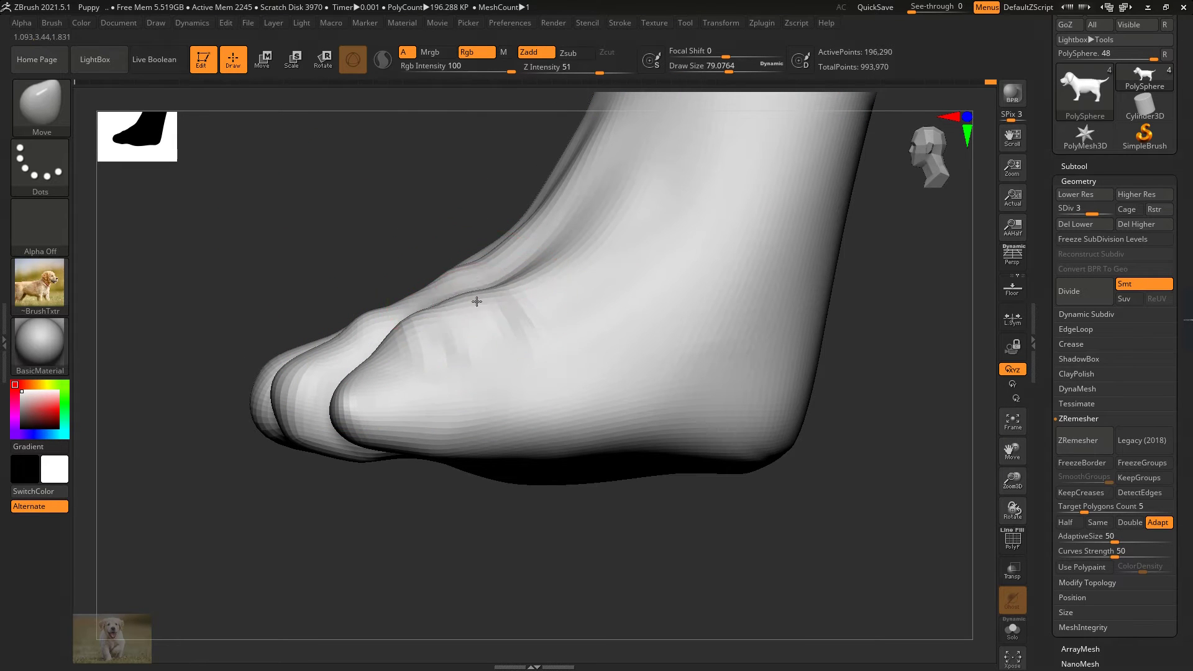
Step: Reduce the brush to about 35 and push in the creases between the toes, checking from several angles
right_click_drag(512, 289, 485, 302, "shift")
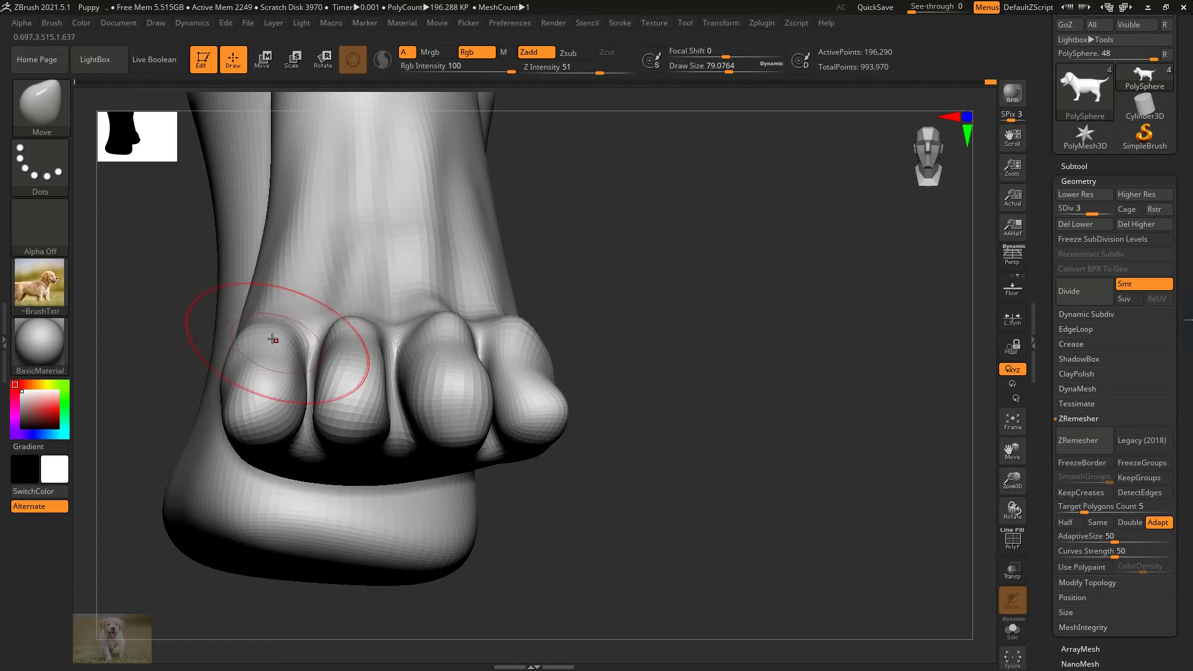
right_click_drag(361, 322, 657, 165, "ctrl")
left_click_drag(728, 72, 718, 72)
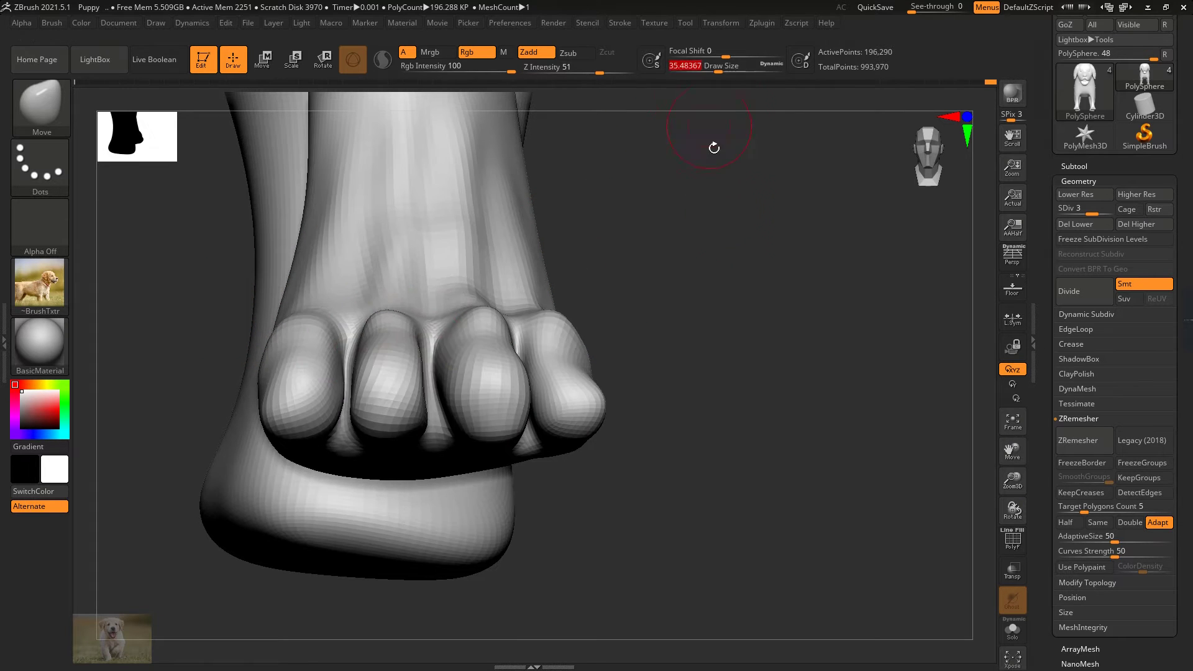
right_click_drag(713, 149, 365, 334, "ctrl")
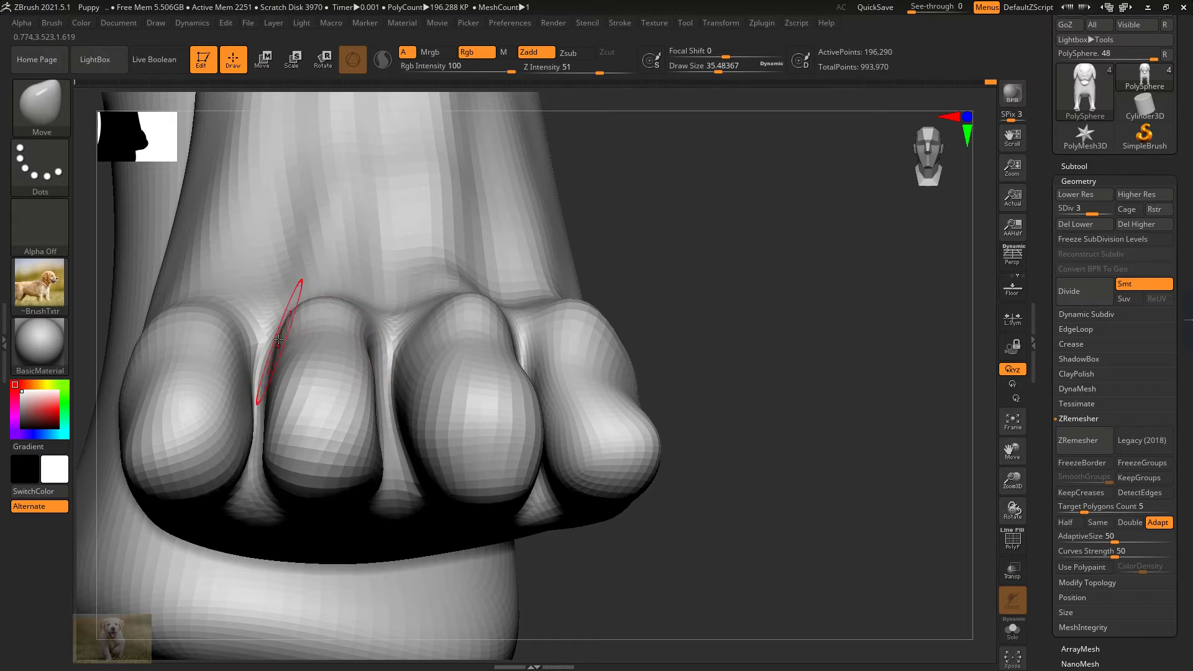
right_click_drag(459, 294, 356, 422, "shift")
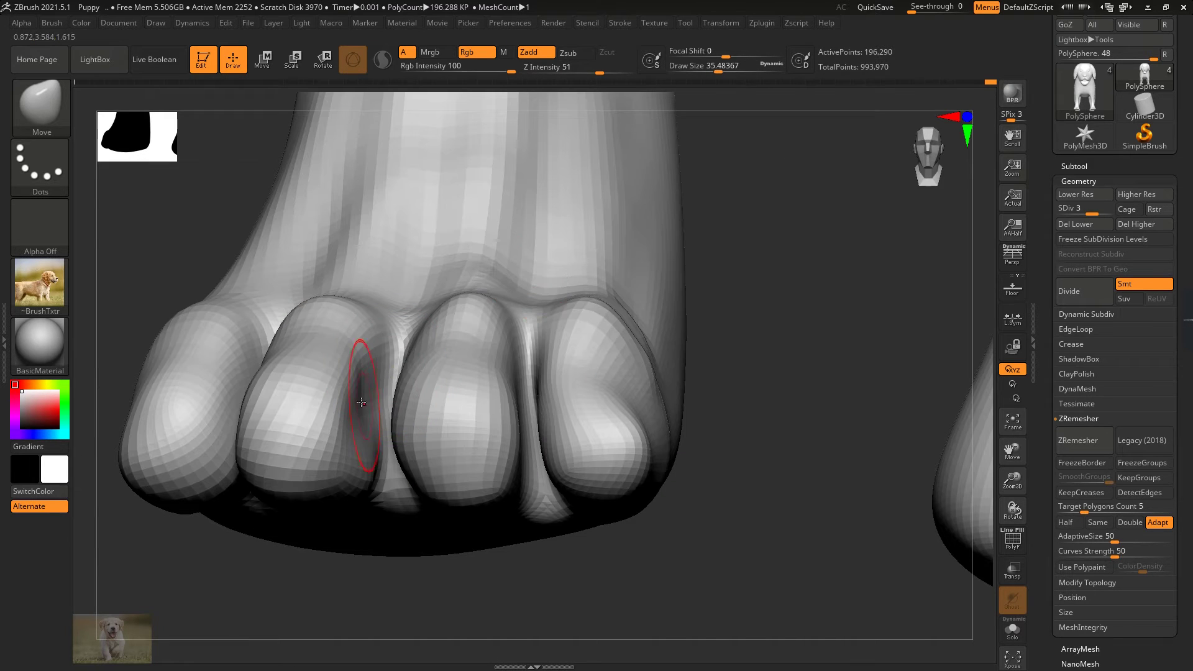
left_click_drag(372, 402, 375, 435)
mouse_move(375, 435)
right_mouse_down("ctrl")
mouse_move(631, 306)
mouse_move(420, 320)
right_mouse_up("ctrl")
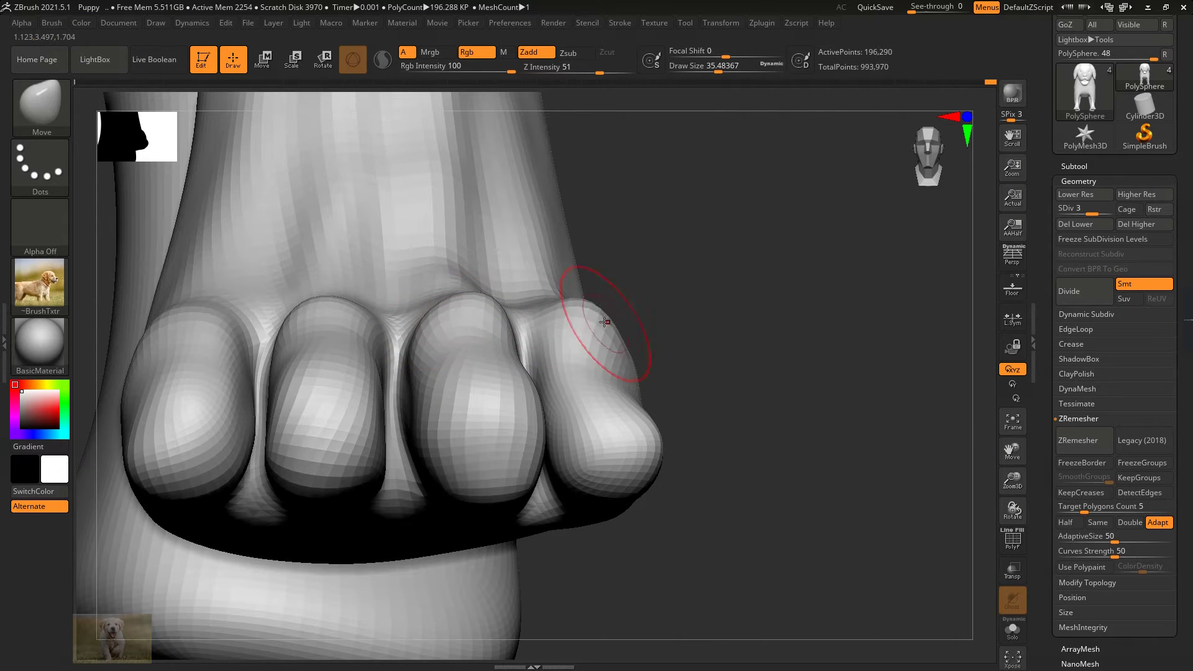
right_click_drag(605, 322, 599, 293)
right_click_drag(591, 341, 590, 431, "ctrl")
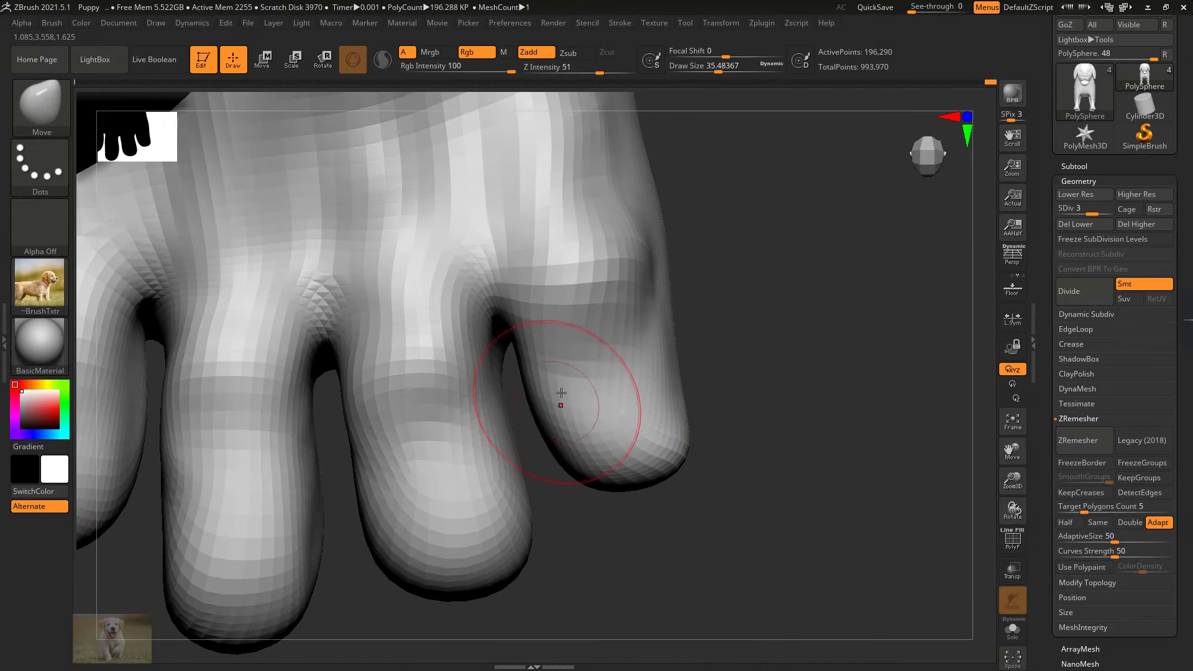
right_click_drag(561, 393, 596, 386, "ctrl")
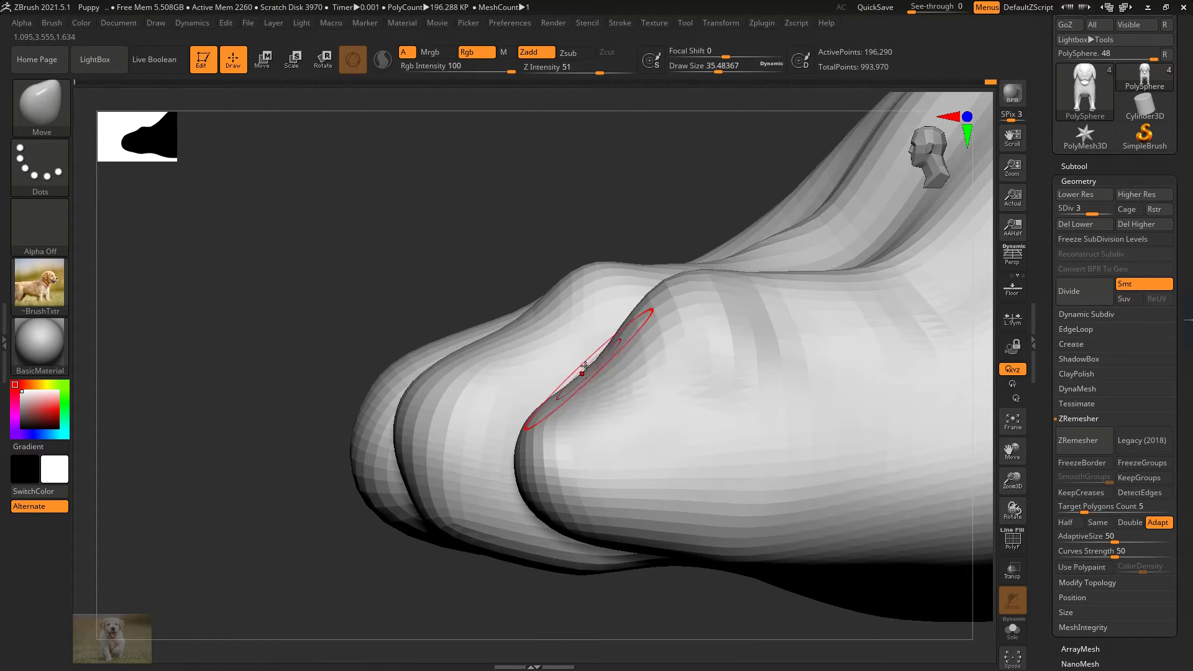
right_click_drag(607, 338, 426, 215)
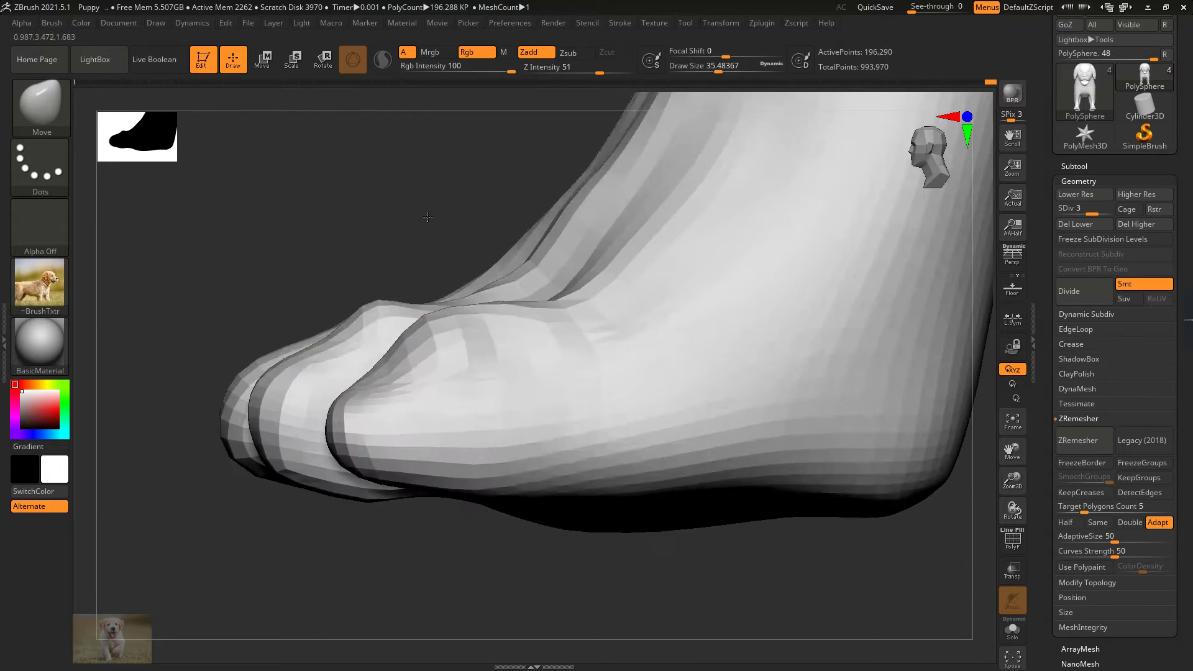
mouse_move(412, 266)
left_mouse_down()
mouse_move(892, 297)
mouse_move(852, 412)
mouse_move(729, 325)
mouse_move(756, 413)
left_mouse_up()
Step: Hide everything except the head, raise it to subdivision level 4, and zoom onto the eye
key("f")
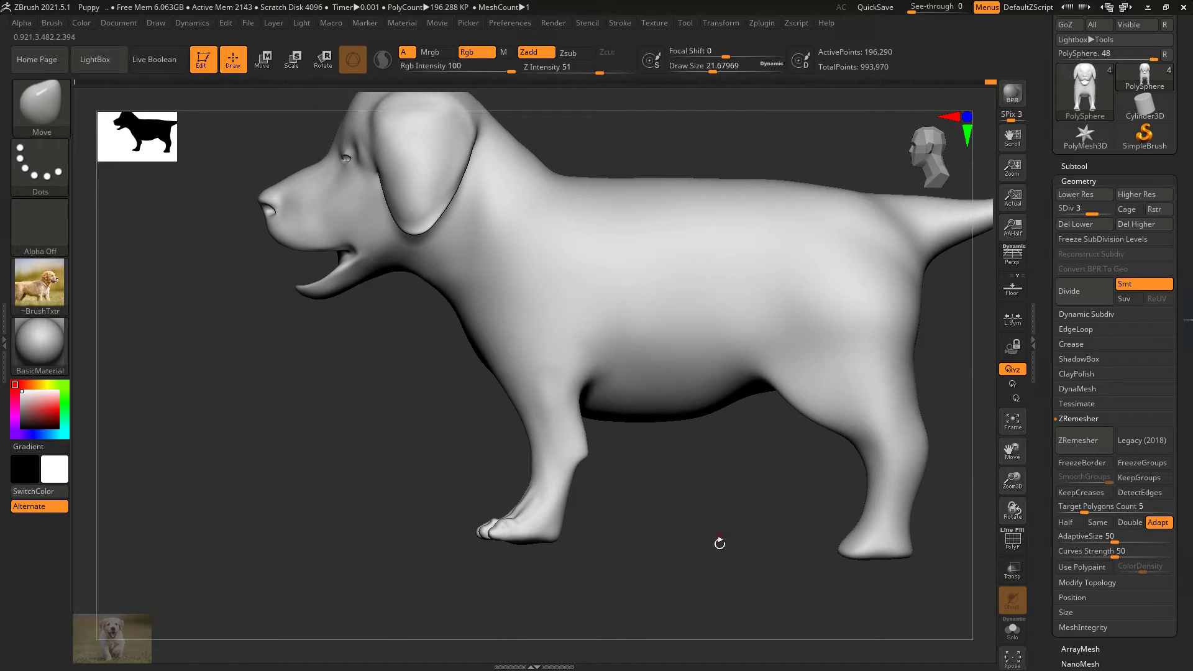
mouse_move(718, 541)
left_mouse_down("alt")
mouse_move(724, 73)
mouse_move(642, 317)
left_mouse_up("alt")
mouse_move(642, 317)
right_mouse_down("ctrl")
mouse_move(499, 355)
mouse_move(545, 332)
mouse_move(338, 288)
right_mouse_up("ctrl")
left_click_drag(423, 556, 728, 191, "ctrl+shift")
right_click_drag(728, 192, 703, 257)
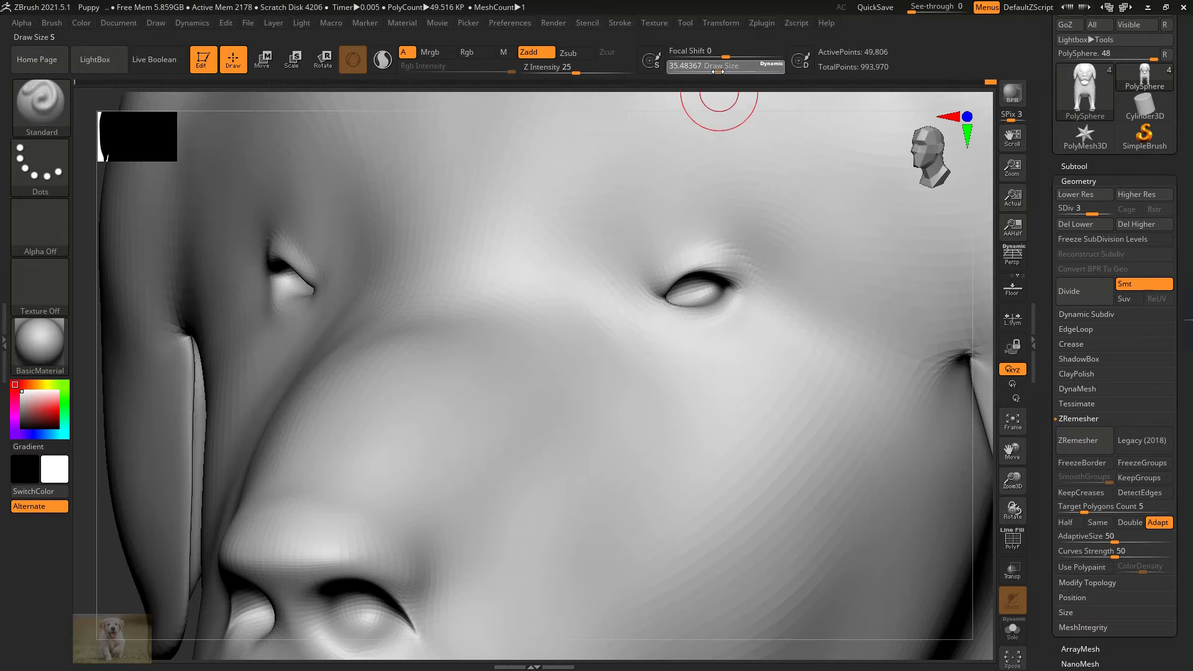
right_click_drag(715, 94, 786, 231, "ctrl")
key("d")
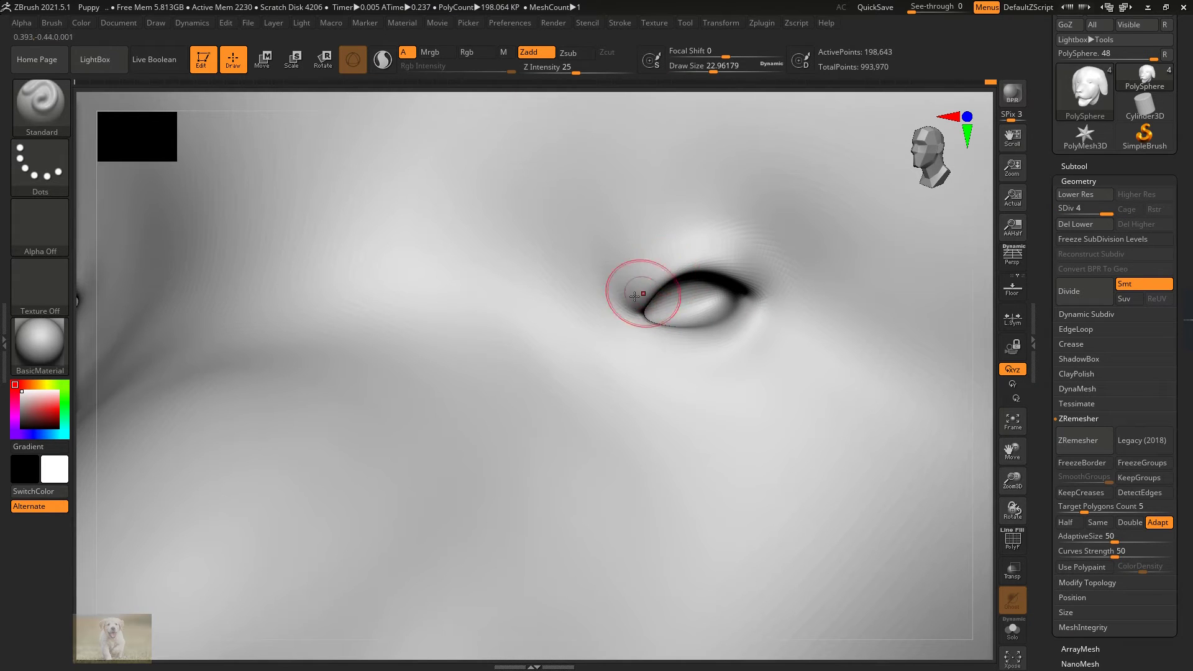
mouse_move(649, 288)
right_mouse_down("ctrl")
mouse_move(346, 373)
mouse_move(744, 337)
mouse_move(673, 362)
right_mouse_up("ctrl")
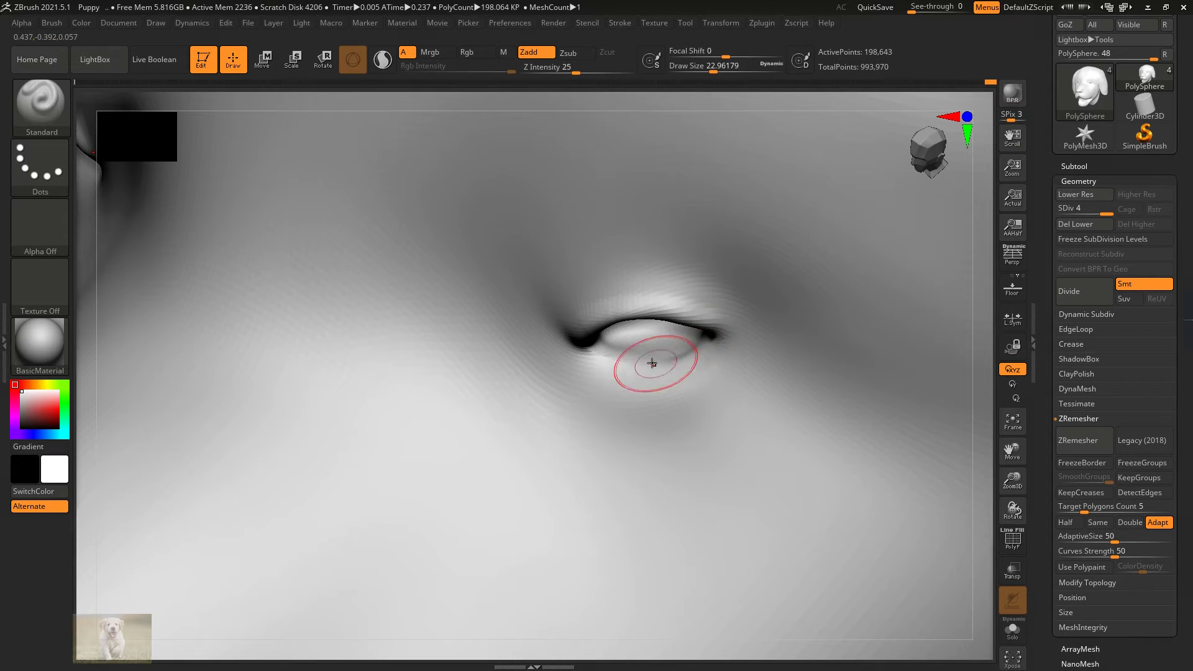
Step: Show the PM3D_Sphere3D1 eyeball subtool, seat it in the socket, then reselect the head mesh
left_click(1073, 166)
left_click(1082, 225)
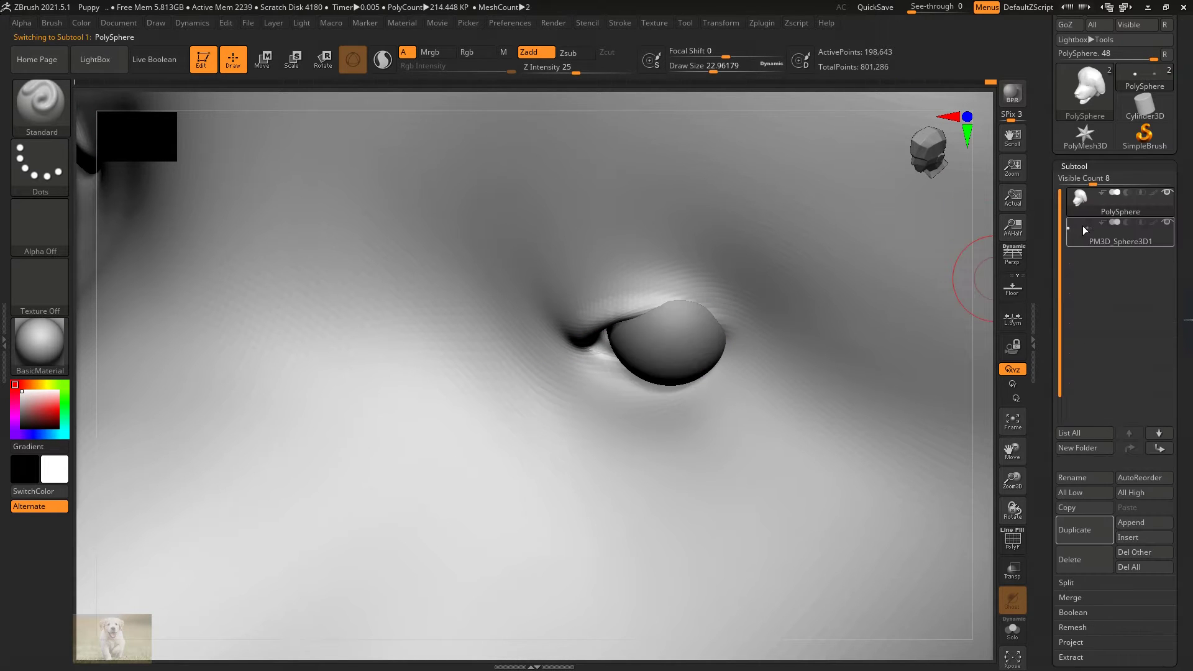
mouse_move(683, 298)
right_mouse_down("ctrl")
mouse_move(635, 338)
mouse_move(527, 312)
mouse_move(714, 293)
right_mouse_up("ctrl")
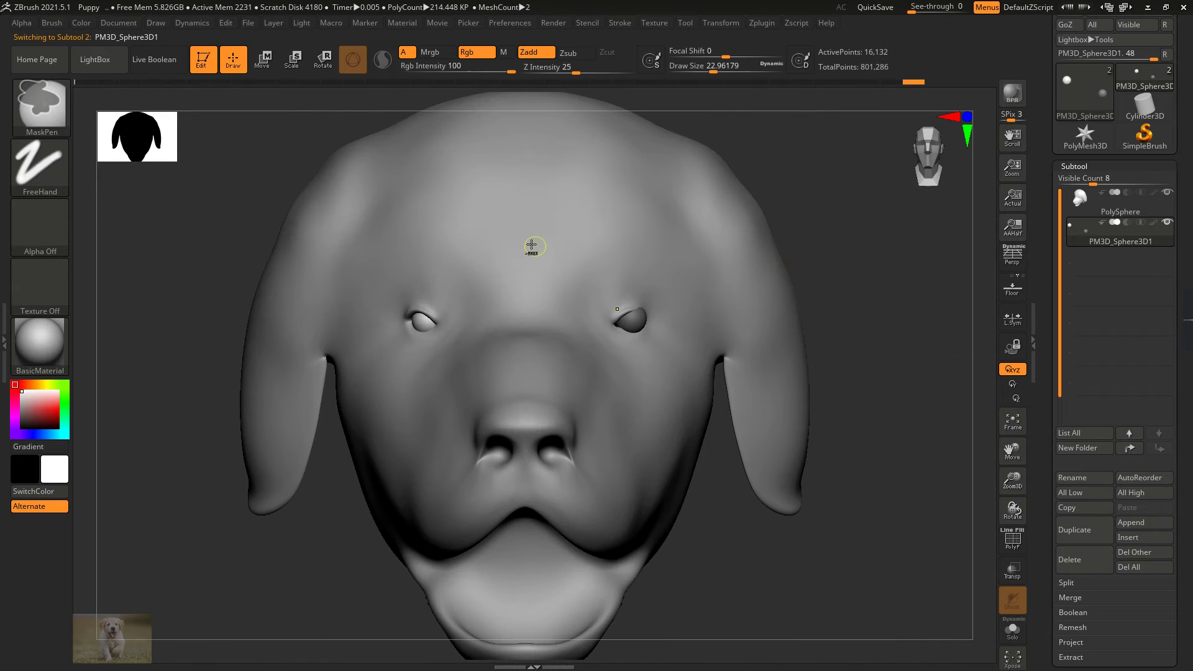
left_click(262, 60)
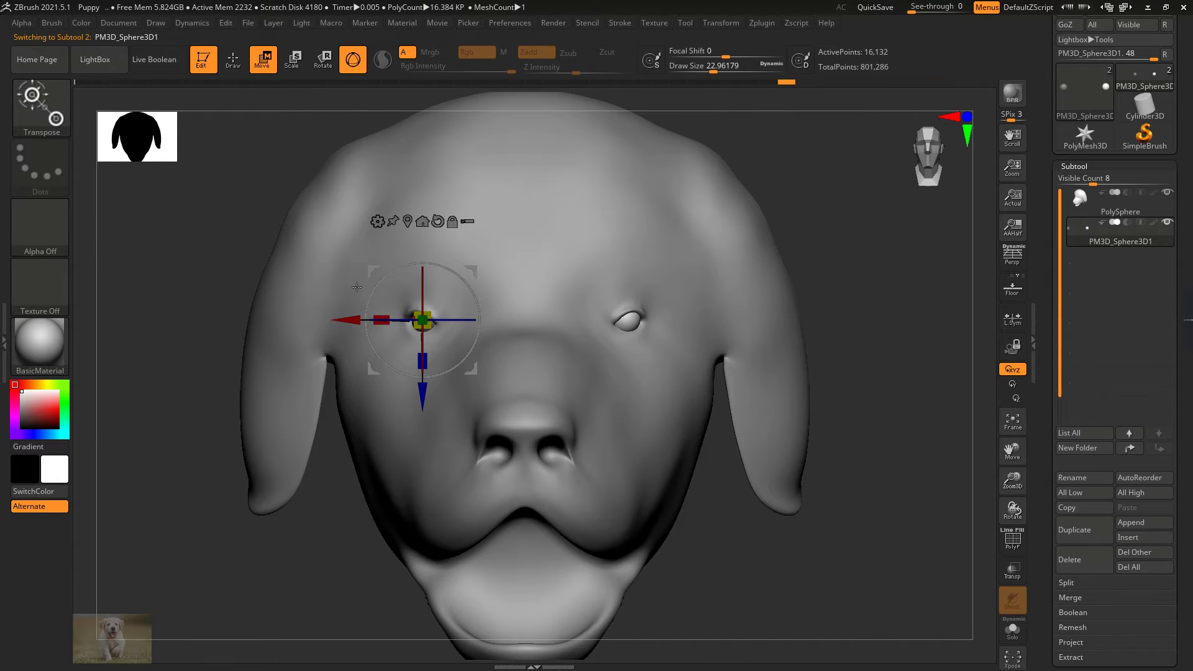
left_click(233, 60)
mouse_move(669, 219)
right_mouse_down()
mouse_move(826, 292)
mouse_move(346, 360)
mouse_move(559, 298)
mouse_move(633, 314)
right_mouse_up()
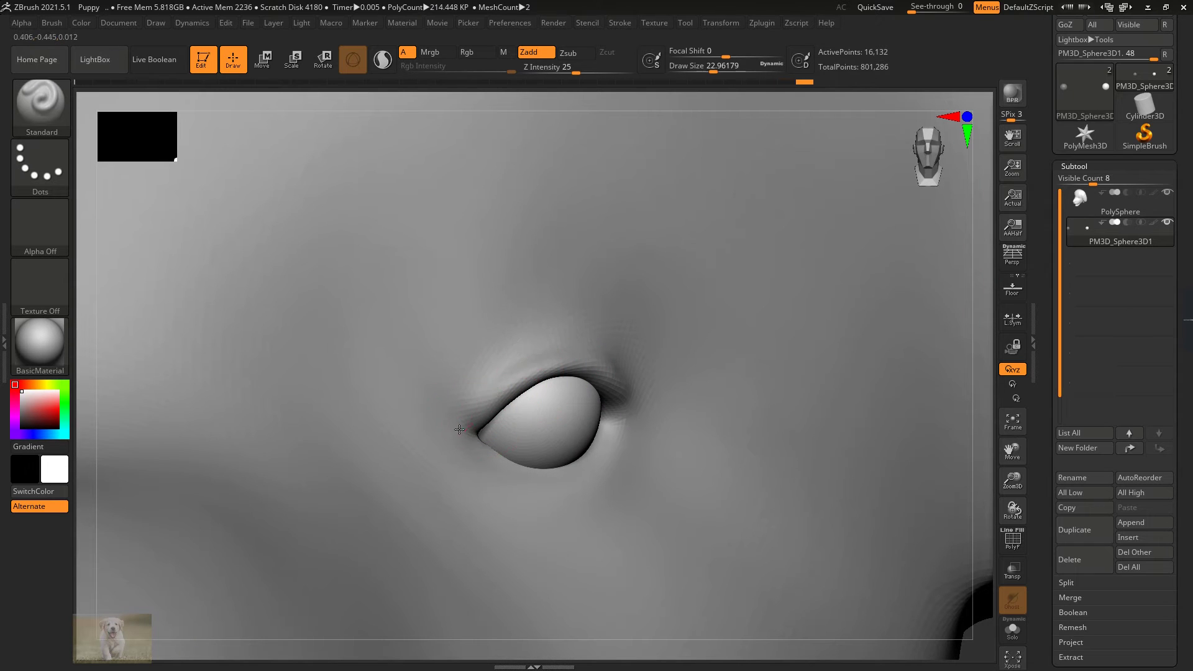
right_click_drag(587, 462, 667, 242)
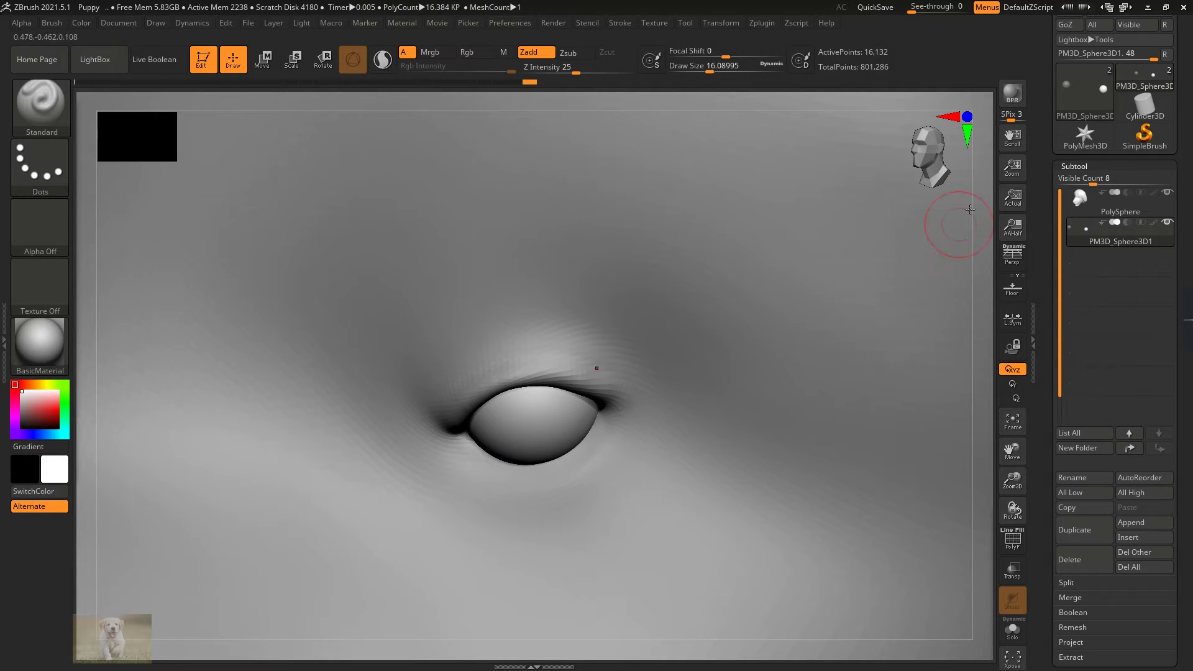
left_click(594, 411, "alt")
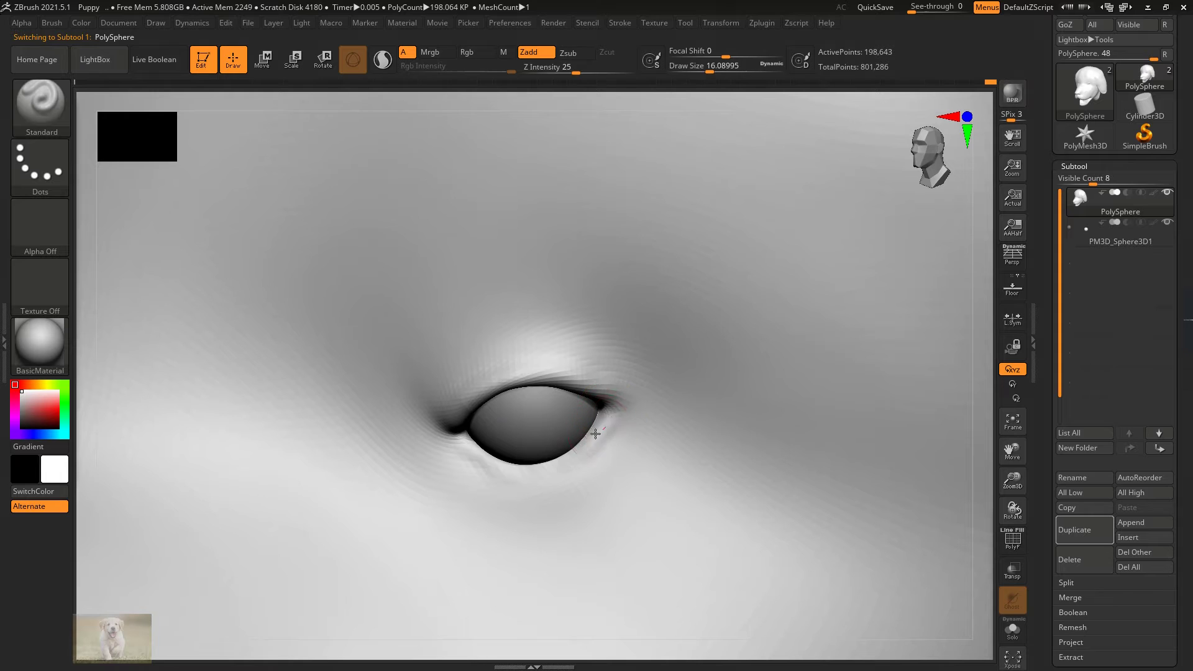
Step: Sculpt a small stroke along the lower eyelid and smooth it
left_click_drag(477, 449, 456, 415)
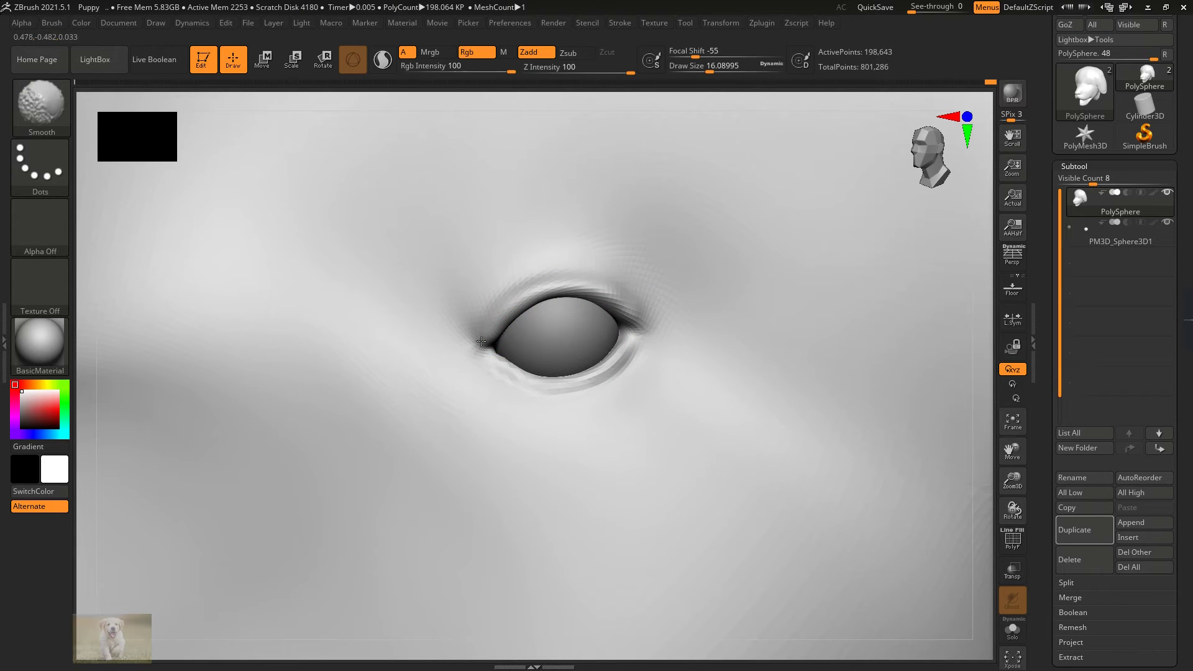
left_click_drag(593, 304, 602, 360, "shift")
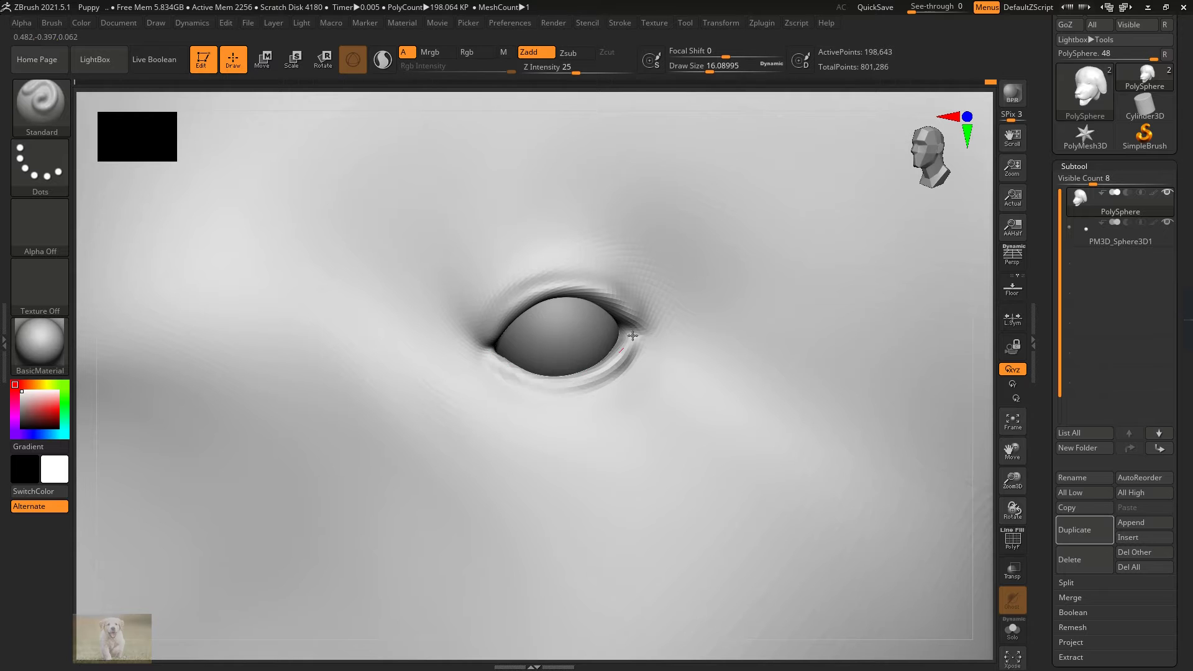
left_click_drag(506, 365, 607, 373, "shift")
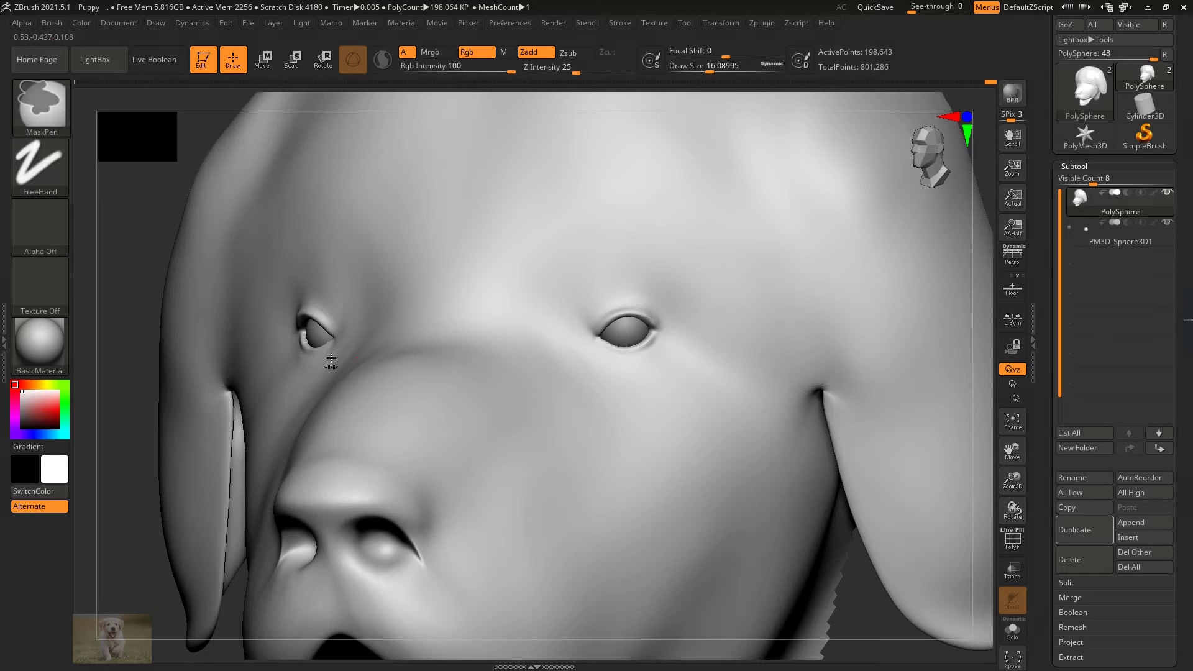
left_click_drag(590, 230, 384, 227)
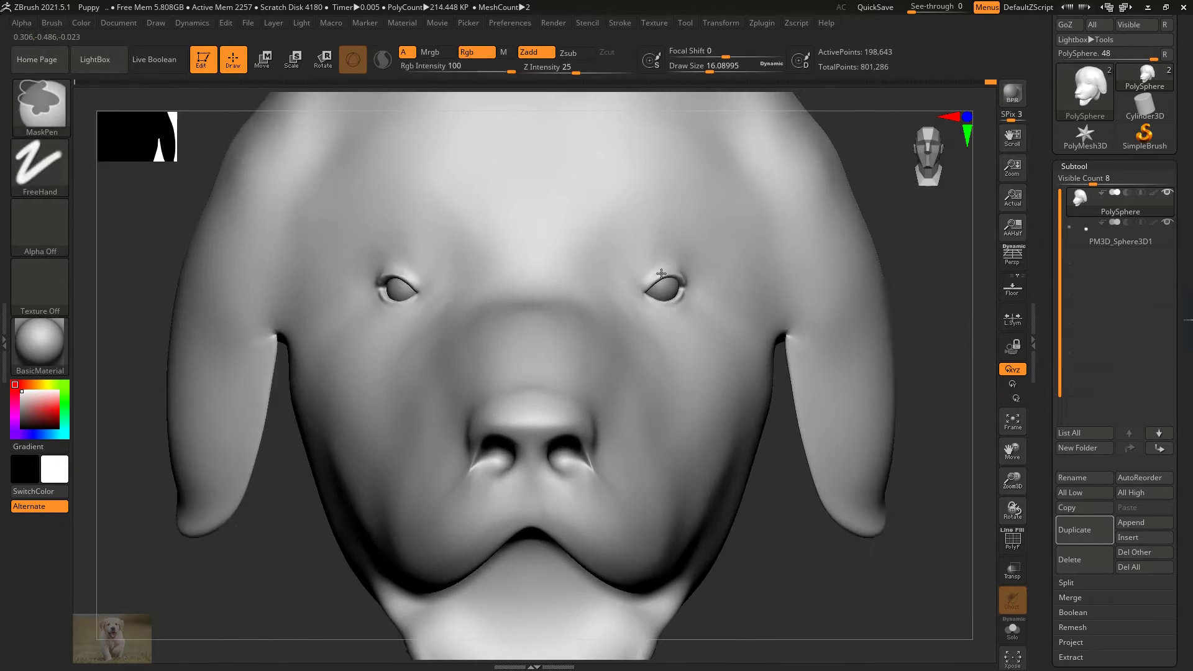
mouse_move(808, 348)
left_mouse_down()
mouse_move(936, 266)
mouse_move(833, 452)
left_mouse_up()
Step: With DamStandard, carve creases under the lower eyelid and above the upper eyelid
key("b")
key("d")
key("s")
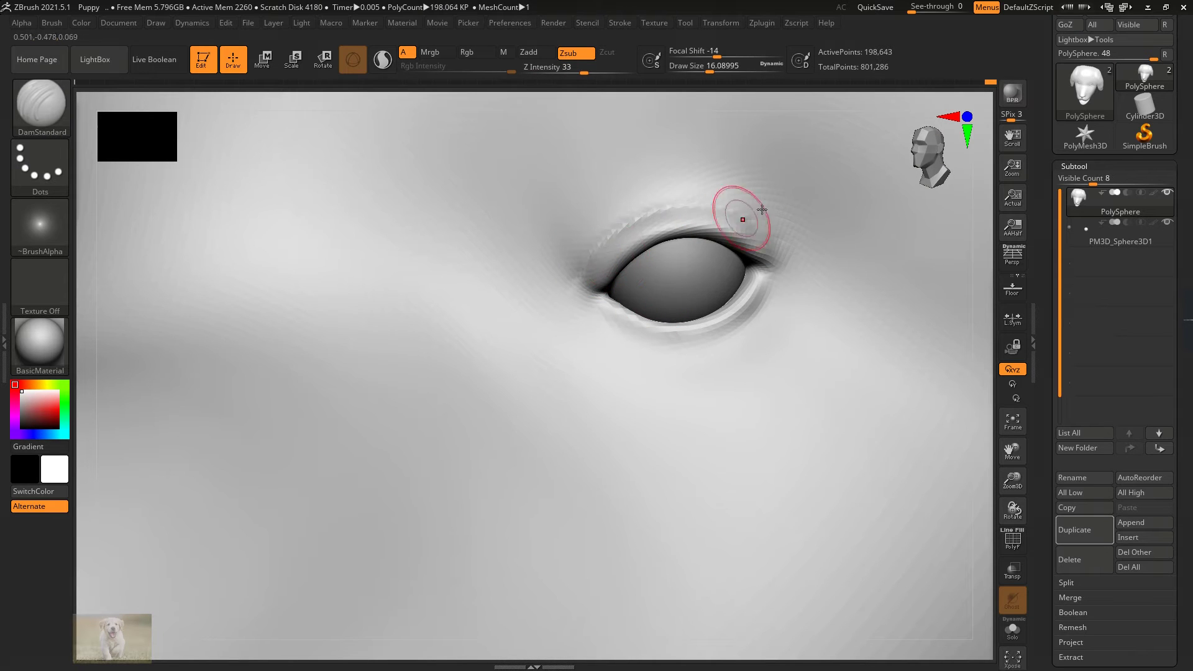
mouse_move(762, 300)
left_mouse_down()
mouse_move(673, 334)
mouse_move(586, 296)
left_mouse_up()
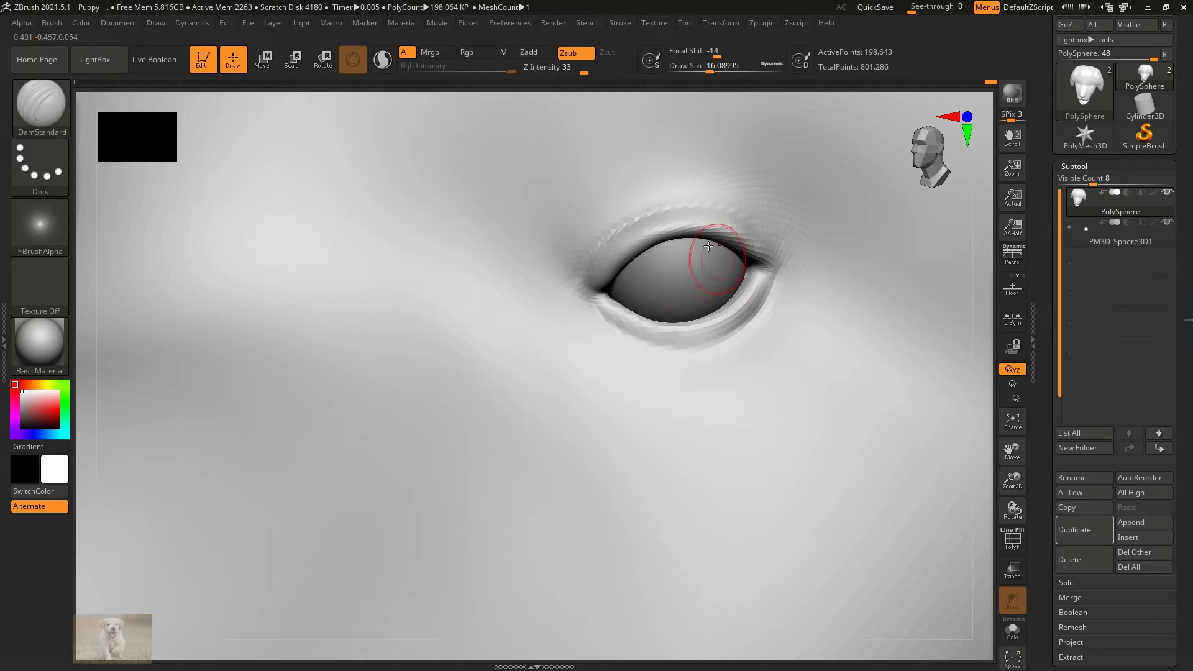
mouse_move(587, 254)
left_mouse_down()
mouse_move(702, 205)
mouse_move(764, 232)
left_mouse_up()
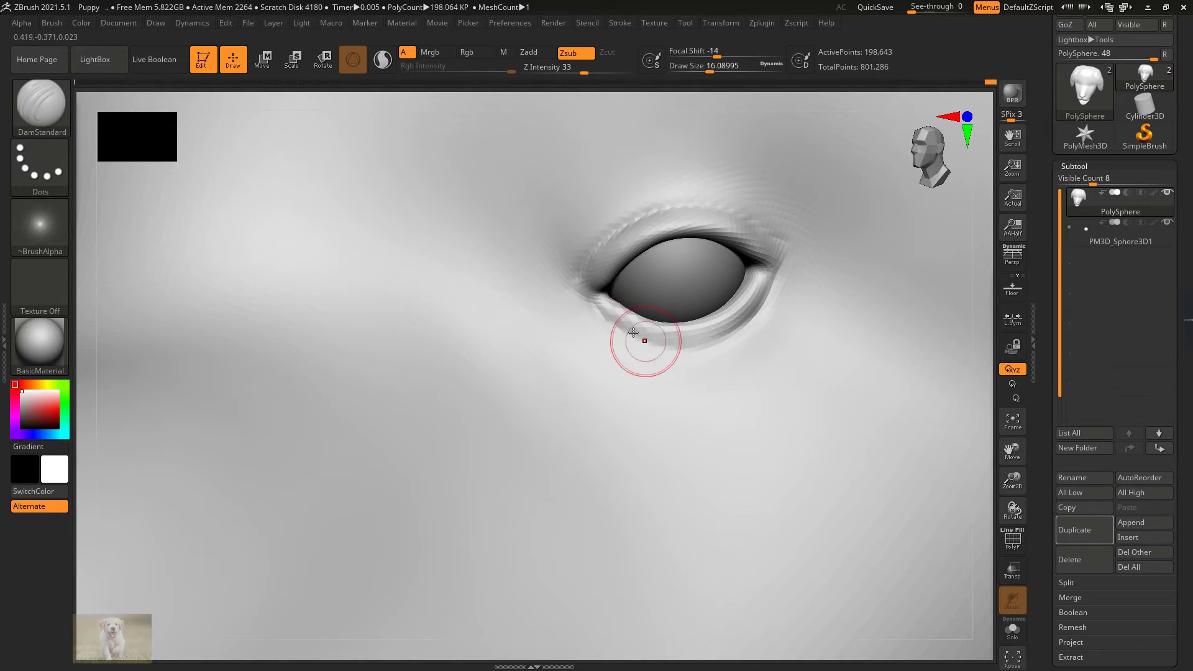
right_click_drag(817, 277, 829, 457)
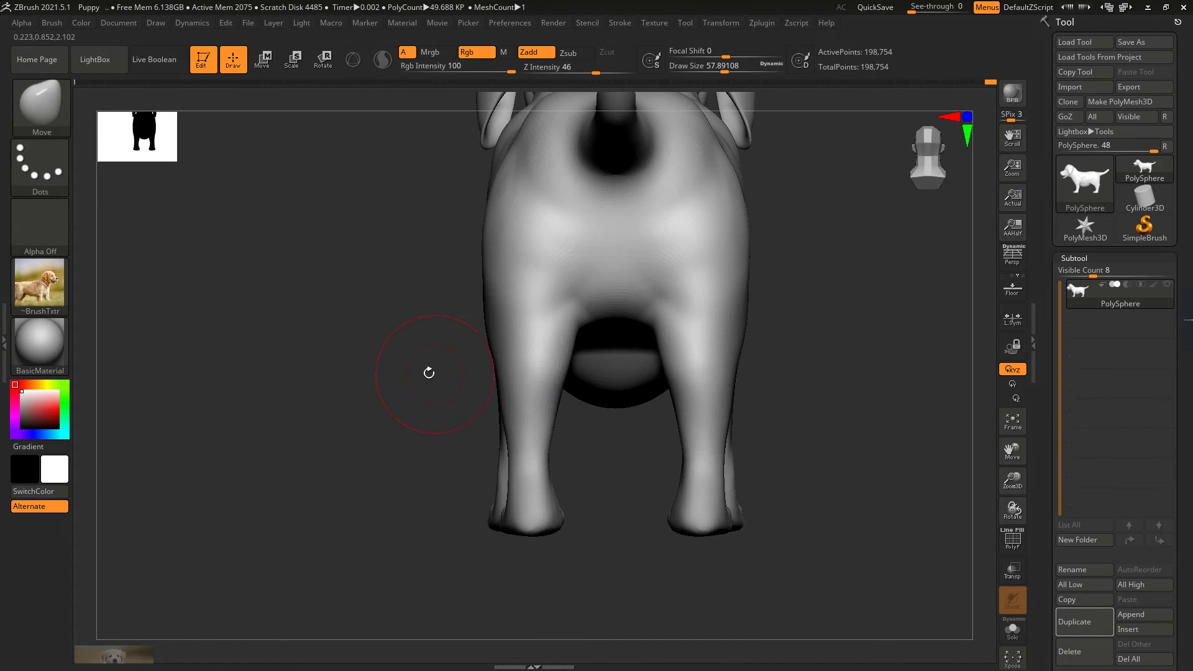
Step: Switch to the Move brush while turning the puppy between rear and side views
left_click(58, 115)
left_click(549, 445)
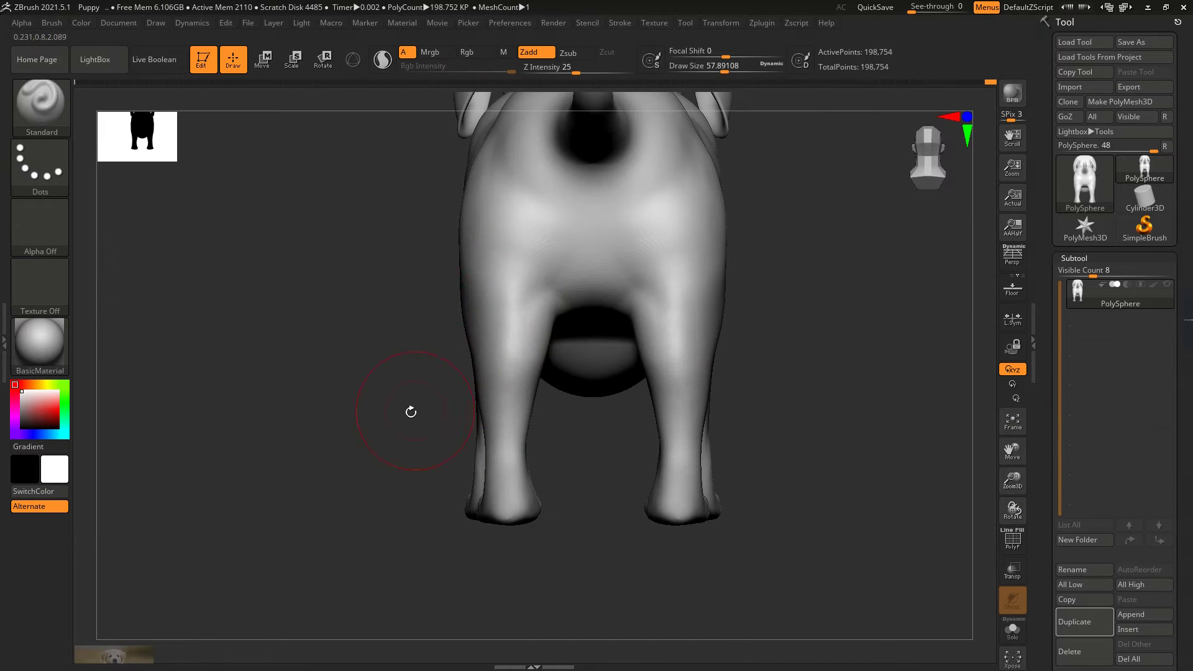
right_click_drag(411, 412, 496, 291)
mouse_move(502, 247)
right_mouse_down()
mouse_move(492, 265)
mouse_move(506, 280)
mouse_move(656, 343)
mouse_move(621, 310)
right_mouse_up()
left_click(55, 112)
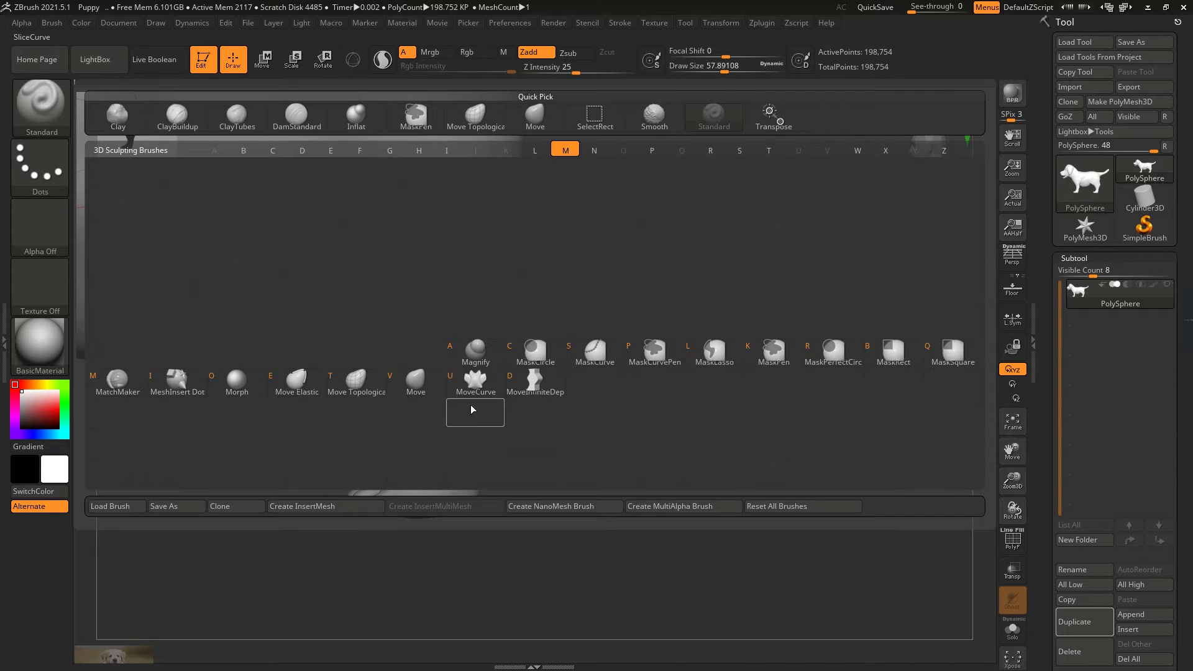
left_click(474, 401)
Step: Pull the hind leg's back contour slightly inward and check it from the rear and side
mouse_move(541, 259)
left_mouse_down()
mouse_move(546, 346)
mouse_move(532, 226)
left_mouse_up()
right_click_drag(533, 226, 569, 331, "alt")
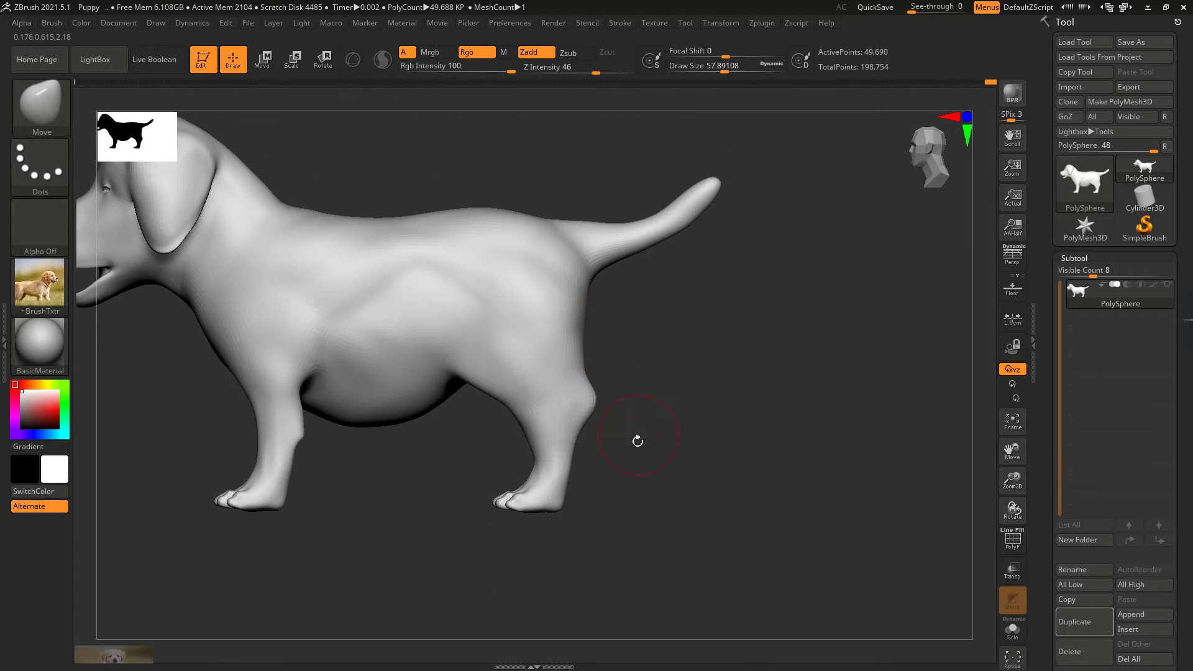
right_click_drag(637, 440, 616, 347, "alt")
right_click_drag(603, 221, 566, 242, "shift")
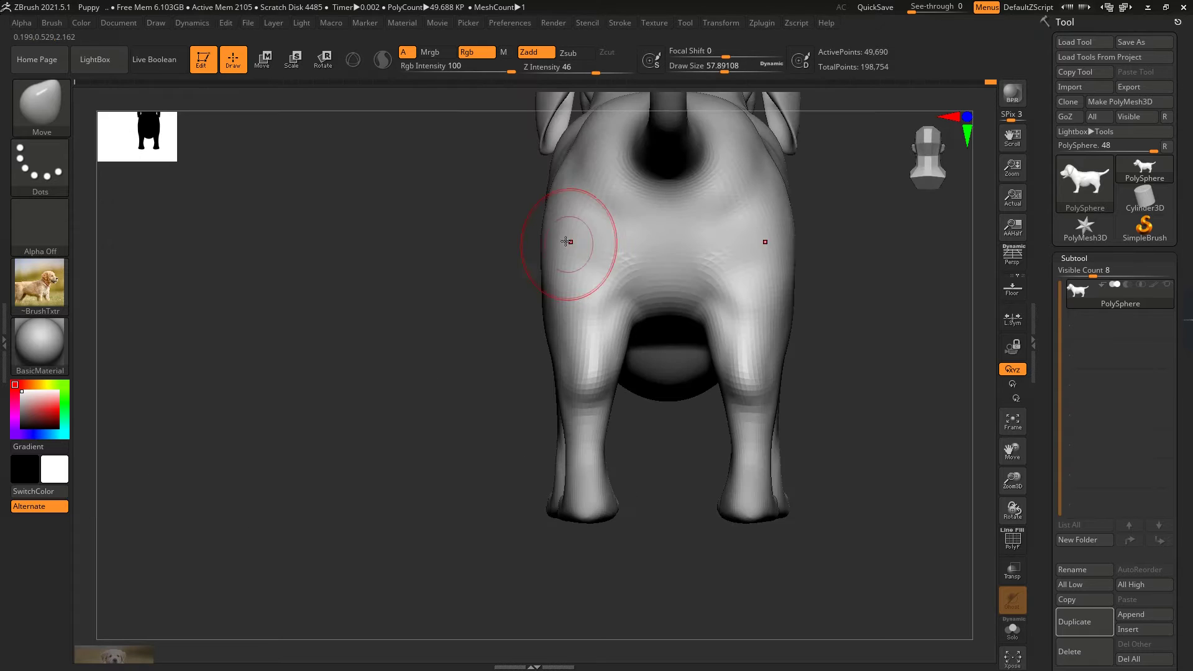
right_click_drag(497, 414, 568, 347, "alt")
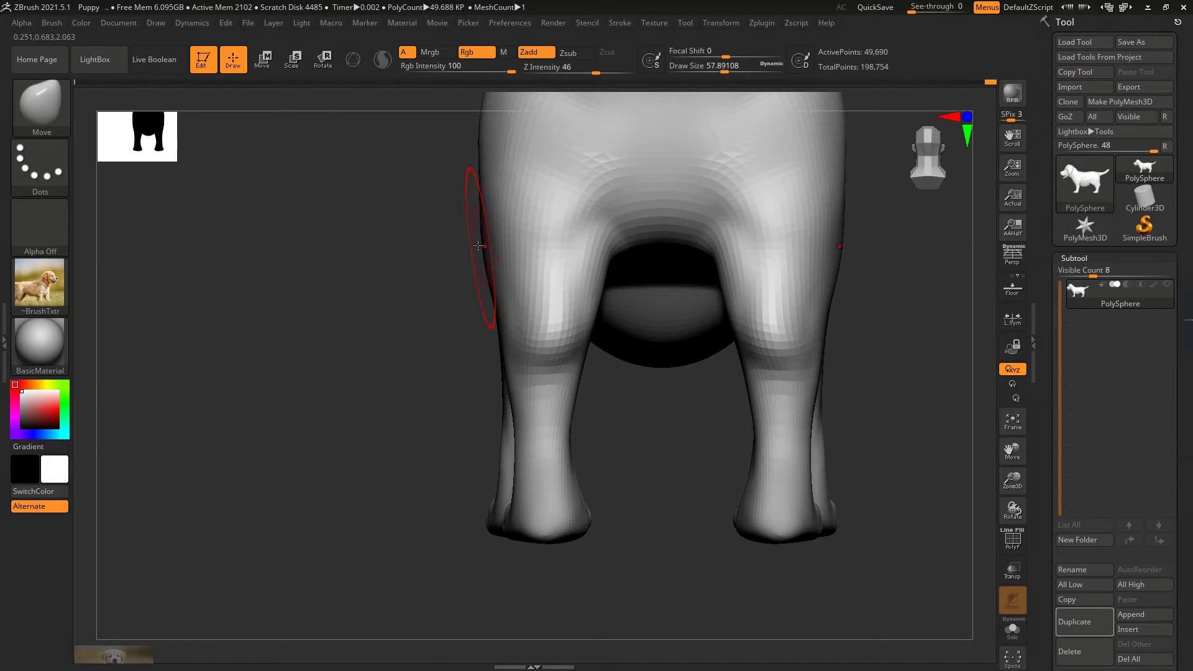
mouse_move(423, 271)
right_mouse_down()
mouse_move(732, 292)
mouse_move(605, 346)
mouse_move(613, 256)
right_mouse_up()
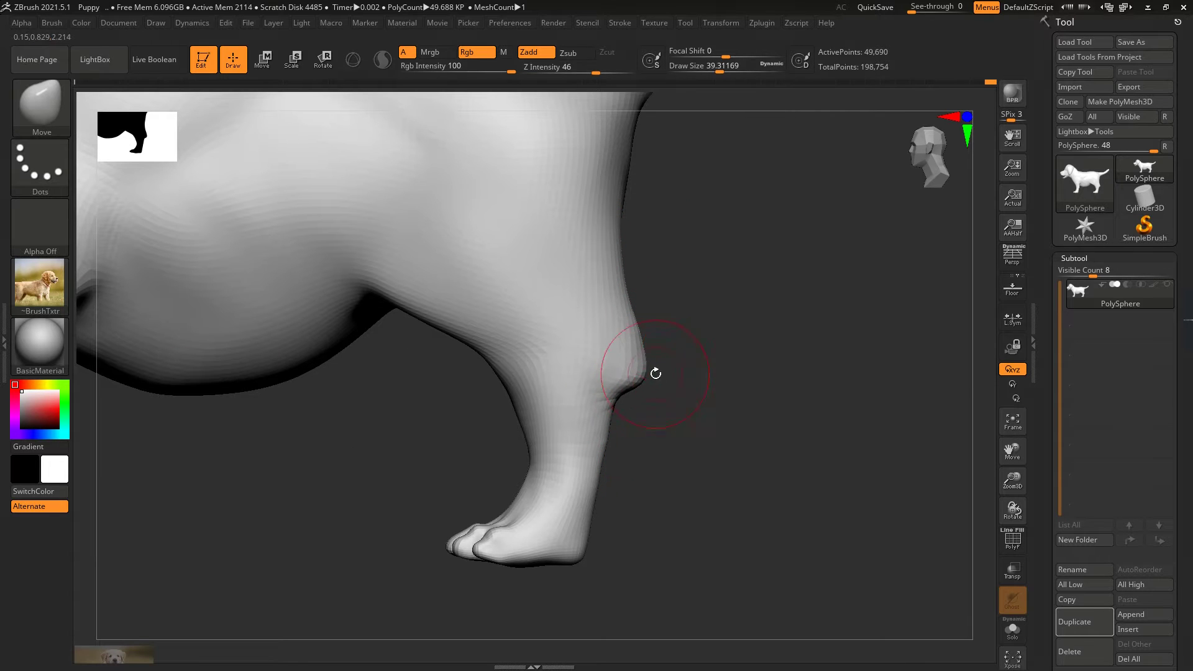
right_click_drag(620, 290, 621, 318, "shift")
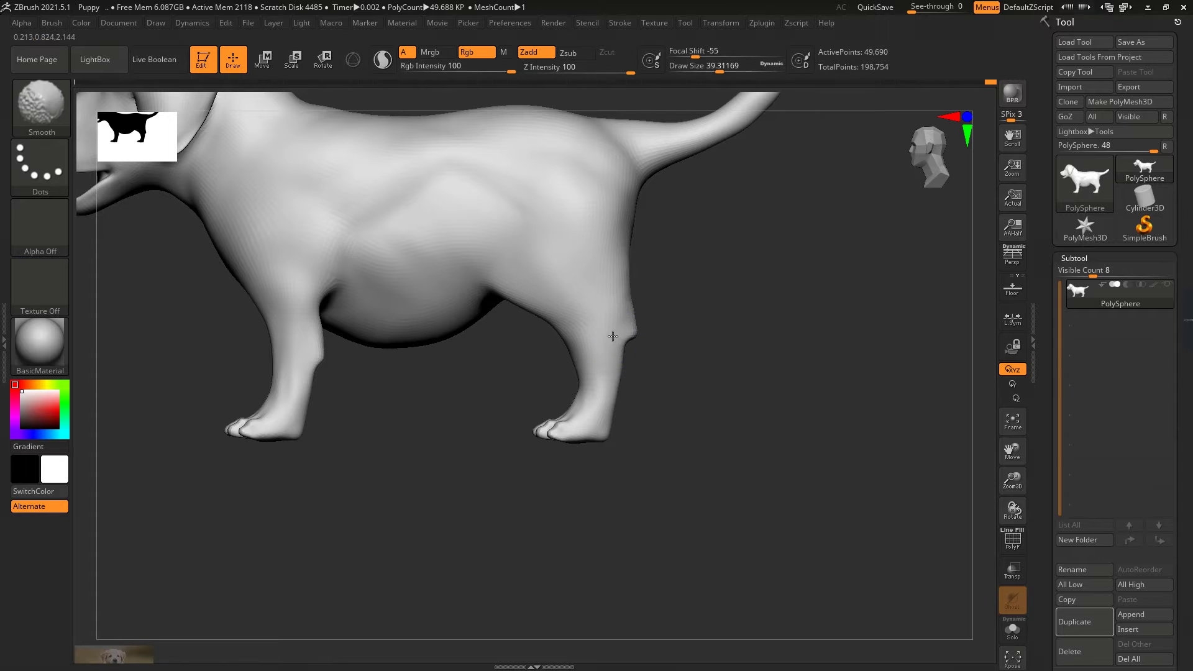
Step: Pull up the belly's underside with the Move brush, then shrink the brush to about 63 and undo
key("f")
mouse_move(567, 435)
right_mouse_down("ctrl")
mouse_move(613, 413)
mouse_move(719, 120)
right_mouse_up("ctrl")
left_click_drag(519, 446, 525, 420)
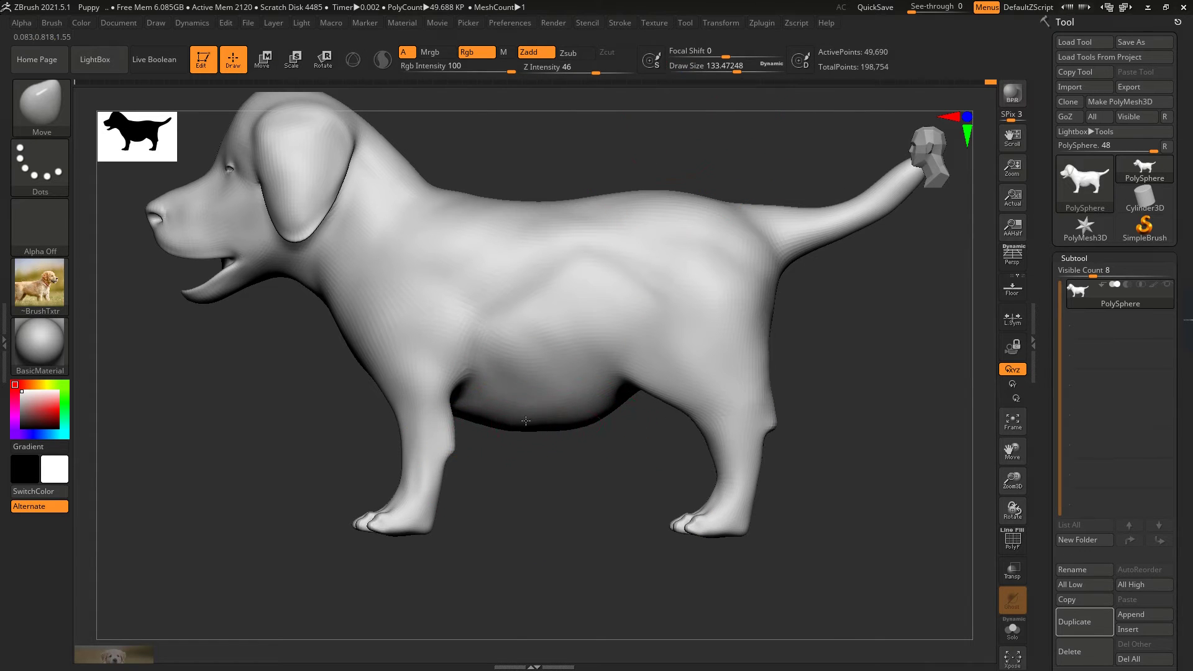
mouse_move(534, 423)
right_mouse_down("shift")
mouse_move(478, 415)
mouse_move(547, 413)
right_mouse_up("shift")
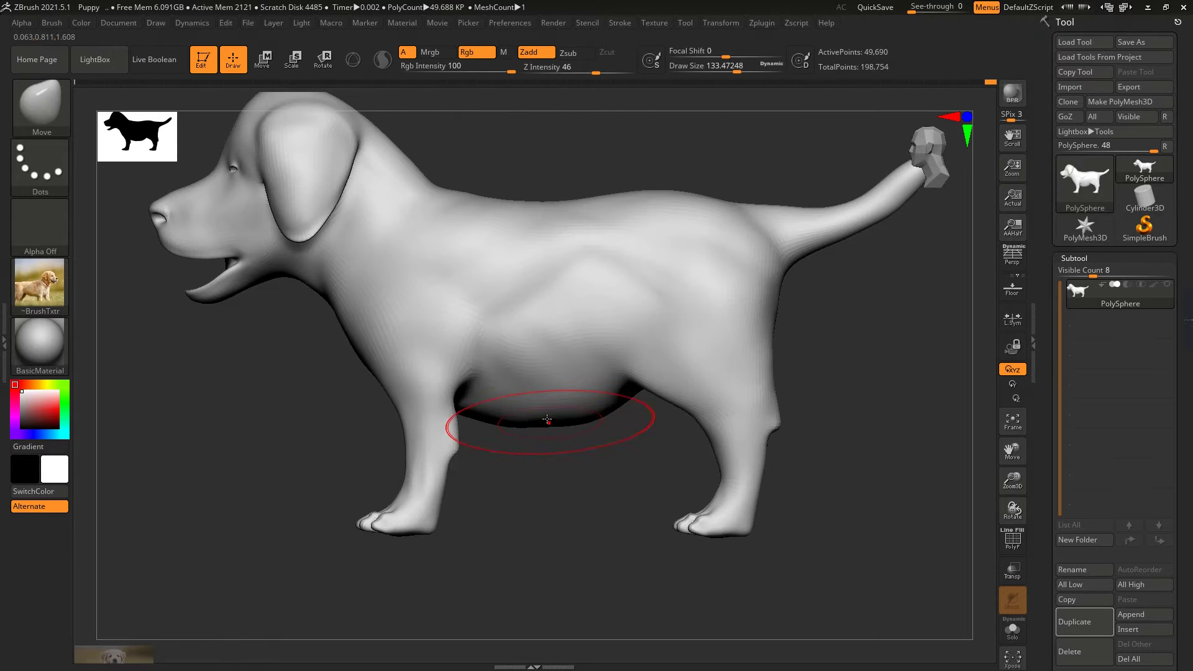
mouse_move(668, 209)
right_mouse_down()
mouse_move(712, 110)
mouse_move(544, 420)
right_mouse_up()
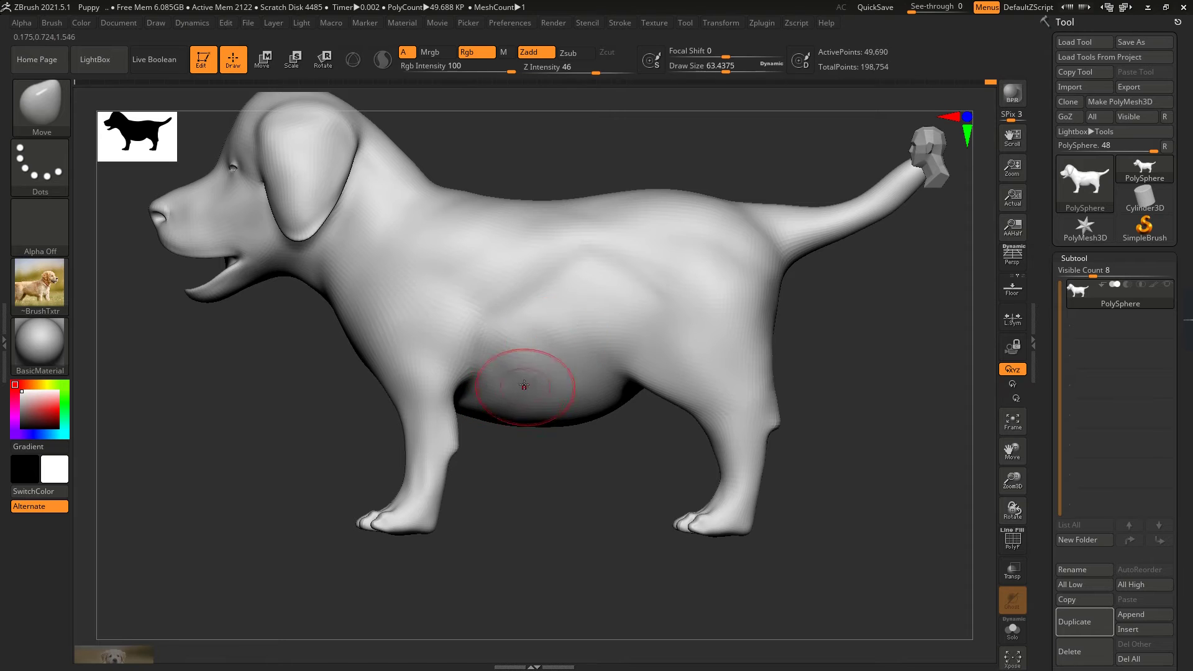
key("ctrl+z")
Step: Soften the crease behind the front leg and reduce the brush size to about 30
left_click_drag(516, 457, 658, 384)
mouse_move(605, 442)
left_mouse_down()
mouse_move(617, 412)
mouse_move(495, 421)
mouse_move(801, 106)
left_mouse_up()
scroll(518, 355, "up", 3)
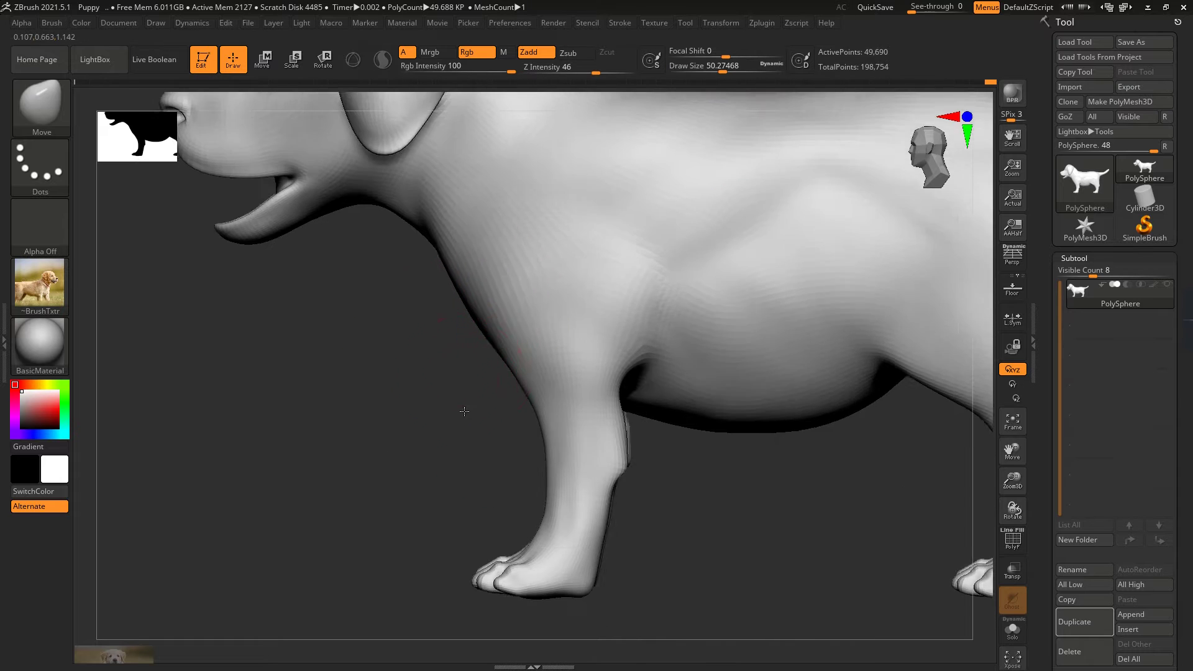
scroll(562, 351, "down", 2)
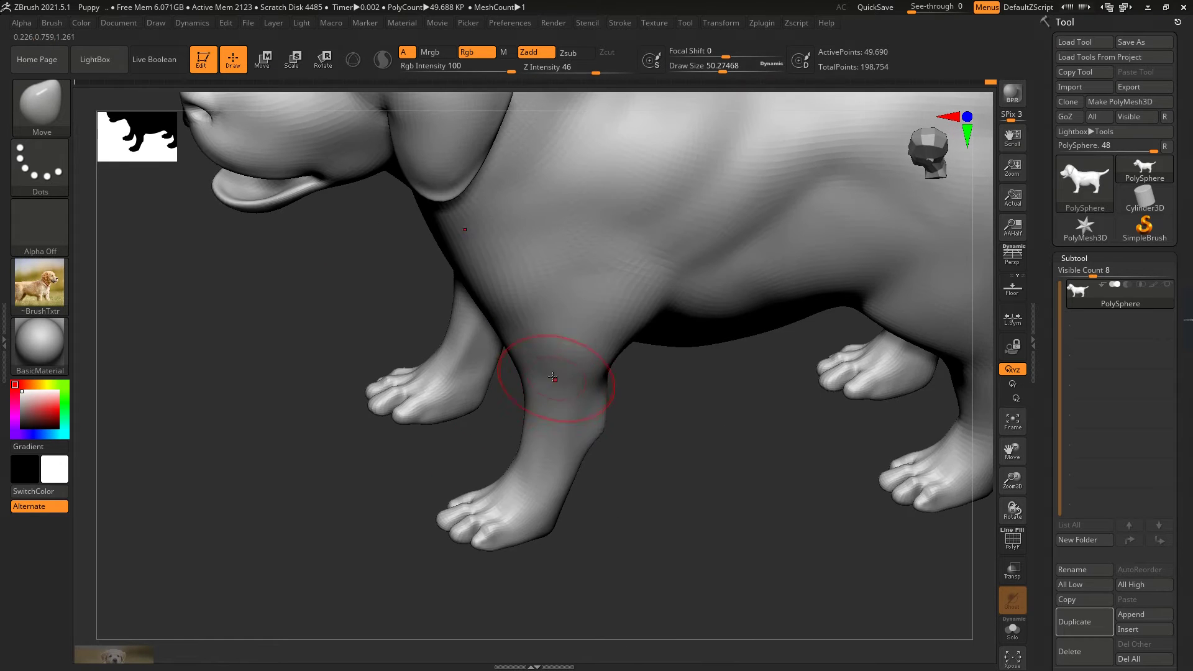
left_click_drag(498, 436, 515, 431, "shift")
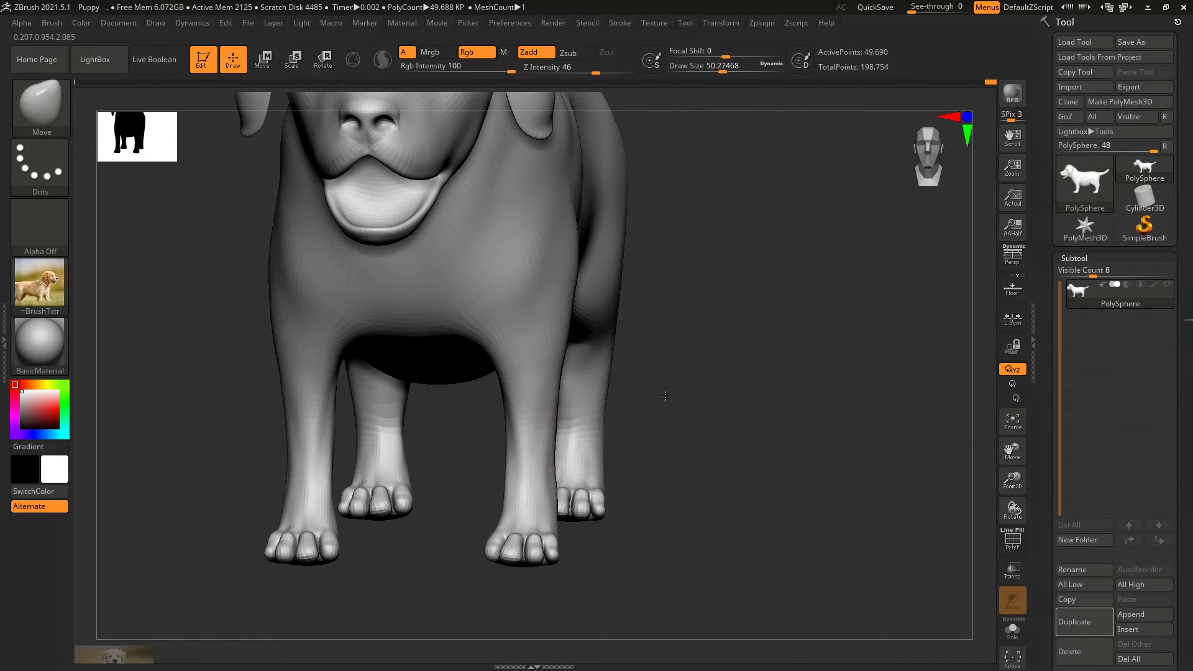
right_click_drag(515, 491, 389, 462)
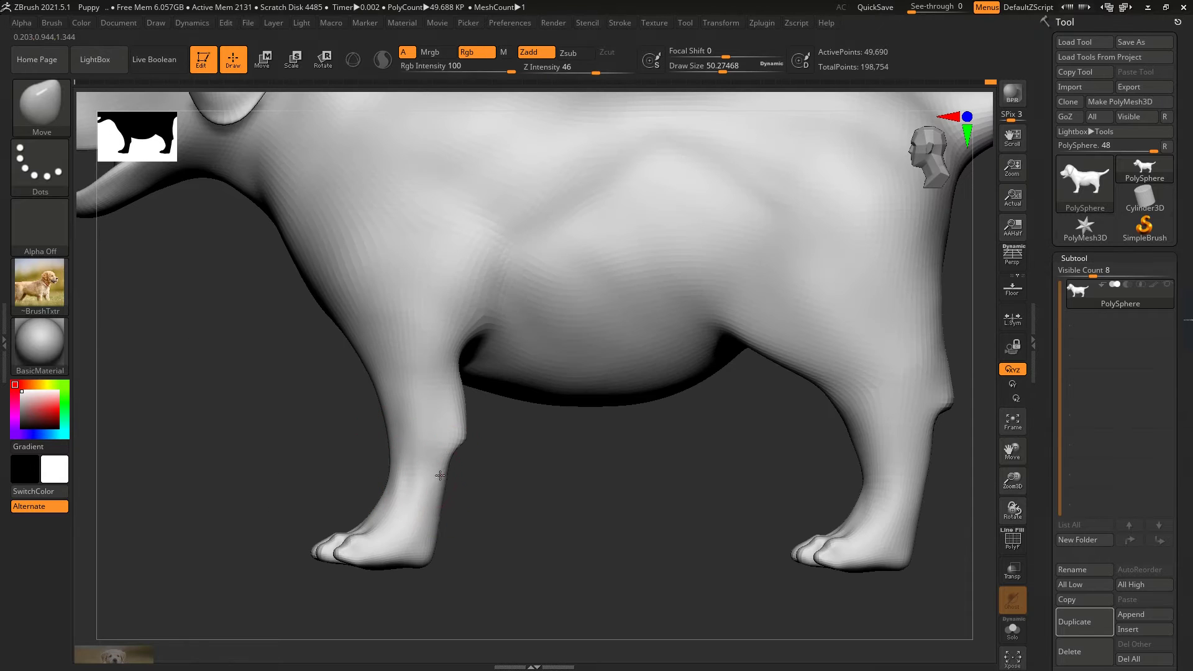
left_click_drag(454, 351, 484, 310)
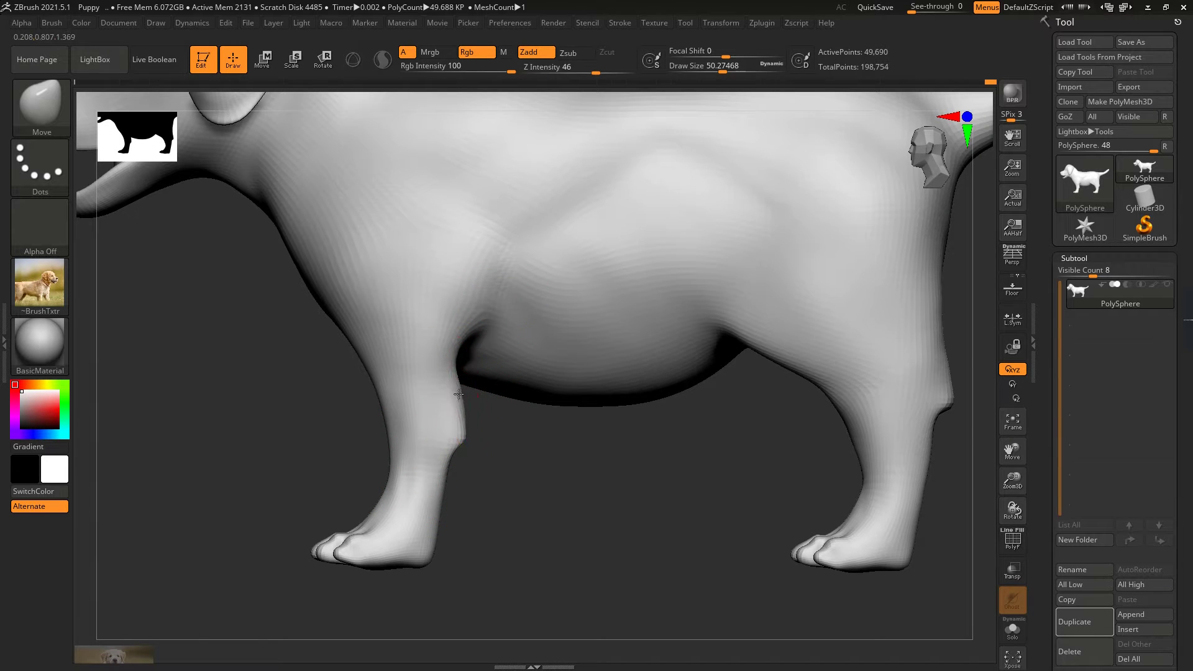
right_click_drag(483, 415, 500, 397)
left_click_drag(722, 73, 716, 73)
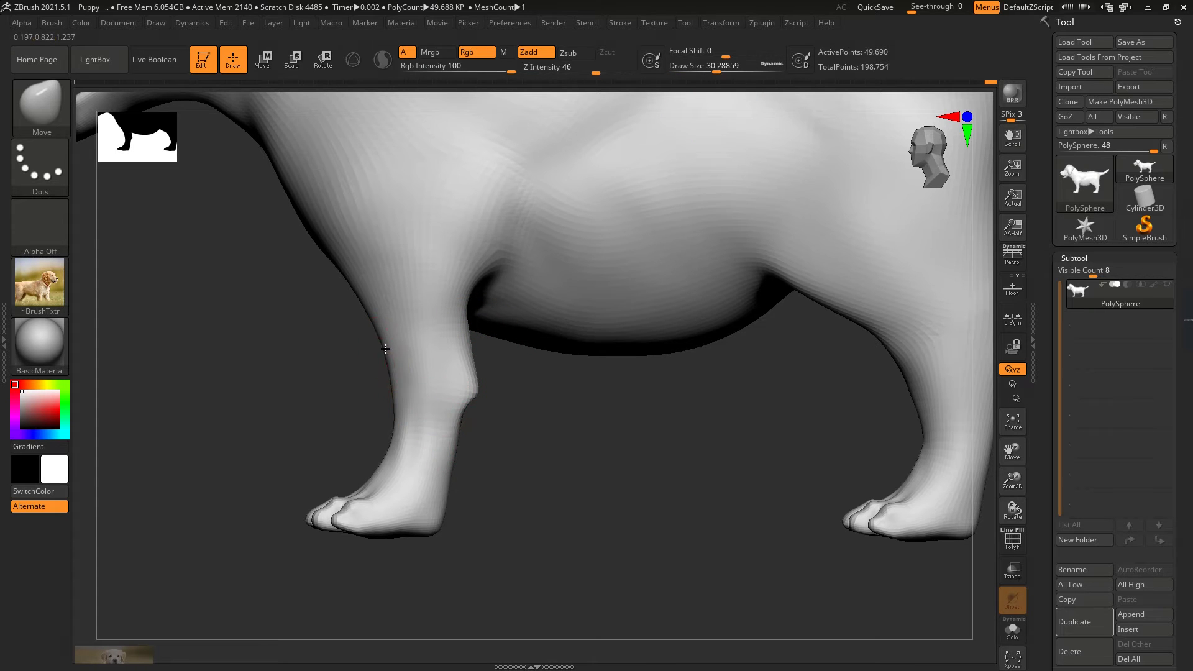
right_click_drag(385, 349, 400, 387, "shift")
key("f")
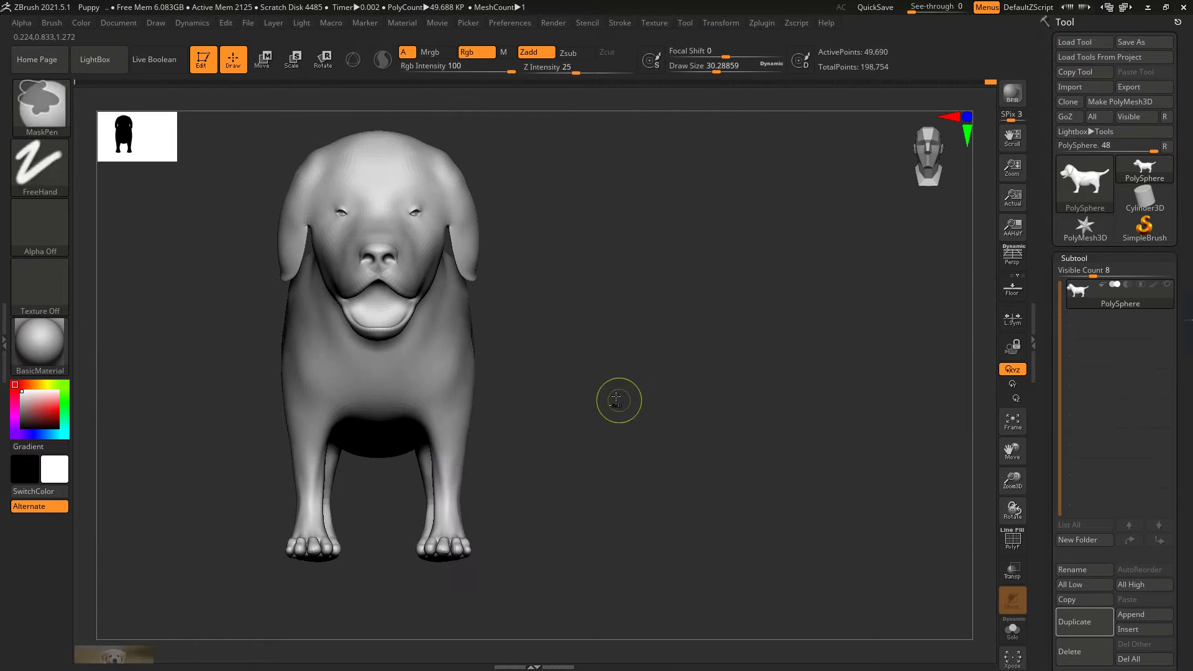
mouse_move(618, 397)
right_mouse_down()
mouse_move(795, 357)
mouse_move(686, 214)
mouse_move(621, 261)
mouse_move(486, 214)
right_mouse_up()
Step: Pull the puppy's lower jaw down and forward with the Move brush
left_click_drag(716, 72, 728, 66)
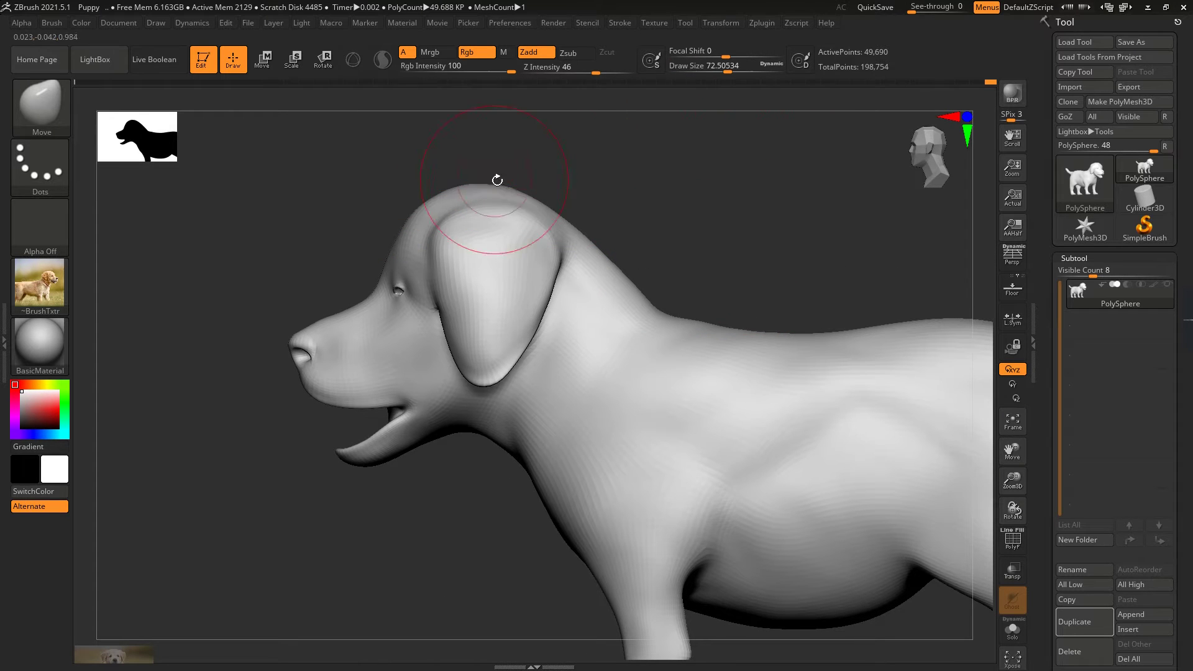
mouse_move(430, 208)
right_mouse_down()
mouse_move(559, 212)
mouse_move(434, 211)
right_mouse_up()
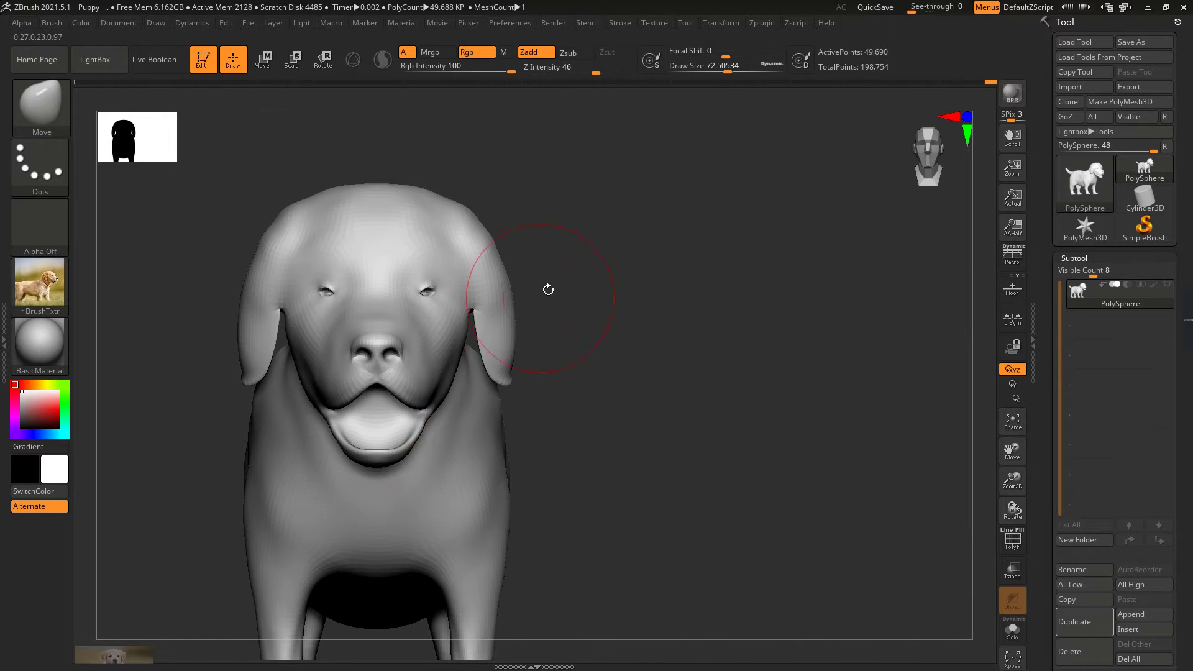
right_click_drag(548, 290, 475, 355)
right_click_drag(501, 276, 546, 226)
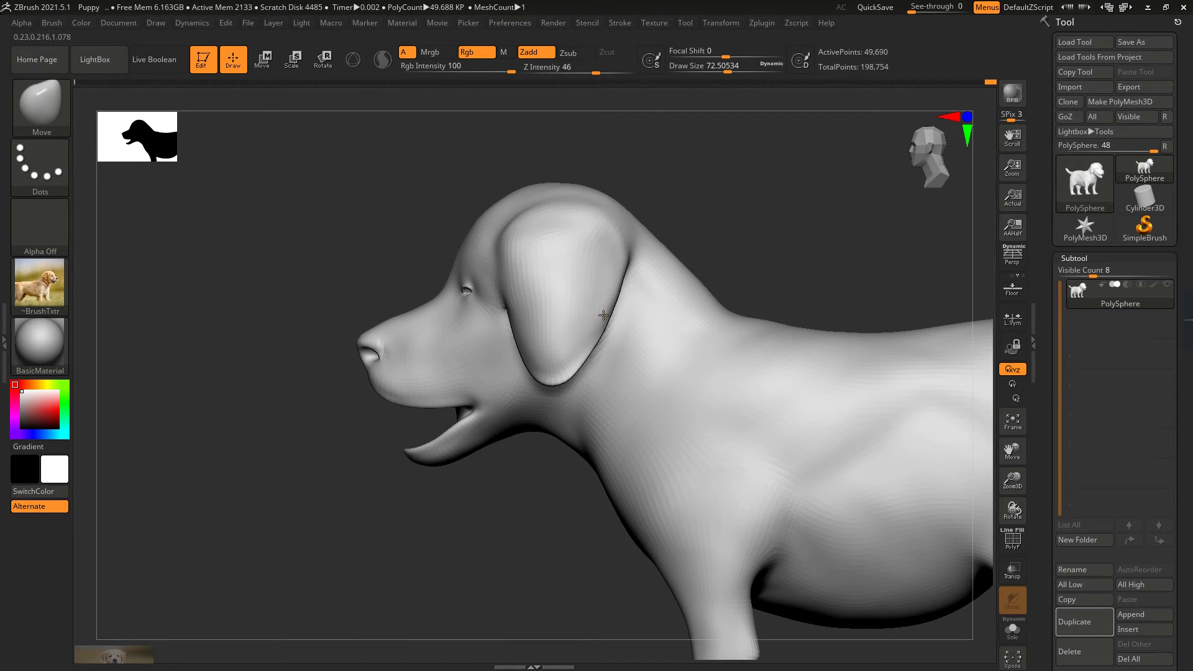
left_click_drag(515, 460, 756, 279)
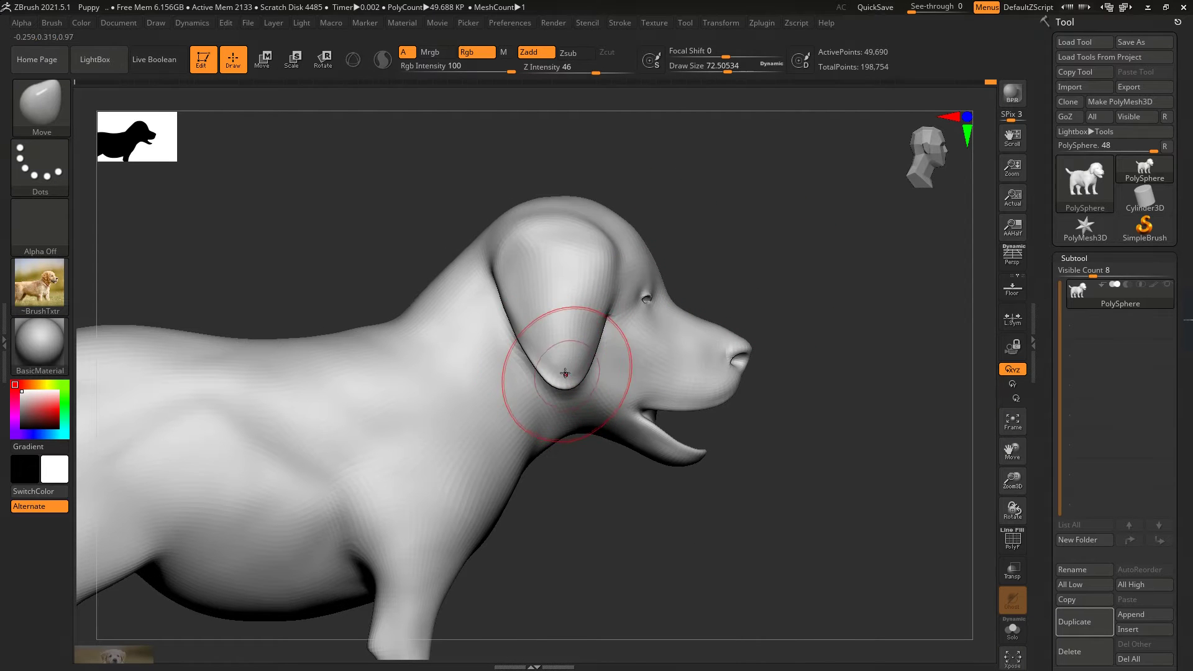
right_click_drag(565, 375, 726, 254)
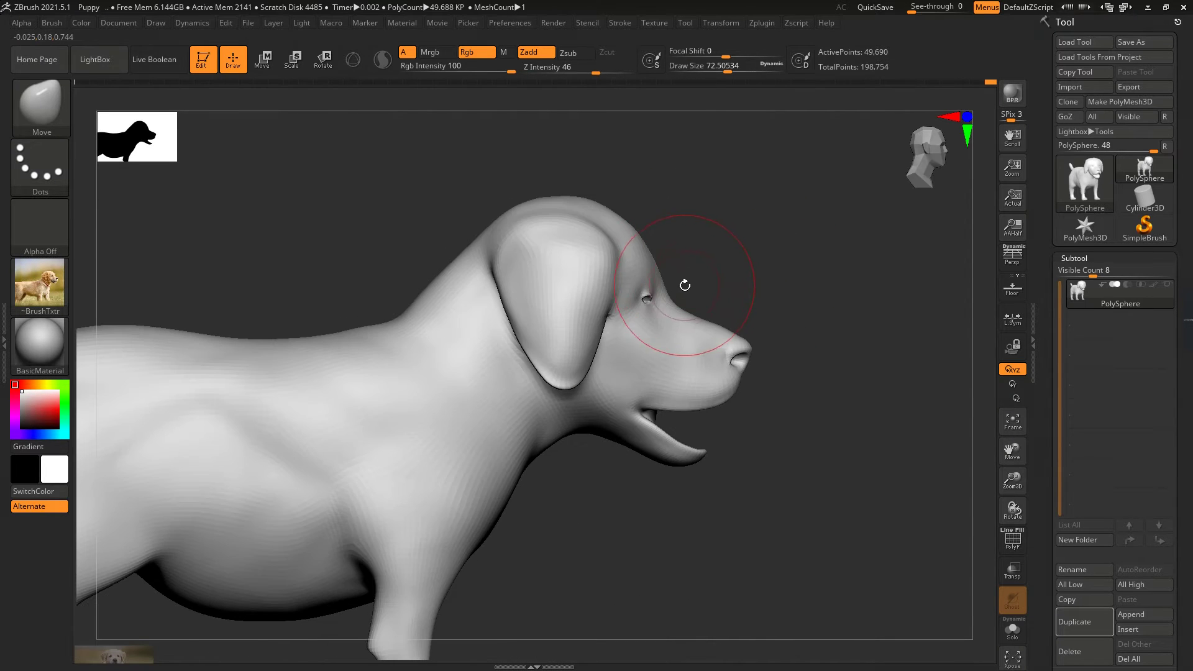
right_click_drag(801, 413, 822, 335, "ctrl")
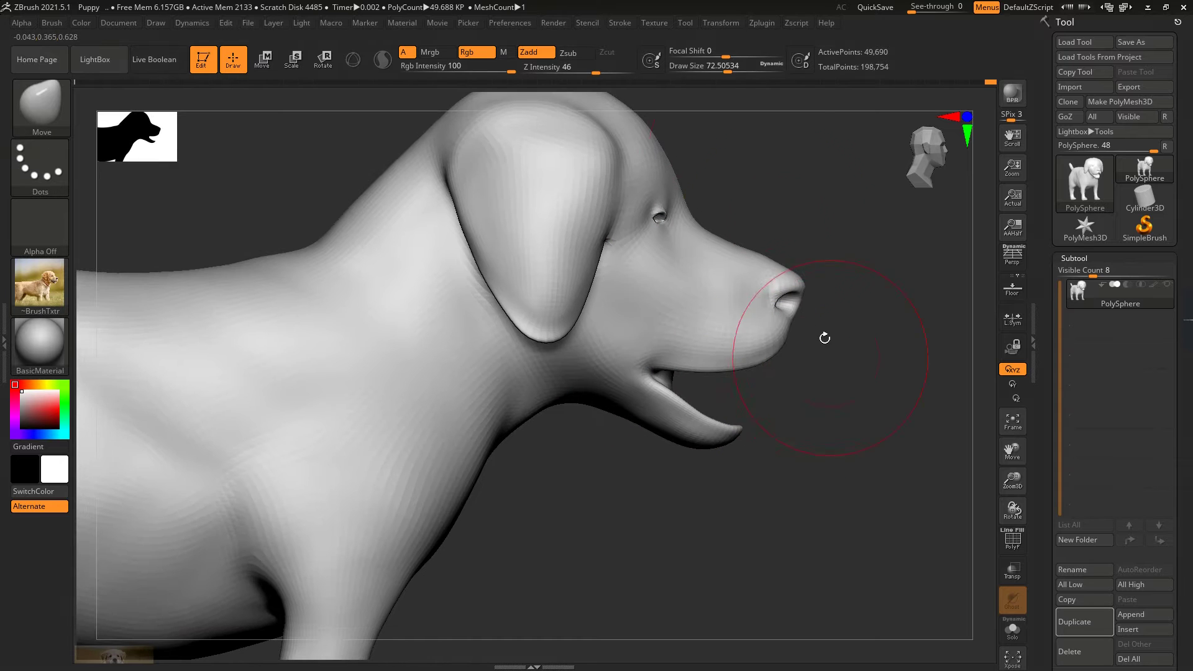
mouse_move(787, 447)
right_mouse_down("alt")
mouse_move(787, 355)
mouse_move(798, 375)
right_mouse_up("alt")
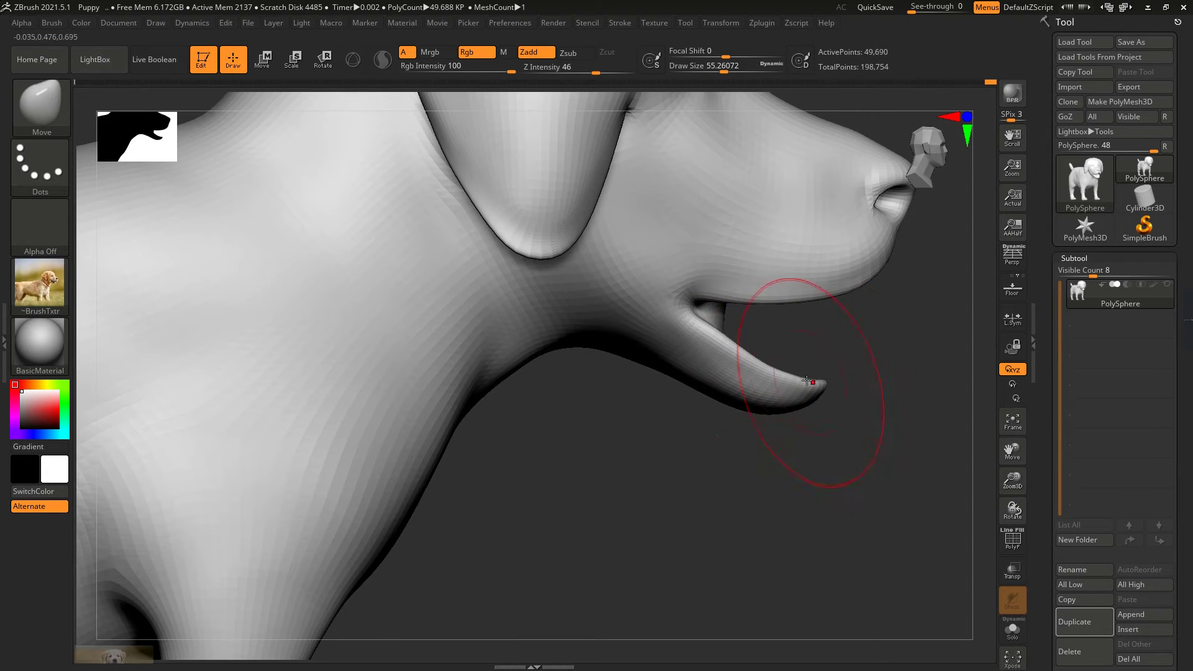
left_click_drag(798, 376, 833, 381)
Step: Shrink the brush to about 35, smooth the muzzle's mouth corners, and mask the body except the lower legs
right_click_drag(757, 400, 506, 267, "shift")
mouse_move(639, 290)
right_mouse_down()
mouse_move(839, 319)
mouse_move(658, 133)
right_mouse_up()
key("bracketleft")
key("bracketleft")
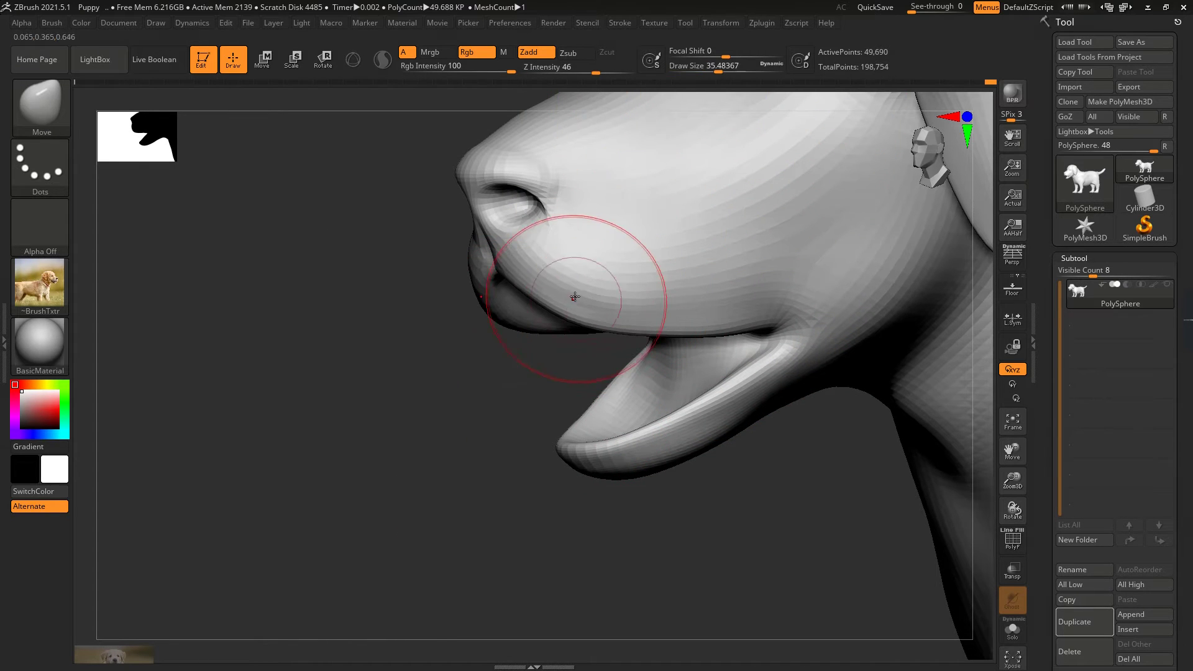
mouse_move(683, 314)
right_mouse_down()
mouse_move(546, 373)
mouse_move(803, 330)
mouse_move(618, 354)
mouse_move(732, 344)
mouse_move(662, 327)
right_mouse_up()
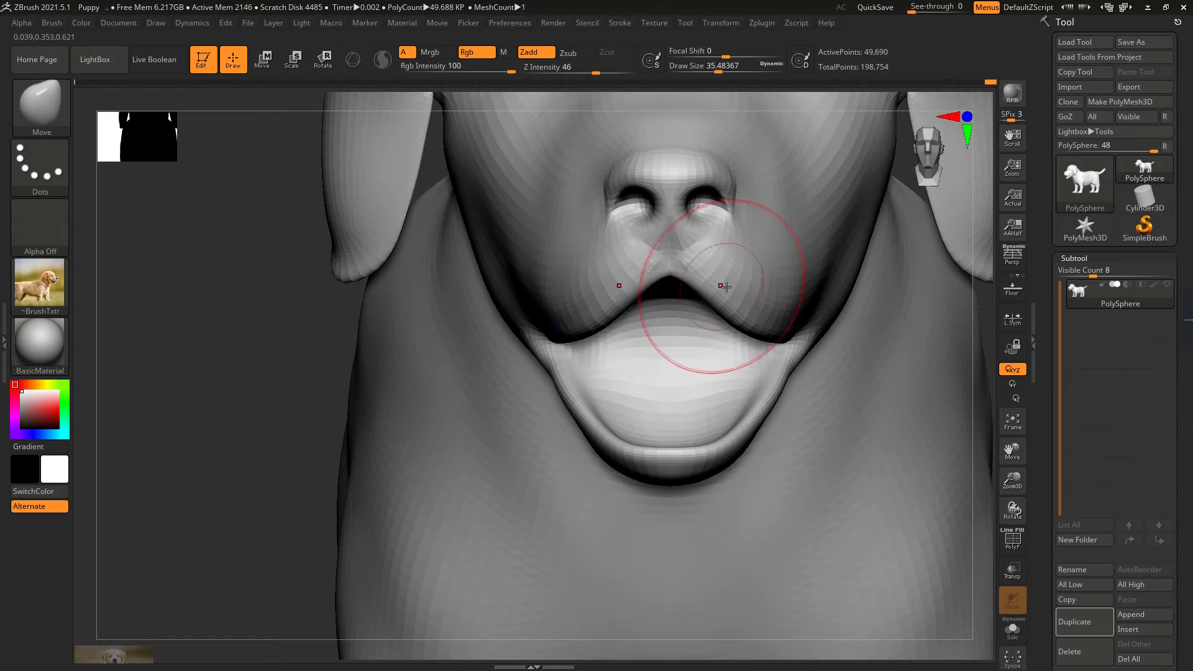
mouse_move(790, 267)
right_mouse_down("ctrl")
mouse_move(399, 413)
mouse_move(554, 352)
mouse_move(497, 435)
mouse_move(545, 546)
mouse_move(441, 520)
right_mouse_up("ctrl")
left_click_drag(441, 519, 700, 418, "ctrl")
Step: Shorten the unmasked lower legs with Transpose to raise the paws, then clear the mask
key("w")
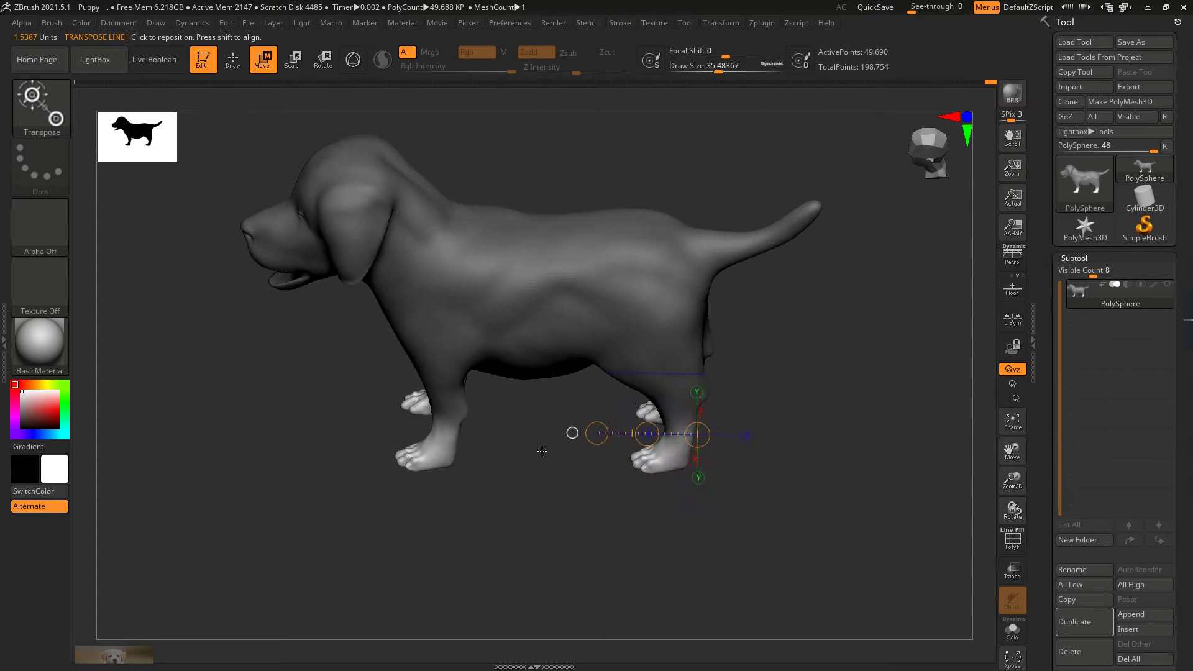
left_click_drag(538, 365, 537, 500, "shift")
mouse_move(538, 433)
left_mouse_down()
mouse_move(541, 419)
mouse_move(559, 458)
left_mouse_up()
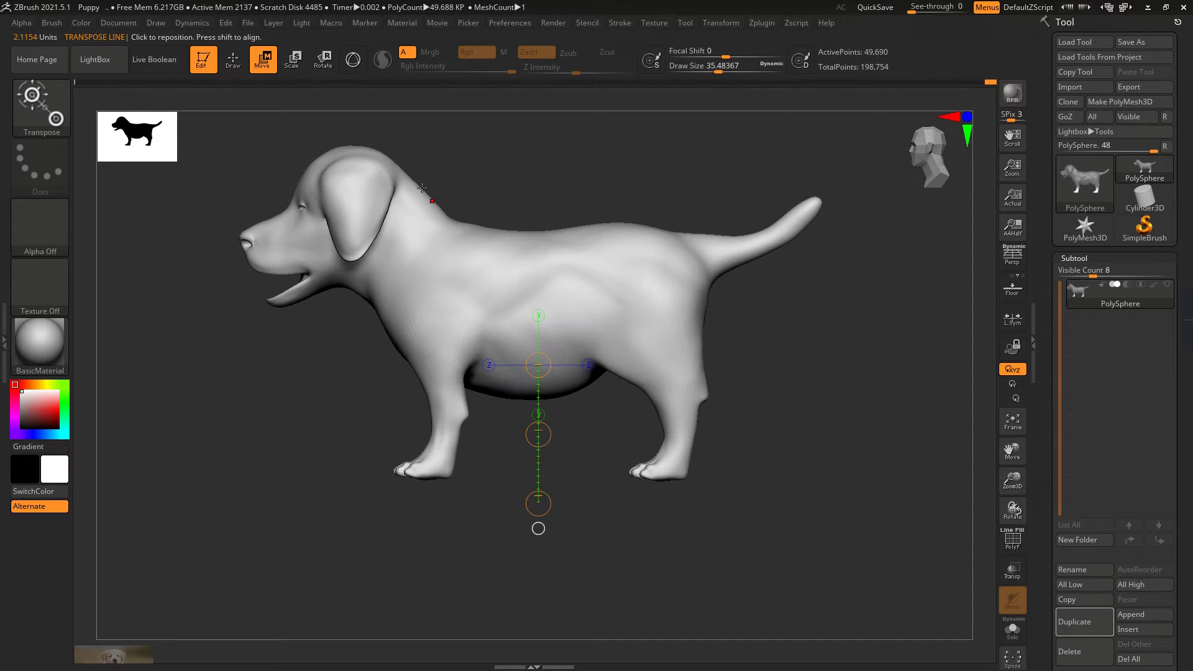
left_click(233, 60)
Step: Switch back to the Move brush and smooth the inner edge of the front leg
key("b")
key("m")
key("v")
left_click_drag(786, 395, 551, 445, "alt")
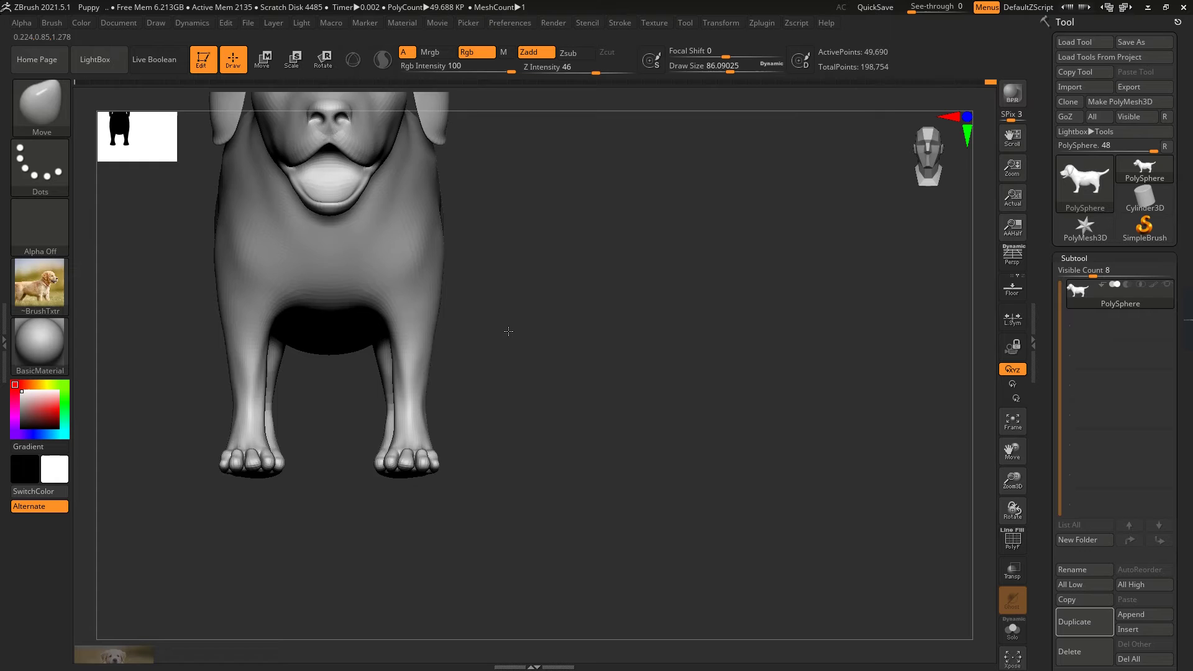
mouse_move(506, 333)
left_mouse_down("alt")
mouse_move(678, 85)
mouse_move(551, 259)
mouse_move(612, 226)
mouse_move(453, 293)
left_mouse_up("alt")
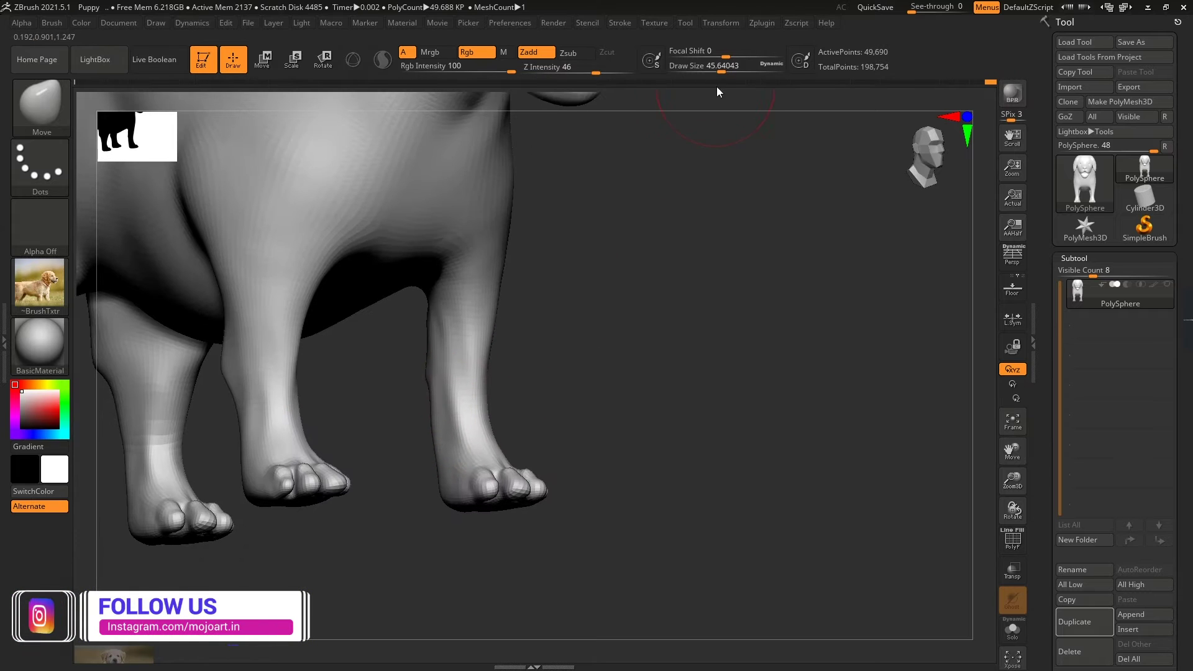
mouse_move(699, 127)
left_mouse_down()
mouse_move(652, 298)
mouse_move(451, 353)
left_mouse_up()
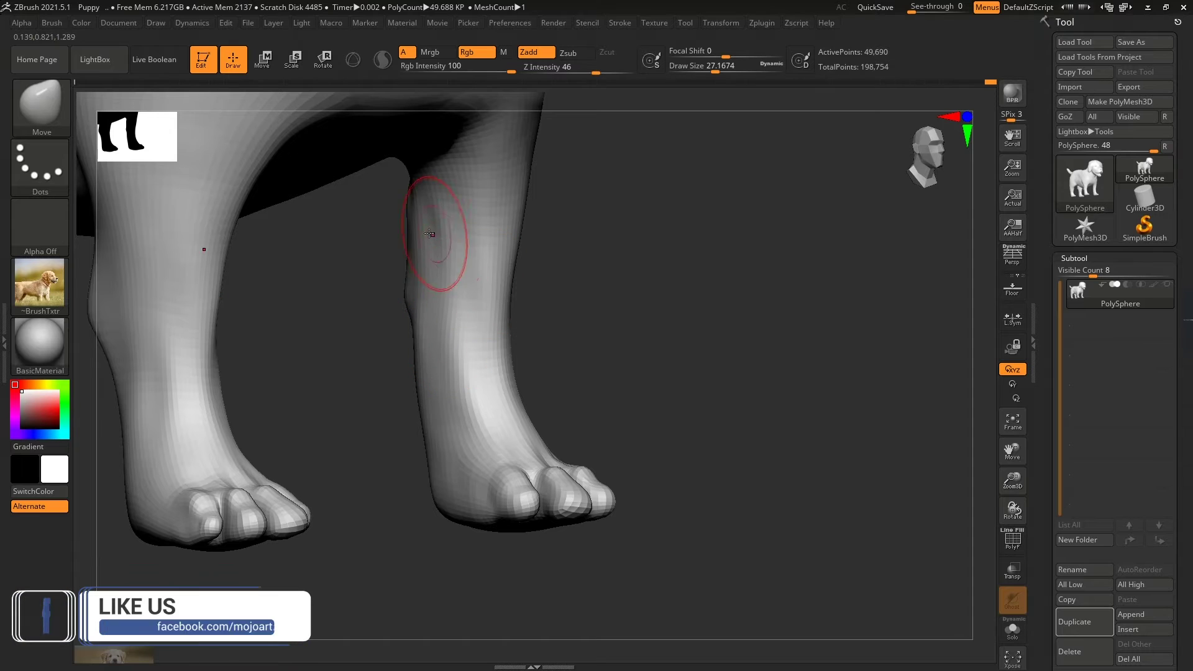
right_click_drag(445, 258, 462, 246, "shift")
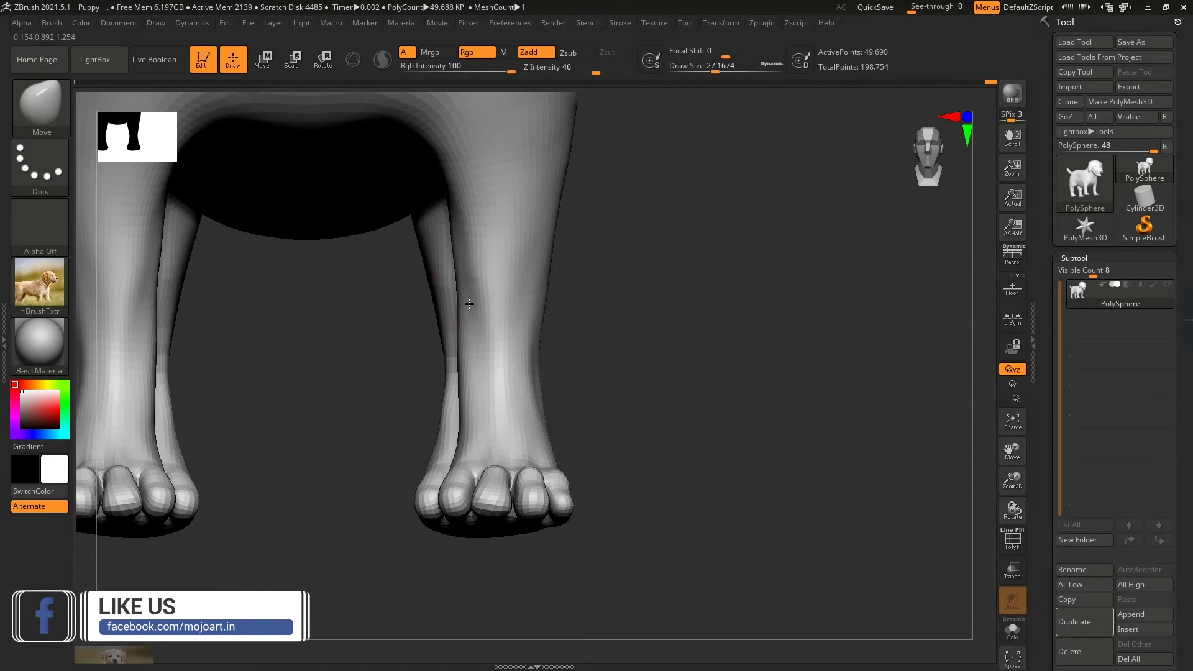
right_click_drag(513, 319, 562, 350)
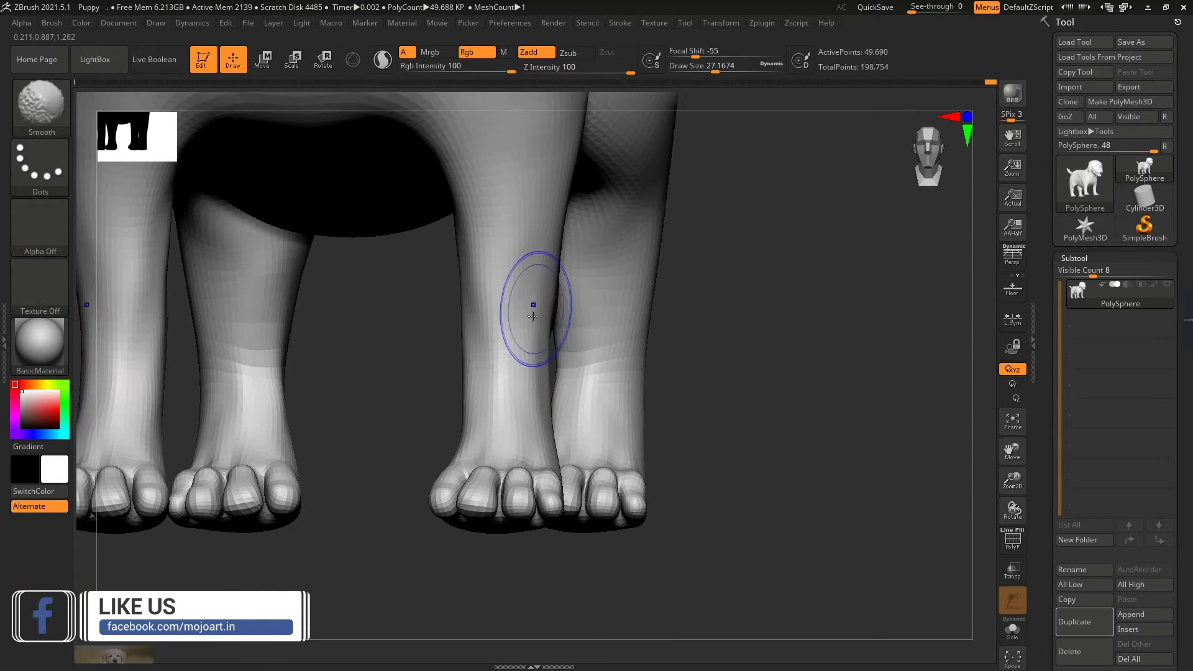
right_click_drag(532, 311, 447, 319, "shift")
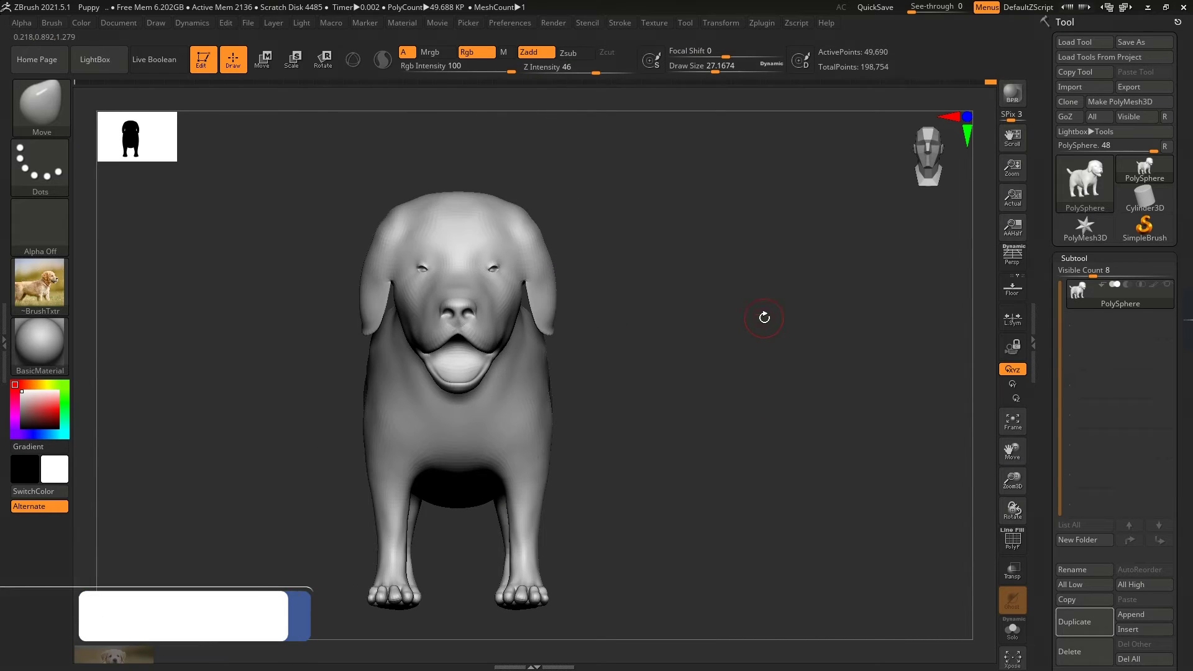
right_click_drag(764, 317, 867, 218, "shift")
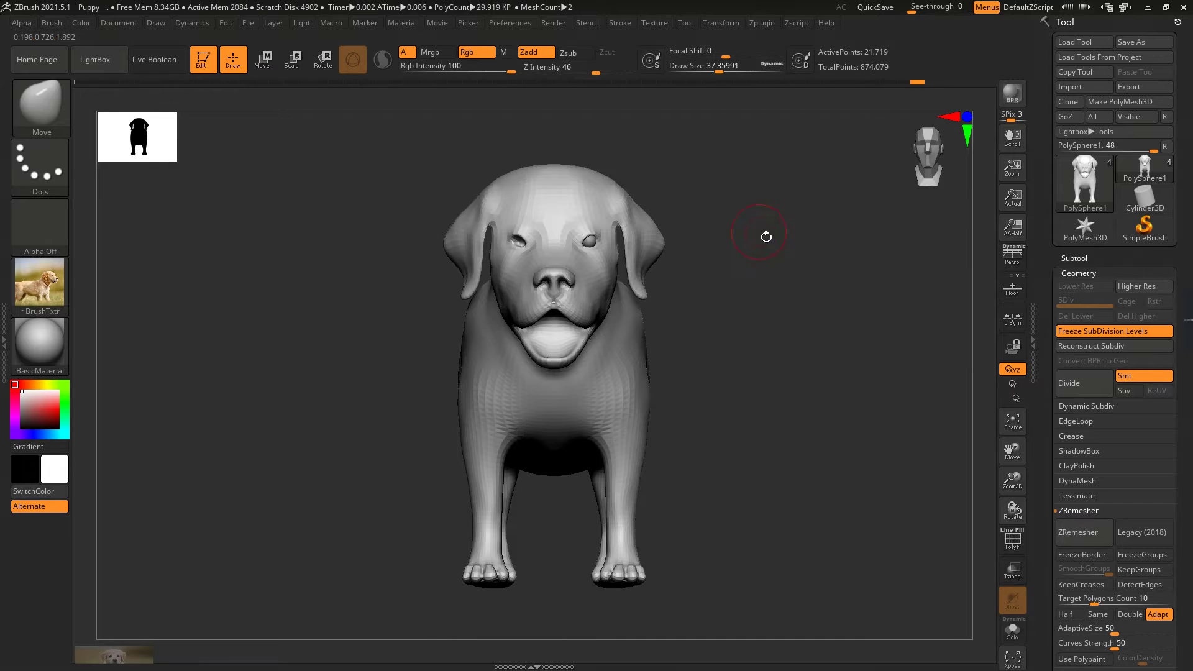
Step: Hide everything except the puppy's head and mask its right ear
right_click_drag(767, 234, 361, 411, "shift")
left_click_drag(241, 138, 512, 430, "ctrl+shift")
right_click_drag(513, 431, 785, 245, "shift")
mouse_move(798, 183)
left_mouse_down("ctrl")
mouse_move(735, 426)
mouse_move(667, 424)
left_mouse_up("ctrl")
mouse_move(666, 424)
right_mouse_down("shift")
mouse_move(735, 376)
mouse_move(751, 341)
mouse_move(688, 356)
right_mouse_up("shift")
Step: Hide part of the head to inspect inside, then unhide it and the whole body
mouse_move(739, 292)
right_mouse_down("alt")
mouse_move(783, 306)
mouse_move(730, 298)
right_mouse_up("alt")
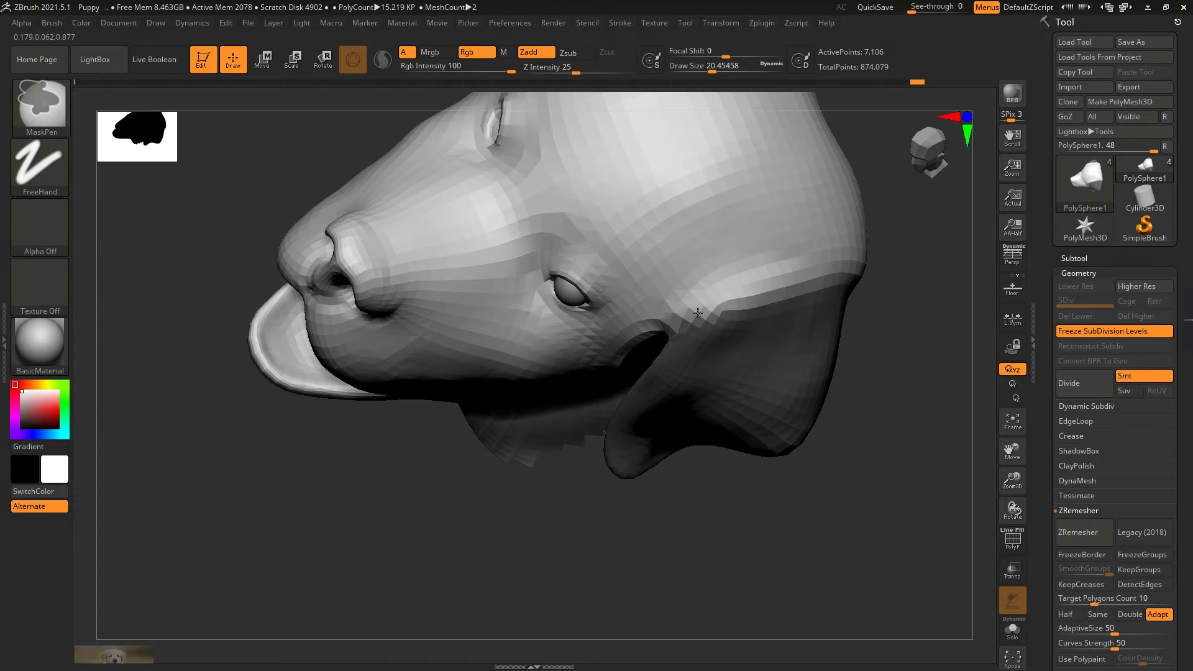
mouse_move(729, 298)
left_mouse_down("ctrl")
mouse_move(777, 279)
mouse_move(741, 288)
left_mouse_up("ctrl")
left_click(739, 285, "ctrl+shift")
mouse_move(740, 285)
right_mouse_down()
mouse_move(876, 264)
mouse_move(665, 493)
mouse_move(724, 284)
right_mouse_up()
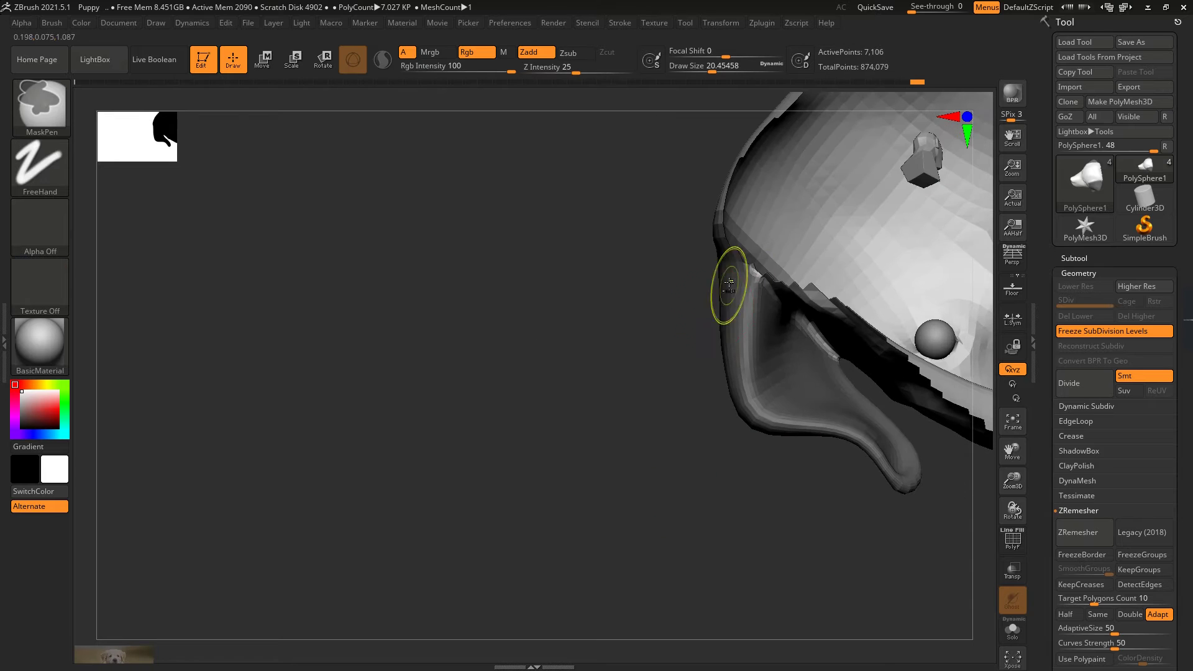
right_click_drag(652, 386, 765, 308)
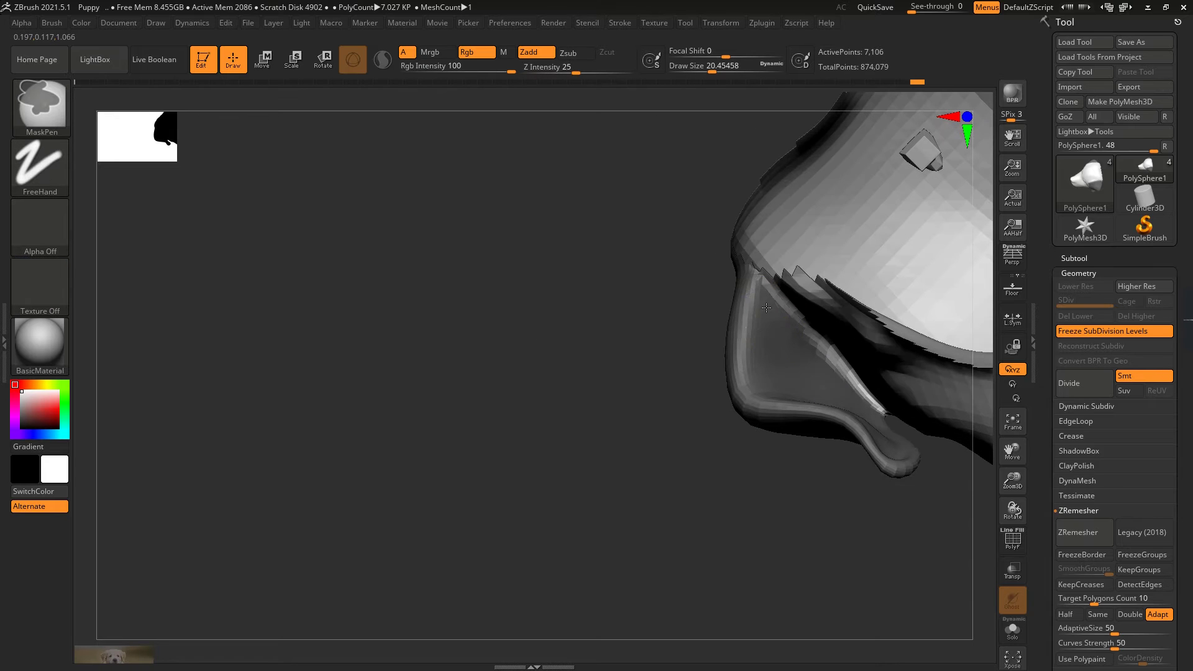
left_click(876, 405, "ctrl+shift")
mouse_move(875, 405)
right_mouse_down()
mouse_move(937, 399)
mouse_move(889, 293)
mouse_move(851, 399)
mouse_move(790, 400)
mouse_move(801, 405)
right_mouse_up()
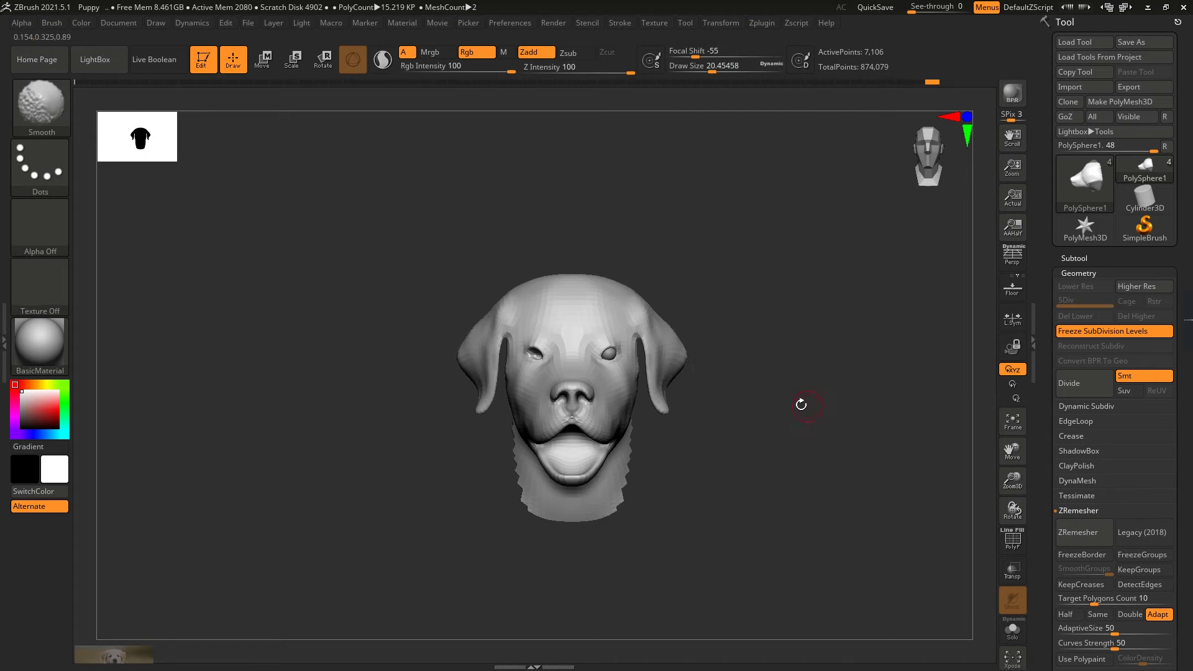
left_click(800, 404, "ctrl+shift")
mouse_move(412, 543)
right_mouse_down("ctrl")
mouse_move(734, 397)
mouse_move(897, 298)
right_mouse_up("ctrl")
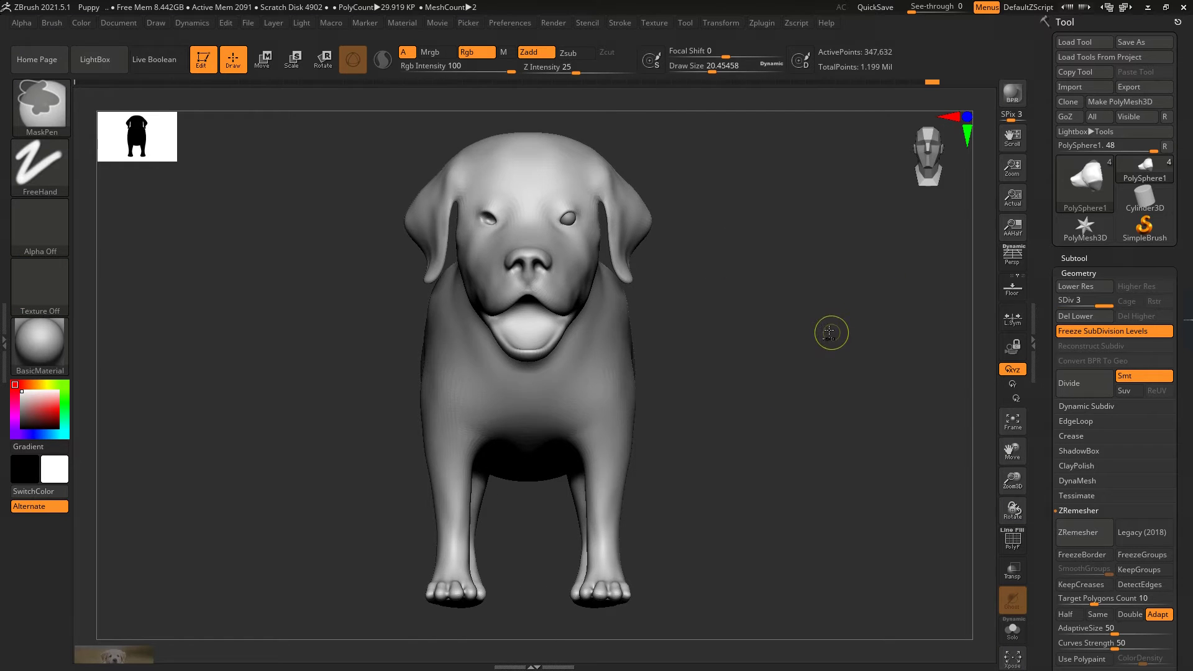
Step: Zoom in close on the puppy's eye and switch to the Move brush
mouse_move(829, 332)
right_mouse_down()
mouse_move(812, 354)
mouse_move(404, 306)
mouse_move(833, 354)
mouse_move(587, 286)
mouse_move(897, 311)
mouse_move(938, 282)
mouse_move(903, 311)
right_mouse_up()
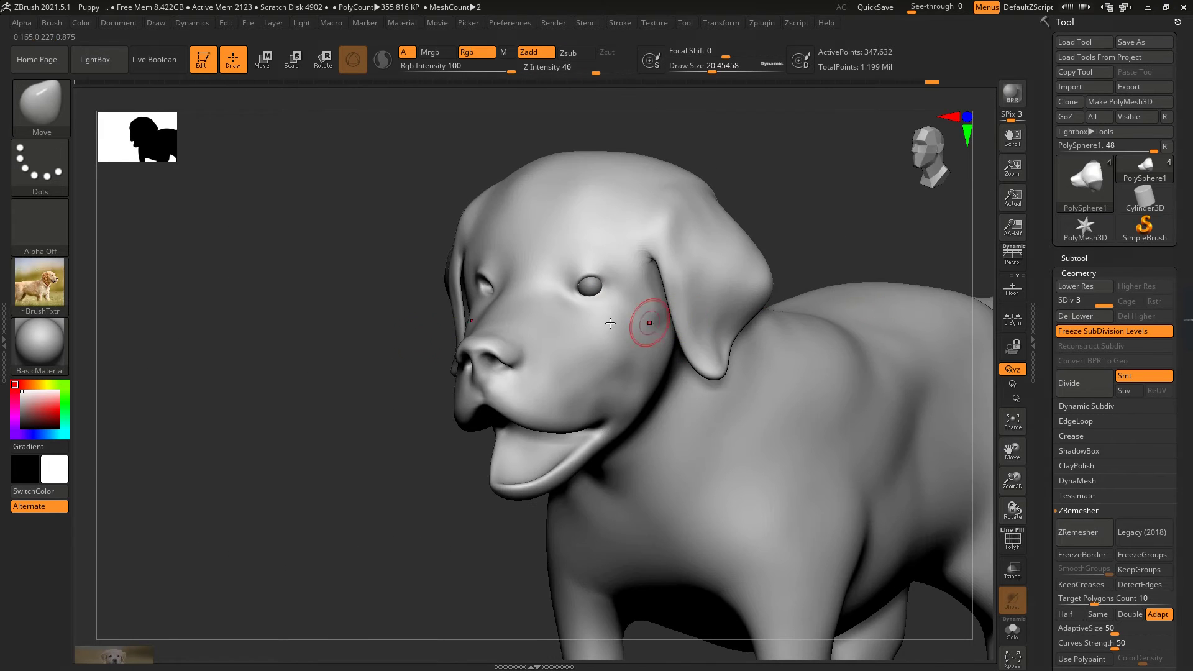
key("b")
key("s")
key("t")
mouse_move(386, 333)
right_mouse_down()
mouse_move(567, 333)
mouse_move(547, 343)
right_mouse_up()
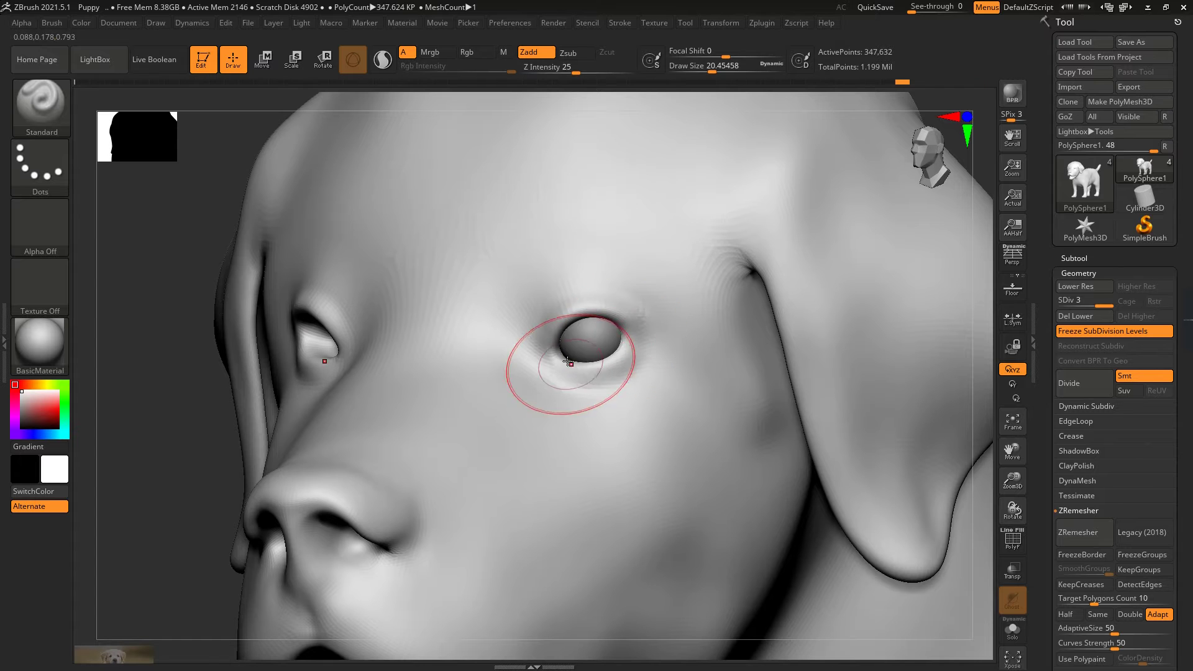
right_click_drag(491, 368, 617, 135)
key("b")
key("m")
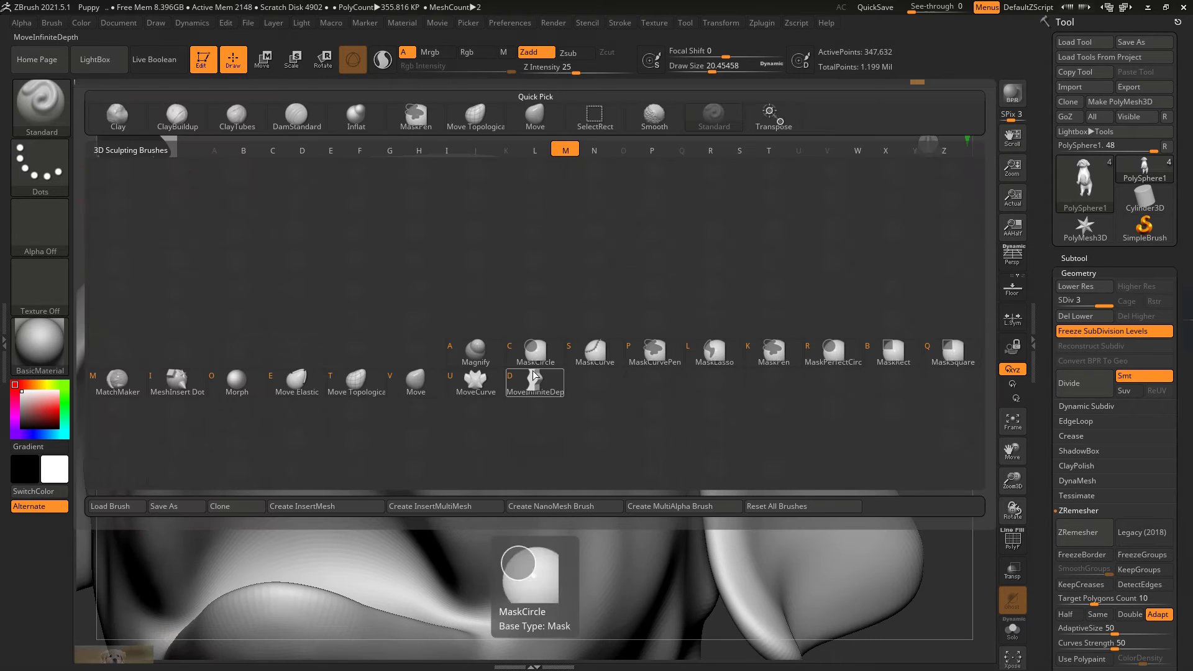
key("v")
Step: Pull the lower-left eye socket corner down with the Move brush at size about 7
right_click_drag(472, 292, 506, 311)
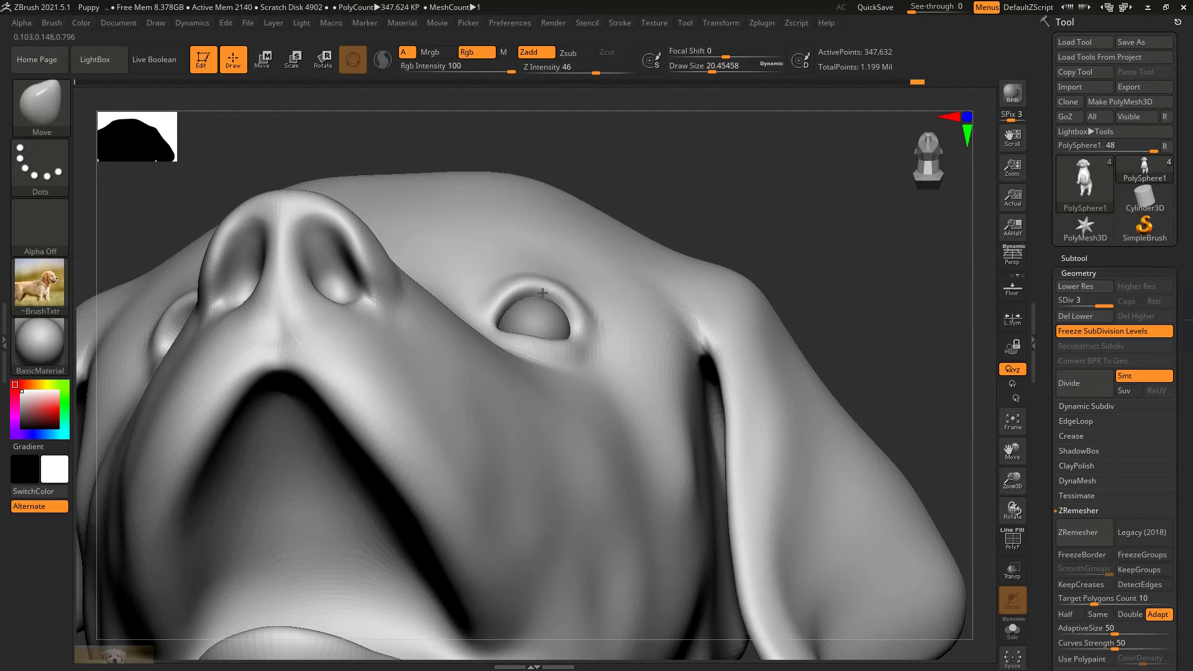
mouse_move(670, 160)
right_mouse_down()
mouse_move(854, 252)
mouse_move(714, 146)
right_mouse_up()
left_click_drag(711, 72, 702, 72)
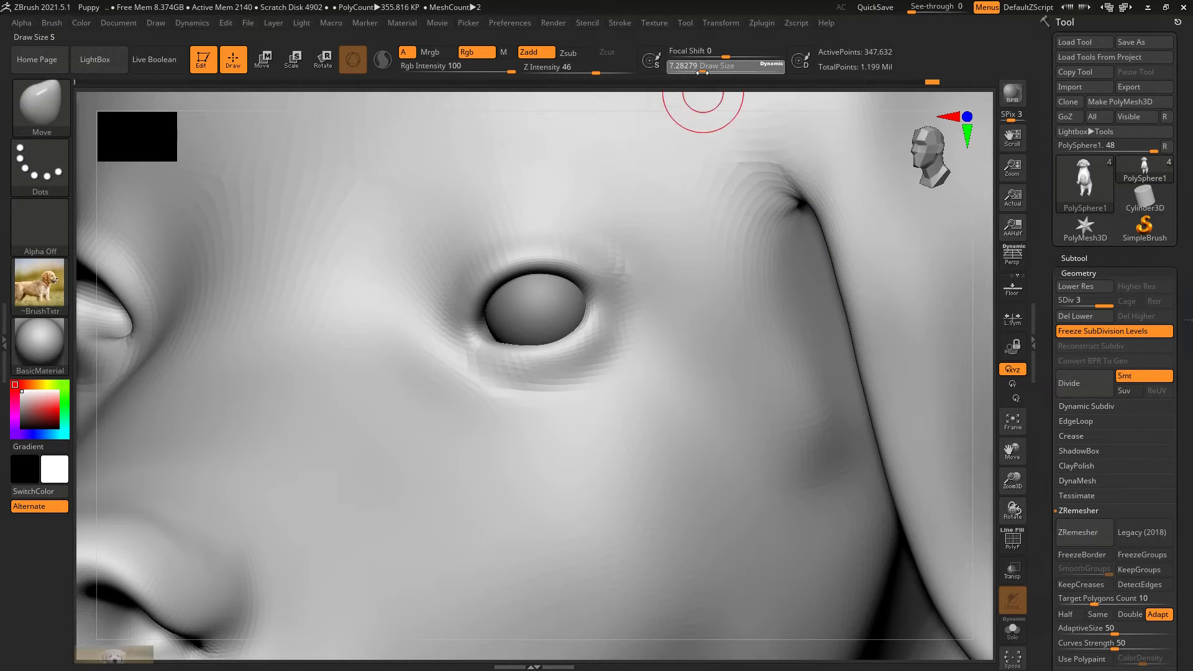
right_click_drag(704, 83, 581, 307)
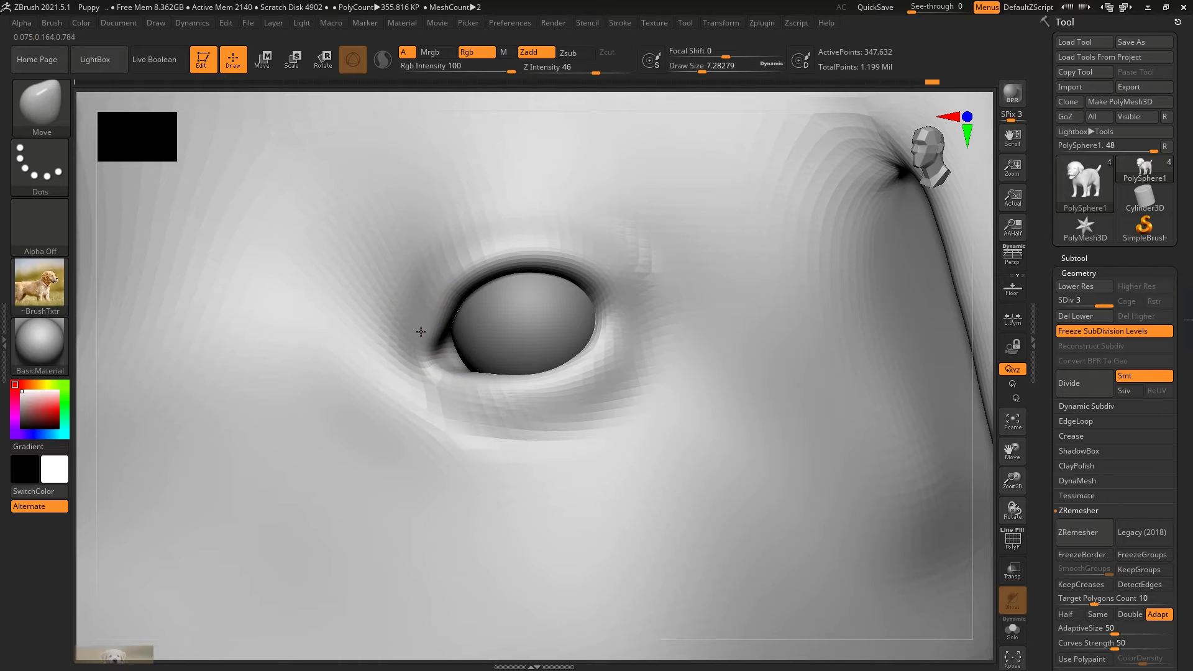
left_click_drag(420, 332, 426, 372)
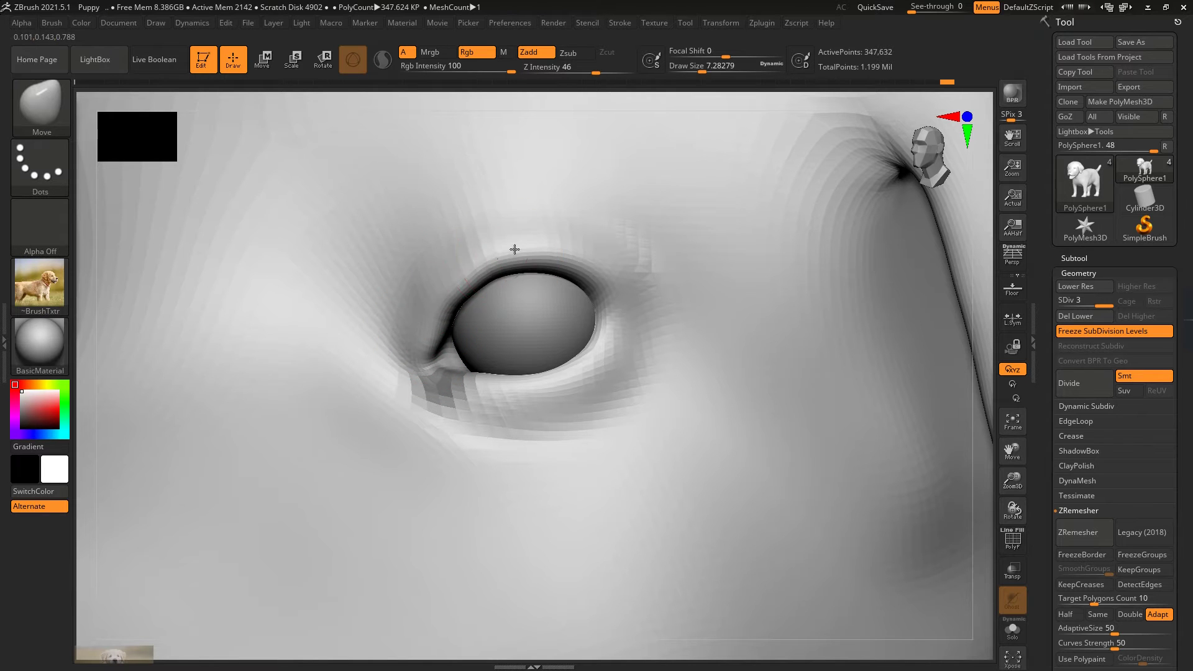
Step: Mask around the left eye and undo the bump at its outer corner
key("ctrl")
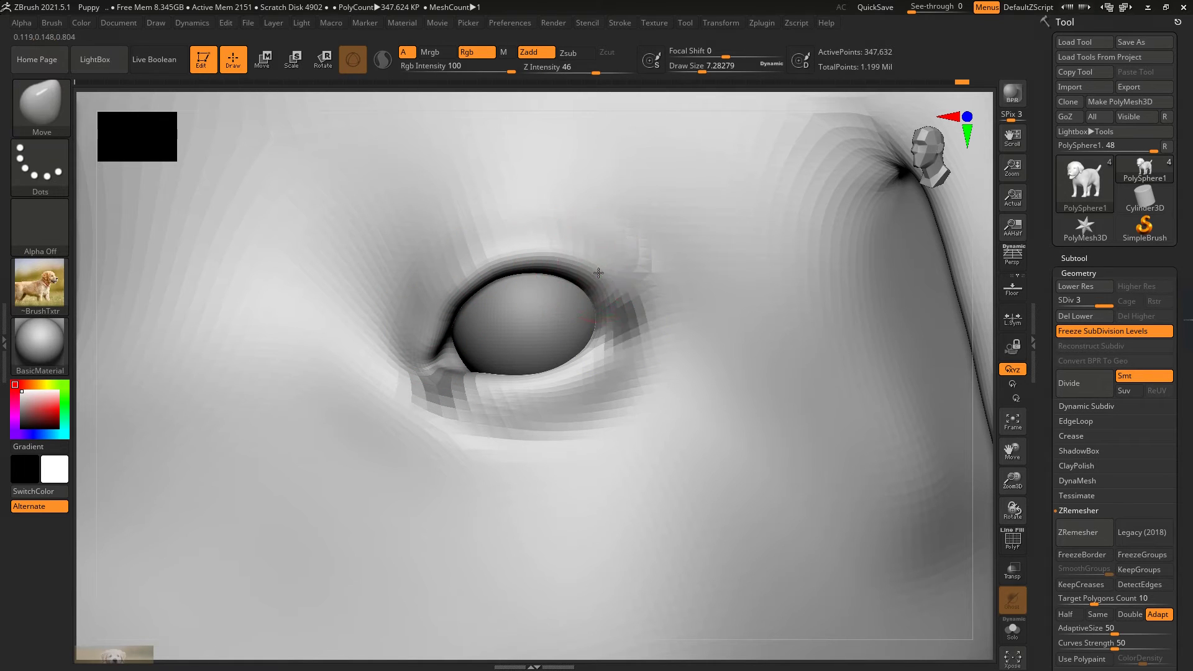
right_click_drag(576, 256, 536, 359)
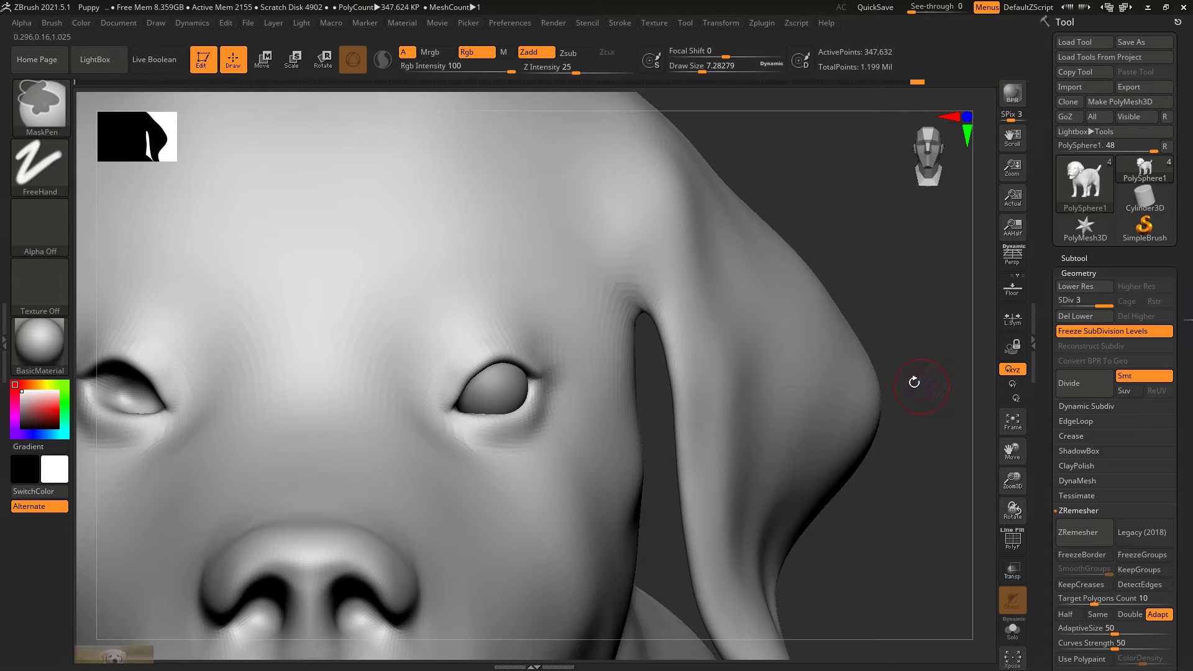
right_click_drag(913, 381, 405, 305)
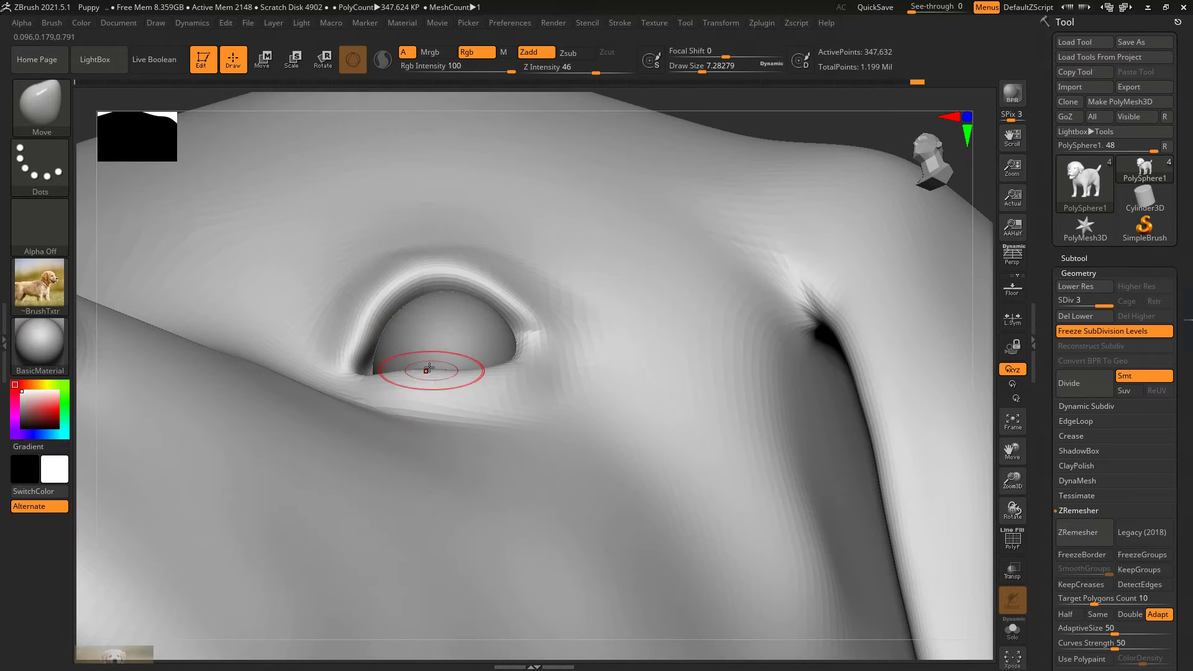
mouse_move(477, 332)
right_mouse_down()
mouse_move(659, 270)
mouse_move(462, 338)
right_mouse_up()
key("ctrl+z")
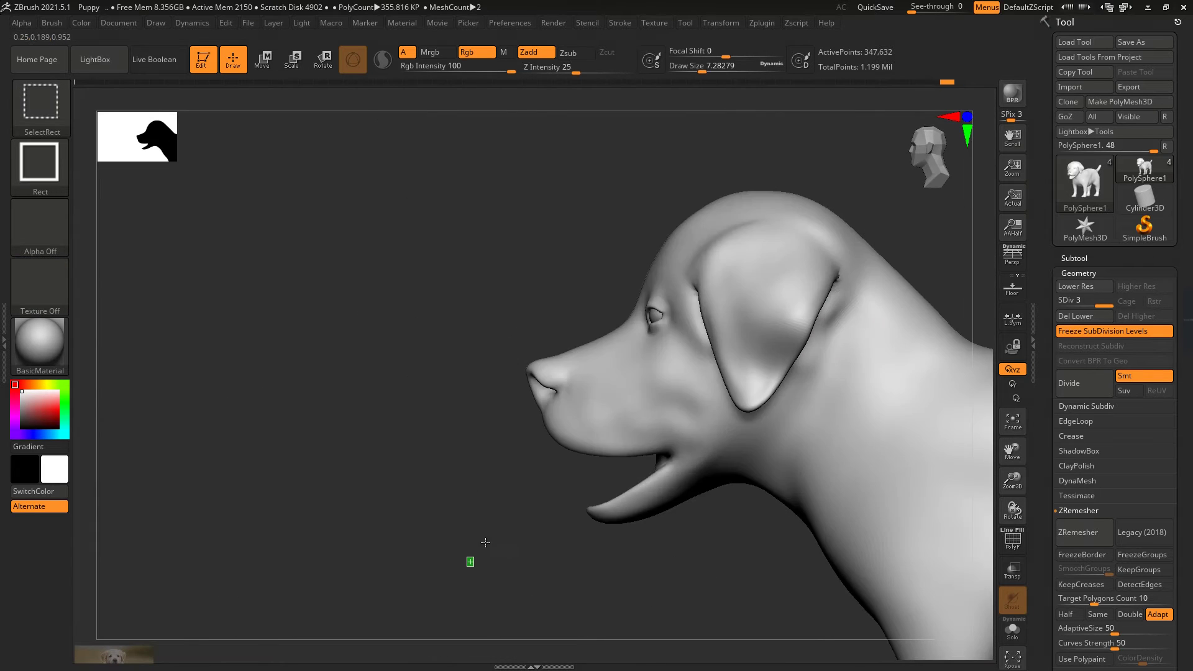
right_click_drag(470, 559, 520, 348)
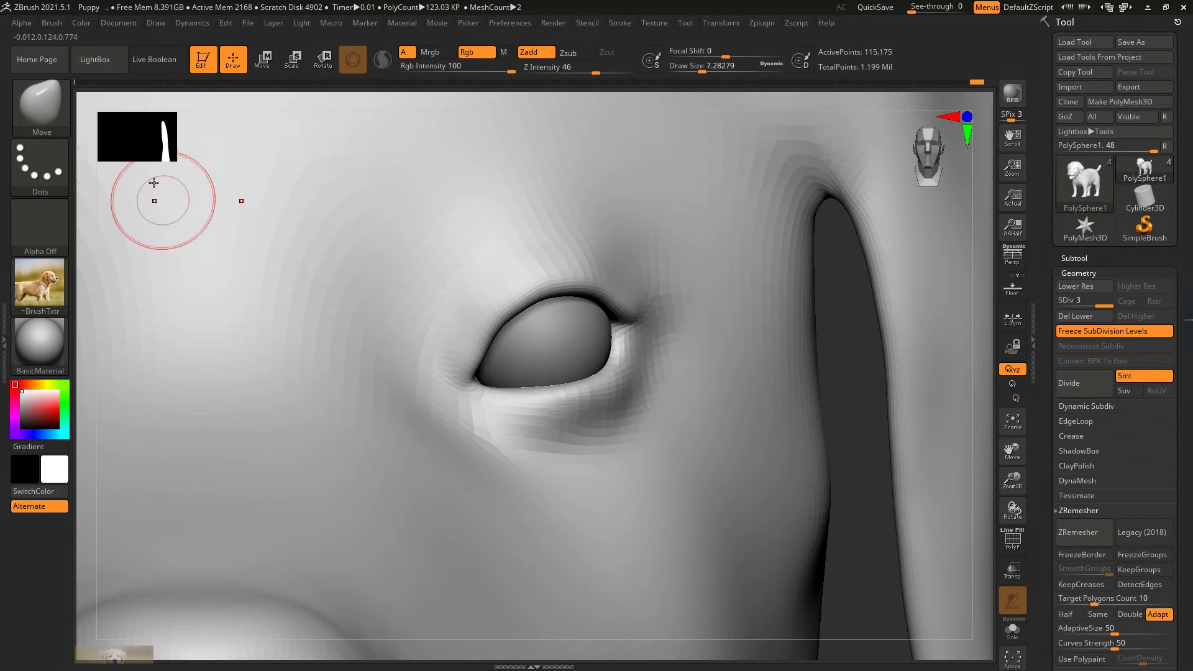
Step: Switch to the Standard brush at draw size about 4.4 and intensity 29
key("b")
key("s")
key("t")
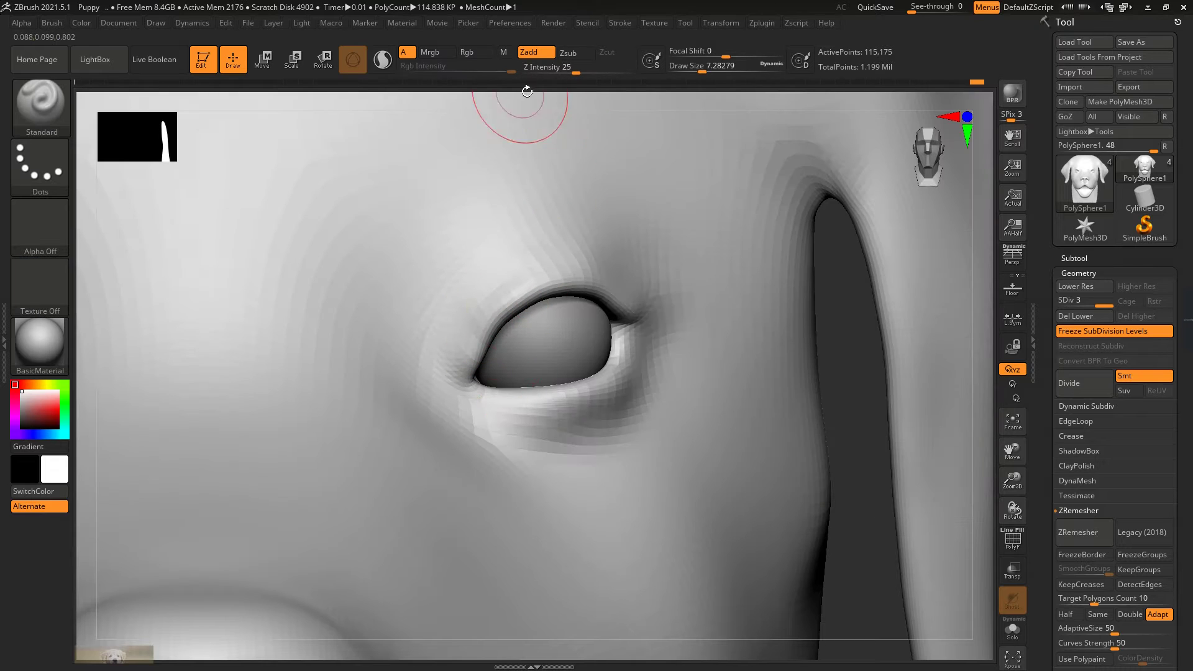
left_click_drag(702, 72, 697, 73)
left_click_drag(576, 73, 580, 73)
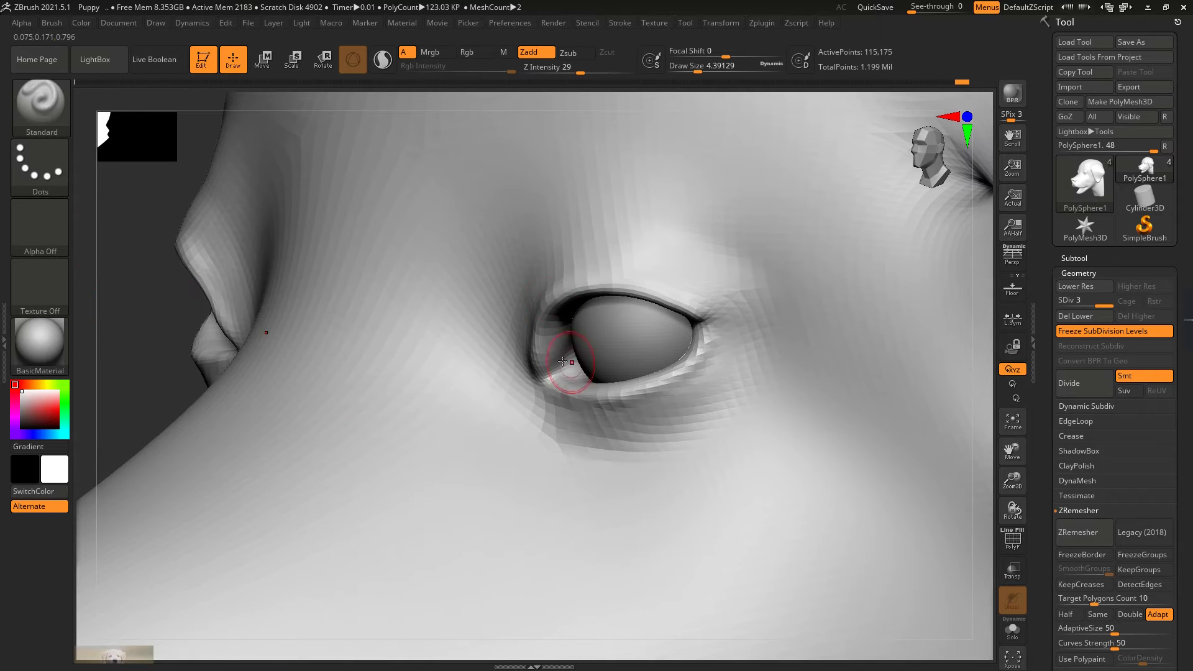
Step: Reshape the inner eye corner, lower lid and upper-lid outer corner with the Move brush
key("b")
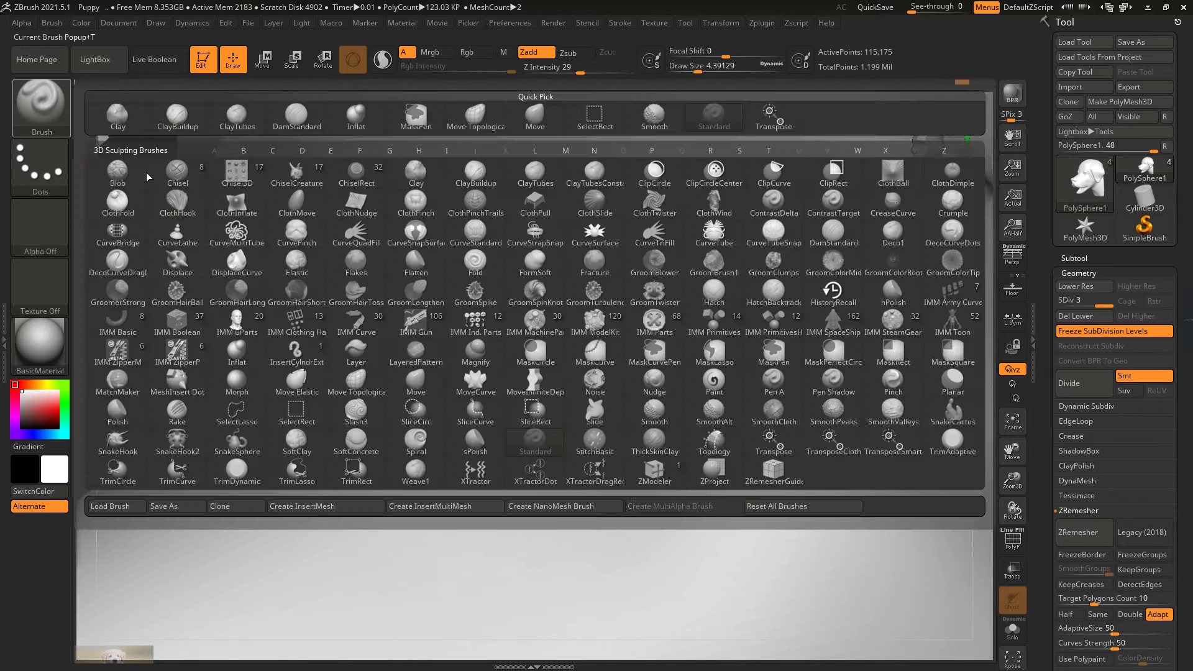
key("m")
key("v")
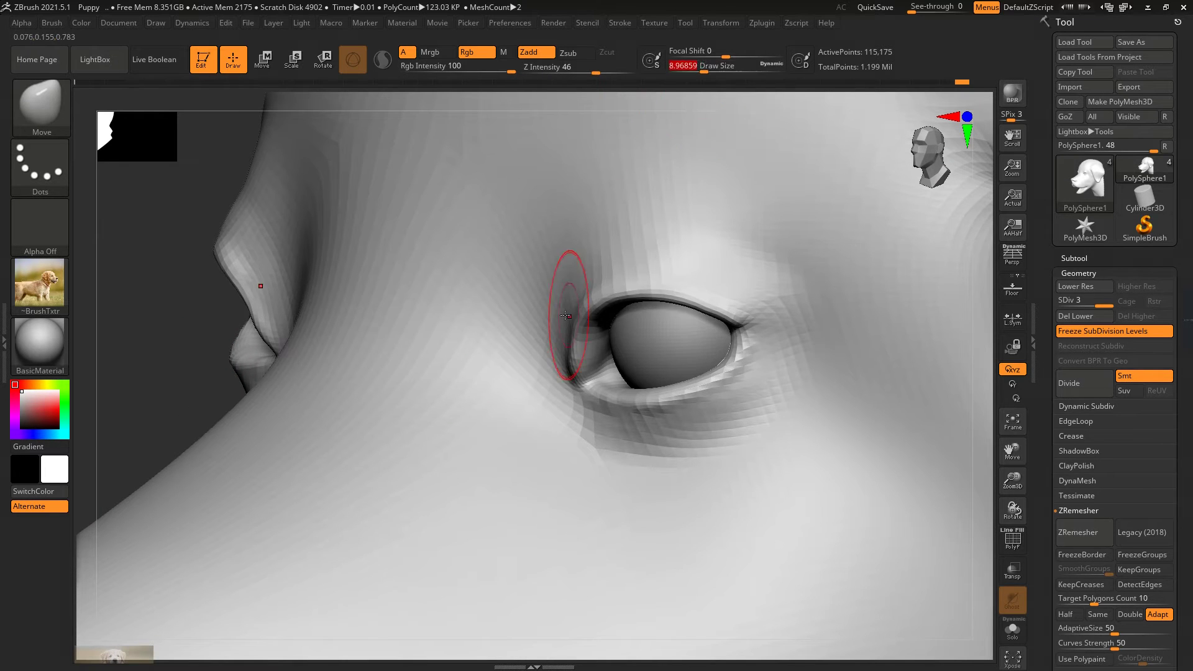
left_click_drag(586, 309, 550, 373)
right_click_drag(572, 307, 570, 365)
mouse_move(633, 410)
right_mouse_down()
mouse_move(234, 367)
mouse_move(616, 293)
right_mouse_up()
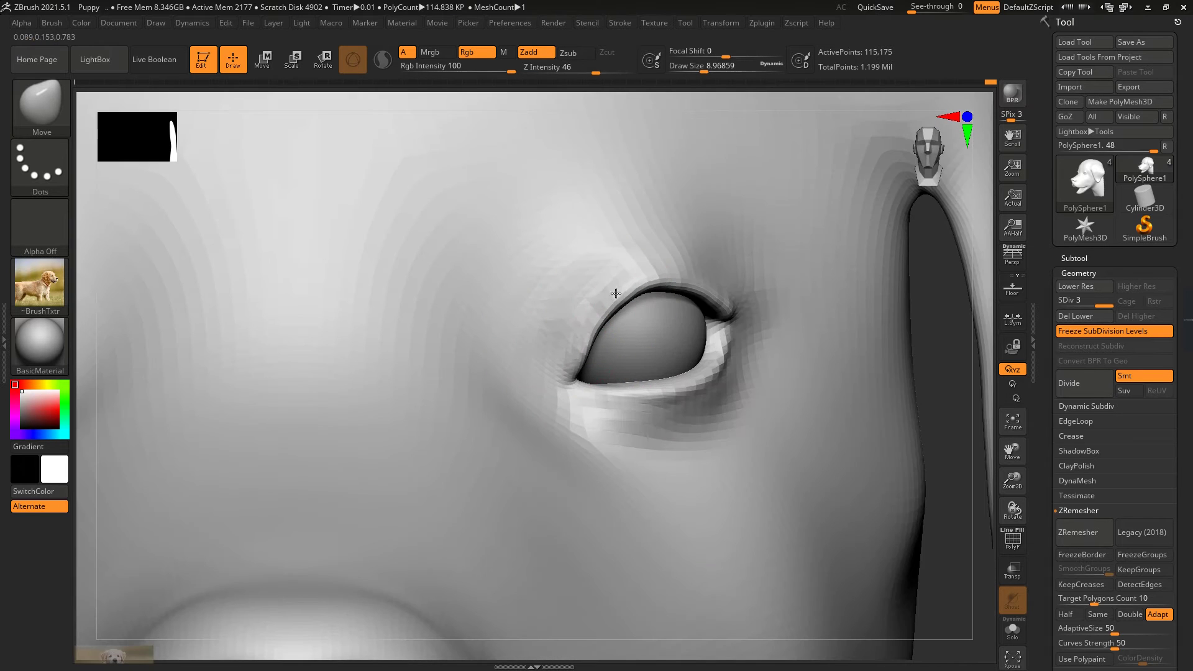
left_click_drag(559, 373, 575, 392)
mouse_move(931, 336)
right_mouse_down()
mouse_move(644, 305)
mouse_move(574, 326)
right_mouse_up()
left_click_drag(680, 313, 687, 309)
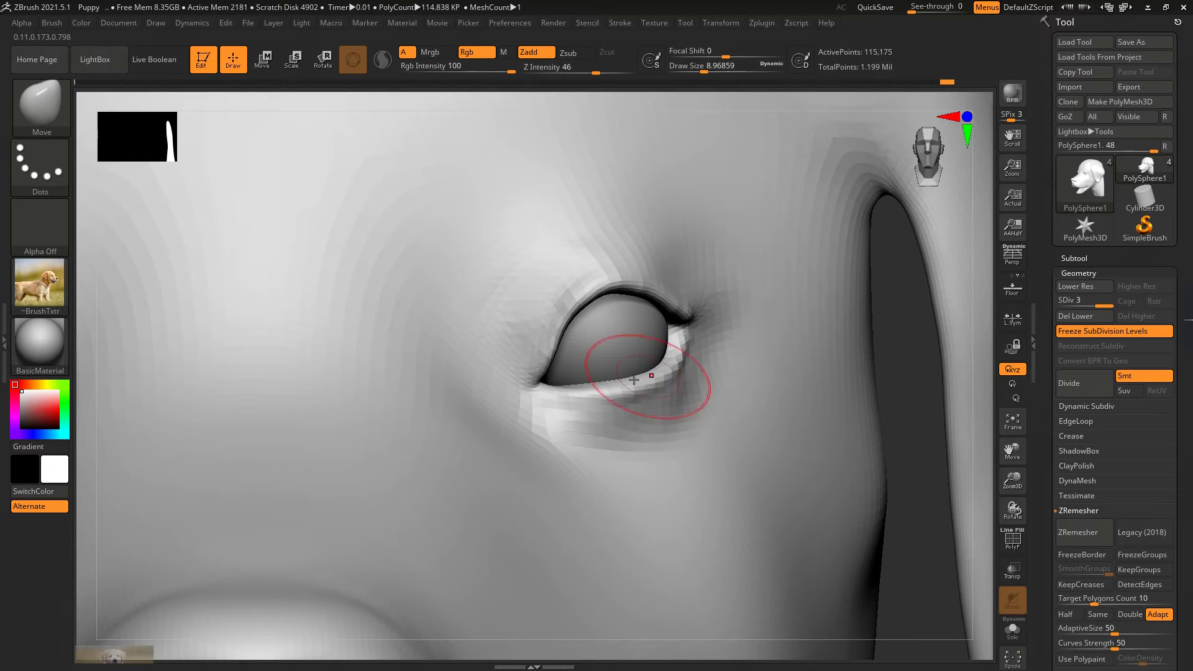
left_click_drag(634, 379, 651, 372)
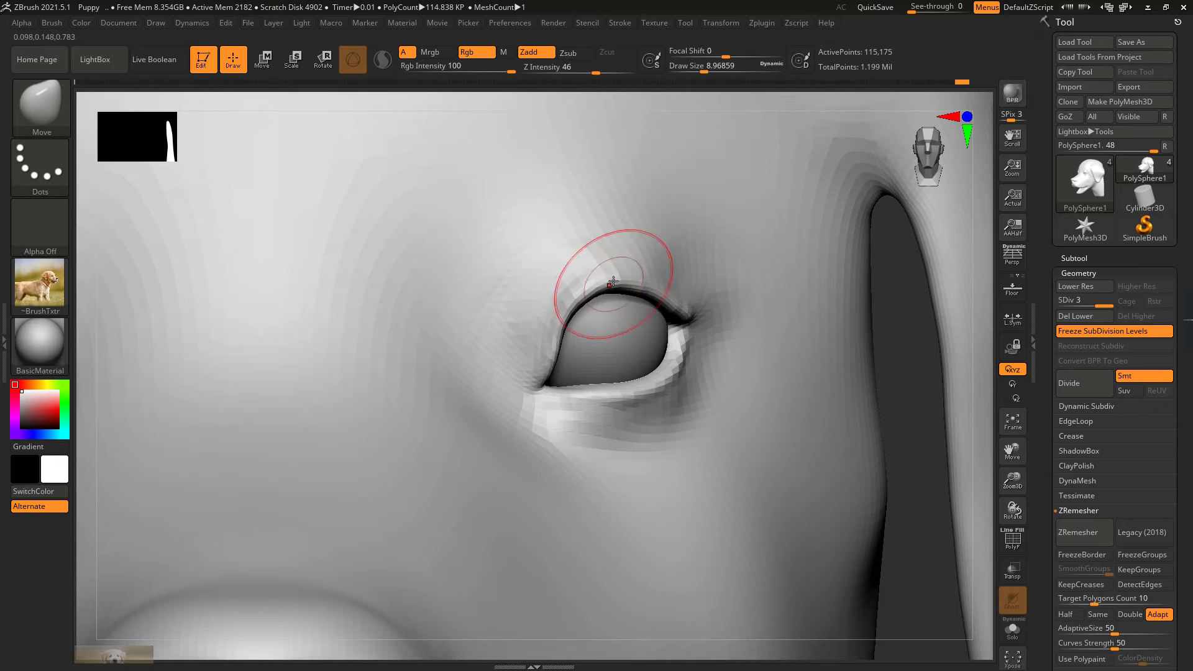
Step: Smooth the skin around the eye's inner corner
right_click_drag(660, 413, 663, 455)
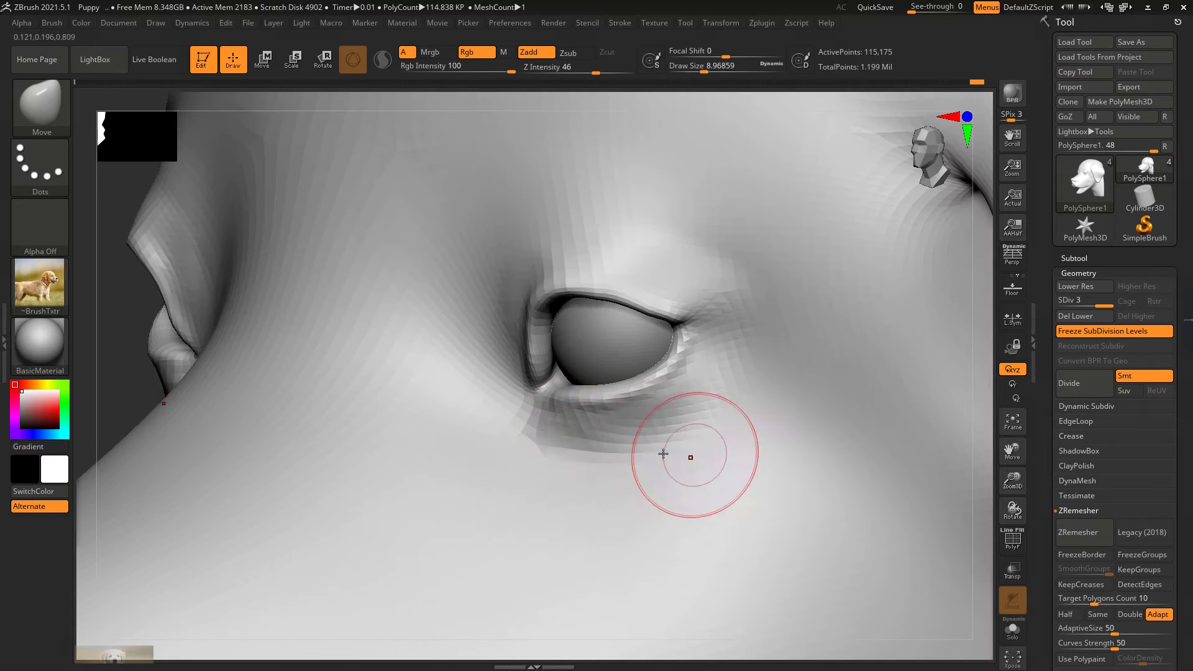
right_click_drag(141, 385, 582, 393)
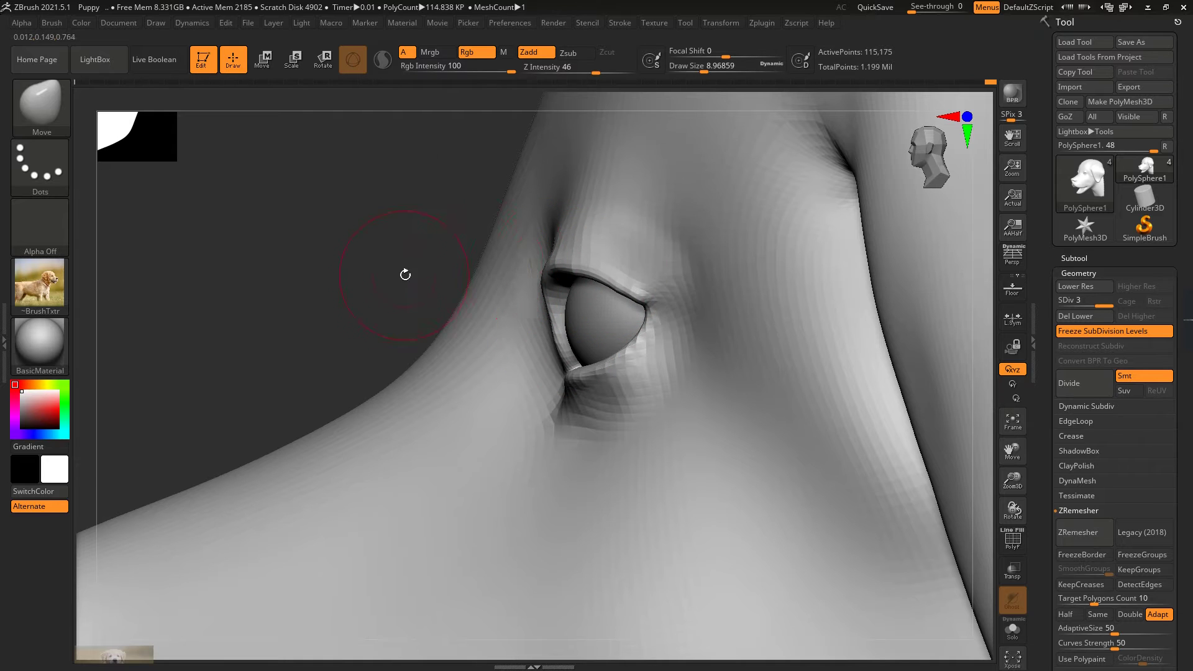
right_click_drag(405, 274, 579, 272)
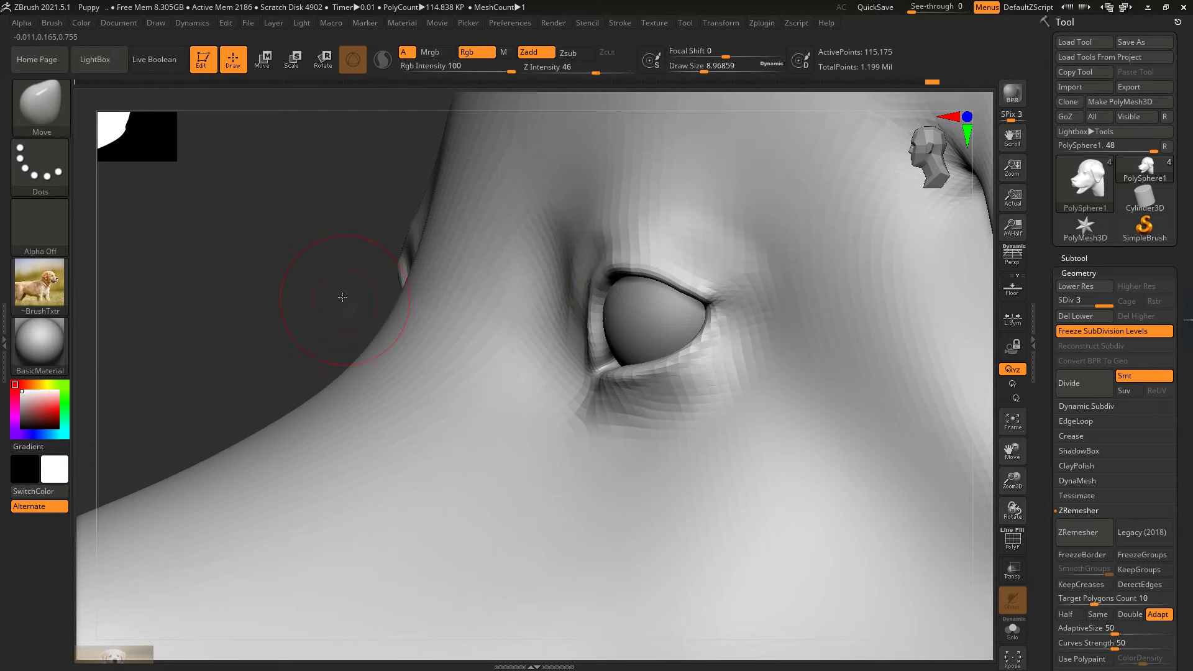
mouse_move(342, 297)
right_mouse_down()
mouse_move(572, 239)
mouse_move(357, 282)
right_mouse_up()
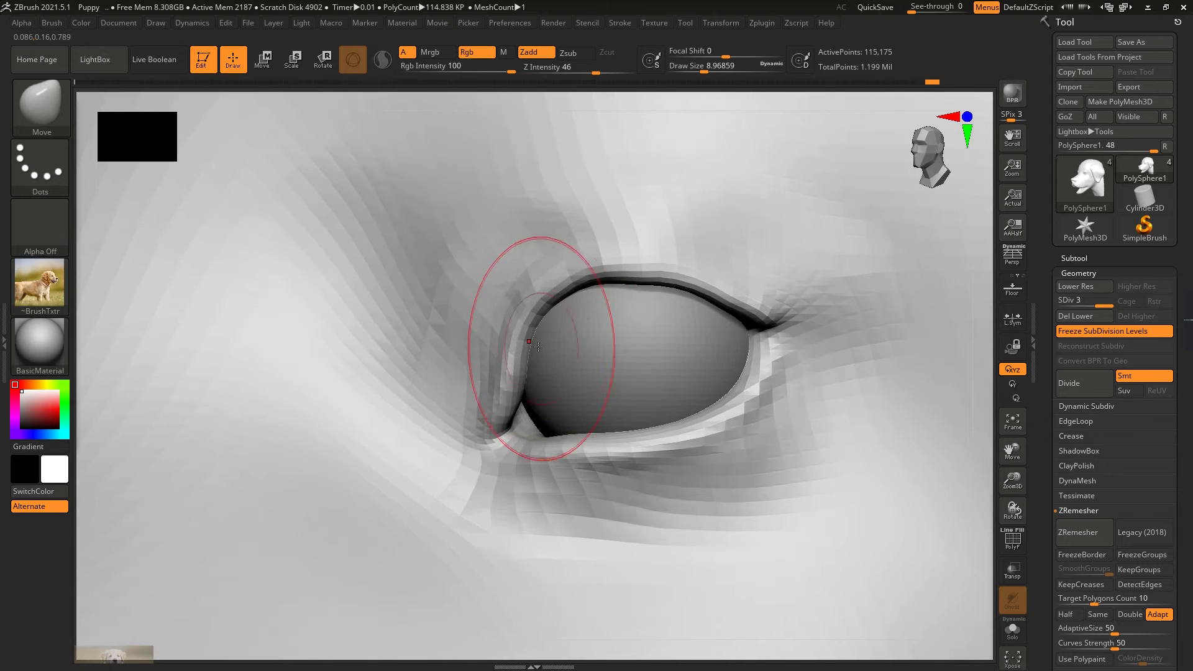
right_click_drag(479, 319, 372, 306, "ctrl")
key("shift")
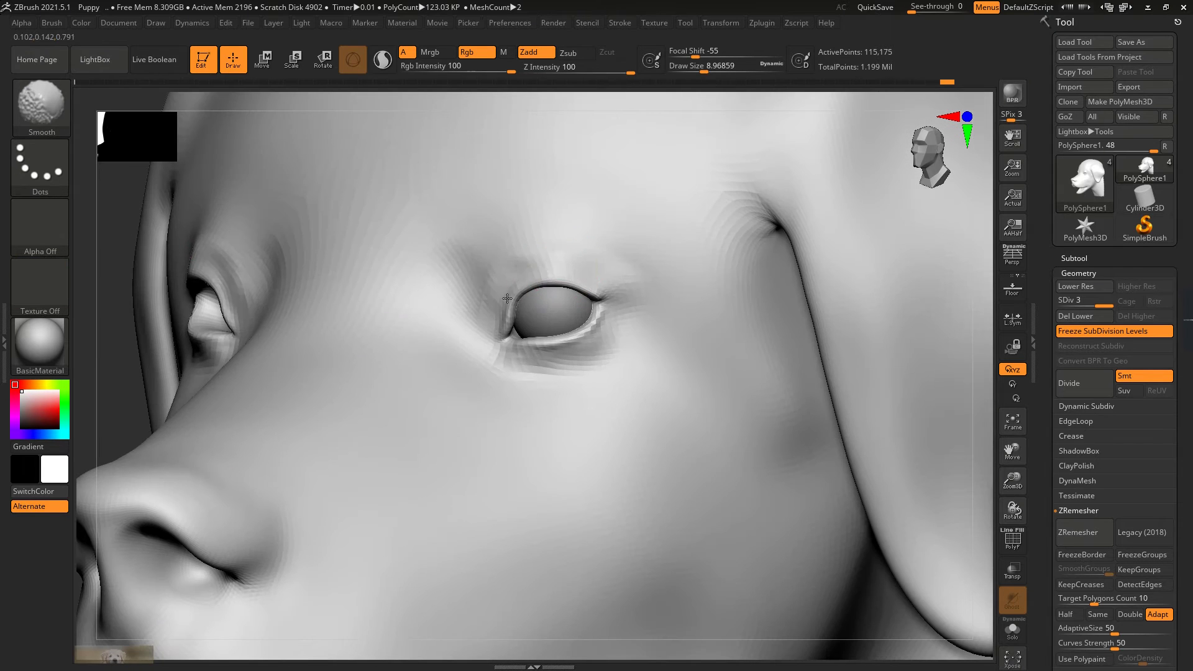
Step: Enlarge the brush to about 14 and step up to subdivision level 4
right_click_drag(519, 341, 782, 314, "ctrl")
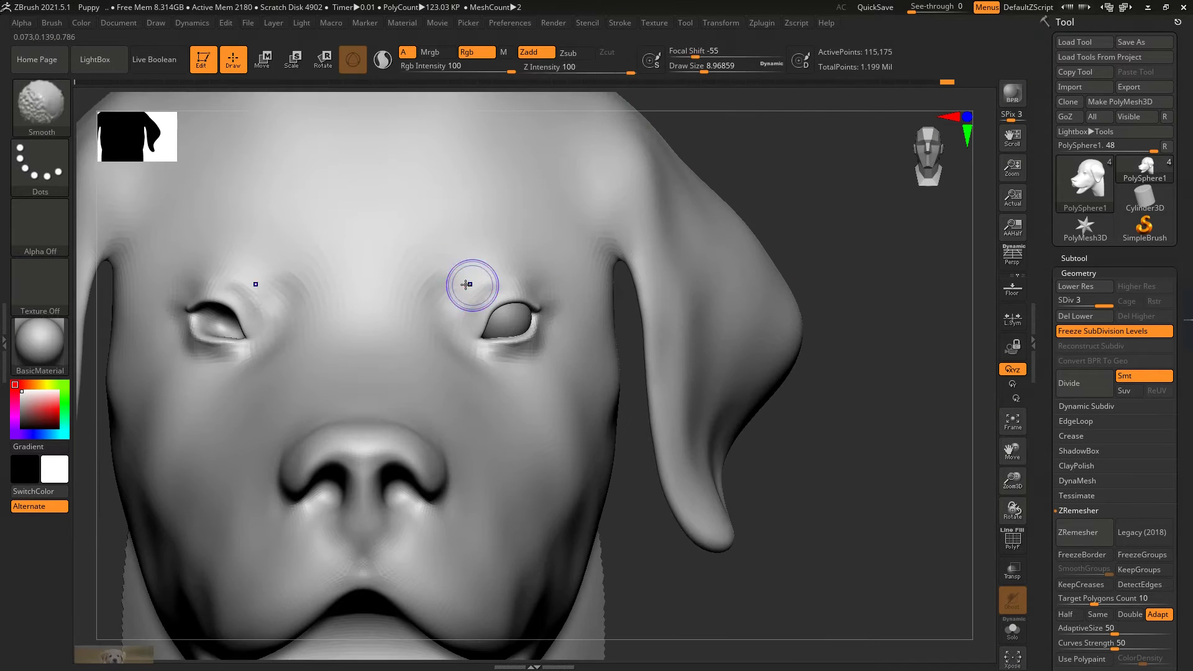
key("]")
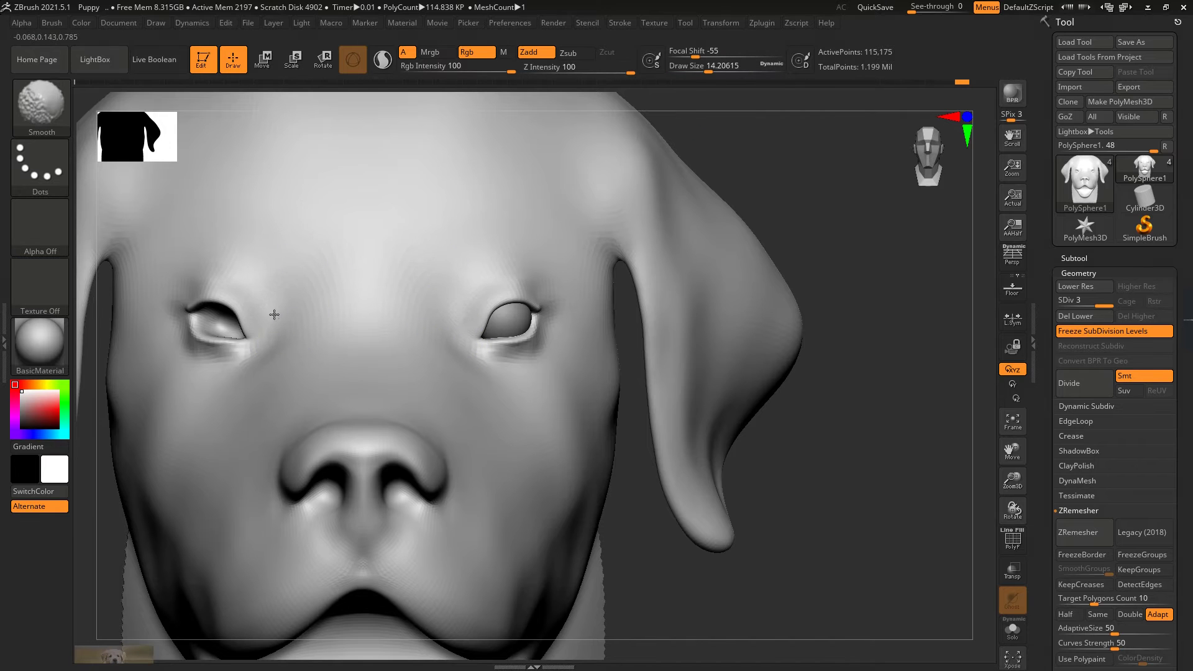
mouse_move(897, 356)
right_mouse_down("ctrl")
mouse_move(634, 197)
mouse_move(677, 328)
right_mouse_up("ctrl")
key("ctrl+d")
Step: Smooth the lower eyelid from a frontal close-up of the eyes
left_click_drag(255, 202, 487, 511, "ctrl+shift")
mouse_move(705, 180)
right_mouse_down("ctrl")
mouse_move(759, 346)
mouse_move(795, 397)
right_mouse_up("ctrl")
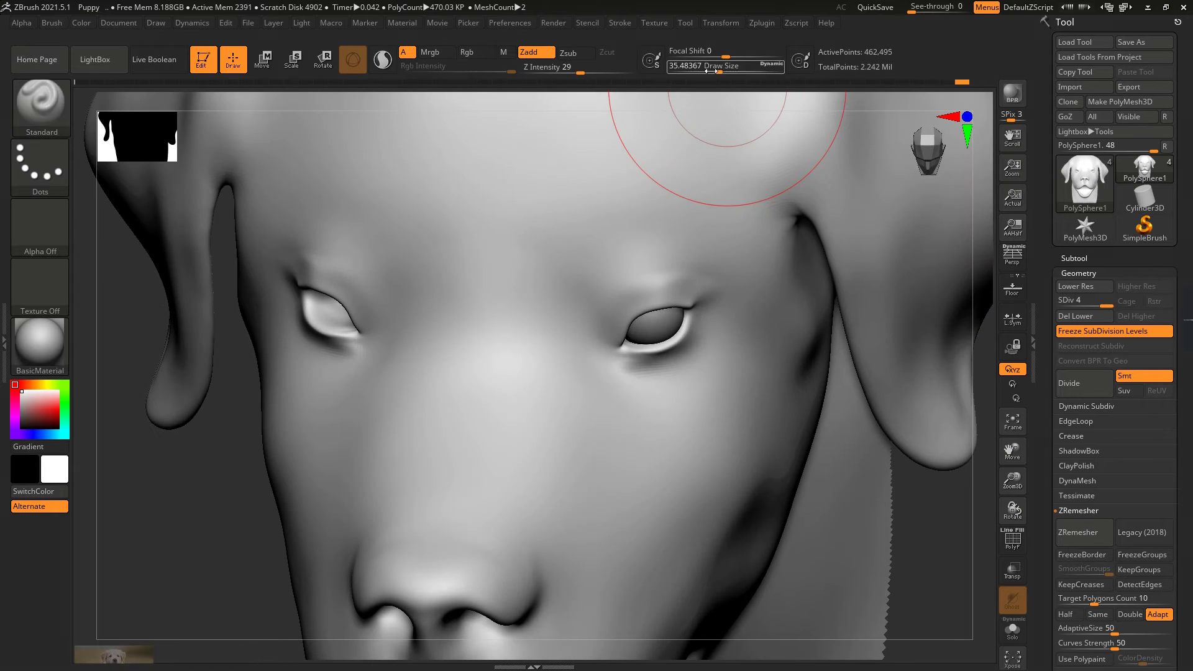
mouse_move(631, 367)
right_mouse_down()
mouse_move(620, 357)
mouse_move(700, 87)
right_mouse_up()
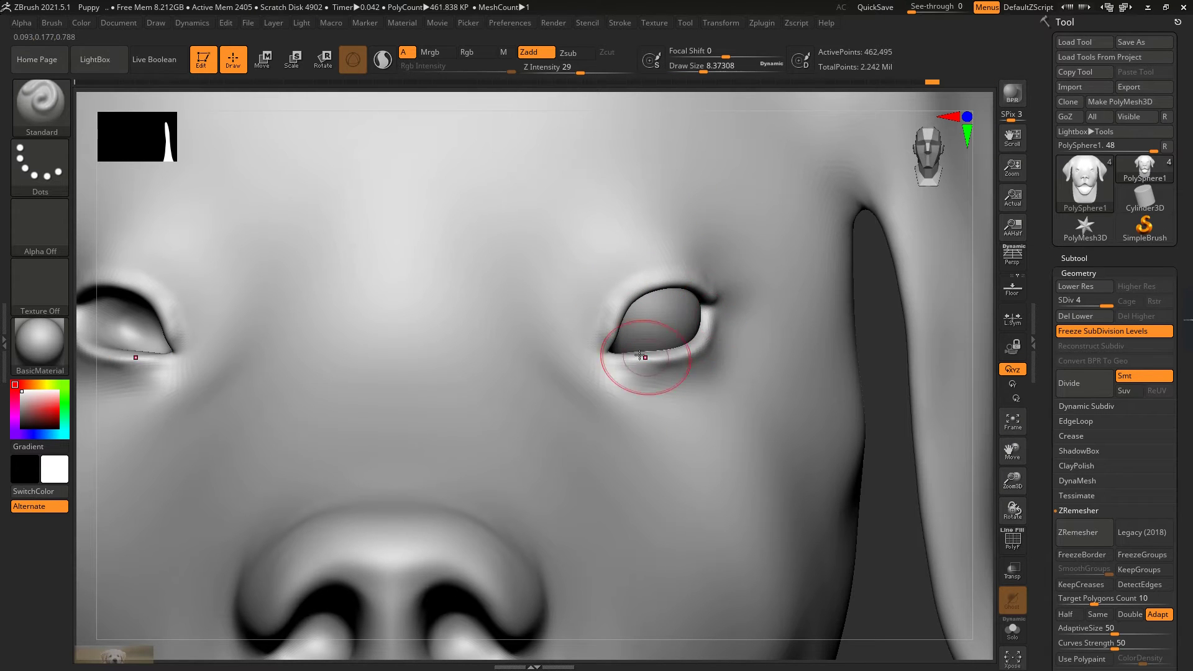
left_click_drag(640, 355, 677, 349, "shift")
Step: Set the brush to size about 37 with intensity 24
right_click_drag(702, 284, 826, 149, "ctrl")
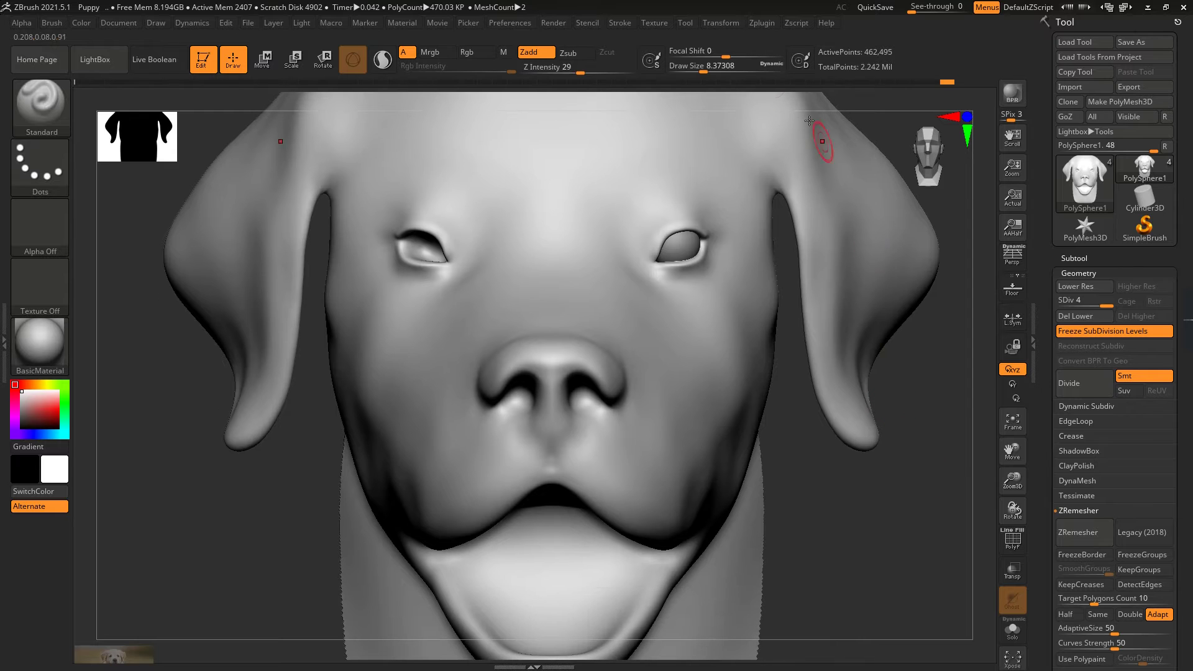
key("s")
left_click_drag(706, 94, 609, 247)
right_click_drag(857, 401, 697, 431)
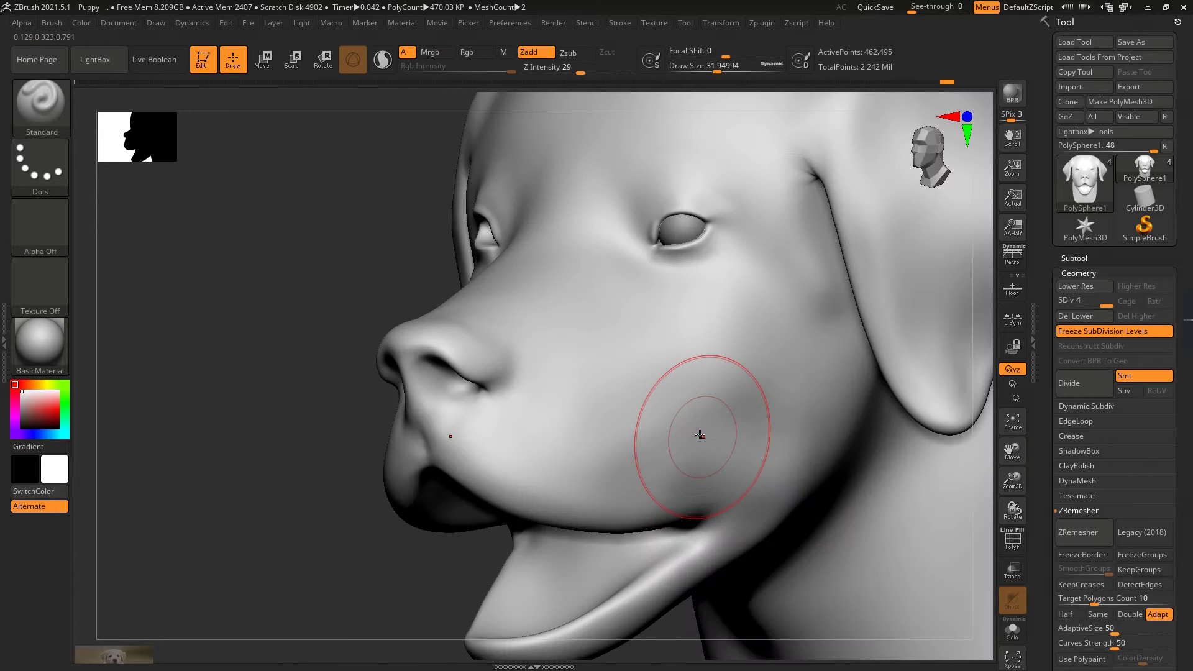
right_click_drag(586, 234, 528, 228)
left_click_drag(580, 73, 563, 72)
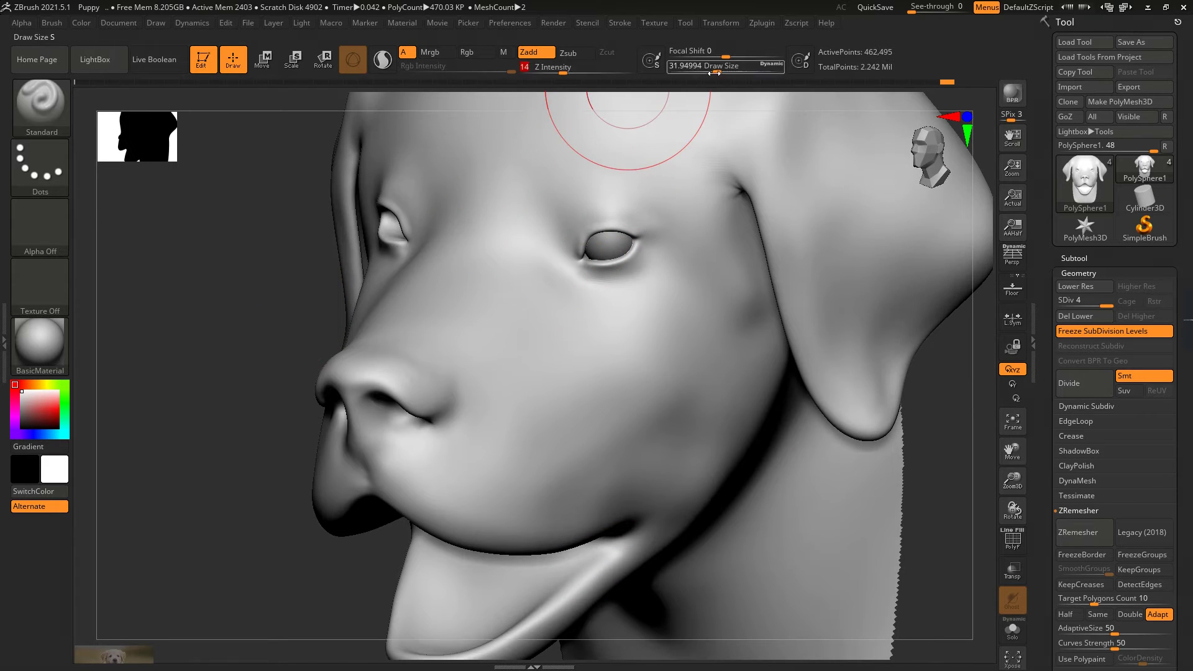
left_click_drag(717, 72, 721, 72)
right_click_drag(248, 289, 466, 346)
left_click_drag(563, 73, 575, 72)
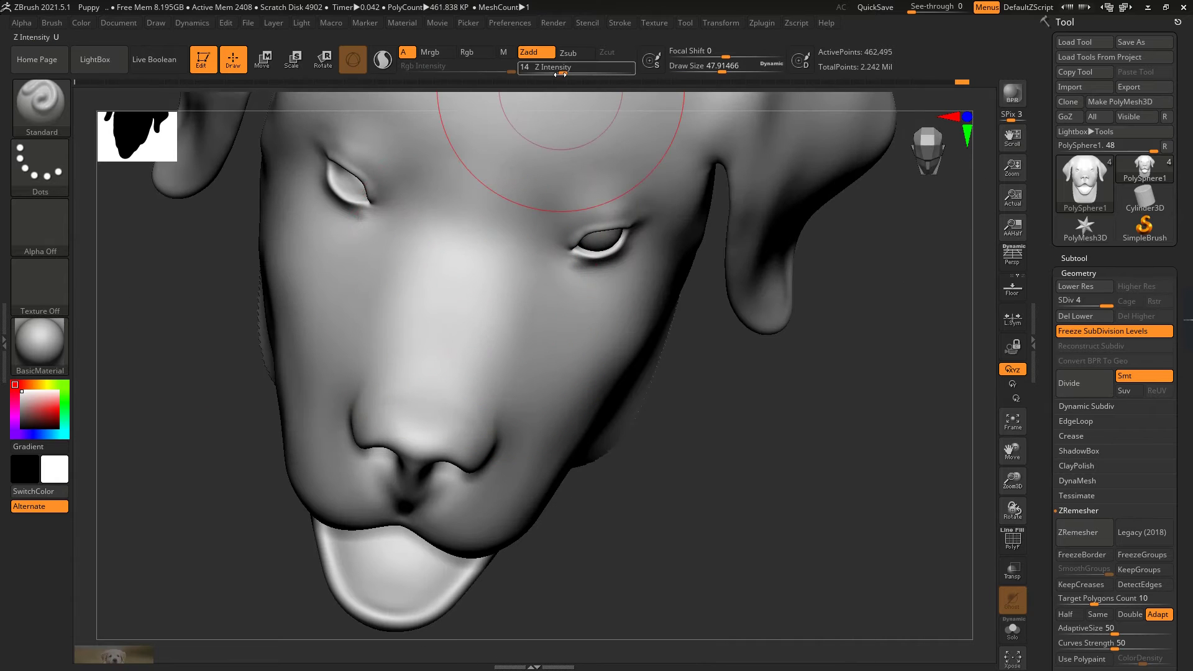
left_click_drag(722, 72, 718, 72)
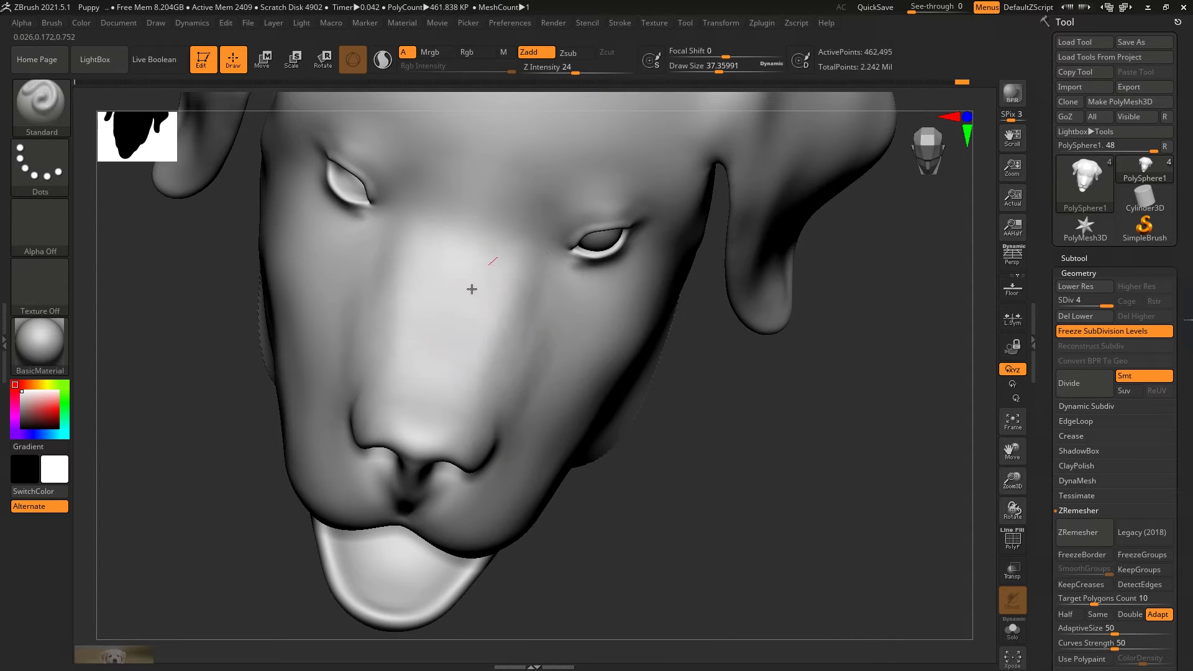
key("ctrl")
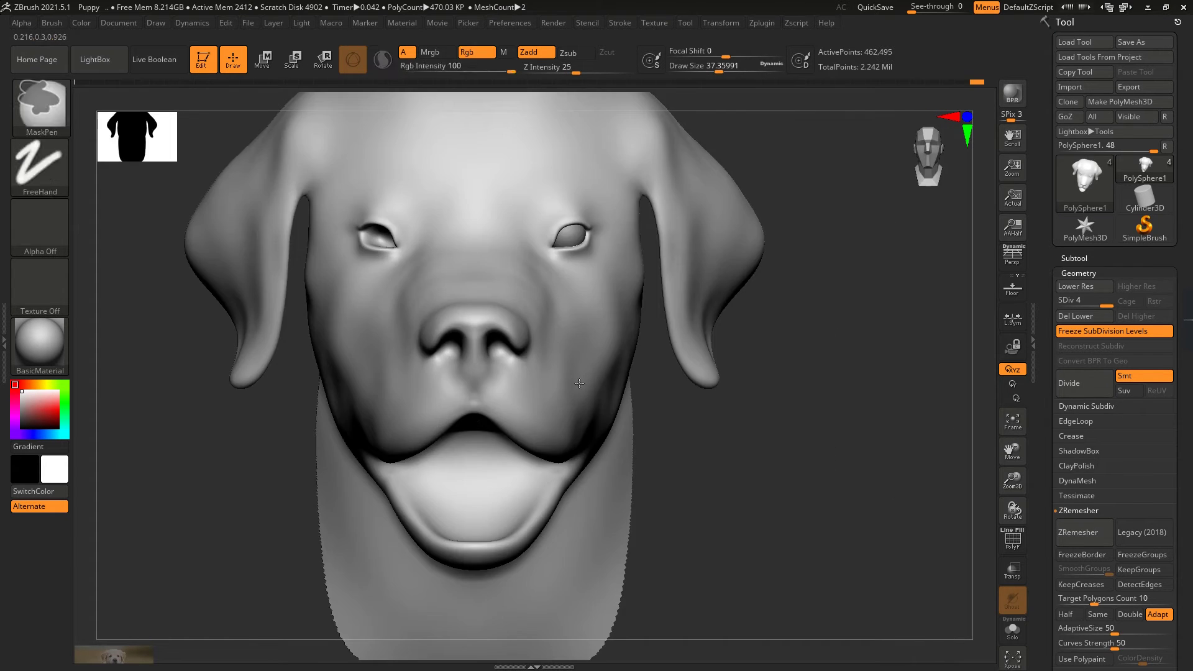
Step: Smooth the cheek, the muzzle surface and the area between the eyes
right_click_drag(628, 279, 532, 274)
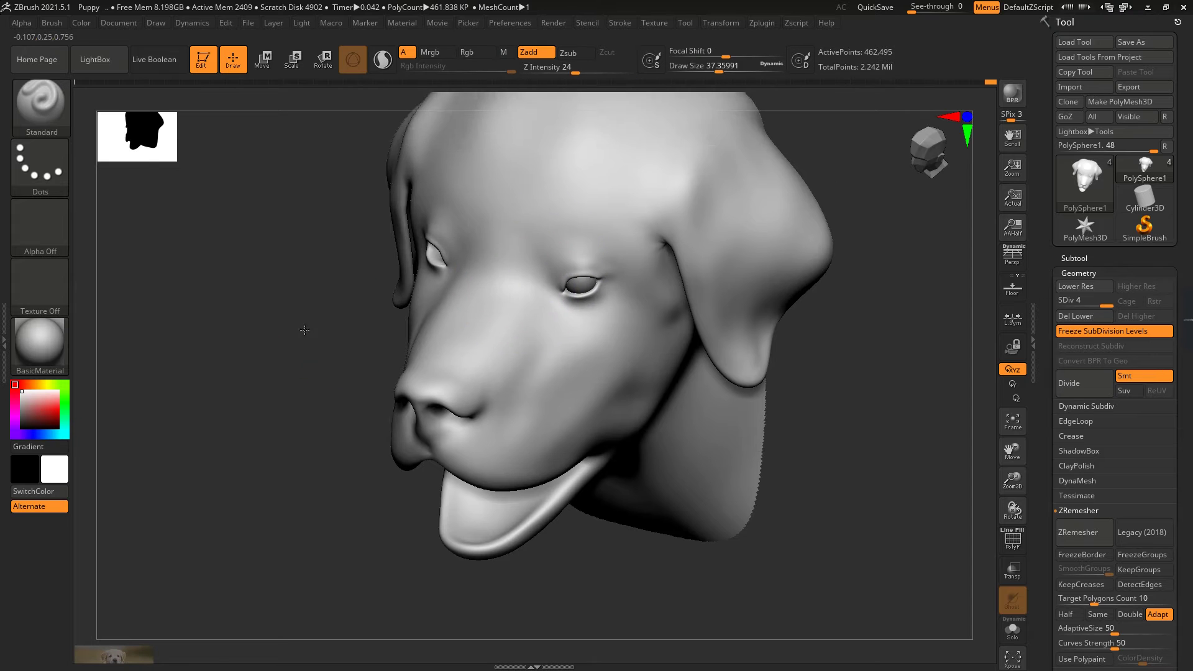
right_click_drag(529, 241, 549, 226)
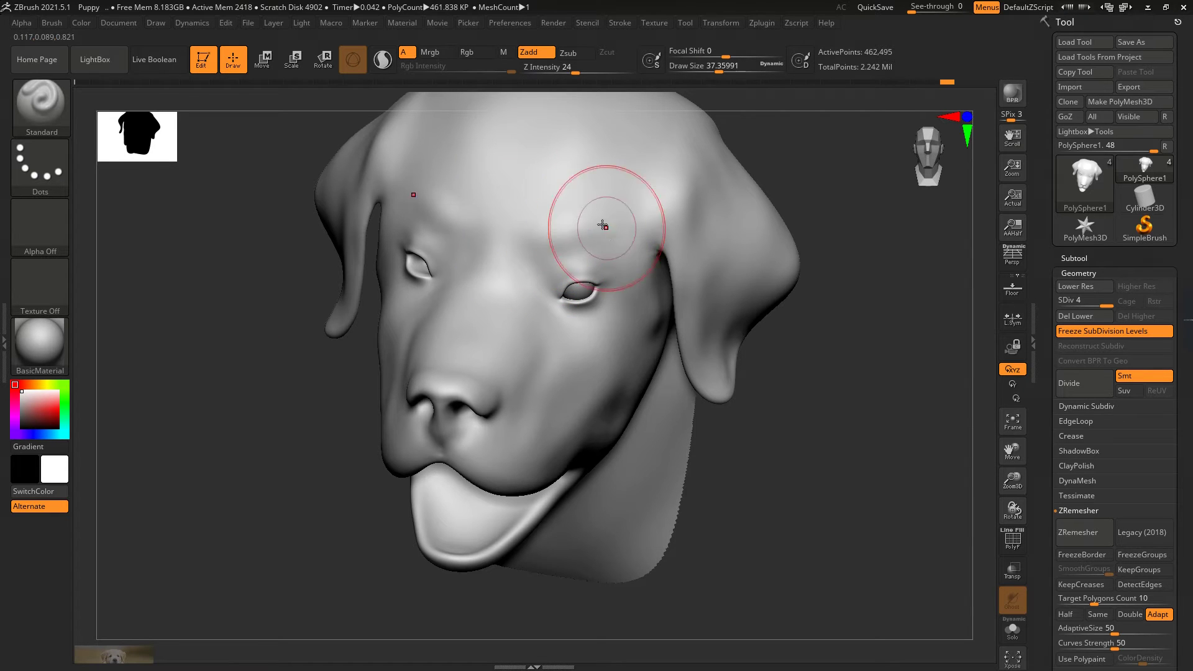
mouse_move(551, 360)
right_mouse_down("shift")
mouse_move(418, 373)
mouse_move(418, 335)
mouse_move(404, 360)
mouse_move(736, 447)
mouse_move(625, 269)
right_mouse_up("shift")
left_click_drag(554, 264, 542, 342, "shift")
right_click_drag(592, 313, 644, 386)
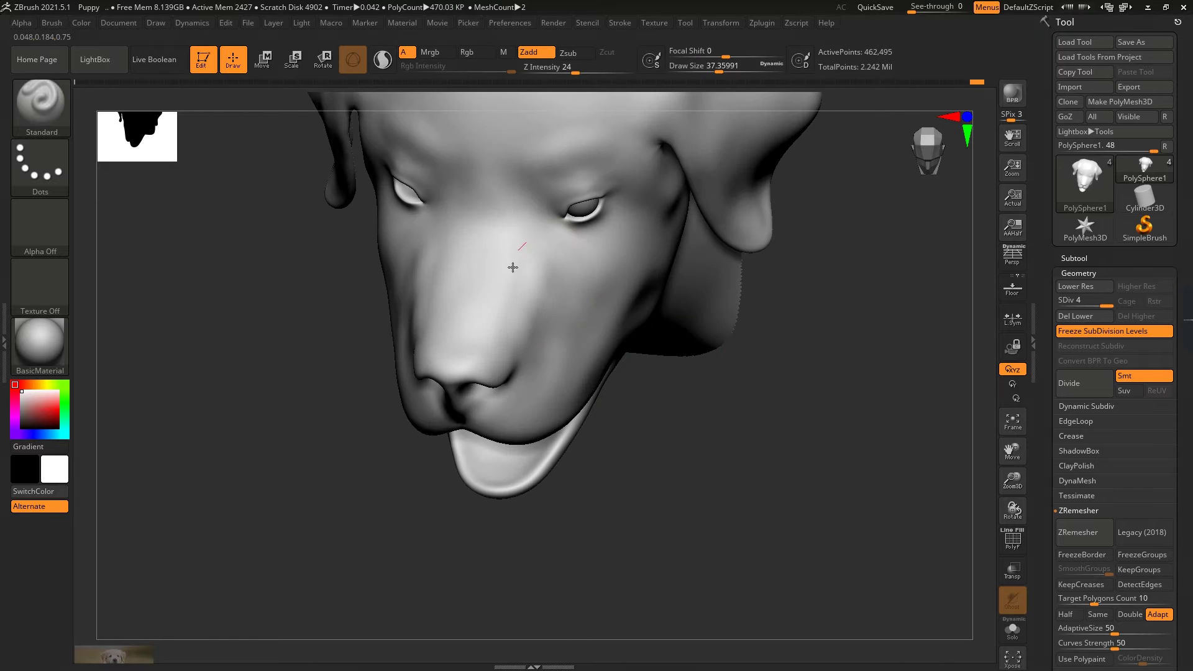
left_click_drag(513, 267, 496, 316, "shift")
mouse_move(535, 241)
left_mouse_down("shift")
mouse_move(529, 210)
mouse_move(500, 202)
mouse_move(528, 192)
mouse_move(495, 226)
left_mouse_up("shift")
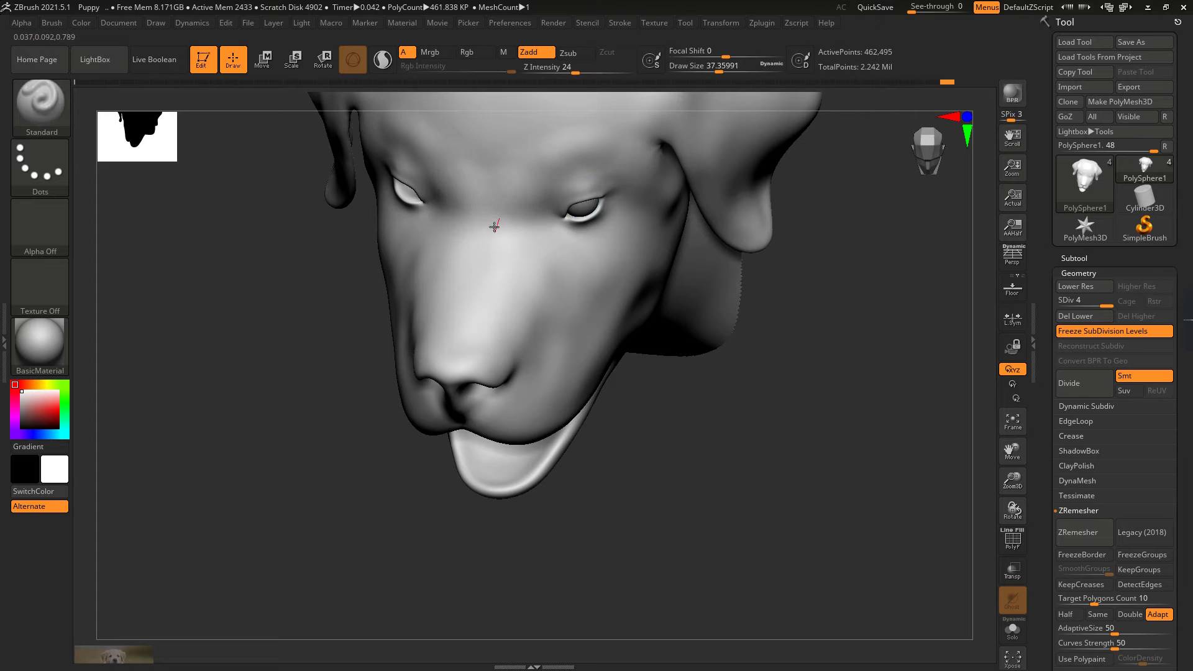
Step: Smooth the crease under the eye from a three-quarter side view
left_click_drag(808, 280, 502, 269, "shift")
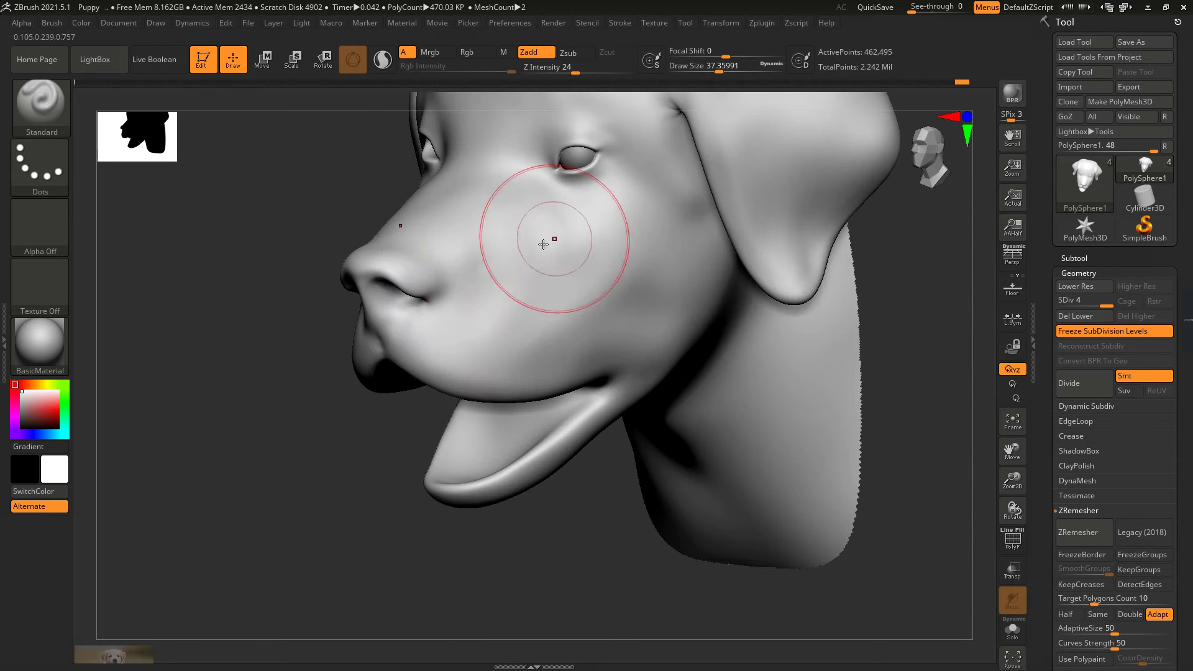
left_click_drag(564, 205, 617, 326, "shift")
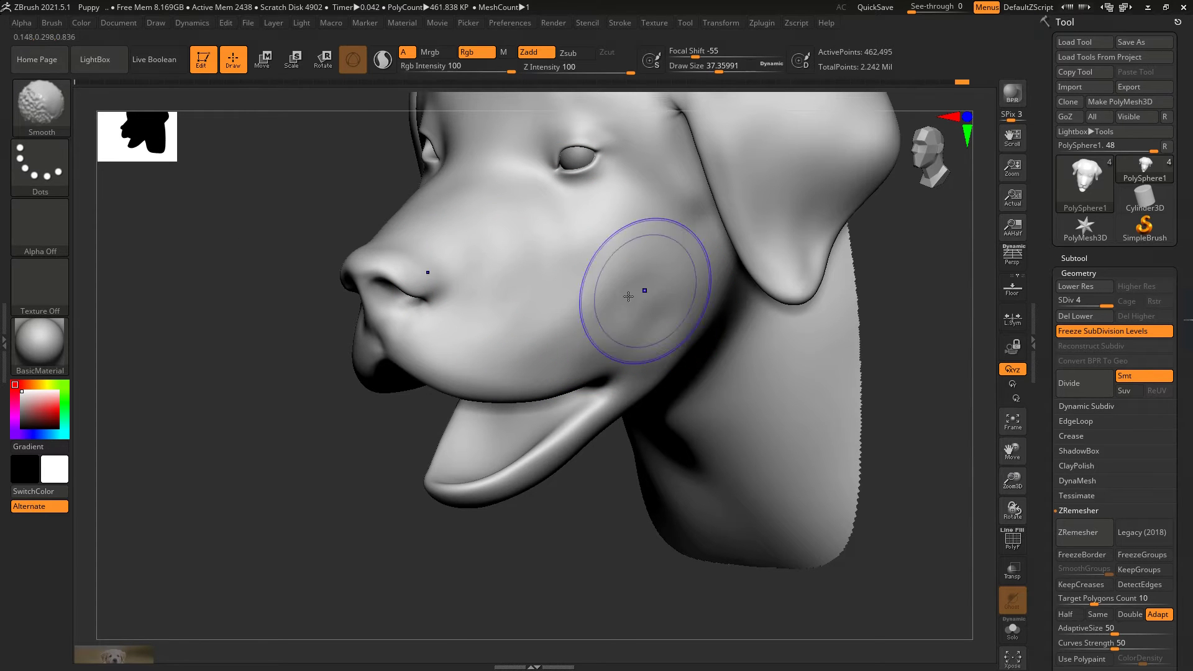
mouse_move(347, 398)
left_mouse_down("shift")
mouse_move(766, 412)
mouse_move(852, 452)
mouse_move(706, 359)
left_mouse_up("shift")
Step: Drop to subdivision level 2 and pick the Move brush at size about 15
left_click_drag(886, 454, 702, 346)
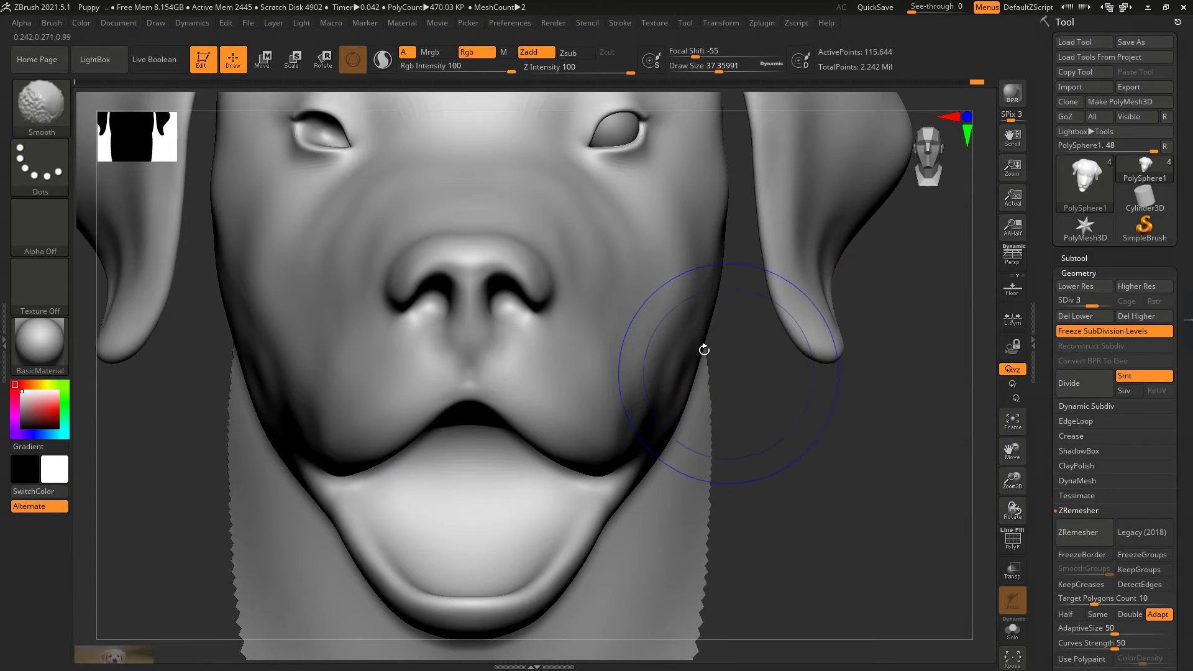
key("shift+d")
key("shift+d")
key("b")
key("m")
key("v")
key("s")
left_click_drag(720, 72, 705, 72)
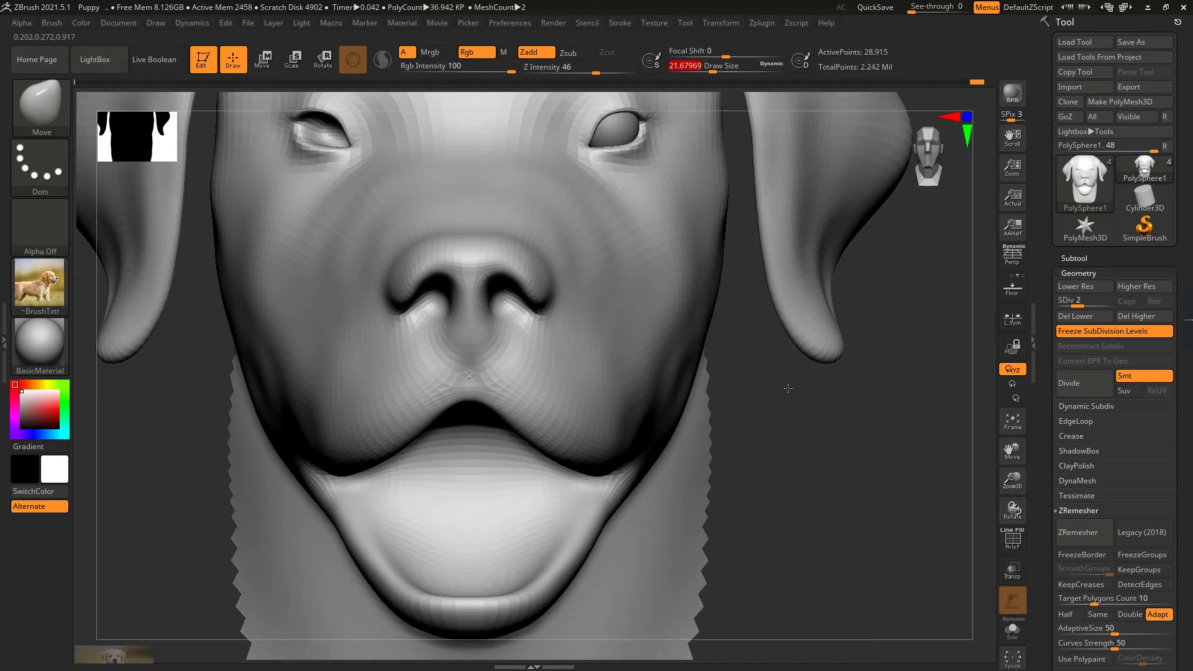
left_click_drag(745, 434, 516, 298, "alt")
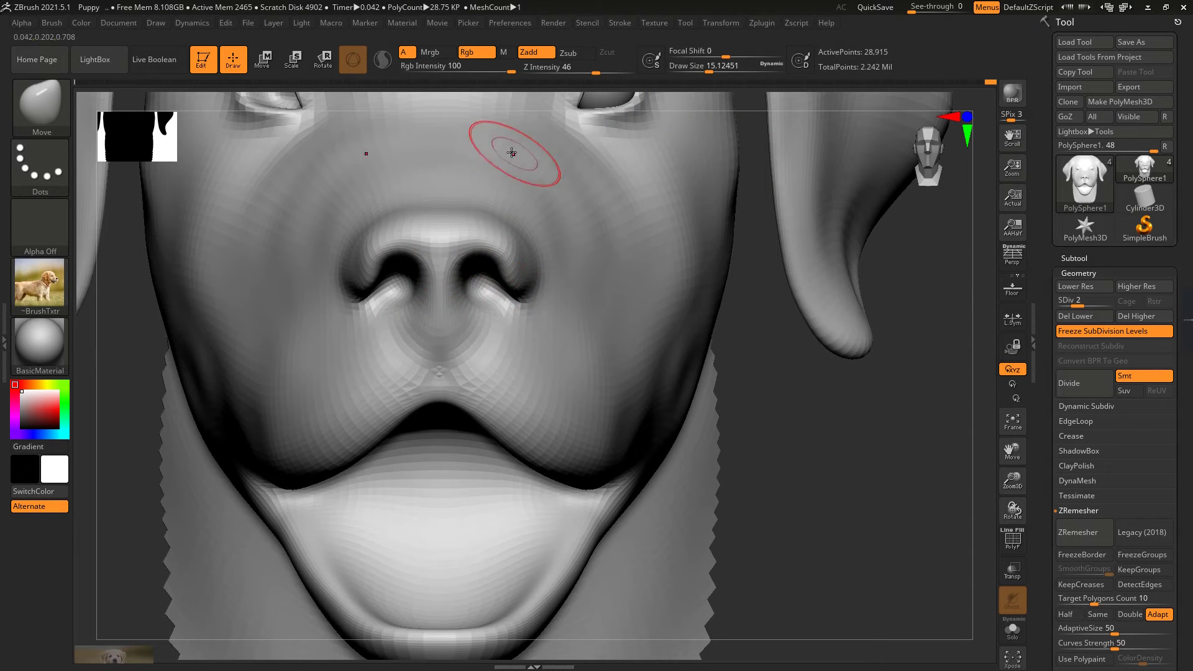
Step: Return to subdivision level 4 with the Standard brush at size about 9
key("d")
key("d")
left_click_drag(708, 72, 703, 72)
right_click_drag(706, 124, 466, 253, "ctrl")
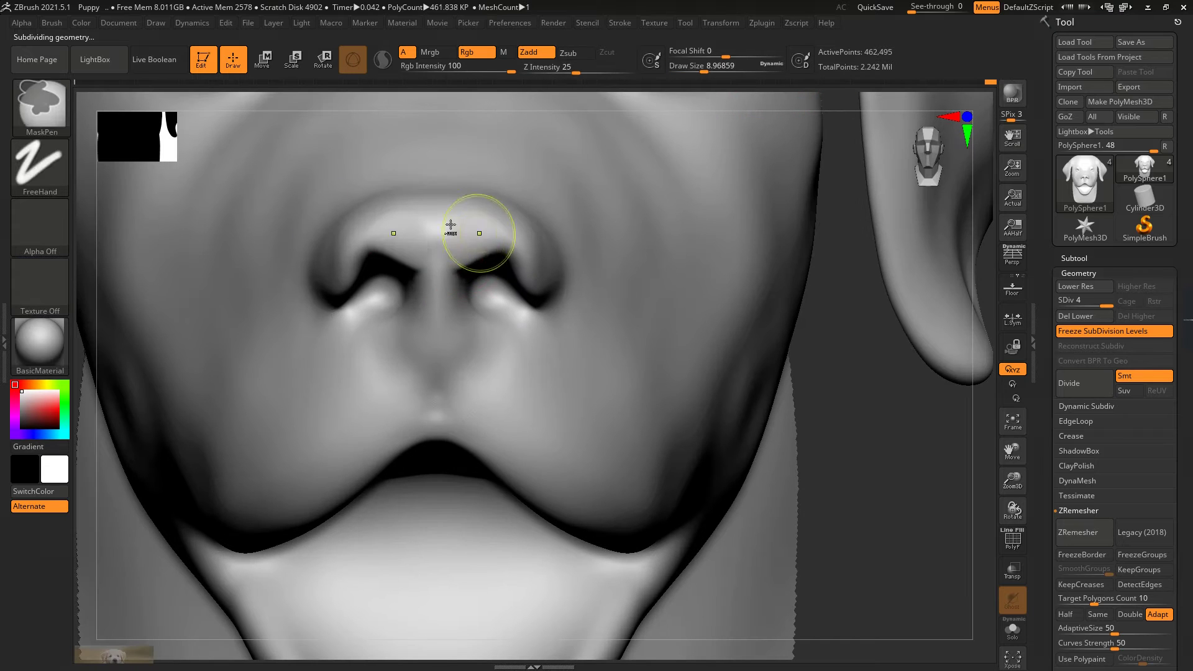
key("b")
key("s")
key("t")
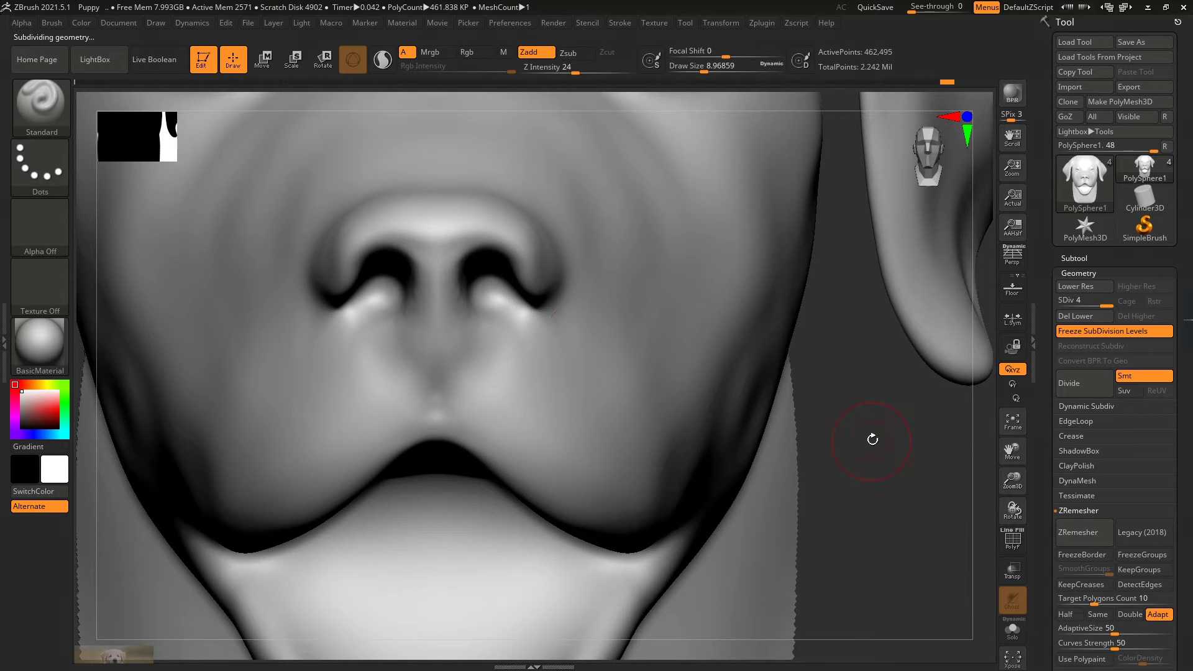
Step: Raise a ridge along the nasal fold, then reshape and smooth the nostril
left_click_drag(872, 439, 433, 265)
left_click_drag(495, 308, 613, 324)
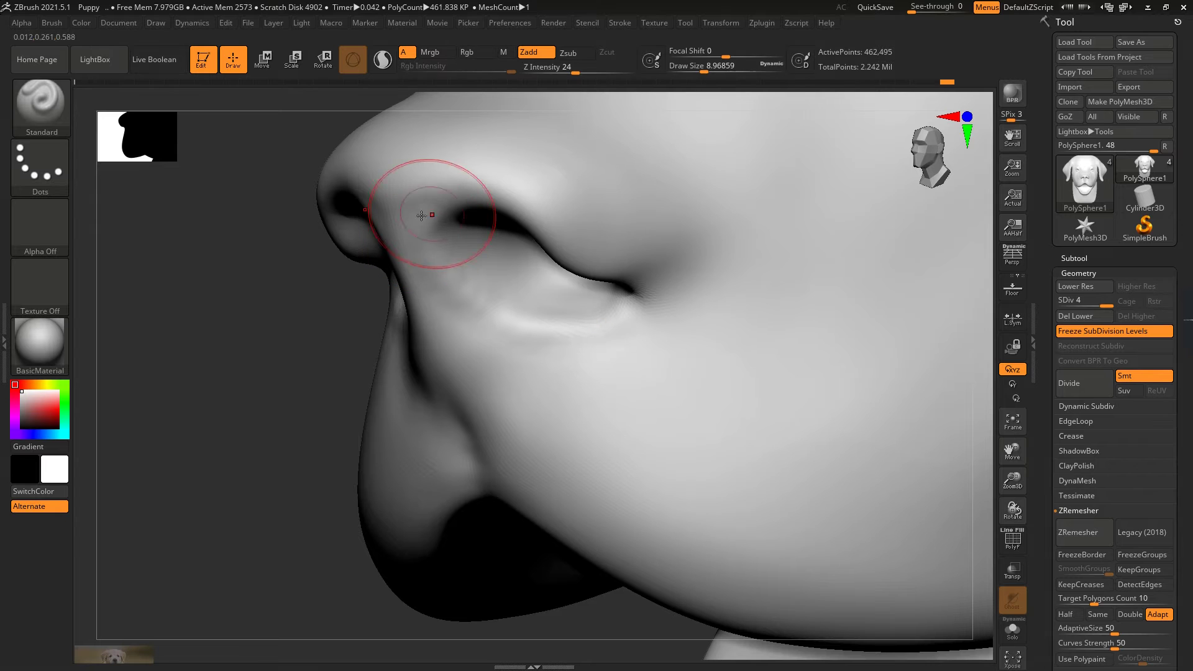
mouse_move(421, 214)
left_mouse_down()
mouse_move(546, 213)
mouse_move(580, 261)
left_mouse_up()
left_click_drag(444, 269, 460, 283)
mouse_move(205, 385)
left_mouse_down()
mouse_move(323, 348)
mouse_move(385, 311)
left_mouse_up()
mouse_move(448, 200)
left_mouse_down()
mouse_move(468, 293)
mouse_move(372, 335)
left_mouse_up()
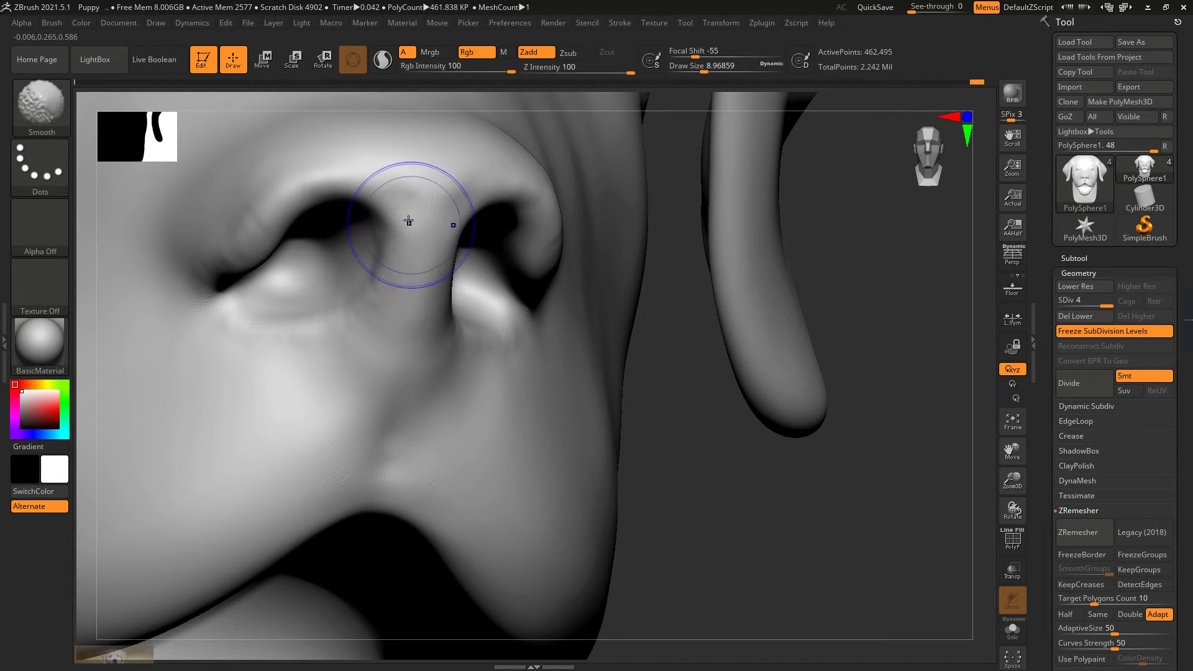
left_click_drag(409, 221, 266, 341, "shift")
Step: Build up the lower nostril rim at brush size 5.5 and smooth the crease beside it
mouse_move(683, 497)
left_mouse_down()
mouse_move(759, 468)
mouse_move(421, 104)
mouse_move(652, 253)
left_mouse_up()
key("bracketleft")
key("bracketleft")
key("bracketleft")
left_click_drag(618, 301, 672, 248)
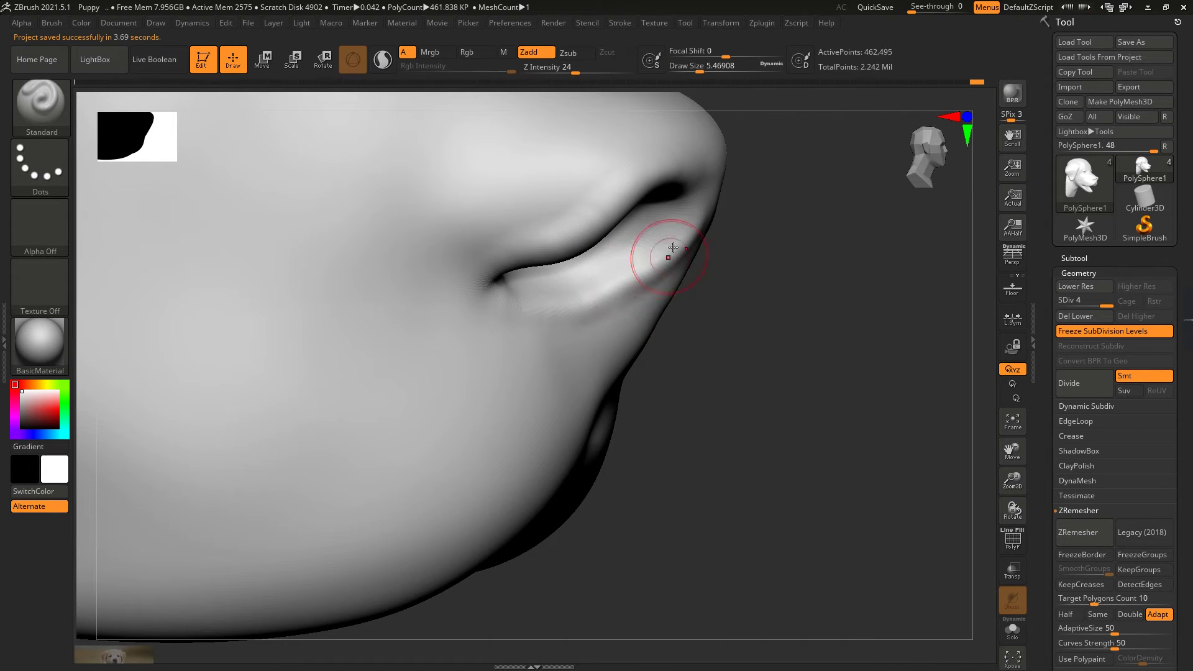
left_click_drag(590, 305, 621, 293)
mouse_move(730, 249)
left_mouse_down()
mouse_move(533, 207)
mouse_move(629, 178)
left_mouse_up()
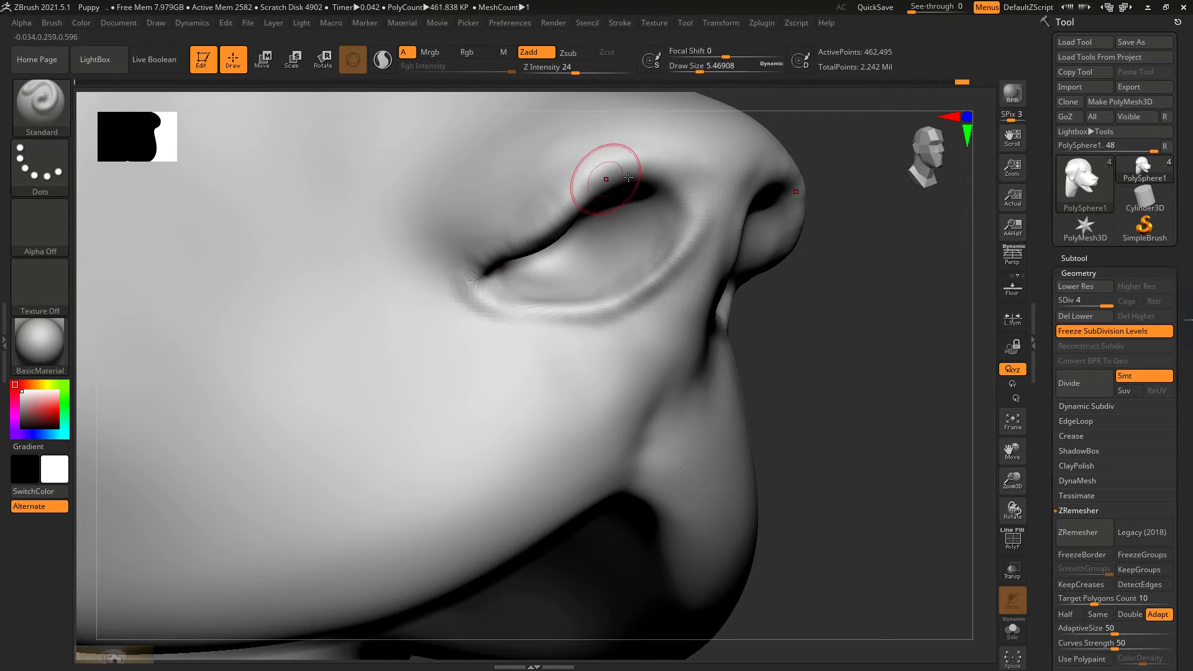
mouse_move(705, 230)
left_mouse_down("shift")
mouse_move(702, 261)
mouse_move(688, 249)
left_mouse_up("shift")
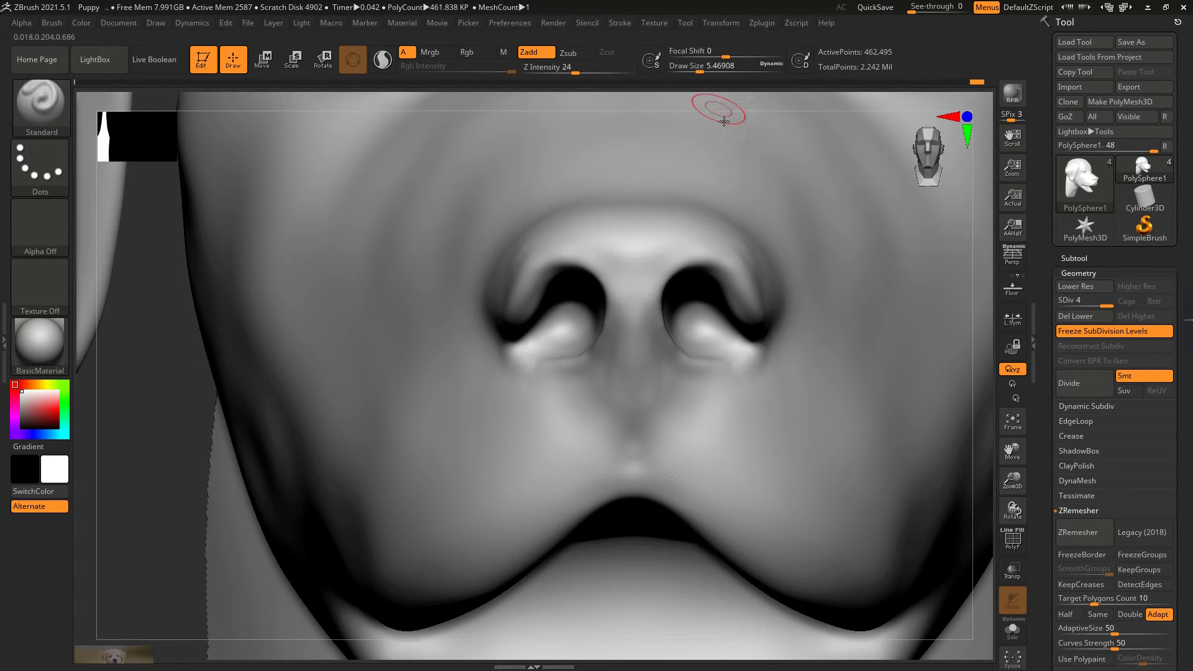
left_click_drag(644, 286, 639, 315)
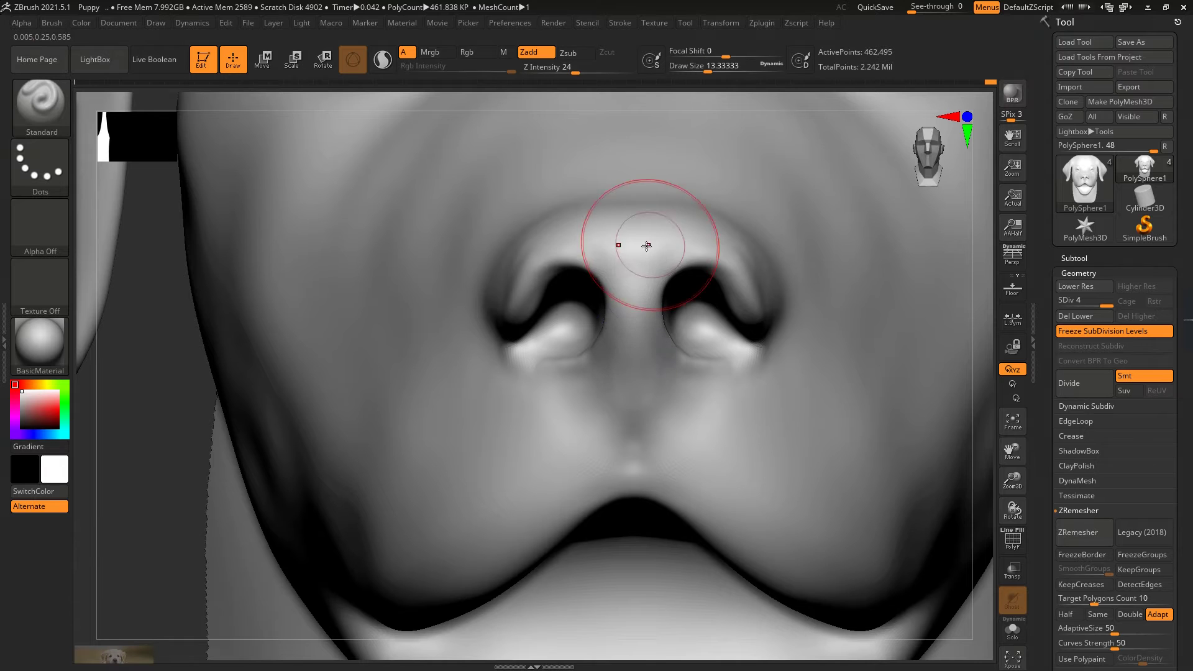
key("ctrl")
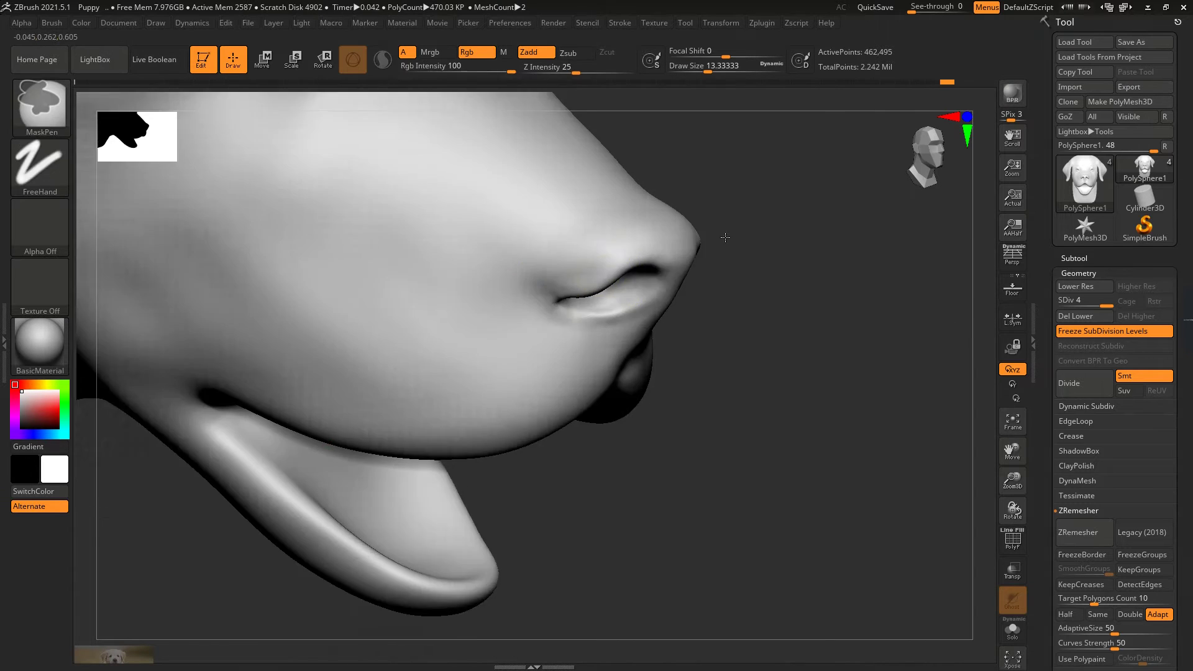
right_click_drag(699, 257, 594, 306, "ctrl")
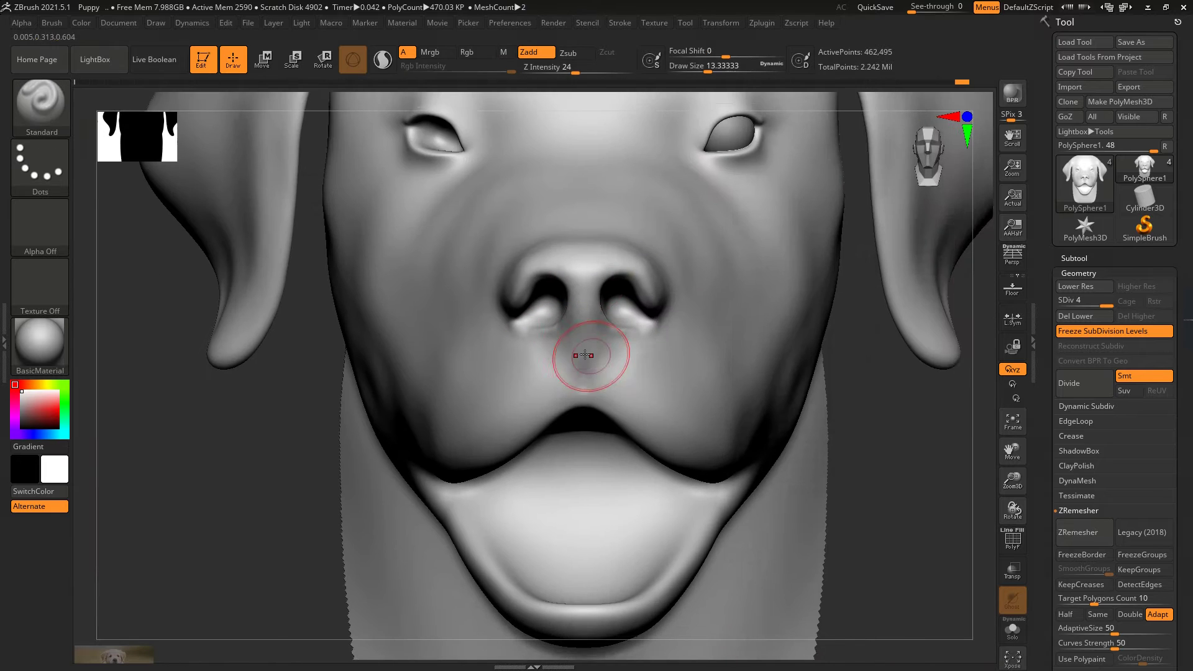
Step: Carve a thin groove below the nose with a slightly smaller DamStandard brush
key("b")
key("d")
key("s")
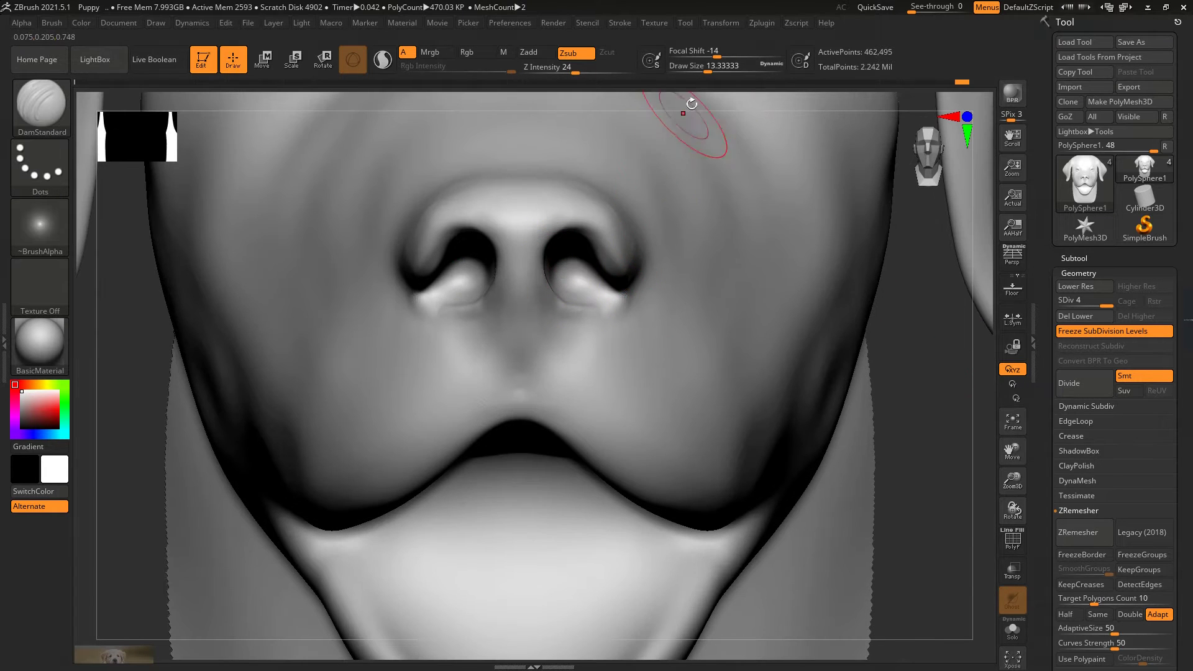
key("bracketleft")
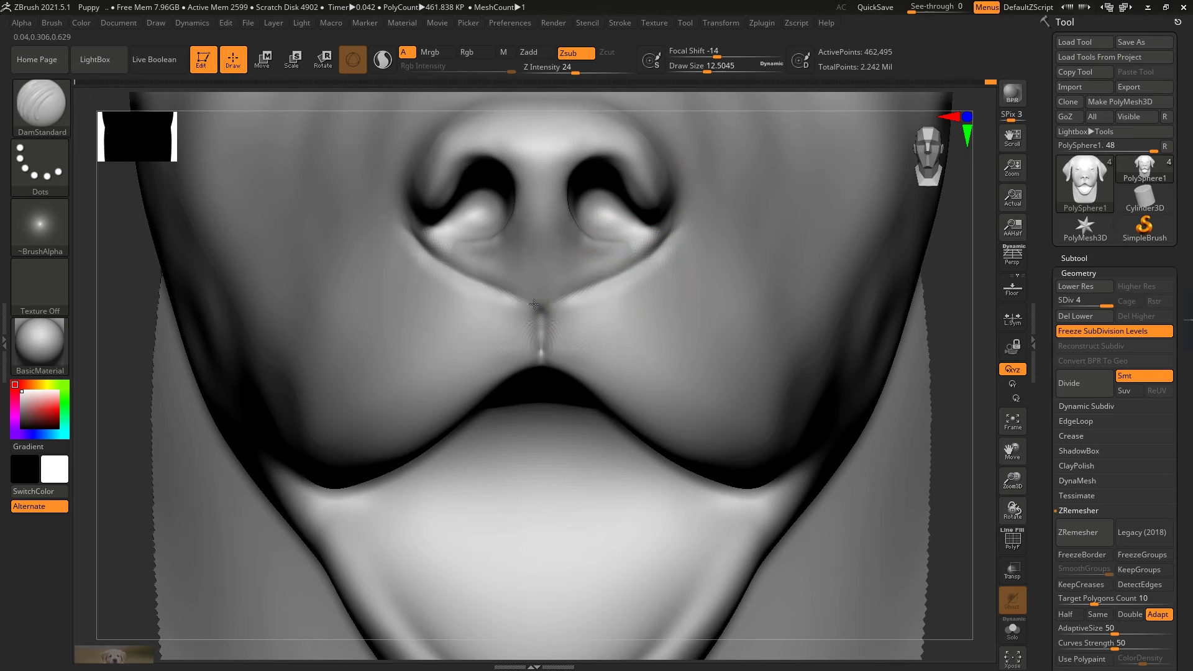
left_click_drag(637, 265, 632, 260)
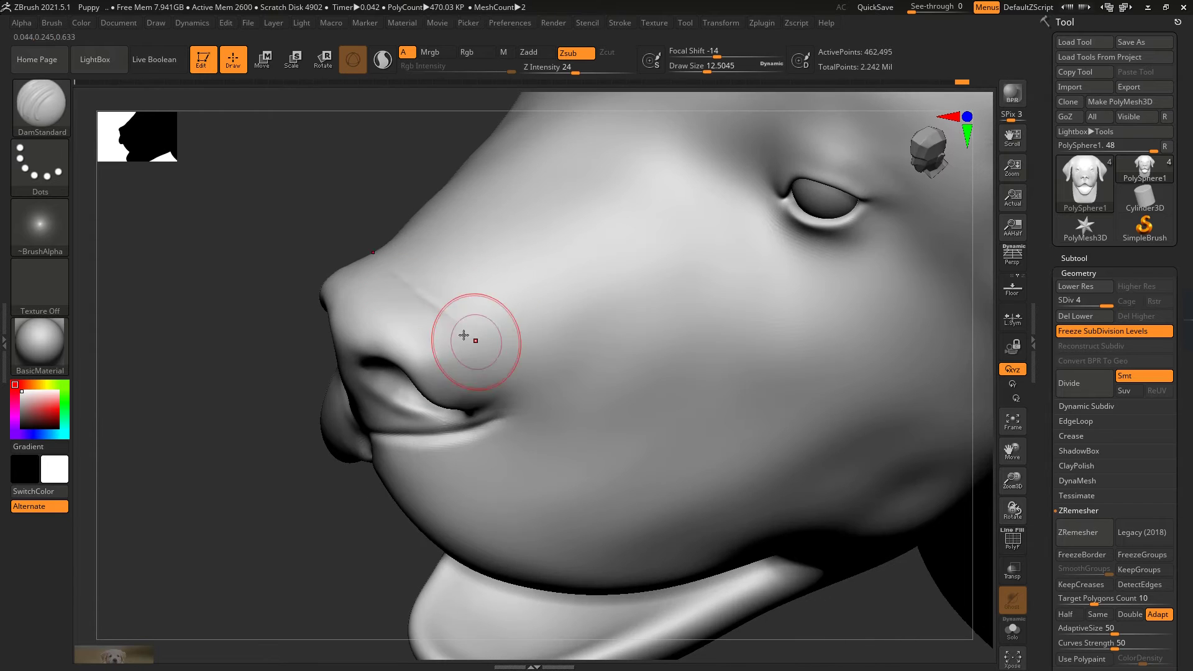
Step: Rotate around the snout to check the new crease from several angles
left_click_drag(315, 454, 448, 296)
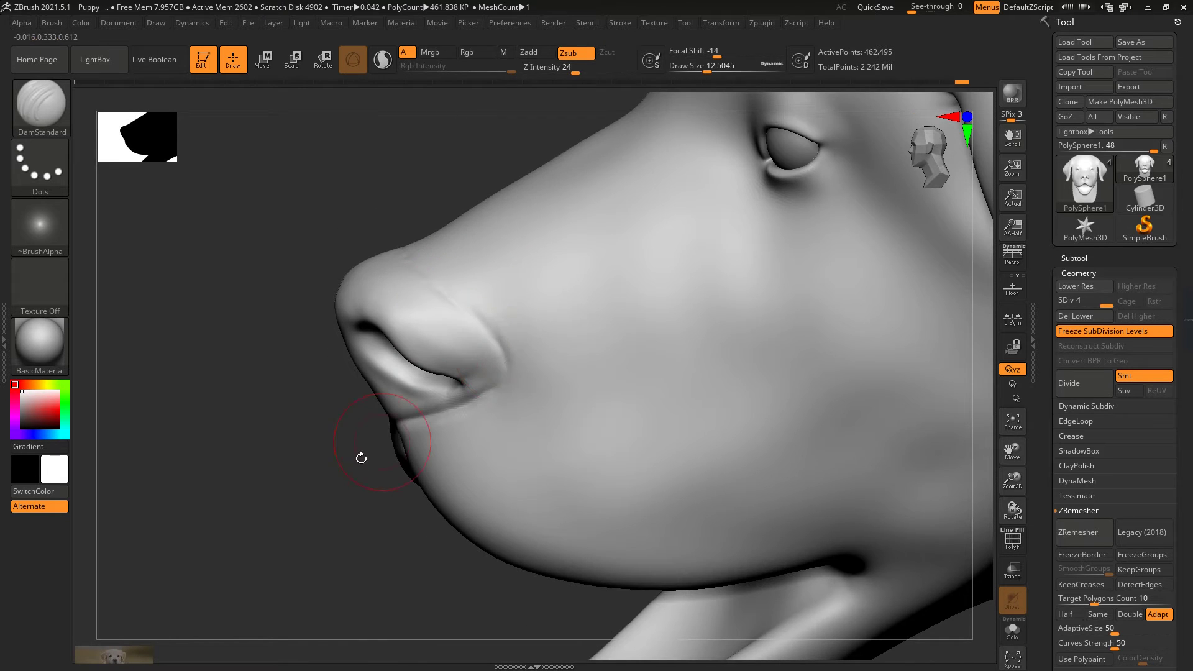
left_click_drag(360, 453, 498, 296)
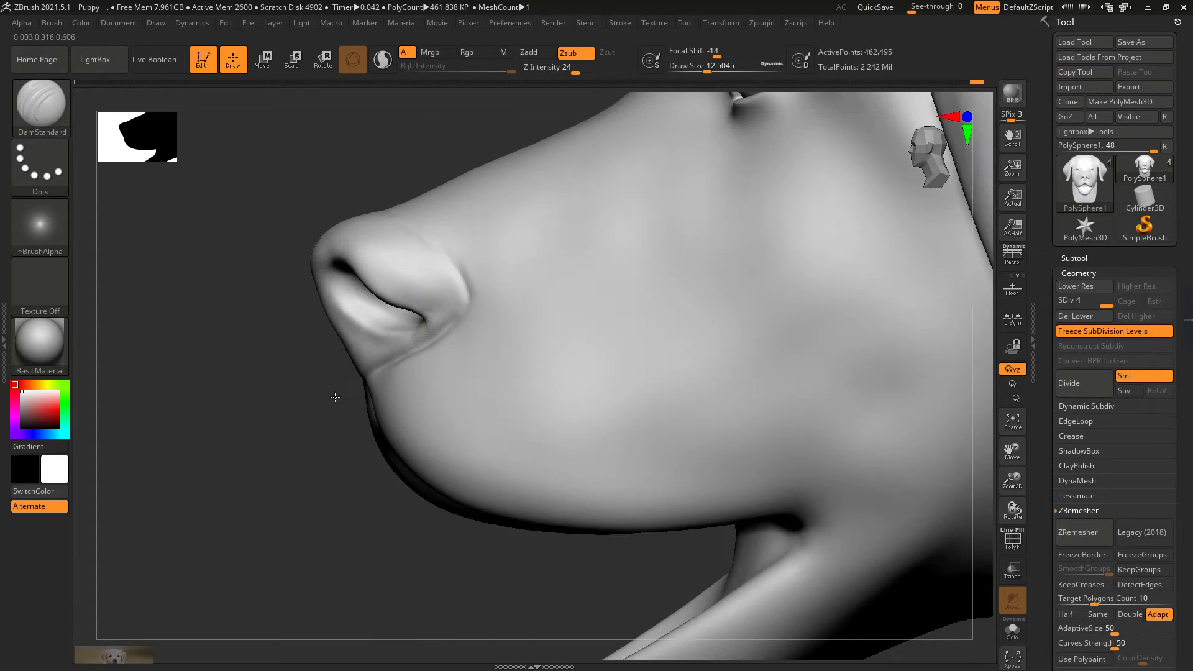
left_click_drag(330, 393, 651, 316)
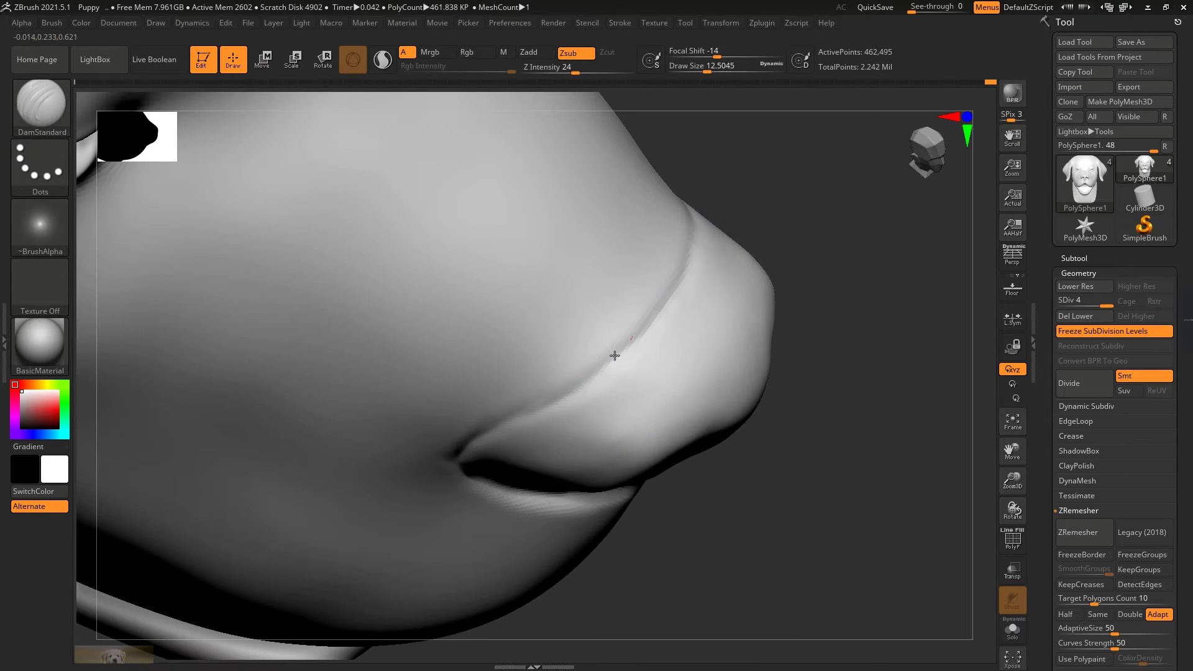
left_click_drag(720, 407, 768, 410)
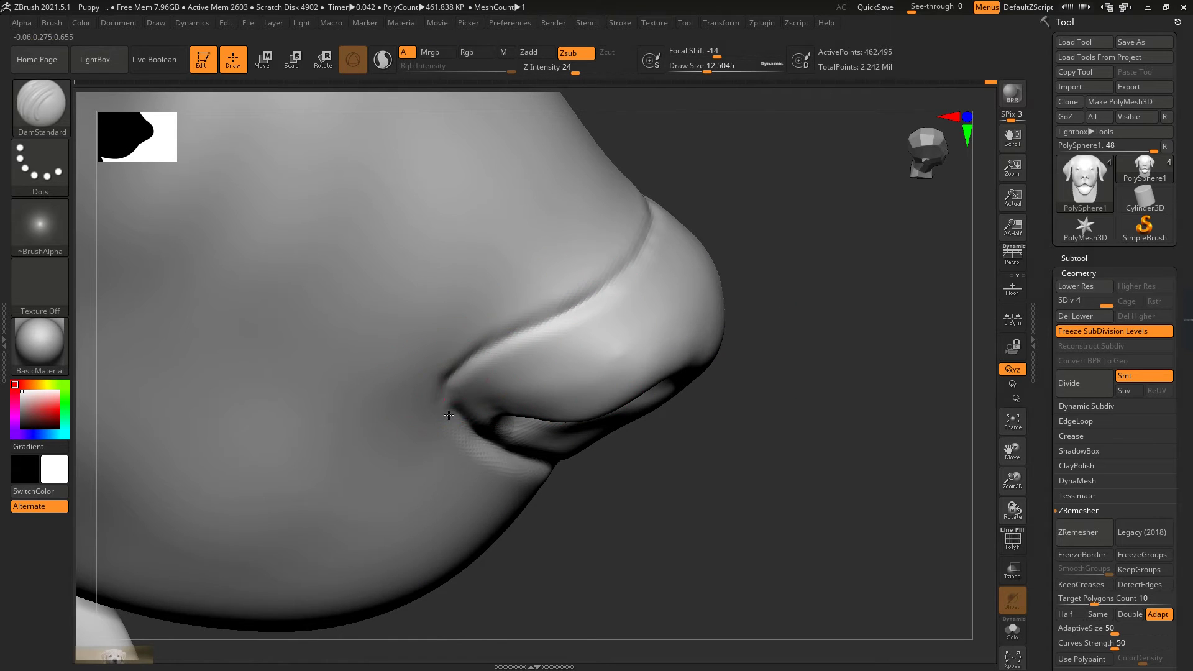
mouse_move(770, 491)
left_mouse_down()
mouse_move(390, 489)
mouse_move(820, 447)
mouse_move(213, 213)
left_mouse_up()
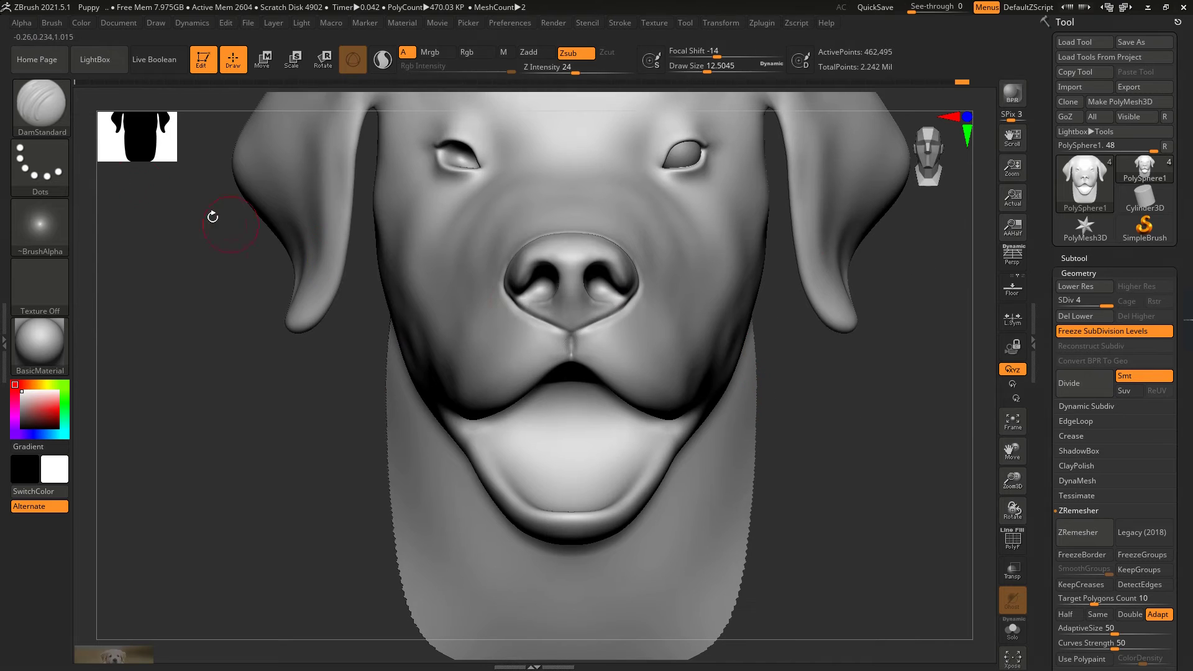
key("ctrl")
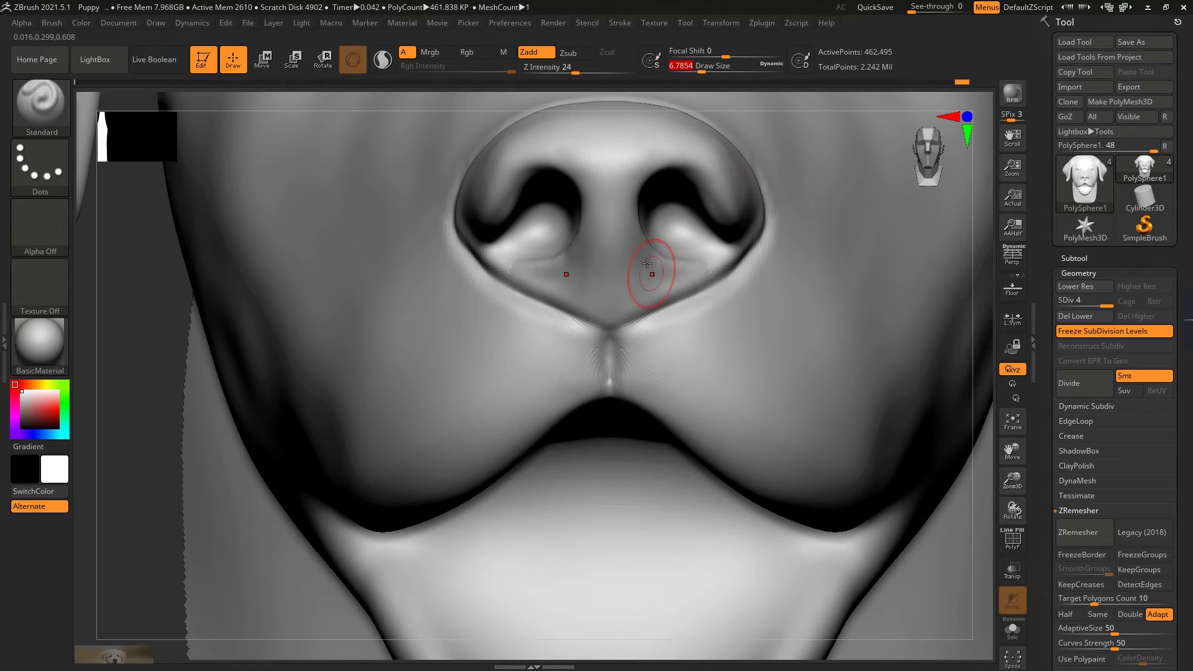
Step: Reshape both nostril bases, smoothing the nose-base wrinkles and the philtrum groove
left_click_drag(575, 299, 644, 296)
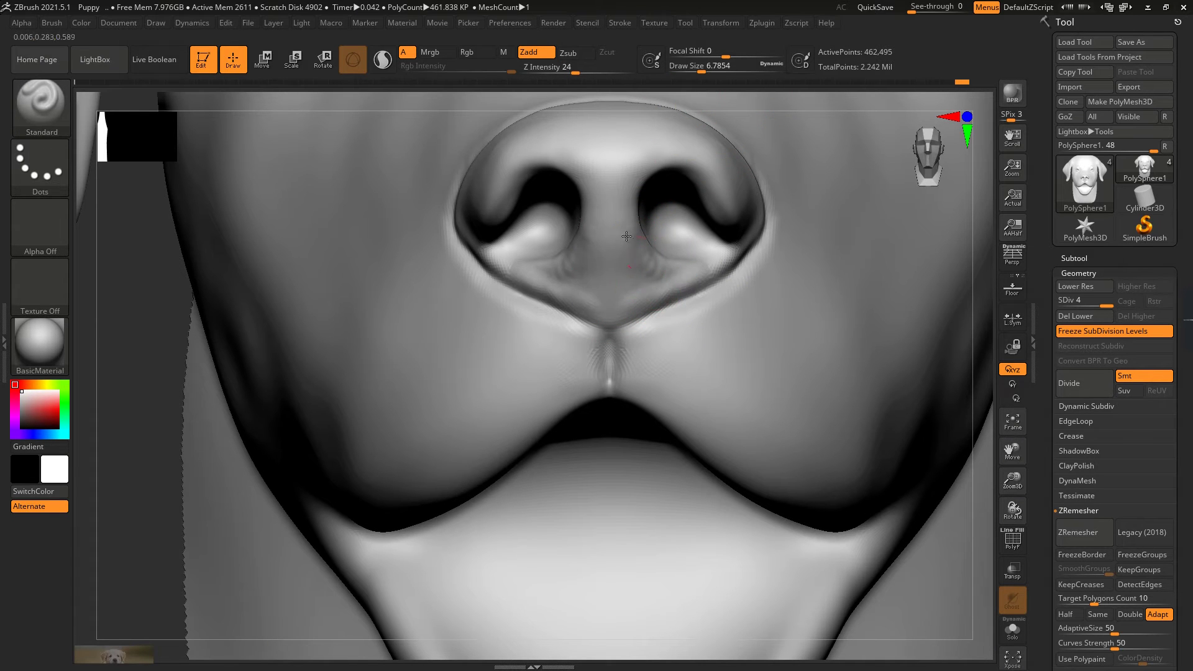
mouse_move(626, 236)
left_mouse_down("shift")
mouse_move(515, 280)
mouse_move(471, 223)
left_mouse_up("shift")
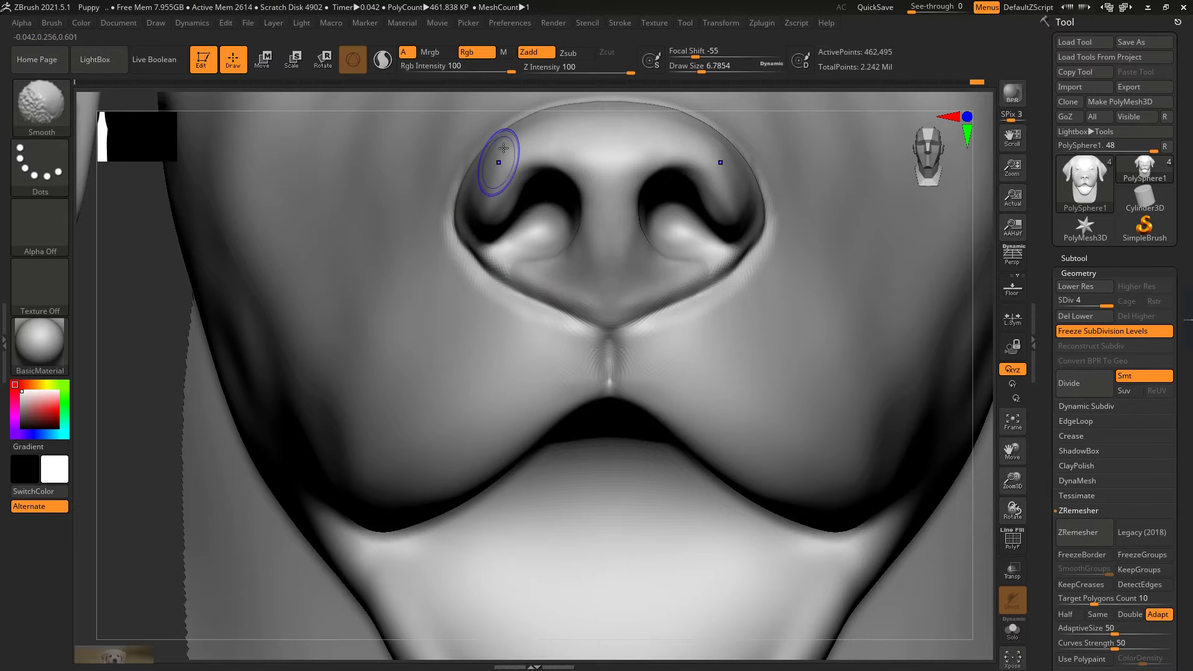
left_click_drag(505, 266, 479, 277)
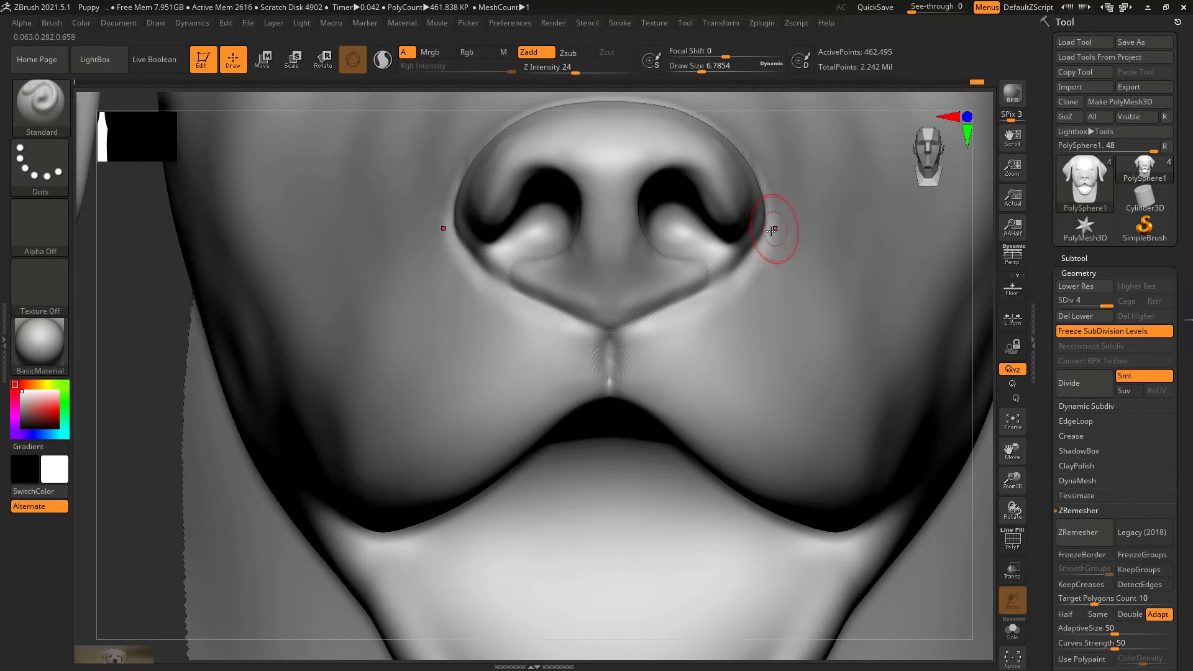
left_click_drag(639, 346, 677, 326, "shift")
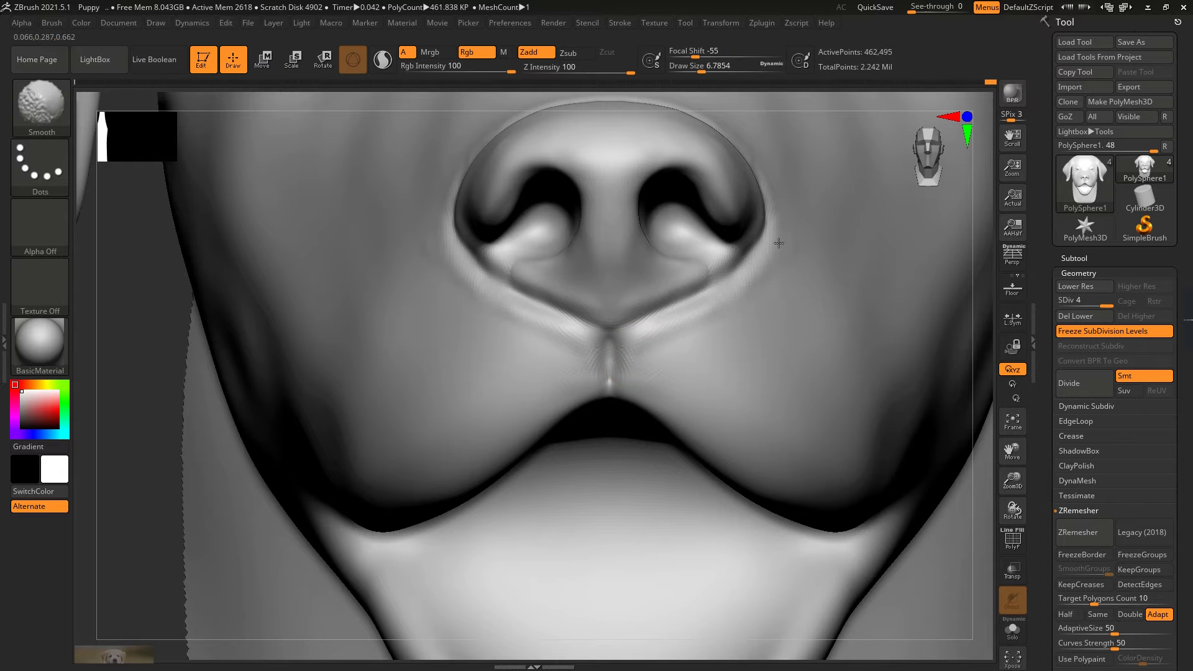
Step: Run a defining stroke along the lower lip and tongue rim from a low angle
key("f")
left_click_drag(495, 426, 614, 128)
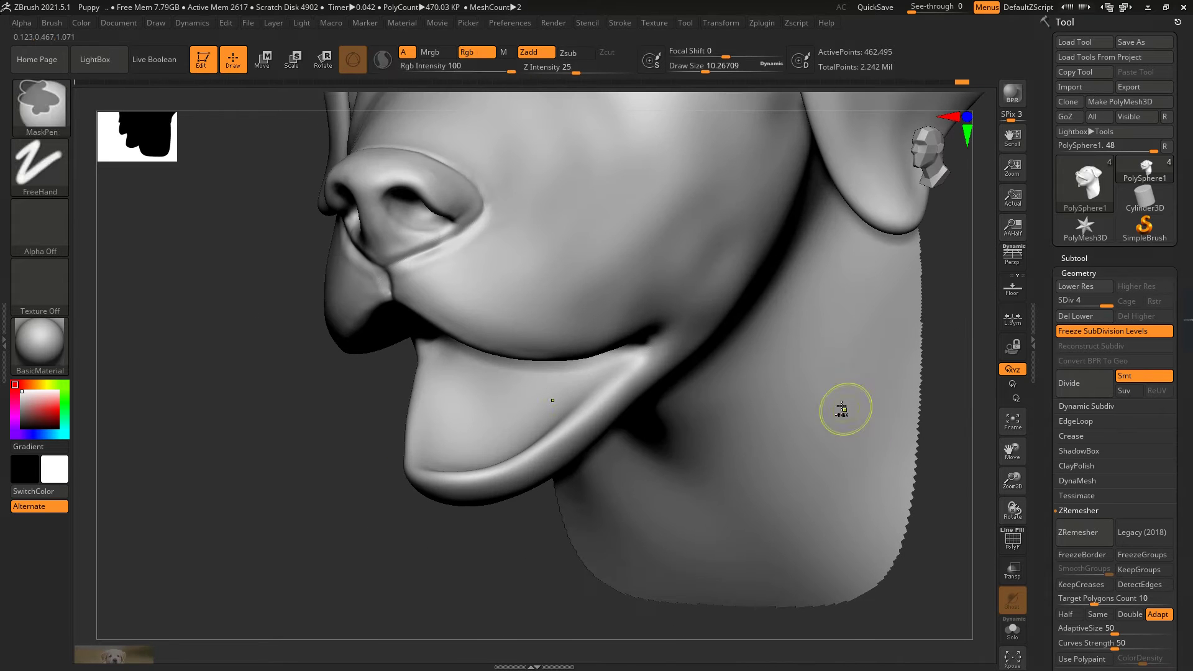
key("ctrl")
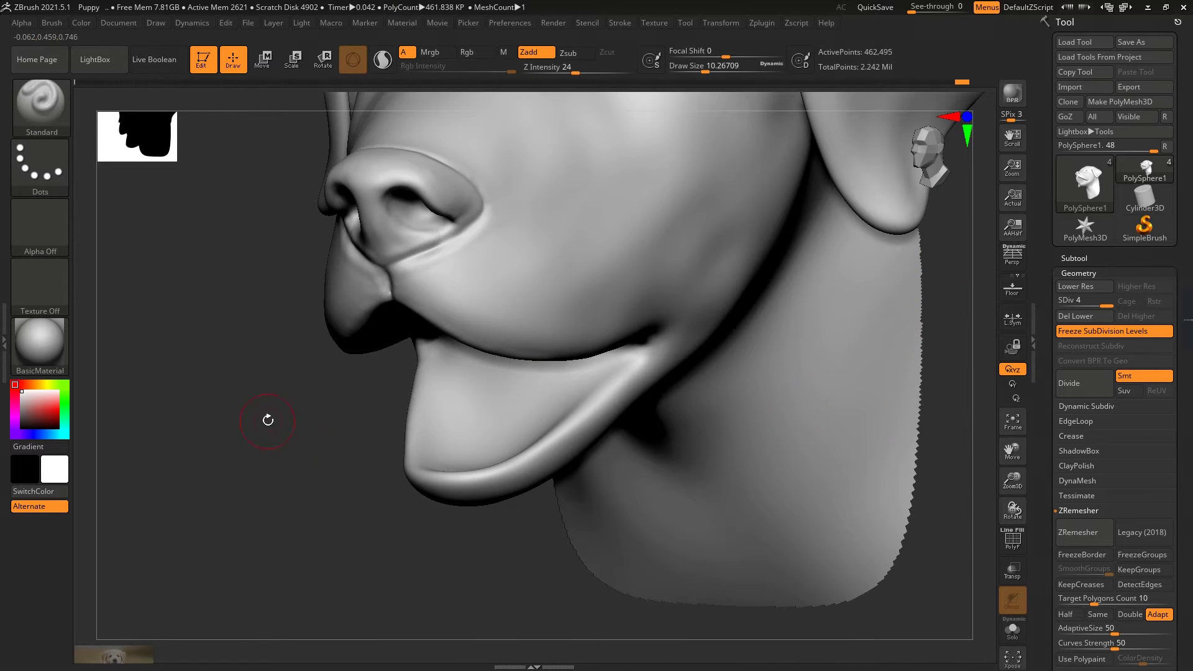
mouse_move(267, 419)
left_mouse_down("alt")
mouse_move(607, 311)
mouse_move(620, 274)
mouse_move(628, 325)
mouse_move(519, 438)
left_mouse_up("alt")
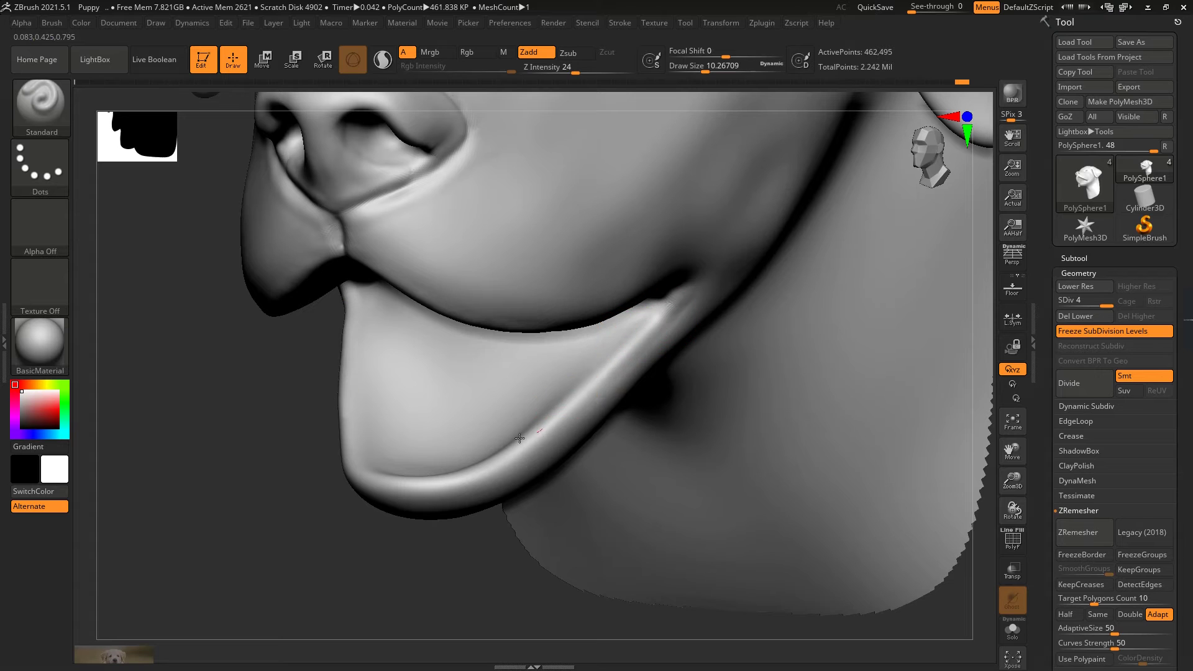
left_click_drag(559, 404, 613, 378)
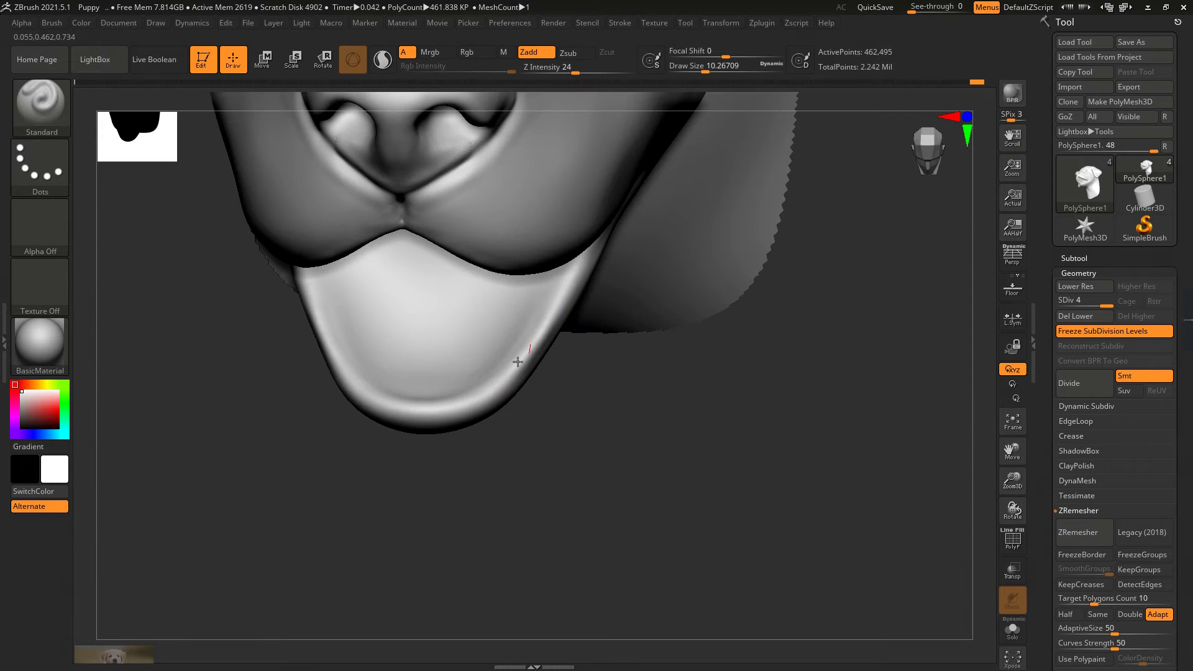
Step: Finish the lip-edge stroke and drop the head to a lower subdivision level
left_click_drag(517, 361, 519, 348)
mouse_move(559, 288)
left_mouse_down("alt")
mouse_move(535, 428)
mouse_move(660, 202)
left_mouse_up("alt")
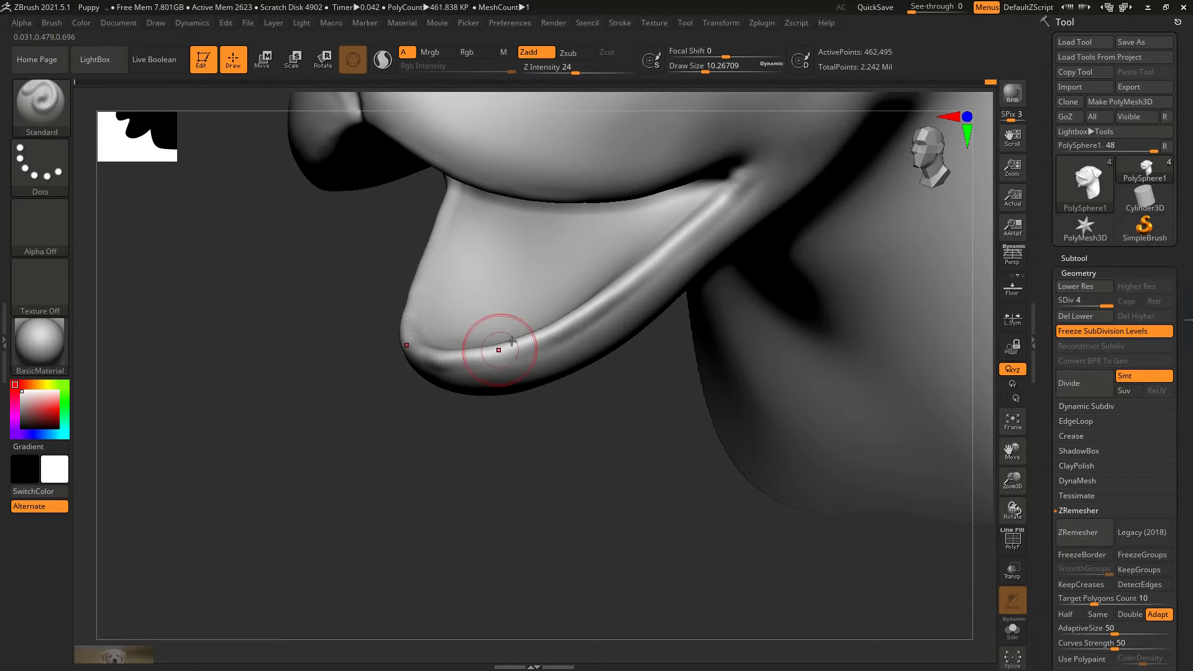
mouse_move(807, 385)
left_mouse_down("shift")
mouse_move(835, 349)
mouse_move(776, 373)
mouse_move(807, 280)
left_mouse_up("shift")
key("shift+d")
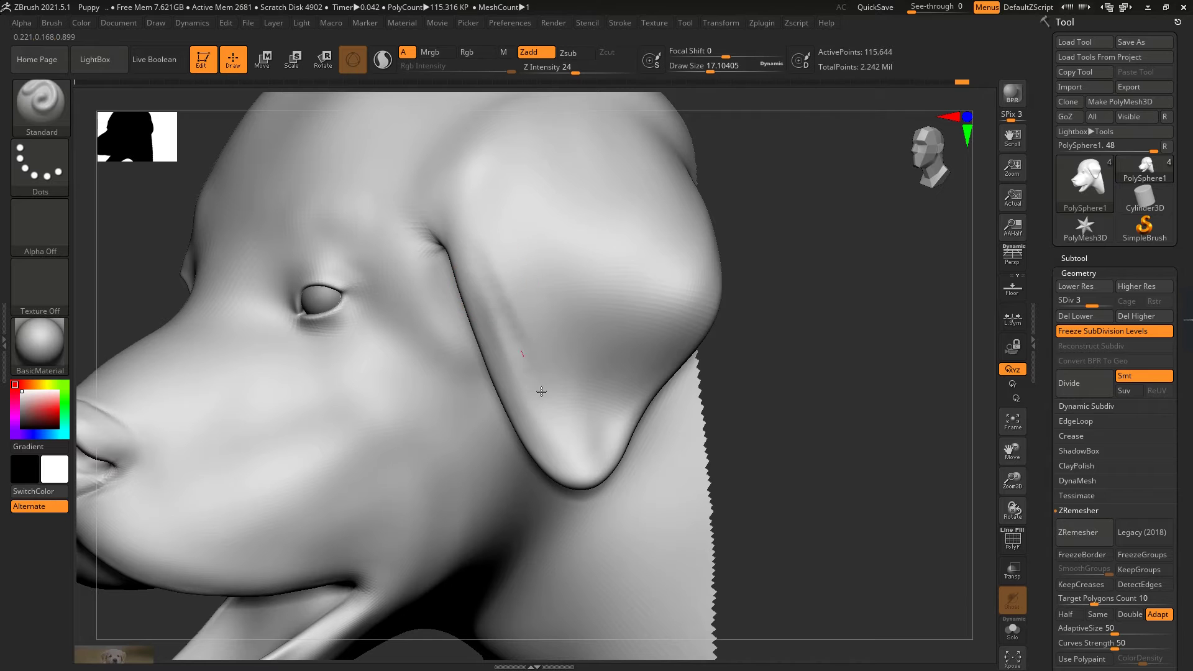
Step: Smooth the ear tip, inner ear and ear surface, then the muzzle with a larger brush
mouse_move(577, 363)
left_mouse_down("shift")
mouse_move(584, 404)
mouse_move(532, 315)
mouse_move(577, 298)
mouse_move(601, 358)
mouse_move(618, 367)
left_mouse_up("shift")
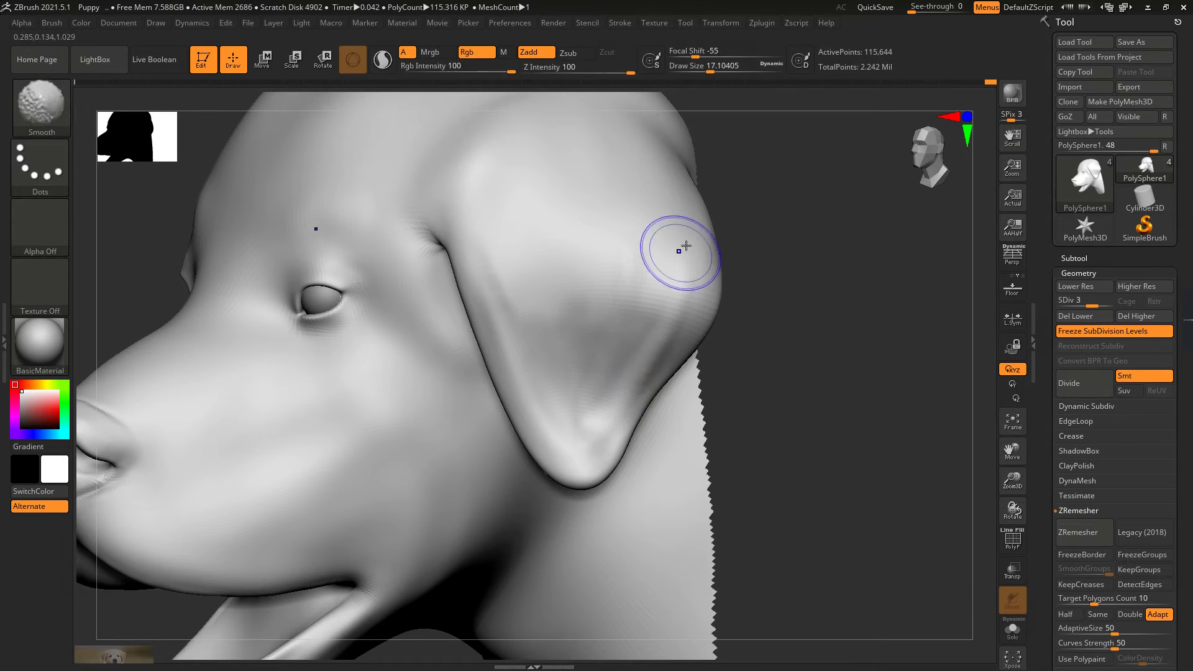
mouse_move(733, 280)
left_mouse_down("shift")
mouse_move(765, 329)
mouse_move(746, 348)
left_mouse_up("shift")
left_click_drag(709, 72, 721, 72)
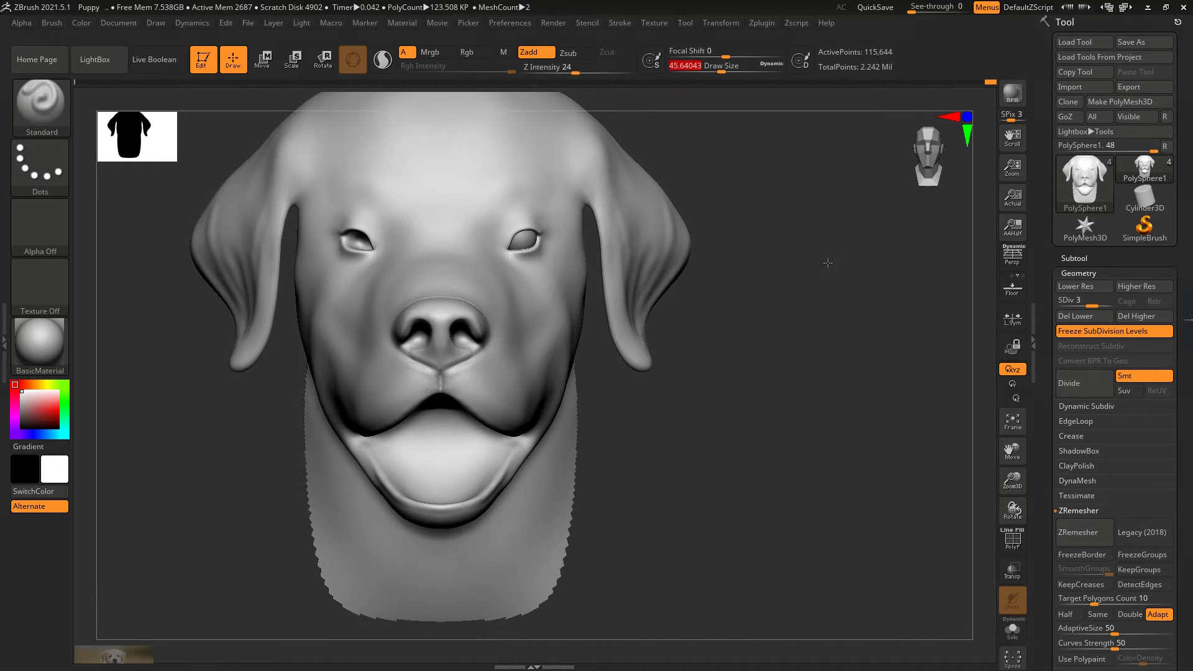
mouse_move(777, 372)
left_mouse_down()
mouse_move(388, 333)
mouse_move(323, 385)
mouse_move(417, 413)
left_mouse_up()
mouse_move(417, 413)
right_mouse_down()
mouse_move(385, 373)
mouse_move(399, 339)
right_mouse_up()
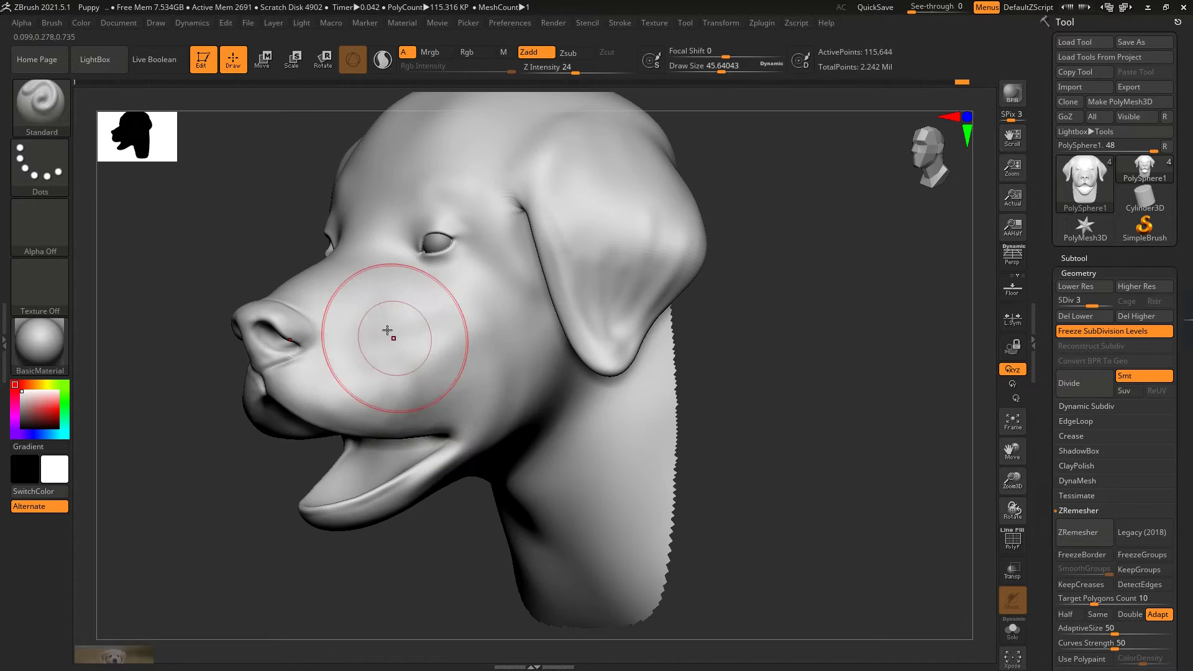
mouse_move(385, 389)
left_mouse_down("shift")
mouse_move(395, 395)
mouse_move(413, 346)
left_mouse_up("shift")
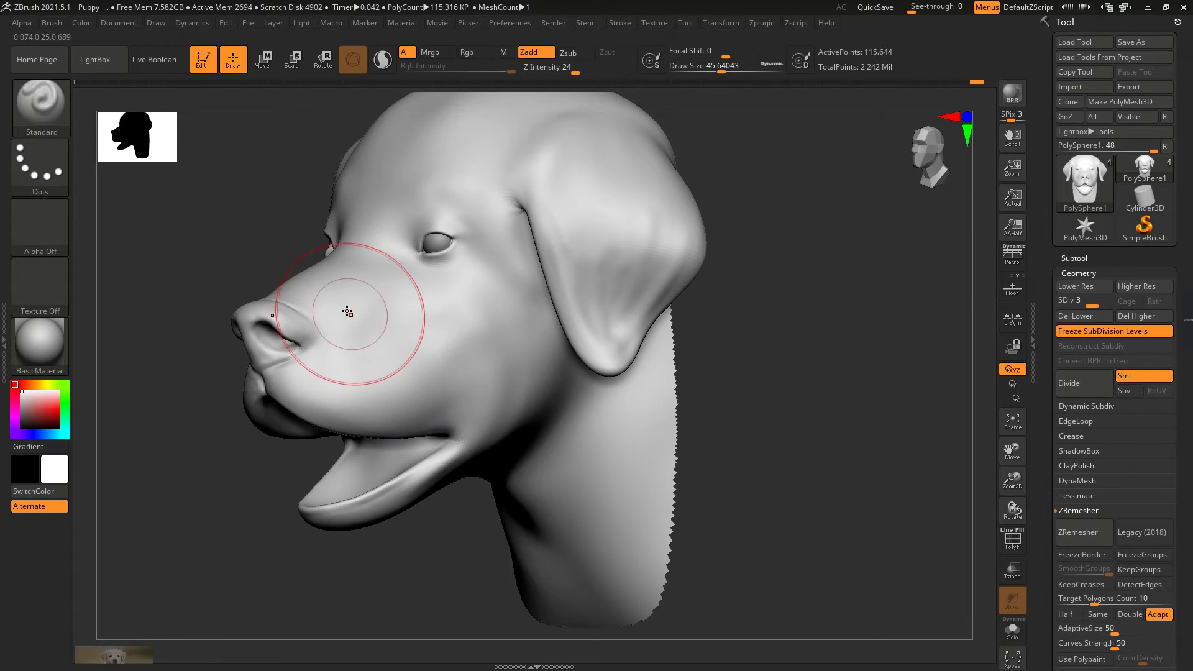
Step: Smooth the left side of the head from front and three-quarter views
right_click_drag(231, 448, 386, 277)
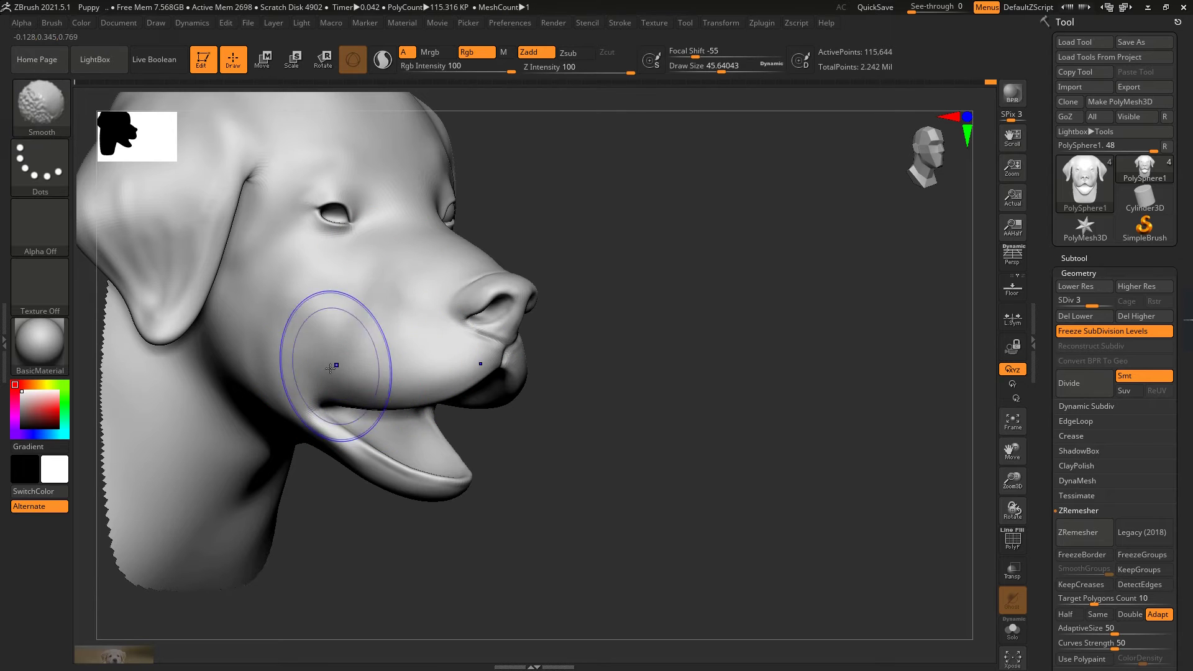
right_click_drag(654, 218, 479, 213)
key("shift")
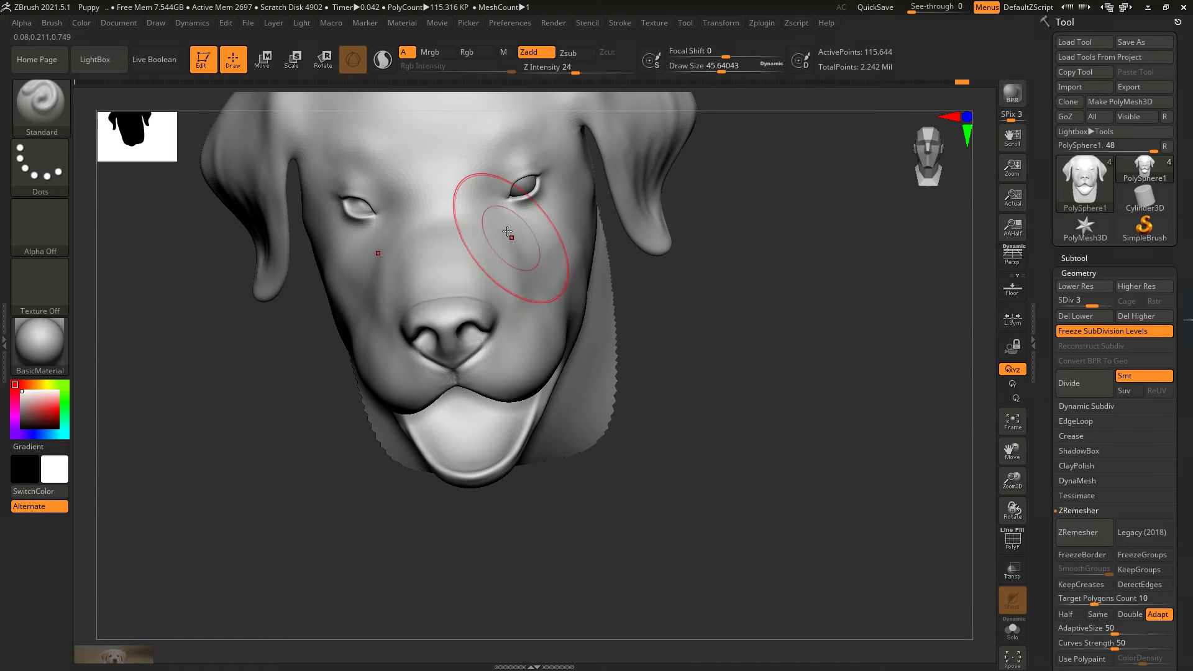
mouse_move(507, 264)
right_mouse_down()
mouse_move(724, 320)
mouse_move(788, 317)
mouse_move(527, 277)
mouse_move(439, 421)
mouse_move(562, 410)
right_mouse_up()
left_click_drag(721, 70, 713, 70)
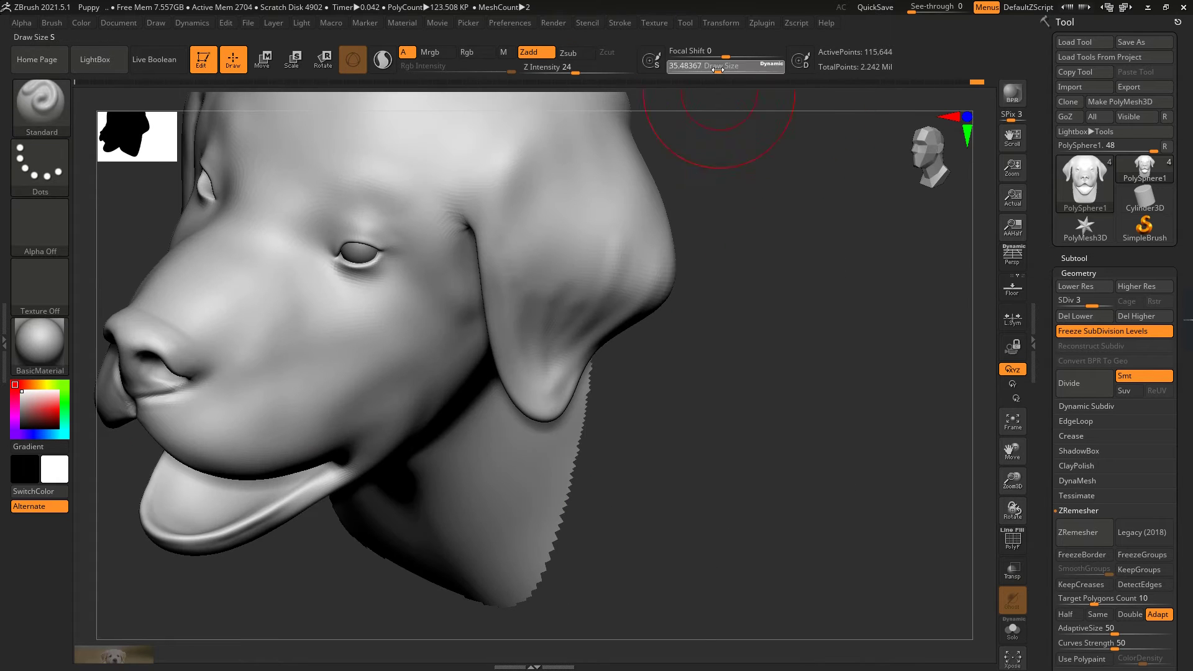
mouse_move(505, 310)
right_mouse_down()
mouse_move(608, 176)
mouse_move(617, 261)
mouse_move(585, 377)
right_mouse_up()
right_click_drag(597, 277, 694, 234)
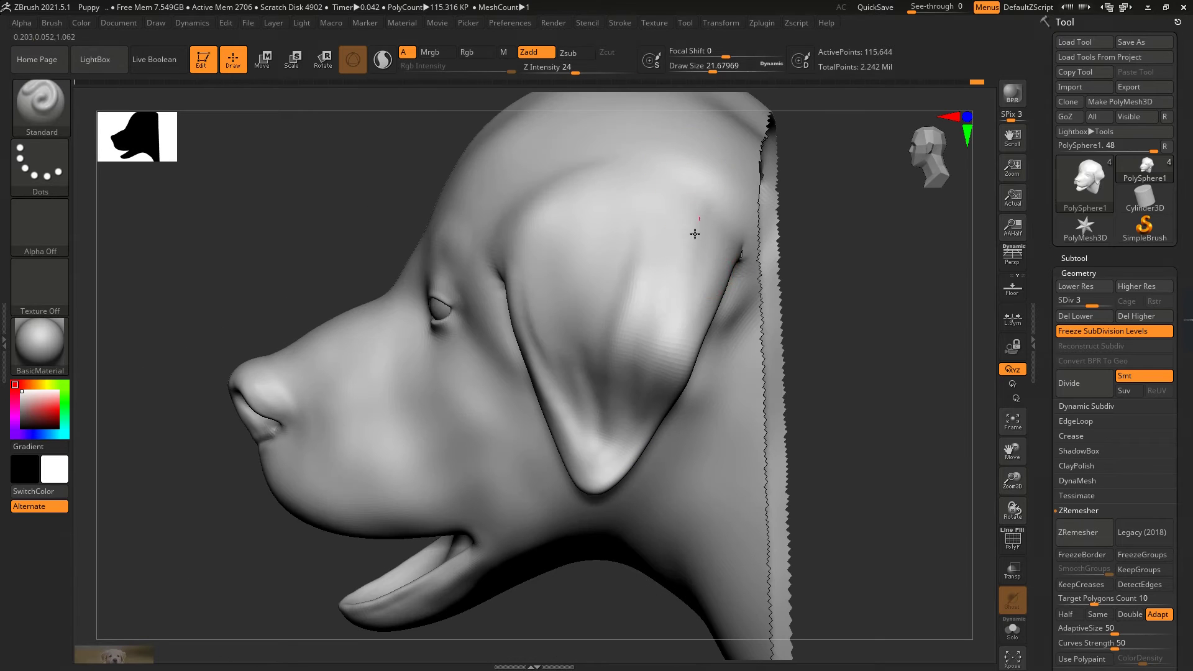
Step: Continue smoothing the head side from profile and three-quarter angles
right_click_drag(549, 582, 615, 314)
right_click_drag(644, 253, 608, 351)
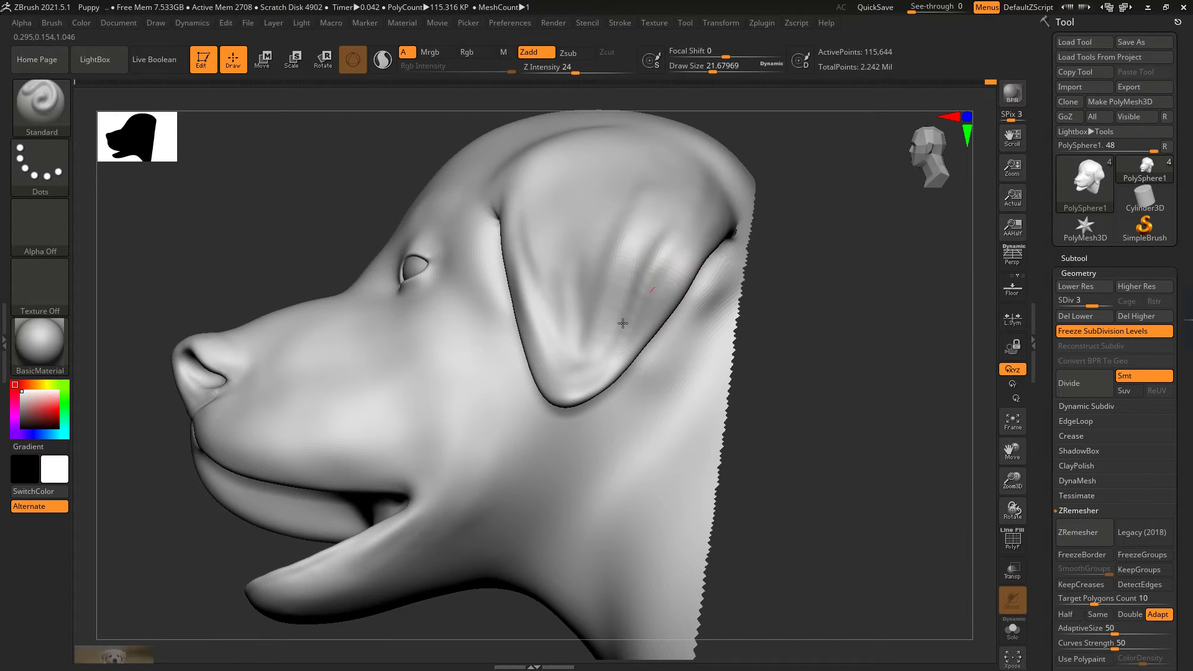
mouse_move(522, 211)
right_mouse_down()
mouse_move(719, 226)
mouse_move(822, 301)
mouse_move(820, 314)
mouse_move(782, 257)
right_mouse_up()
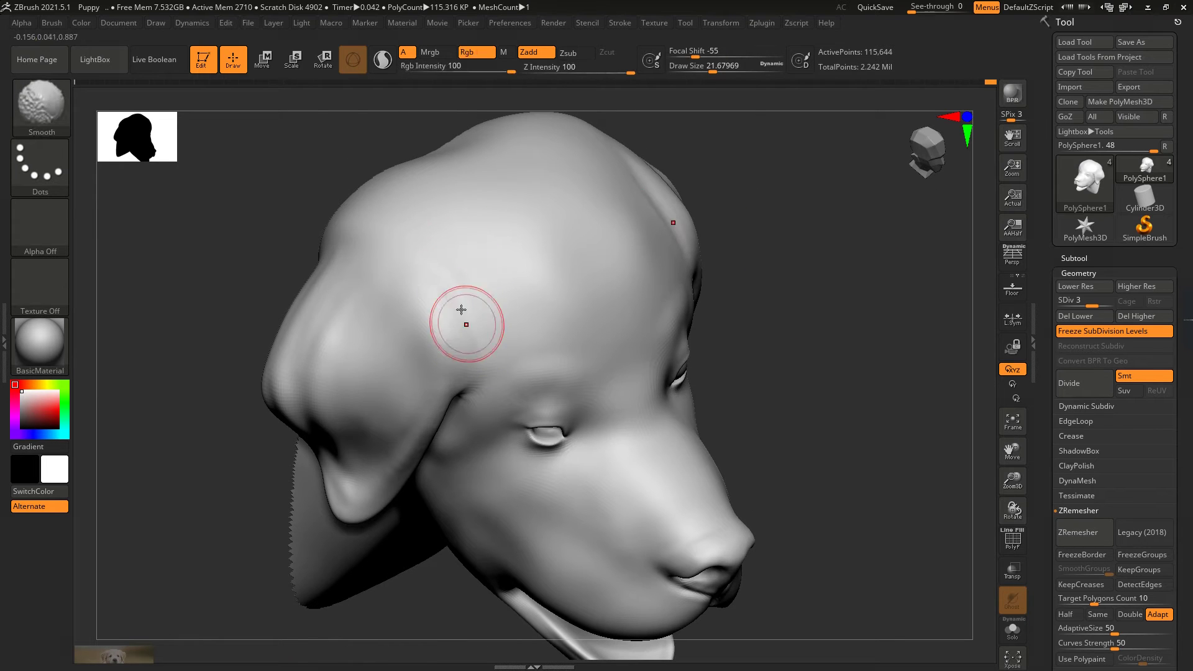
key("shift")
right_click_drag(402, 406, 287, 333)
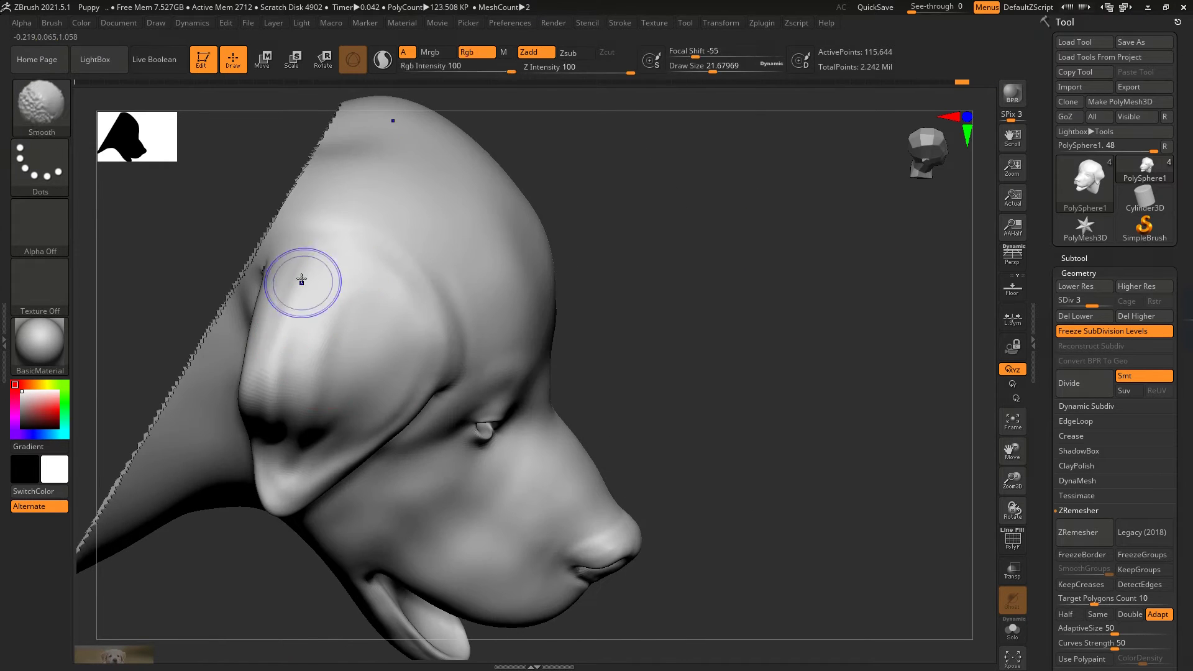
right_click_drag(301, 274, 407, 372)
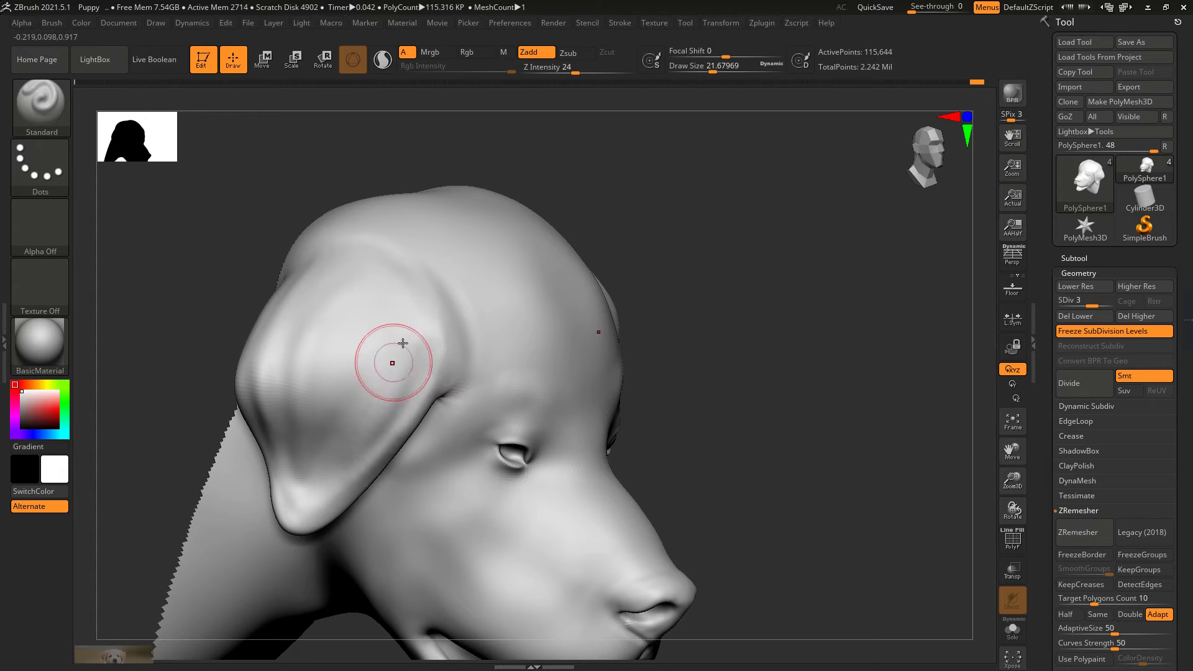
Step: Reduce the brush size to about 11.7 and subdivide the head to level 4
key("[")
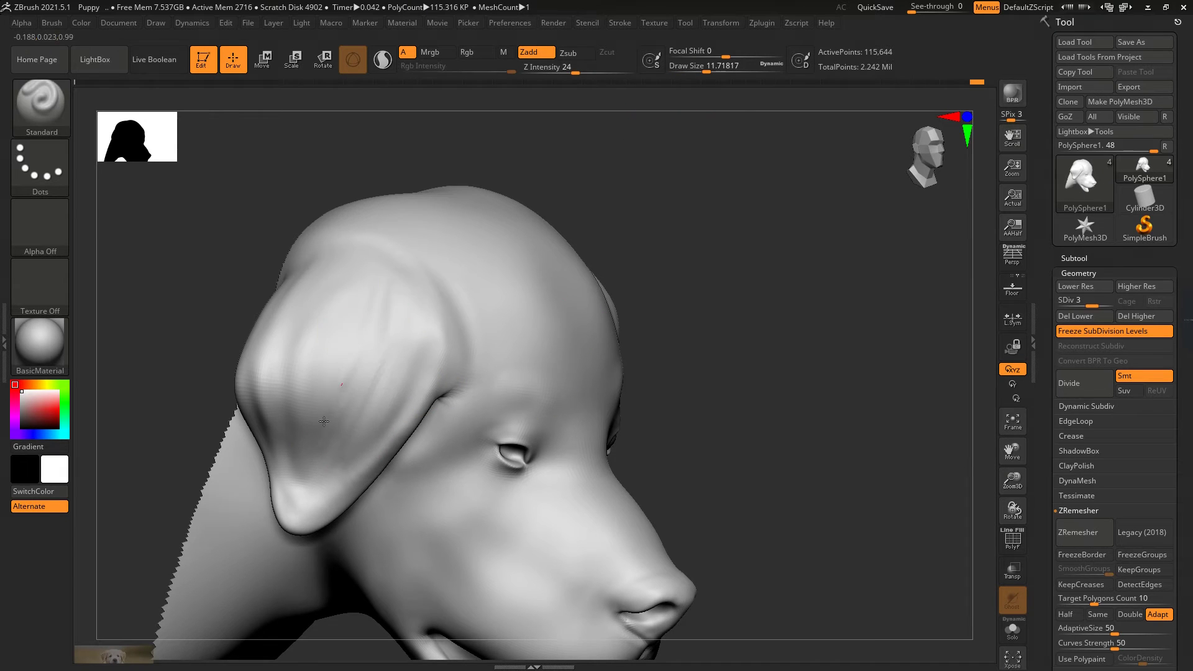
mouse_move(324, 421)
right_mouse_down()
mouse_move(665, 266)
mouse_move(783, 333)
mouse_move(652, 329)
mouse_move(770, 271)
mouse_move(599, 336)
right_mouse_up()
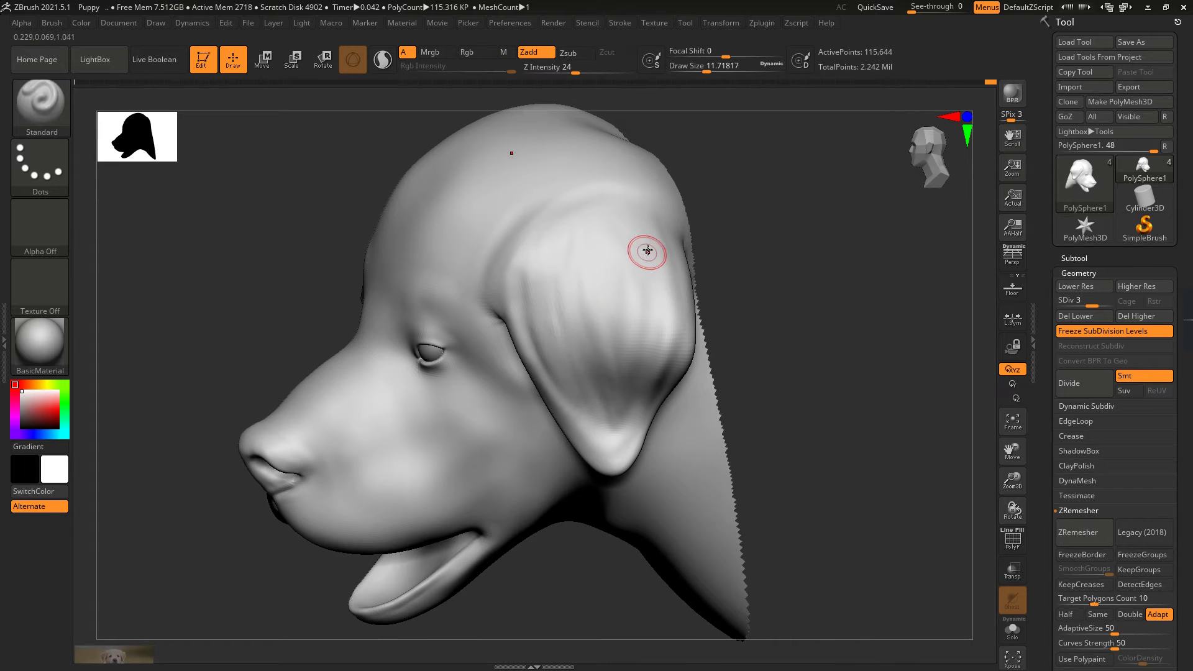
right_click_drag(640, 328, 394, 313)
key("ctrl+d")
Step: Switch to DamStandard with Z Intensity 33 and Draw Size about 2.6 at the inner eye corner
key("b")
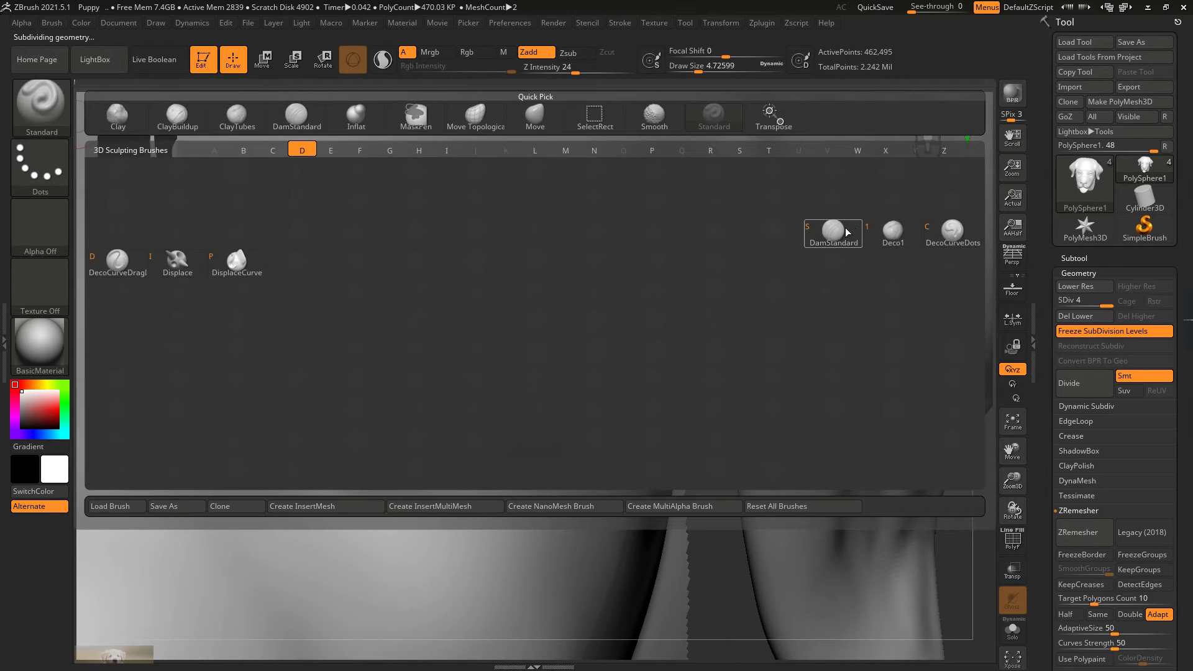
key("d")
key("s")
left_click_drag(307, 415, 297, 430)
left_click_drag(575, 73, 584, 73)
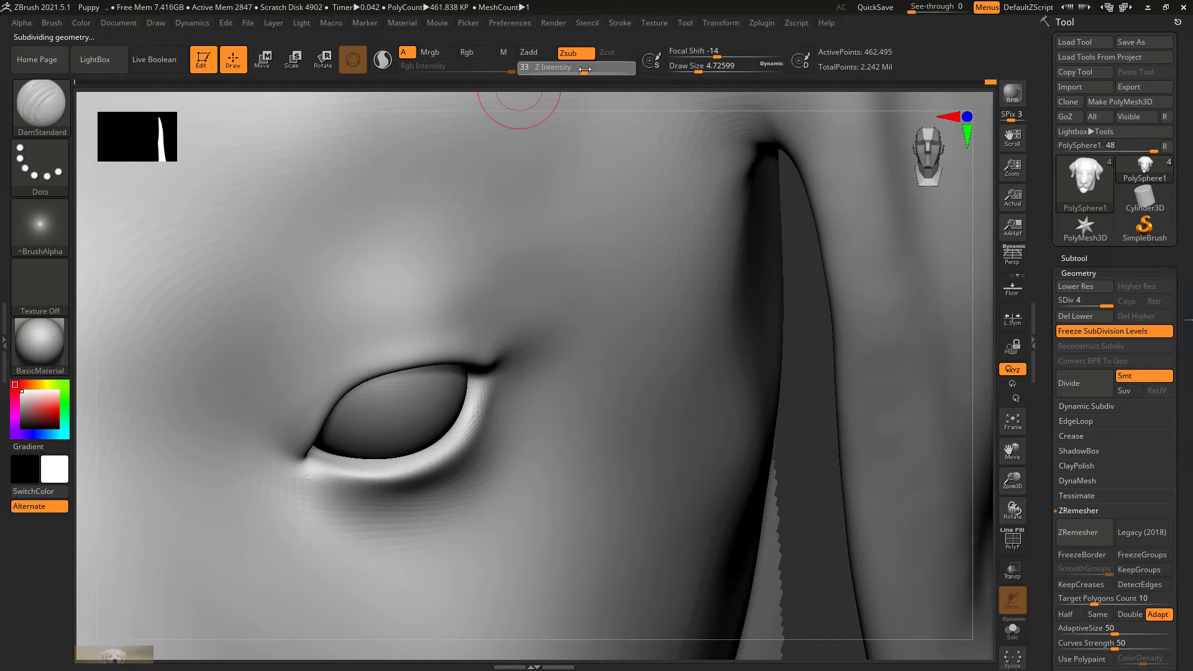
left_click_drag(698, 72, 693, 72)
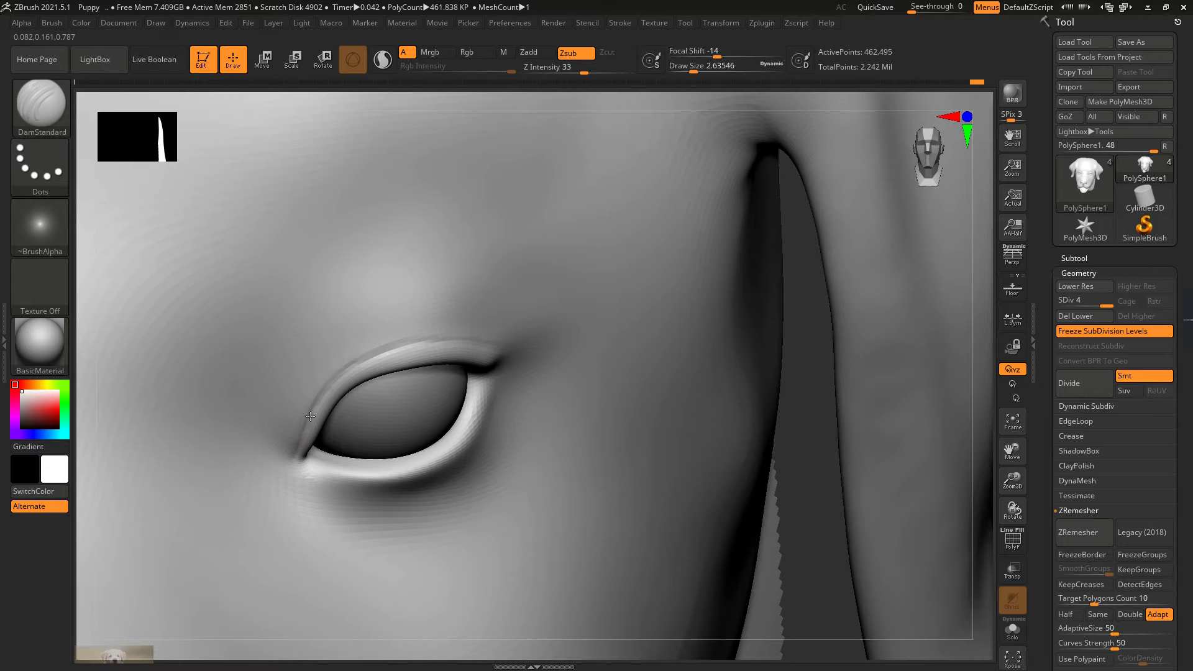
Step: Carve the upper eyelid crease out to the outer corner, then switch to the Standard brush
mouse_move(467, 338)
left_mouse_down()
mouse_move(333, 350)
mouse_move(956, 438)
mouse_move(956, 348)
left_mouse_up()
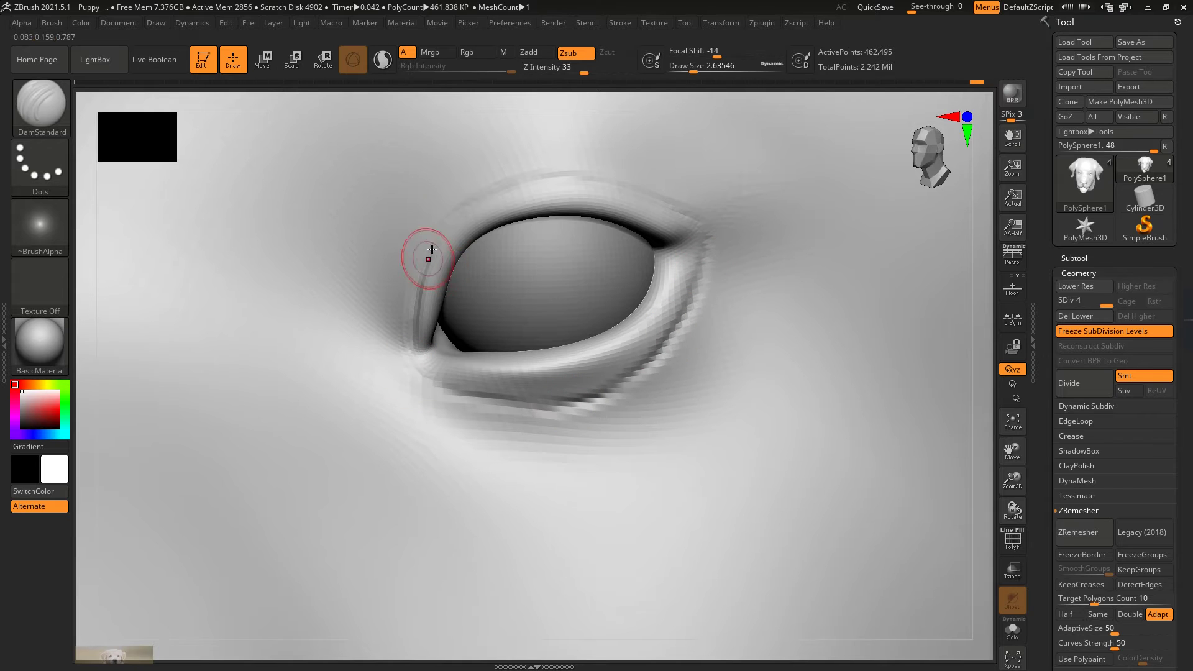
mouse_move(400, 341)
left_mouse_down()
mouse_move(524, 189)
mouse_move(612, 185)
mouse_move(698, 225)
left_mouse_up()
right_click_drag(424, 377, 905, 373)
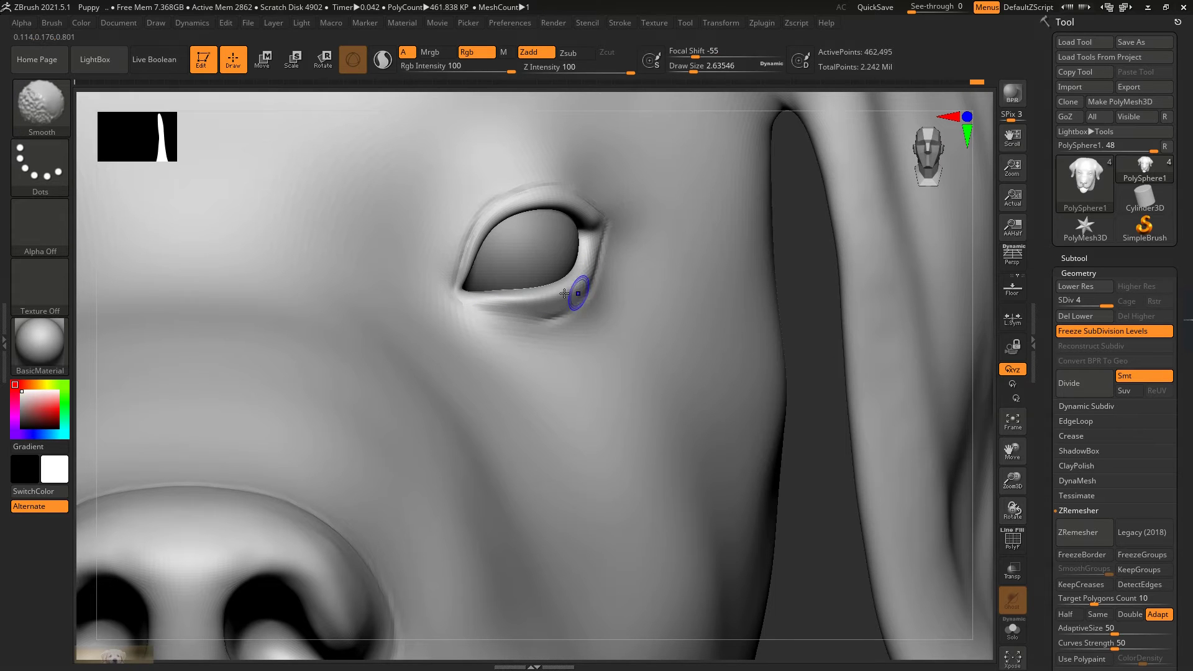
left_click(41, 103)
left_click(551, 455)
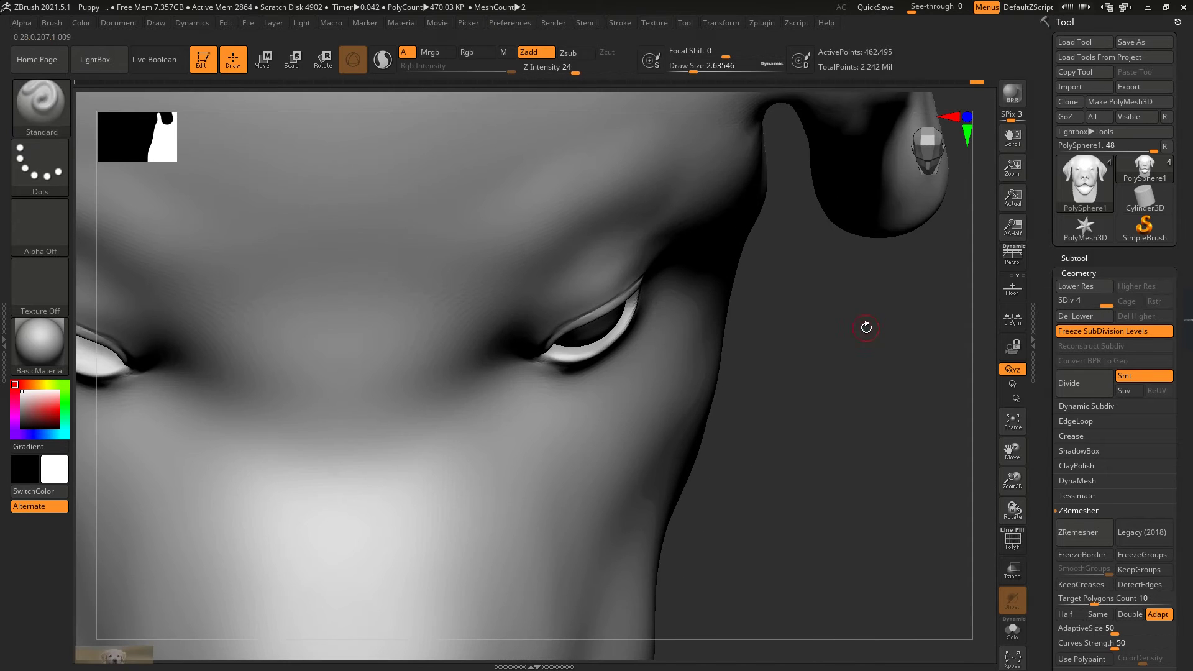
Step: Pull the eyelid's inner corner smoother with the Move brush, then return to subdivision level 3
key("b")
key("m")
left_click(416, 379)
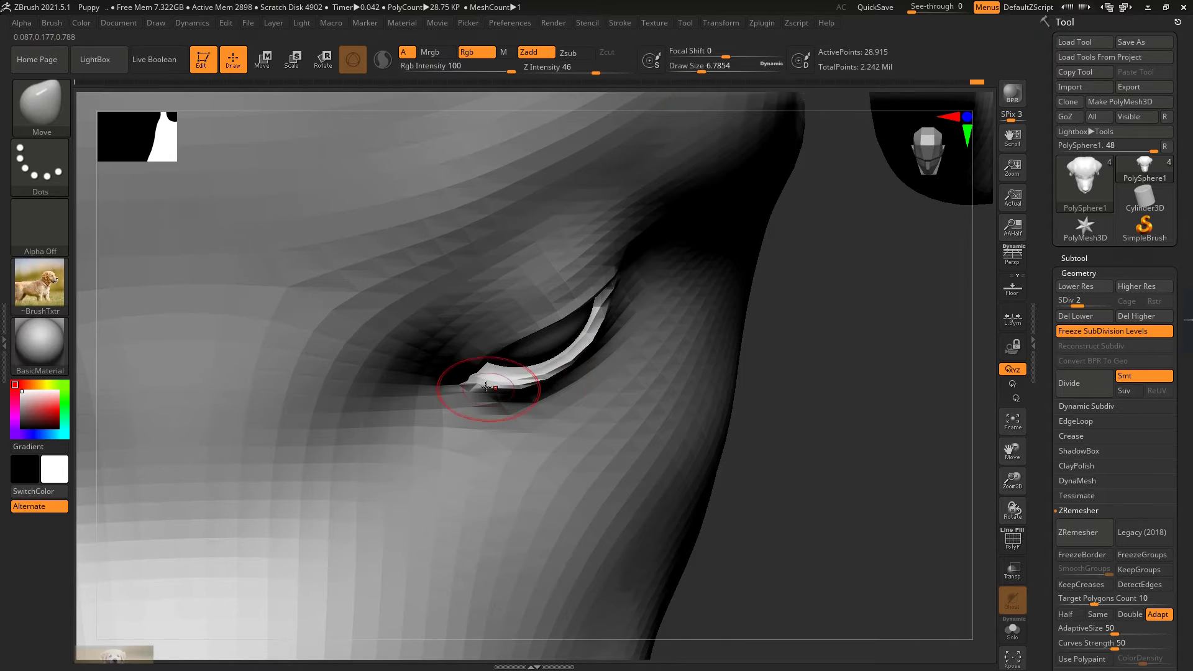
left_click_drag(486, 386, 519, 373)
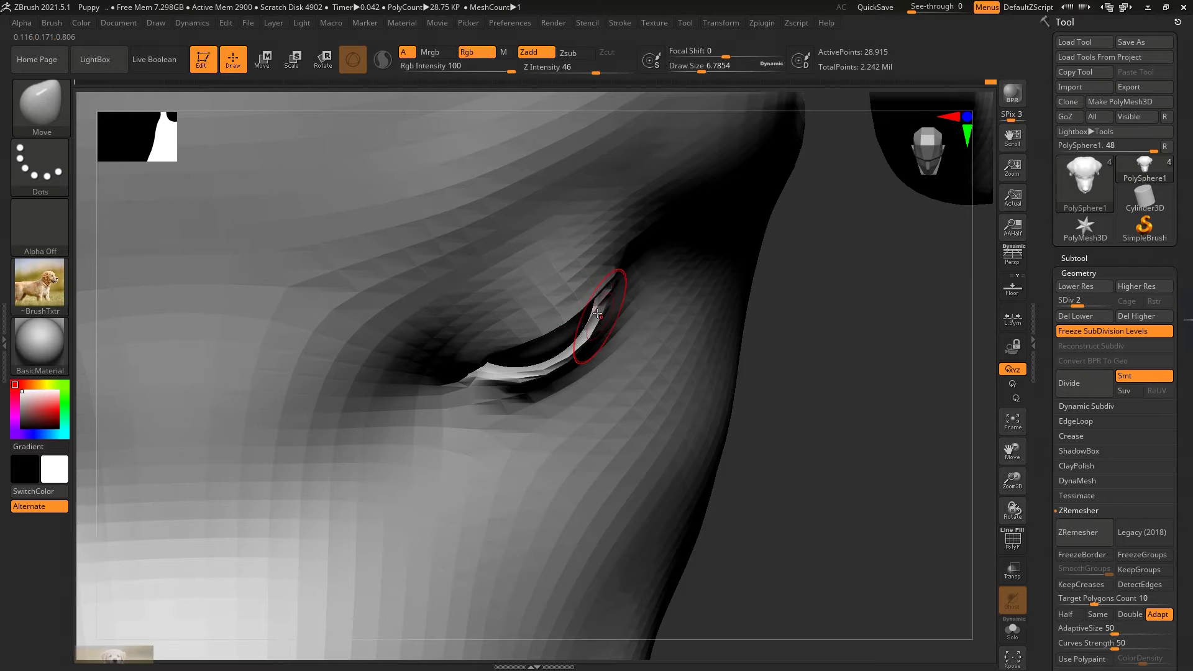
key("d")
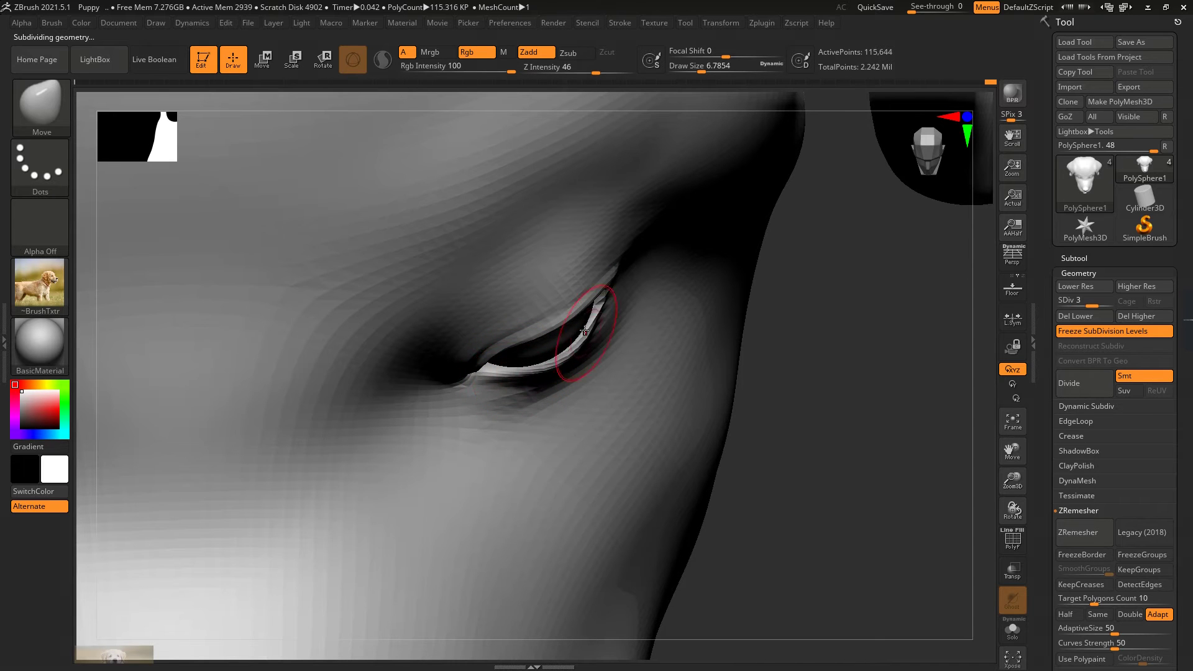
right_click_drag(547, 321, 515, 338)
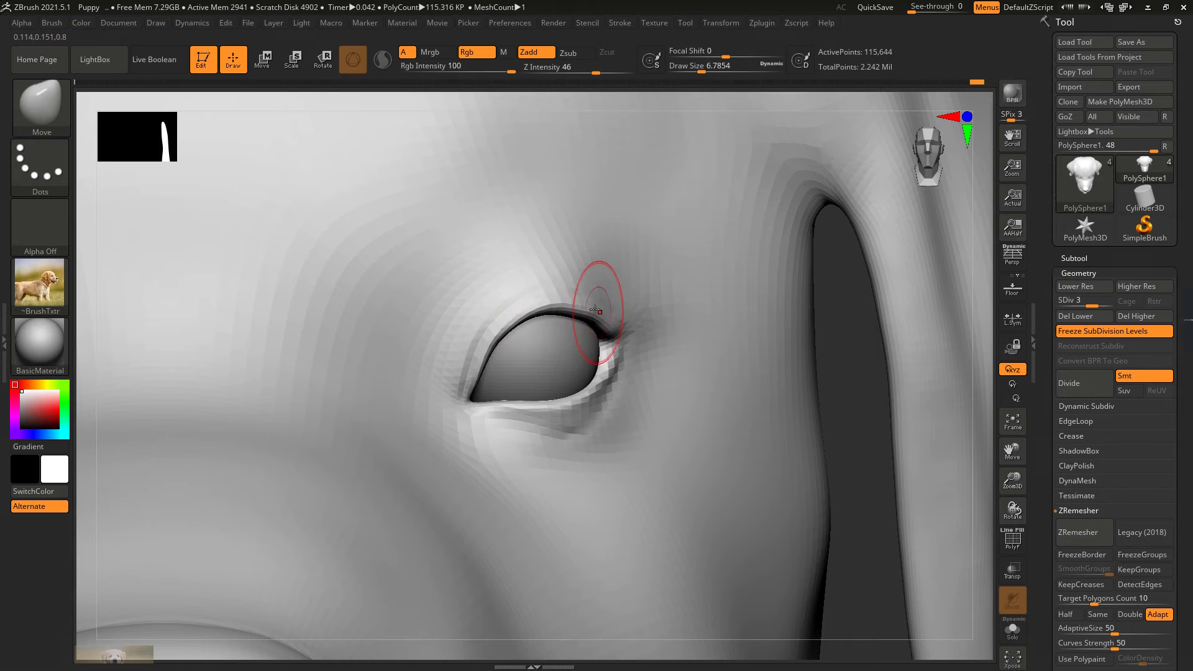
Step: Frame the muzzle, step up to subdivision level 4 and select the Standard brush
key("f")
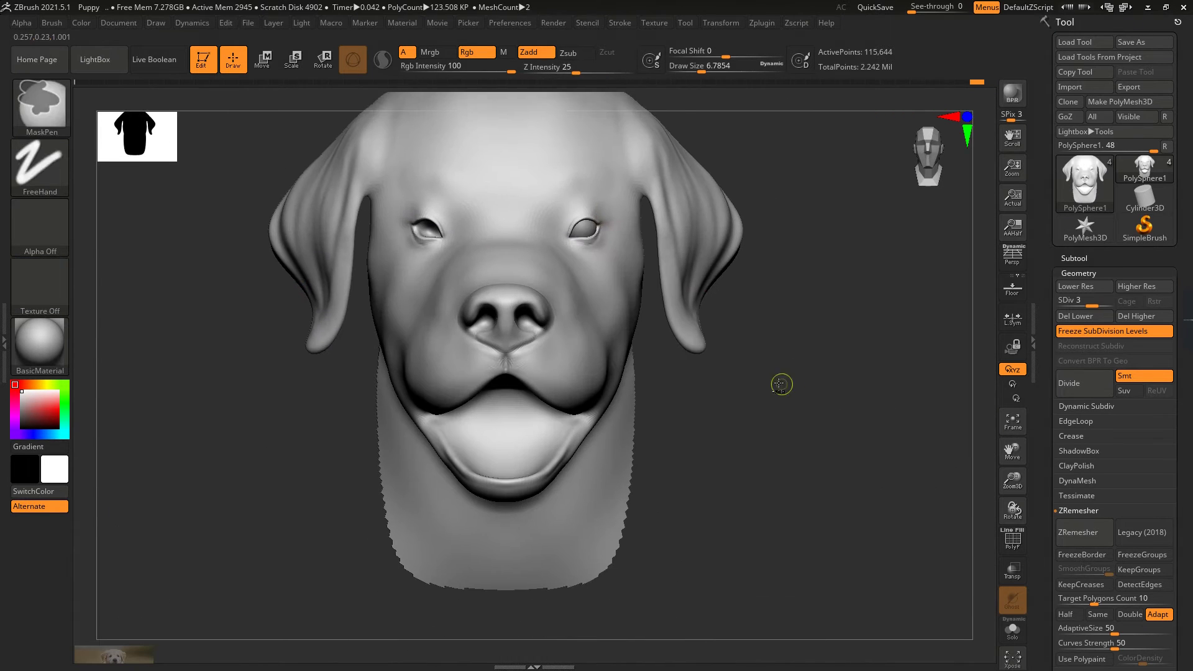
right_click_drag(780, 383, 833, 378, "ctrl")
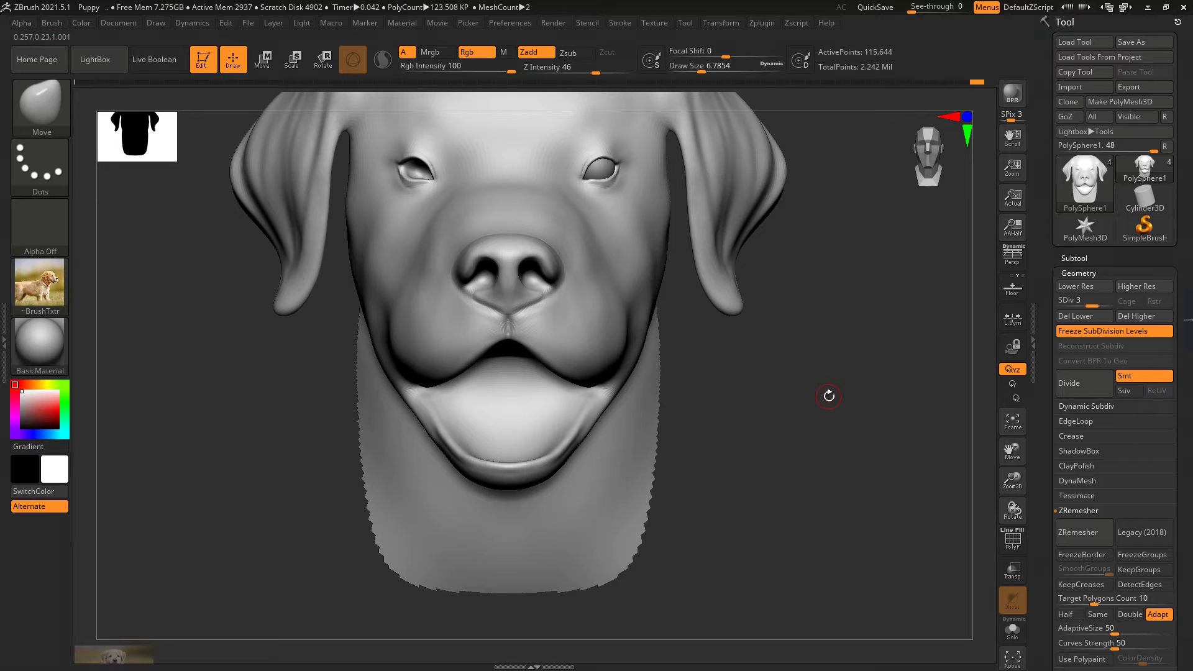
right_click_drag(772, 283, 975, 309)
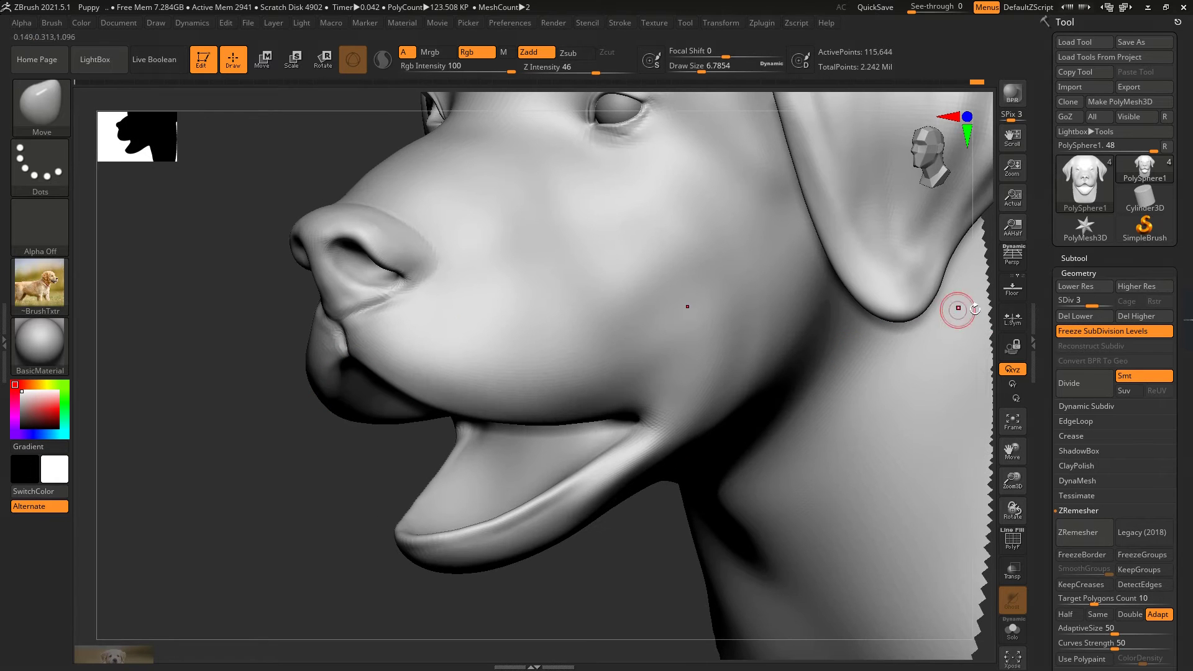
key("d")
key("b")
key("s")
key("t")
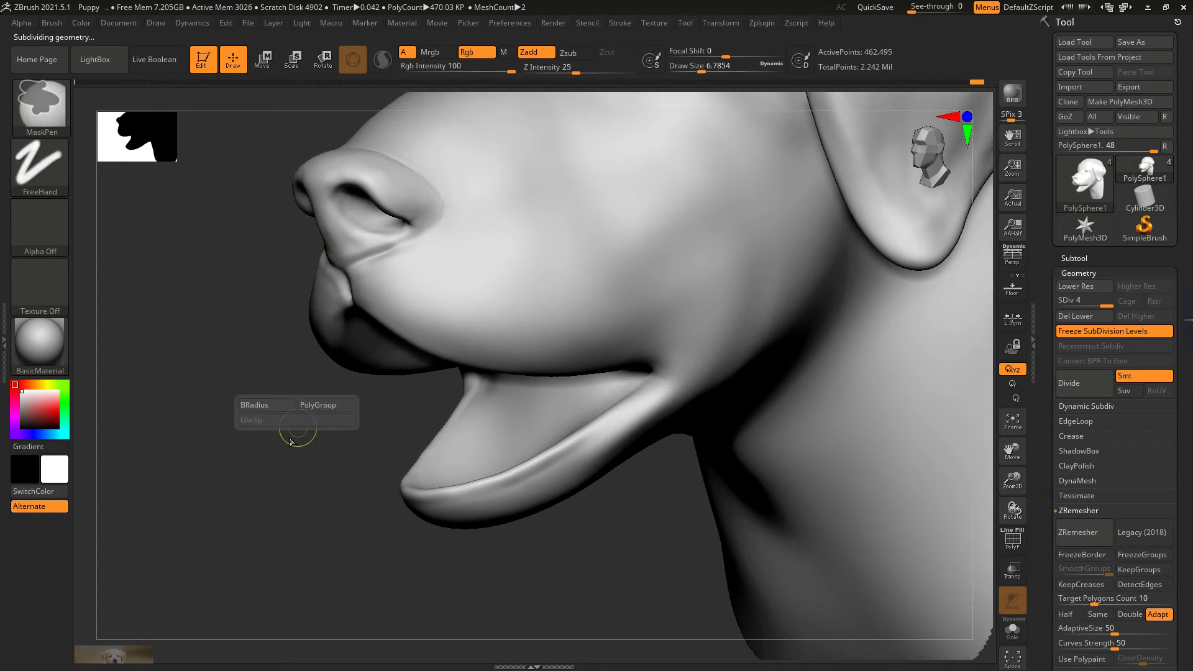
right_click_drag(399, 246, 418, 255, "alt")
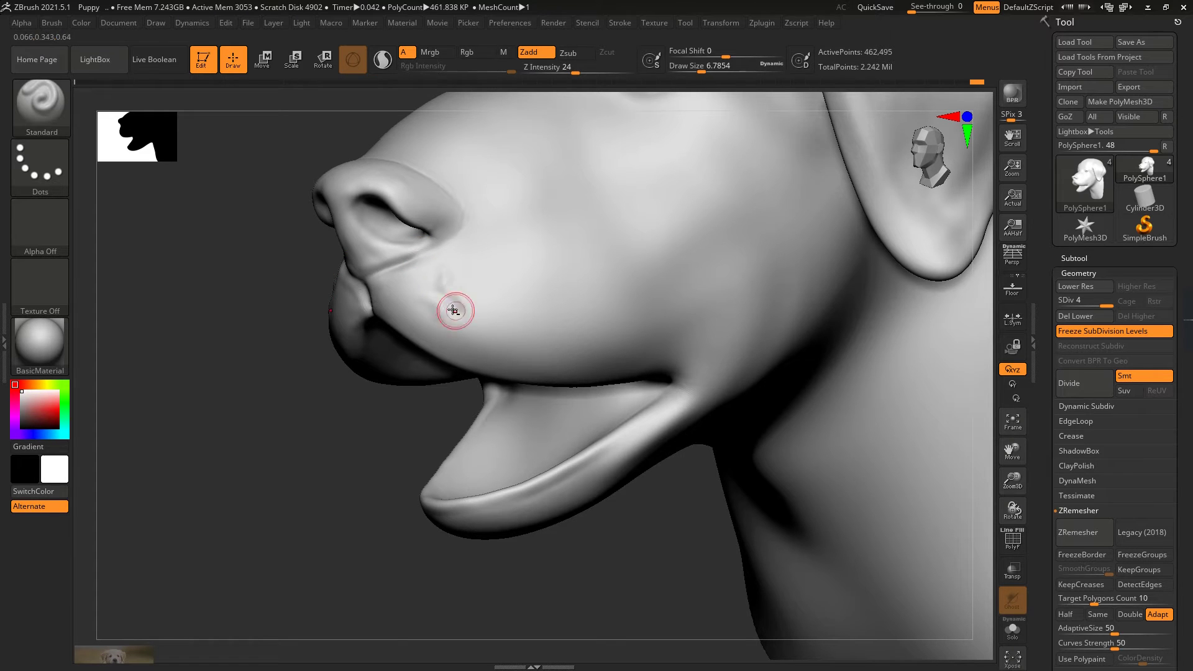
Step: Dab lumpy bumps on the muzzle cheek, smoothing them and undoing the poor ones
left_click_drag(453, 310, 444, 281)
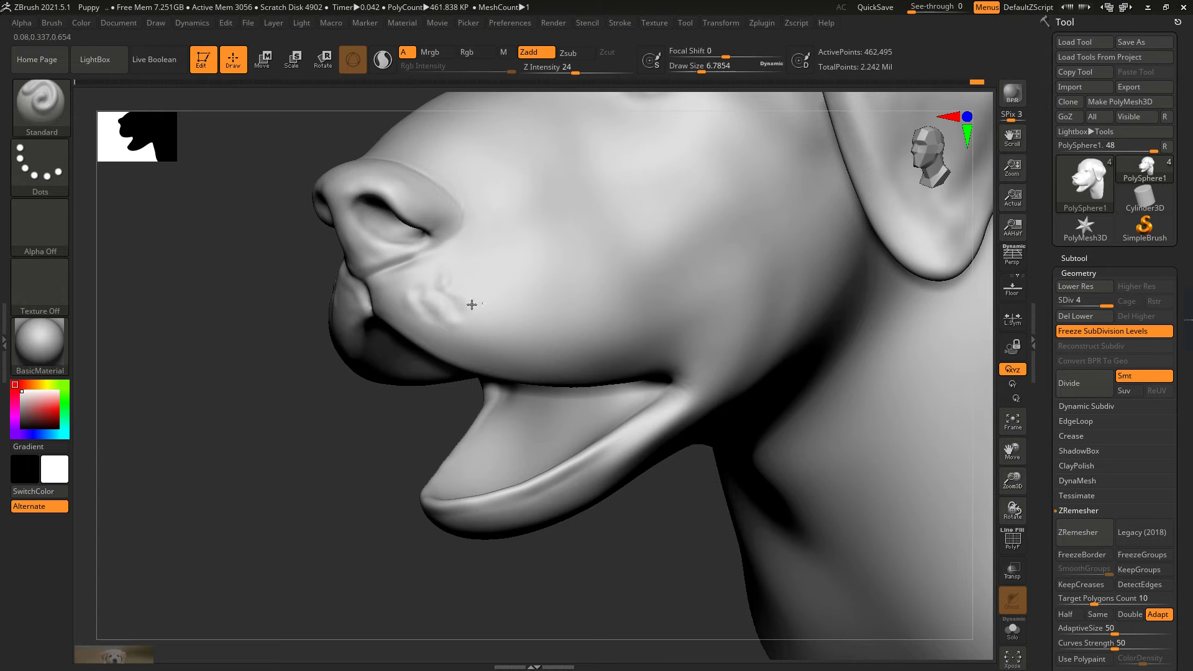
right_click_drag(453, 330, 422, 275, "shift")
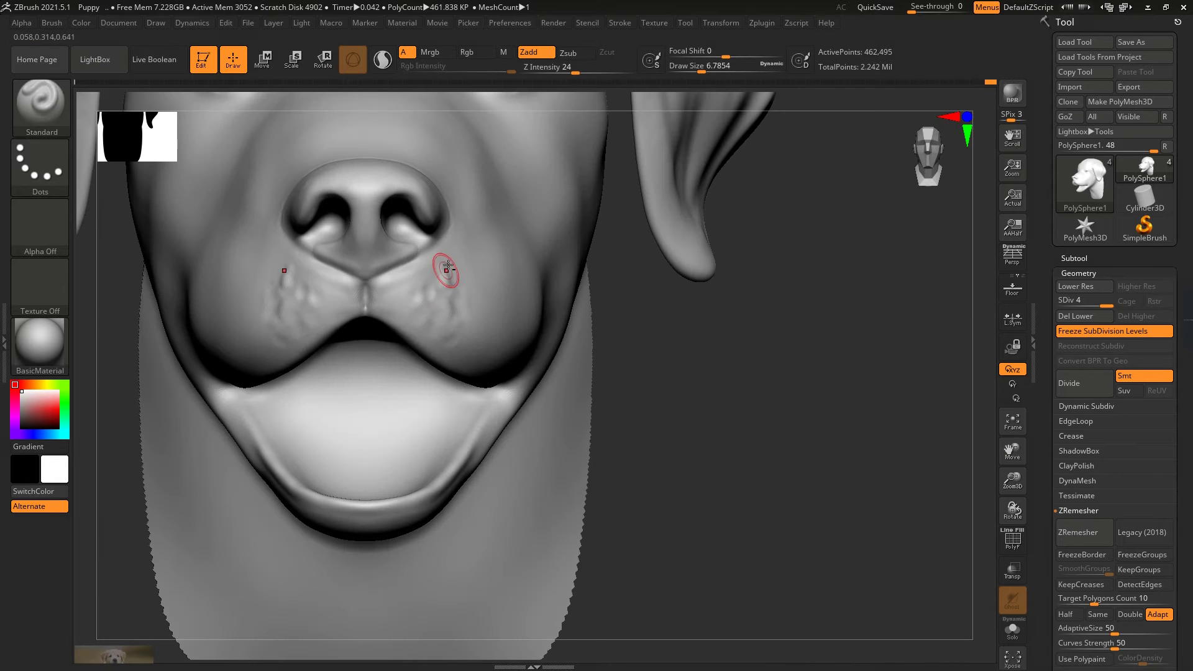
key("shift")
right_click_drag(462, 320, 375, 249)
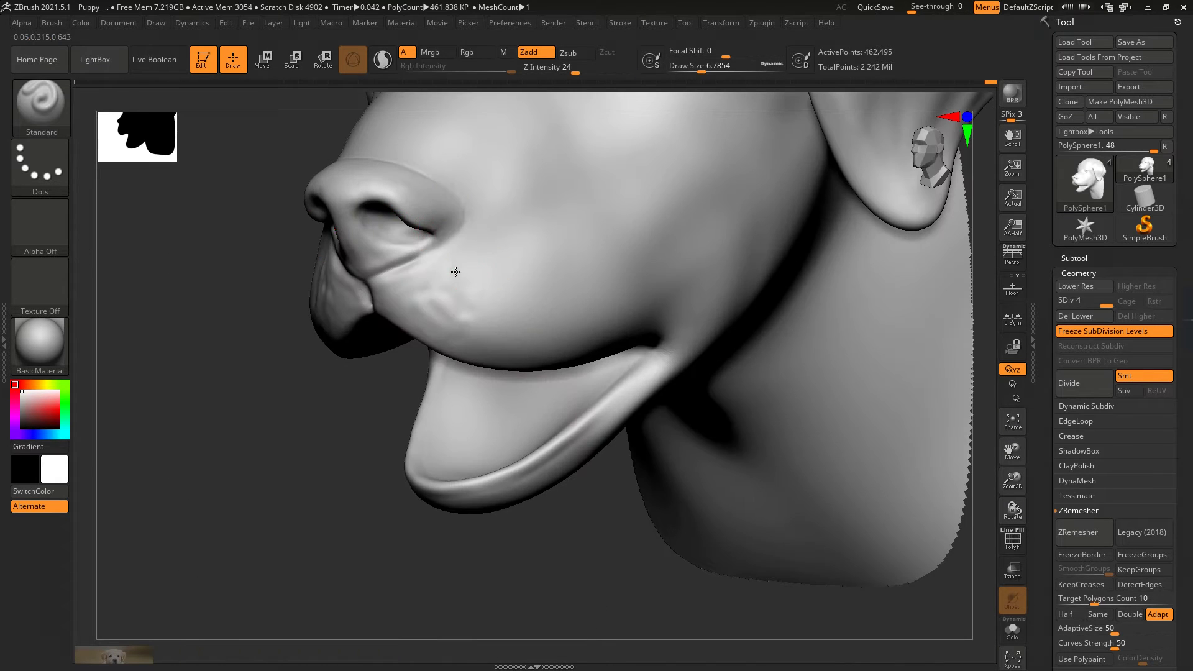
right_click_drag(423, 308, 375, 289, "shift")
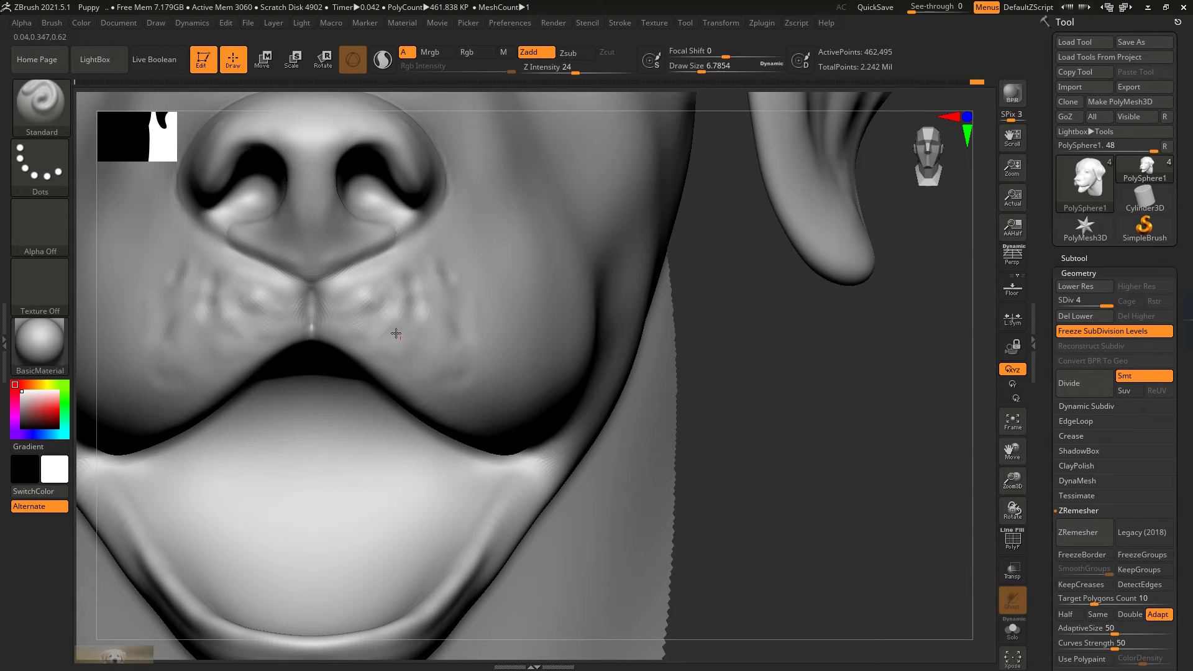
right_click_drag(404, 335, 437, 277)
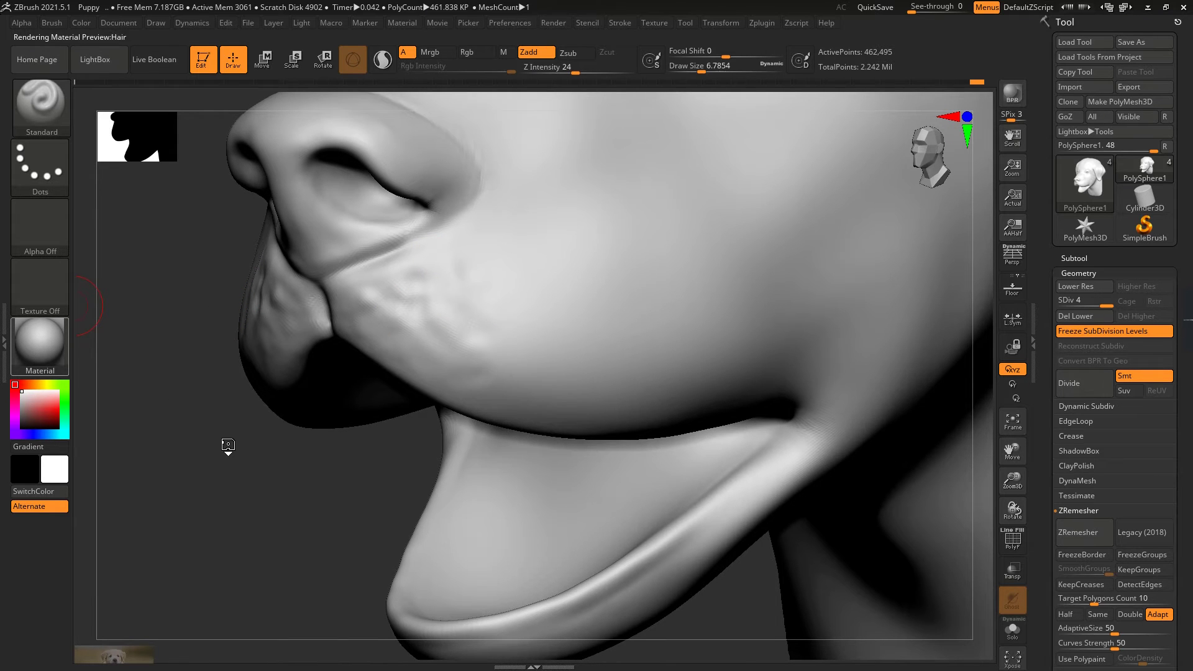
right_click_drag(228, 445, 298, 348, "shift")
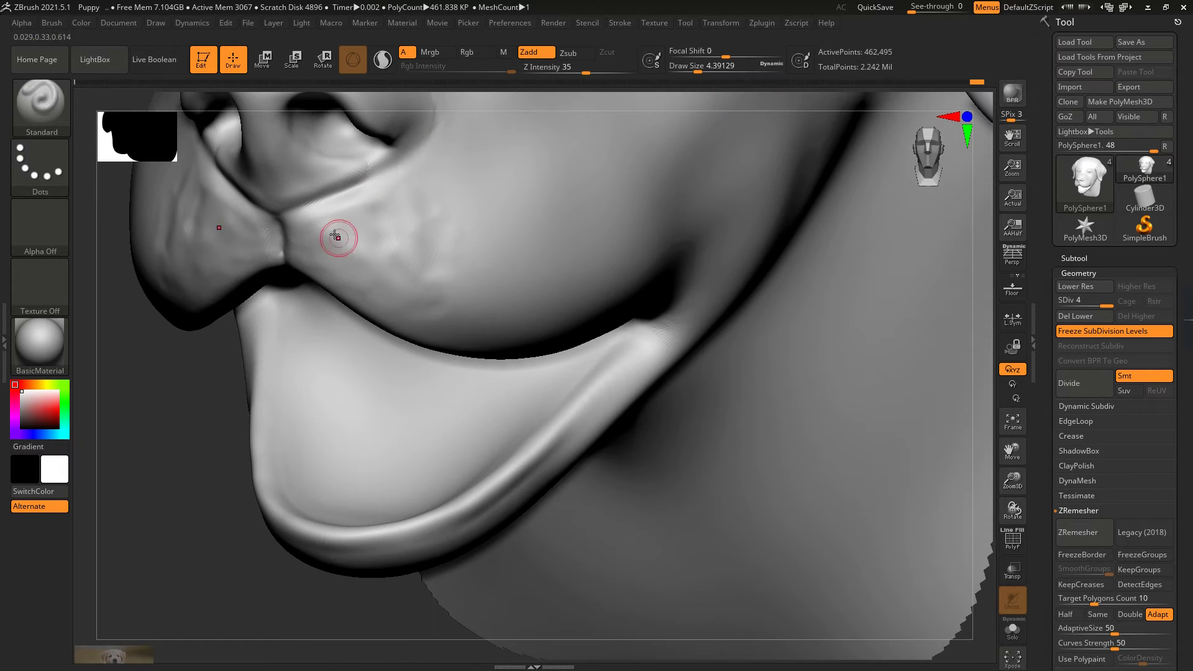
key("ctrl+z")
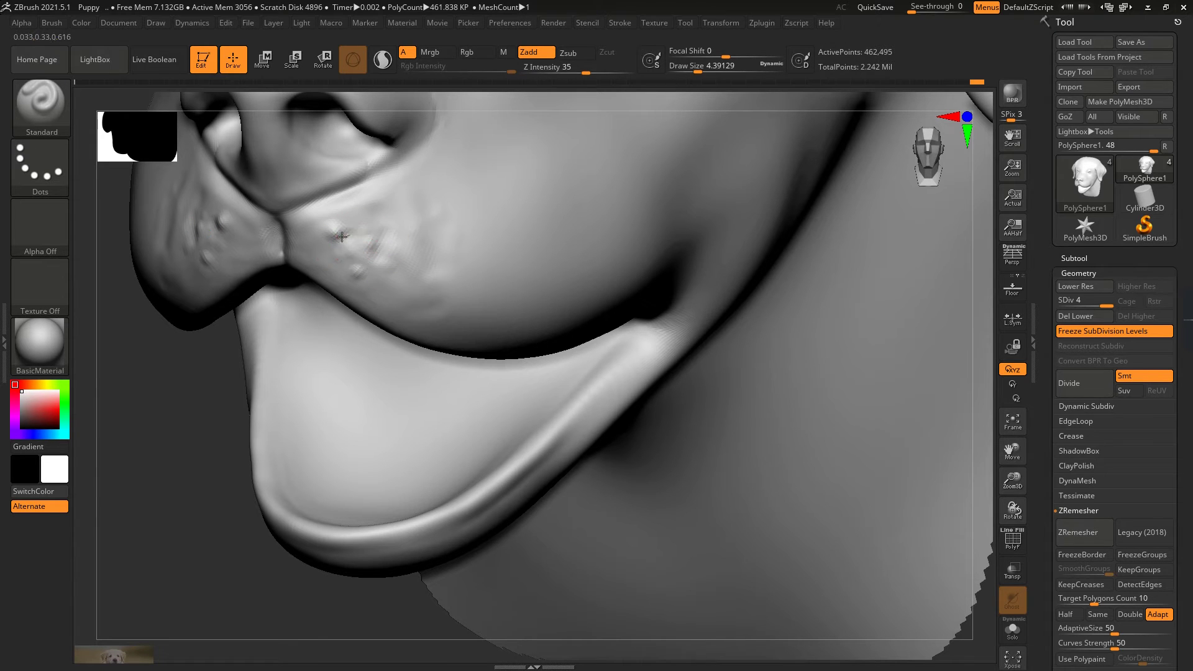
key("shift")
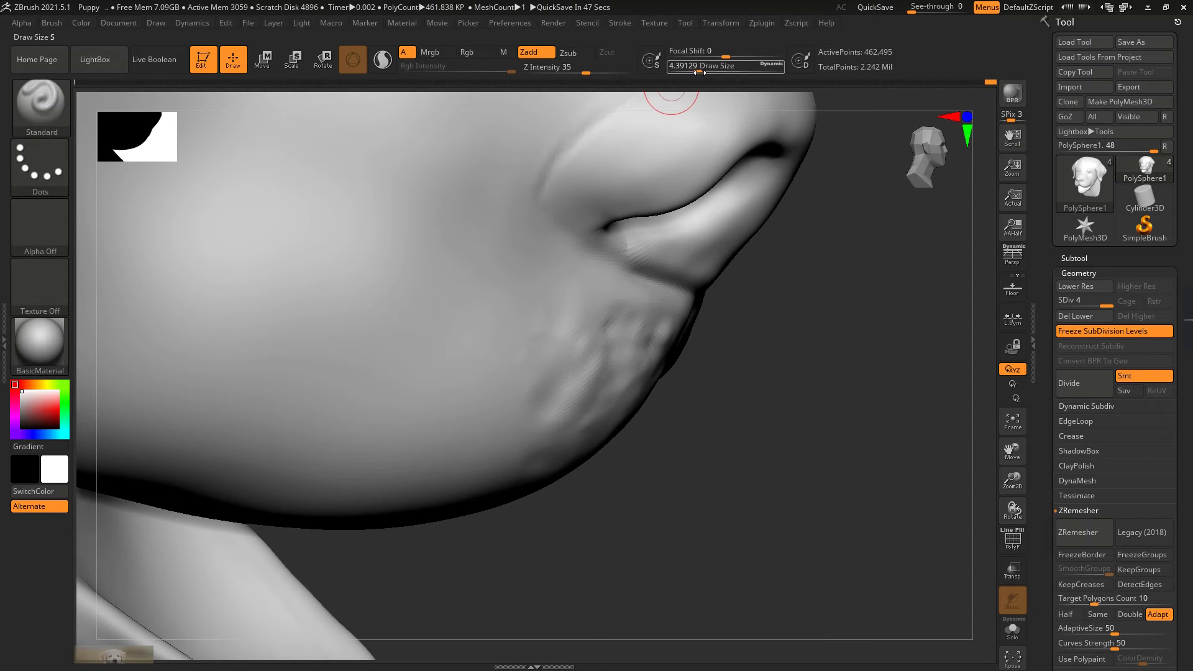
Step: Add bumps below the mouth corner at size 9.6, intensity 26, then smaller ones at size 3.0
left_click_drag(697, 72, 704, 72)
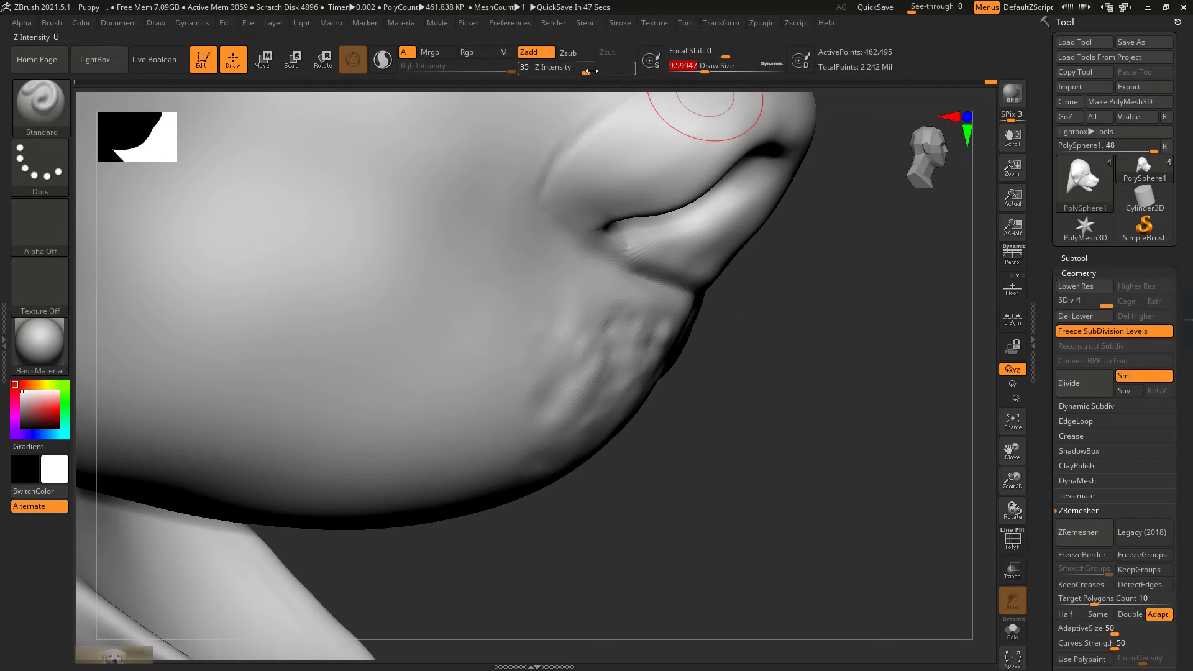
left_click_drag(585, 72, 577, 73)
mouse_move(604, 308)
left_mouse_down()
mouse_move(557, 340)
mouse_move(590, 335)
mouse_move(569, 349)
mouse_move(543, 338)
mouse_move(528, 361)
left_mouse_up()
left_click_drag(704, 72, 694, 72)
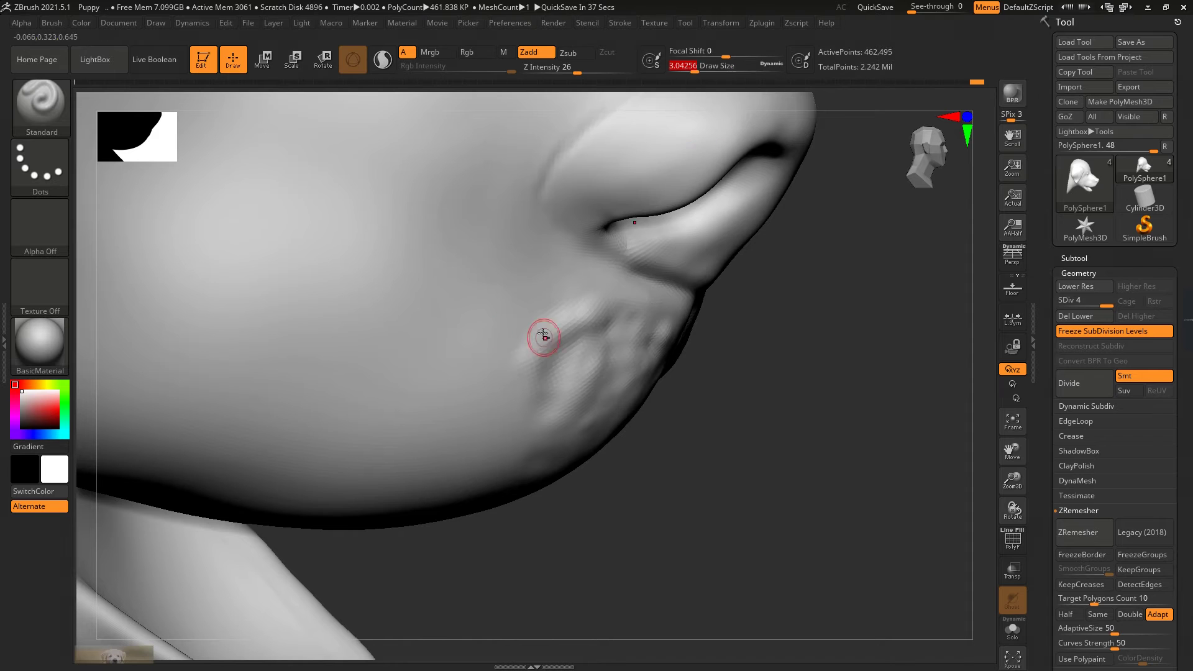
left_click_drag(587, 313, 572, 300)
right_click_drag(619, 292, 653, 322)
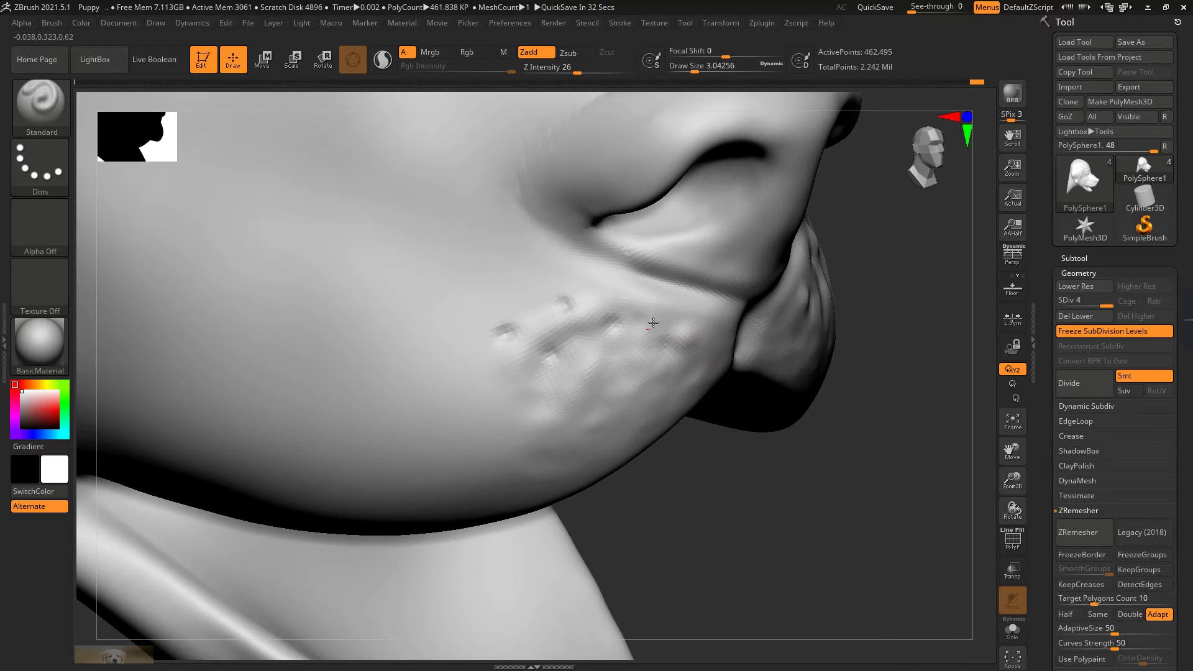
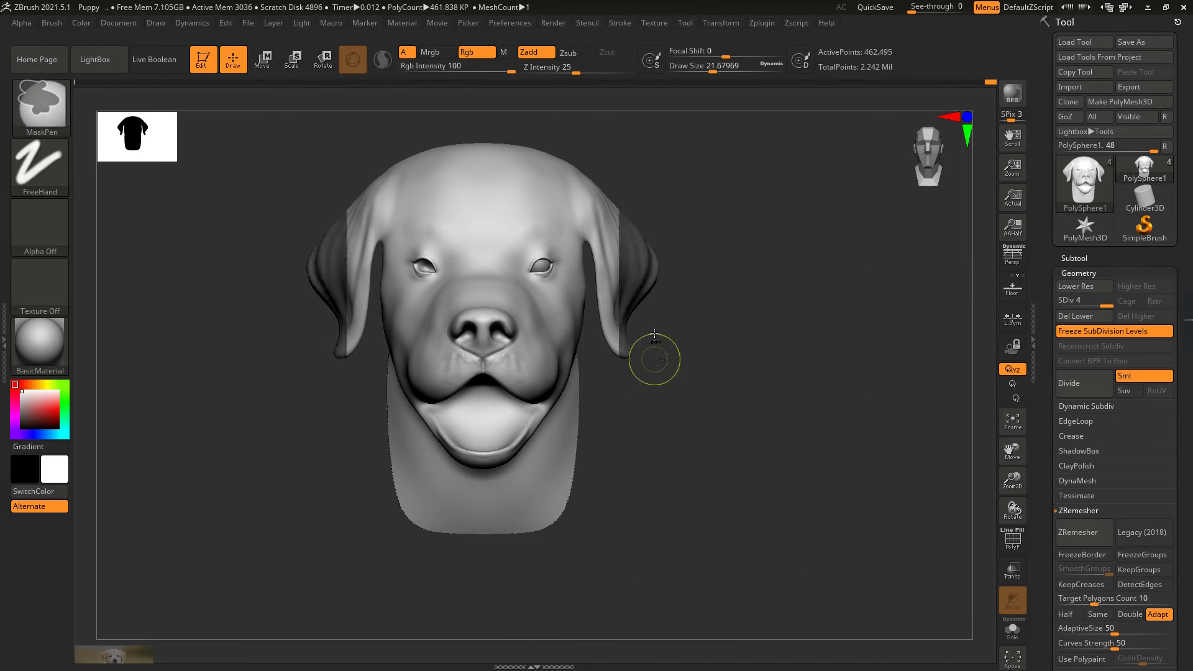
Step: Isolate the ear subtools and bring up the subtool list and Geometry settings
left_click(669, 301, "ctrl+shift")
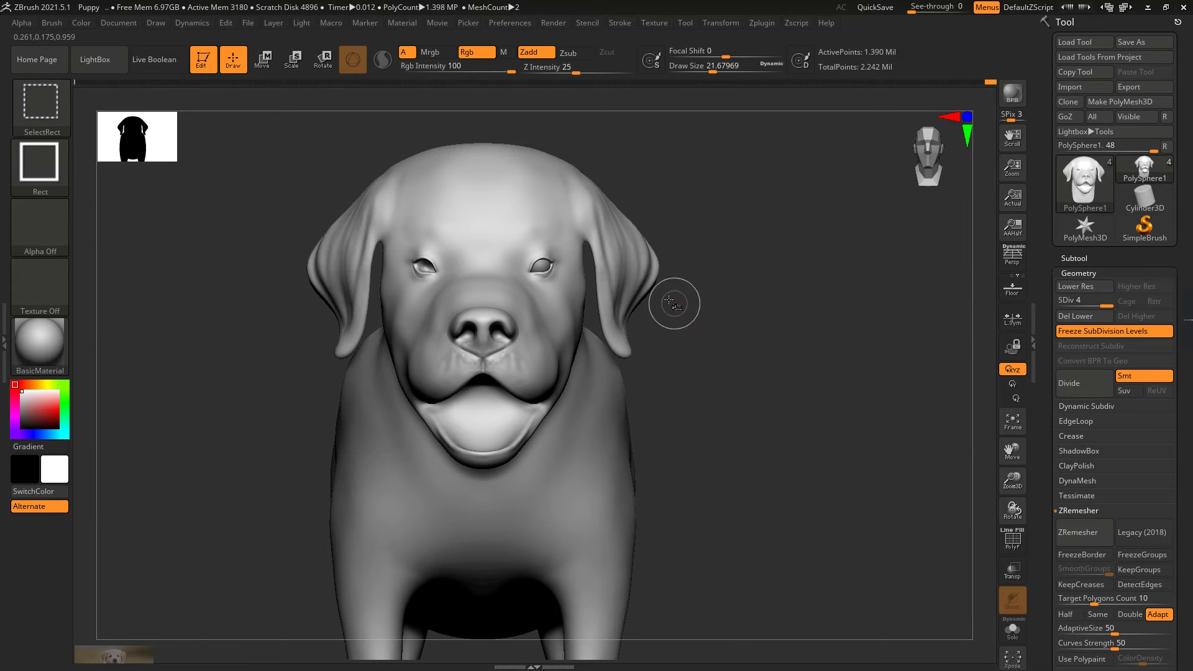
left_click_drag(669, 301, 681, 266, "ctrl+shift")
left_click(1073, 258)
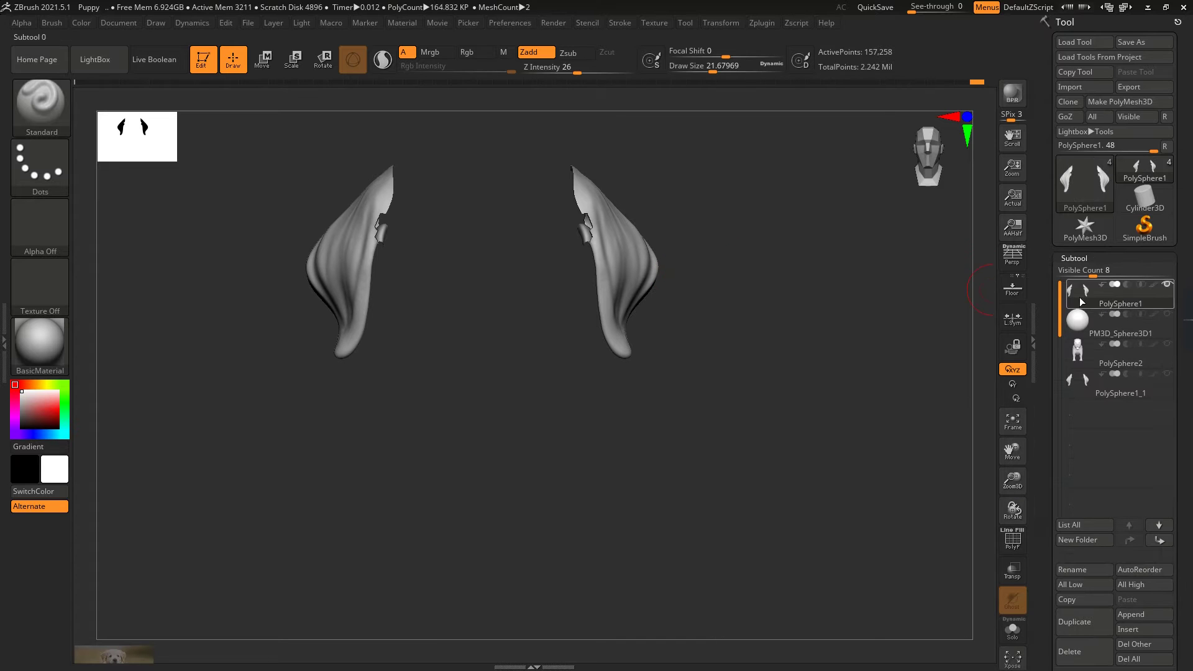
left_click(1073, 258)
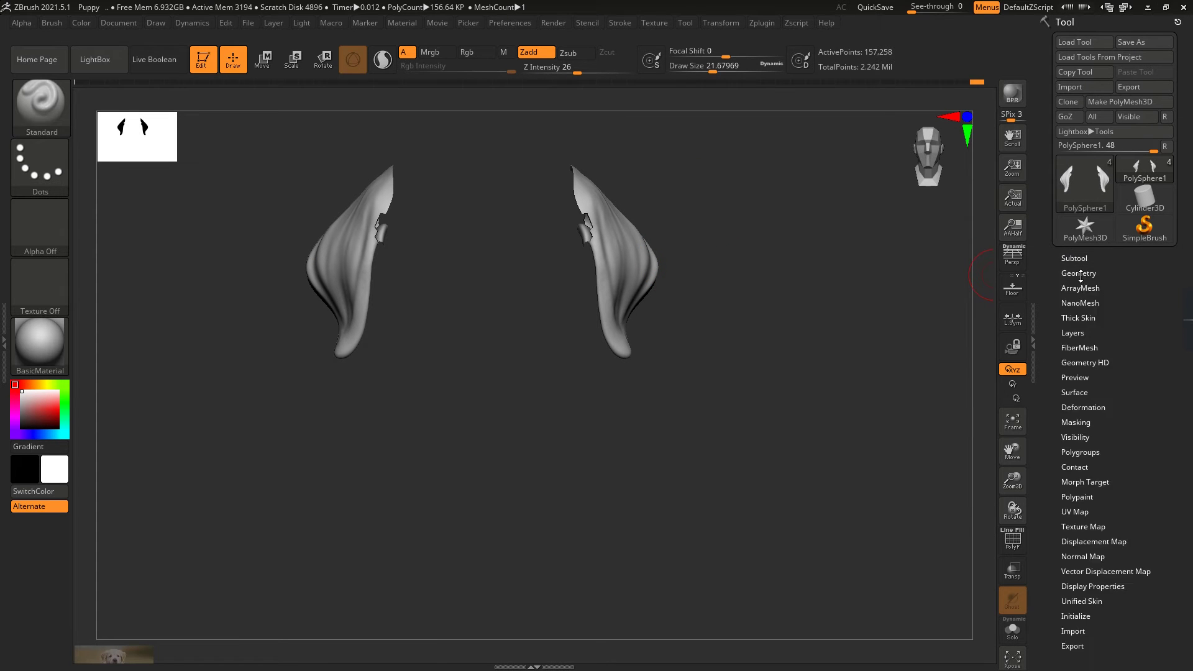
left_click(1079, 272)
left_click_drag(735, 272, 751, 287, "alt")
key("shift")
Step: Drop the puppy to subdivision level 1 and invert the mask so only the ears stay free
key("shift+d")
key("shift+d")
key("shift+d")
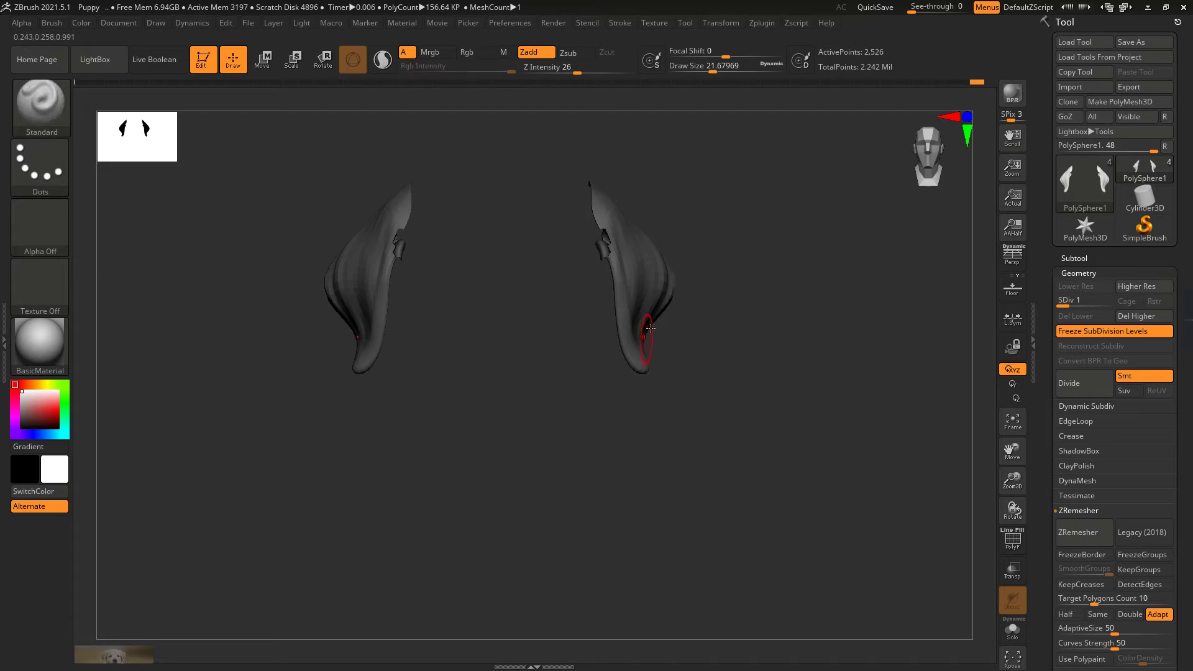
left_click(669, 323, "ctrl+shift")
left_click(562, 252, "ctrl")
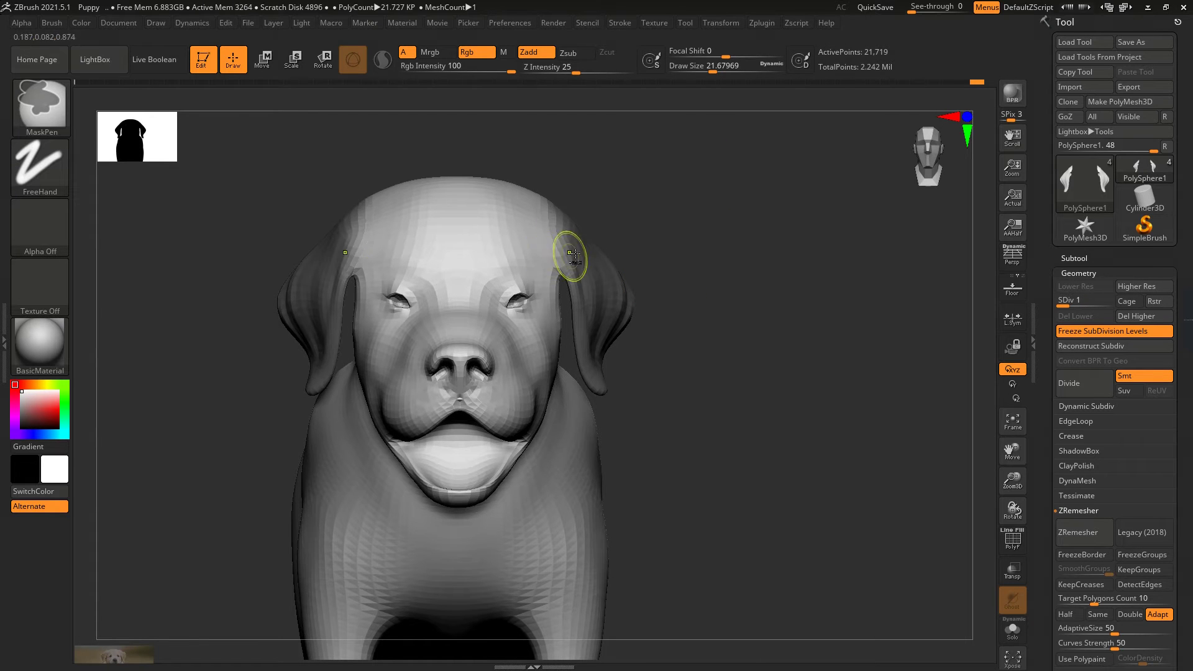
Step: Reposition the unmasked ears with the Transpose move gizmo, then return to Draw mode
key("w")
left_click_drag(398, 201, 398, 201)
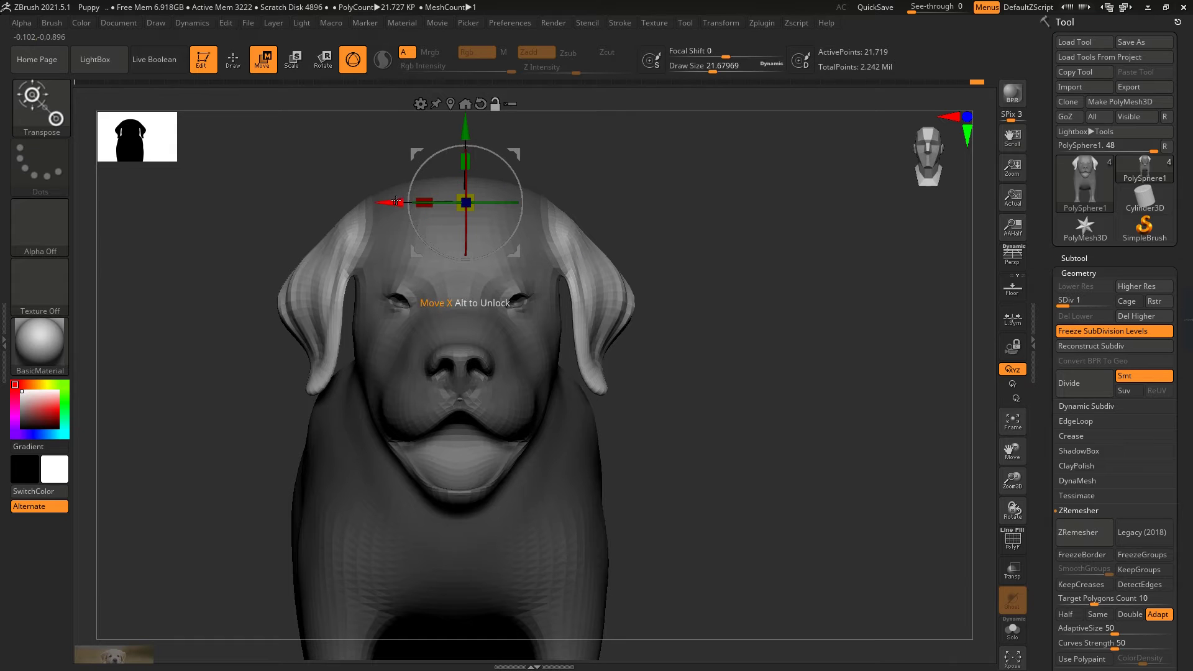
left_click_drag(599, 201, 540, 314)
left_click_drag(746, 337, 577, 191)
left_click(242, 70)
mouse_move(385, 162)
left_mouse_down()
mouse_move(527, 249)
mouse_move(639, 192)
mouse_move(507, 285)
left_mouse_up()
Step: Step the puppy back up to subdivision level 3 and lower the draw intensity to 20
key("d")
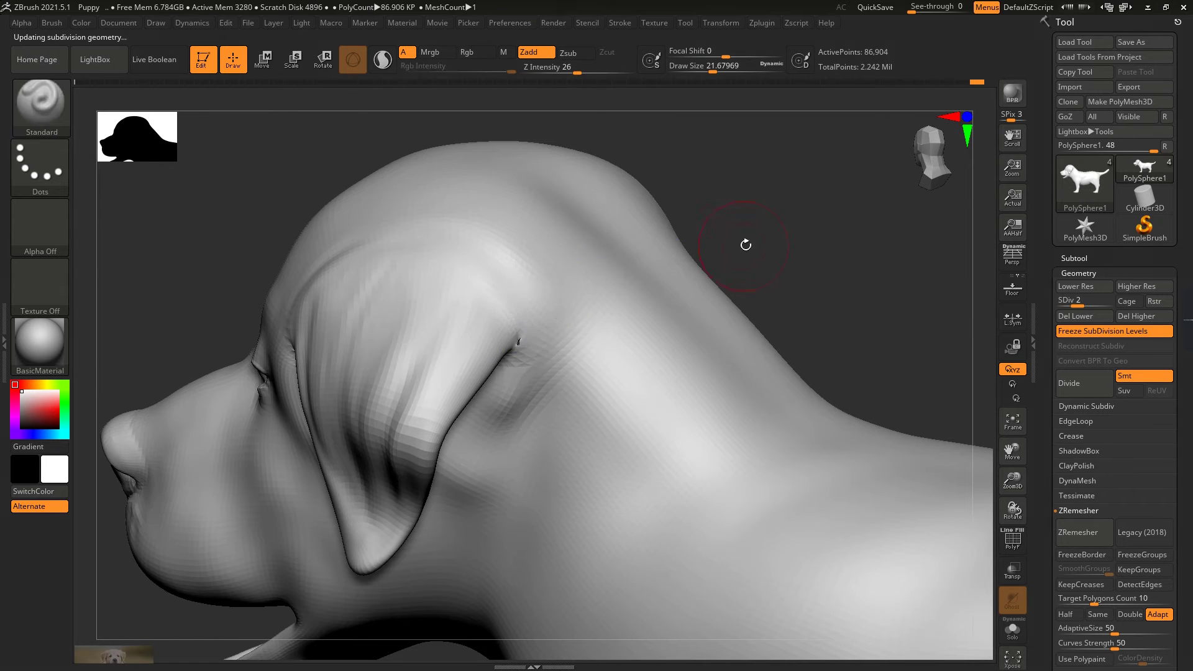
mouse_move(745, 245)
left_mouse_down()
mouse_move(479, 354)
mouse_move(513, 258)
mouse_move(495, 279)
left_mouse_up()
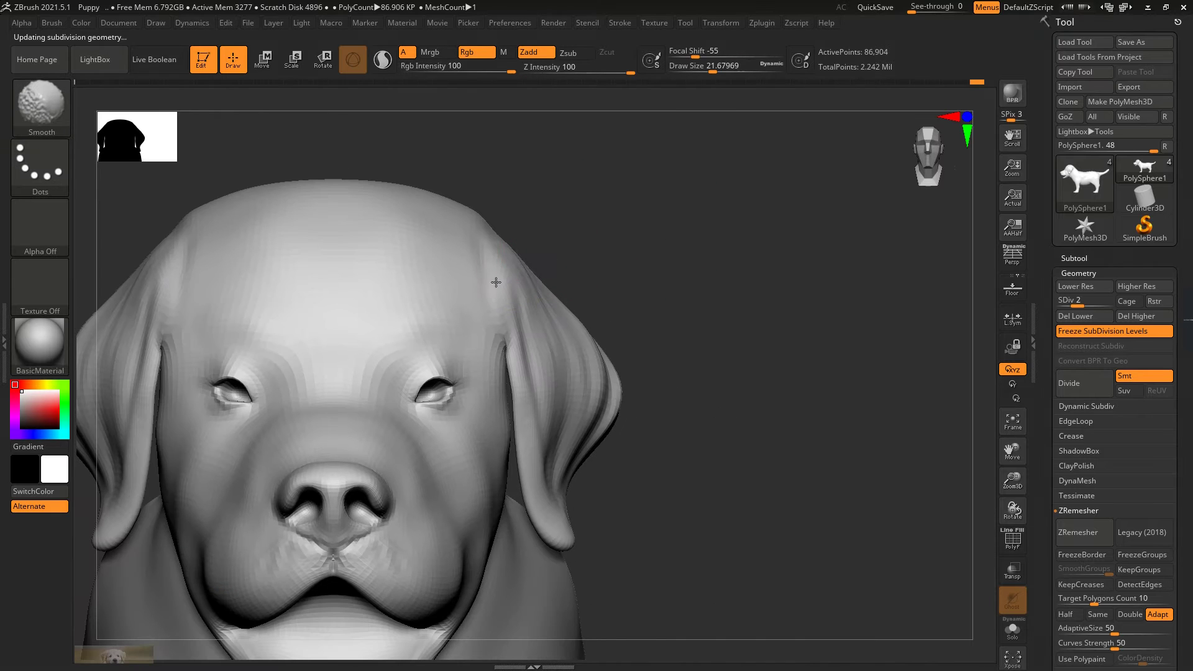
key("ctrl+d")
mouse_move(737, 285)
left_mouse_down("alt")
mouse_move(789, 394)
mouse_move(777, 364)
mouse_move(786, 334)
left_mouse_up("alt")
left_click_drag(673, 357, 669, 350, "alt")
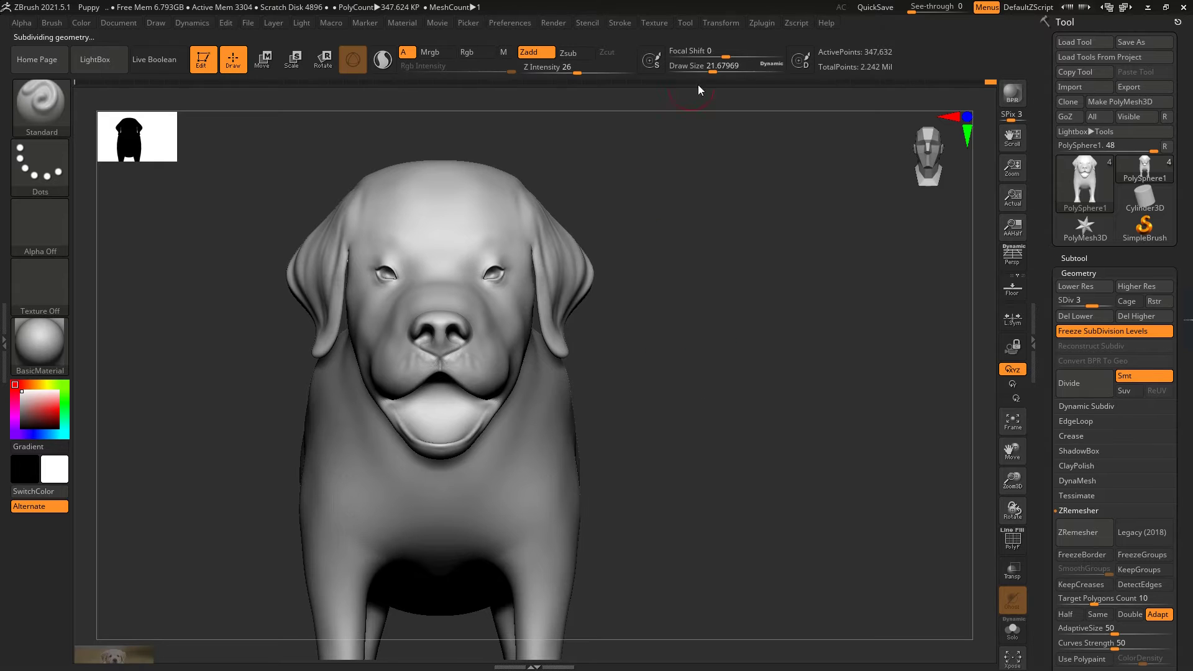
left_click_drag(573, 74, 568, 74)
left_click_drag(808, 186, 652, 199, "shift")
Step: Select the ClayBuildup brush and build up clay strokes across the shoulder
key("b")
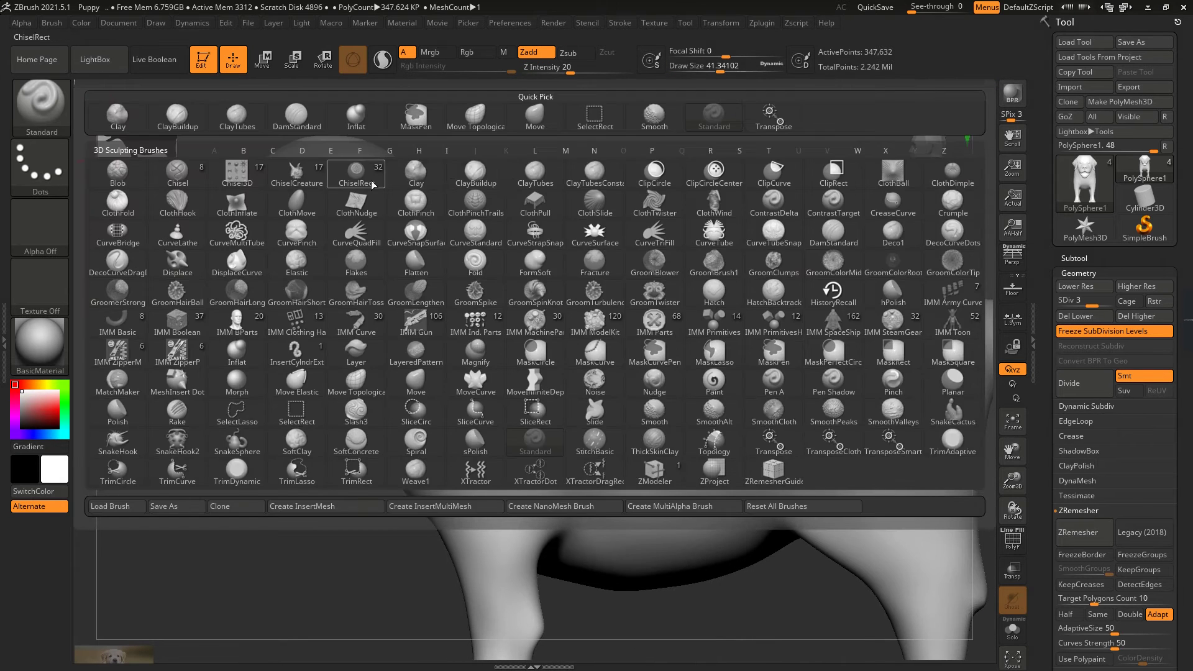
key("c")
key("b")
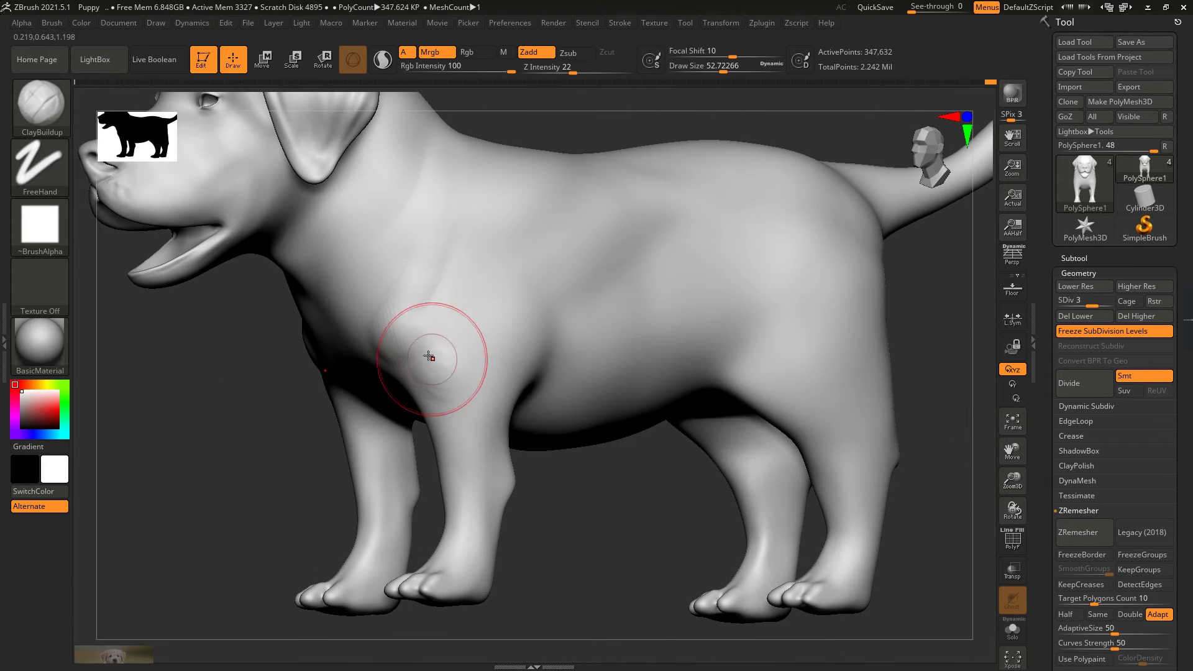
left_click_drag(429, 356, 443, 352)
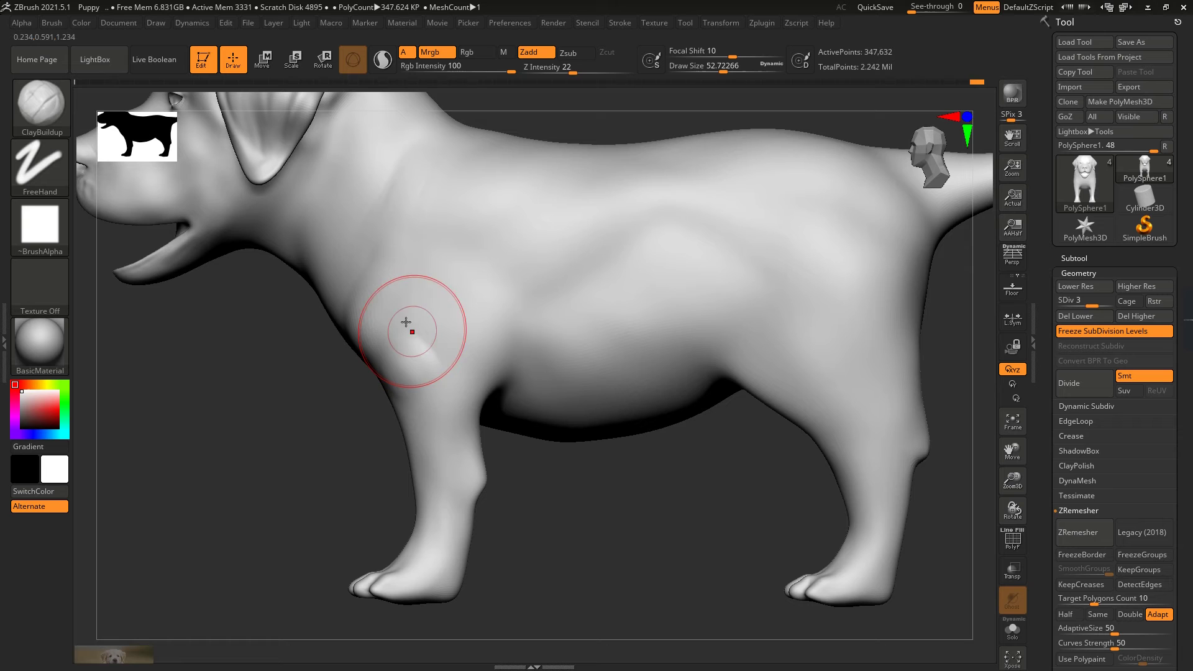
left_click_drag(404, 327, 461, 335)
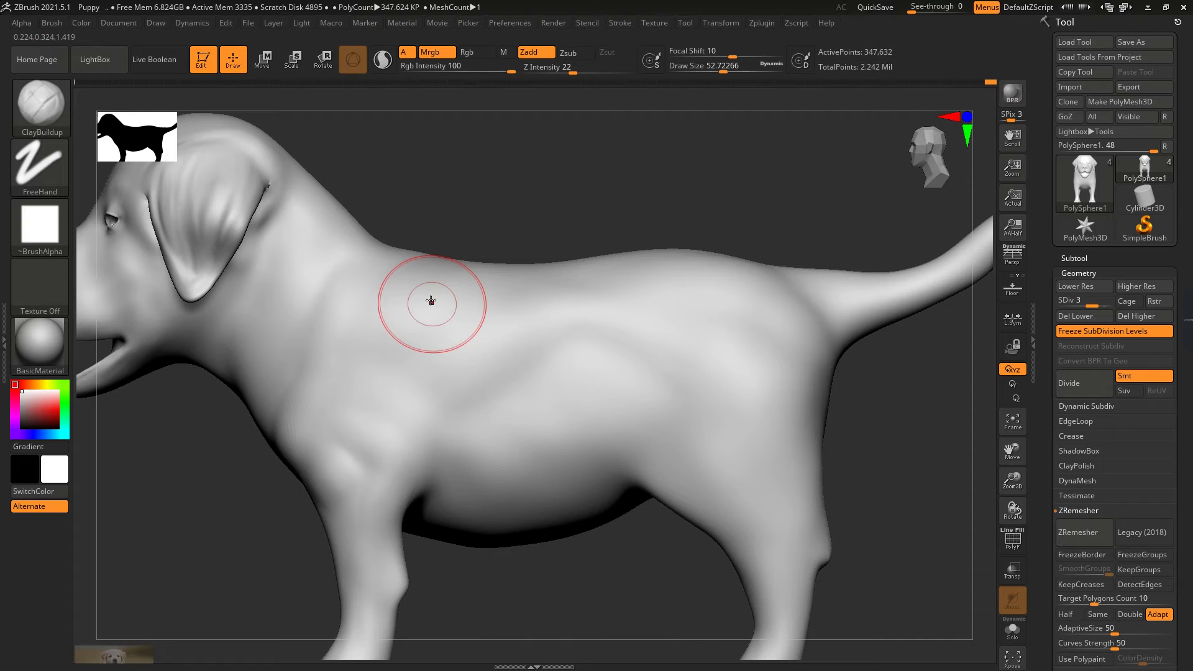
mouse_move(431, 300)
left_mouse_down()
mouse_move(356, 297)
mouse_move(331, 331)
mouse_move(364, 369)
left_mouse_up()
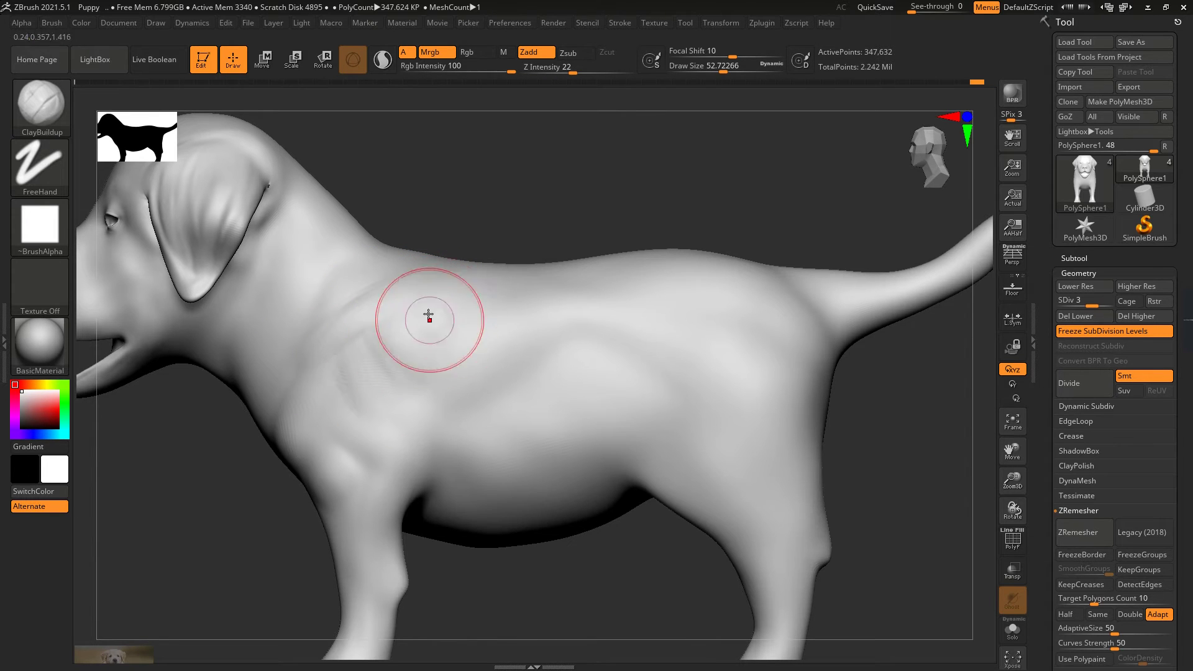
mouse_move(426, 314)
left_mouse_down()
mouse_move(433, 341)
mouse_move(403, 336)
mouse_move(396, 392)
mouse_move(369, 417)
mouse_move(379, 446)
mouse_move(327, 459)
left_mouse_up()
Step: Smooth the shoulder strokes and dab clay onto the back, checking neck, chest and back angles
key("shift")
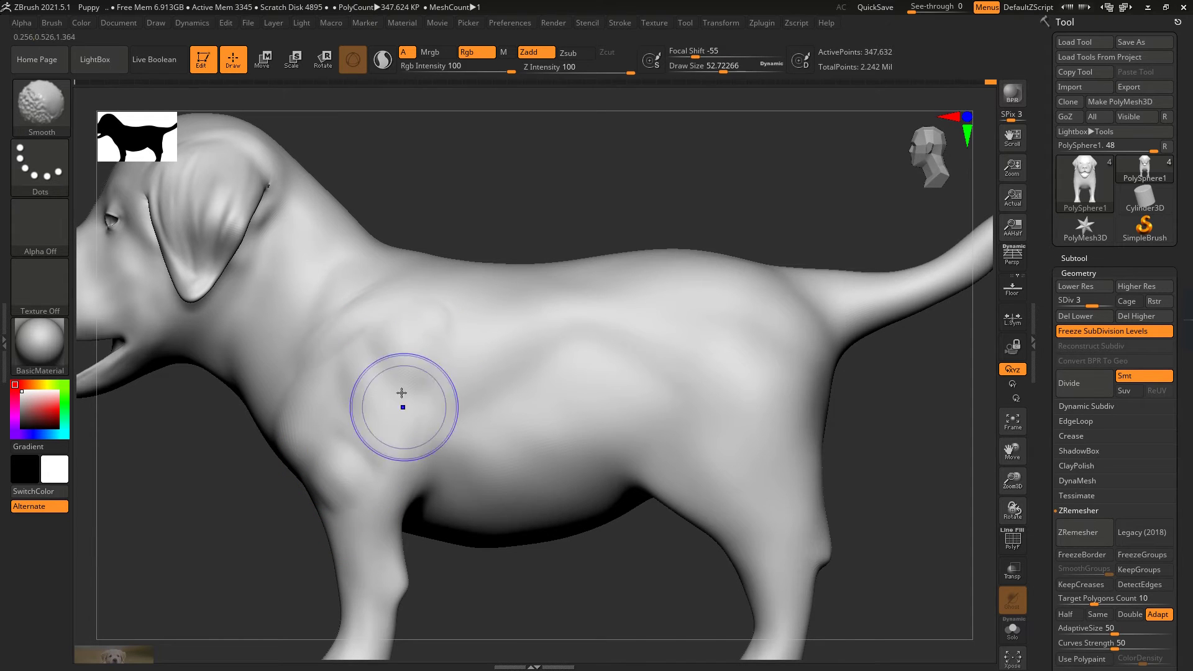
left_click_drag(466, 199, 453, 234)
mouse_move(333, 314)
right_mouse_down("ctrl")
mouse_move(404, 326)
mouse_move(438, 350)
right_mouse_up("ctrl")
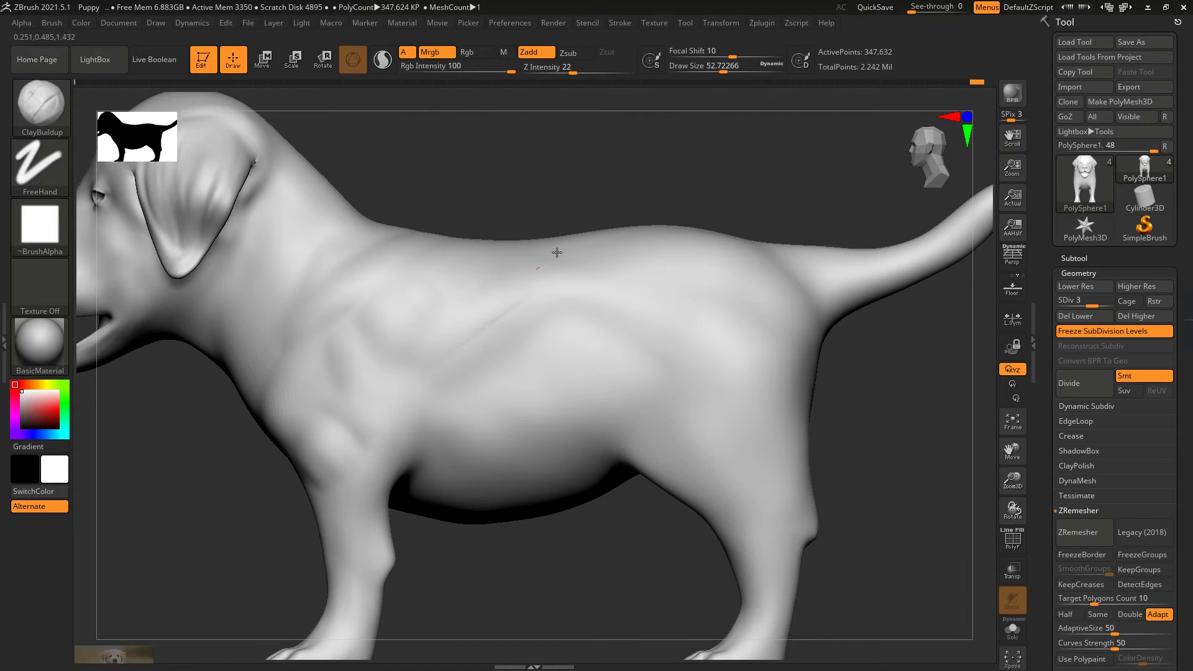
right_click_drag(556, 252, 462, 297)
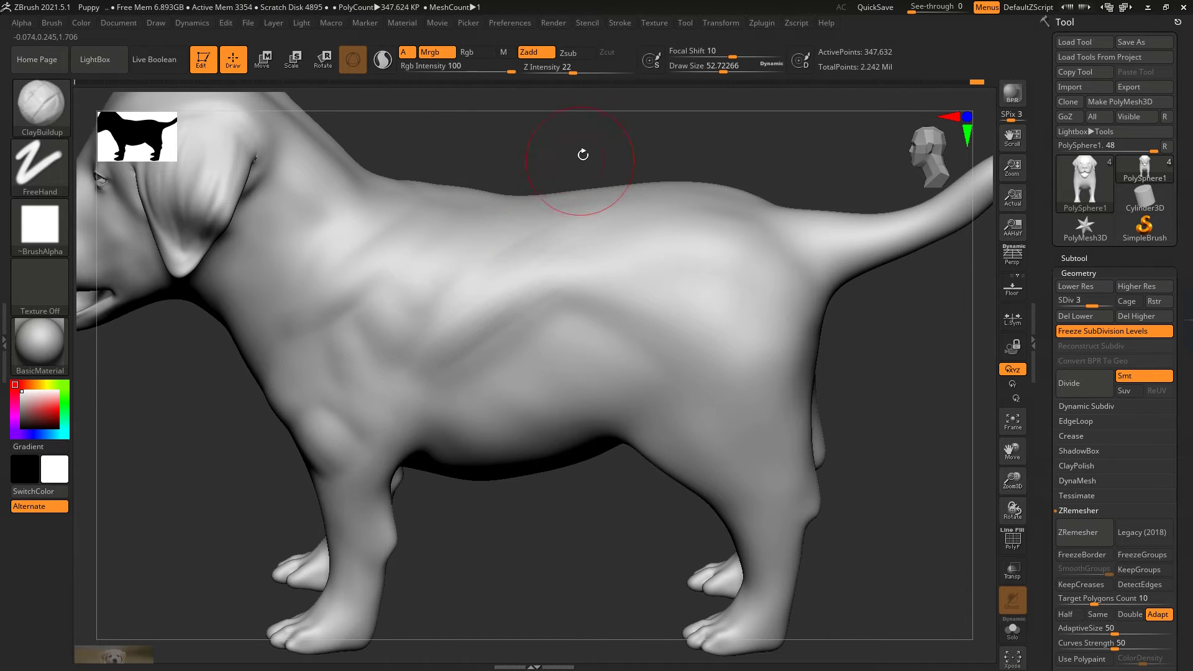
right_click_drag(580, 151, 482, 195)
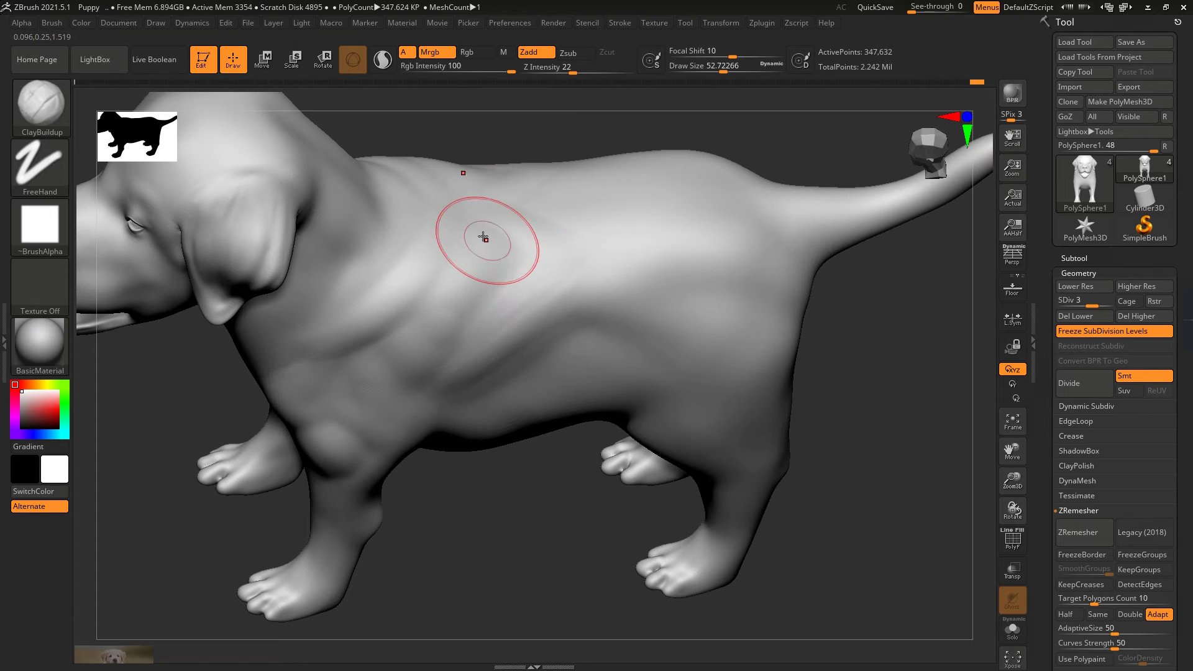
right_click_drag(644, 147, 520, 304)
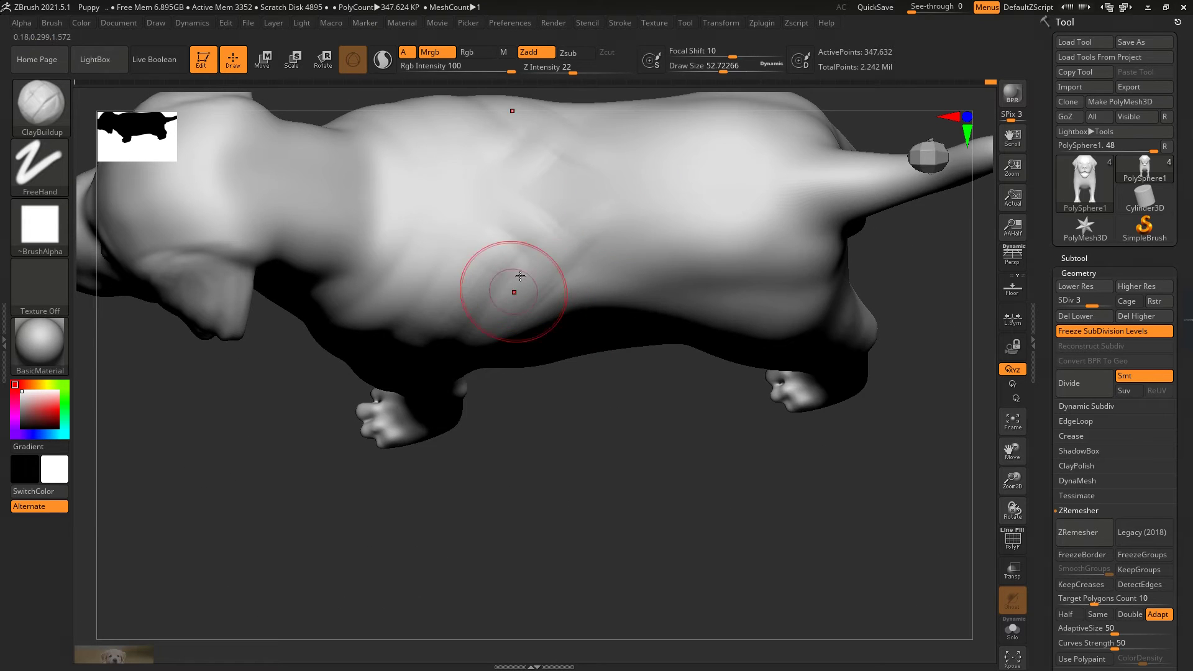
left_click(555, 184)
mouse_move(533, 460)
left_mouse_down()
mouse_move(426, 354)
mouse_move(479, 242)
left_mouse_up()
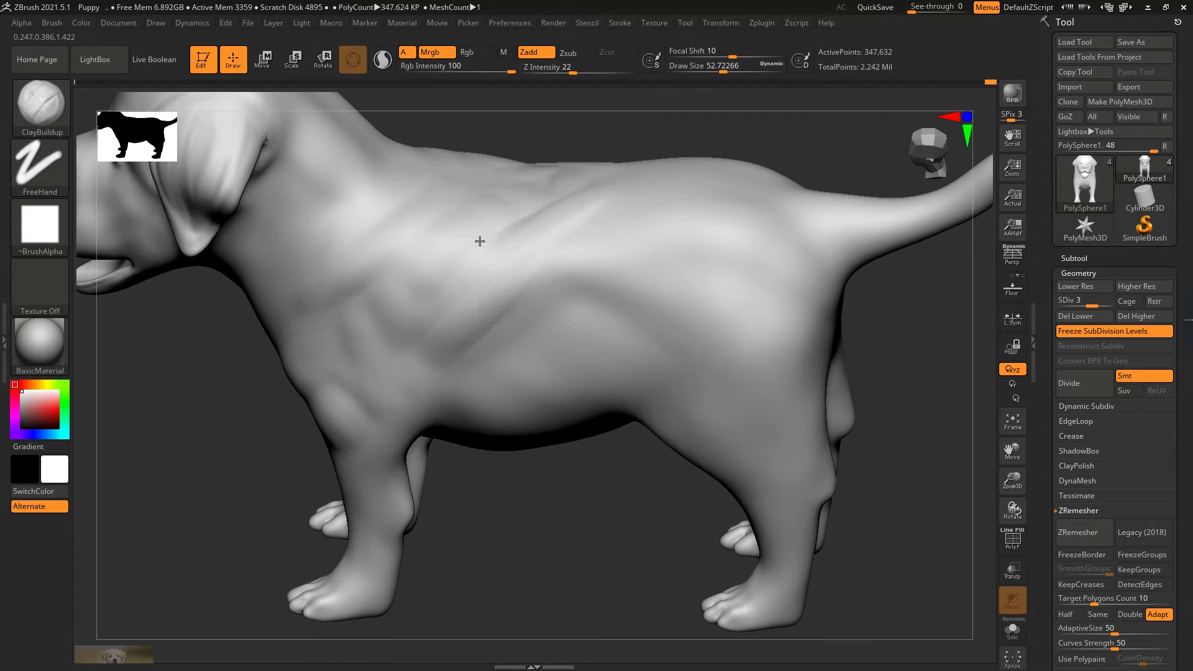
key("shift")
right_click_drag(540, 207, 596, 490, "alt")
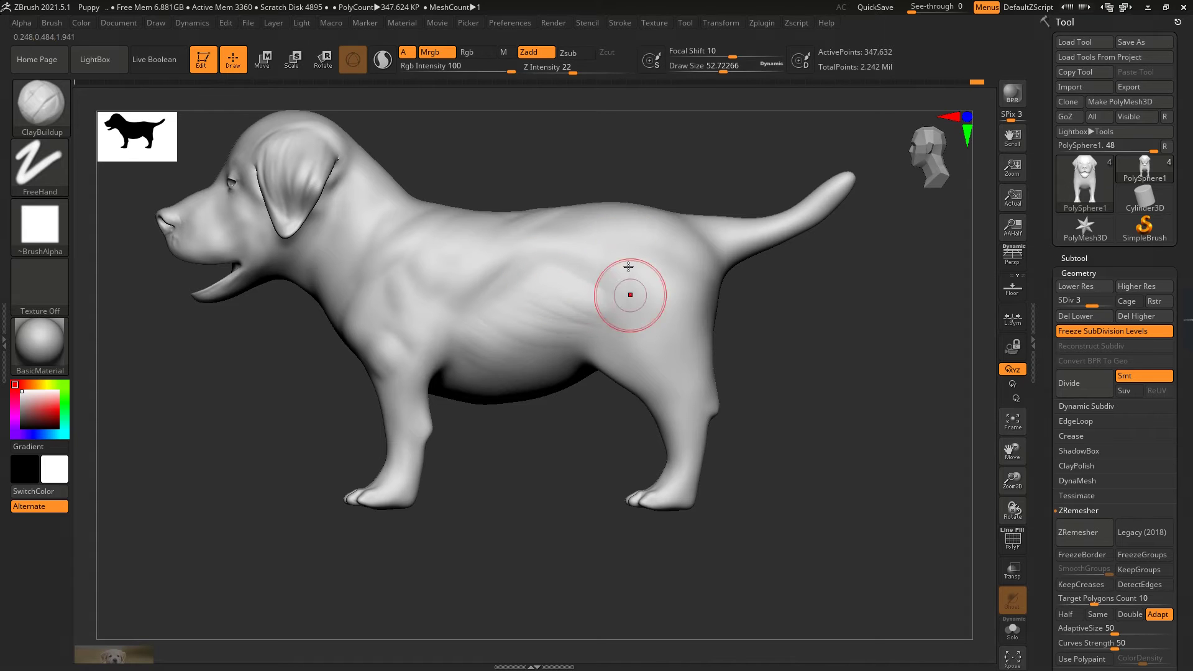
Step: Add a clay stroke down the haunch and smooth the underside and shoulder
left_click_drag(629, 267, 659, 372)
right_click_drag(653, 386, 594, 261)
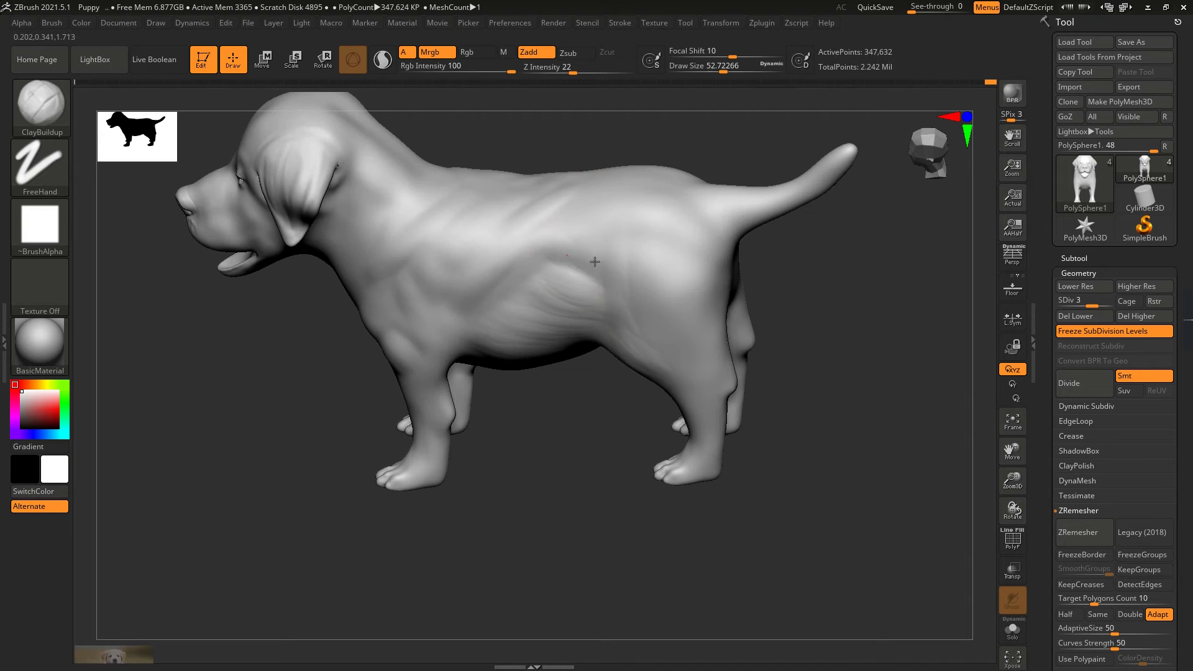
mouse_move(643, 349)
right_mouse_down()
mouse_move(716, 375)
mouse_move(621, 360)
mouse_move(613, 373)
mouse_move(414, 314)
mouse_move(698, 190)
mouse_move(443, 321)
right_mouse_up()
key("shift")
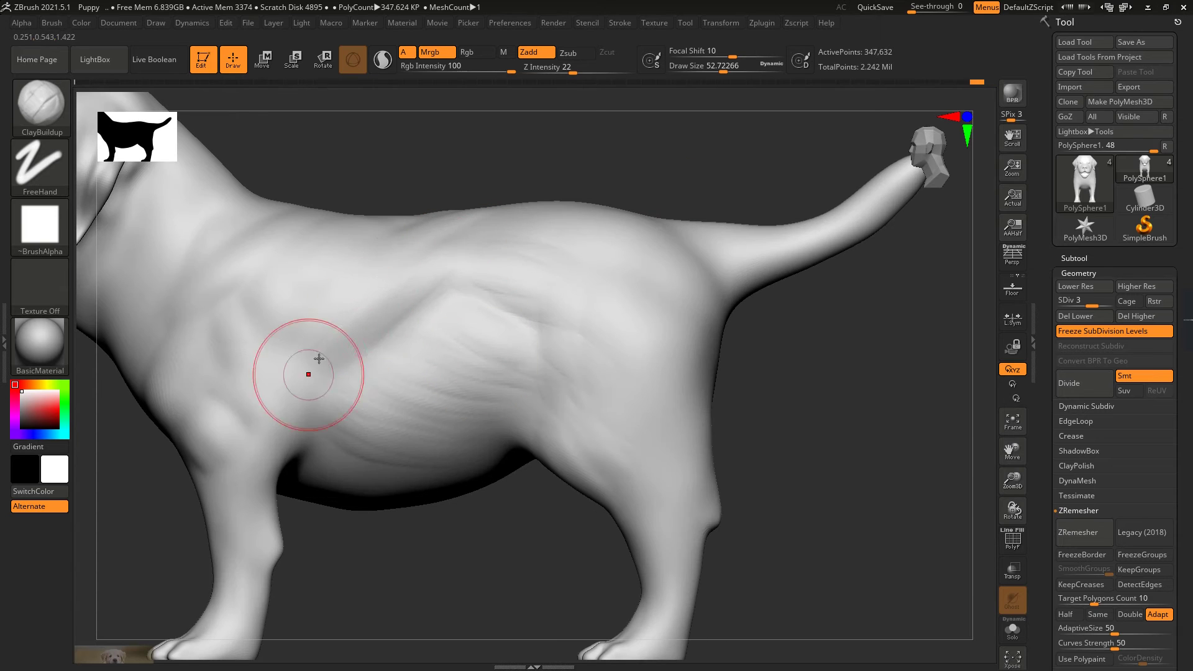
key("shift")
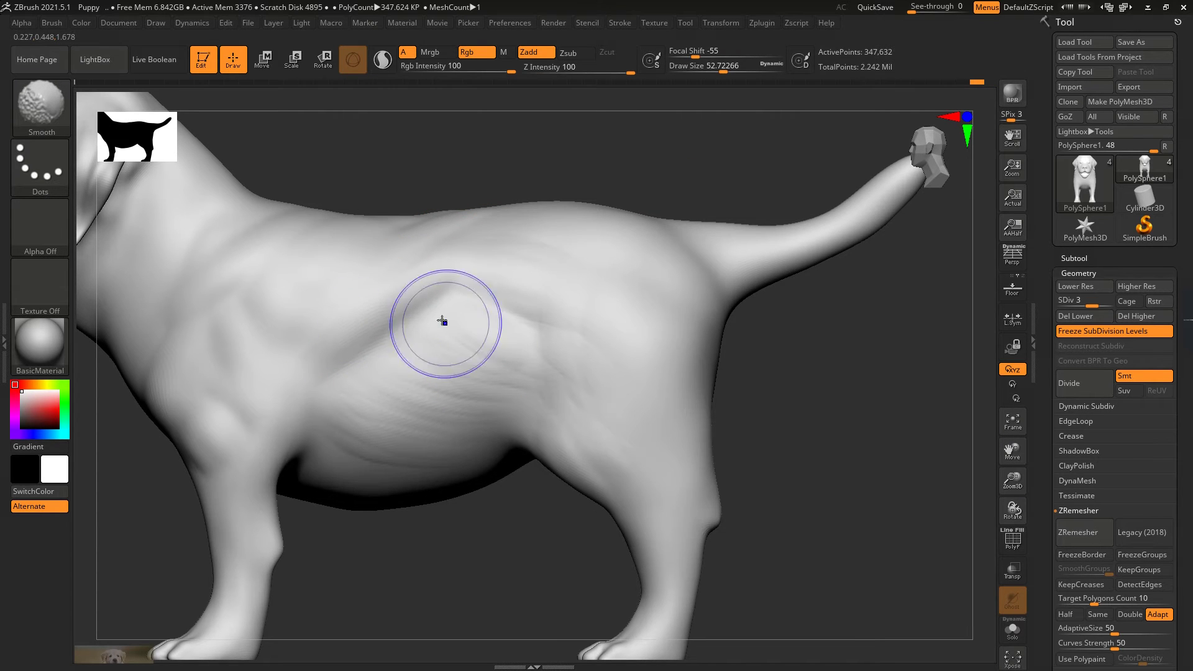
mouse_move(600, 383)
right_mouse_down("ctrl")
mouse_move(745, 412)
mouse_move(779, 330)
right_mouse_up("ctrl")
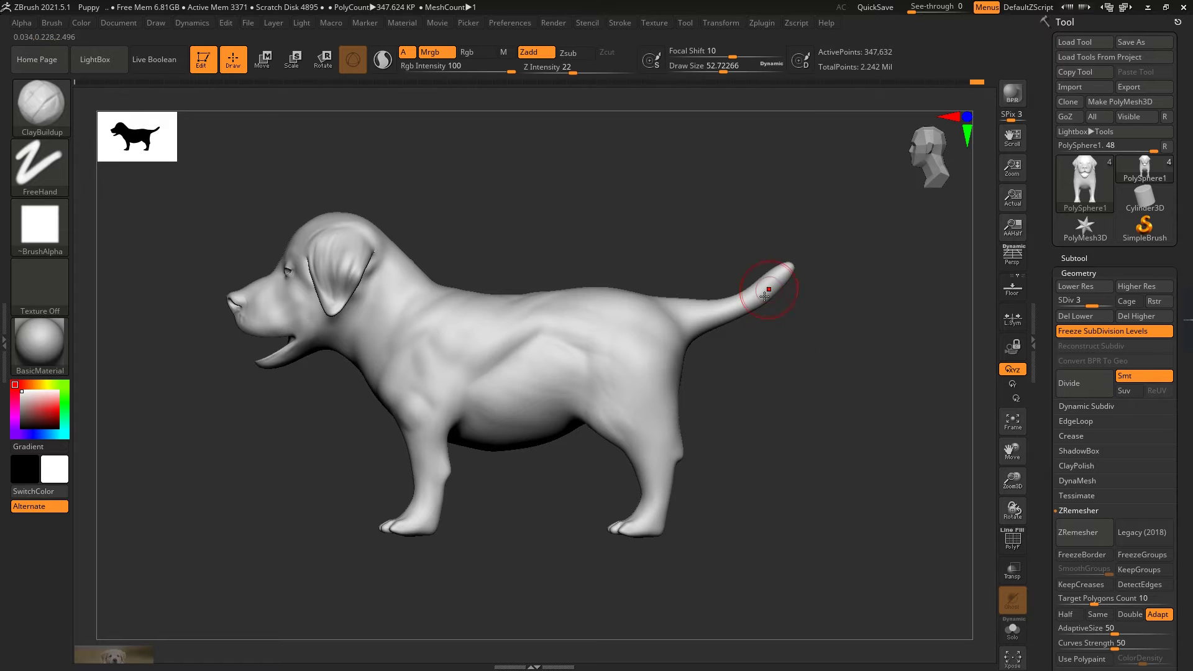
right_click_drag(820, 415, 618, 275, "ctrl")
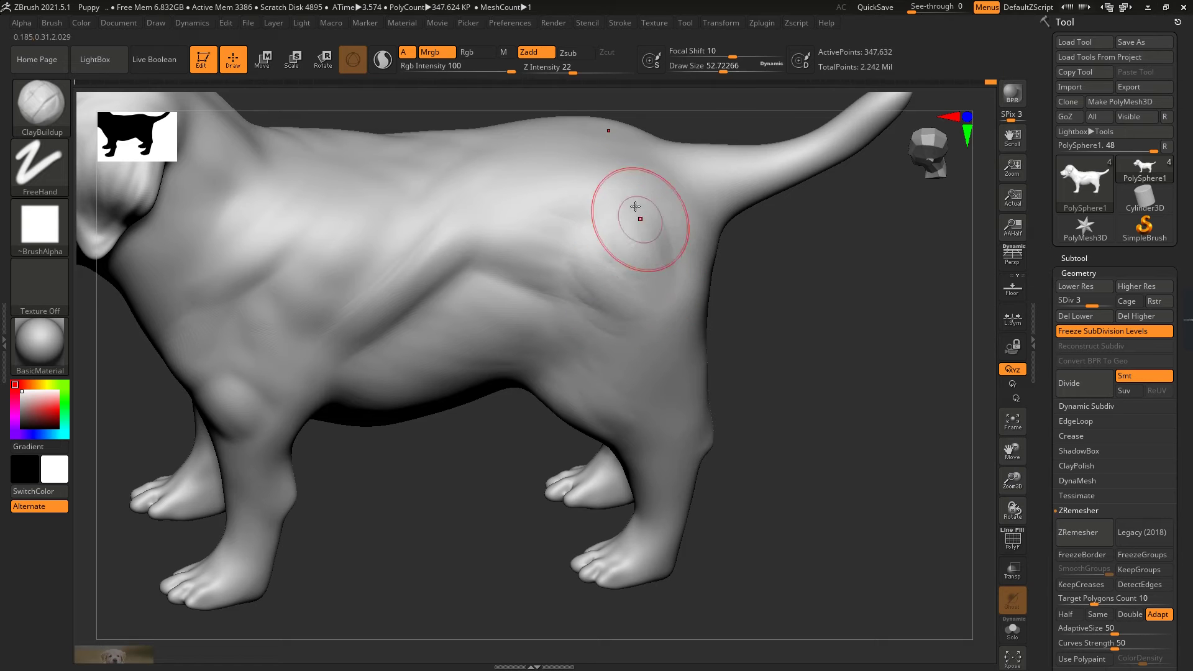
right_click_drag(635, 206, 626, 274)
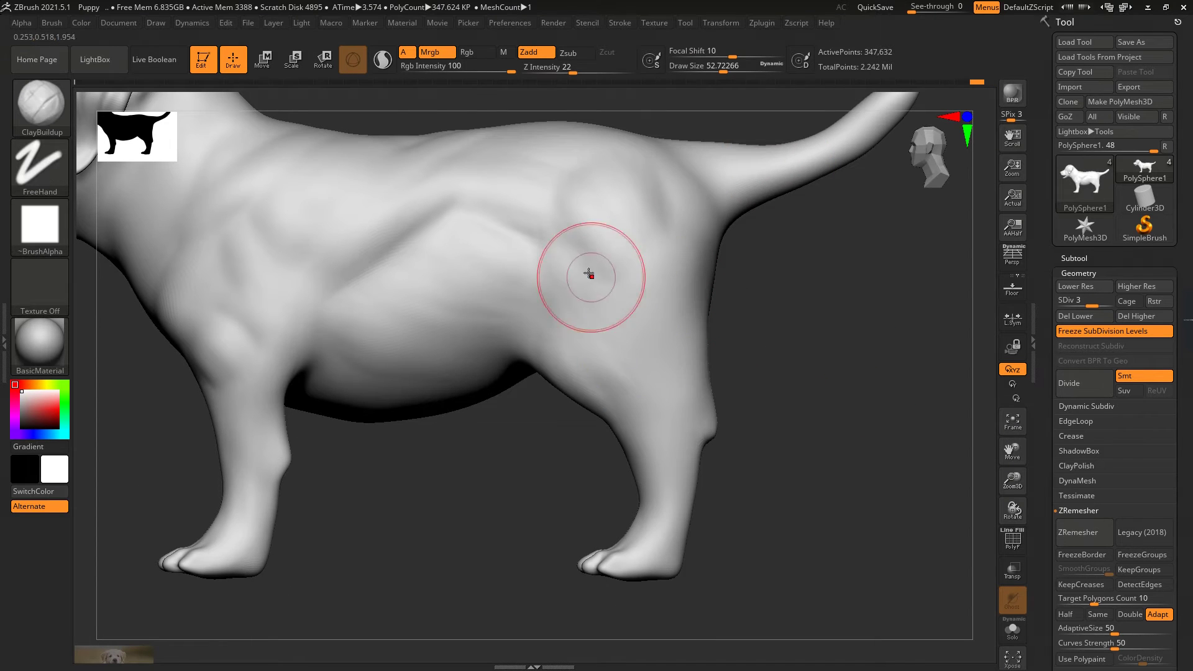
mouse_move(567, 290)
left_mouse_down("shift")
mouse_move(643, 325)
mouse_move(632, 223)
left_mouse_up("shift")
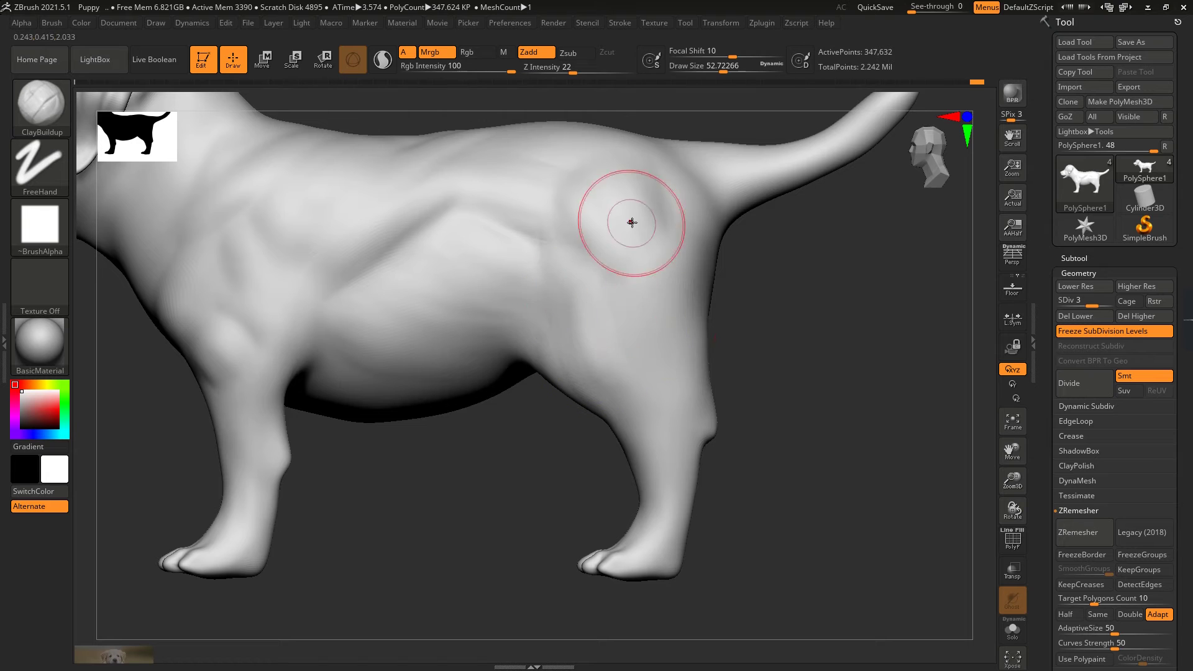
Step: Review the puppy's back, head, chest and both sides, smoothing the left side
right_click_drag(679, 275, 708, 338)
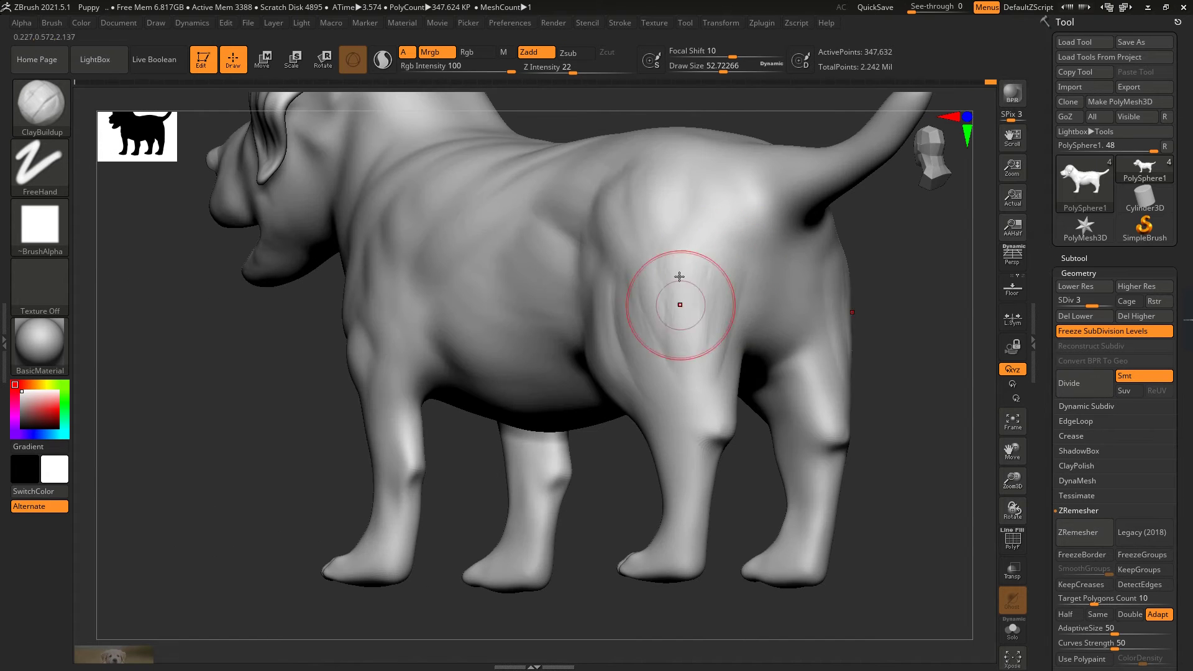
right_click_drag(689, 282, 575, 301)
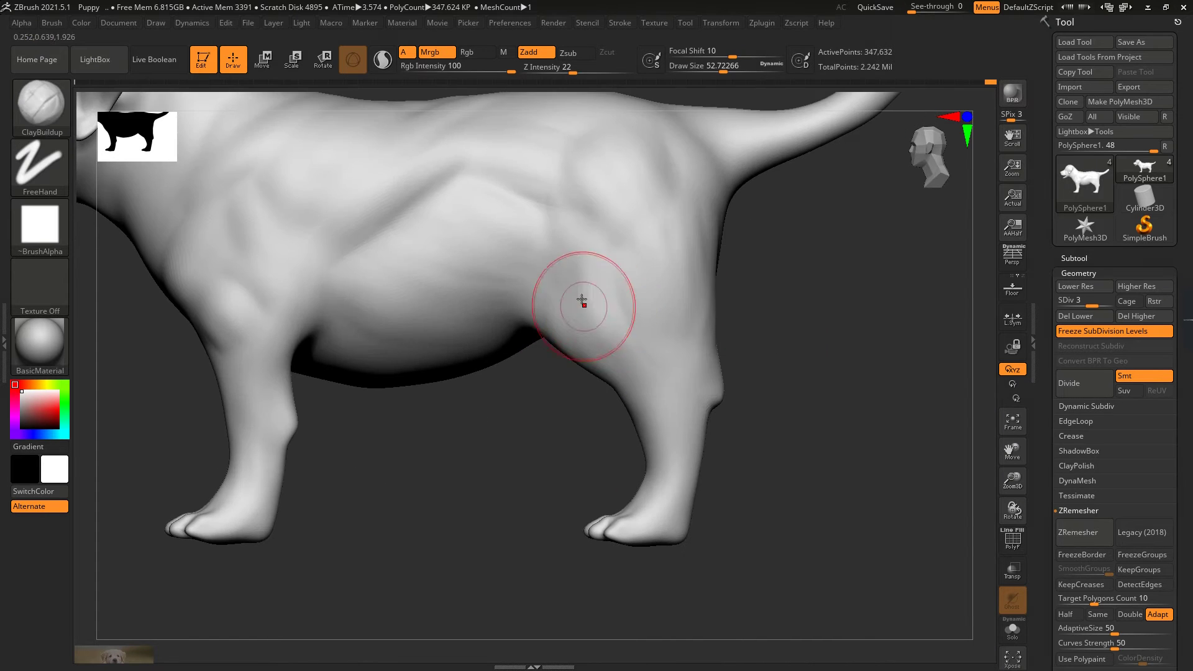
mouse_move(636, 370)
right_mouse_down()
mouse_move(839, 348)
mouse_move(930, 295)
mouse_move(709, 200)
right_mouse_up()
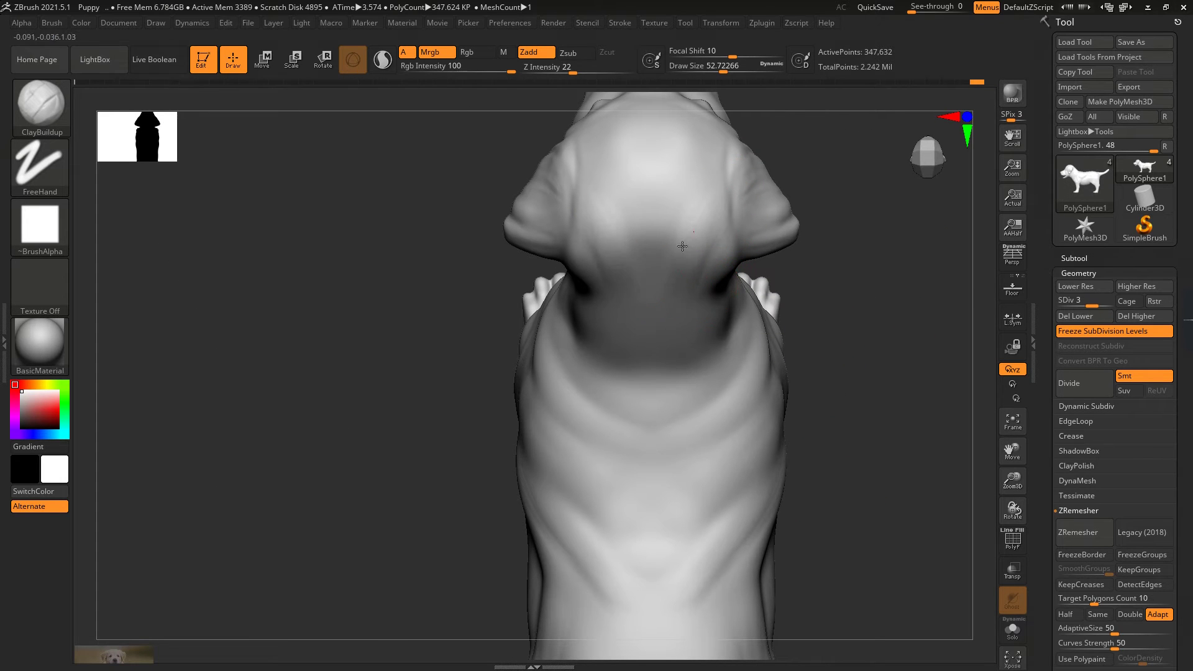
mouse_move(671, 313)
right_mouse_down()
mouse_move(855, 319)
mouse_move(639, 281)
mouse_move(591, 333)
mouse_move(673, 422)
right_mouse_up()
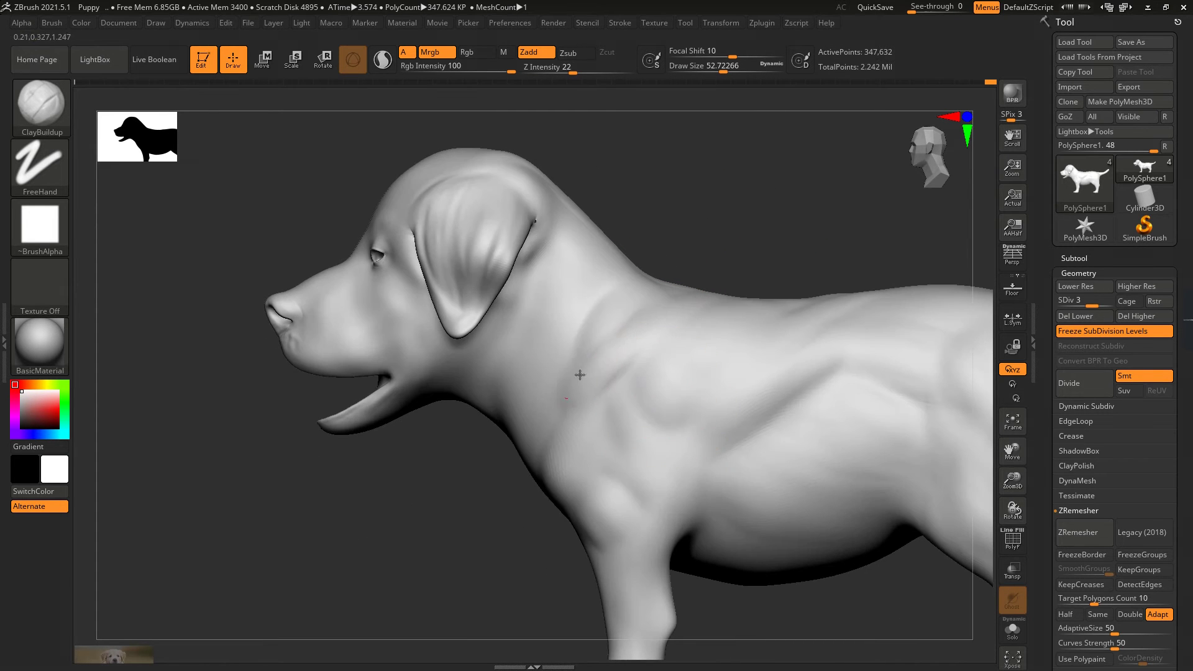
right_click_drag(687, 192, 695, 335)
right_click_drag(735, 128, 605, 307)
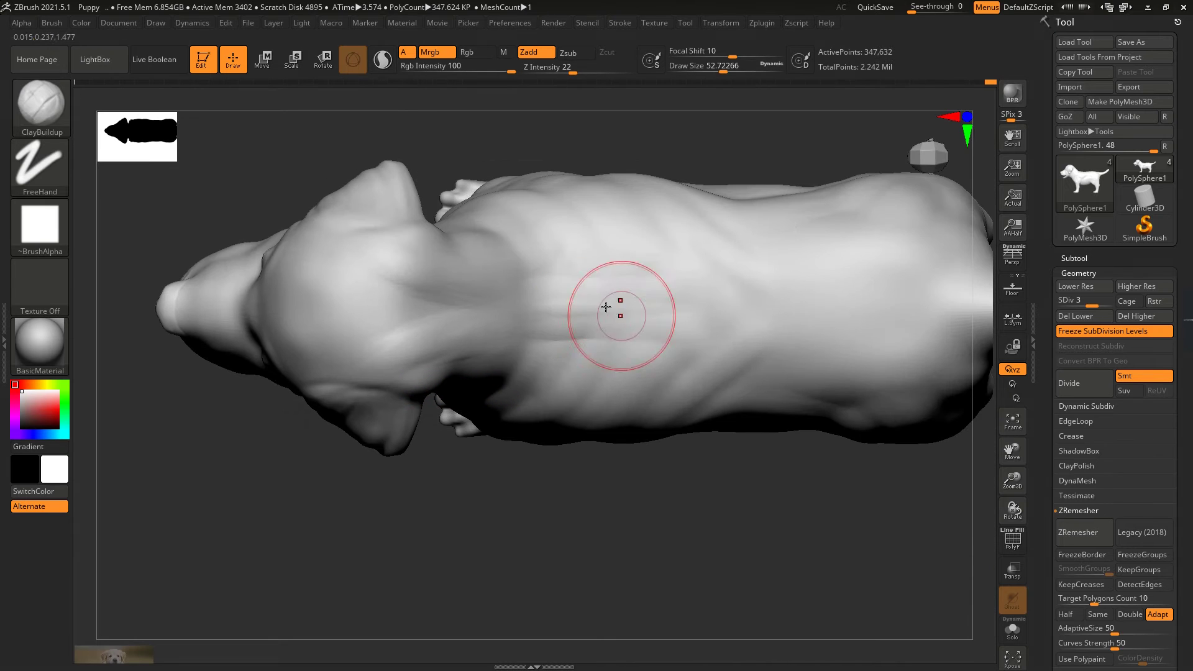
right_click_drag(733, 291, 643, 225)
right_click_drag(723, 209, 655, 269)
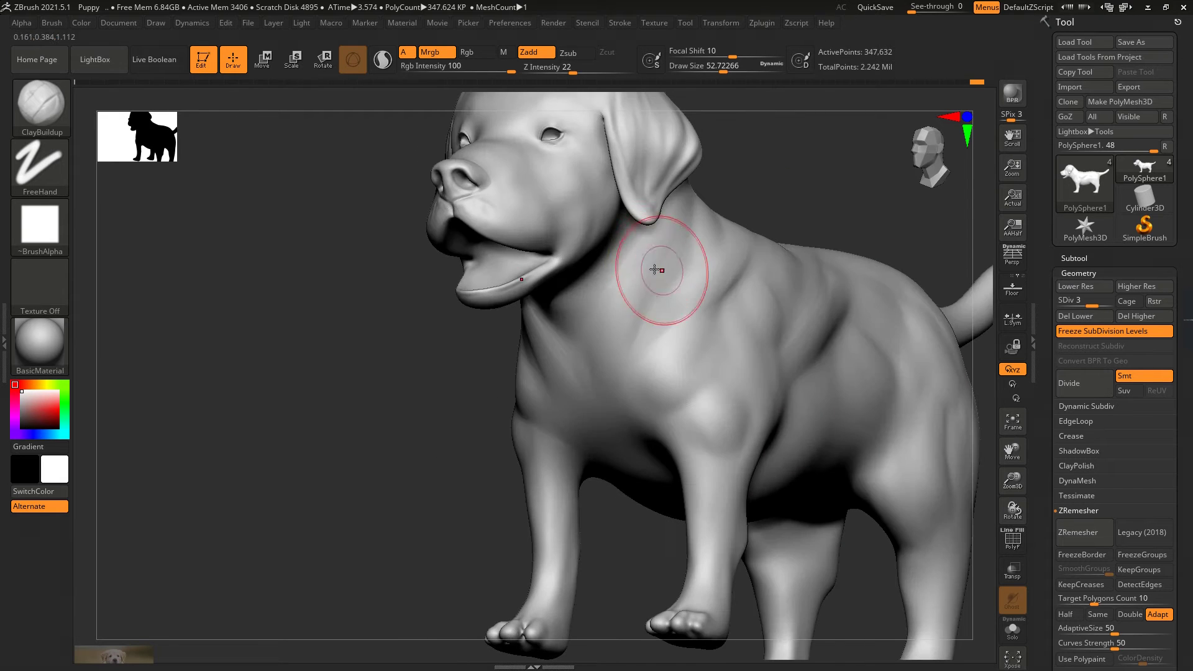
right_click_drag(445, 385, 559, 343)
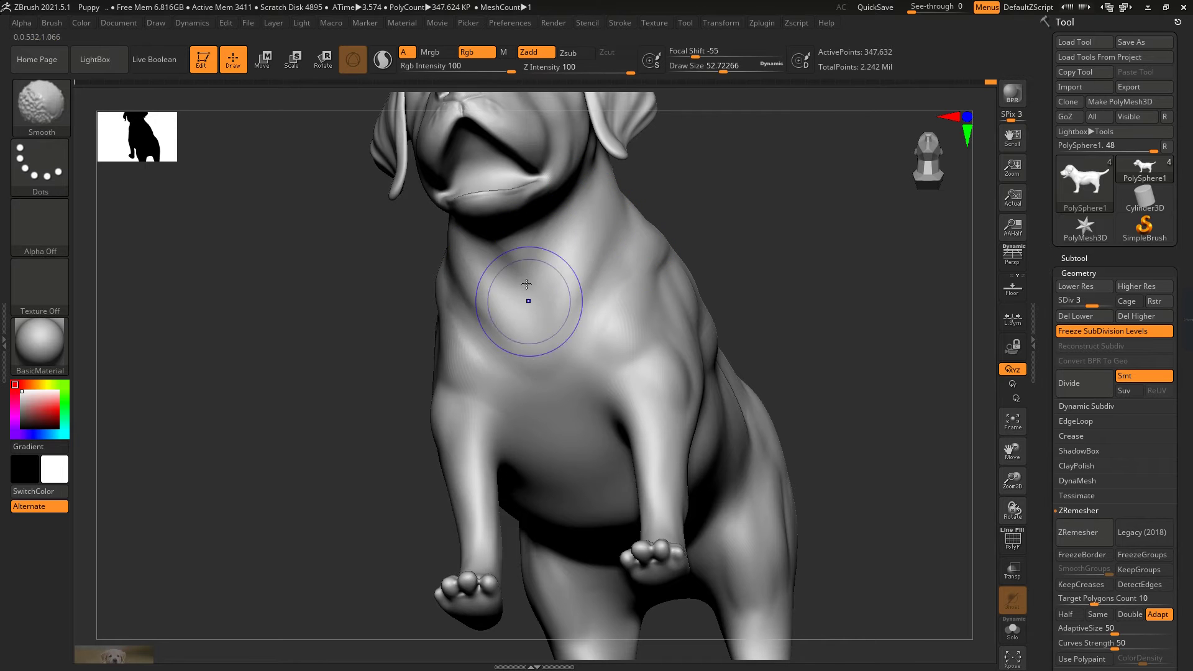
mouse_move(524, 298)
right_mouse_down()
mouse_move(572, 248)
mouse_move(454, 363)
mouse_move(473, 371)
mouse_move(467, 354)
right_mouse_up()
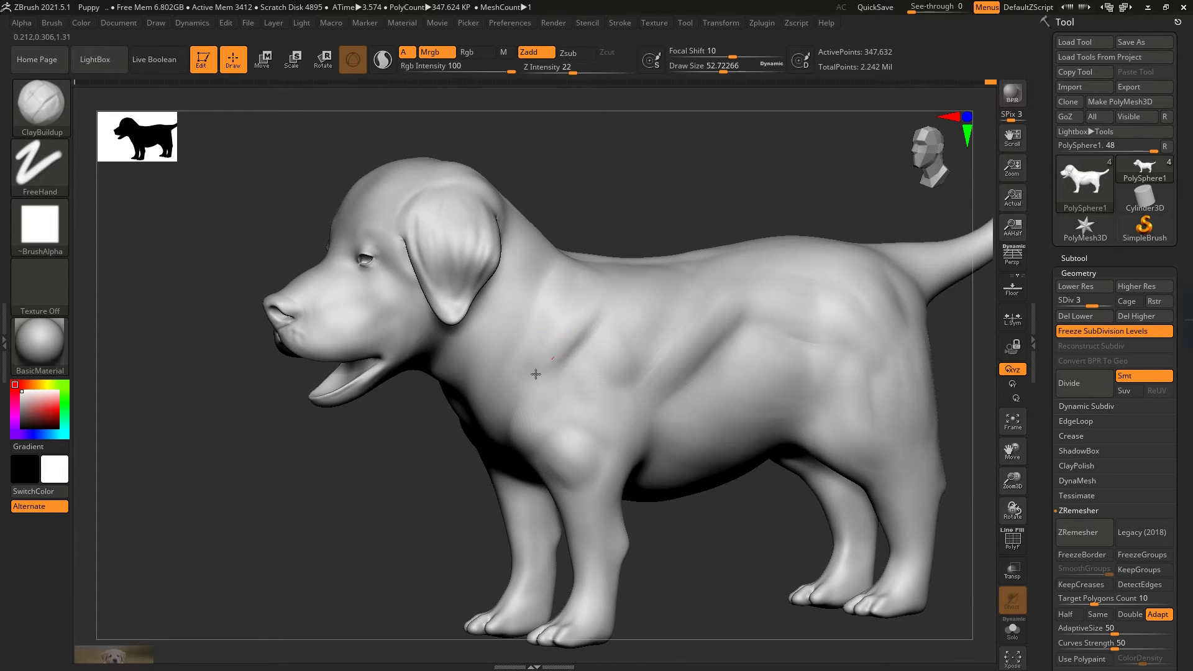
key("shift")
right_click_drag(532, 333, 541, 253, "shift")
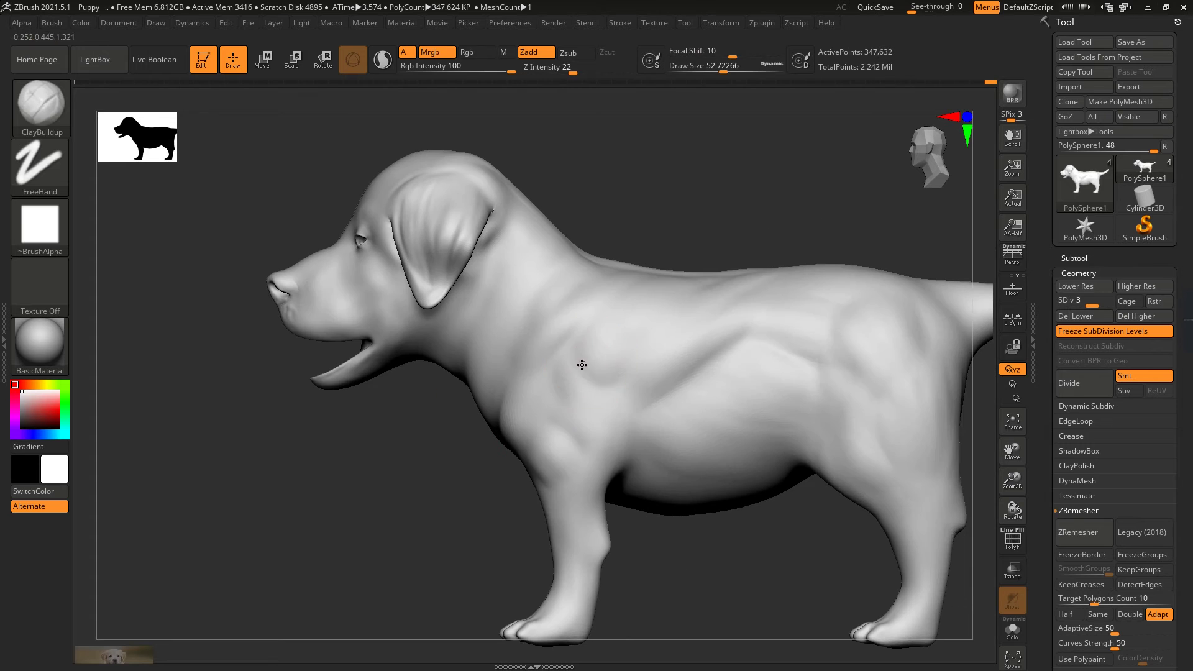
right_click_drag(692, 573, 666, 458)
Step: Switch to the Standard brush at a smaller size and sculpt and smooth the leg
key("b")
key("s")
key("t")
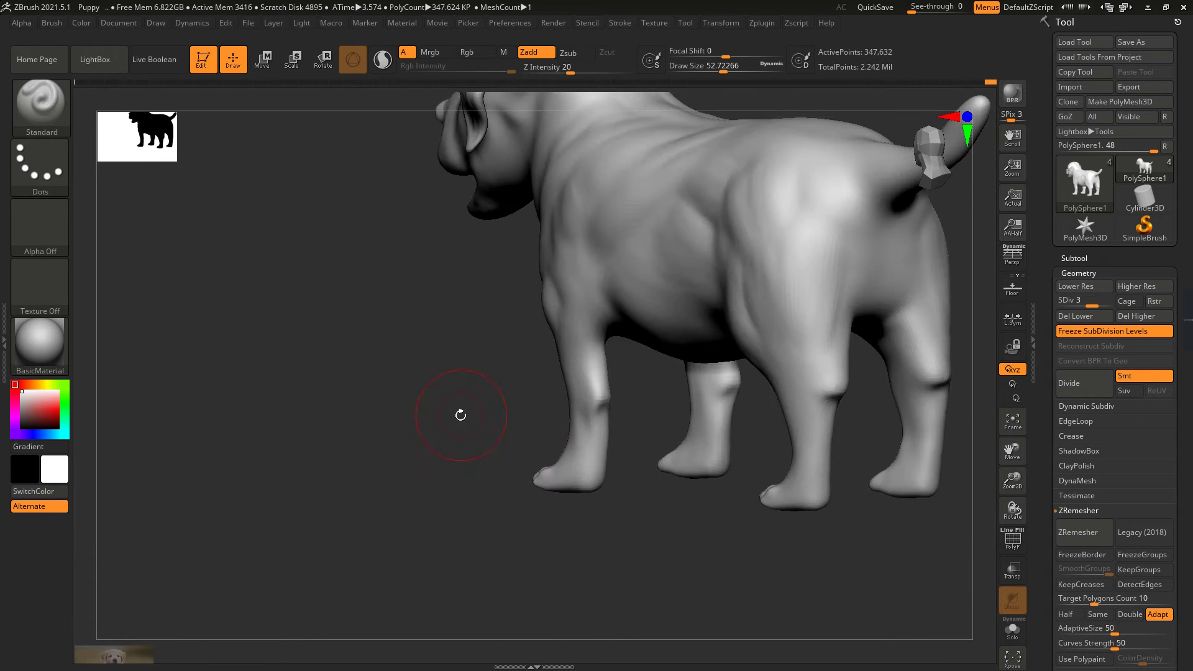
right_click_drag(460, 413, 544, 362, "alt")
right_click_drag(544, 410, 532, 240)
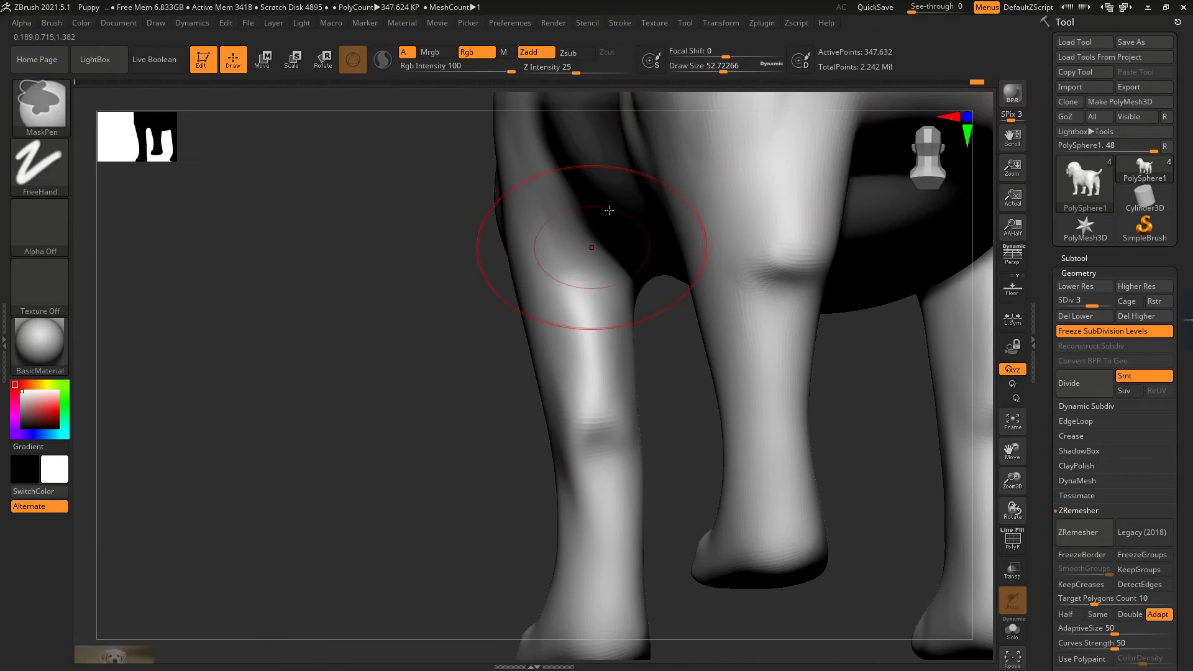
key("bracketleft")
key("bracketleft")
key("bracketleft")
right_click_drag(719, 101, 561, 199)
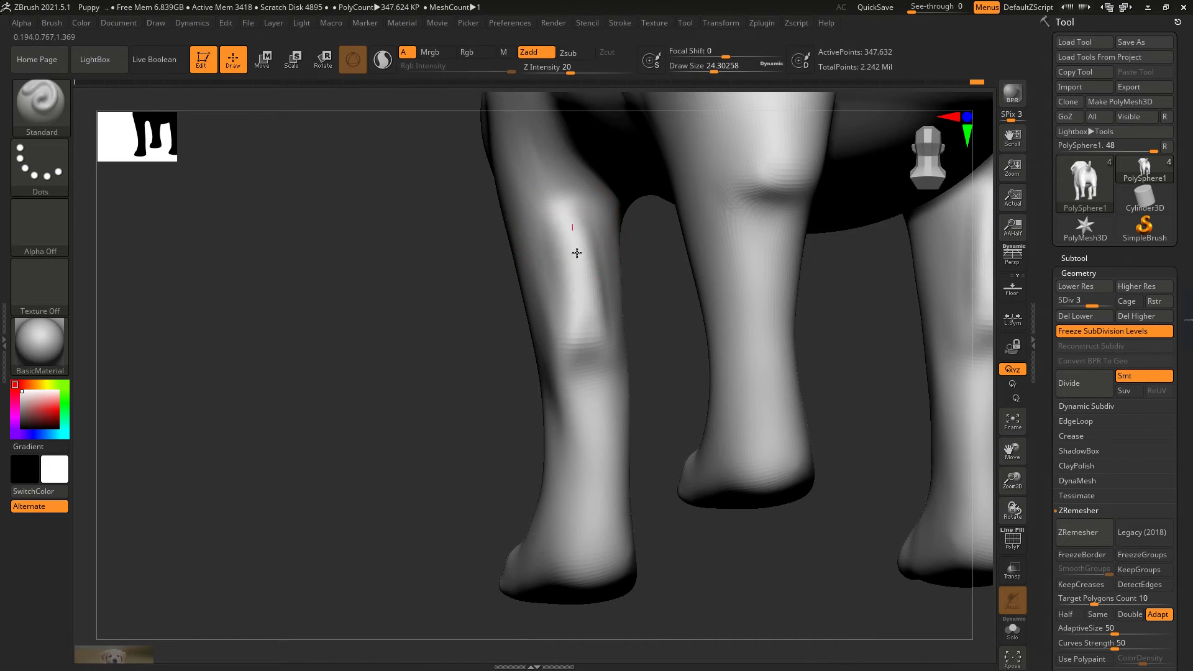
mouse_move(596, 333)
right_mouse_down("shift")
mouse_move(505, 325)
mouse_move(559, 217)
right_mouse_up("shift")
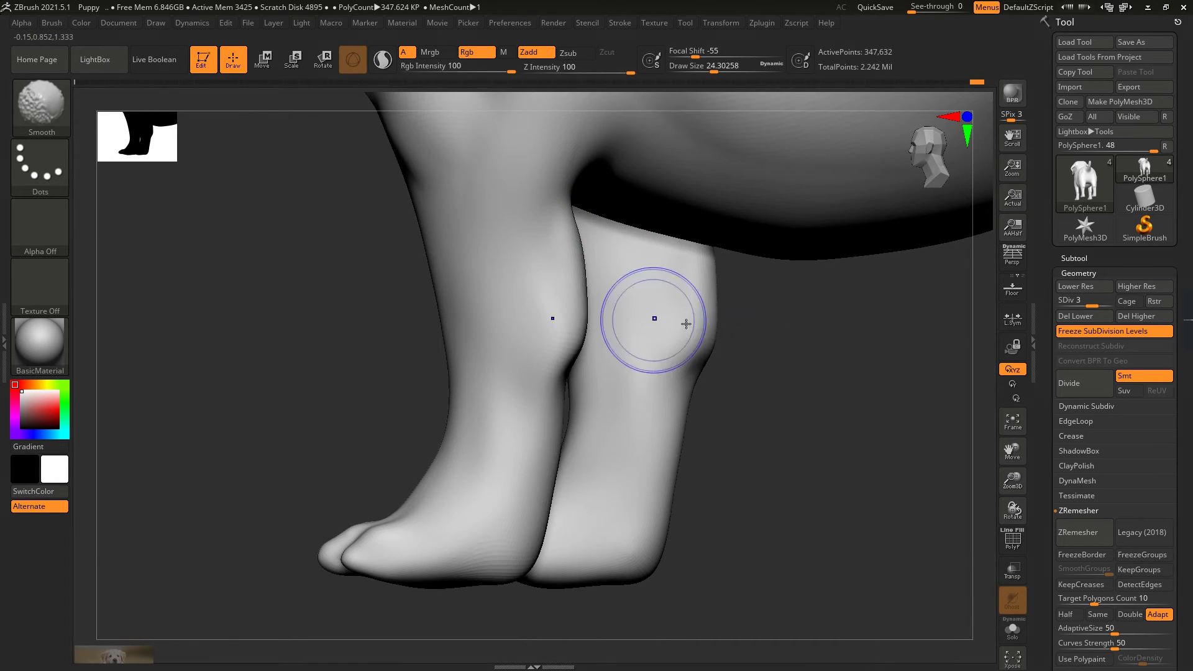
Step: Refine the front and hind legs with an even smaller brush and smooth the shoulder
mouse_move(686, 324)
right_mouse_down("shift")
mouse_move(591, 263)
mouse_move(595, 157)
right_mouse_up("shift")
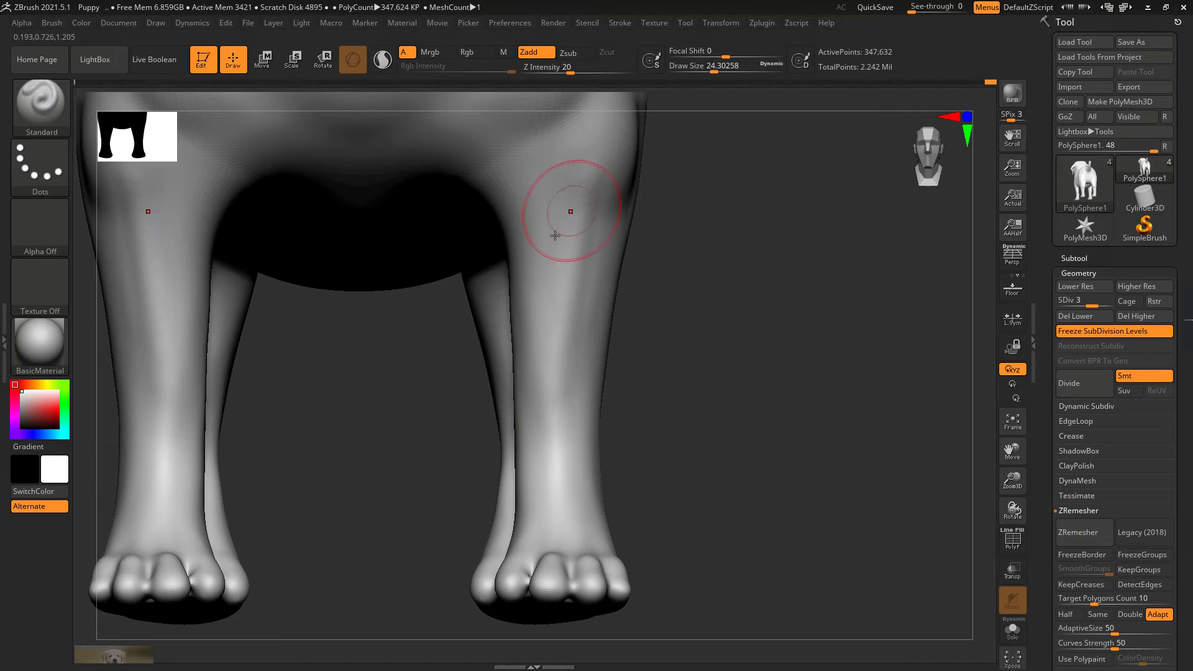
right_click_drag(555, 235, 528, 228)
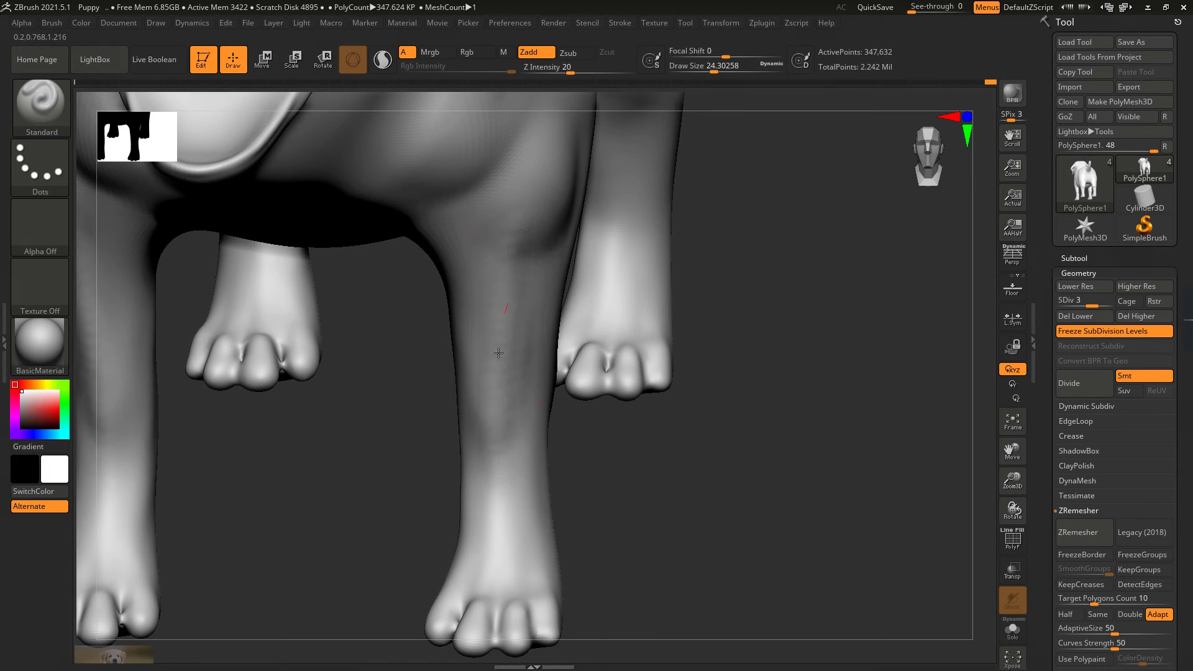
mouse_move(474, 478)
right_mouse_down()
mouse_move(713, 393)
mouse_move(506, 389)
mouse_move(666, 134)
mouse_move(719, 311)
mouse_move(764, 298)
mouse_move(503, 449)
right_mouse_up()
key("bracketleft")
key("bracketleft")
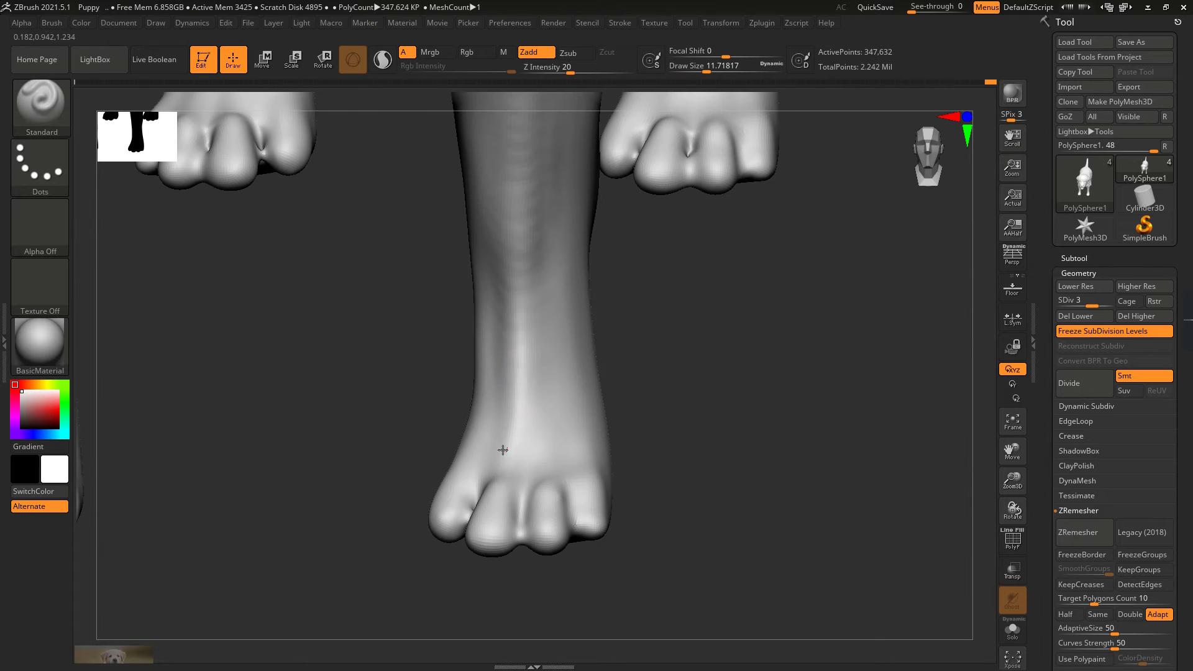
right_click_drag(519, 323, 595, 419)
right_click_drag(634, 291, 615, 375)
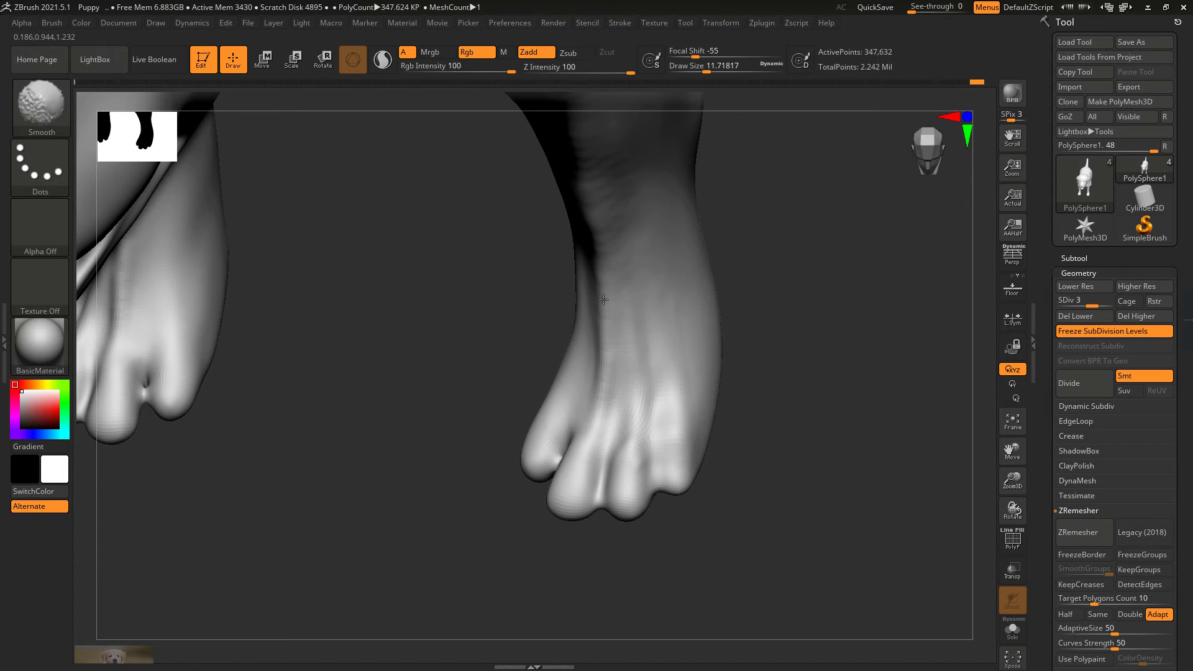
mouse_move(662, 294)
right_mouse_down()
mouse_move(830, 261)
mouse_move(614, 415)
mouse_move(697, 393)
mouse_move(510, 308)
right_mouse_up()
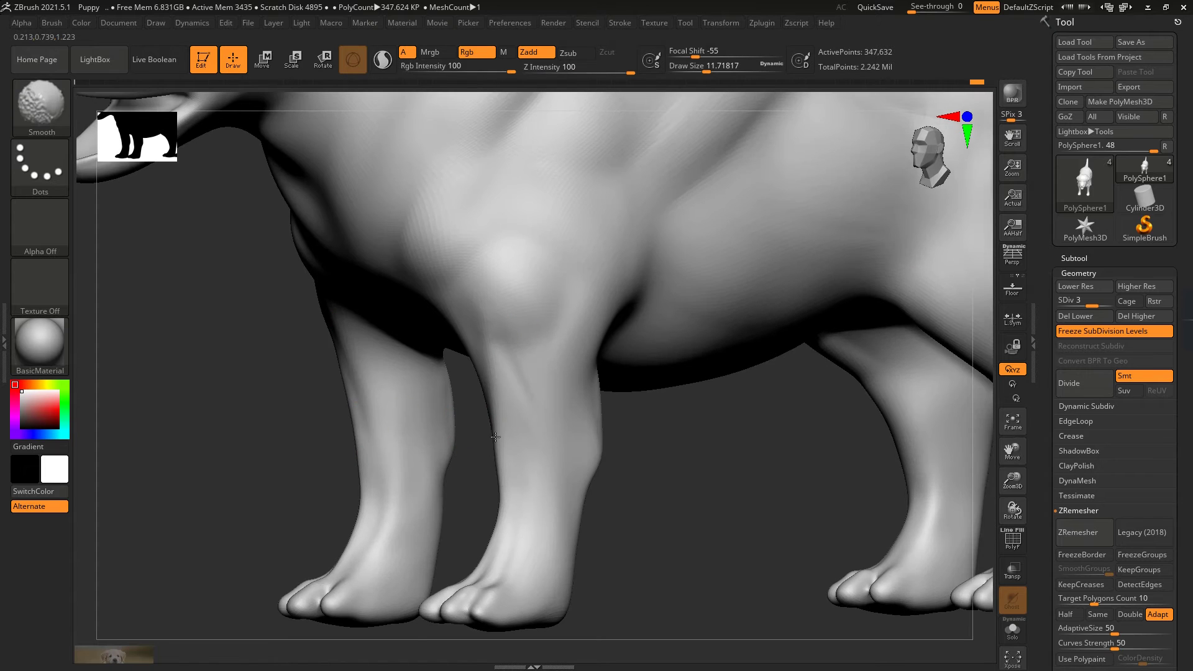
right_click_drag(538, 428, 564, 234, "ctrl")
left_click_drag(707, 72, 716, 72)
mouse_move(574, 262)
left_mouse_down("shift")
mouse_move(546, 285)
mouse_move(497, 259)
mouse_move(539, 294)
left_mouse_up("shift")
Step: Raise the mesh to subdivision level 4 and sculpt a raised ridge down the rear legs
key("d")
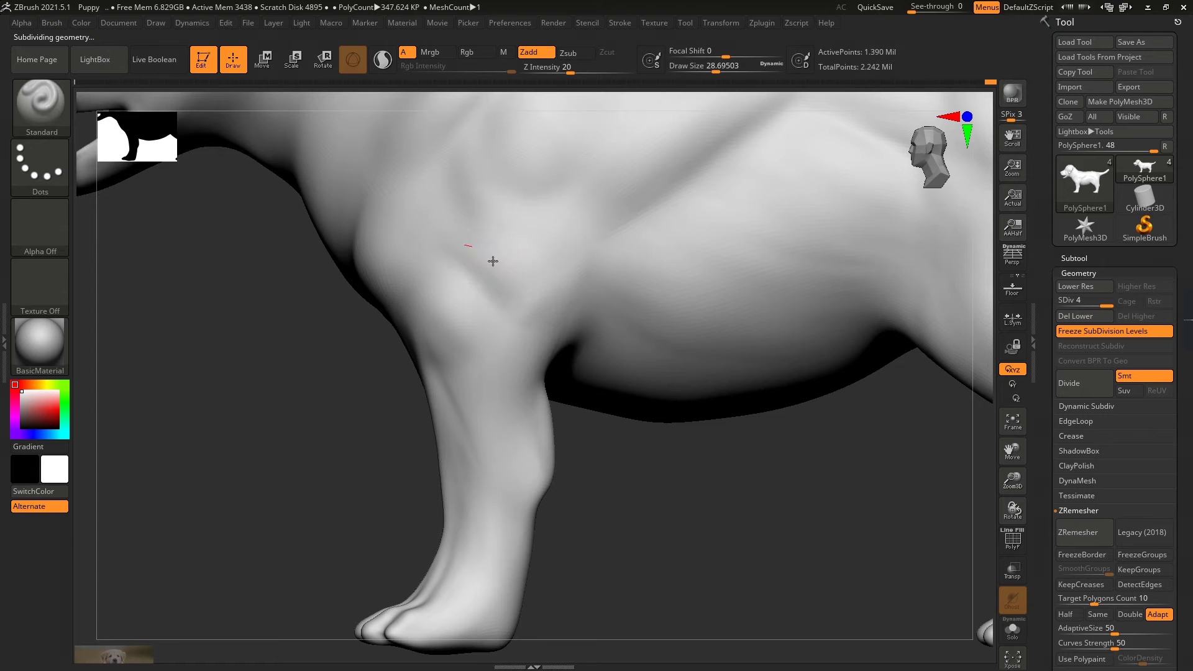
right_click_drag(516, 266, 546, 413)
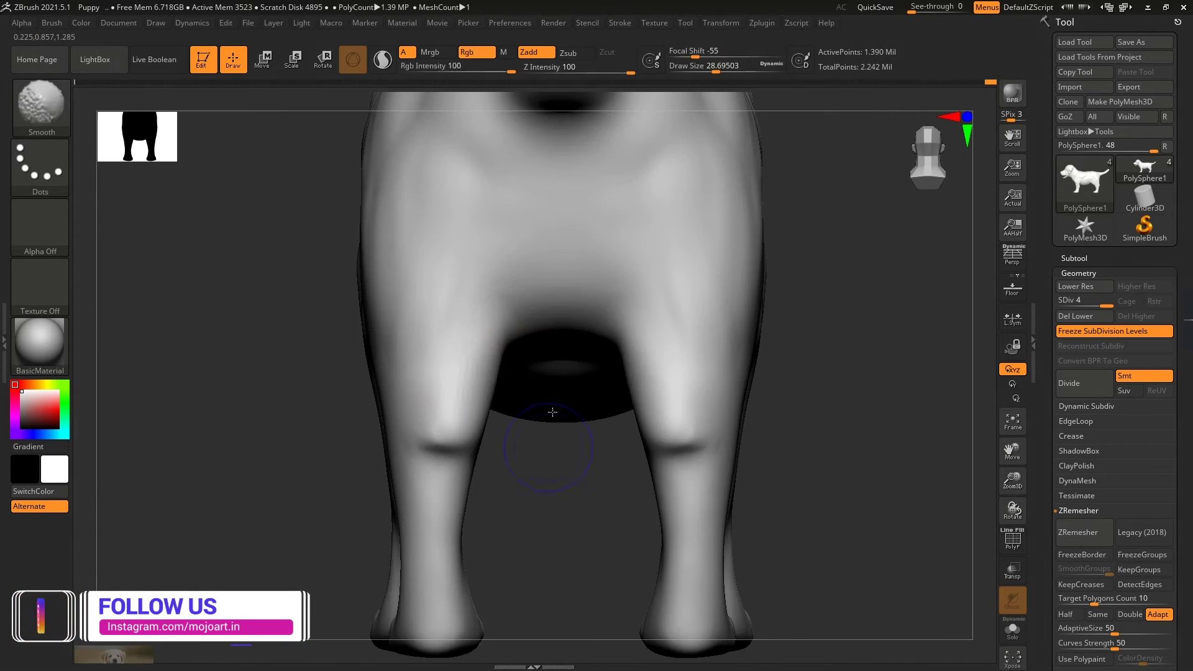
left_click_drag(439, 324, 426, 418)
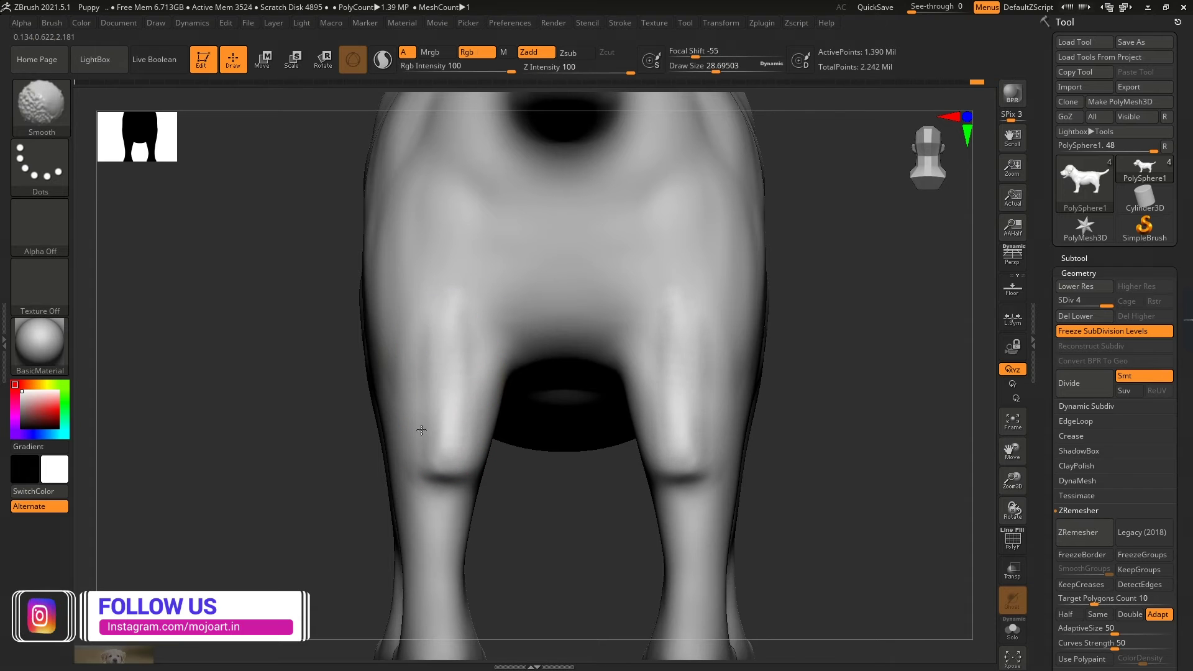
right_click_drag(314, 463, 534, 321, "shift")
Step: Frame the puppy, sculpt the flank near the hind leg, and smooth it
key("f")
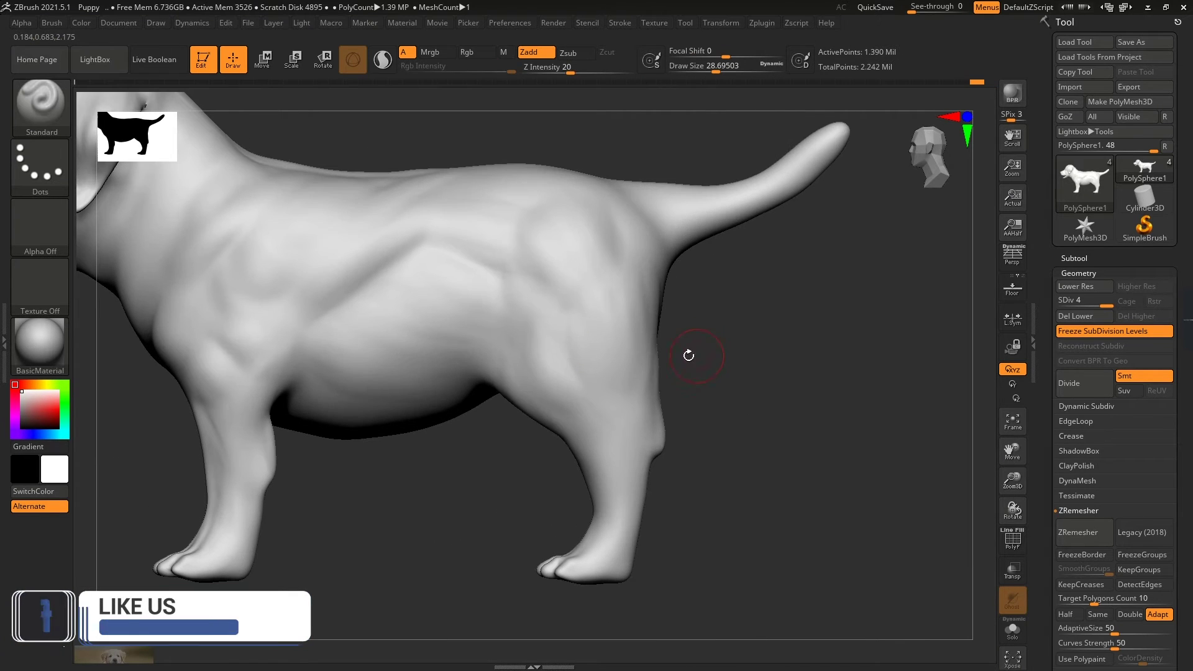
right_click_drag(687, 352, 552, 342, "alt")
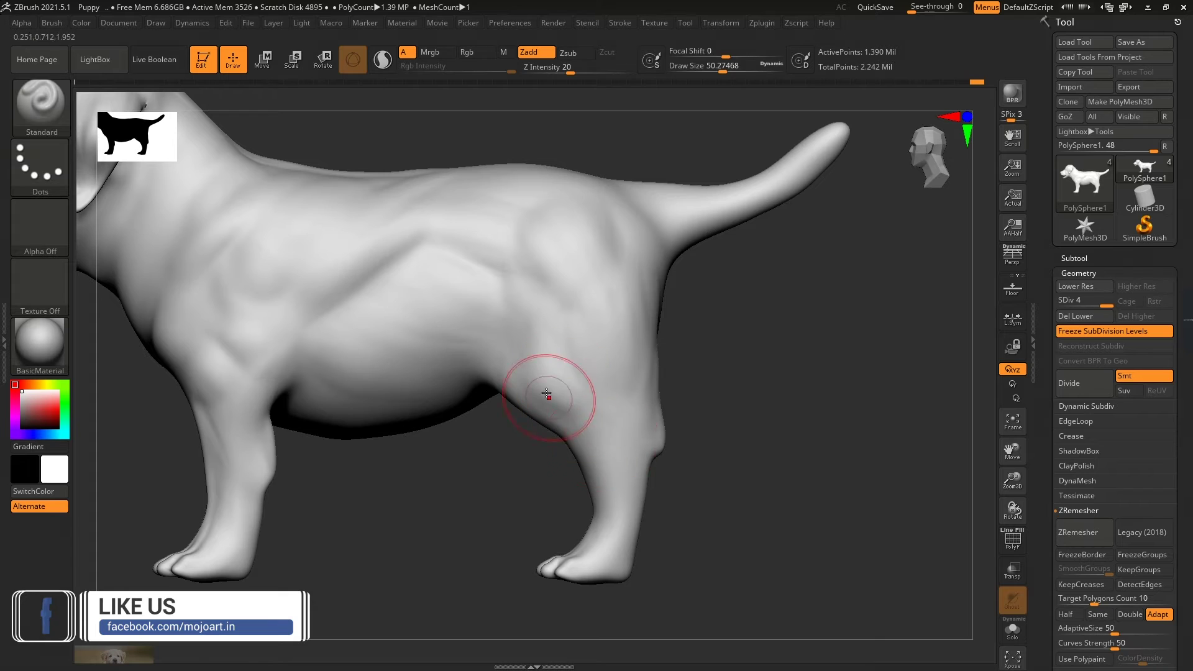
key("f")
right_click_drag(715, 423, 619, 415, "alt")
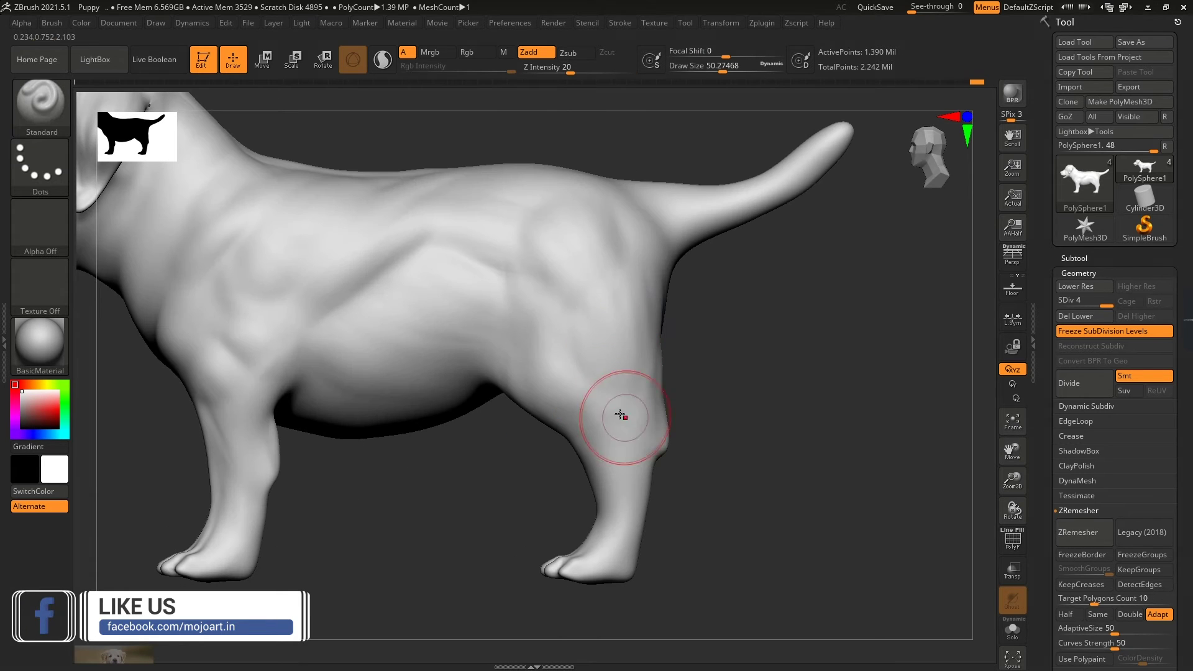
key("f")
mouse_move(697, 432)
right_mouse_down()
mouse_move(618, 500)
mouse_move(580, 506)
mouse_move(621, 435)
mouse_move(581, 481)
mouse_move(591, 452)
mouse_move(572, 439)
mouse_move(580, 394)
right_mouse_up()
right_click_drag(519, 361, 583, 426, "alt")
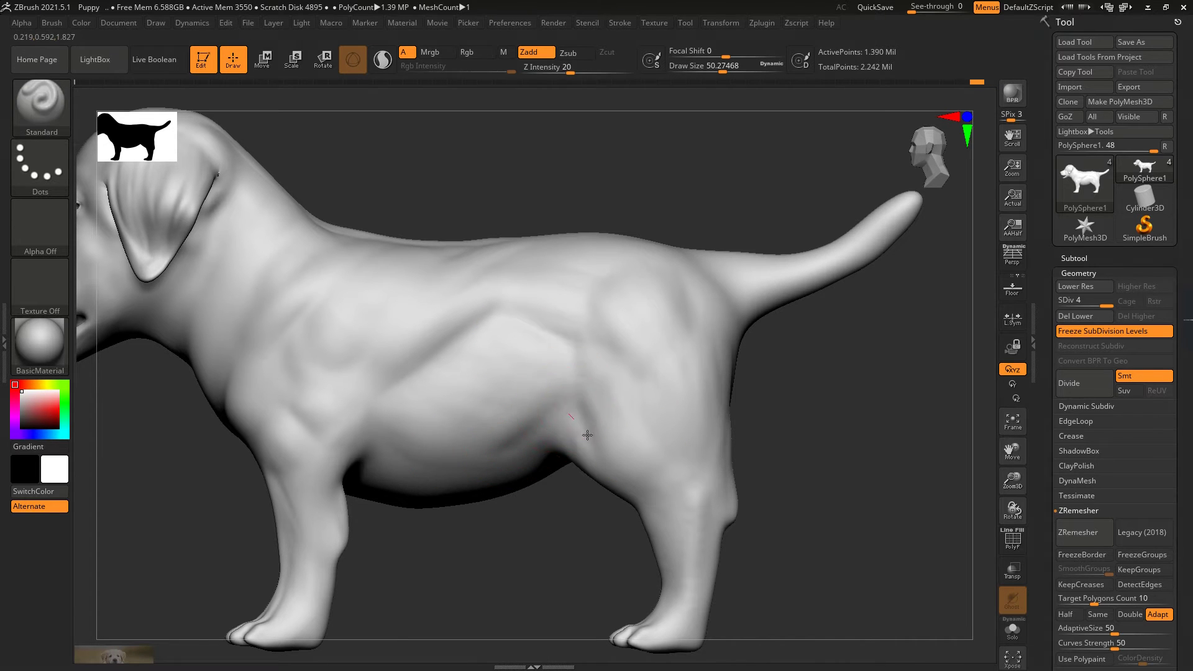
key("shift")
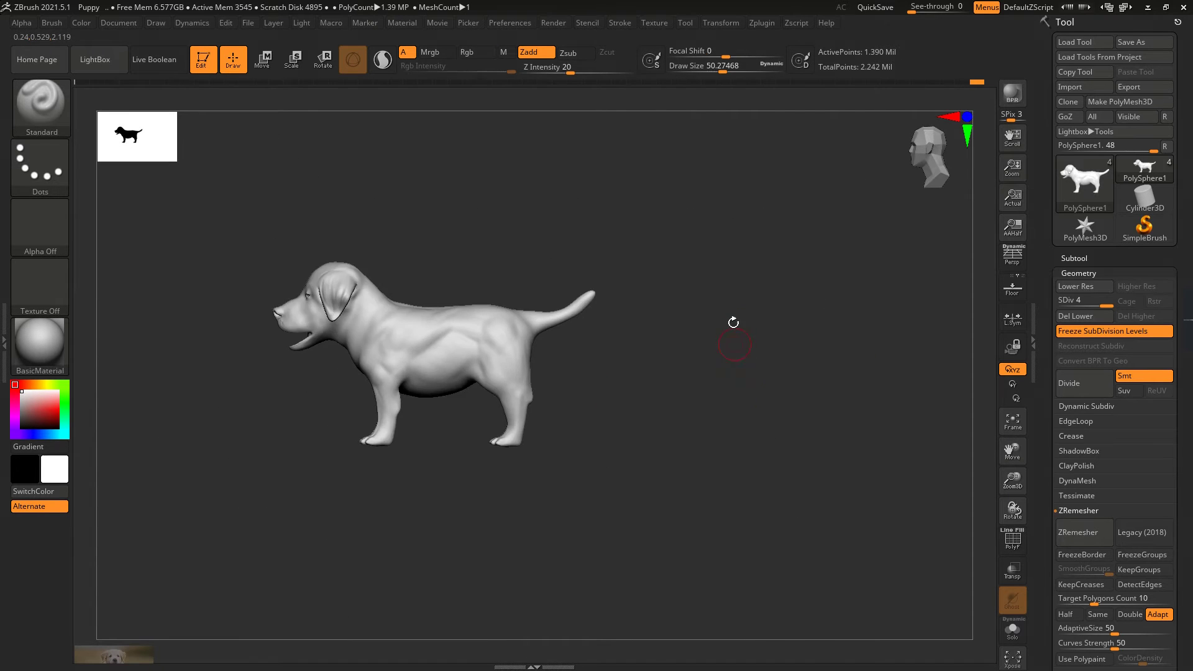
Step: Smooth the head and step the mesh down to subdivision level 3
mouse_move(732, 322)
left_mouse_down()
mouse_move(708, 408)
mouse_move(743, 429)
left_mouse_up()
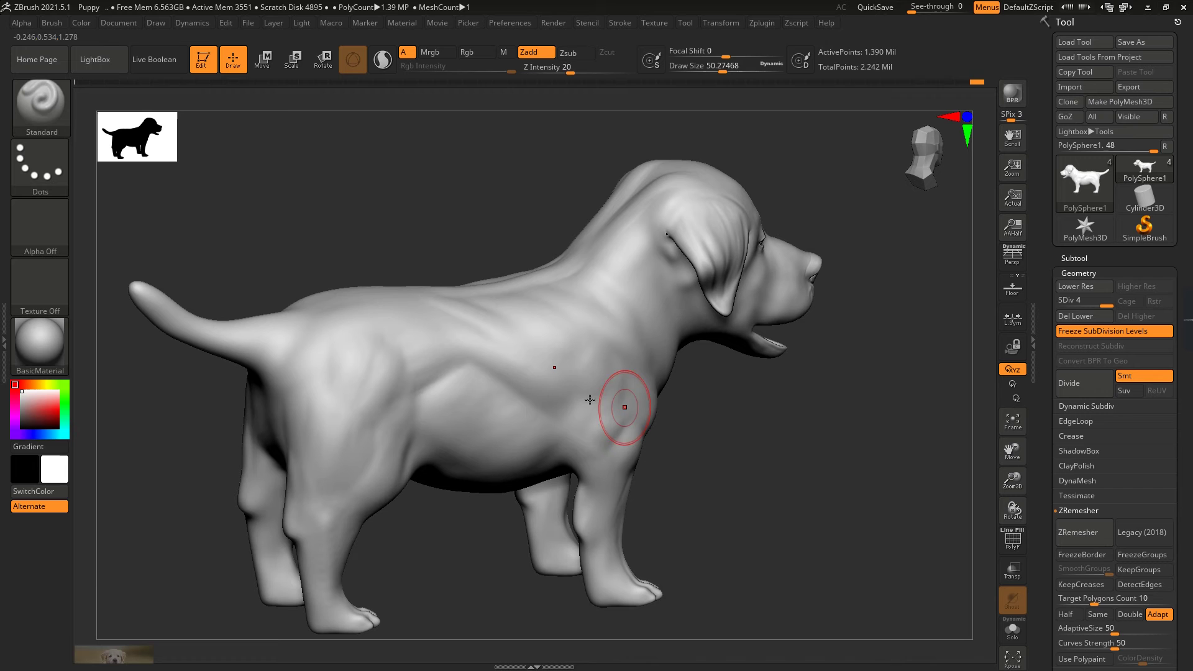
key("shift")
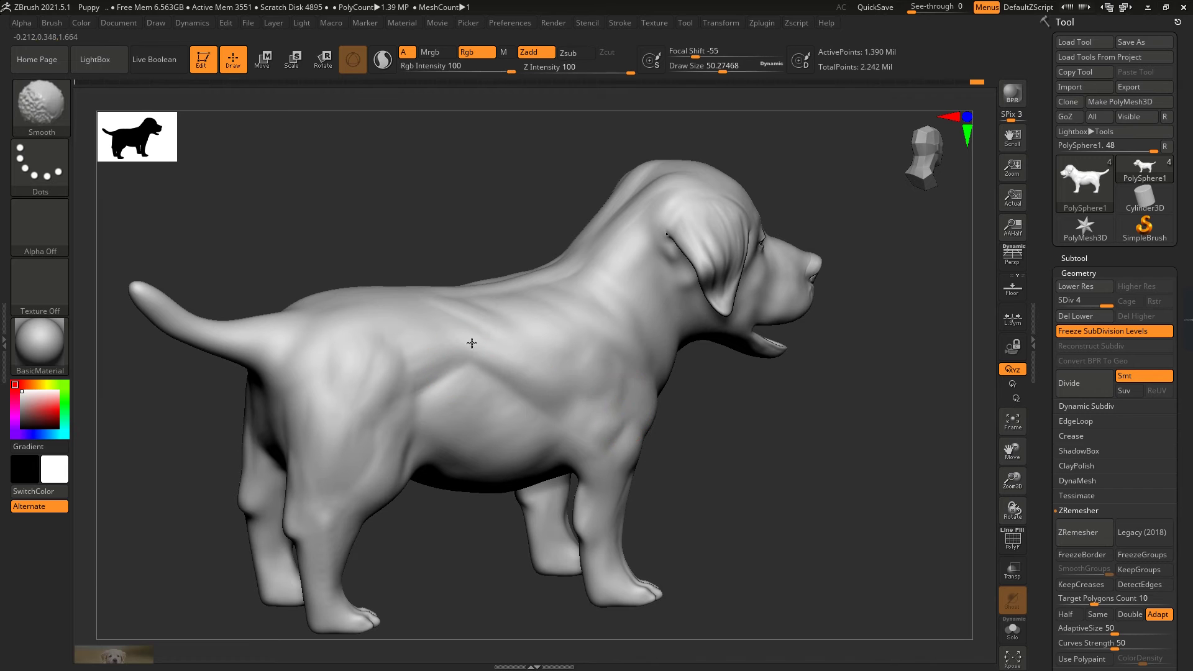
key("shift+d")
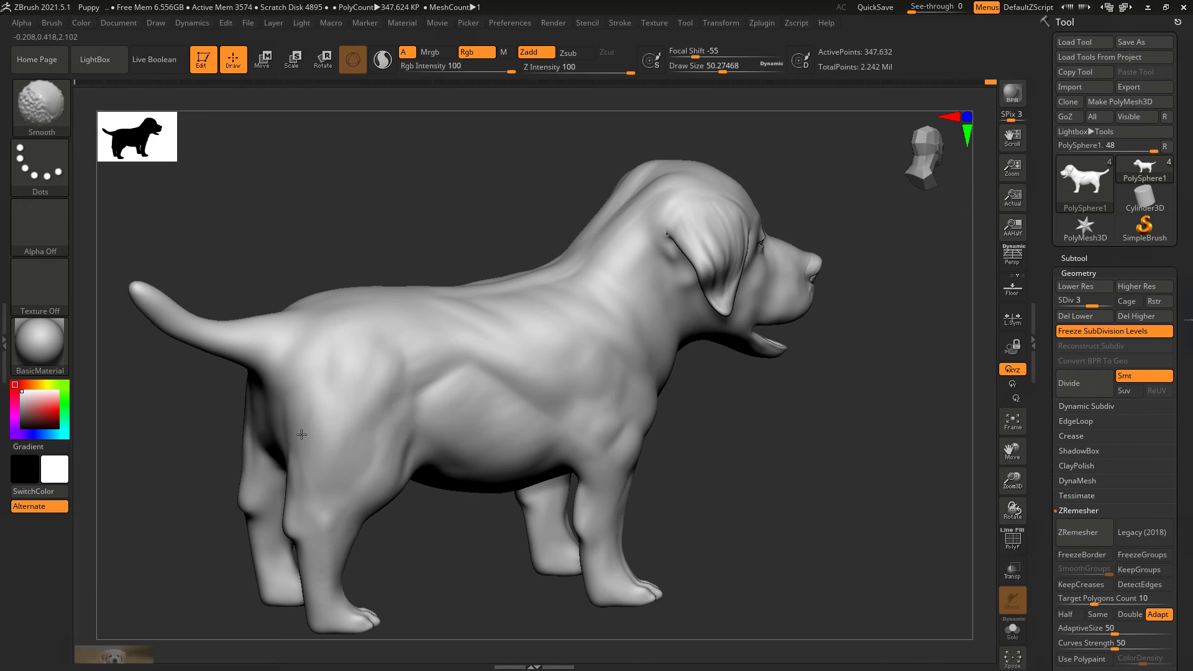
right_click_drag(499, 295, 481, 248)
mouse_move(443, 309)
right_mouse_down()
mouse_move(653, 348)
mouse_move(823, 355)
mouse_move(749, 385)
mouse_move(548, 318)
right_mouse_up()
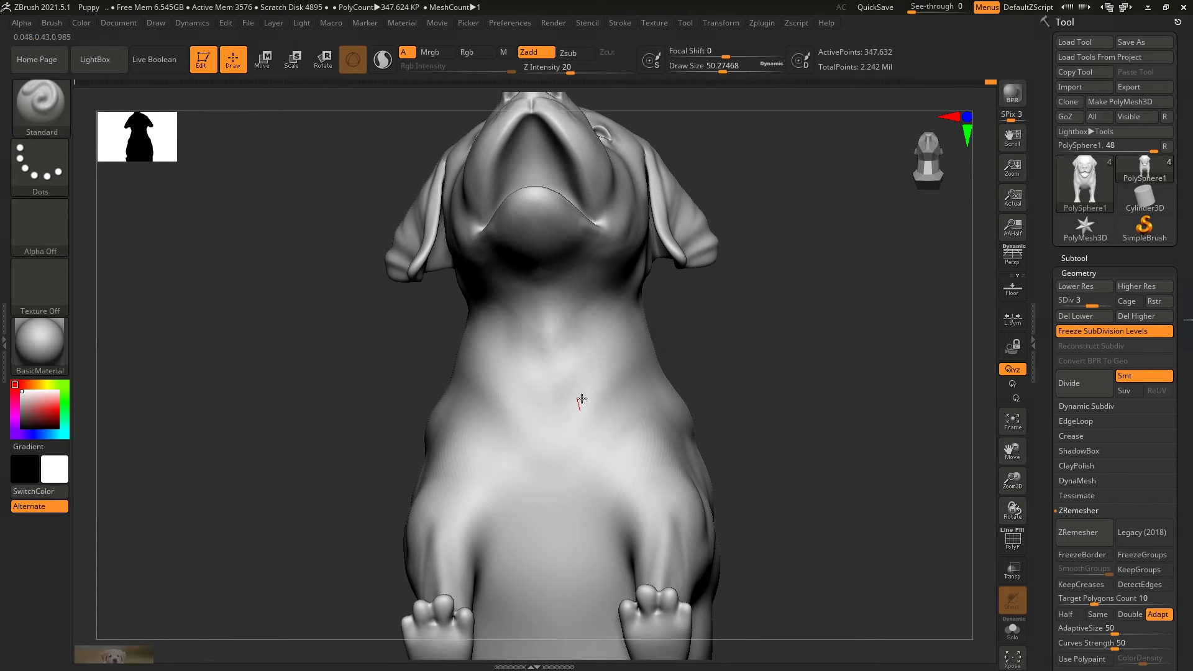
mouse_move(516, 344)
right_mouse_down()
mouse_move(519, 373)
mouse_move(550, 370)
mouse_move(541, 376)
right_mouse_up()
right_click_drag(345, 456, 492, 373)
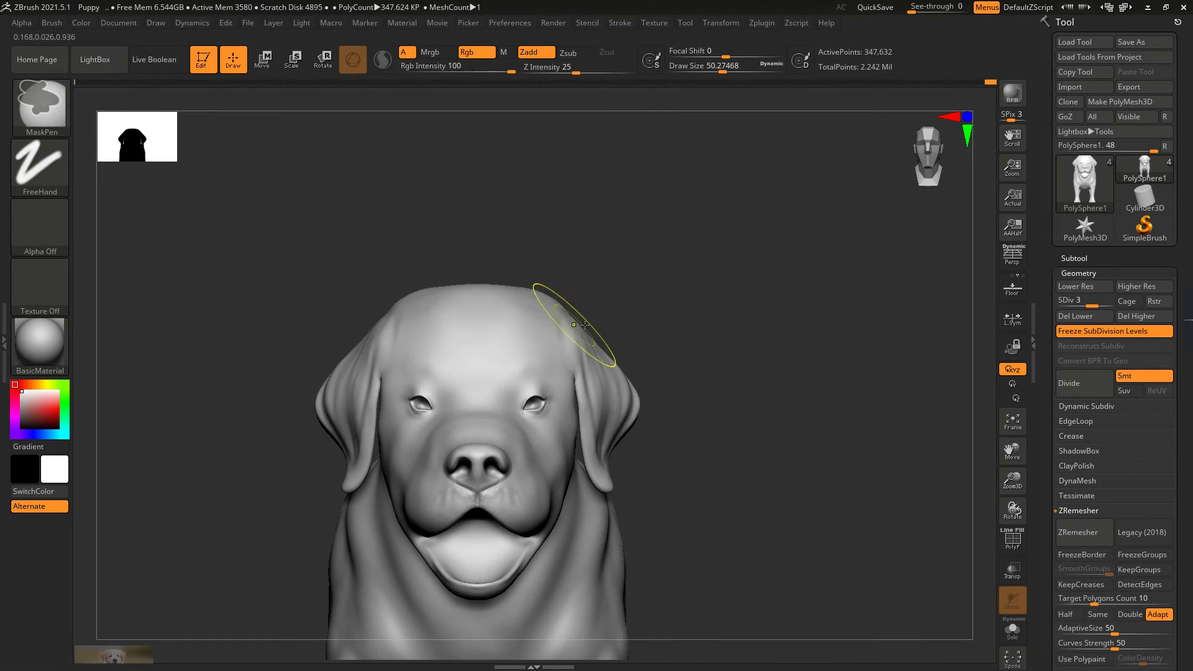
Step: Shrink the brush to about 22 and smooth the forehead and brow from several angles
scroll(493, 373, "up", 3)
scroll(500, 389, "up", 4)
left_click_drag(721, 69, 712, 69)
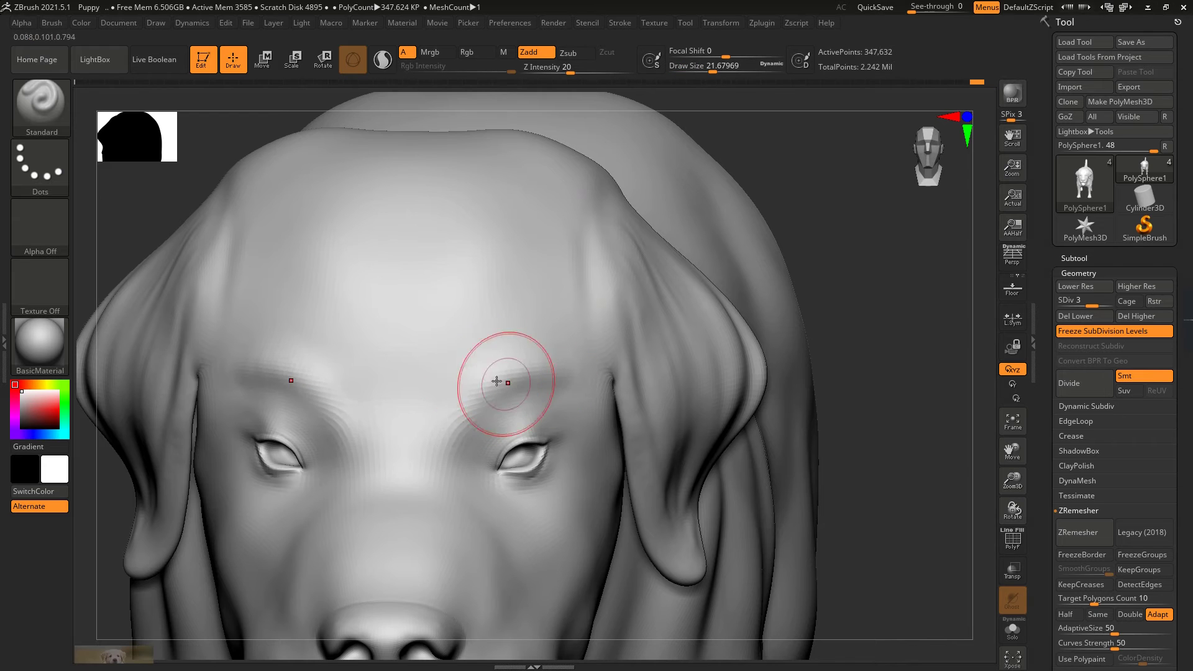
scroll(434, 375, "down", 5)
right_click_drag(434, 376, 546, 311)
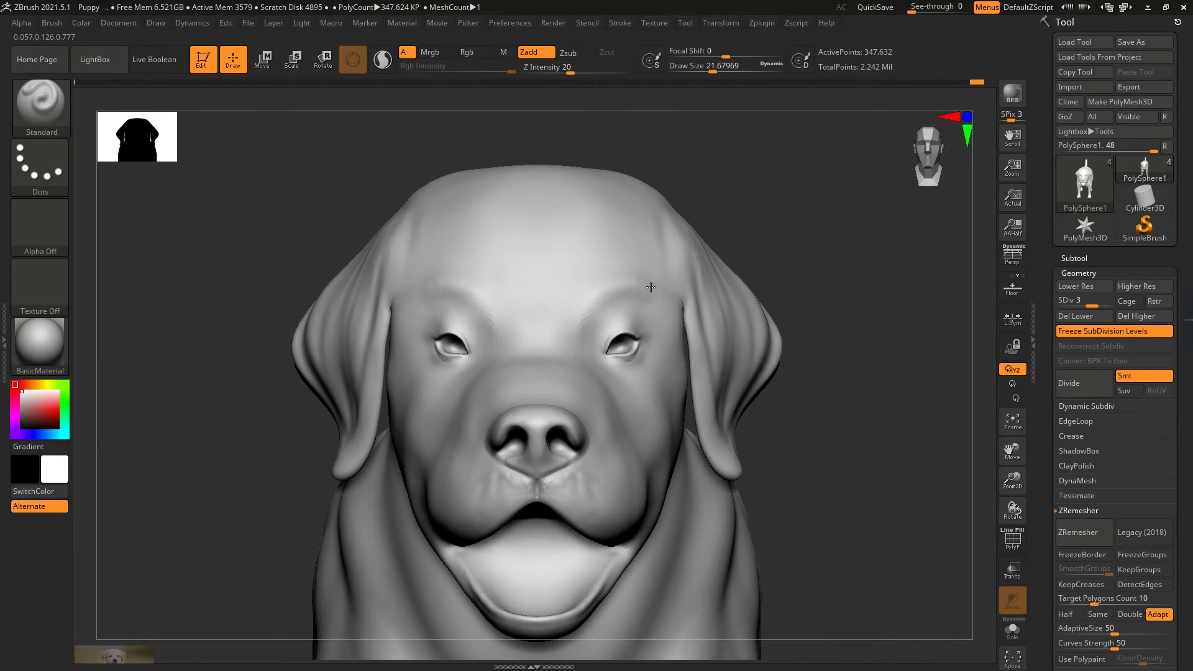
right_click_drag(650, 287, 694, 305)
key("shift")
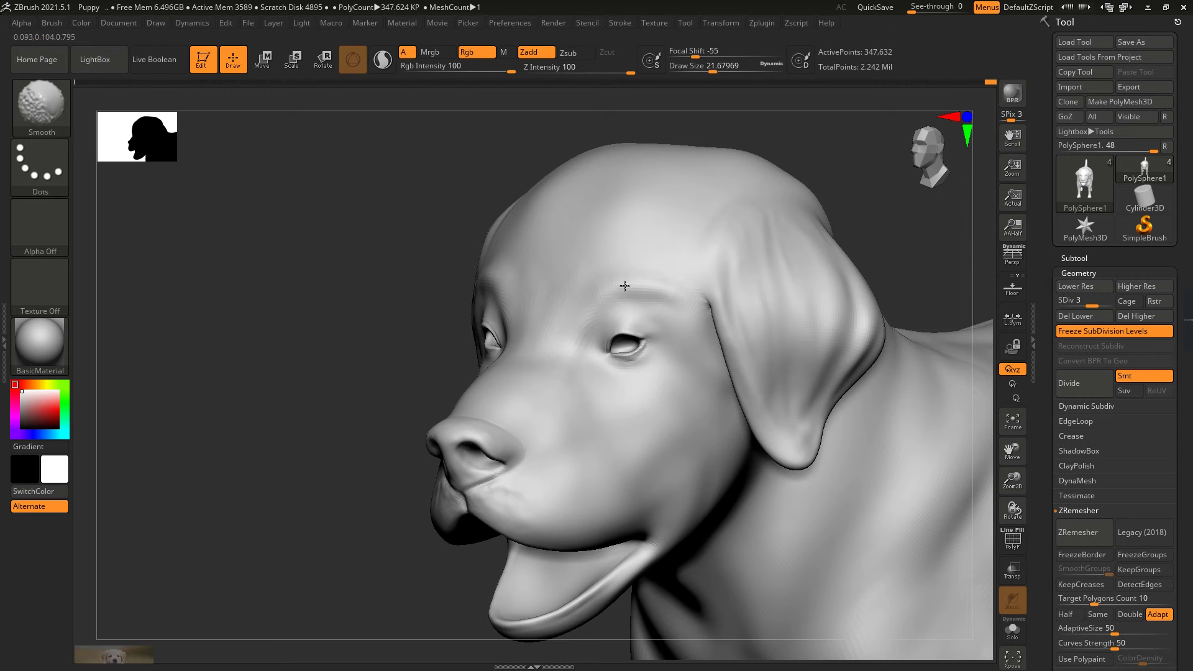
scroll(449, 333, "down", 5)
mouse_move(449, 333)
right_mouse_down()
mouse_move(826, 331)
mouse_move(817, 259)
mouse_move(723, 249)
right_mouse_up()
mouse_move(717, 179)
right_mouse_down()
mouse_move(716, 247)
mouse_move(621, 255)
right_mouse_up()
scroll(475, 241, "up", 5)
key("shift")
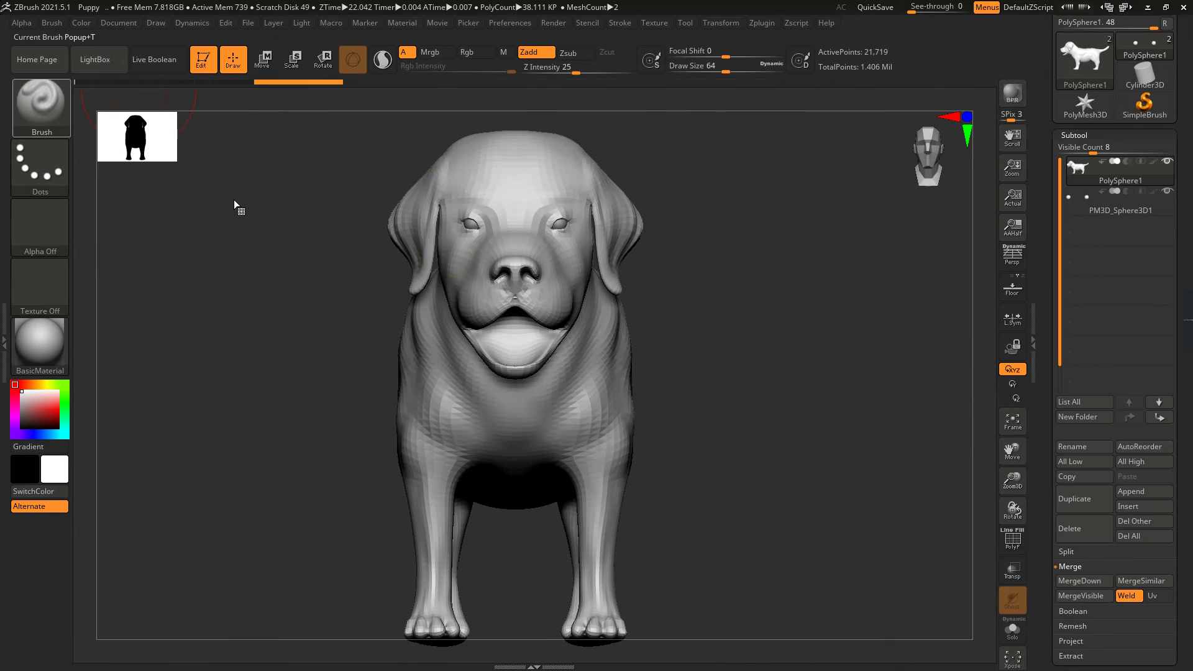
Step: Pick the Move brush and pull the mouth corners up and outward
key("b")
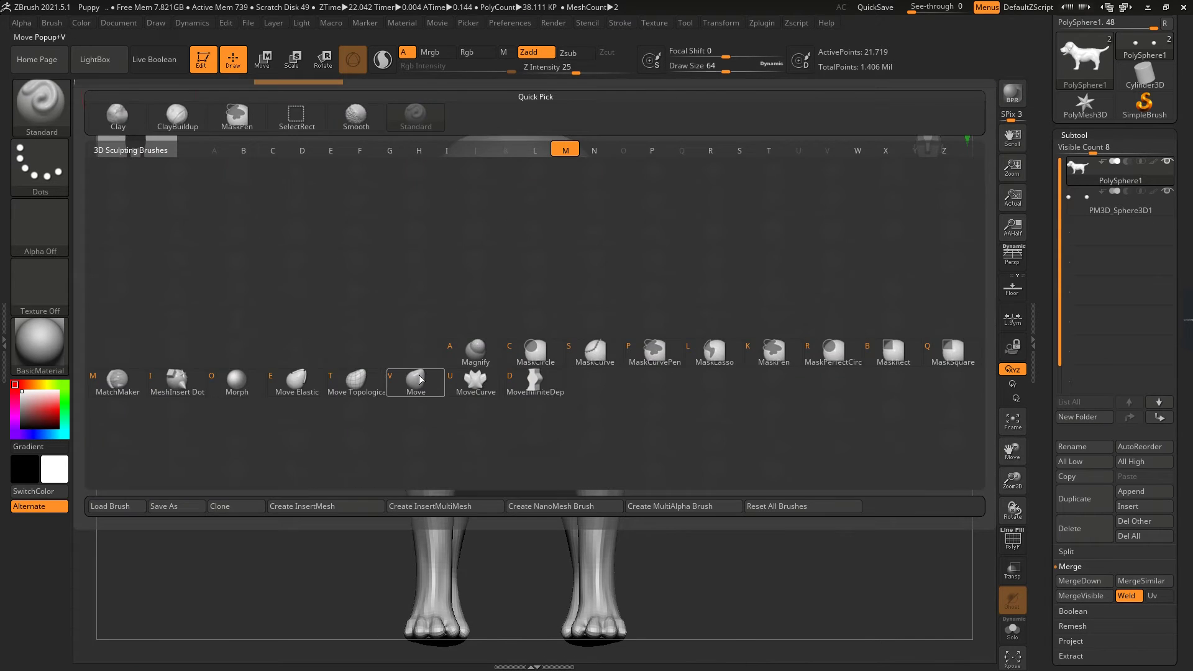
key("m")
key("v")
right_click_drag(702, 176, 632, 363)
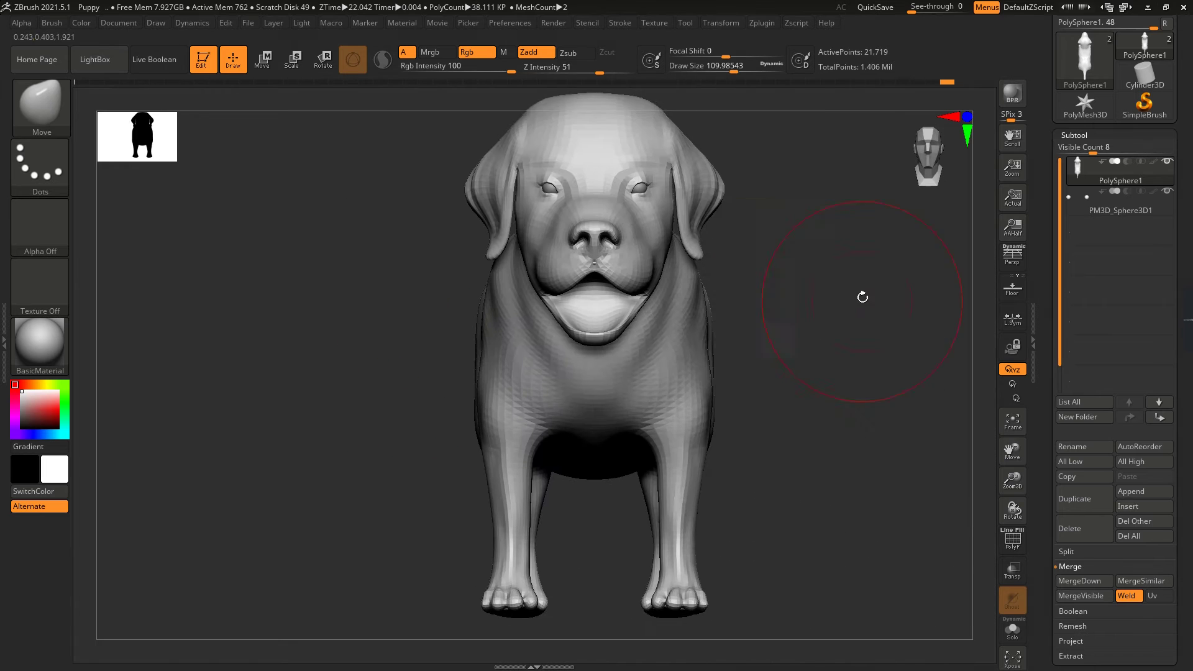
scroll(745, 279, "up", 3)
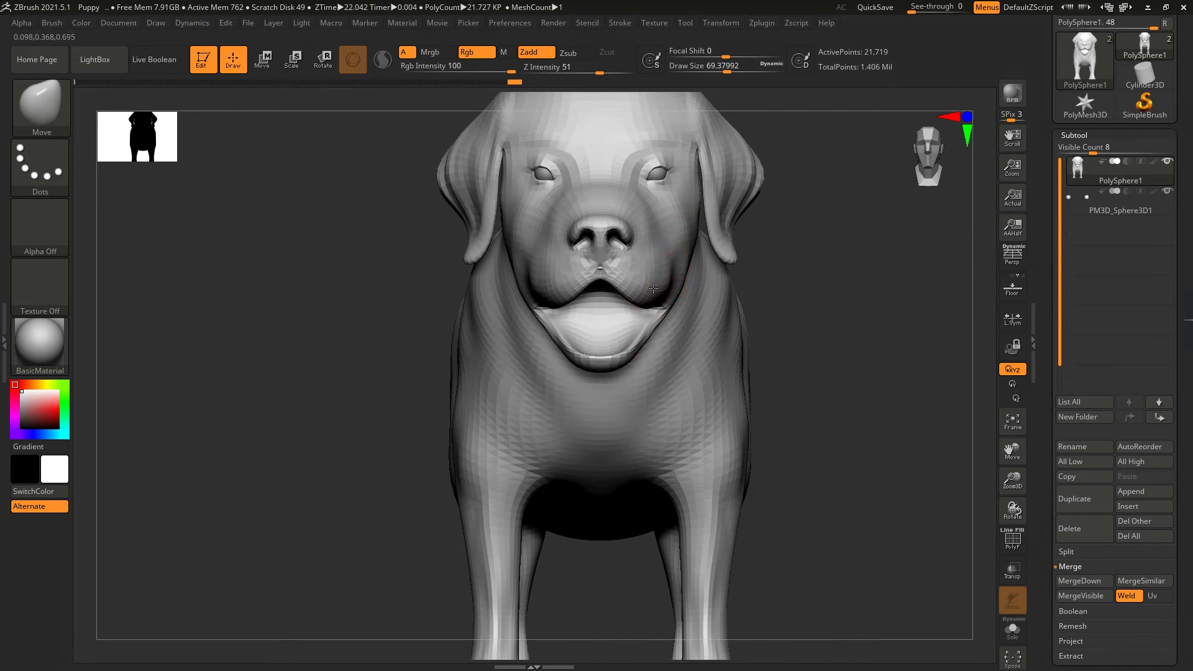
left_click_drag(640, 282, 675, 289)
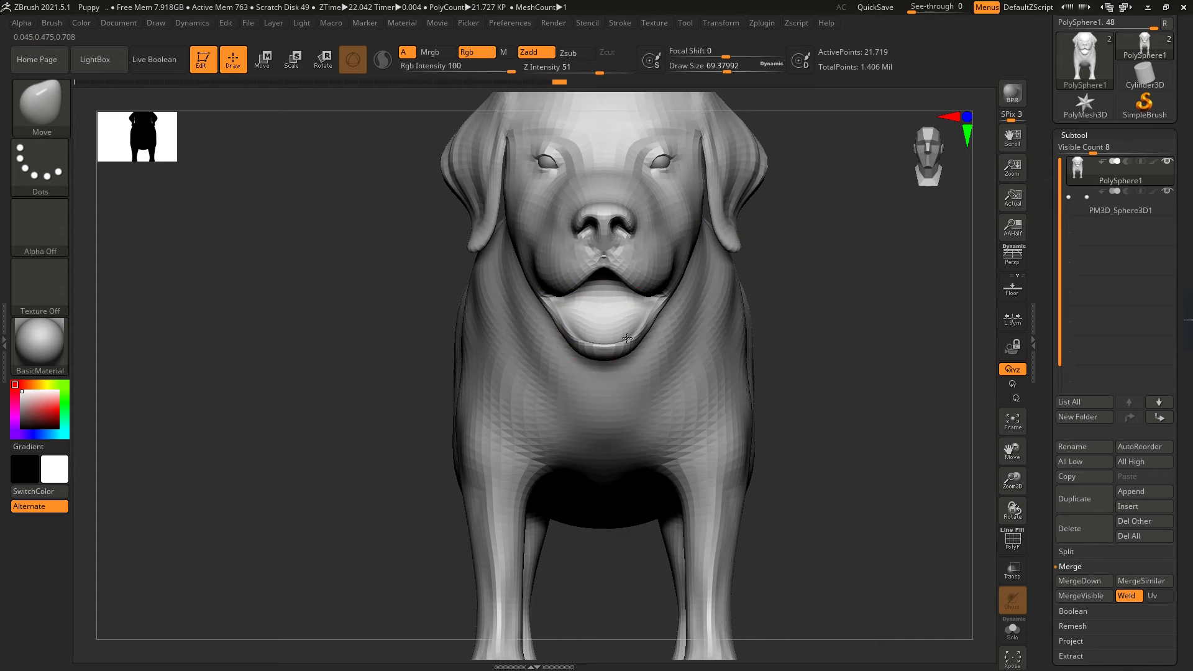
Step: Reshape the muzzle, cheek and lips from three-quarter, front and side views
mouse_move(627, 338)
left_mouse_down()
mouse_move(621, 279)
mouse_move(695, 161)
mouse_move(697, 124)
mouse_move(358, 359)
mouse_move(598, 240)
mouse_move(828, 463)
mouse_move(594, 240)
mouse_move(789, 310)
mouse_move(779, 314)
left_mouse_up()
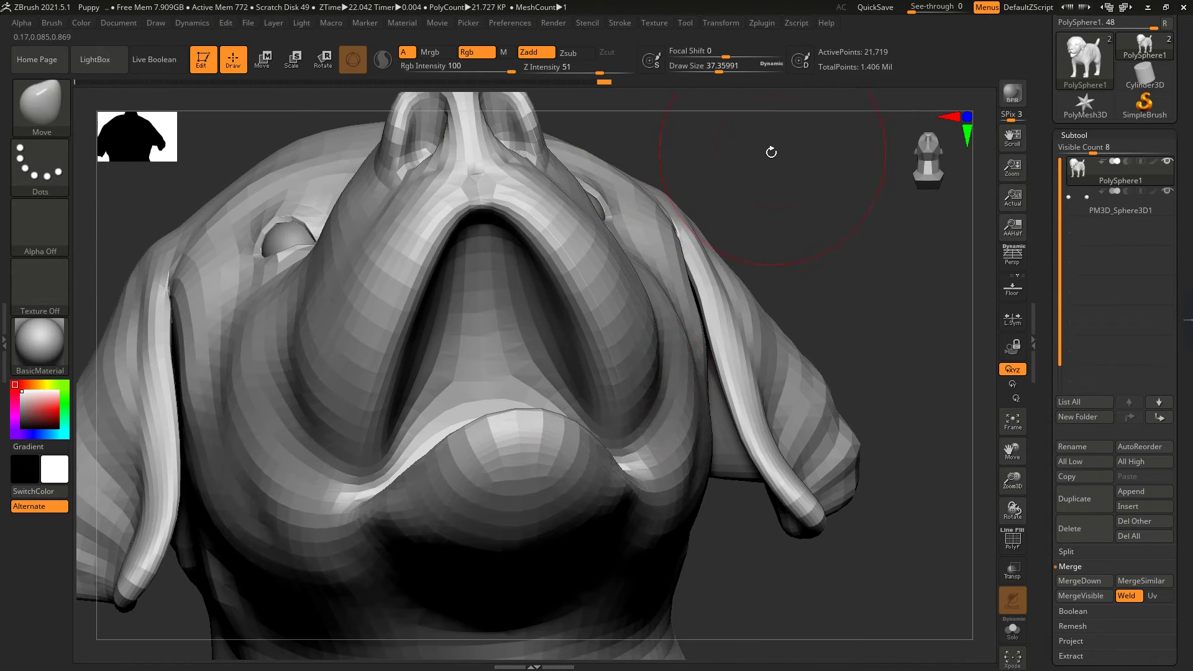
mouse_move(771, 152)
left_mouse_down("shift")
mouse_move(453, 311)
mouse_move(788, 278)
left_mouse_up("shift")
left_click_drag(554, 322, 694, 139)
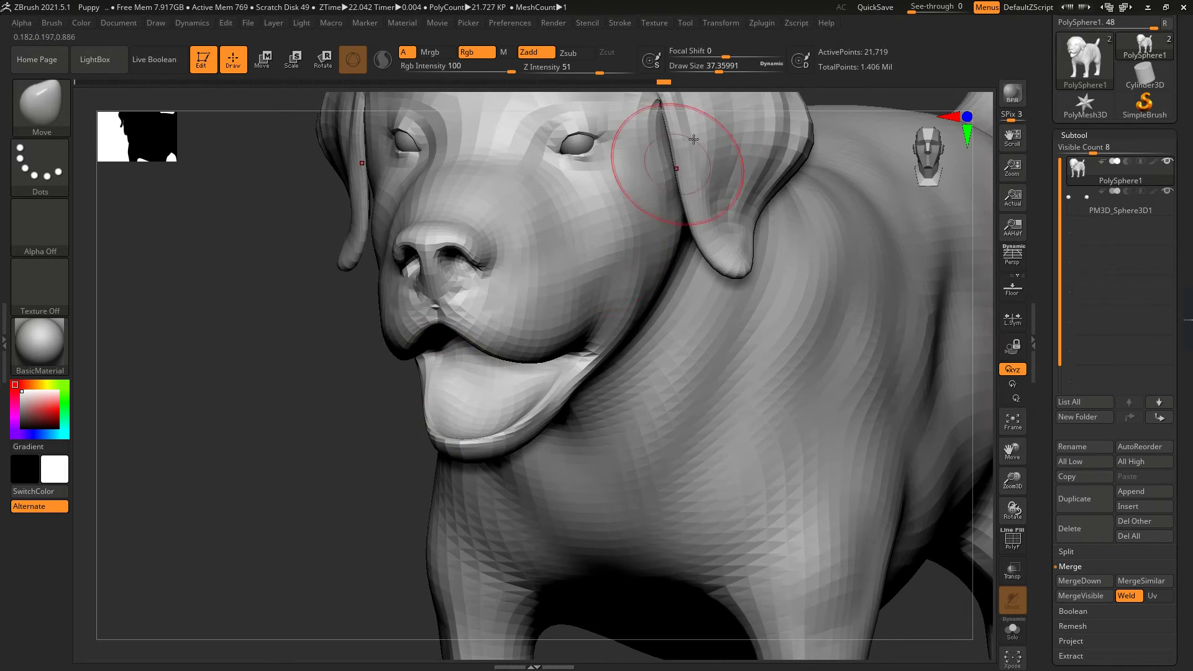
left_click_drag(381, 349, 555, 330)
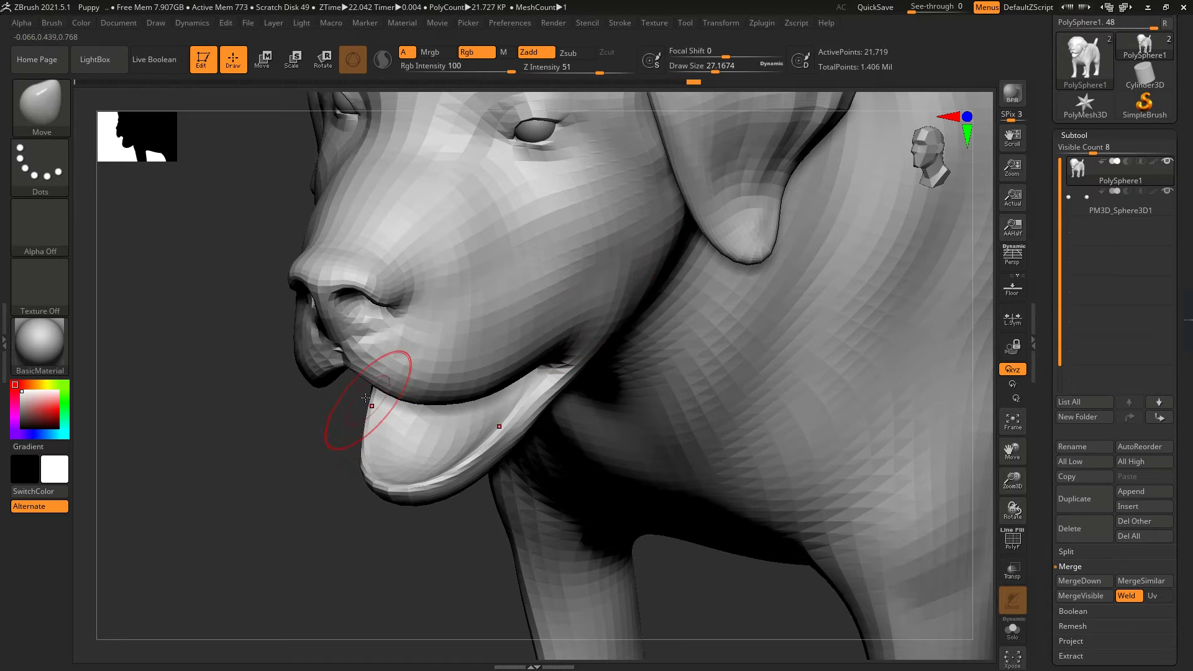
left_click_drag(320, 446, 528, 351, "shift")
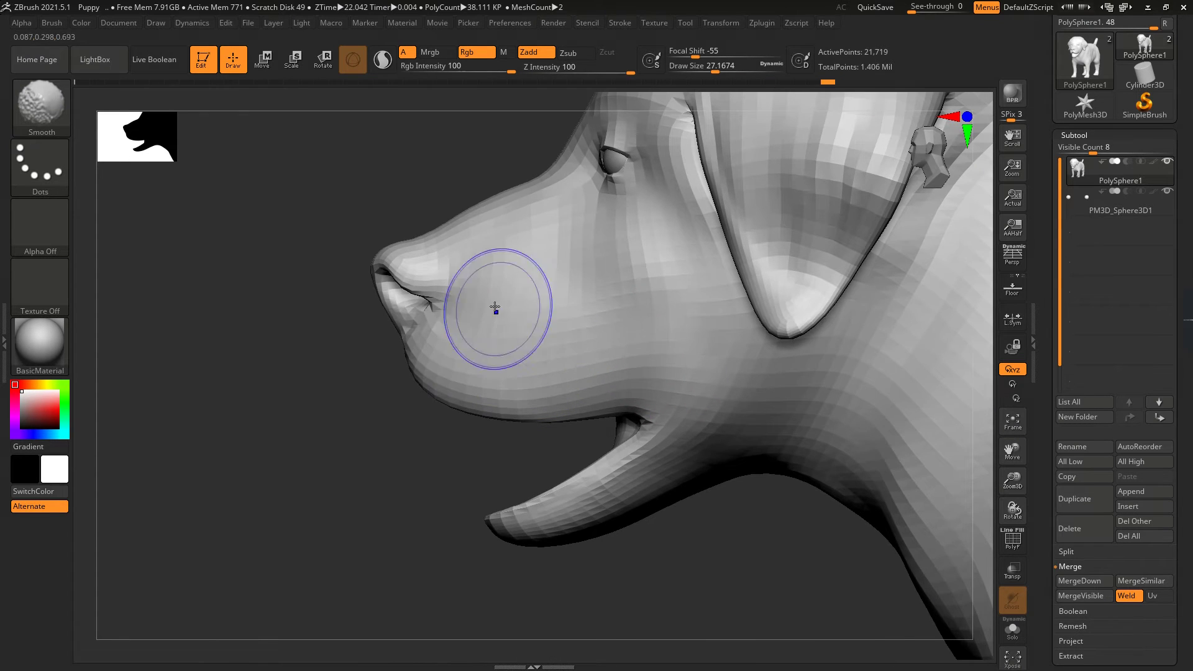
mouse_move(348, 248)
left_mouse_down("alt")
mouse_move(301, 234)
mouse_move(599, 240)
mouse_move(738, 269)
left_mouse_up("alt")
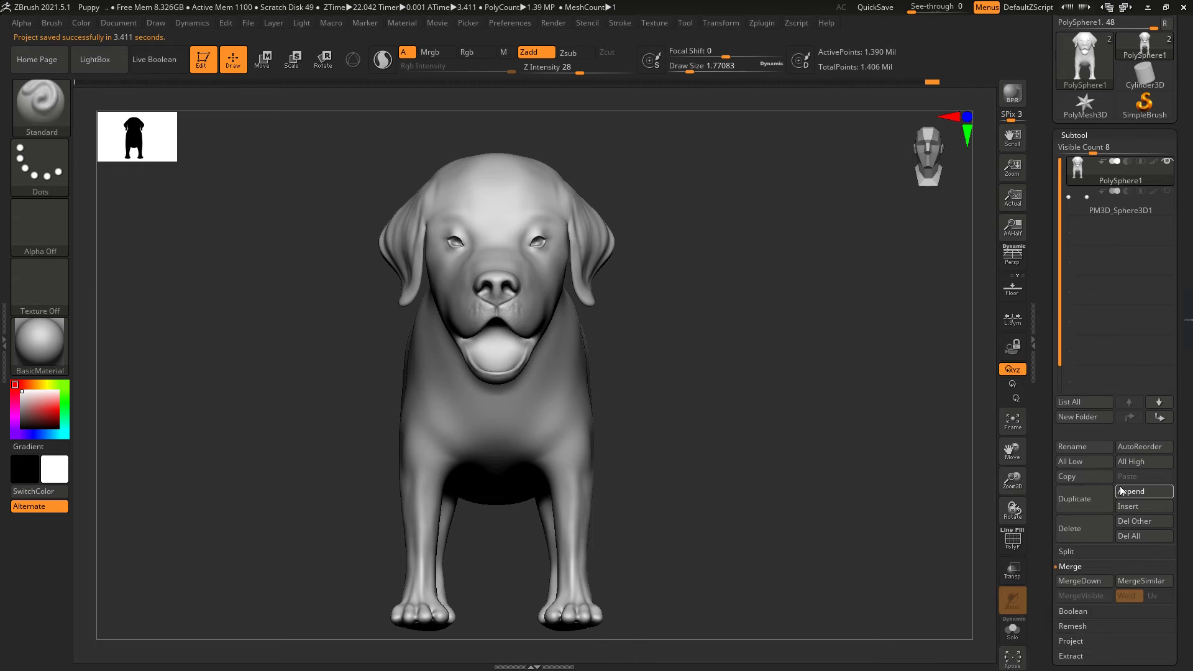
Step: Make the new sphere subtool active, frame it and scale it down
key("b")
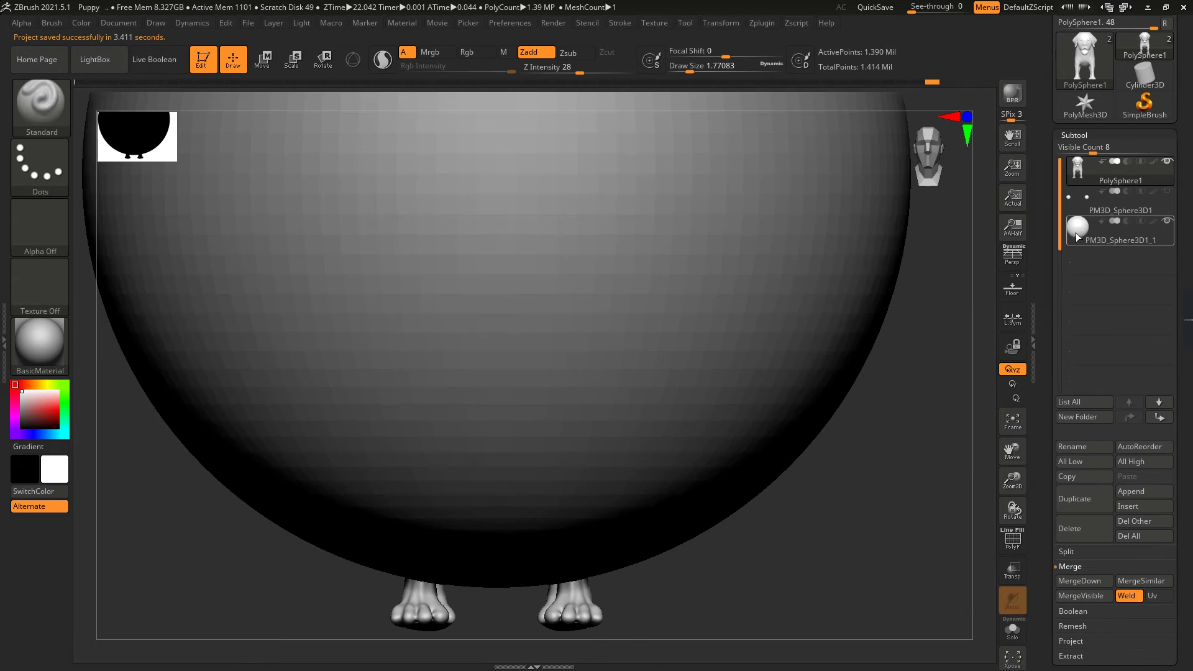
left_click(1077, 237)
key("f")
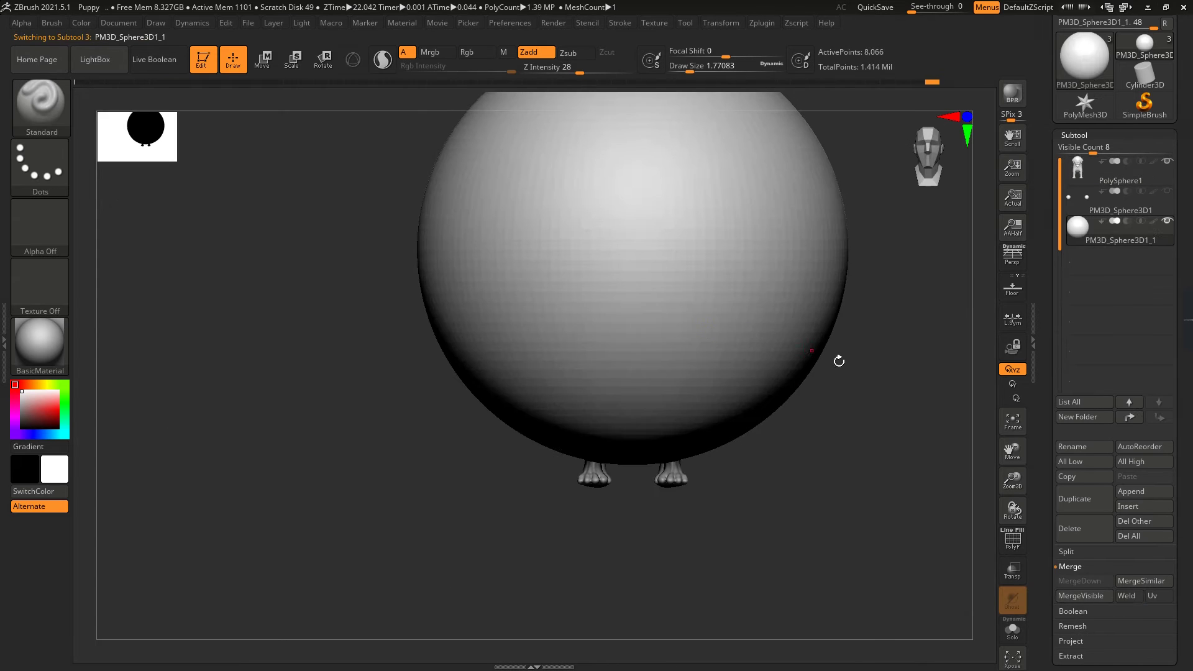
key("e")
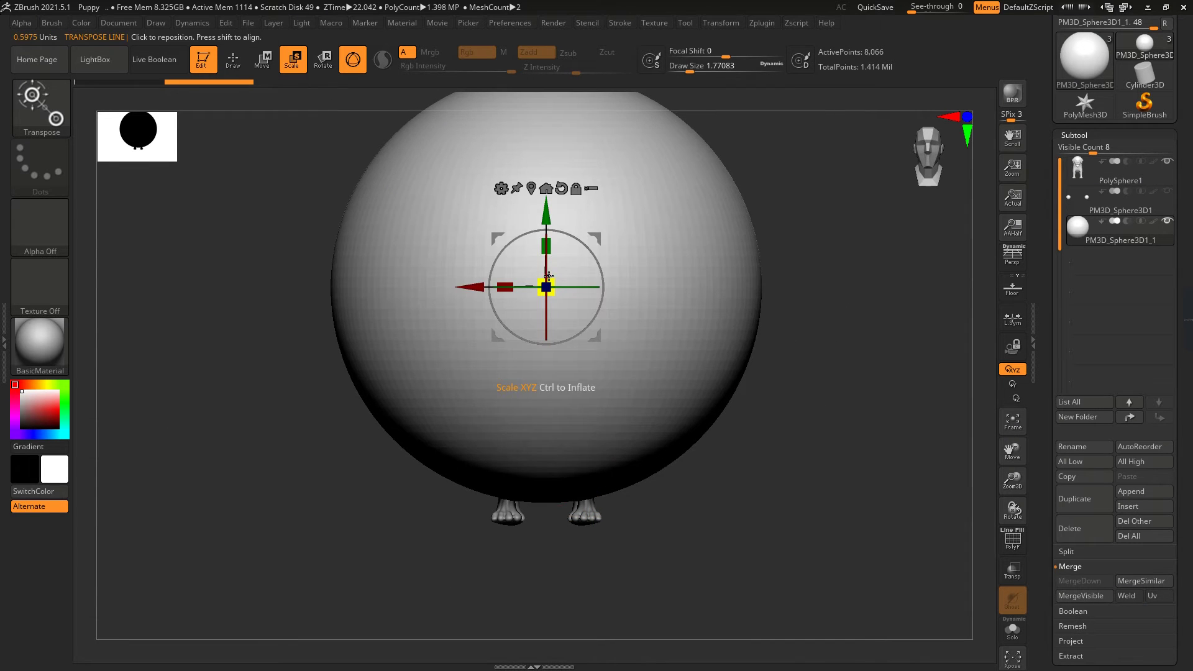
left_click_drag(548, 275, 543, 298)
left_click_drag(376, 339, 774, 332)
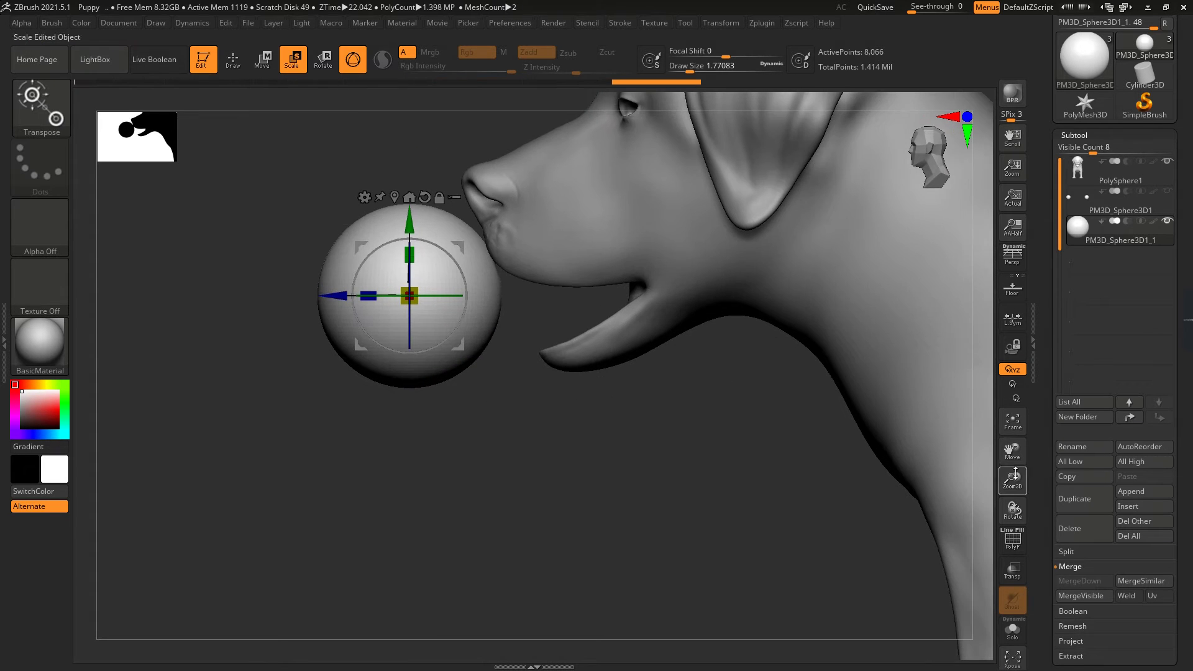
Step: Make the dog see-through and move the sphere inside the open mouth
left_click(1012, 567)
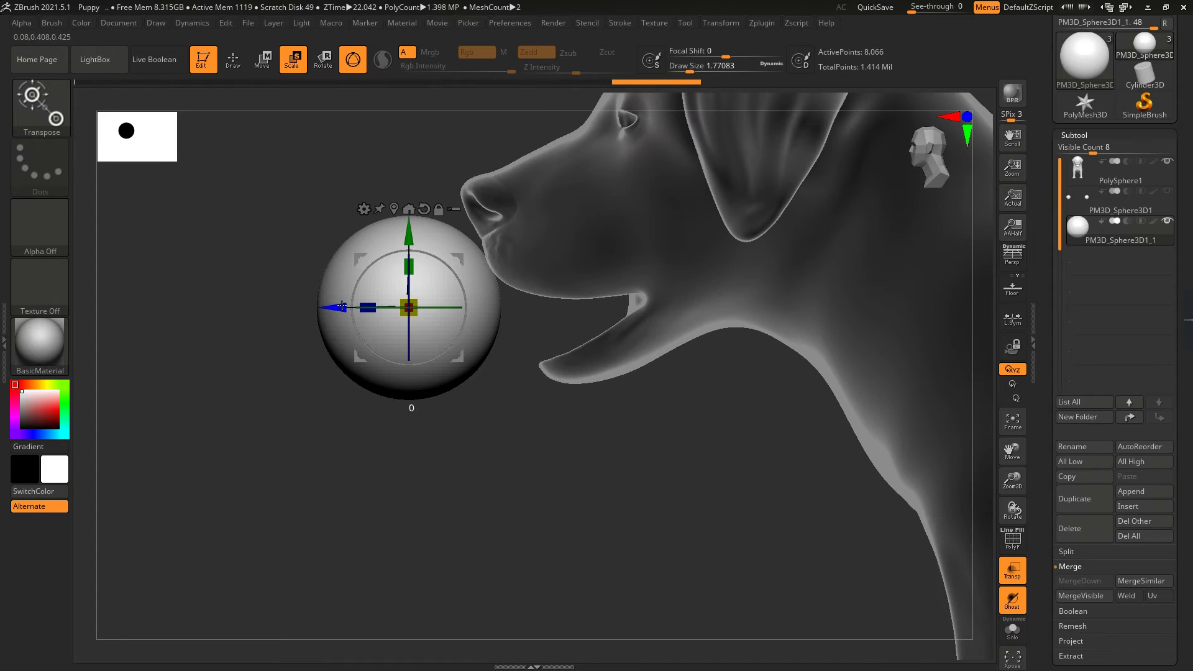
left_click_drag(413, 302, 533, 306)
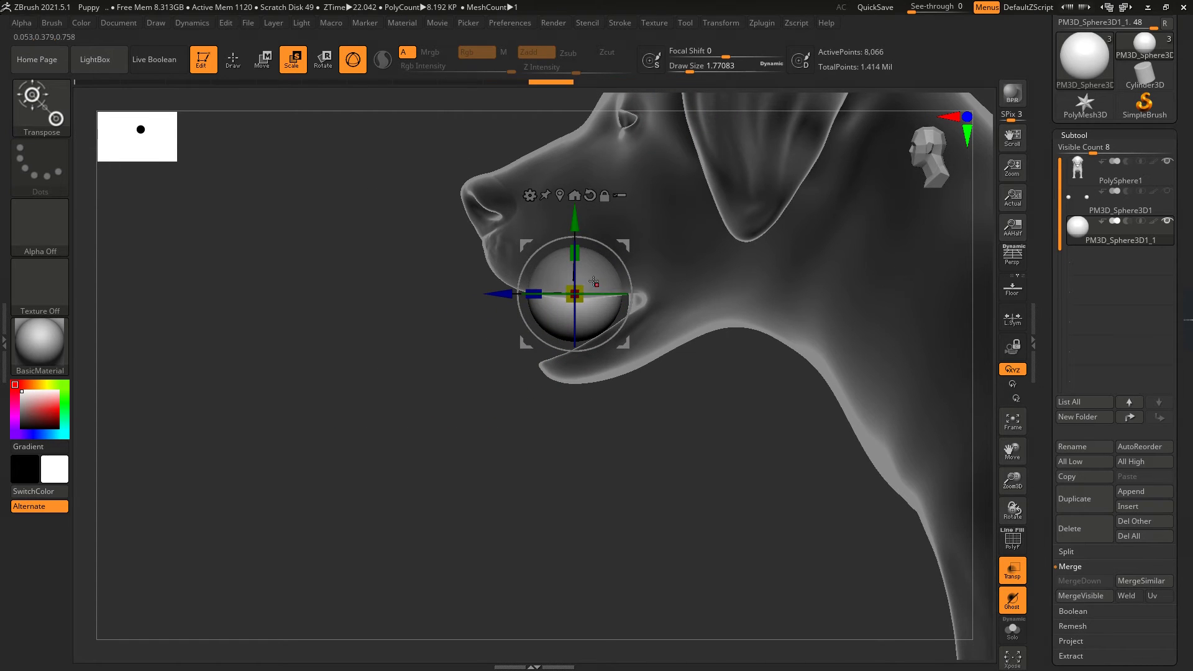
left_click_drag(475, 364, 373, 199, "shift")
left_click(263, 61)
Step: Remesh the mouth sphere with DynaMesh at resolution 256
left_click(233, 60)
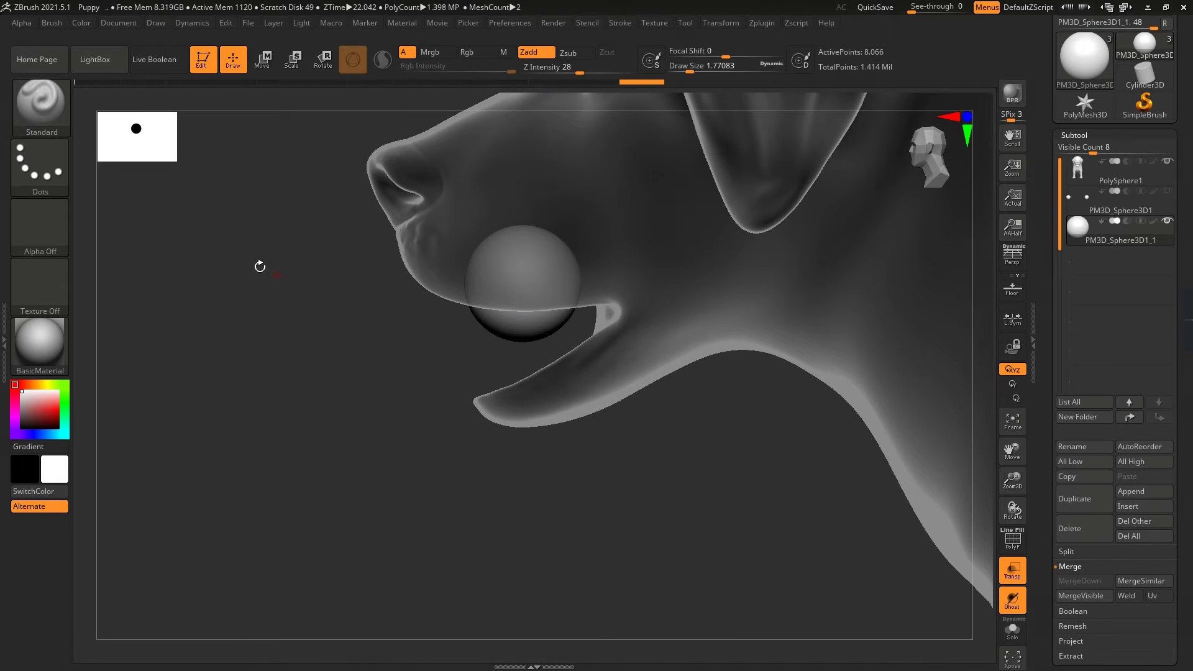
scroll(354, 337, "up", 3)
left_click(1074, 135)
left_click(1078, 150)
left_click(1078, 359)
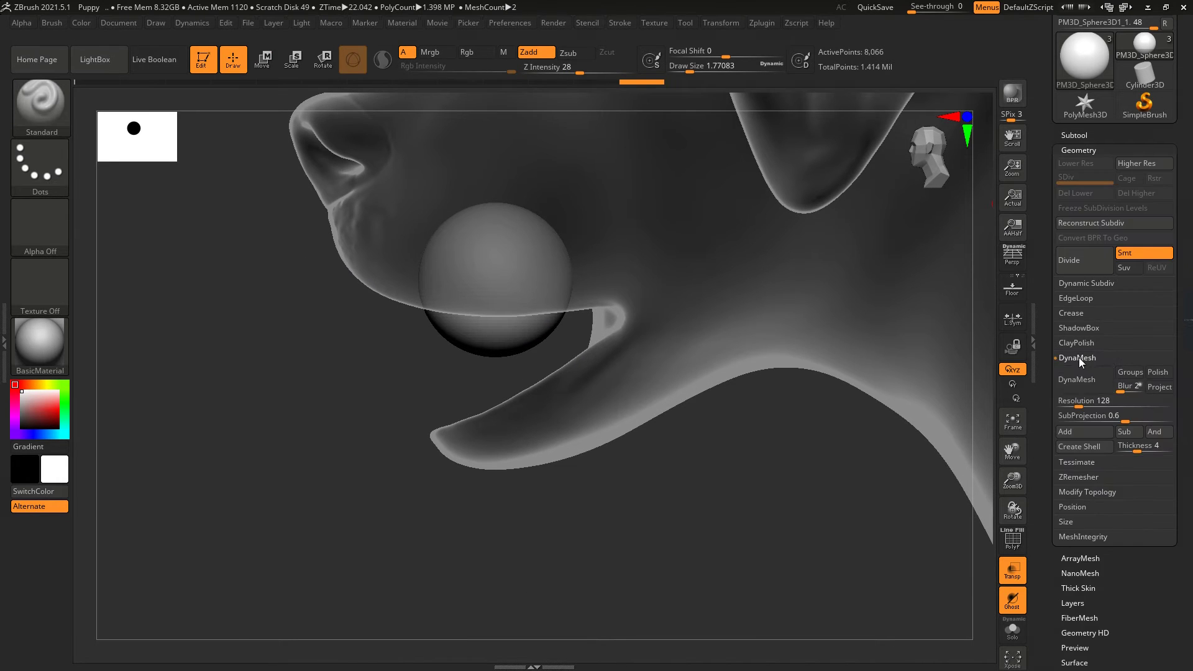
left_click(1079, 380)
Step: Reshape the sphere with the Move brush to fit inside the mouth
key("b")
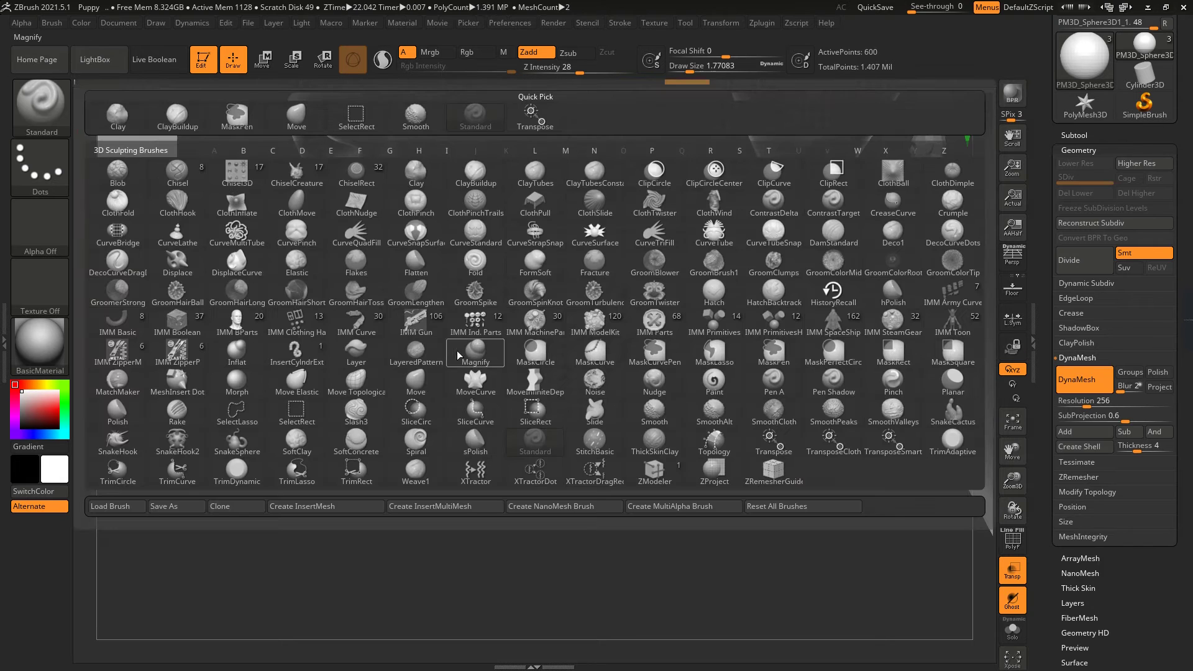
key("m")
key("v")
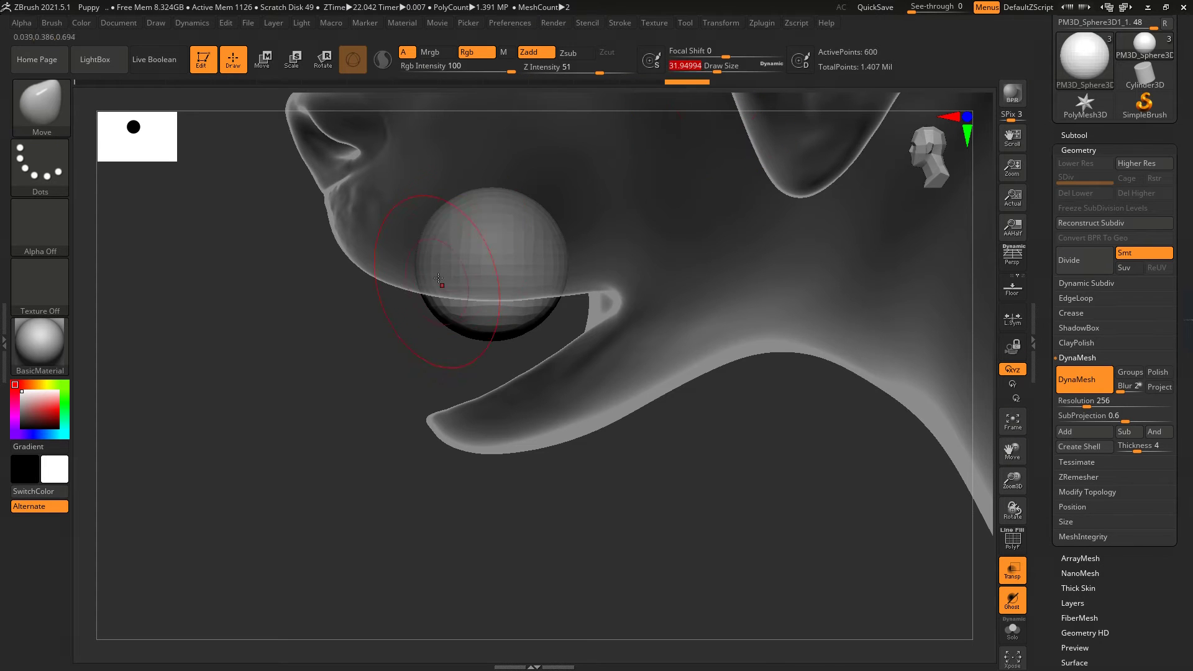
mouse_move(438, 278)
left_mouse_down()
mouse_move(598, 256)
mouse_move(508, 328)
mouse_move(517, 293)
mouse_move(483, 307)
mouse_move(450, 351)
mouse_move(492, 302)
mouse_move(436, 314)
mouse_move(432, 275)
mouse_move(507, 272)
left_mouse_up()
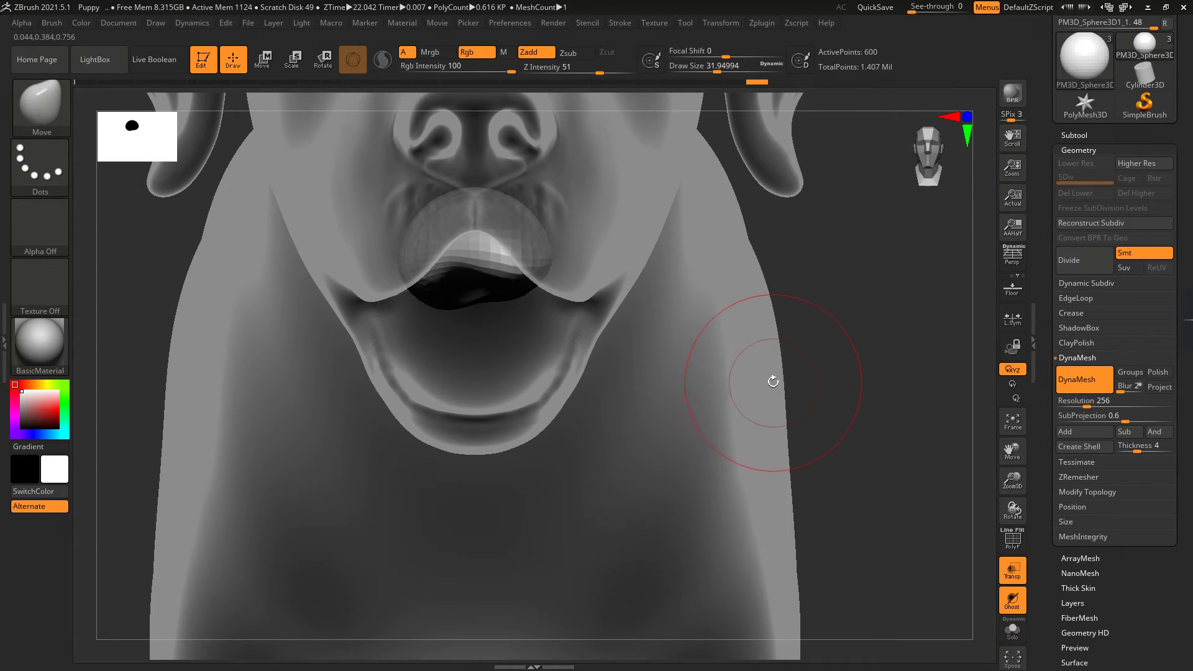
left_click_drag(775, 396, 604, 275)
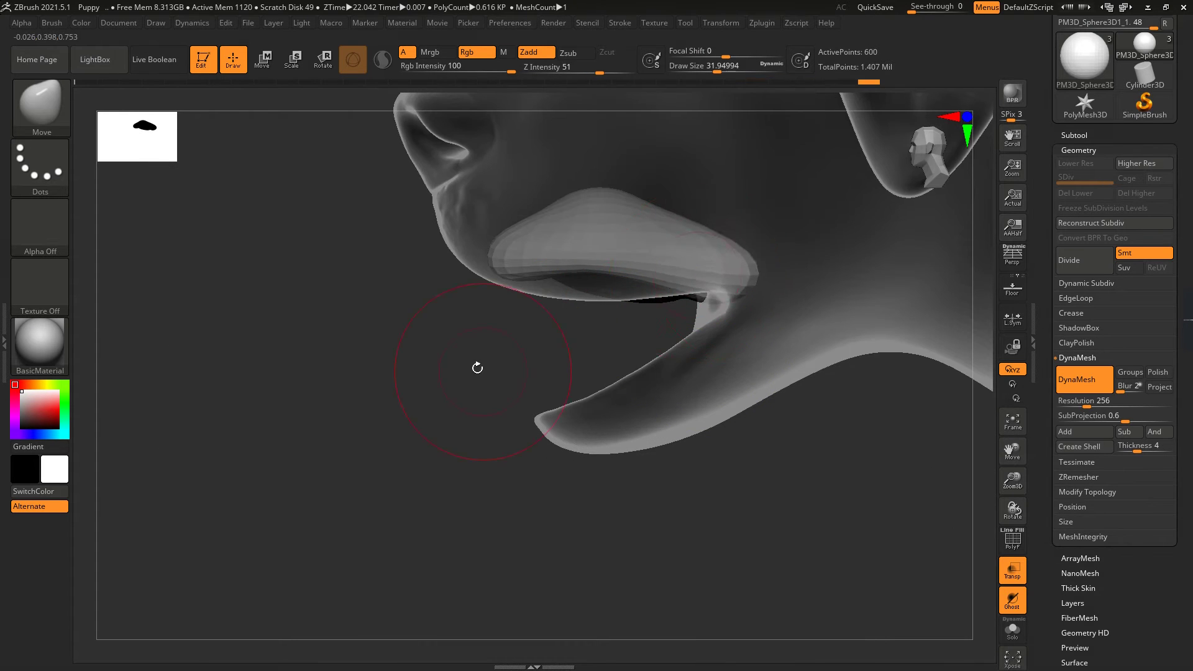
mouse_move(474, 367)
left_mouse_down()
mouse_move(472, 348)
mouse_move(617, 314)
left_mouse_up()
Step: Undo and redo through the mouth-piece history to reach the open-jaw state
key("ctrl+z")
key("ctrl+z")
key("ctrl+z")
key("ctrl+z")
key("ctrl+z")
key("ctrl+z")
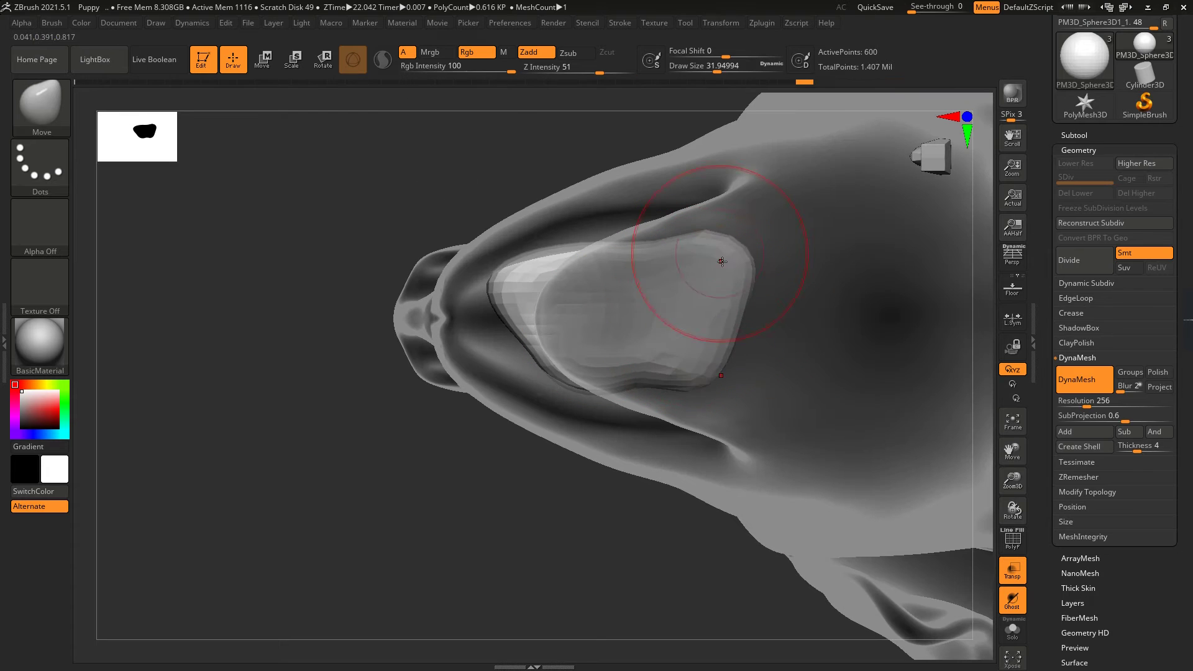
key("ctrl+z")
key("ctrl+z")
key("ctrl+z")
key("ctrl+z")
key("ctrl+z")
key("ctrl+z")
key("ctrl+z")
key("ctrl+z")
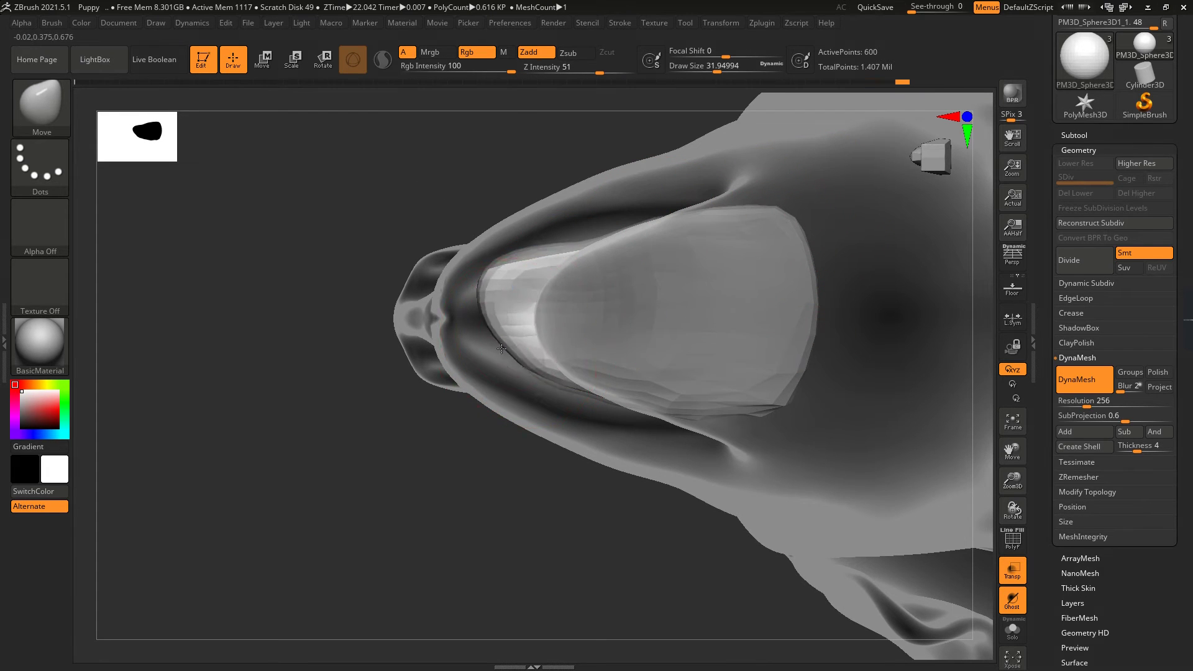
key("ctrl+shift+z")
key("ctrl+shift+z")
key("ctrl+shift+z")
key("ctrl+shift+z")
key("ctrl+shift+z")
key("ctrl+shift+z")
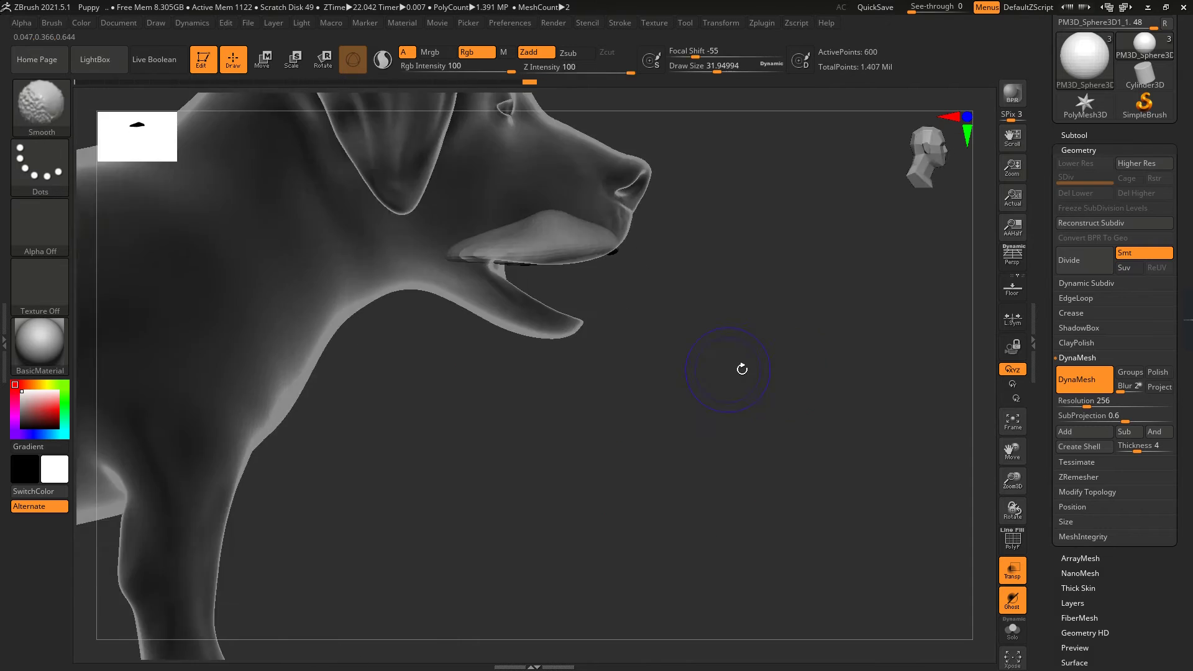
key("ctrl+shift+z")
key("ctrl+shift+z")
key("ctrl+shift+z")
key("ctrl+shift+z")
key("ctrl+shift+z")
key("ctrl+shift+z")
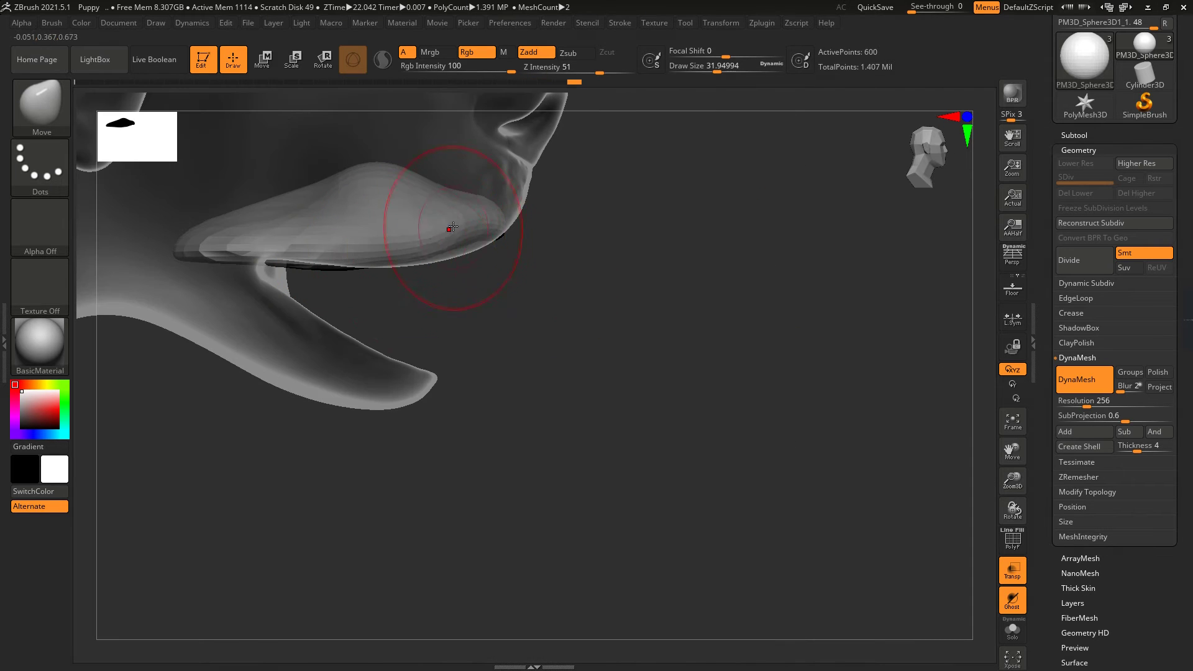
key("ctrl+shift+z")
key("ctrl+shift+z")
key("ctrl+shift+z")
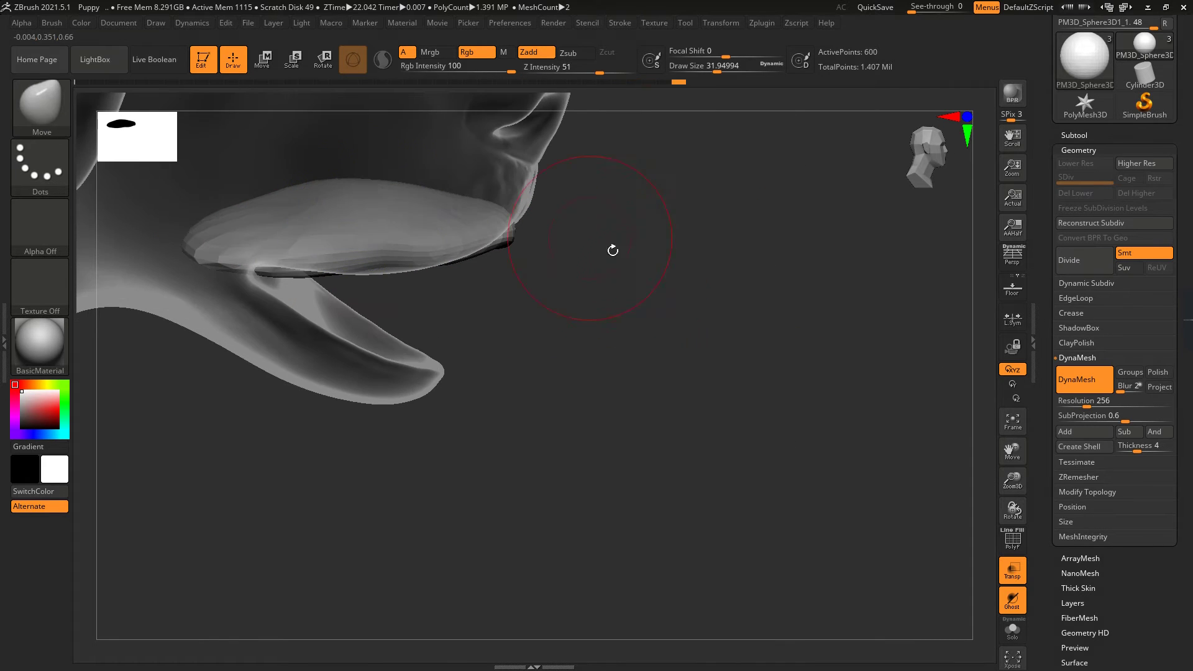
key("ctrl+shift+z")
key("ctrl+shift+z")
key("ctrl+shift+z")
key("ctrl+shift+z")
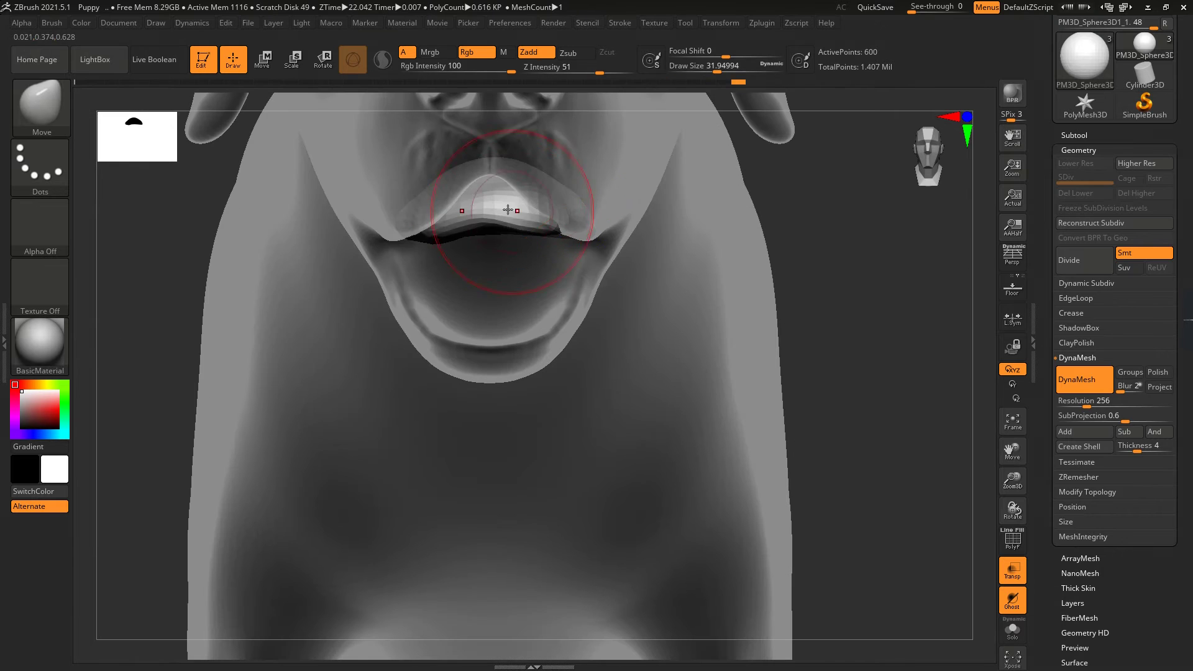
key("ctrl+shift+z")
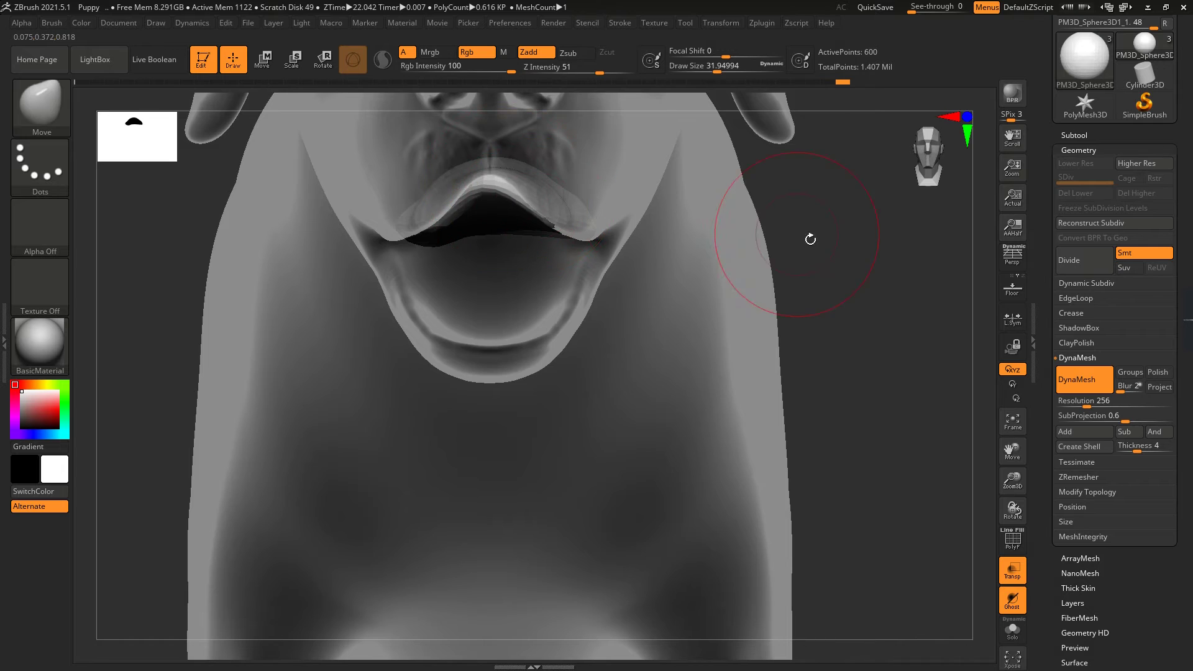
key("ctrl+shift+z")
key("ctrl+shift+z")
key("ctrl+shift+z")
key("ctrl+shift+z")
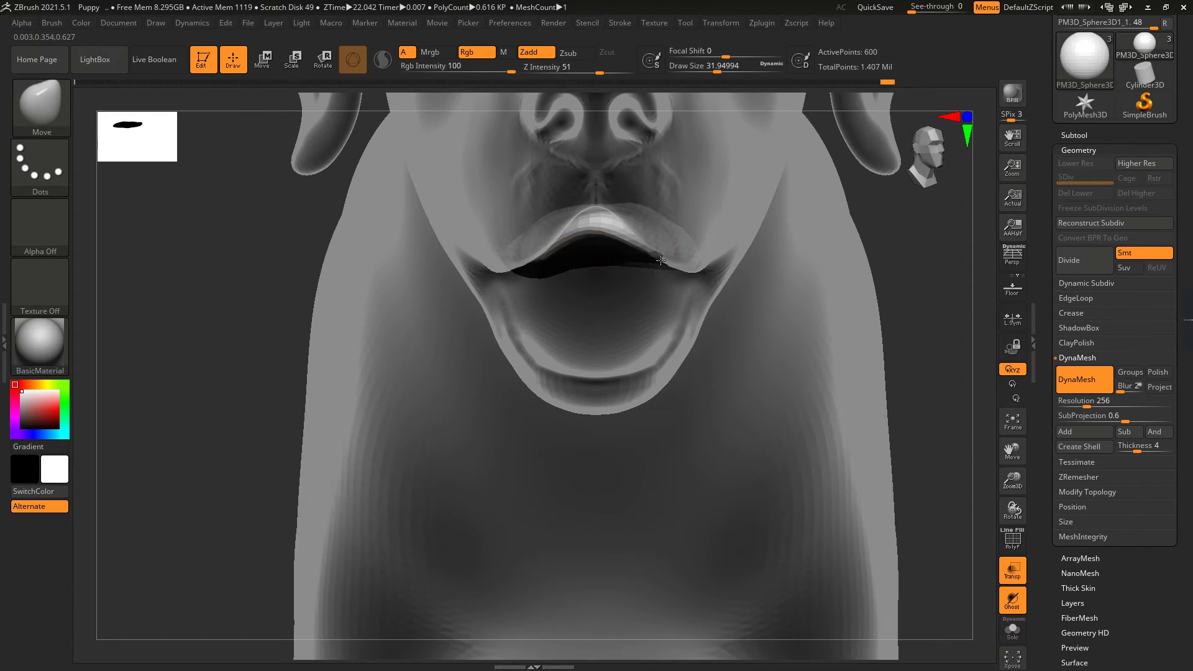
Step: Keep stepping through the sculpting history while inspecting the jaw from the side and below
left_click_drag(893, 271, 795, 174)
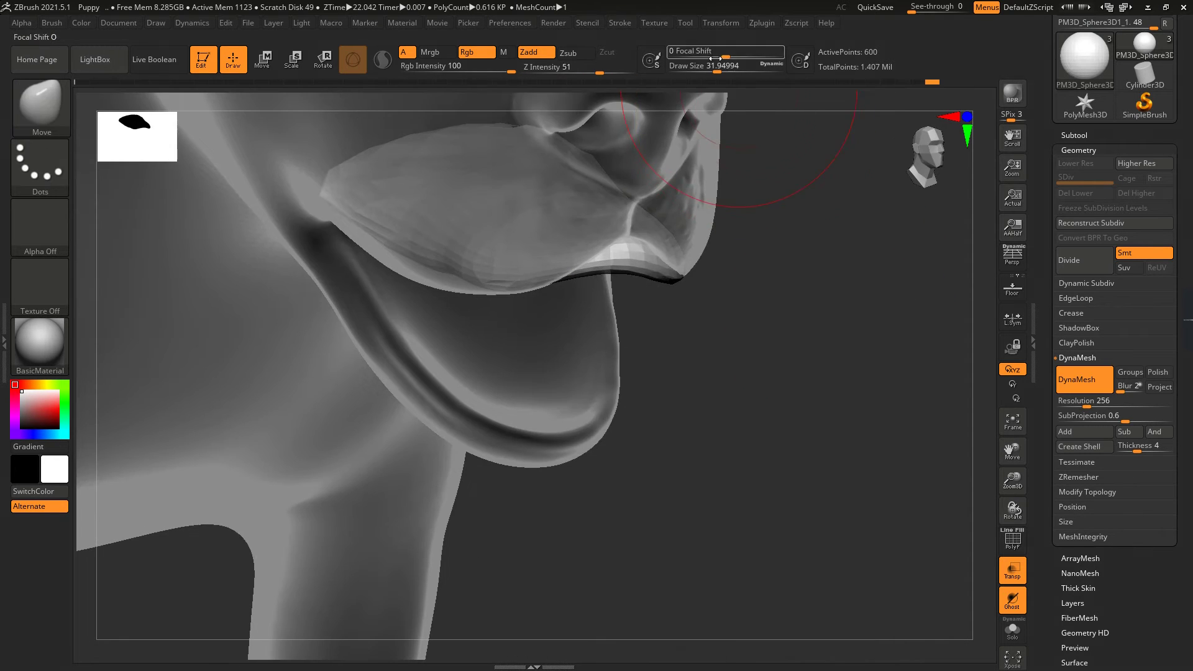
key("ctrl")
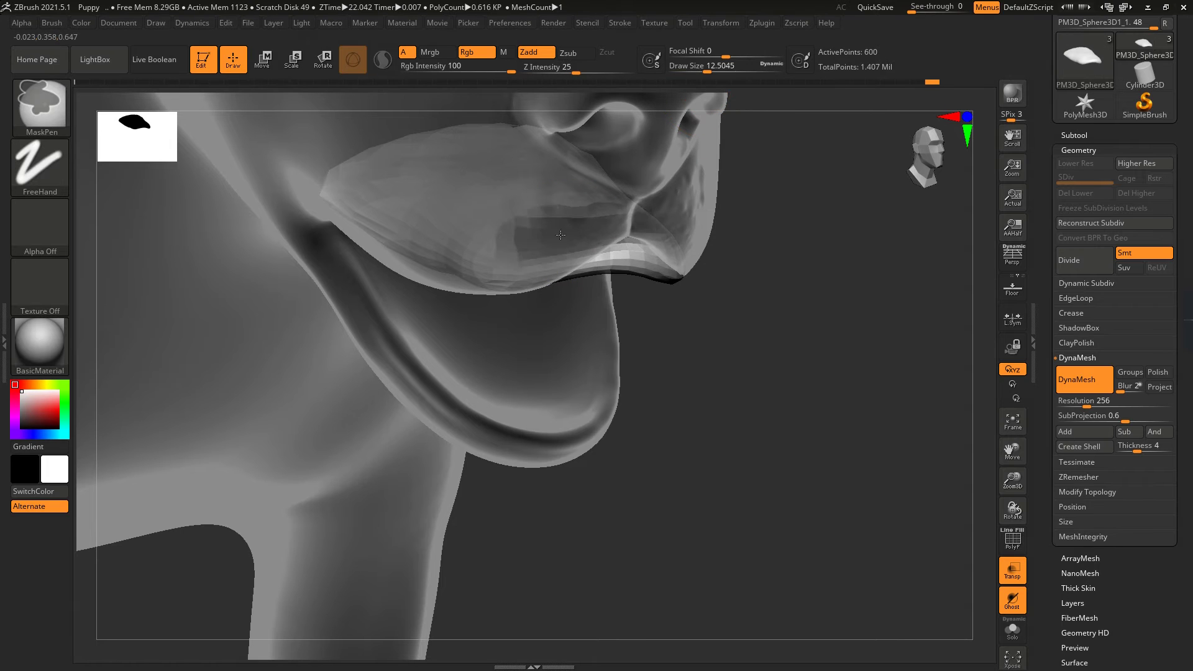
key("ctrl+z")
key("ctrl+z")
key("ctrl+z")
key("ctrl+z")
key("ctrl+z")
key("ctrl+z")
key("ctrl+z")
key("ctrl+z")
key("ctrl+z")
key("ctrl+z")
key("ctrl+z")
key("ctrl+z")
key("ctrl+z")
key("ctrl+z")
key("ctrl+z")
key("ctrl+z")
key("ctrl+z")
key("ctrl+z")
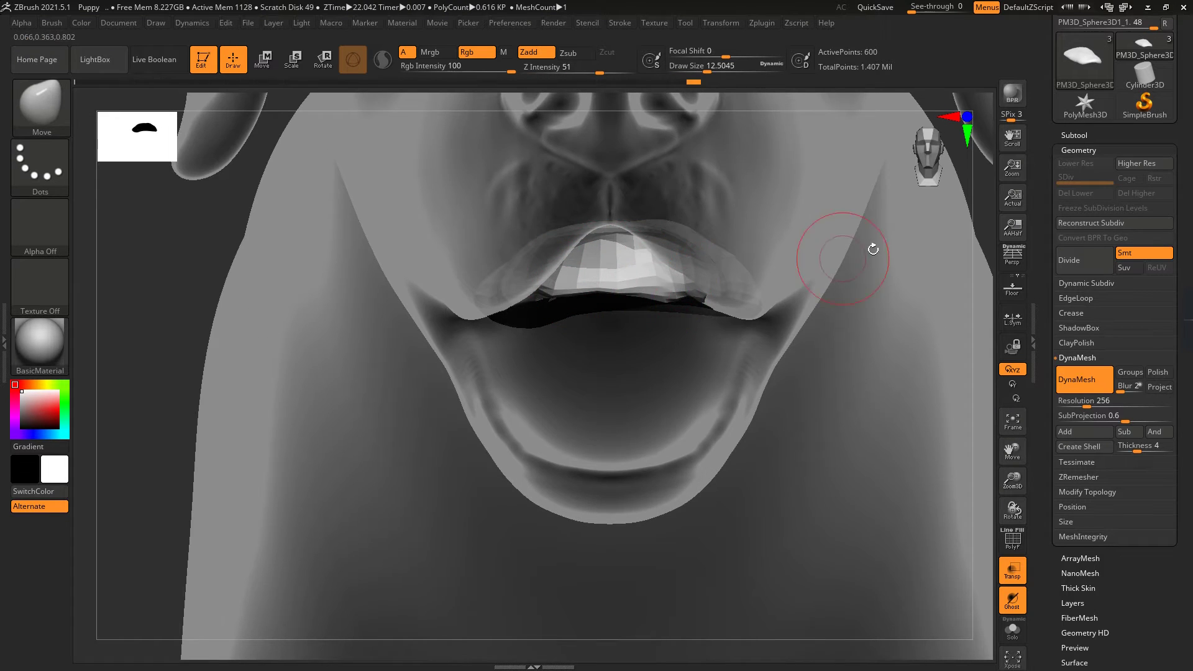
left_click_drag(872, 250, 497, 275)
key("ctrl+shift+z")
key("ctrl+shift+z")
key("ctrl+shift+z")
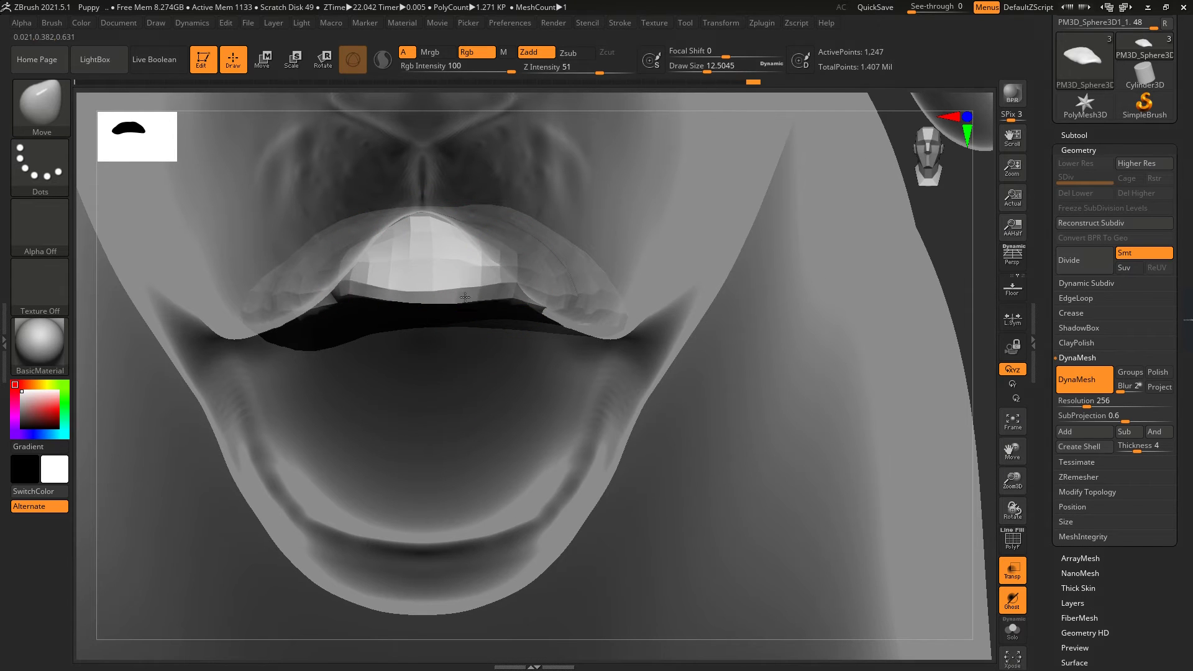
key("ctrl+shift+z")
key("ctrl+shift+z")
key("ctrl+shift+z")
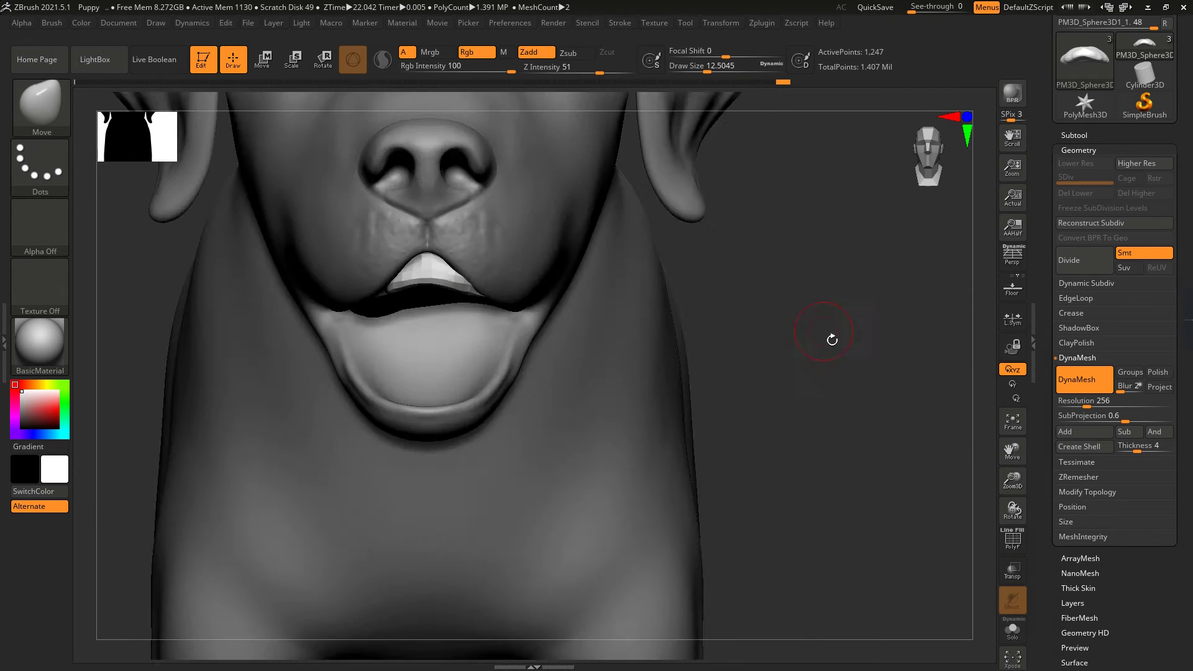
mouse_move(834, 338)
left_mouse_down()
mouse_move(567, 260)
mouse_move(725, 236)
left_mouse_up()
key("ctrl+shift+z")
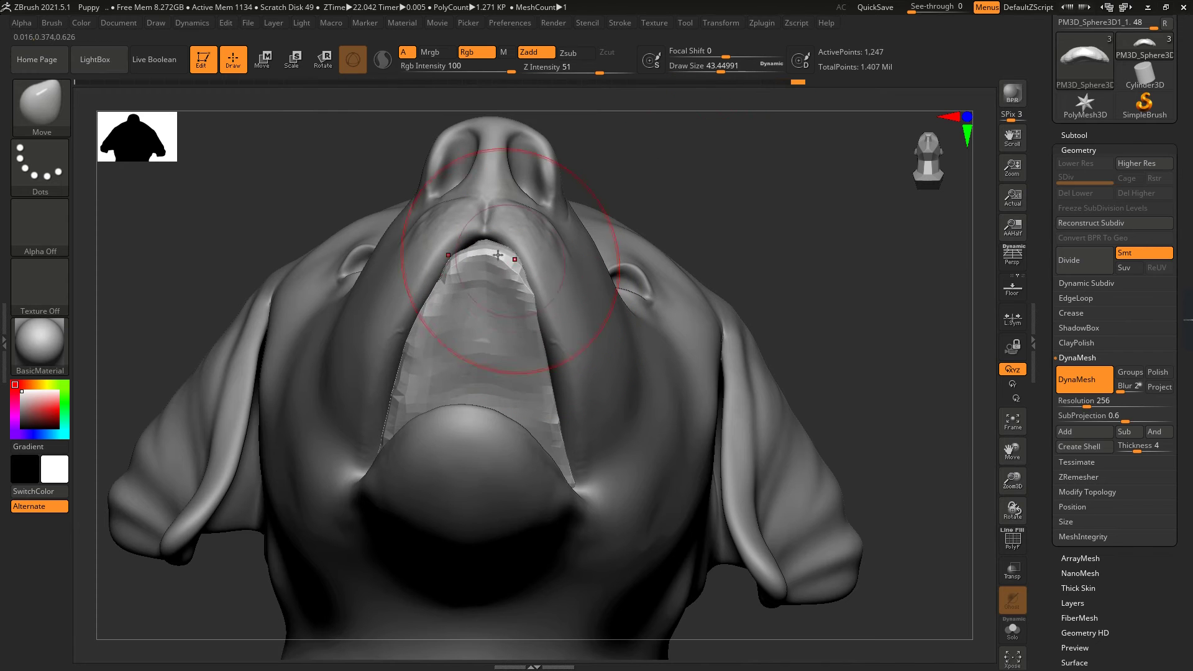
key("ctrl+shift+z")
key("ctrl+shift+z")
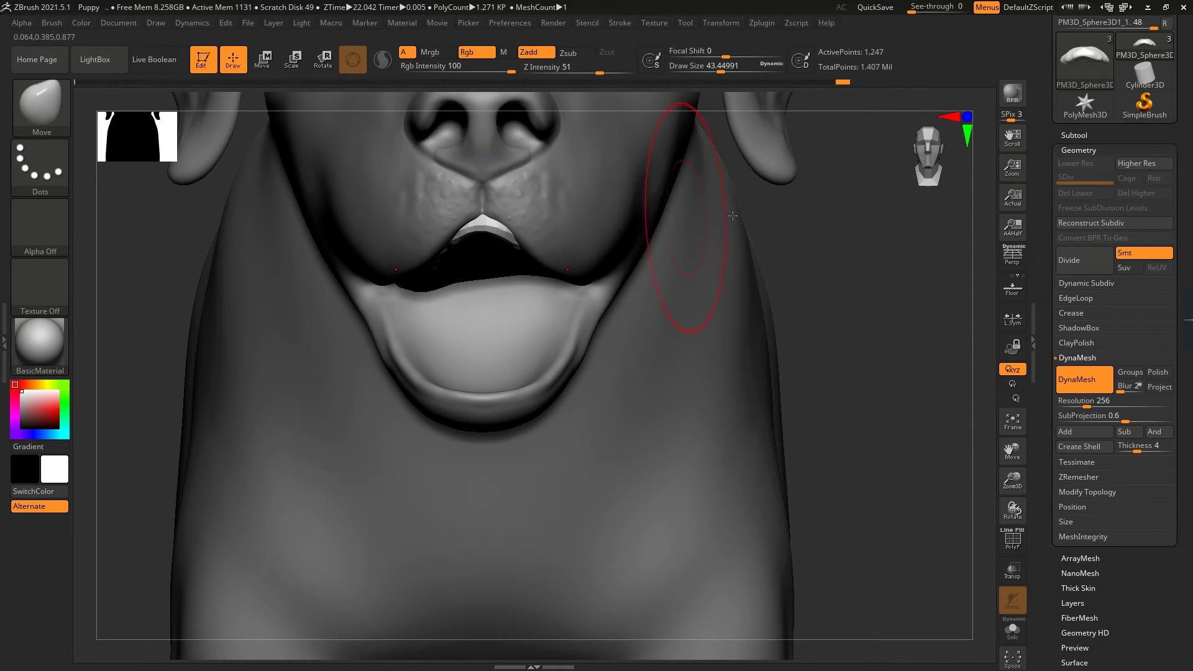
key("ctrl+shift+z")
key("ctrl+shift+z")
key("ctrl+shift+z")
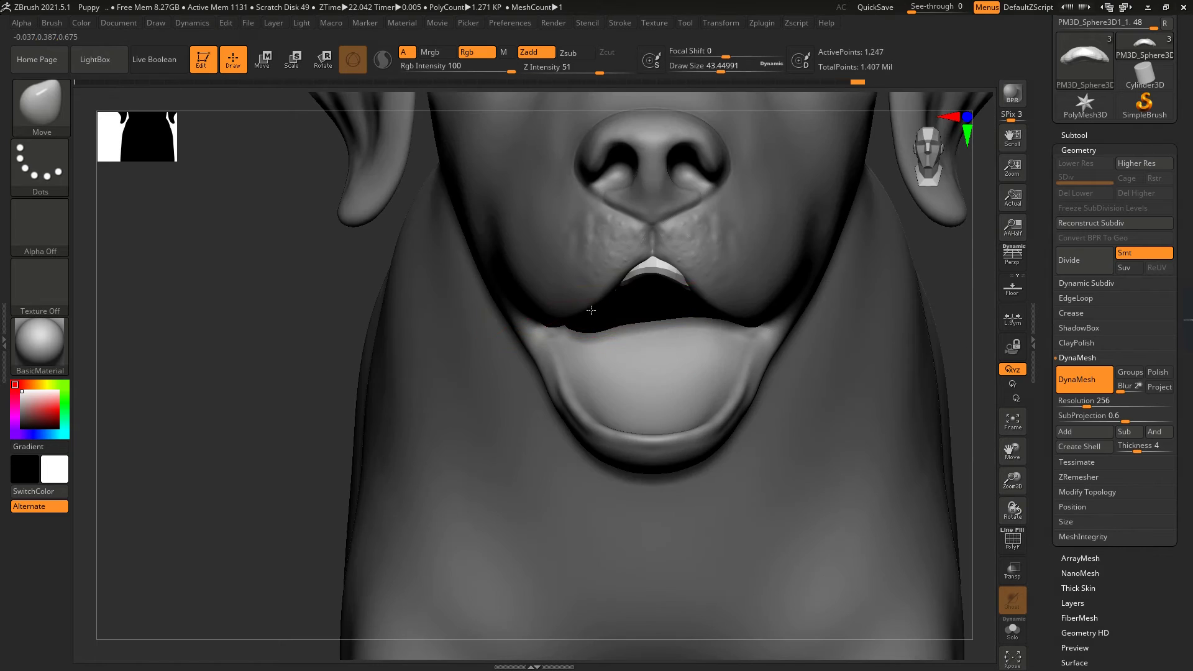
left_click_drag(289, 367, 635, 206)
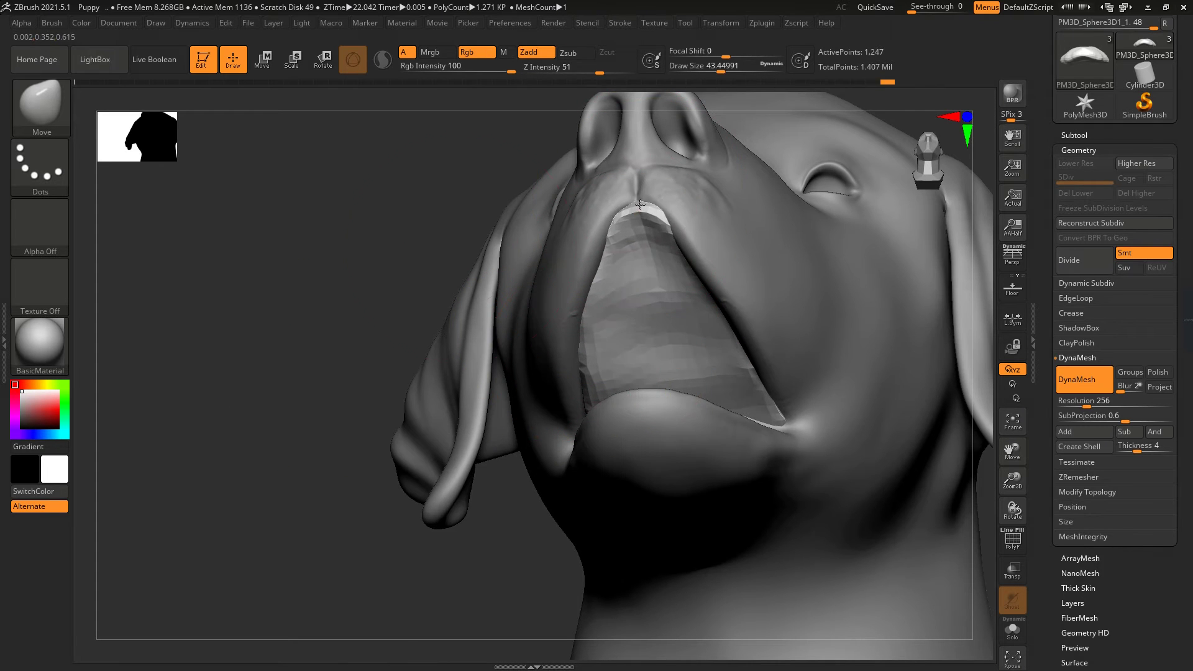
key("ctrl+shift+z")
key("ctrl+shift+z")
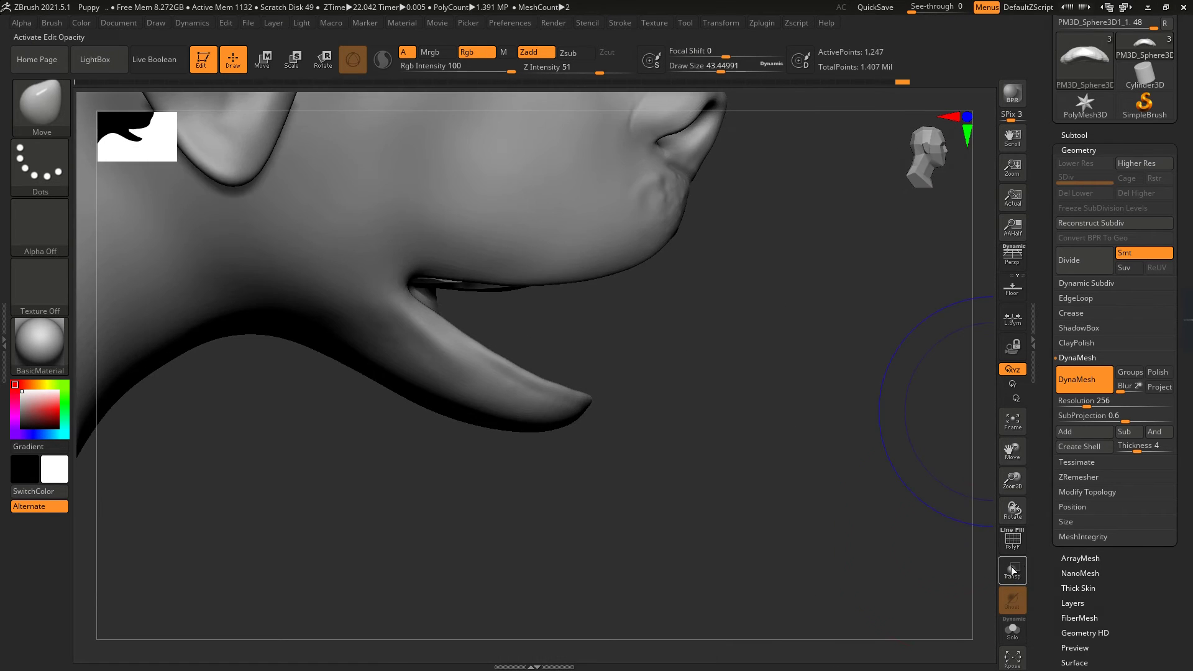
Step: Turn on Transp and step further forward in history, viewing under the snout
left_click(1011, 570)
key("ctrl+shift+z")
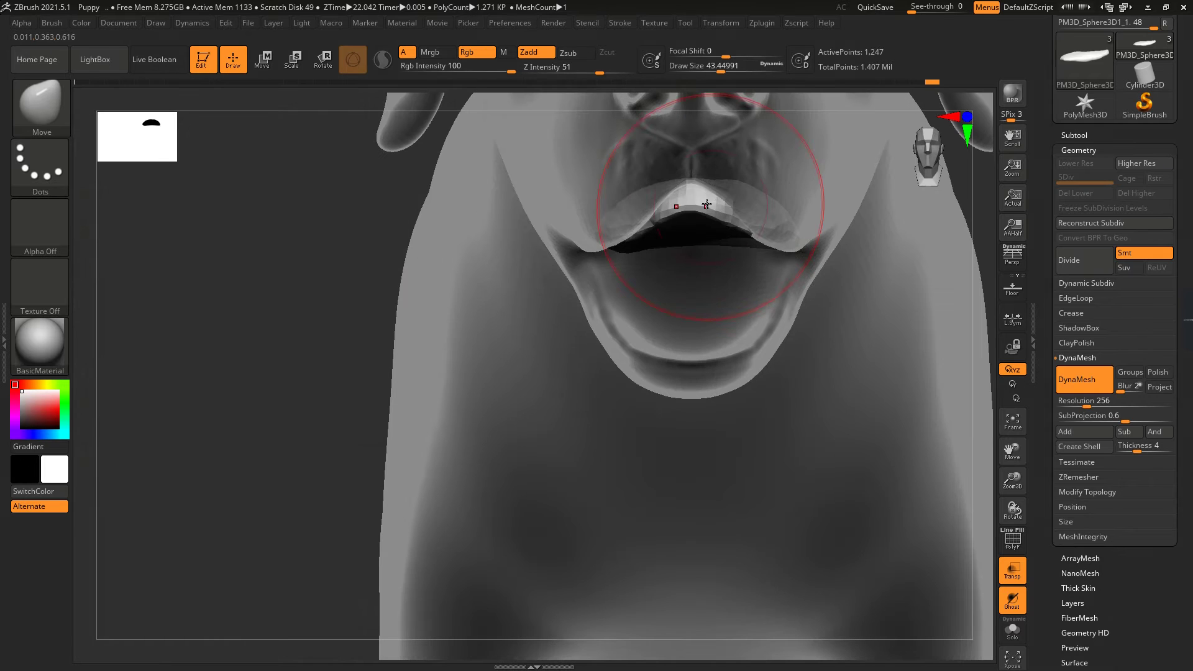
key("ctrl+shift+z")
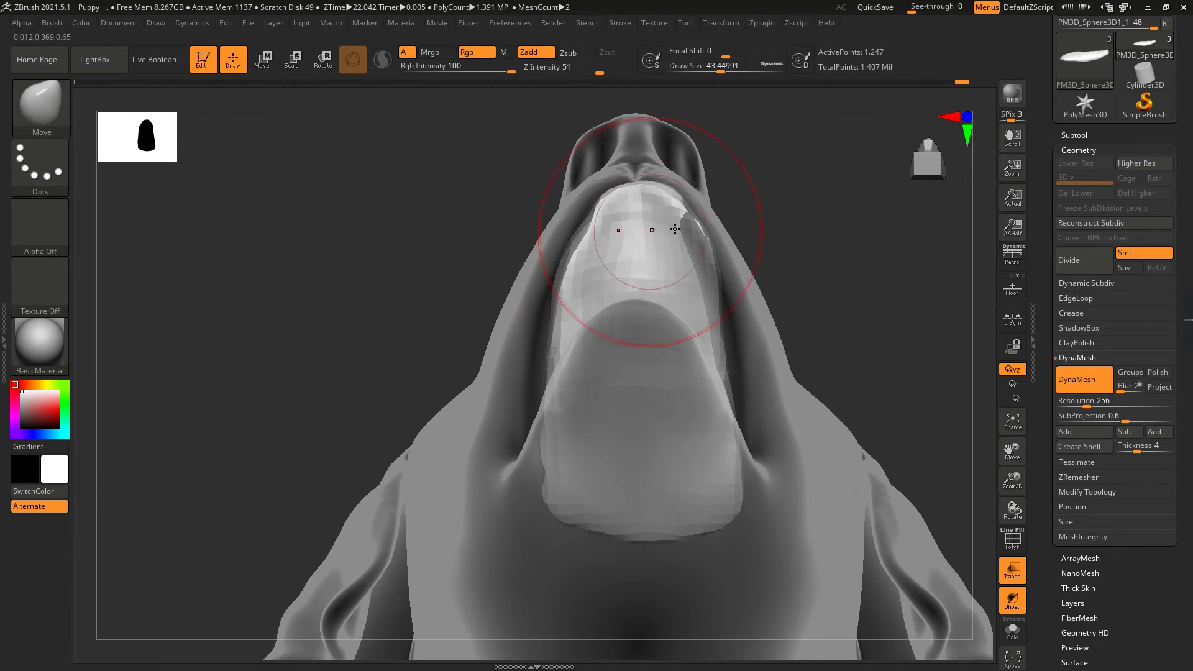
key("ctrl+z")
key("ctrl+z")
key("ctrl+z")
key("ctrl+z")
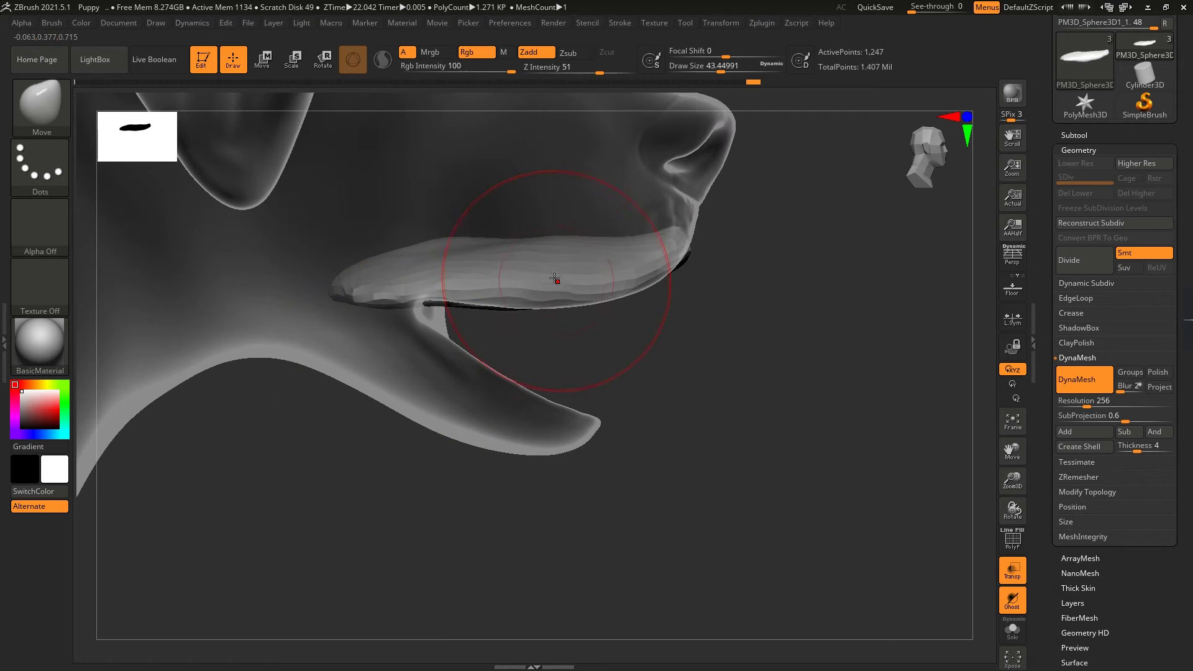
key("ctrl+shift+z")
key("ctrl+shift+z")
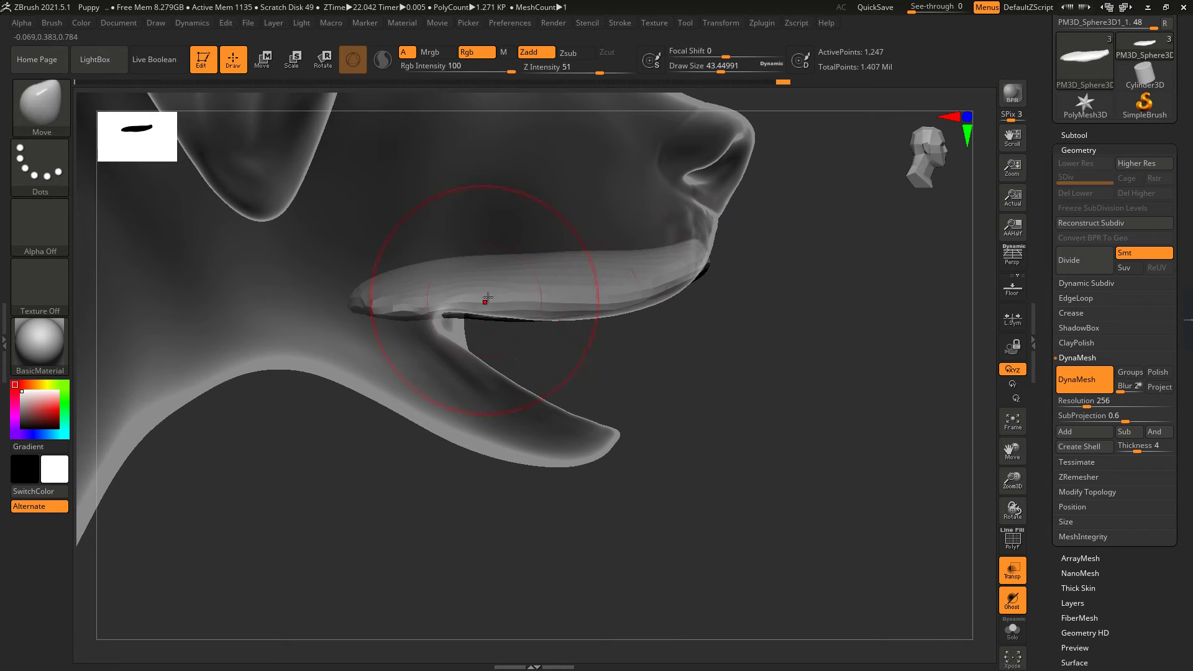
key("ctrl+shift+z")
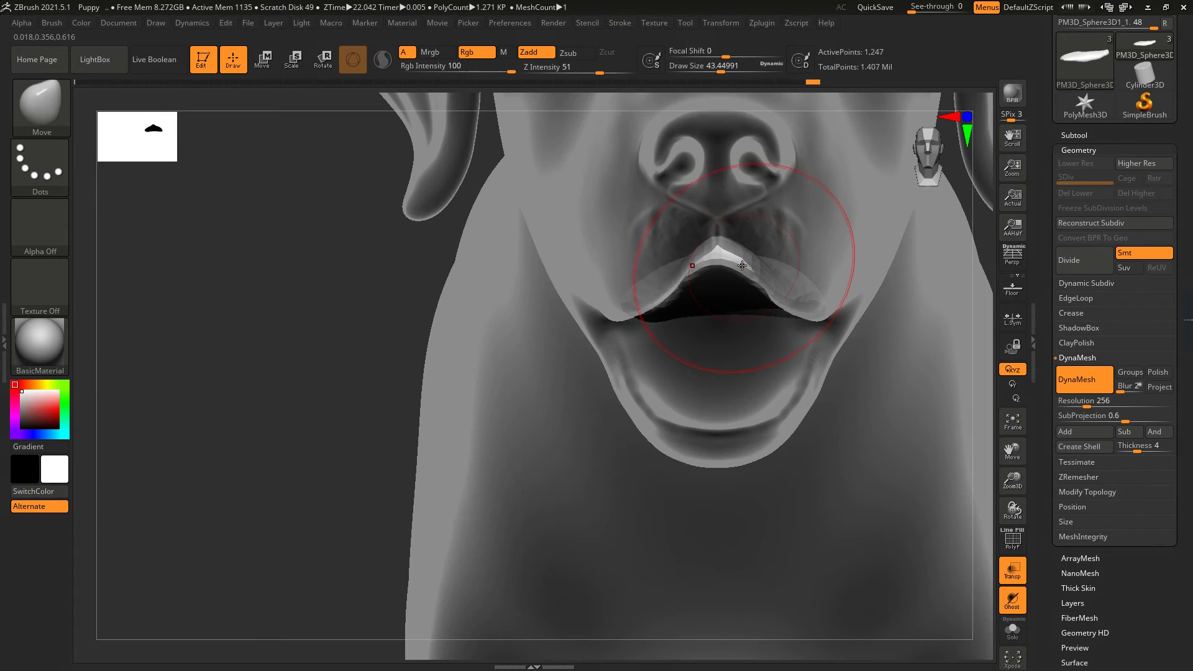
key("ctrl+shift+z")
key("ctrl+shift+z")
key("ctrl+shift+z")
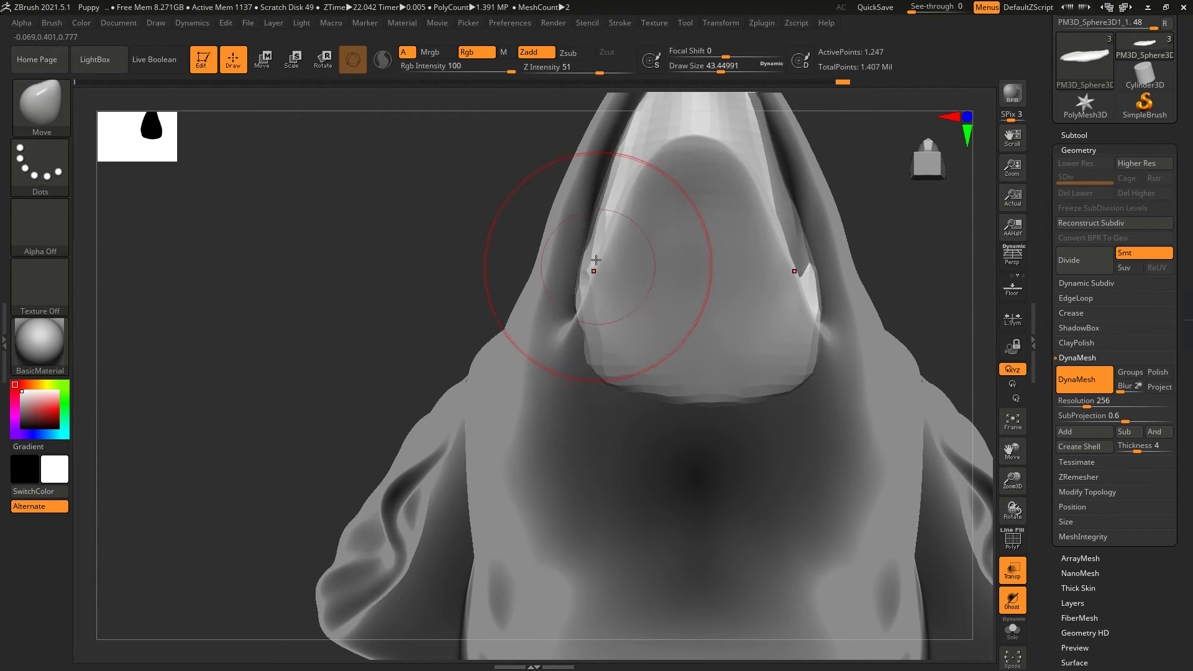
left_click_drag(490, 198, 515, 258)
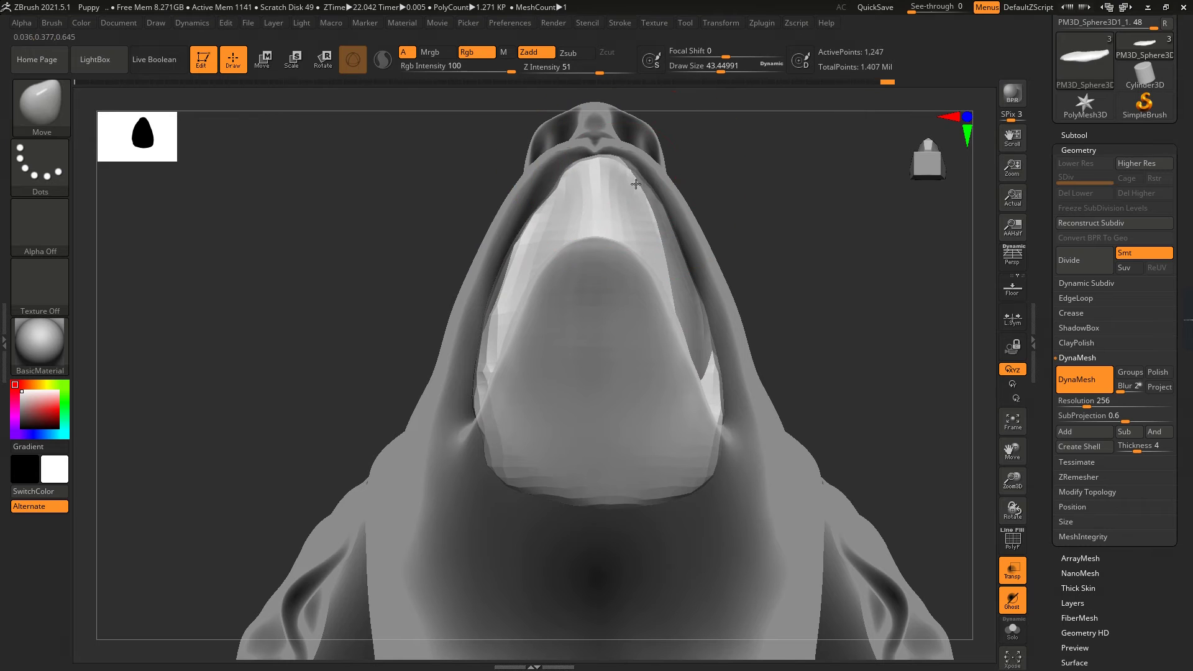
mouse_move(739, 280)
left_mouse_down()
mouse_move(768, 296)
mouse_move(326, 278)
left_mouse_up()
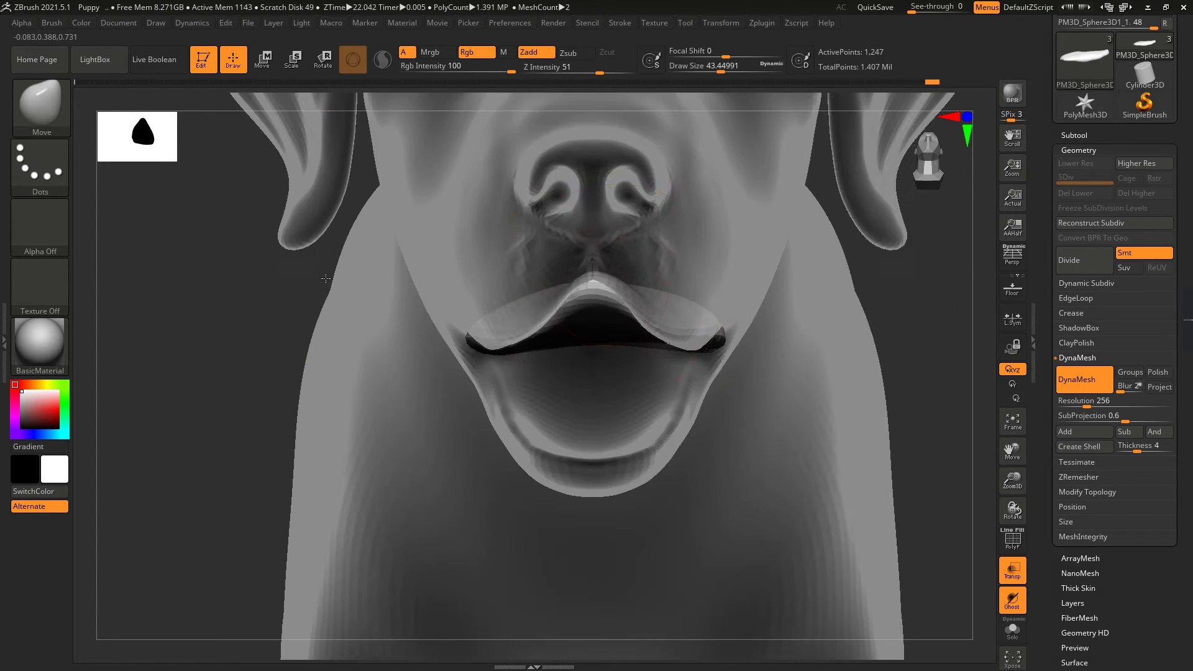
Step: Isolate the mouth insert subtool and switch to the Move brush
left_click(1074, 135)
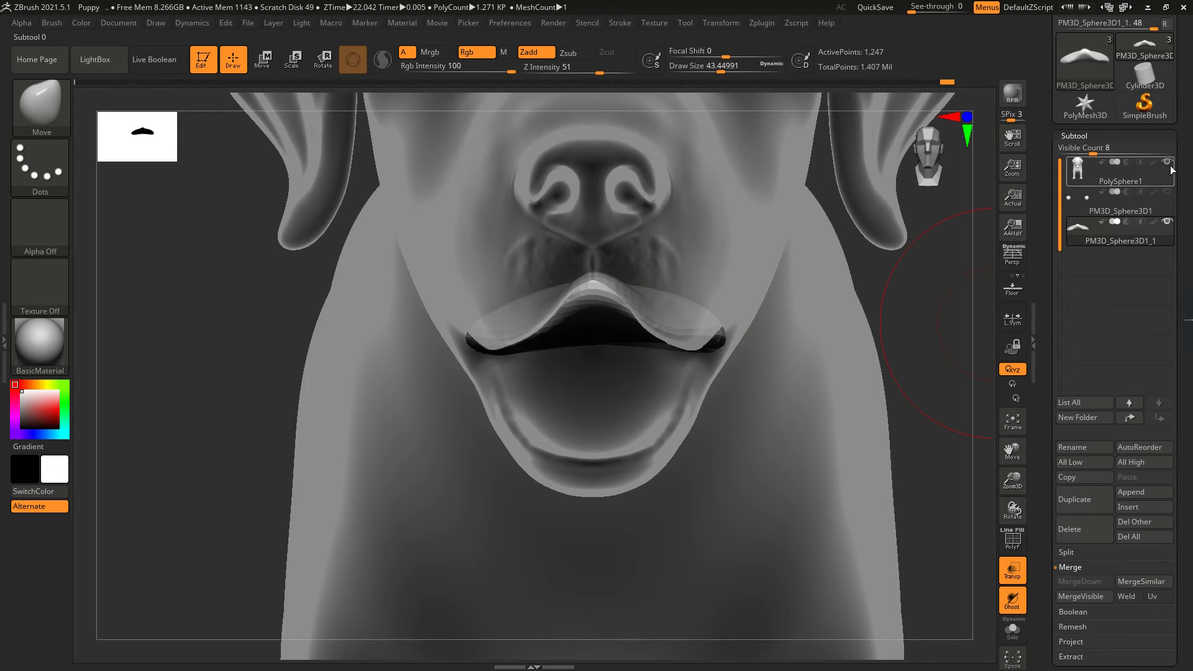
left_click(595, 323, "ctrl+shift")
left_click_drag(793, 266, 561, 219)
key("b")
key("m")
key("v")
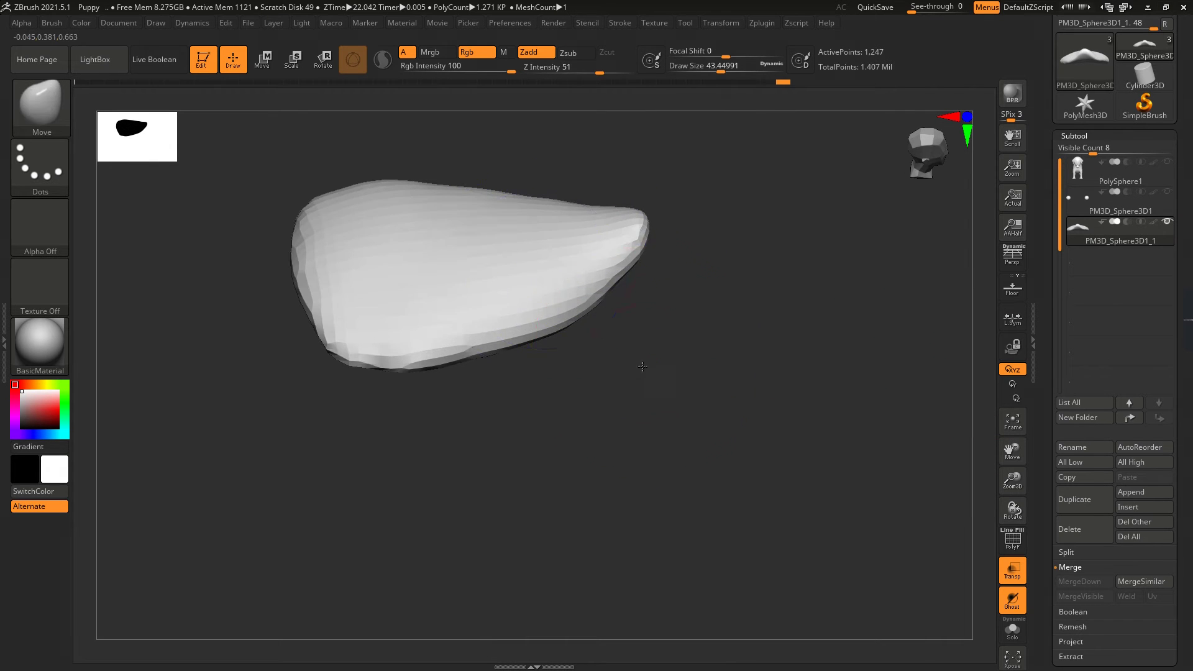
left_click_drag(639, 365, 479, 226)
Step: Flatten the piece's curled tip, fill its left end, and smooth it at brush size 28.7
left_click_drag(530, 266, 534, 247)
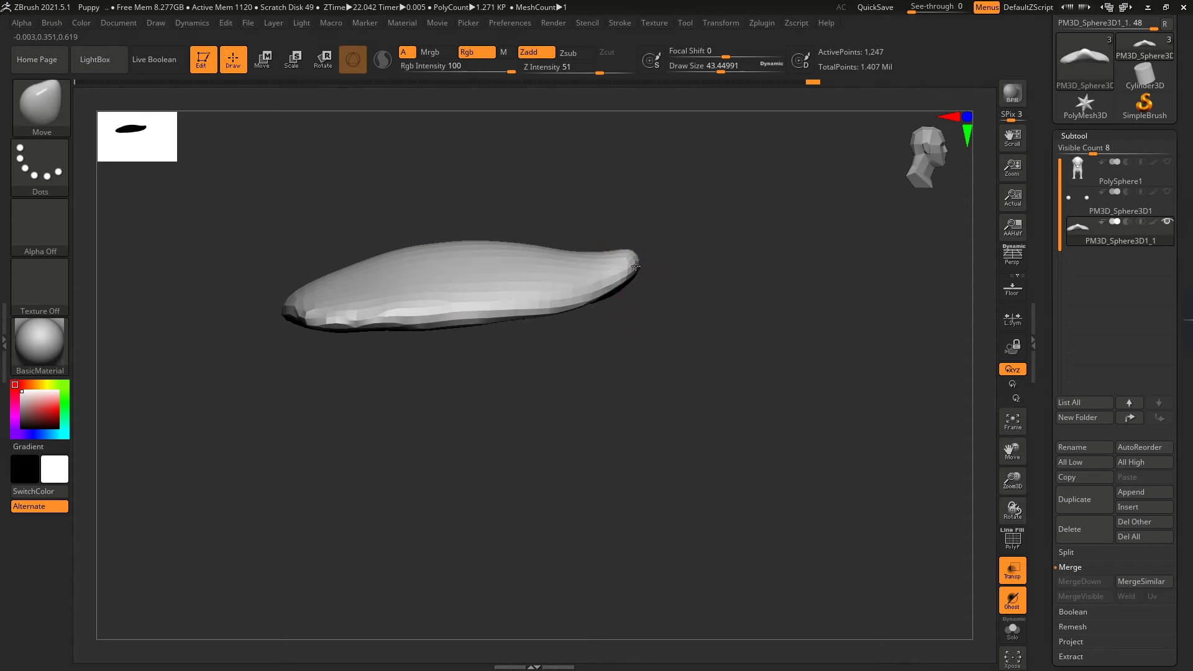
left_click_drag(307, 265, 497, 225)
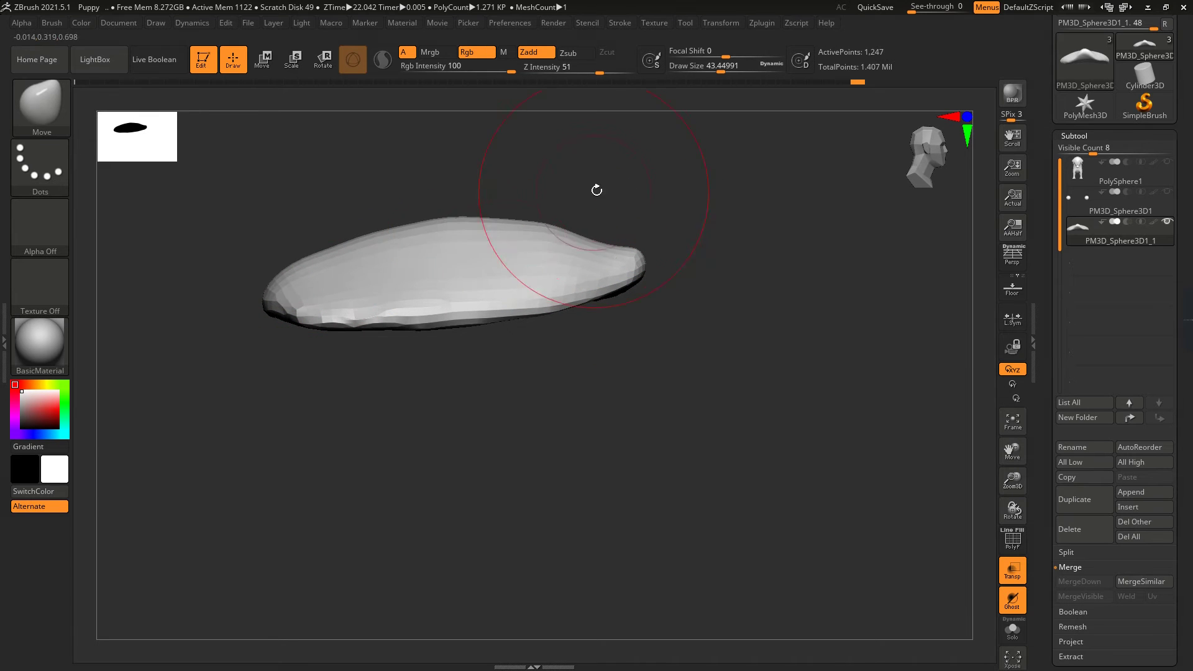
left_click_drag(286, 375, 360, 404)
left_click_drag(348, 205, 415, 273)
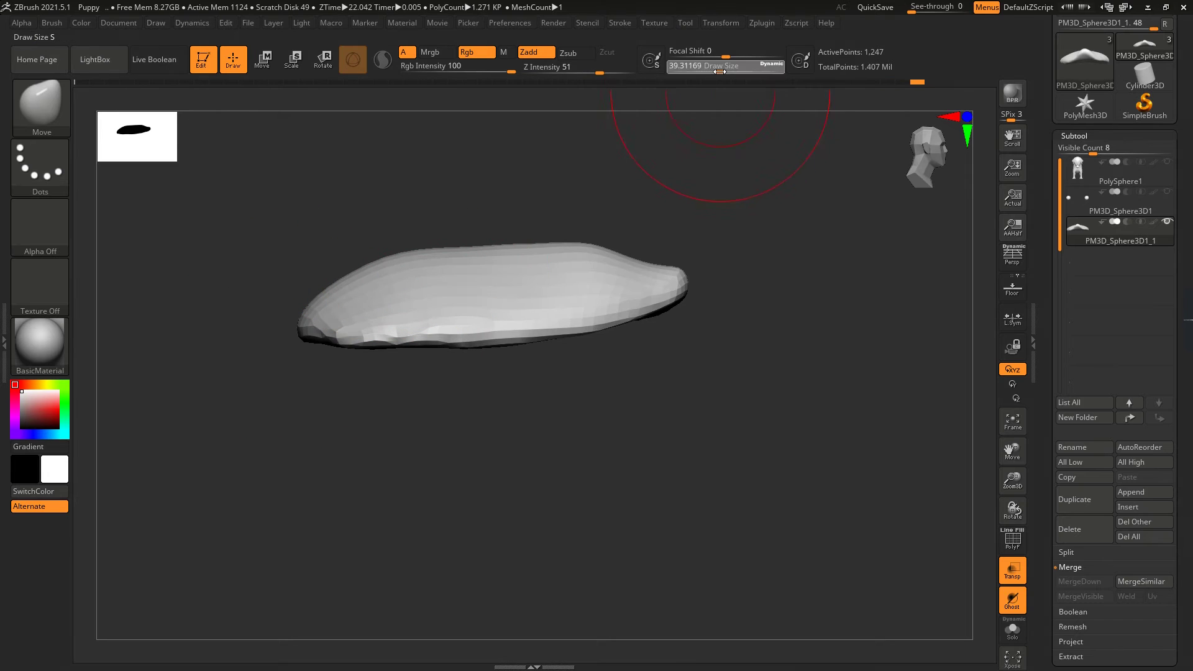
left_click_drag(719, 72, 715, 71)
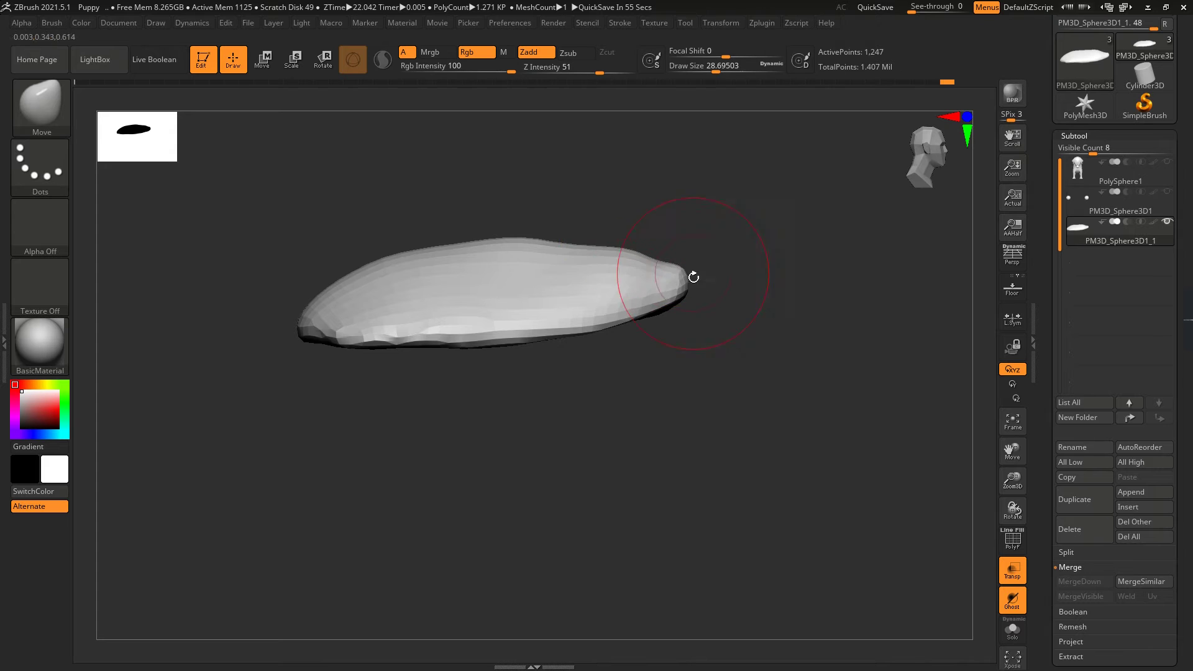
mouse_move(590, 249)
left_mouse_down()
mouse_move(596, 273)
mouse_move(532, 346)
left_mouse_up()
key("shift")
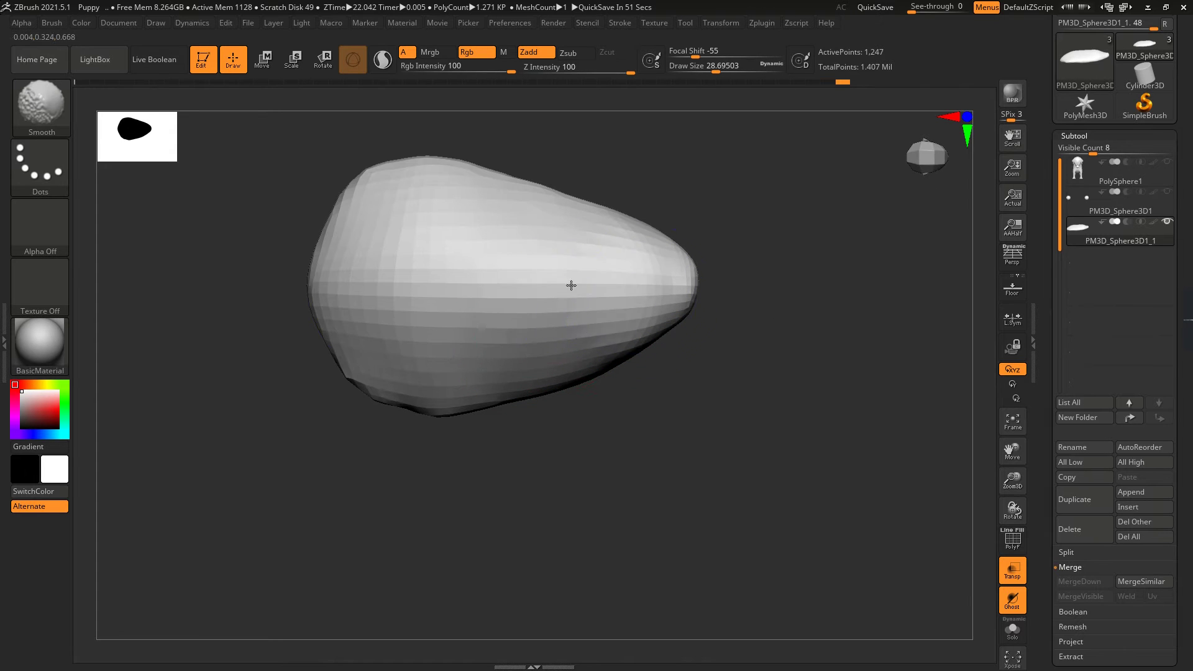
left_click_drag(363, 310, 330, 284, "shift")
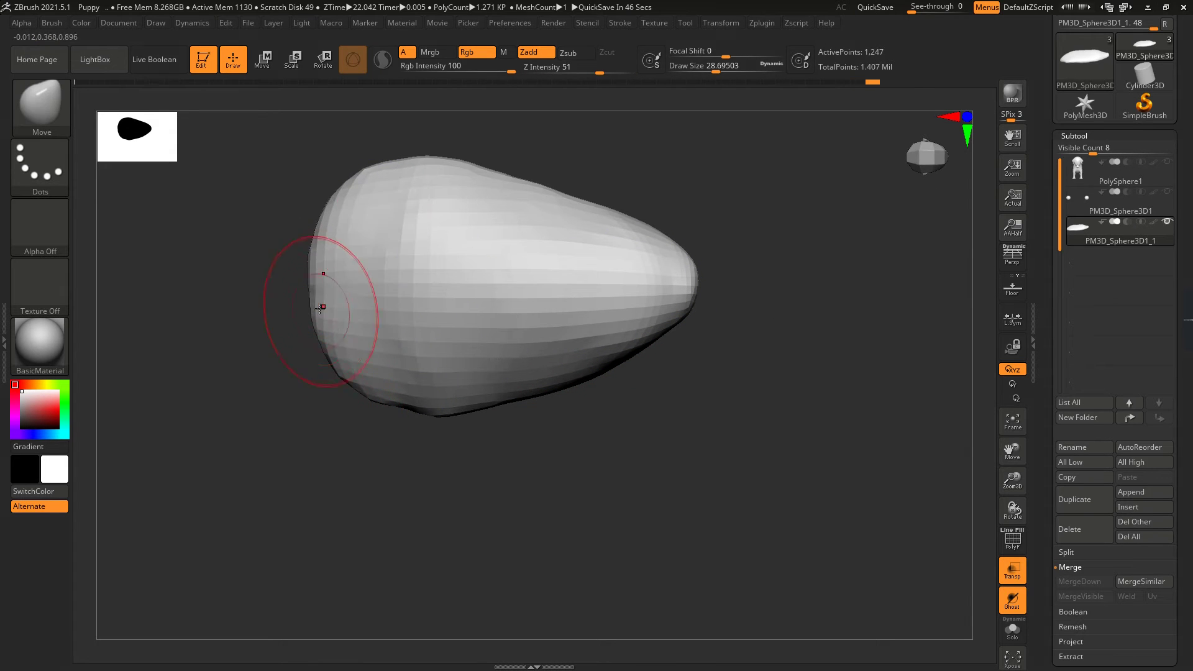
right_click_drag(554, 268, 573, 269)
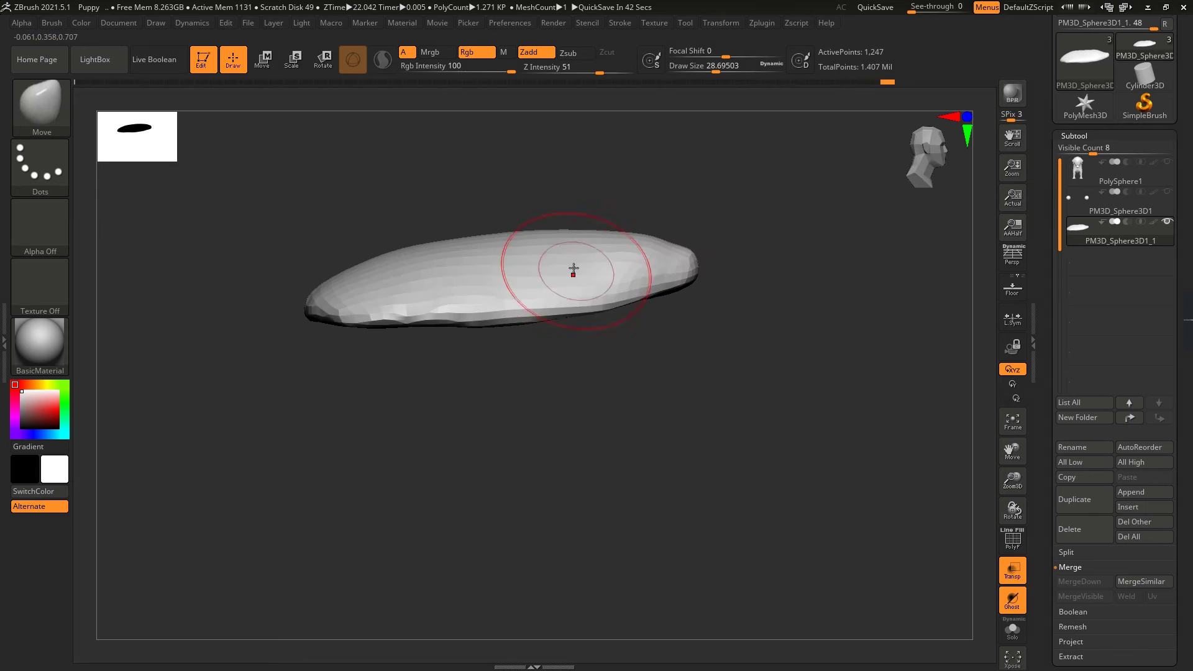
Step: Show the puppy head again, inspect the tongue slab in the mouth, and turn Transp off
left_click(1166, 163)
right_click_drag(658, 286, 688, 280)
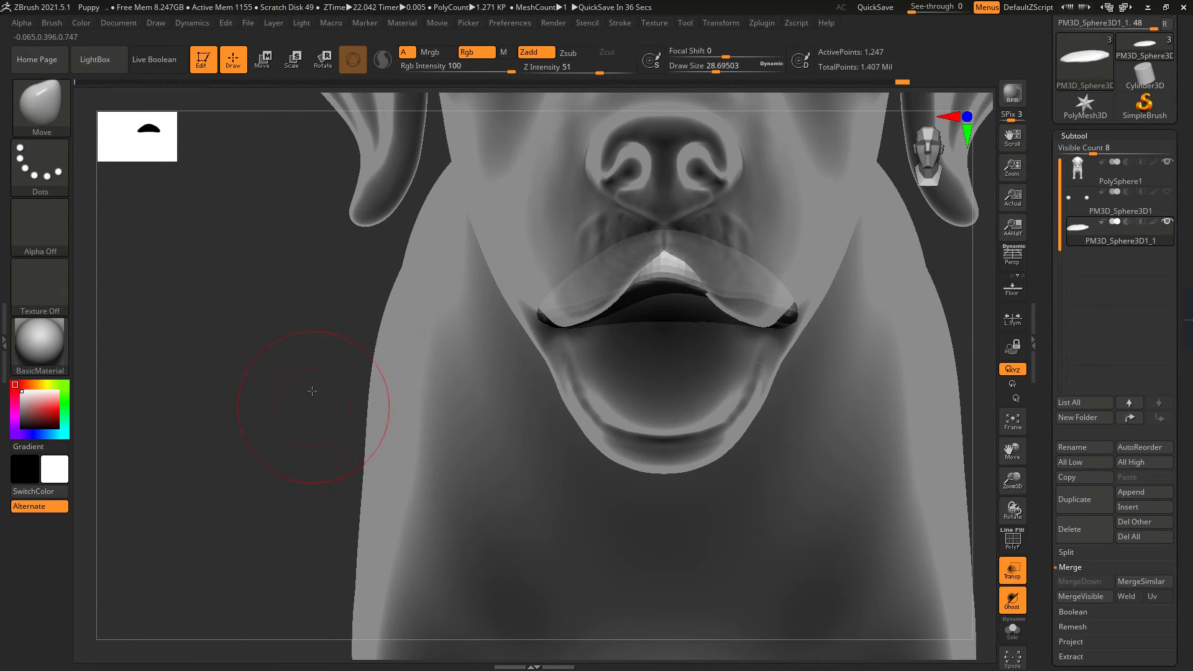
right_click_drag(312, 391, 669, 298)
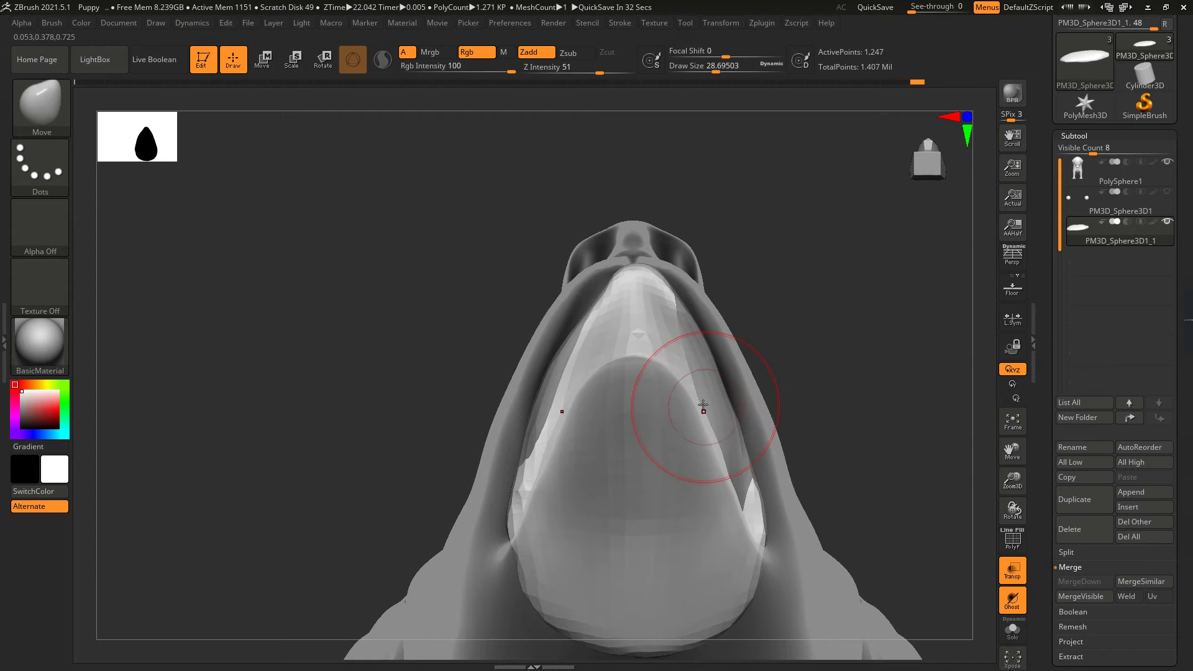
right_click_drag(703, 405, 689, 387)
right_click_drag(656, 277, 543, 314)
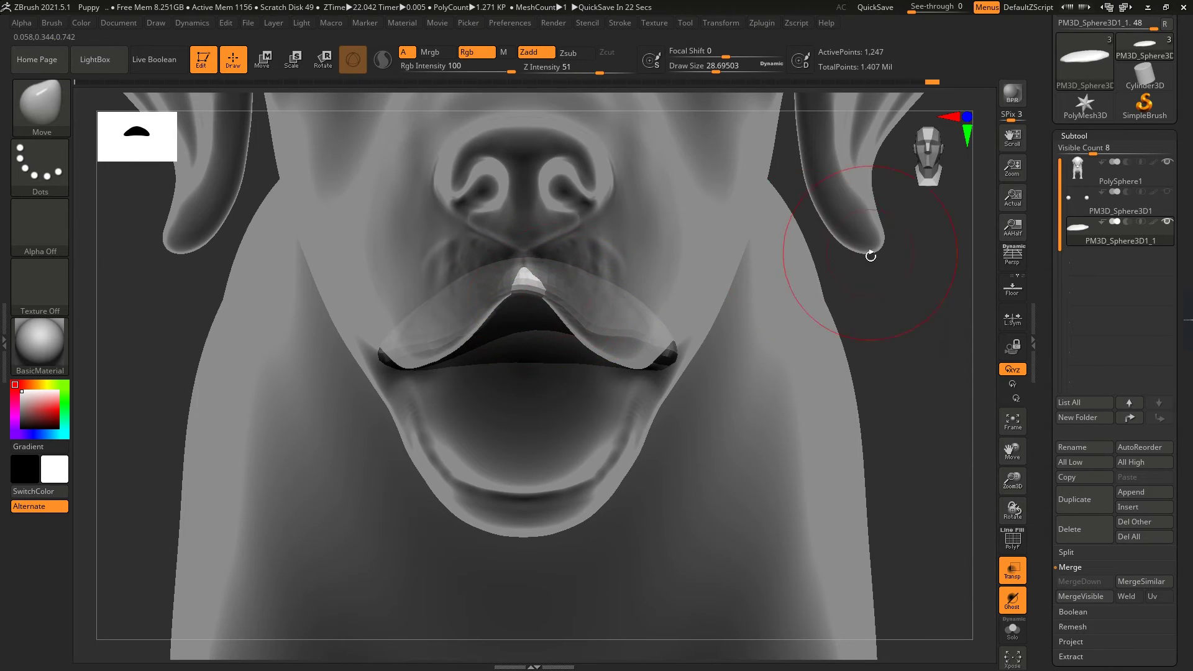
mouse_move(871, 256)
right_mouse_down()
mouse_move(561, 277)
mouse_move(540, 291)
right_mouse_up()
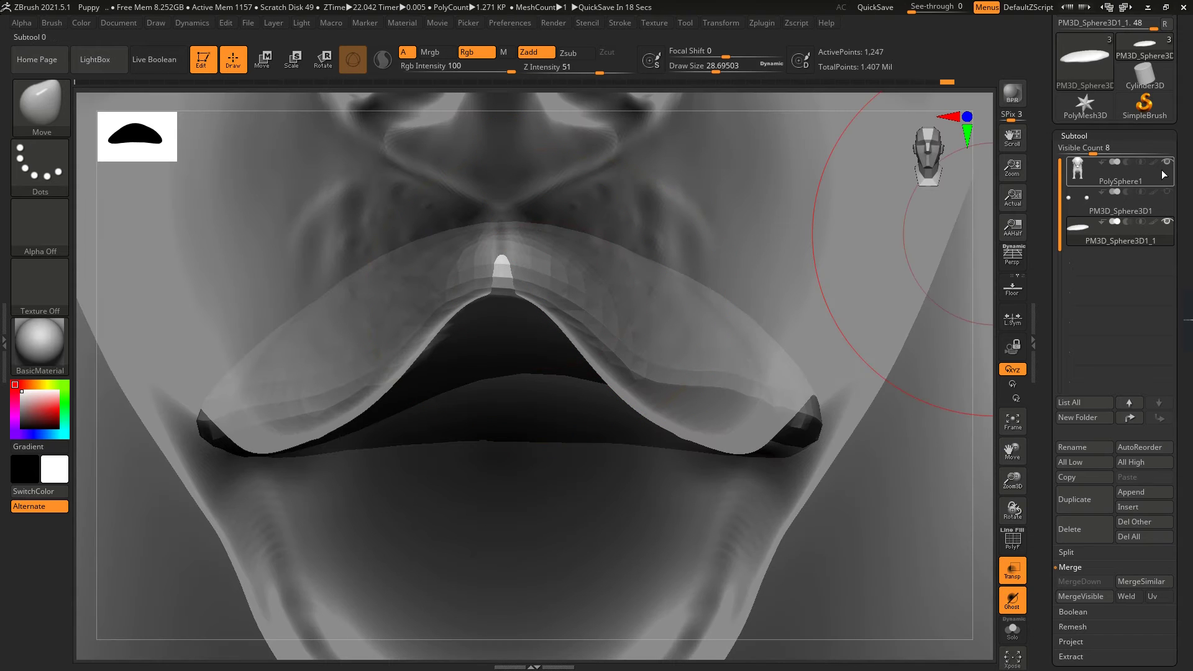
left_click(1012, 570)
Step: Undo four times back to the earlier tongue shape
right_click_drag(479, 493, 297, 365)
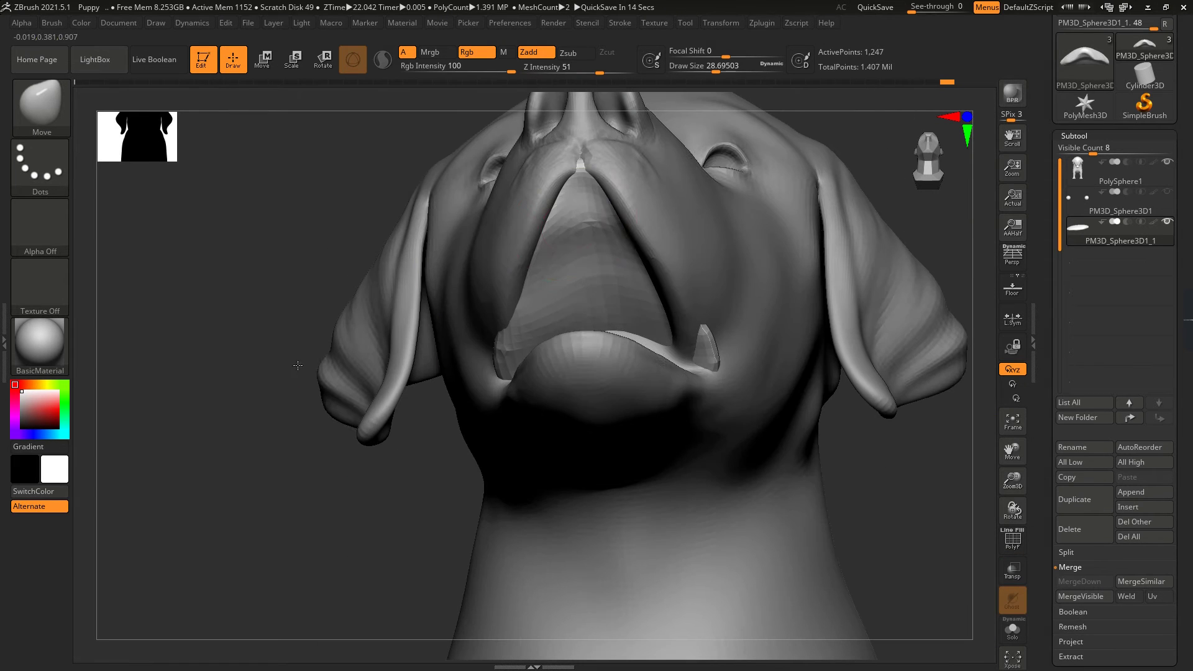
key("ctrl+z")
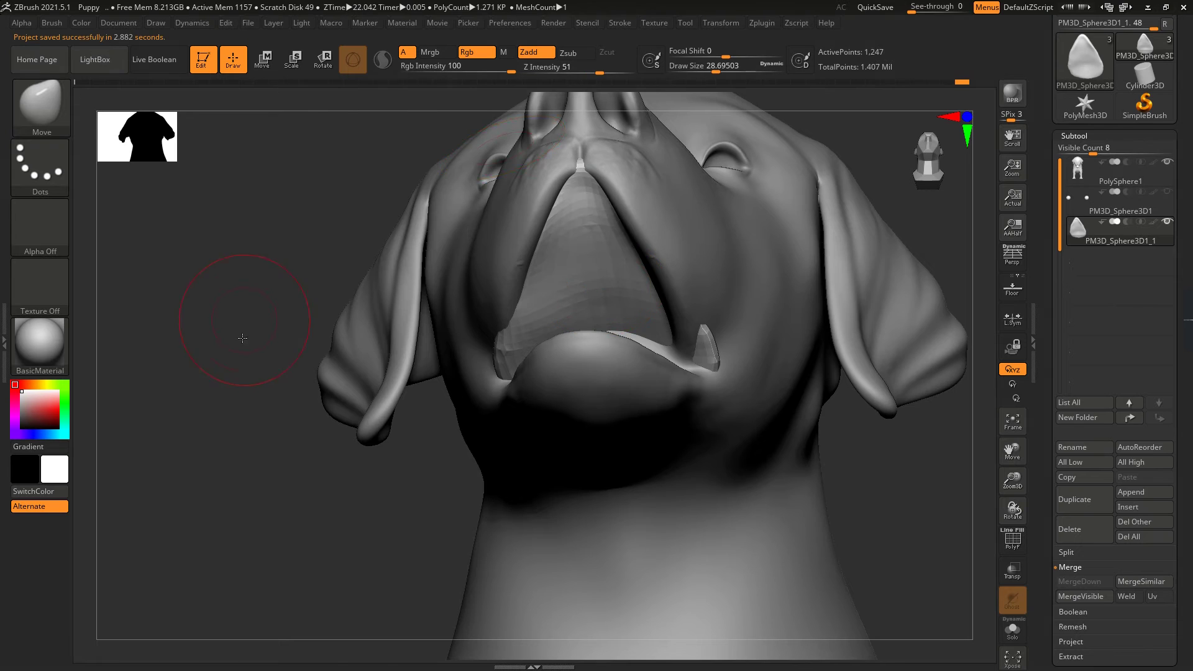
key("ctrl+z")
key("ctrl+z")
key("ctrl+z")
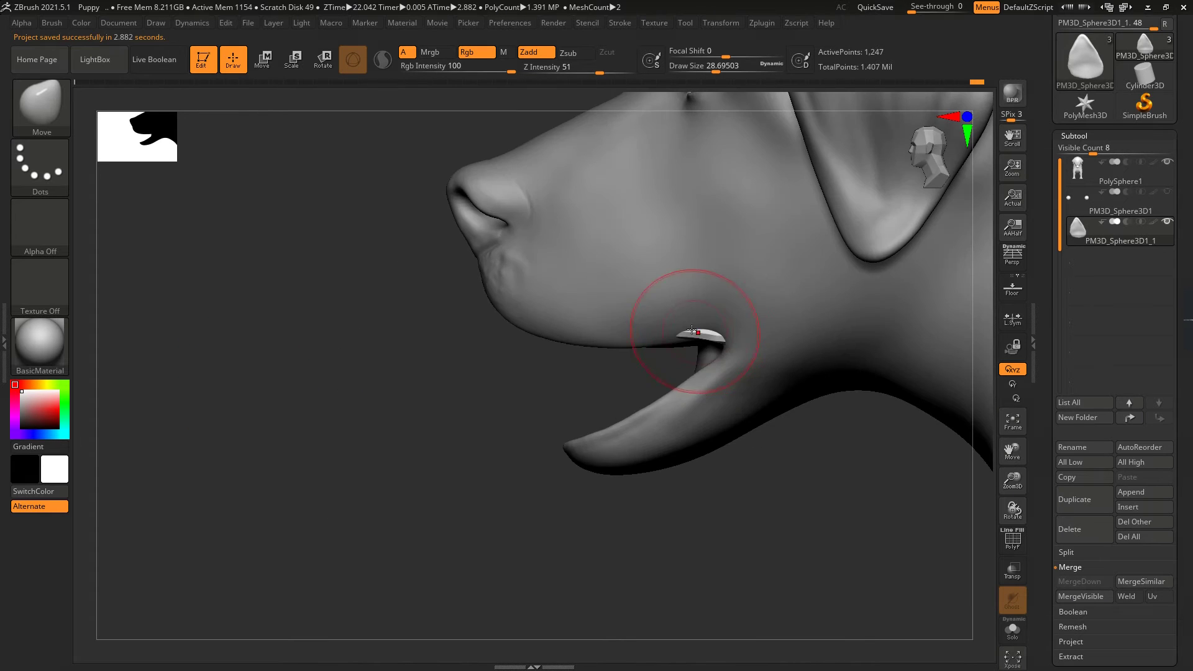
key("ctrl+z")
key("ctrl+z")
key("ctrl+z")
key("ctrl+z")
key("ctrl+z")
key("ctrl+z")
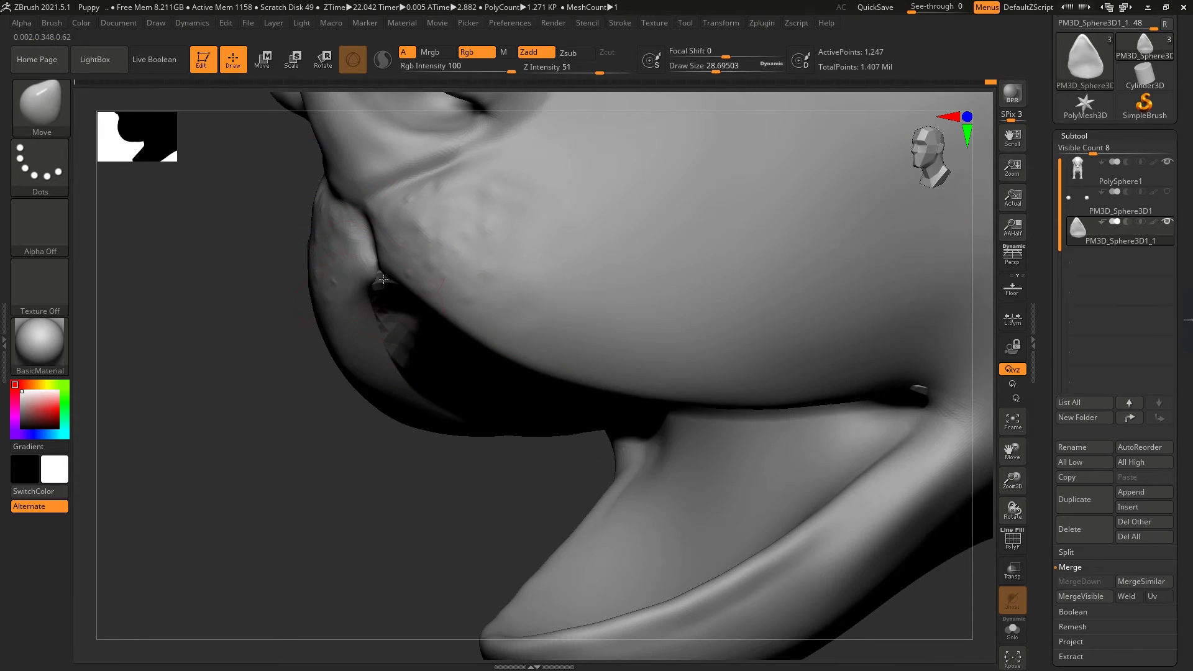
key("ctrl+z")
key("ctrl+z")
Step: Duplicate the tongue piece into new subtool PM3D_Sphere3D1_2 and view the subtool list
scroll(1062, 493, "down", 5)
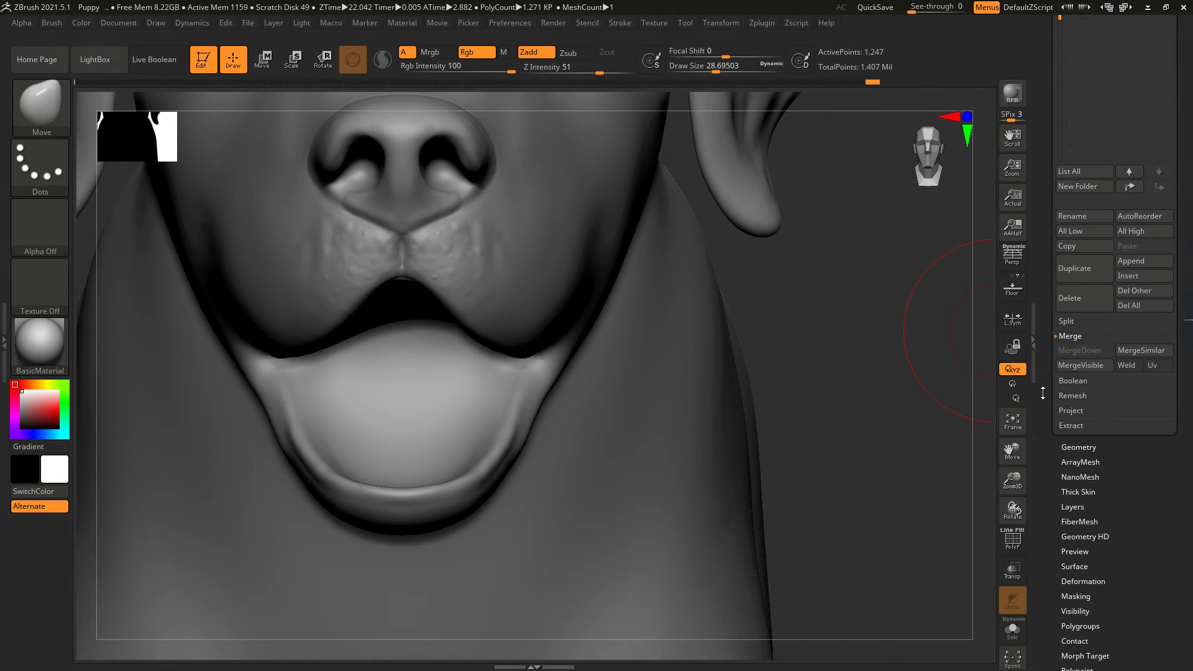
scroll(1080, 429, "down", 2)
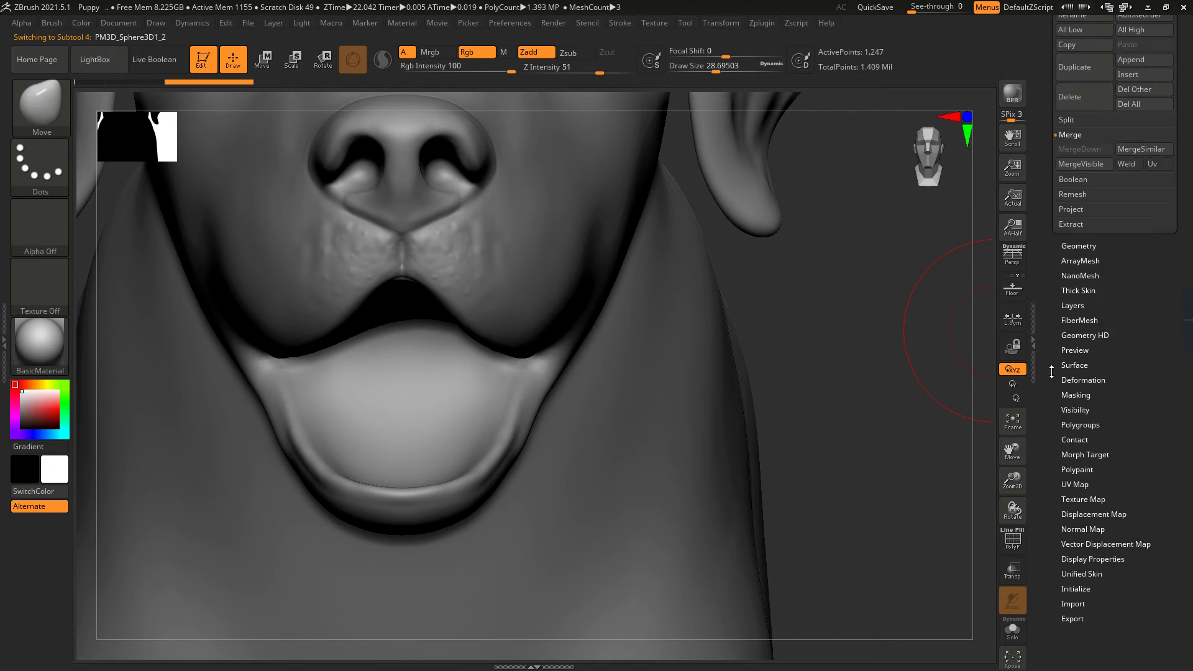
left_click(1083, 438)
scroll(1160, 172, "up", 1)
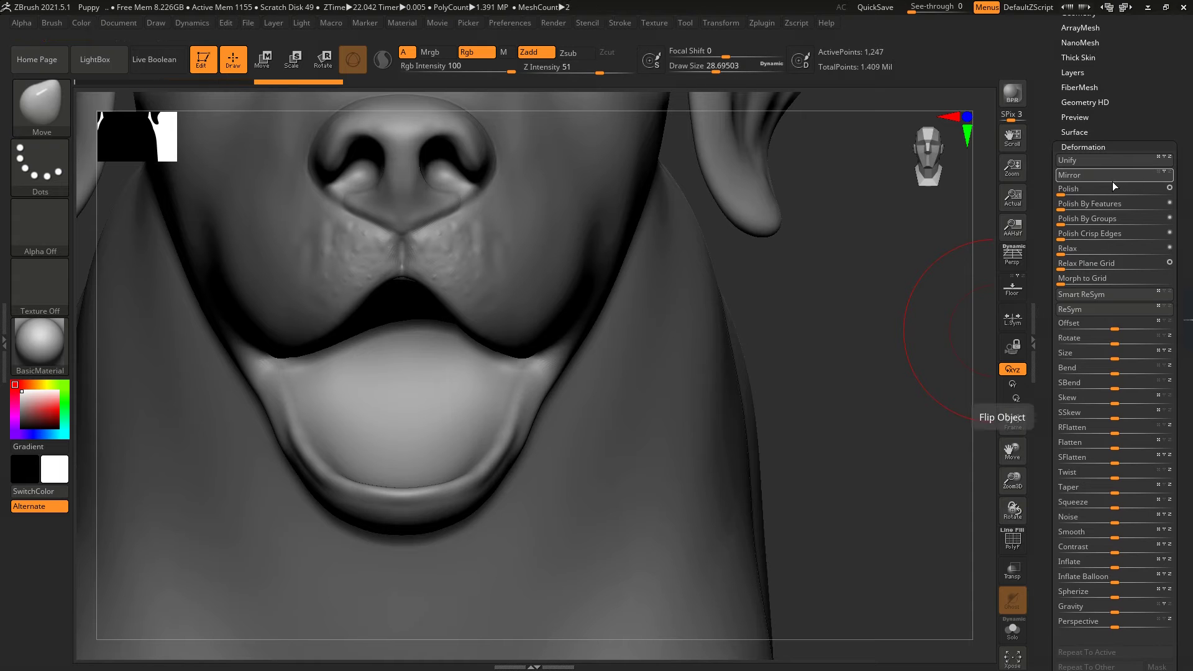
scroll(1112, 187, "up", 3)
left_click(1074, 194)
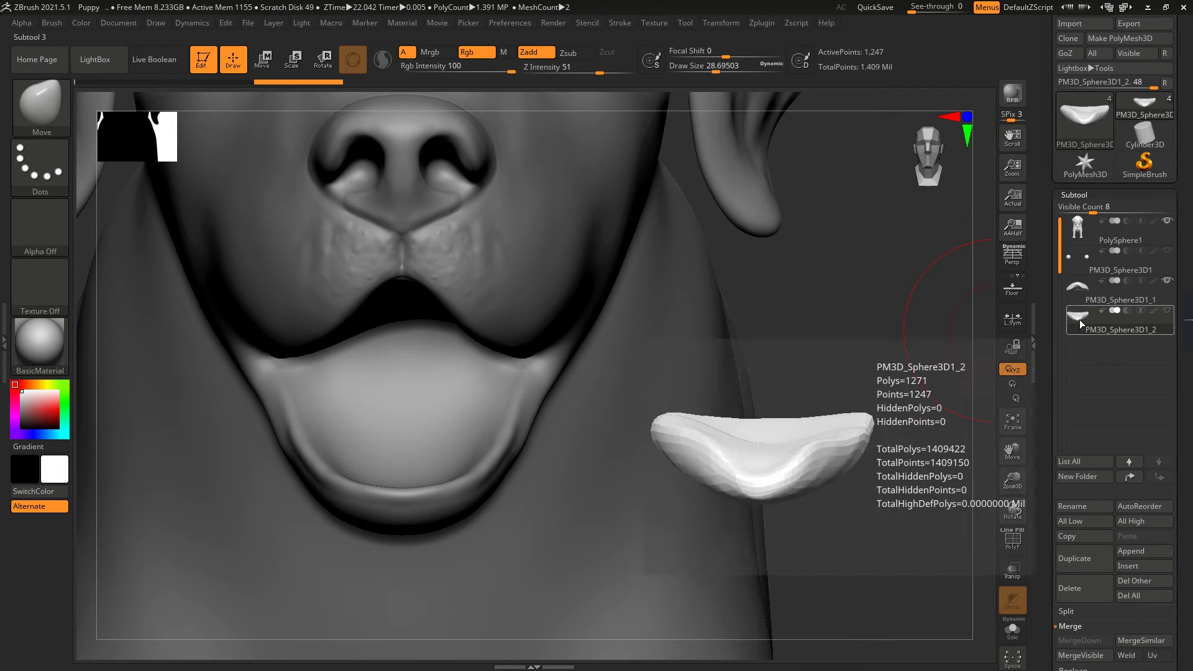
Step: Drag the duplicated tongue piece down along the Y axis into the lower jaw with Move Transpose
mouse_move(929, 309)
right_mouse_down("ctrl")
mouse_move(657, 363)
mouse_move(706, 381)
right_mouse_up("ctrl")
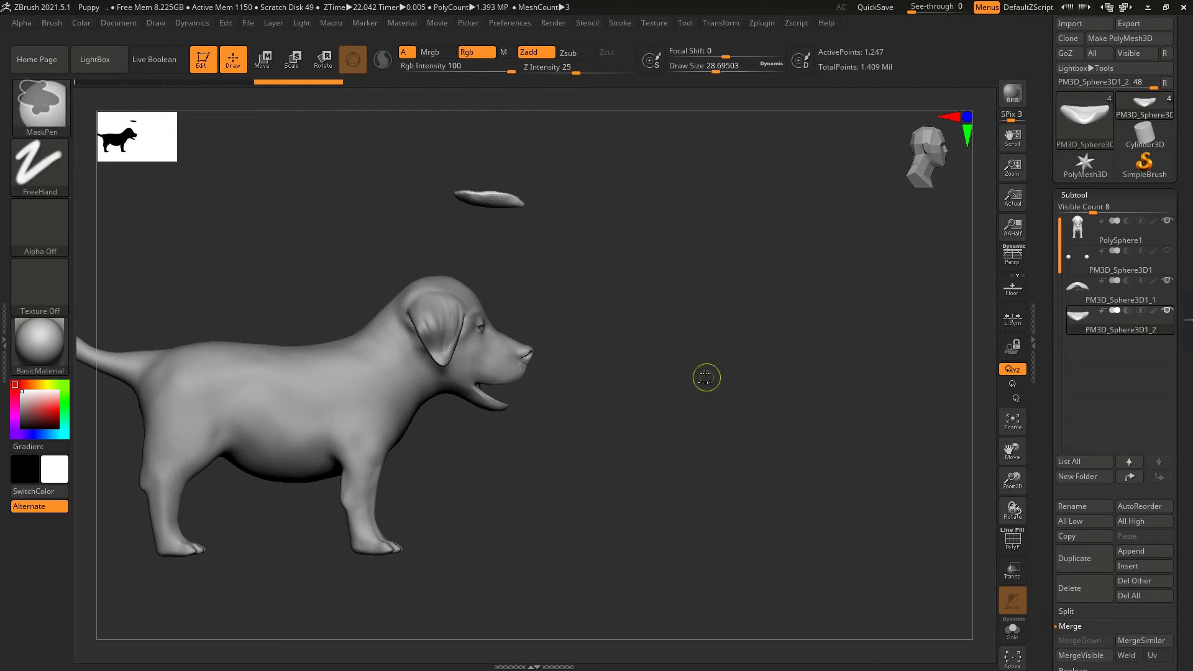
left_click(264, 59)
mouse_move(525, 297)
left_mouse_down("alt")
mouse_move(525, 483)
mouse_move(525, 296)
left_mouse_up("alt")
right_click_drag(524, 296, 782, 250, "ctrl")
left_click_drag(520, 290, 527, 292)
right_click_drag(527, 292, 516, 233, "shift")
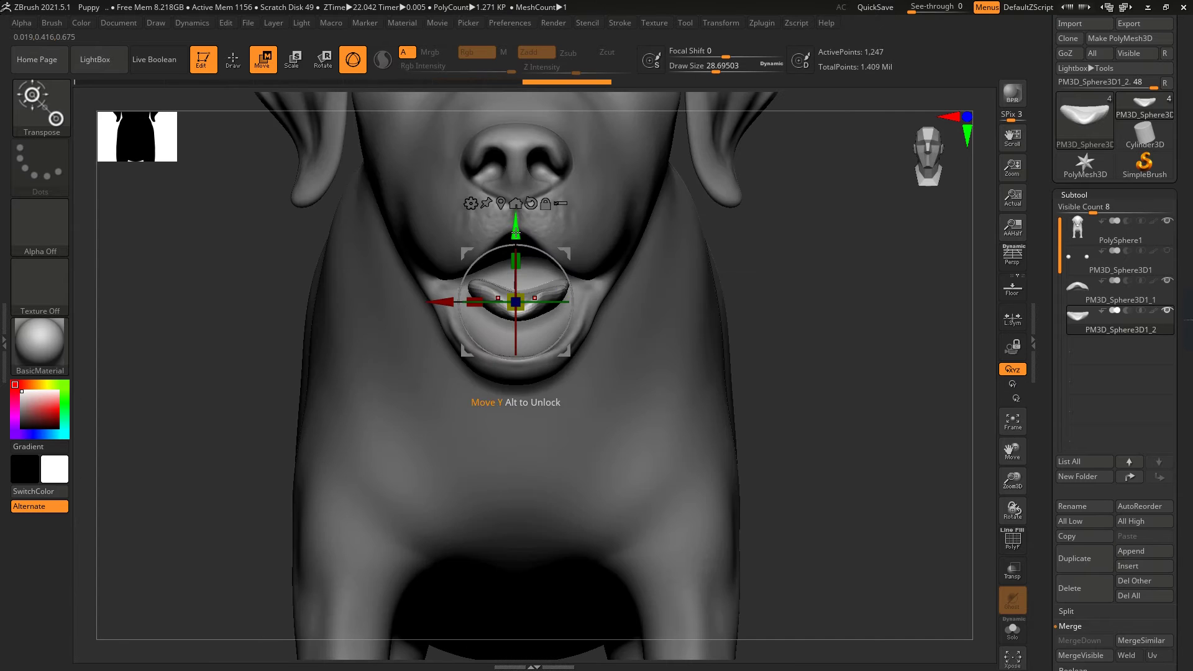
right_click_drag(790, 284, 792, 330, "shift")
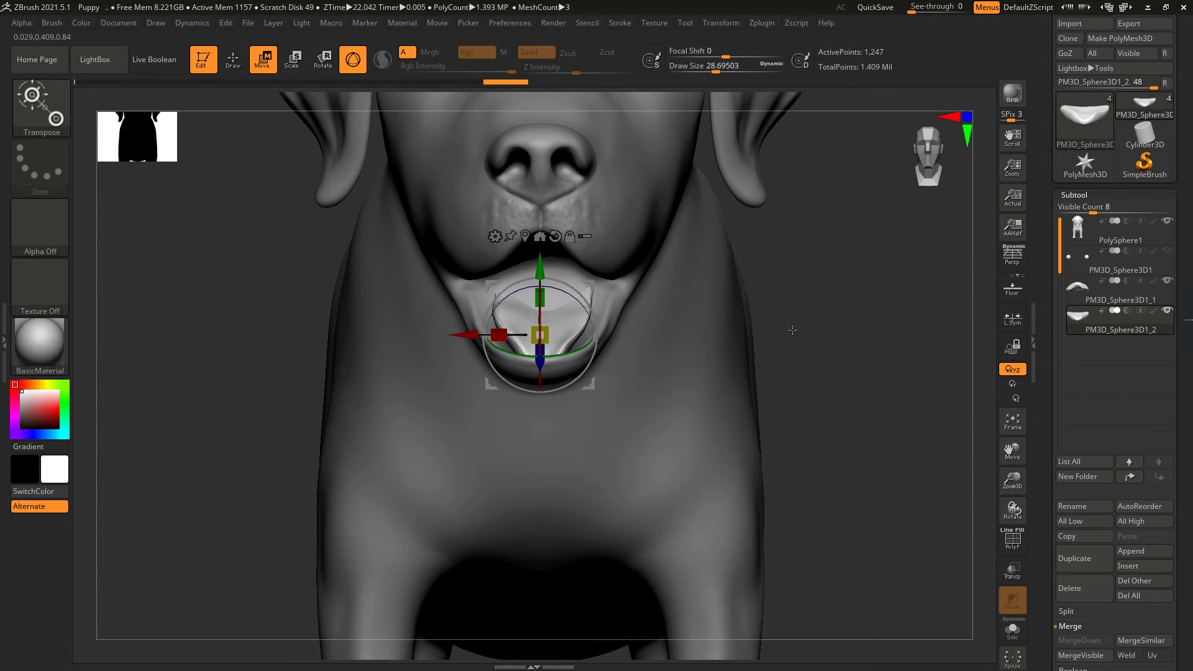
left_click(233, 63)
mouse_move(472, 366)
right_mouse_down("shift")
mouse_move(833, 293)
mouse_move(578, 292)
right_mouse_up("shift")
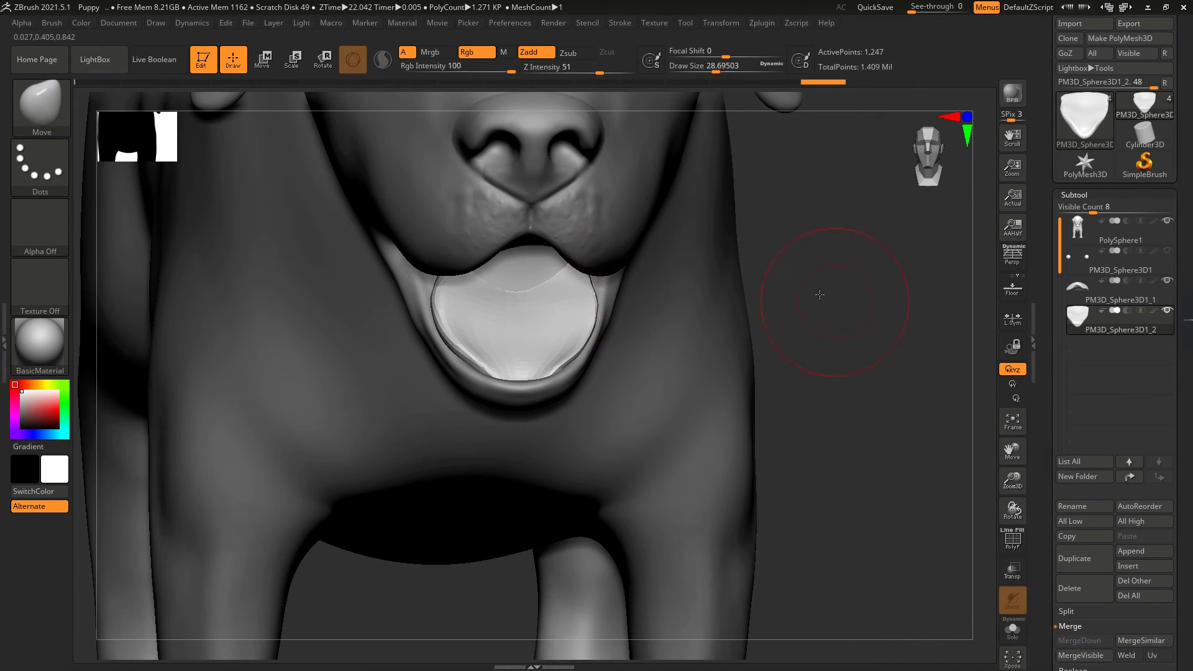
right_click_drag(820, 295, 492, 306)
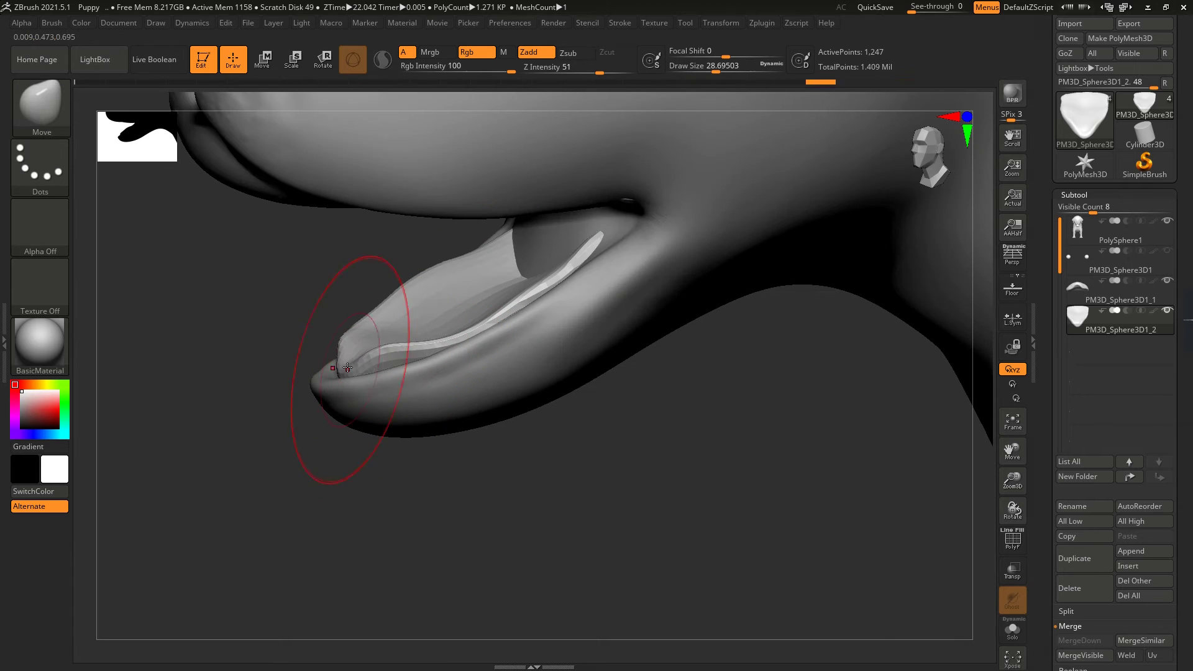
right_click_drag(373, 311, 535, 266)
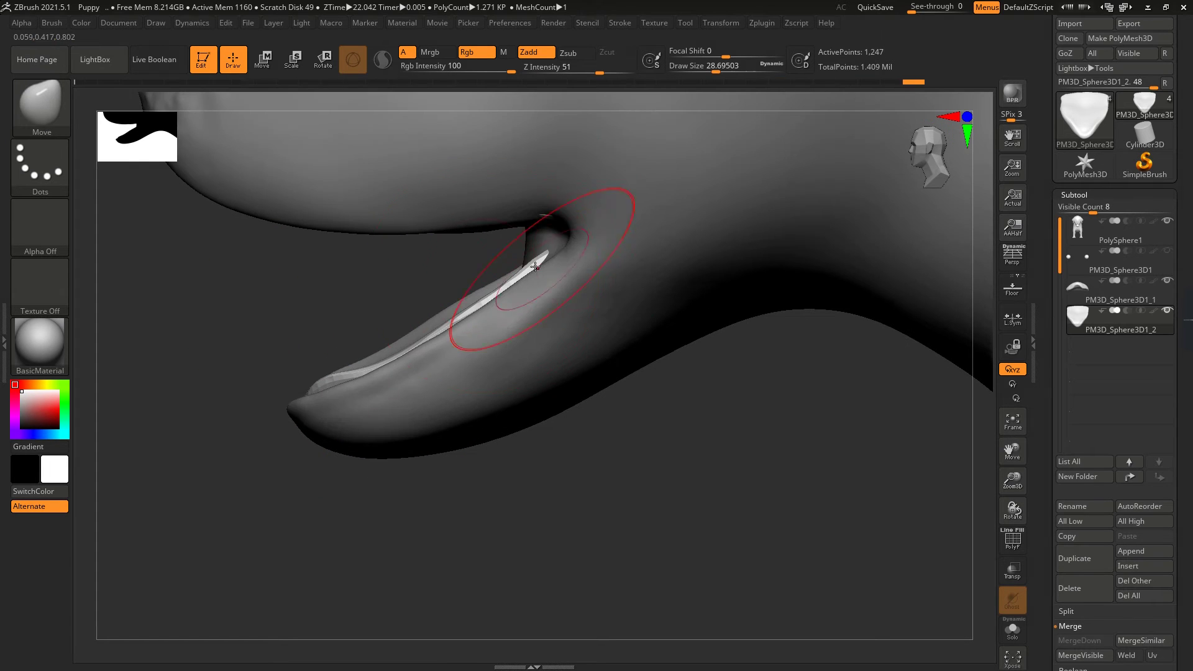
Step: Activate the puppy head and mask the muzzle area around the tongue
left_click(668, 300, "alt")
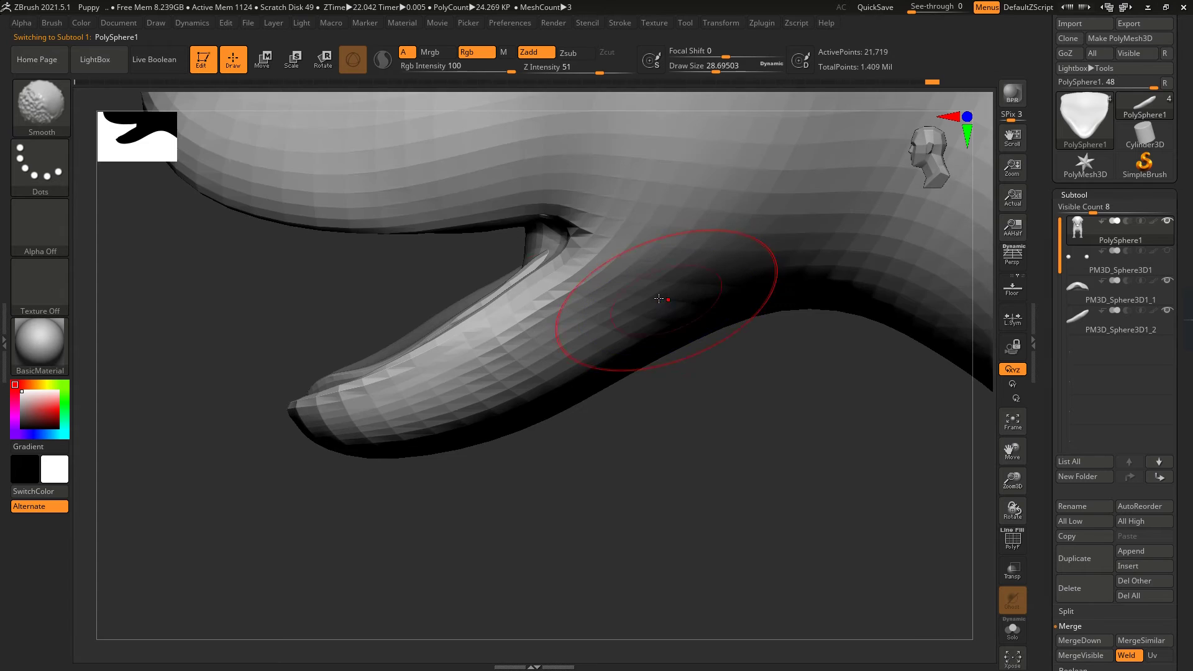
right_click_drag(665, 293, 251, 283)
right_click_drag(372, 226, 357, 292, "ctrl")
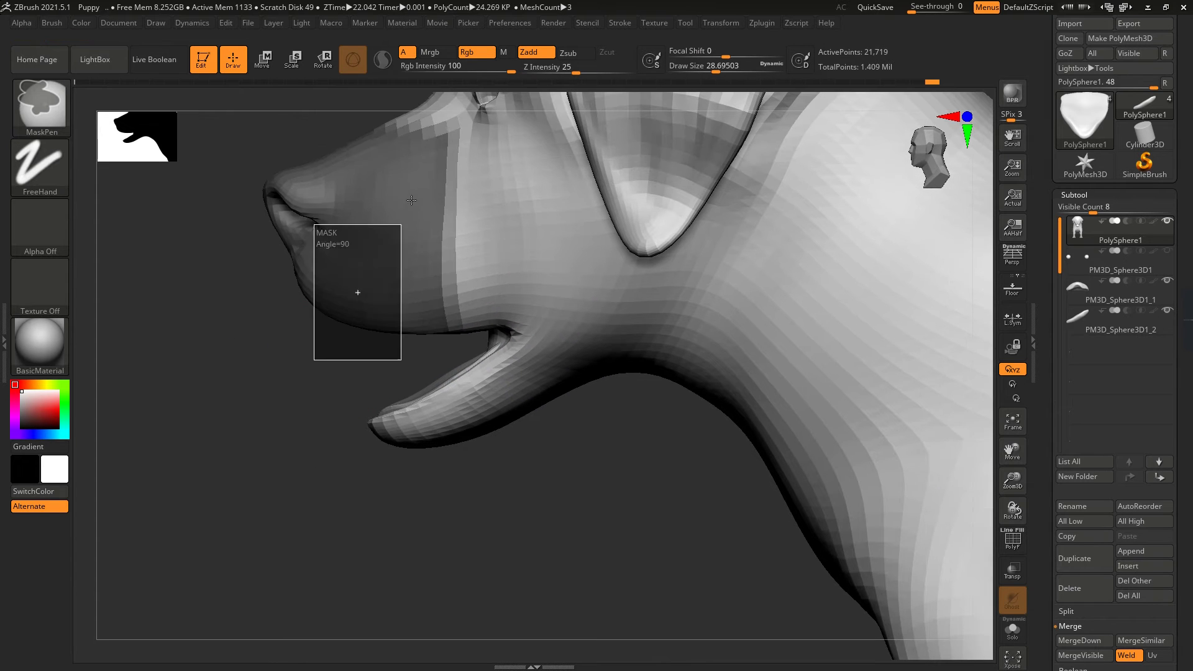
left_click_drag(571, 500, 299, 359, "ctrl")
right_click_drag(299, 358, 319, 294, "ctrl")
left_click_drag(225, 181, 642, 419, "ctrl")
mouse_move(643, 419)
right_mouse_down("ctrl")
mouse_move(413, 423)
mouse_move(685, 347)
mouse_move(354, 413)
mouse_move(518, 383)
right_mouse_up("ctrl")
Step: Pull the mouth corner with the Move brush to wrap around the lower-jaw piece
key("ctrl")
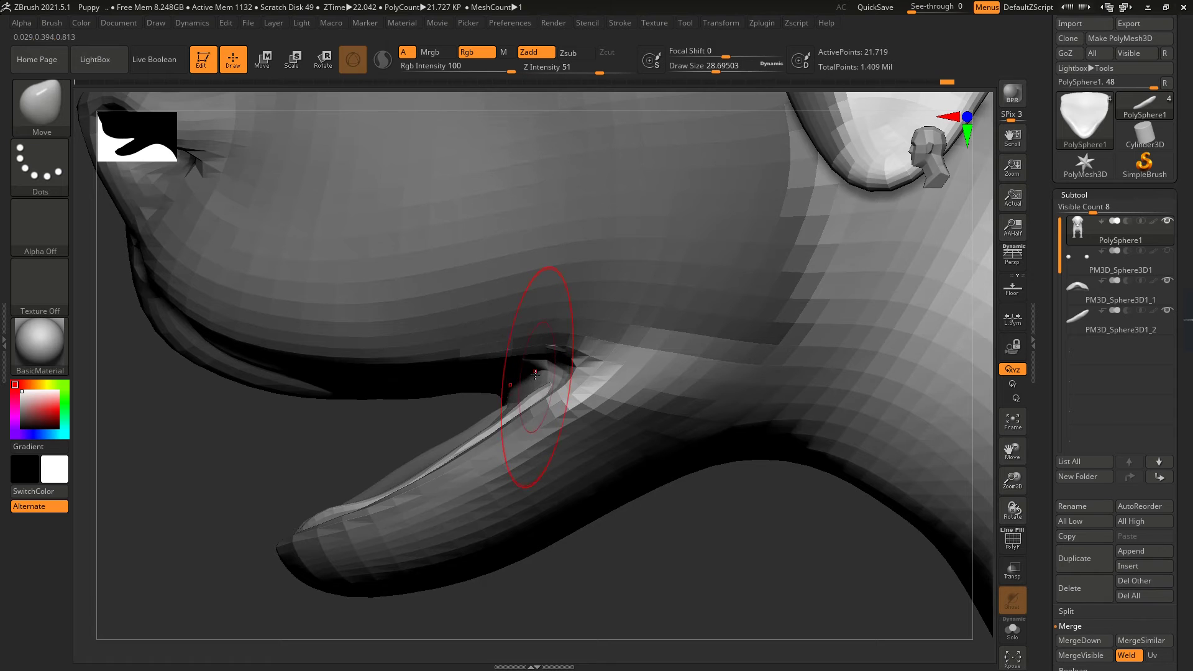
left_click_drag(535, 373, 535, 380)
right_click_drag(368, 449, 534, 372)
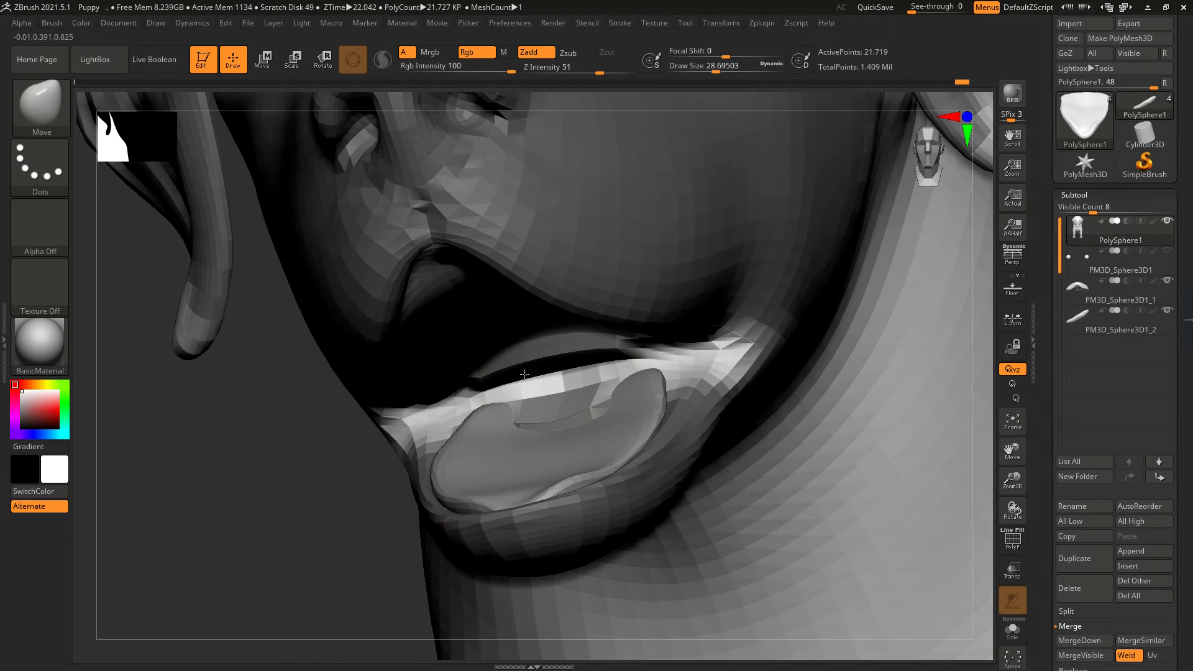
mouse_move(534, 373)
left_mouse_down()
mouse_move(487, 393)
mouse_move(506, 359)
left_mouse_up()
right_click_drag(506, 359, 294, 479)
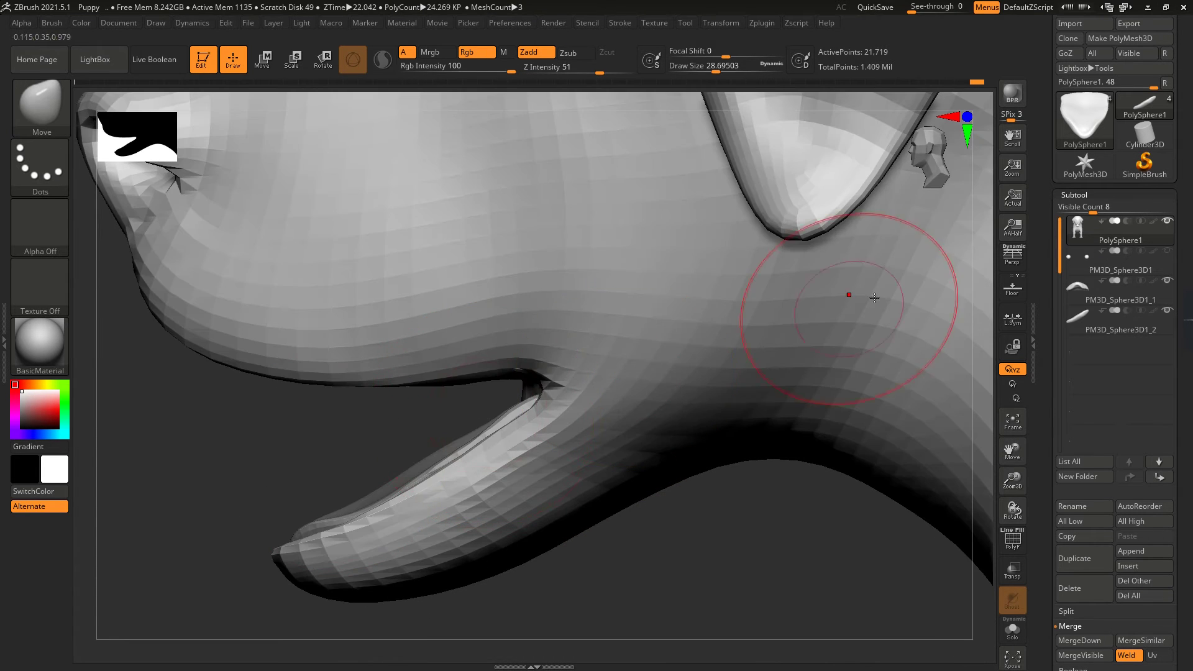
left_click(514, 411, "alt")
Step: Lift and flatten the tongue's sagging lower edge from a front view
right_click_drag(515, 411, 507, 391, "alt")
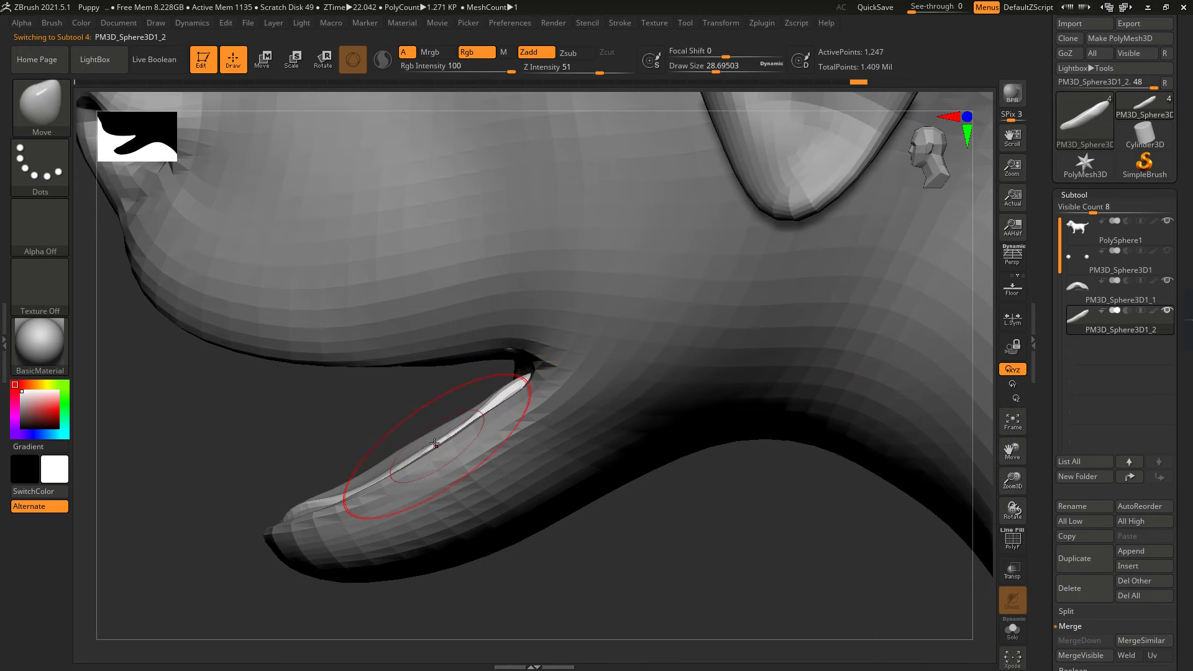
right_click_drag(313, 504, 330, 394)
right_click_drag(319, 543, 428, 366)
mouse_move(429, 366)
left_mouse_down()
mouse_move(412, 314)
mouse_move(378, 341)
mouse_move(491, 323)
mouse_move(259, 255)
left_mouse_up()
mouse_move(258, 255)
right_mouse_down()
mouse_move(841, 288)
mouse_move(544, 274)
mouse_move(752, 391)
mouse_move(742, 343)
right_mouse_up()
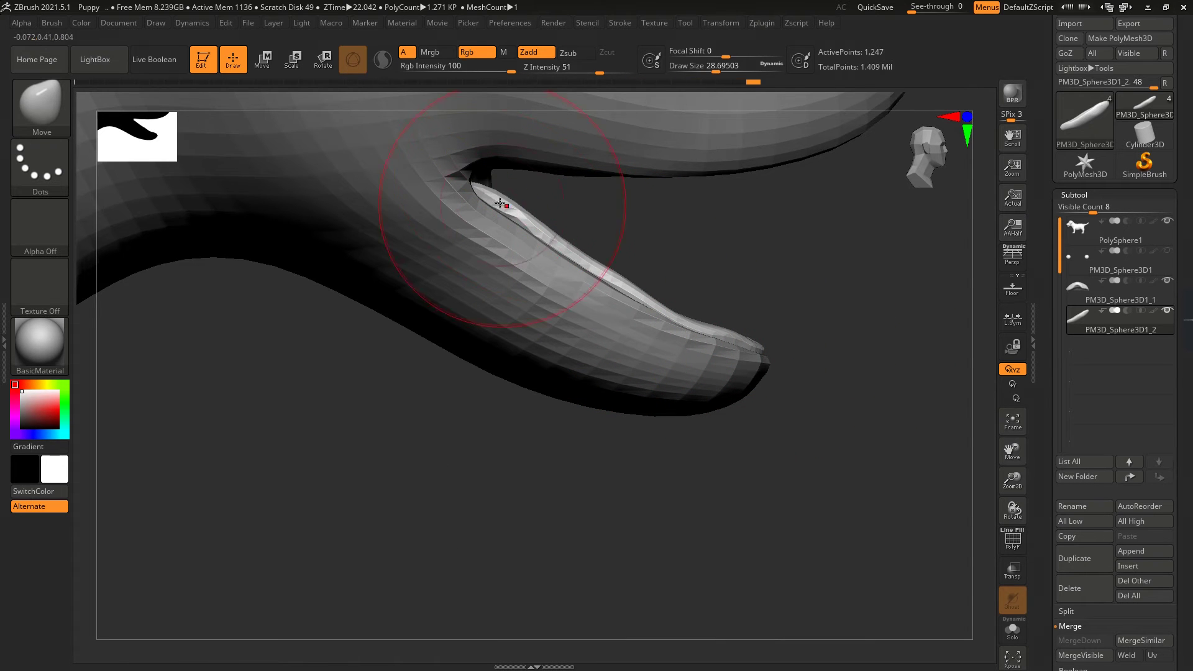
Step: Turn on Transp and reselect PM3D_Sphere3D1_2 after checking PM3D_Sphere3D1_1
left_click(1013, 569)
right_click_drag(659, 348, 612, 317)
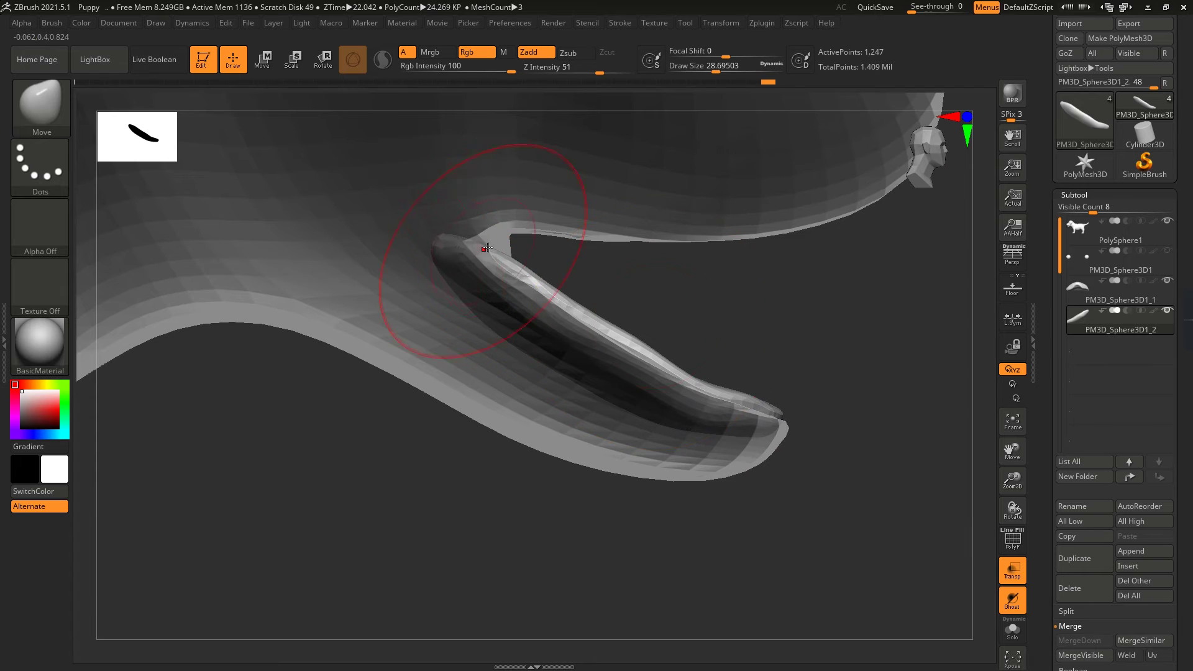
right_click_drag(487, 248, 627, 285)
left_click(1118, 292)
right_click_drag(980, 287, 988, 297)
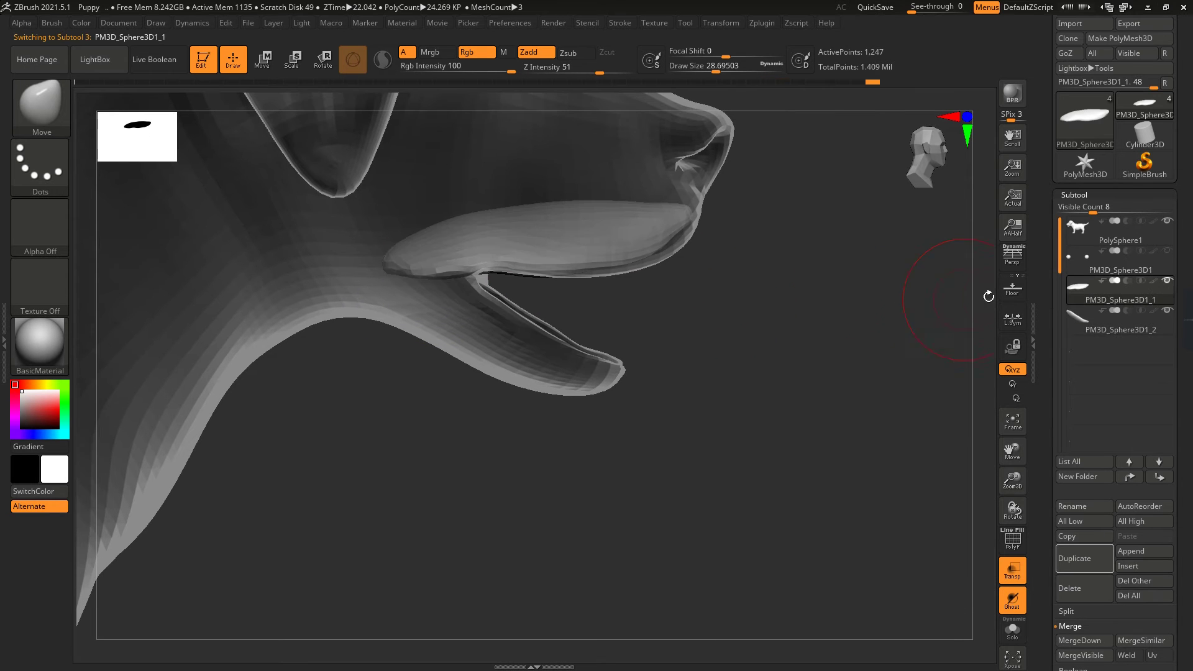
left_click(1071, 327)
right_click_drag(871, 320, 770, 352)
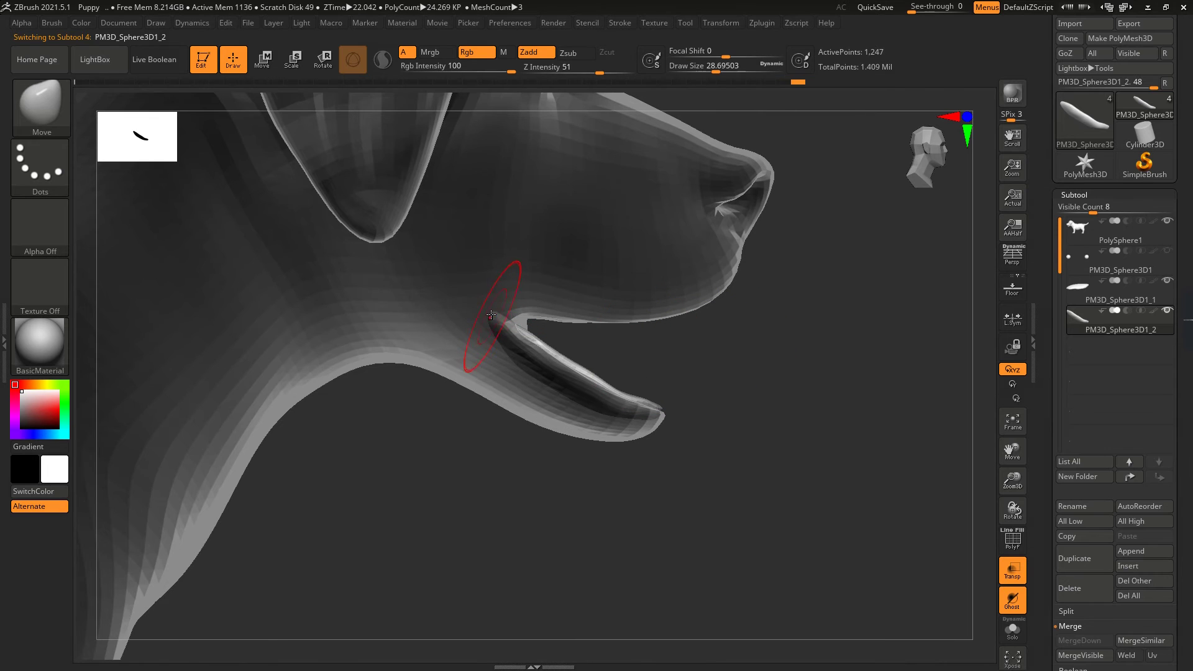
Step: Sculpt the tongue from base to tip, reshape its base, and widen its lower edge evenly
left_click_drag(491, 315, 624, 390)
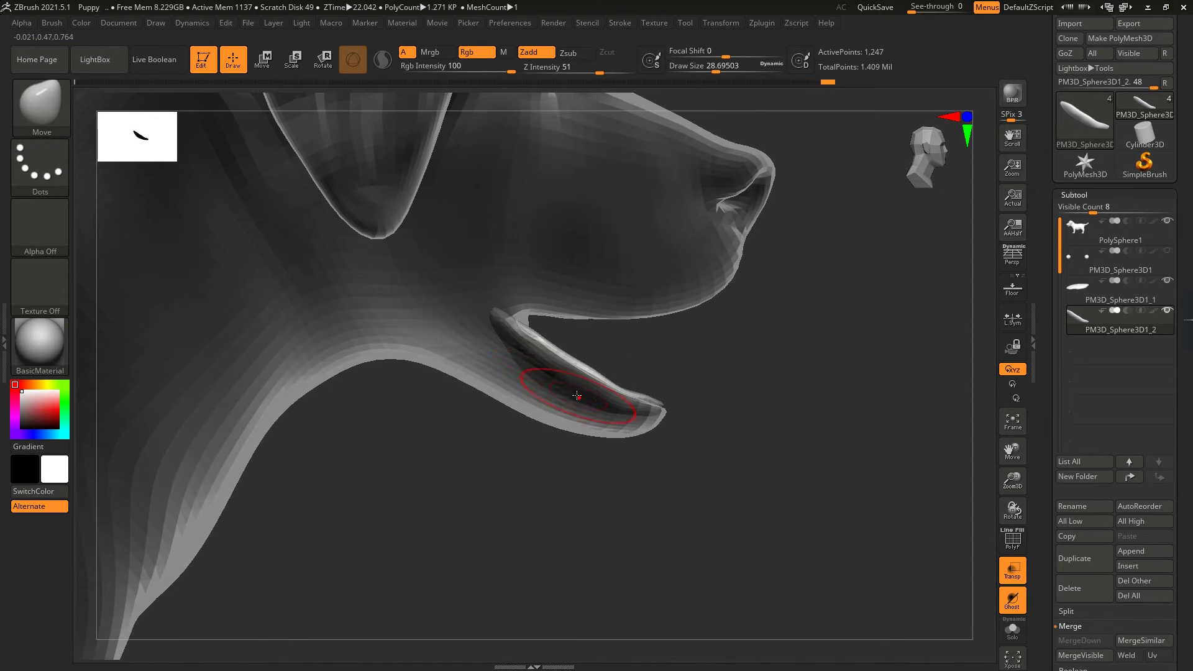
left_click_drag(507, 358, 534, 383)
left_click_drag(482, 309, 732, 212)
left_click_drag(554, 295, 589, 280)
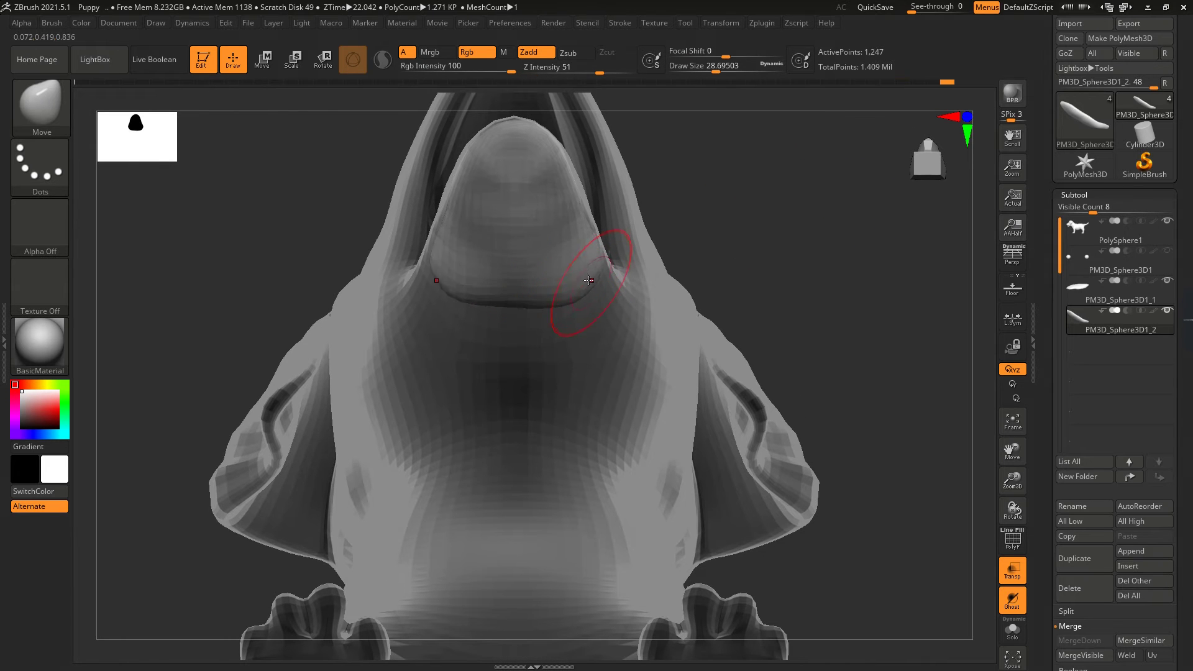
mouse_move(845, 325)
left_mouse_down()
mouse_move(759, 346)
mouse_move(859, 319)
mouse_move(668, 490)
mouse_move(618, 346)
left_mouse_up()
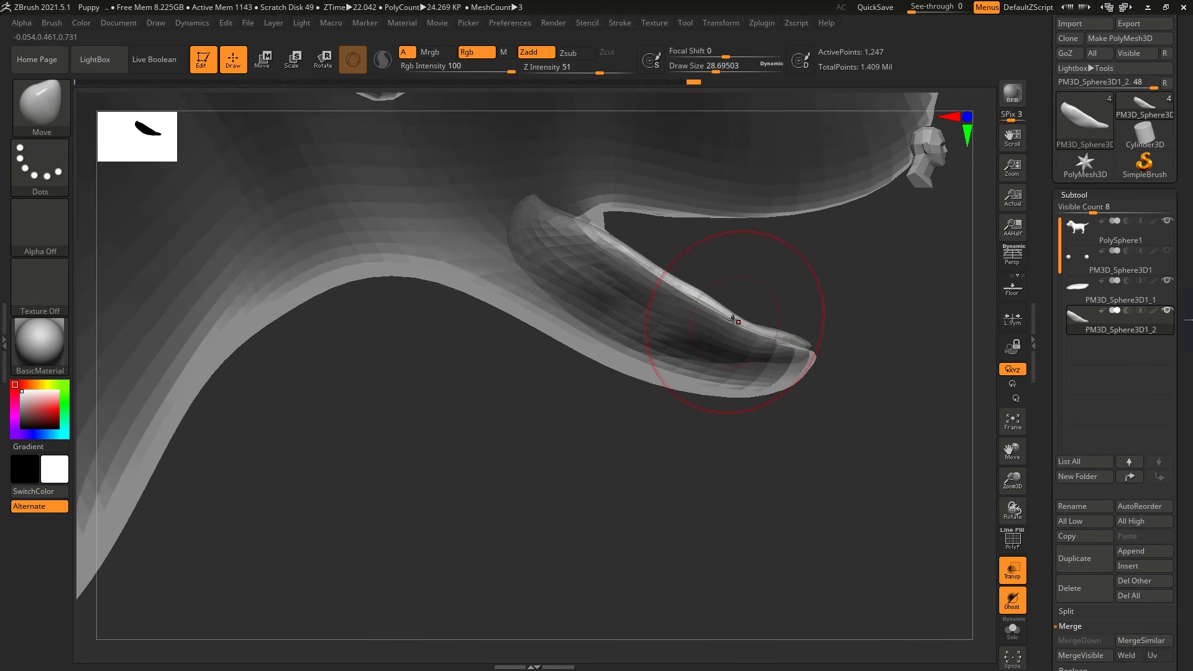
mouse_move(759, 333)
left_mouse_down()
mouse_move(594, 431)
mouse_move(511, 211)
mouse_move(604, 222)
mouse_move(530, 186)
mouse_move(706, 242)
mouse_move(558, 219)
mouse_move(594, 245)
mouse_move(650, 236)
left_mouse_up()
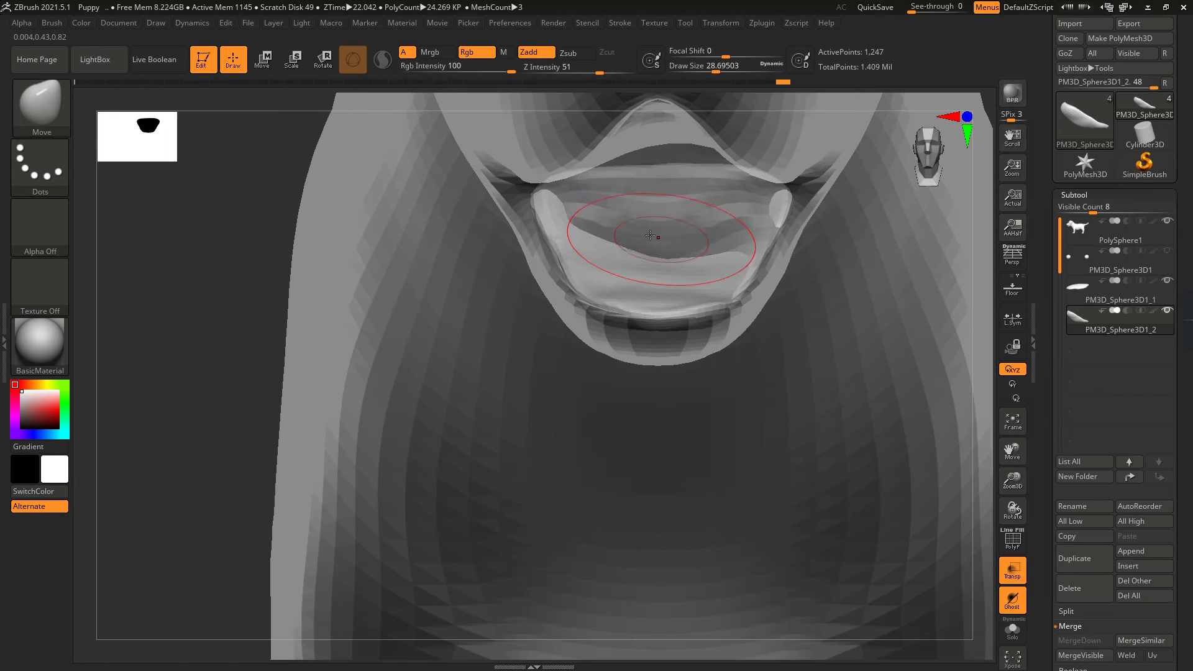
Step: Turn Transp off and stretch the tongue upward to remove the dent
left_click(1011, 565)
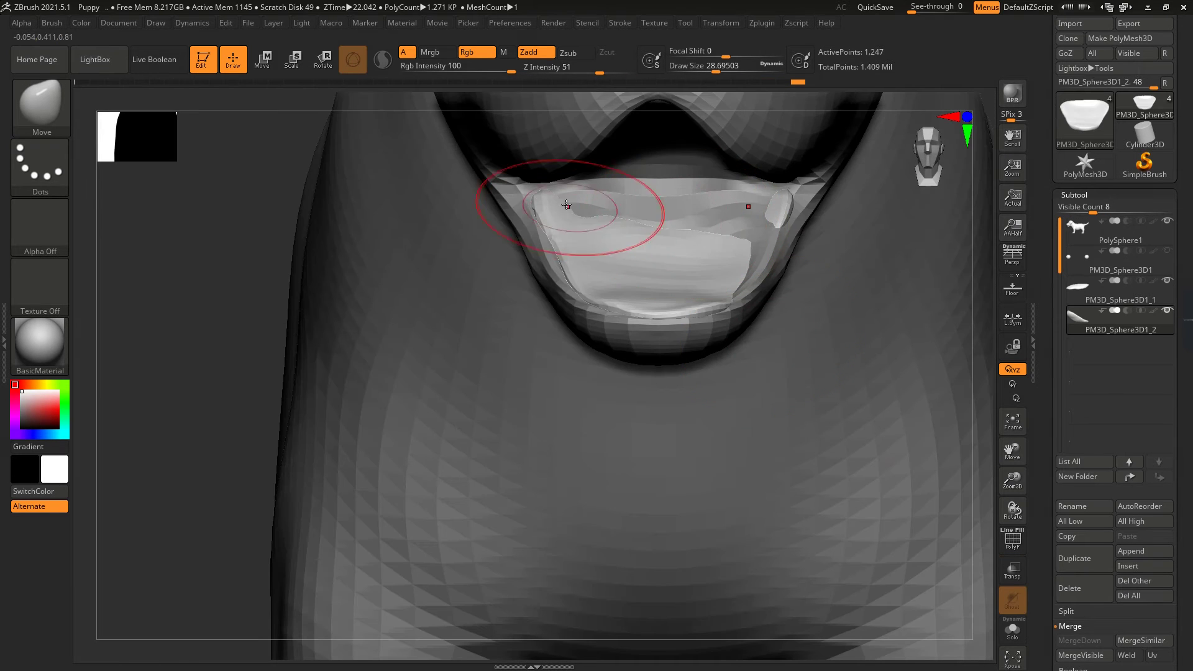
left_click_drag(566, 204, 764, 189)
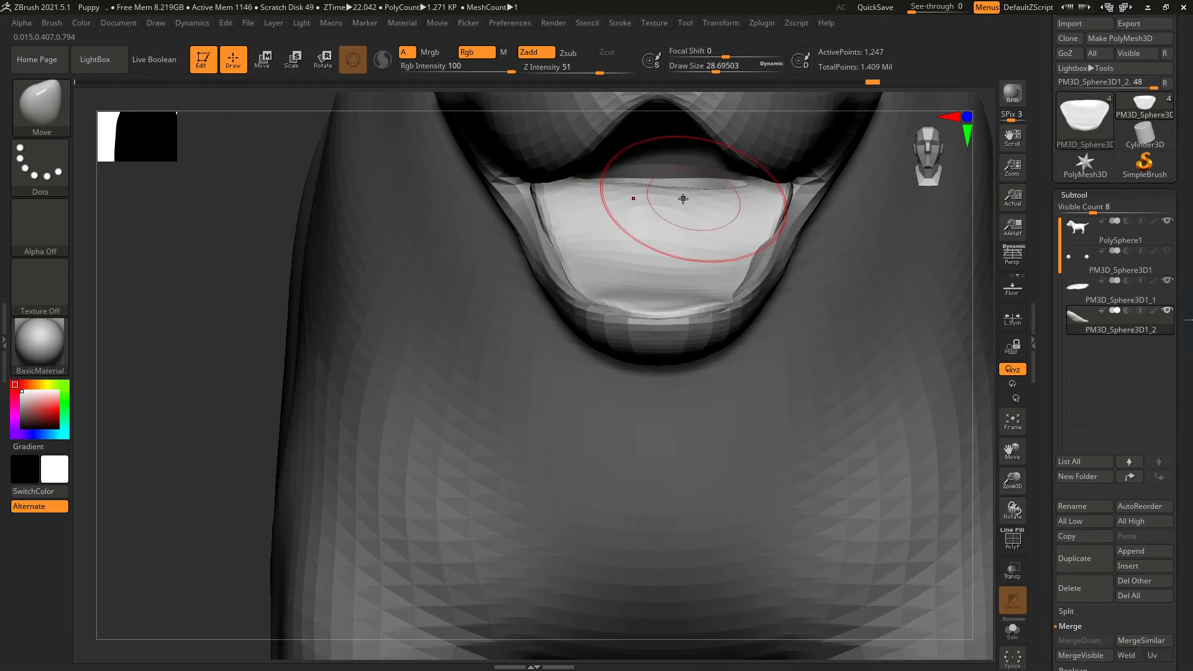
left_click_drag(687, 194, 364, 265, "shift")
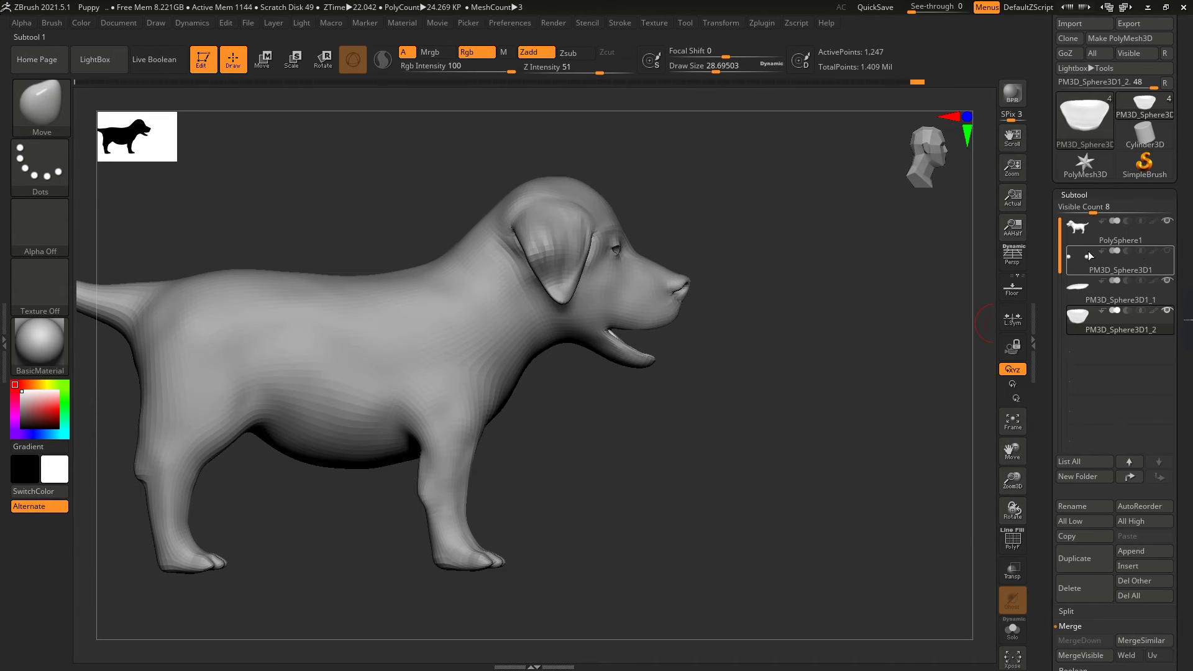
Step: Unhide PM3D_Sphere3D1, select the tongue piece, smooth it, and rebuild it to 9,638 points
left_click(1167, 252)
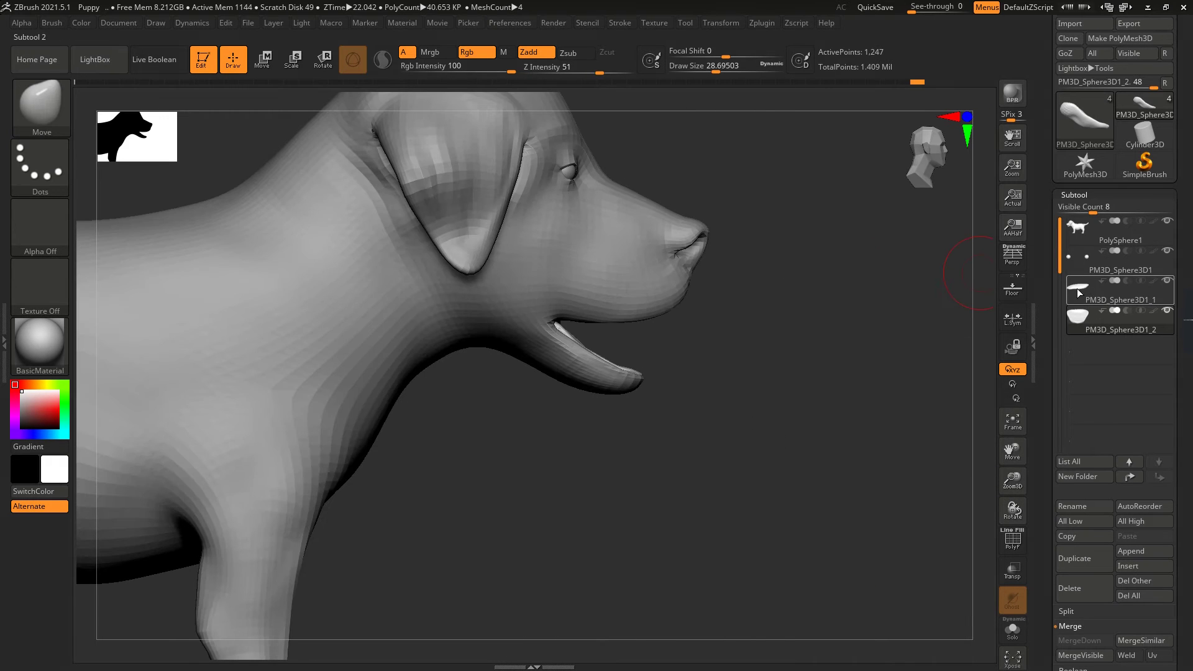
left_click(1078, 291)
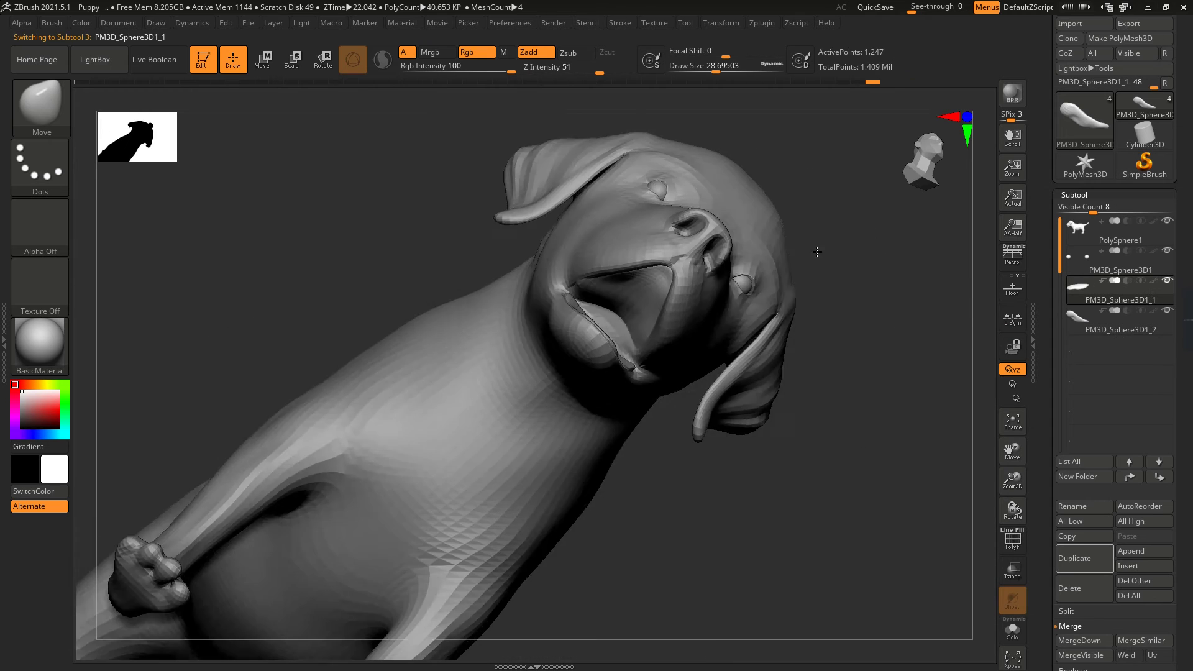
left_click(611, 354, "alt")
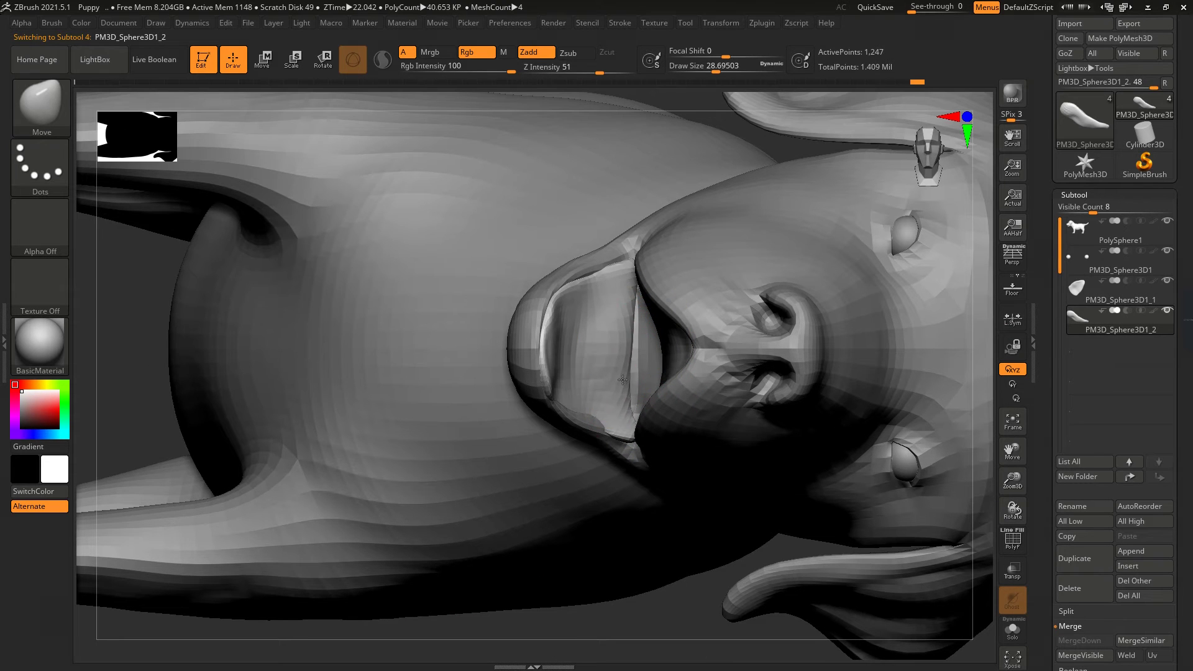
left_click_drag(594, 562, 404, 373)
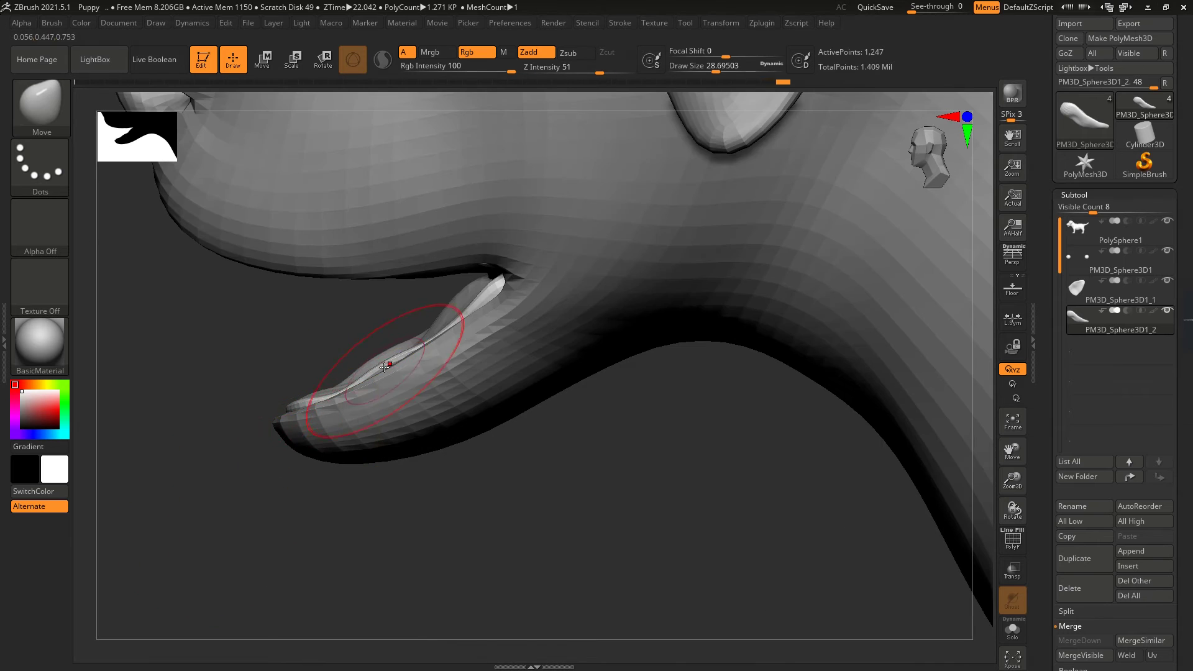
right_click_drag(385, 368, 323, 348)
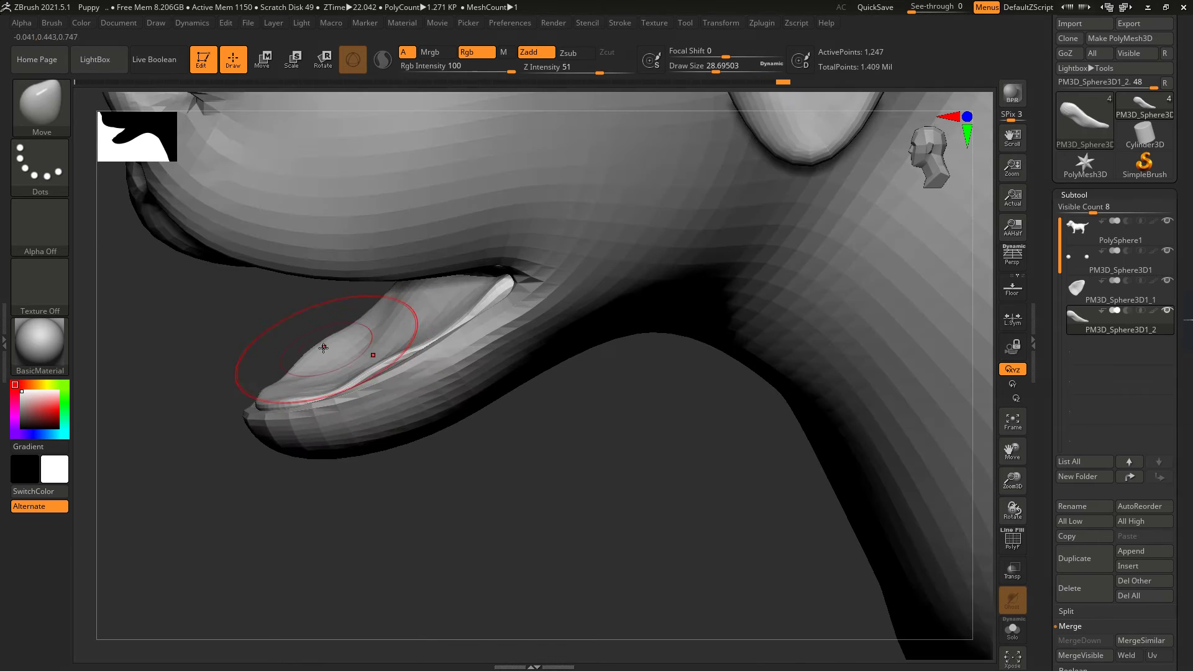
key("shift")
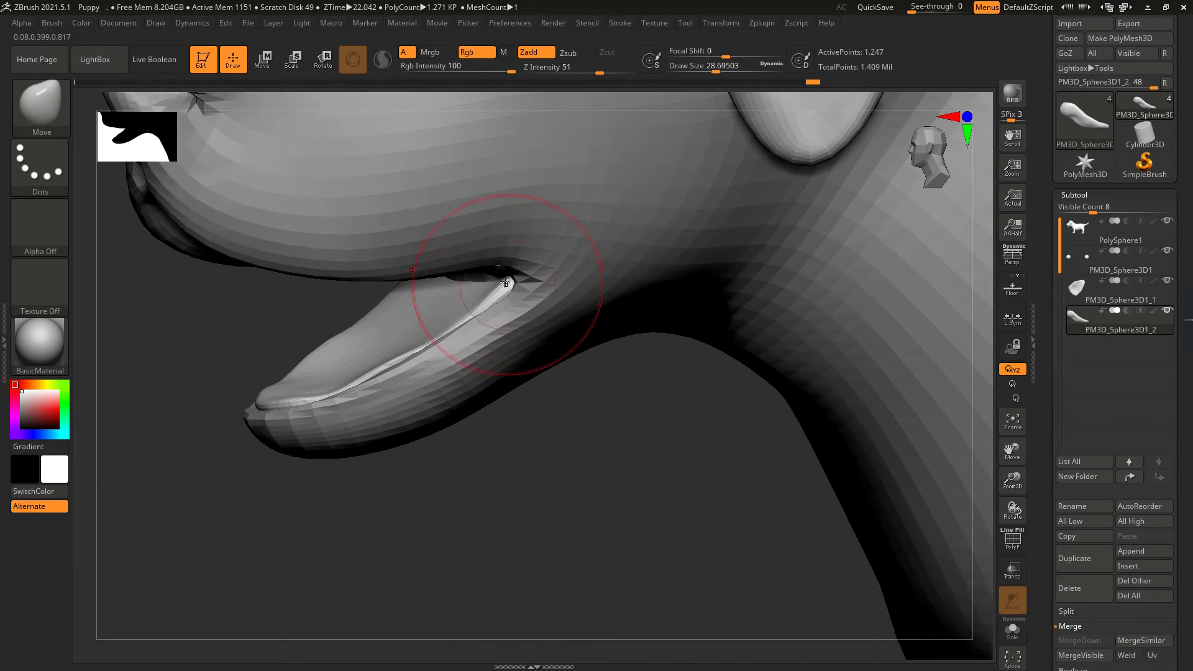
key("shift")
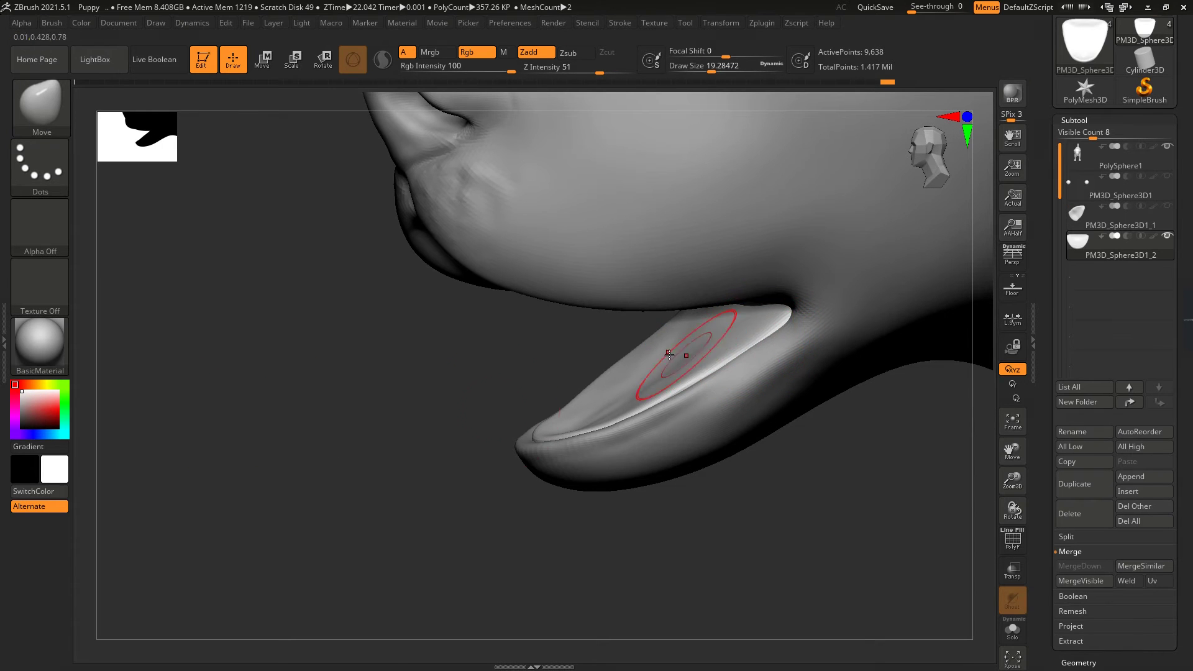
Step: Switch to the Standard brush, solo the tongue piece and undo the last sculpting change
key("shift")
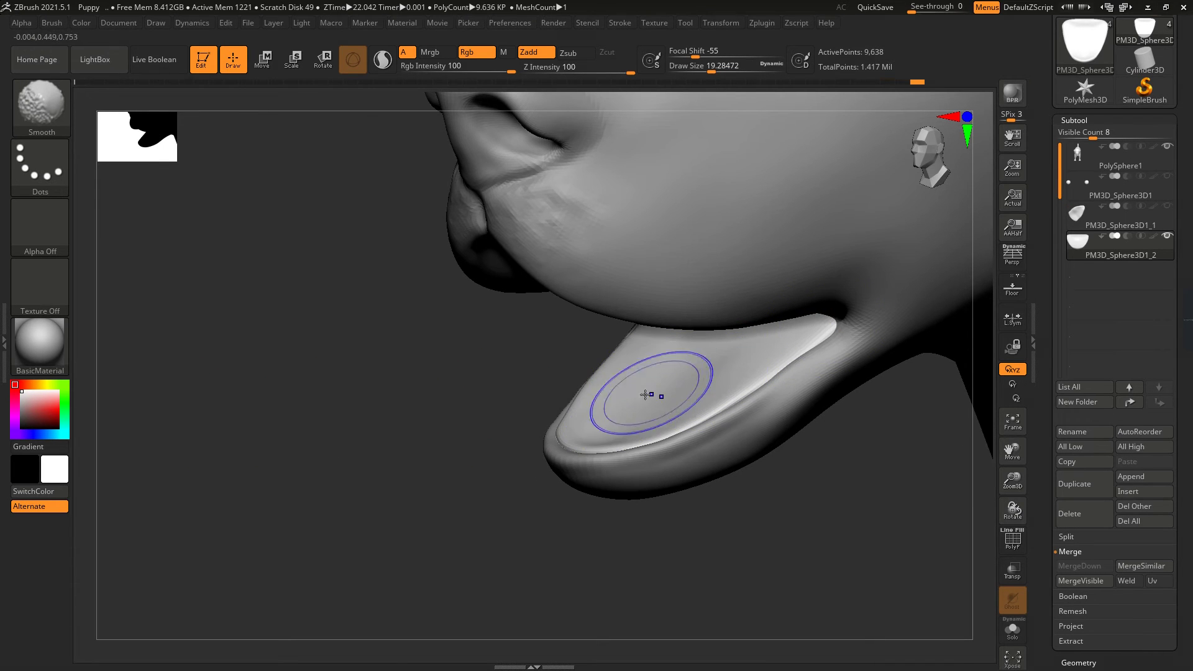
key("b")
left_click(590, 456)
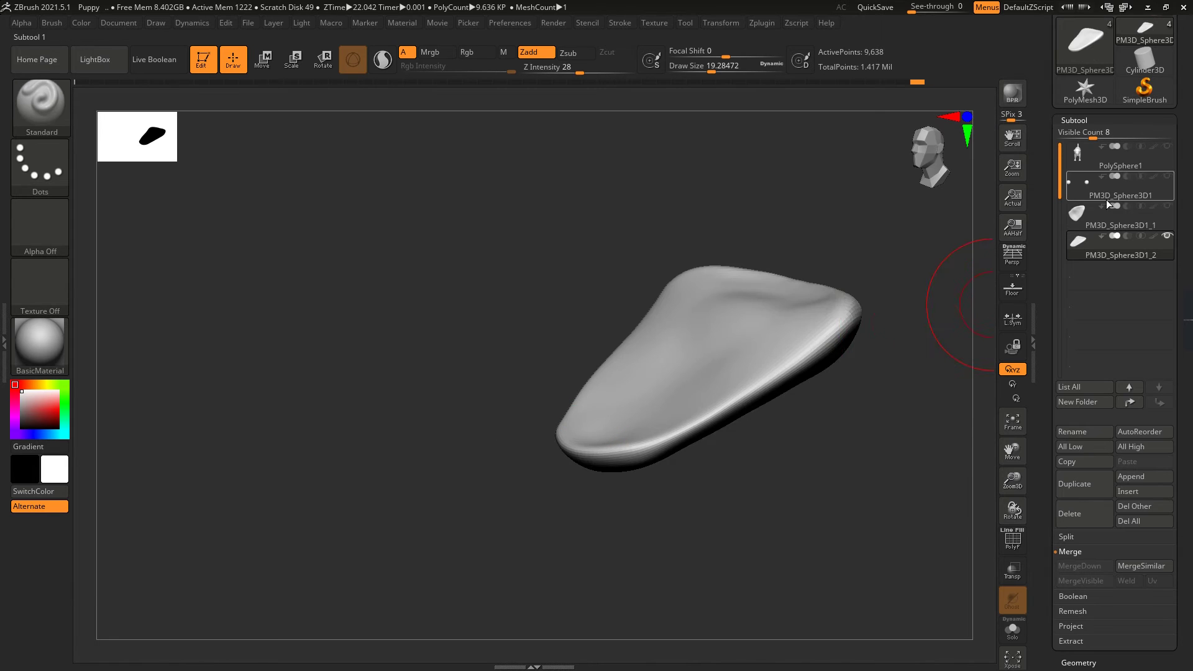
mouse_move(720, 385)
right_mouse_down()
mouse_move(700, 308)
mouse_move(681, 430)
mouse_move(671, 379)
mouse_move(849, 301)
mouse_move(726, 82)
right_mouse_up()
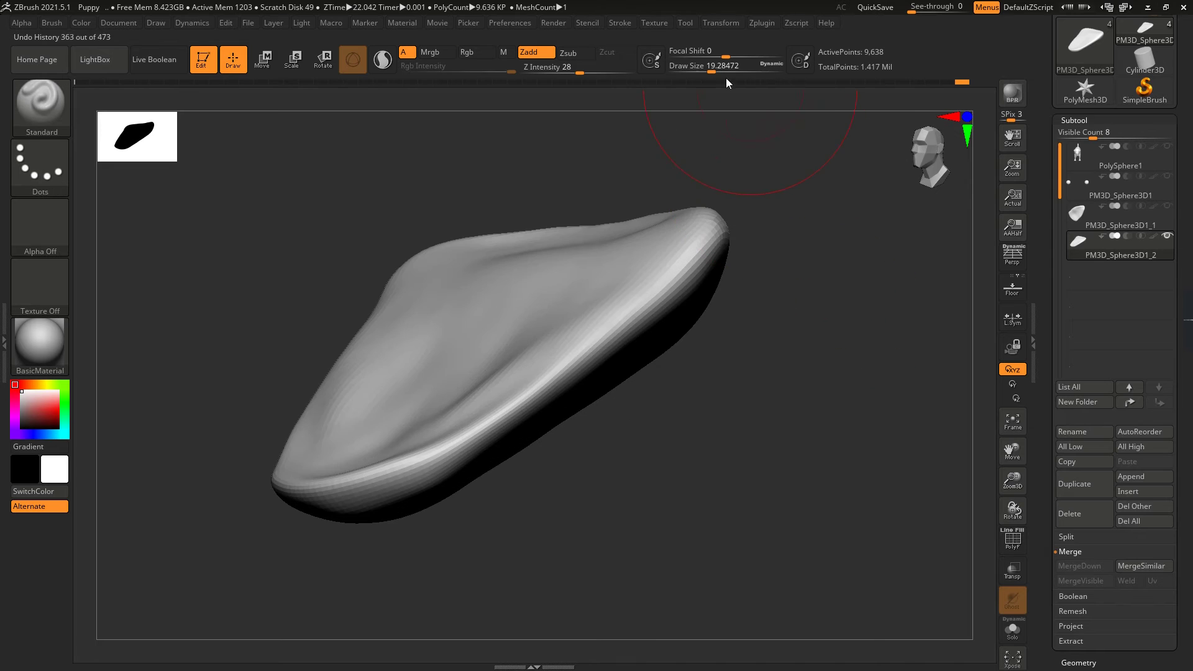
key("ctrl+shift+z")
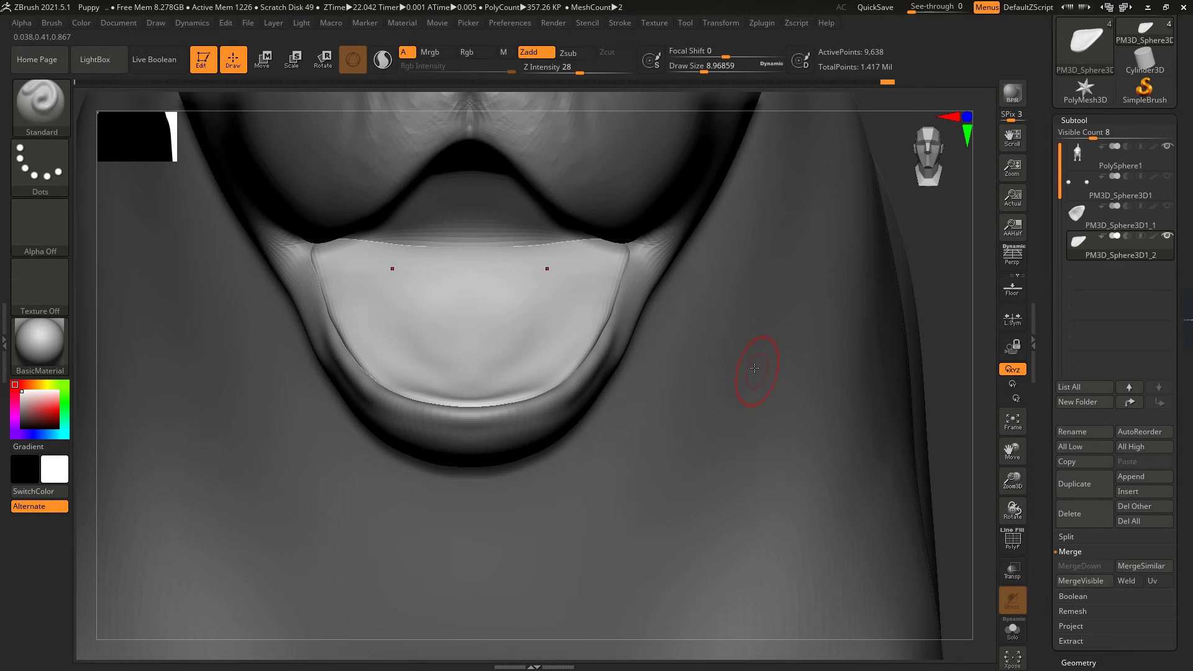
Step: Hide PolySphere1 and mask stripes along the tongue's upper surface with MaskPen
left_click(1167, 146)
mouse_move(733, 261)
right_mouse_down()
mouse_move(687, 364)
mouse_move(585, 364)
right_mouse_up()
key("ctrl")
mouse_move(487, 388)
right_mouse_down()
mouse_move(740, 319)
mouse_move(540, 373)
right_mouse_up()
left_click_drag(540, 372, 654, 414, "ctrl")
right_click_drag(654, 414, 546, 346)
left_click_drag(546, 346, 936, 447, "ctrl")
right_click_drag(936, 447, 448, 417)
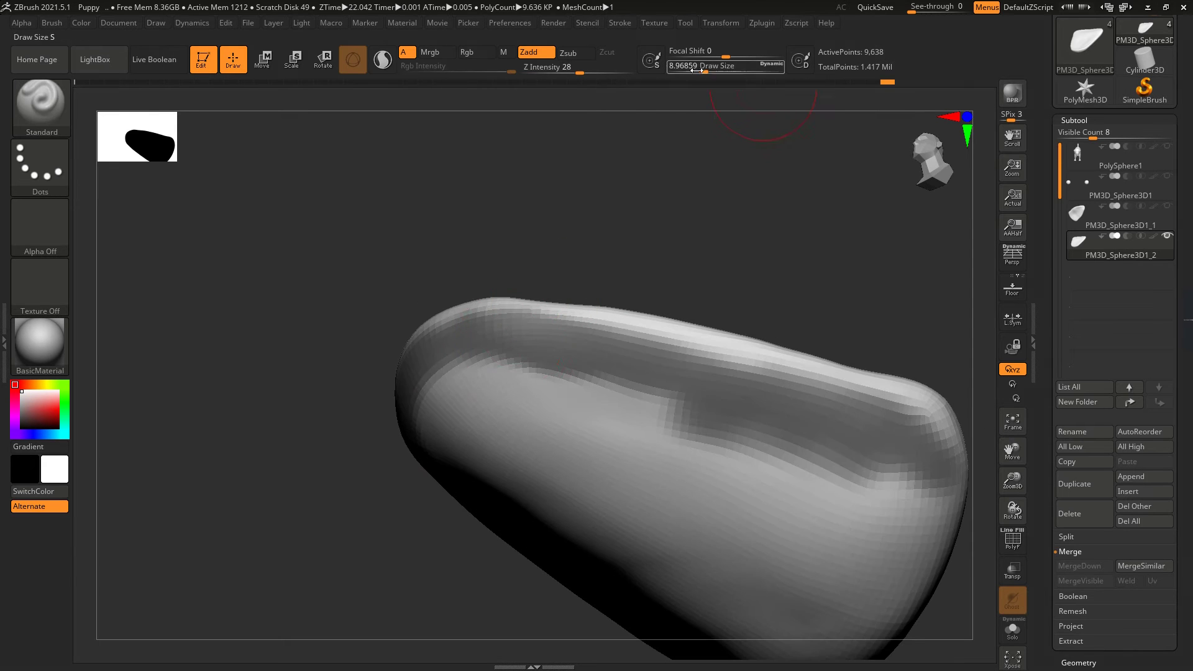
Step: At Draw Size about 21.68, mask most of the tongue's lower surface, then reduce it to about 10.27
left_click_drag(695, 70, 705, 70)
mouse_move(492, 399)
left_mouse_down("ctrl")
mouse_move(665, 497)
mouse_move(801, 478)
mouse_move(851, 577)
left_mouse_up("ctrl")
mouse_move(851, 577)
right_mouse_down()
mouse_move(684, 234)
mouse_move(707, 365)
mouse_move(689, 261)
right_mouse_up()
left_click_drag(712, 71, 705, 70)
right_click_drag(764, 348, 788, 414)
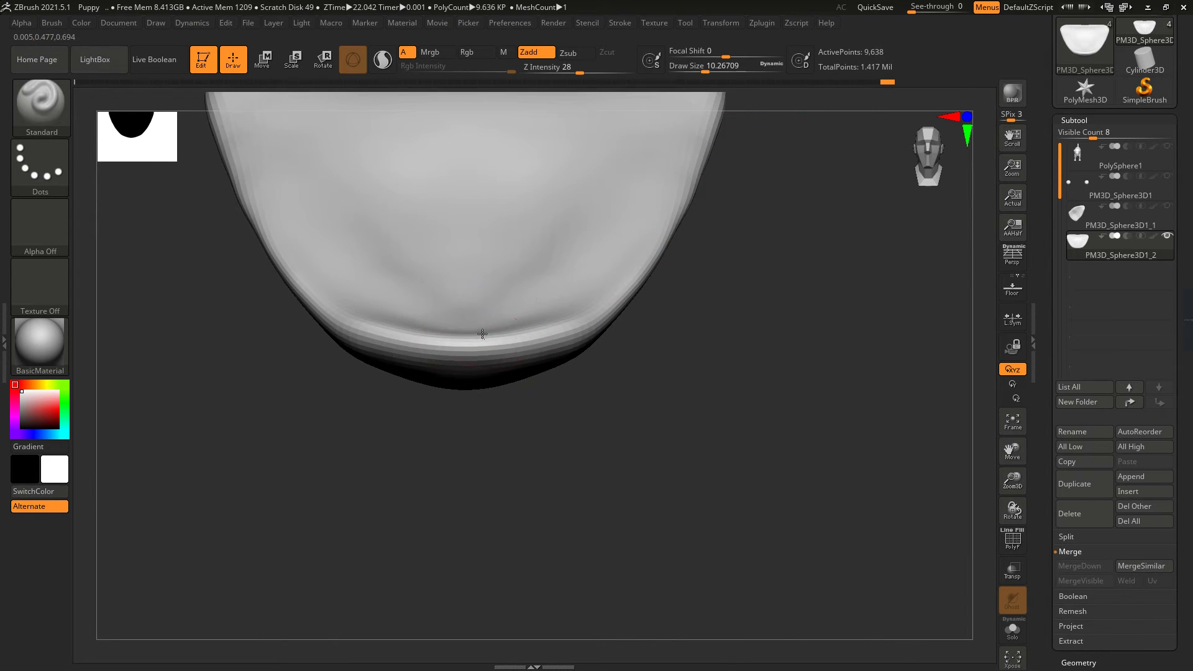
Step: With the Move brush, pull the tongue's front edge into a defined rim band and check it from several angles
key("b")
left_click(500, 390)
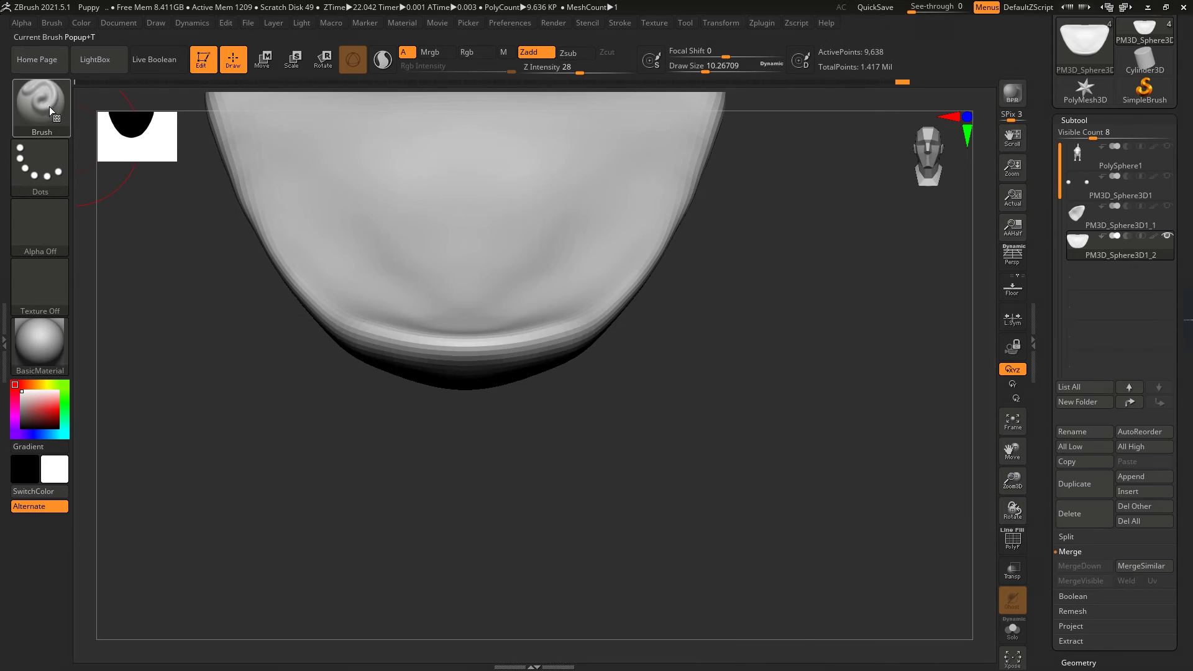
key("m")
key("v")
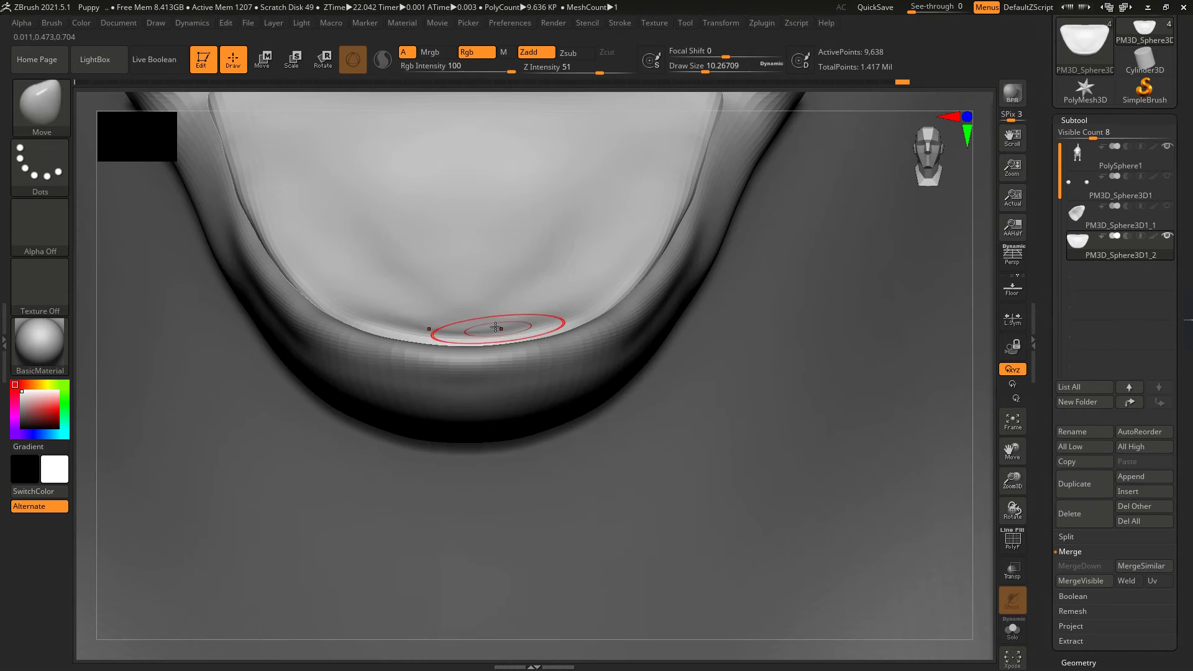
mouse_move(523, 321)
left_mouse_down()
mouse_move(434, 318)
mouse_move(508, 318)
left_mouse_up()
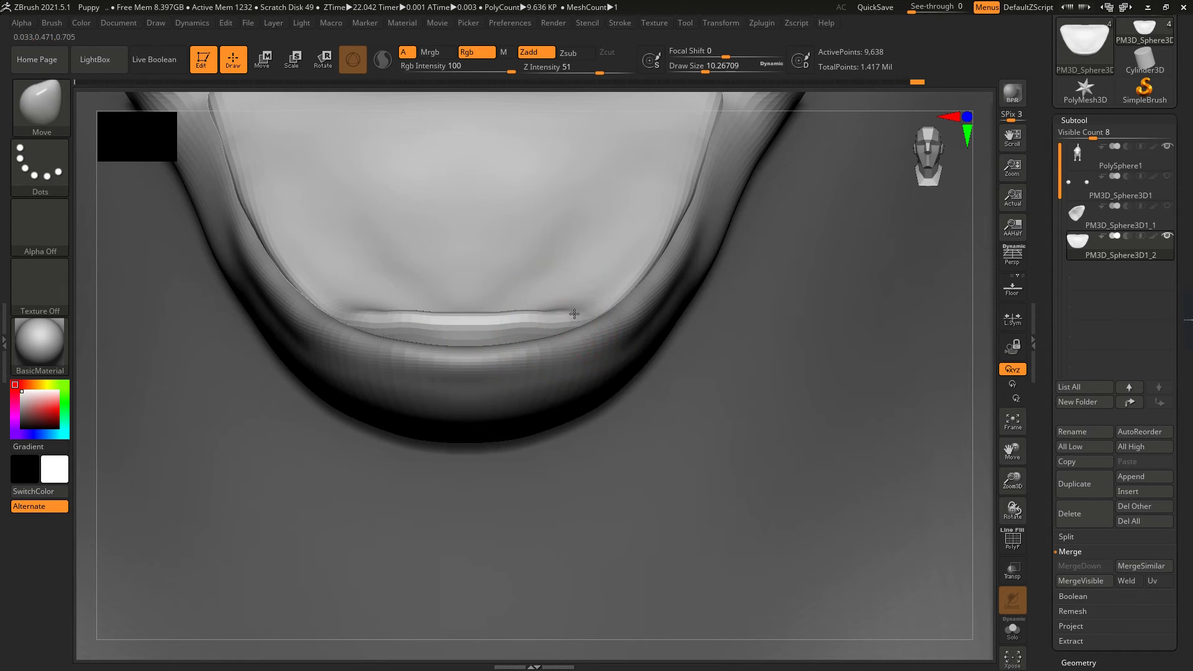
left_click_drag(623, 269, 505, 310)
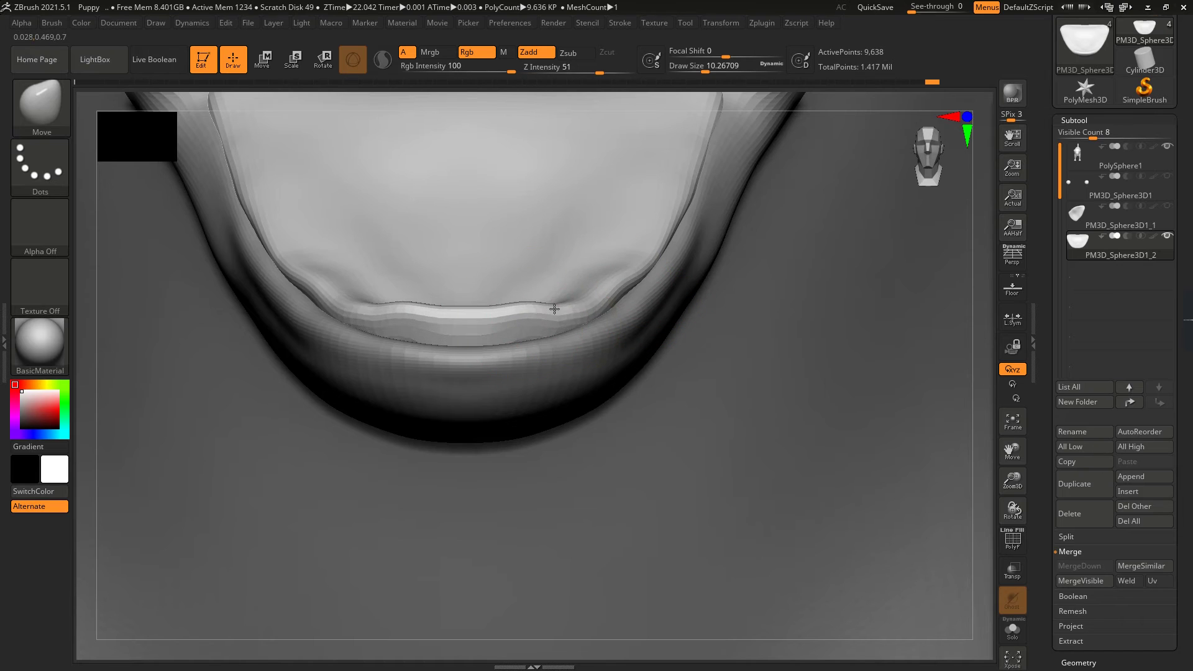
mouse_move(506, 311)
right_mouse_down()
mouse_move(290, 301)
mouse_move(766, 311)
mouse_move(634, 309)
mouse_move(720, 327)
right_mouse_up()
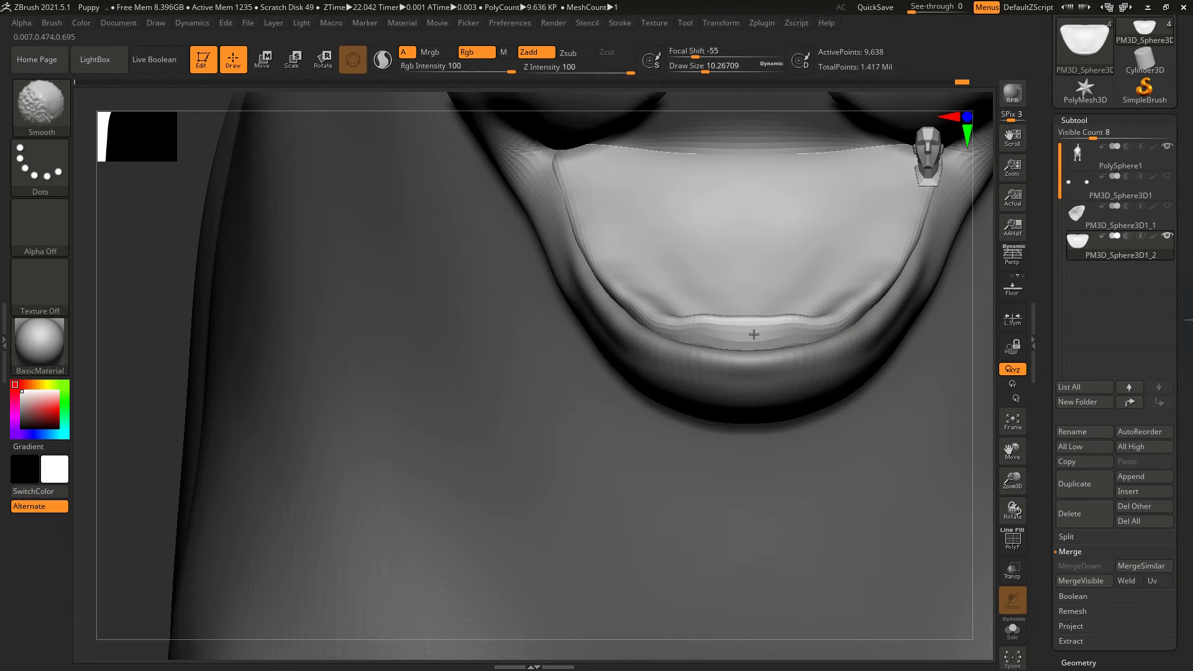
mouse_move(793, 325)
right_mouse_down()
mouse_move(373, 298)
mouse_move(576, 327)
right_mouse_up()
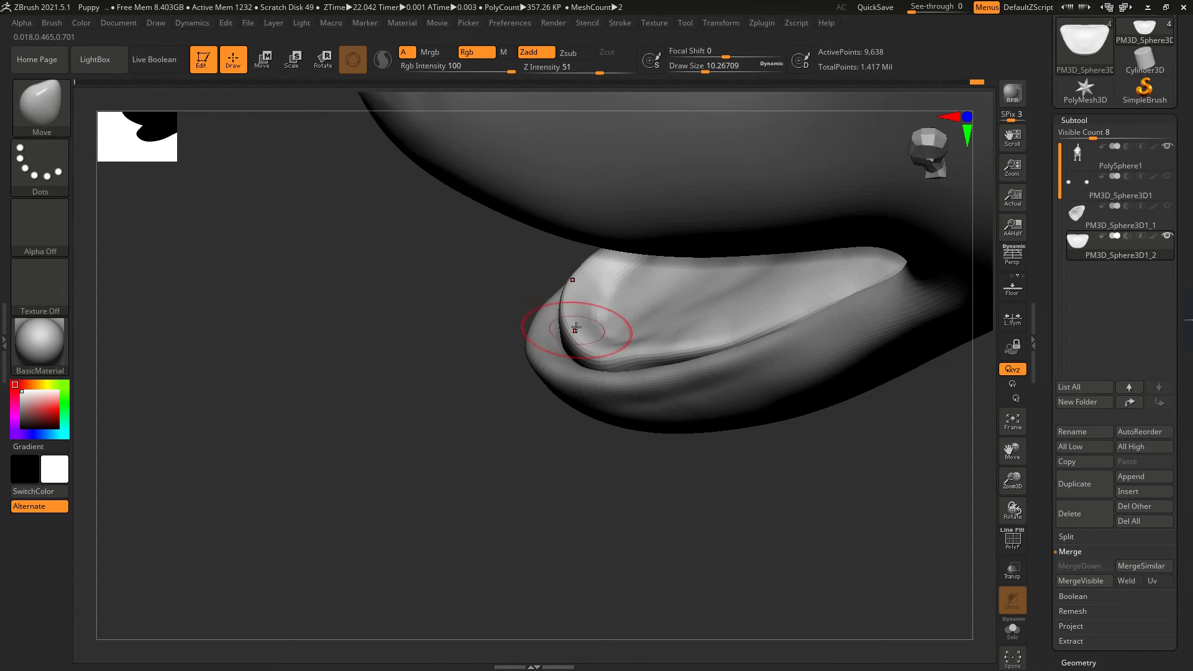
right_click_drag(429, 379, 620, 284)
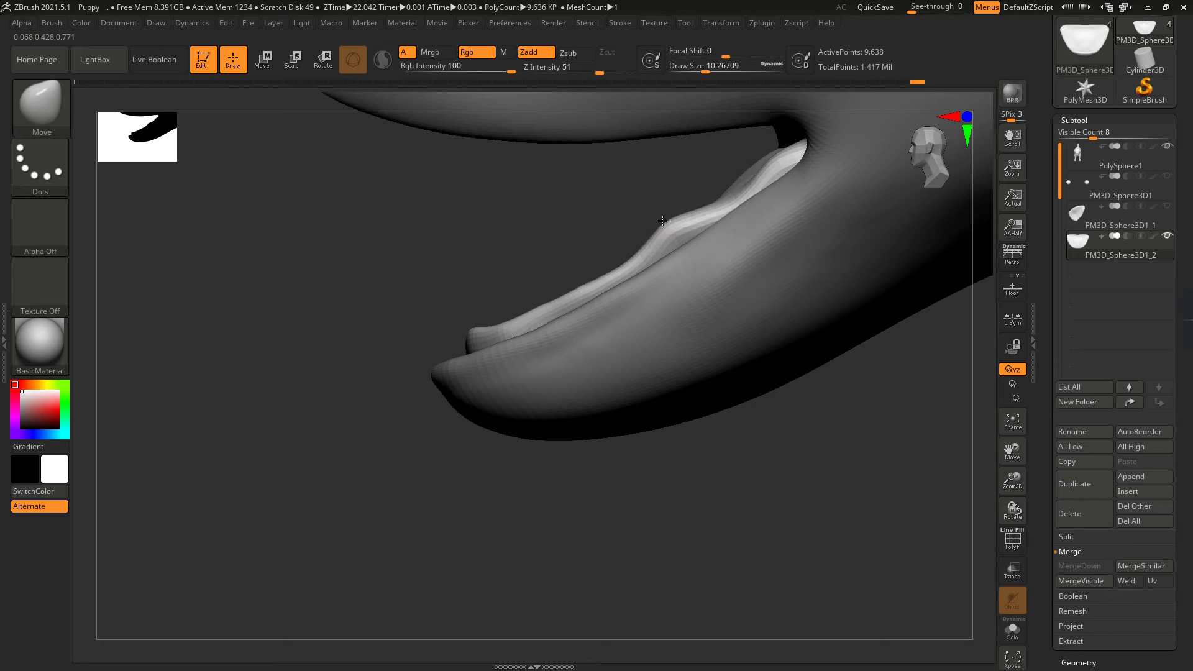
right_click_drag(664, 239, 626, 234)
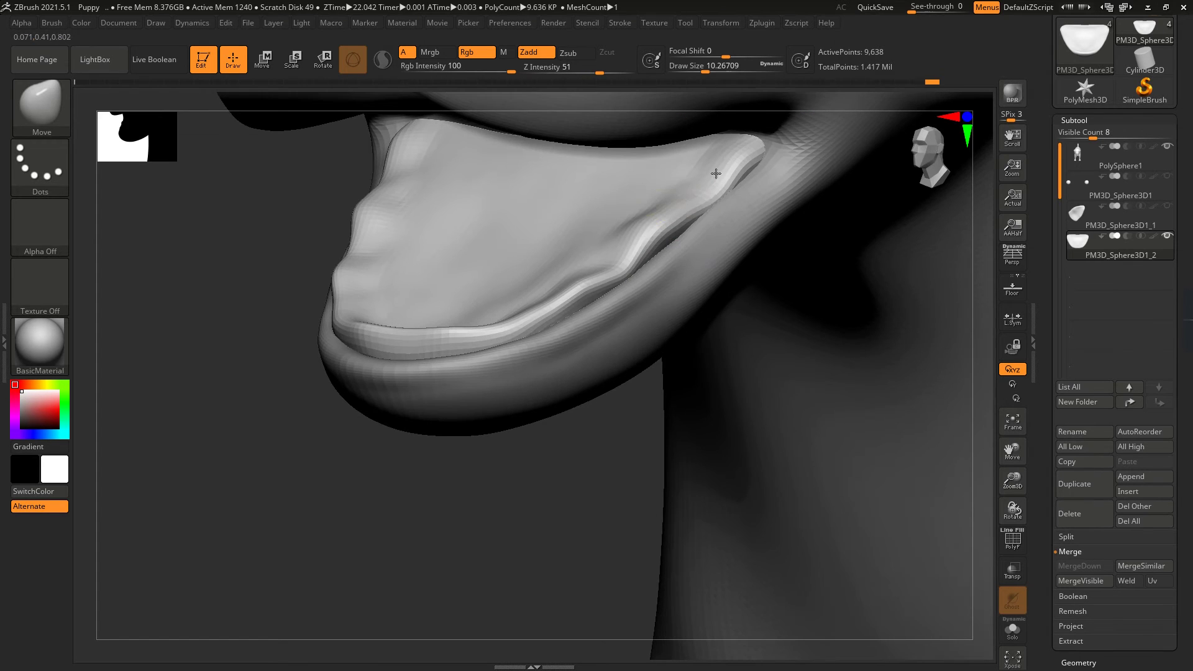
mouse_move(715, 173)
right_mouse_down()
mouse_move(341, 333)
mouse_move(669, 326)
mouse_move(546, 354)
mouse_move(578, 373)
mouse_move(879, 338)
mouse_move(913, 254)
mouse_move(723, 317)
mouse_move(758, 286)
mouse_move(752, 261)
right_mouse_up()
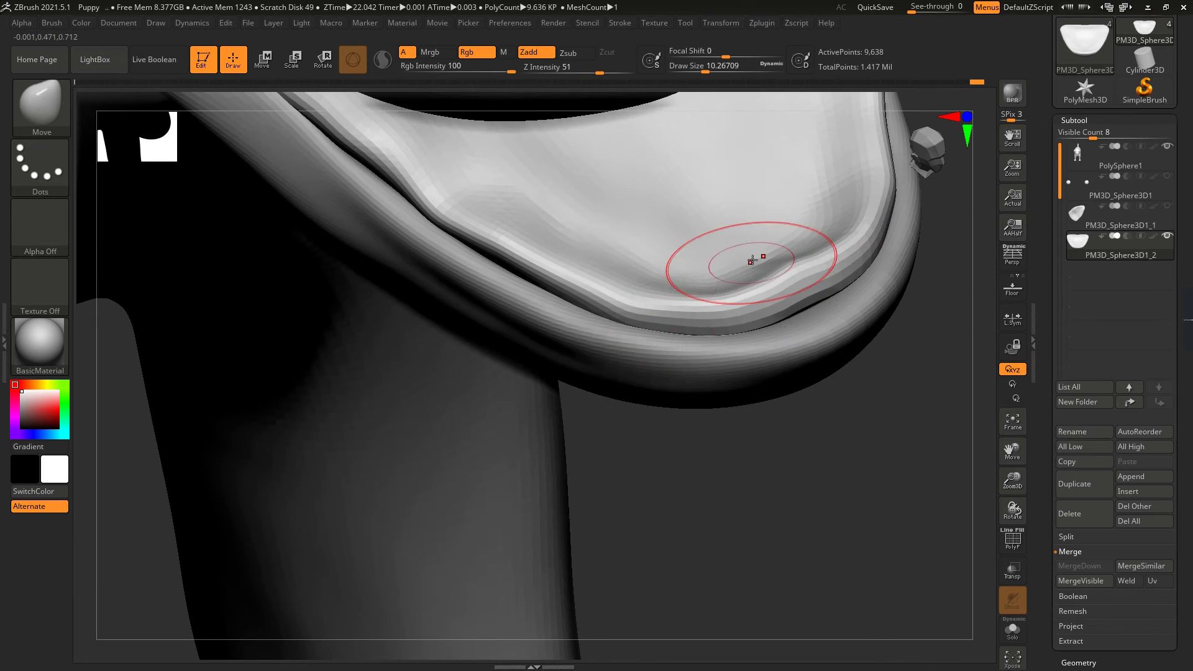
Step: Inflate the inner lower-lip crease with the Inflat brush at Z Intensity 10, then select PolySphere1
left_click(42, 105)
key("i")
key("n")
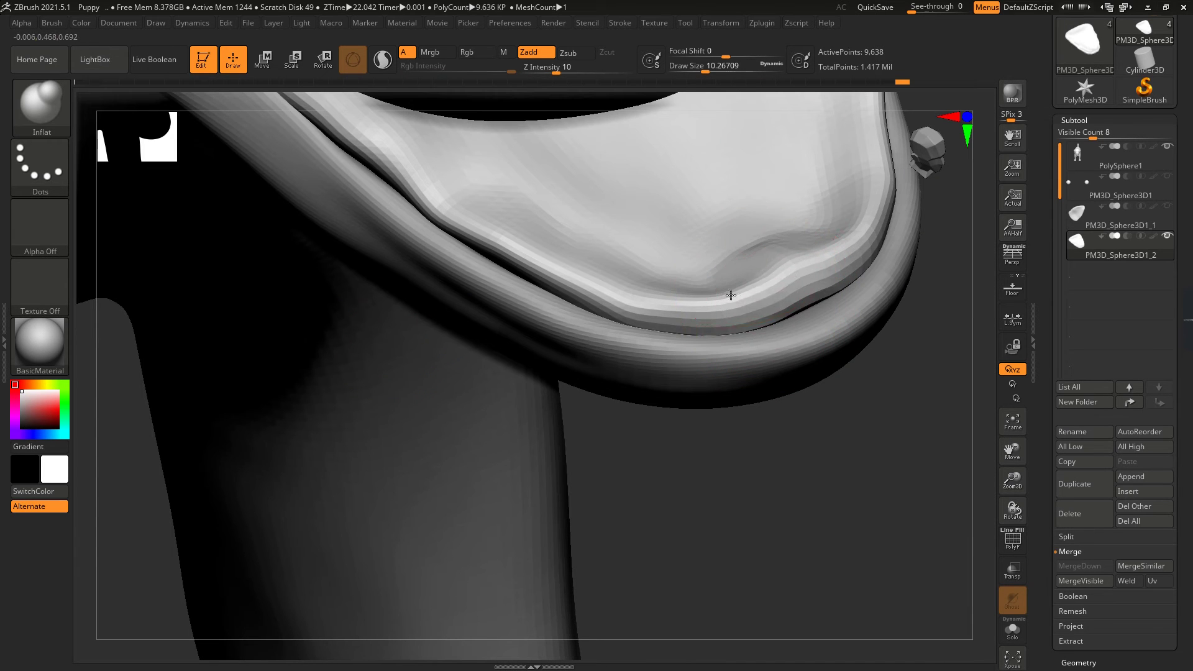
left_click_drag(717, 270, 729, 293)
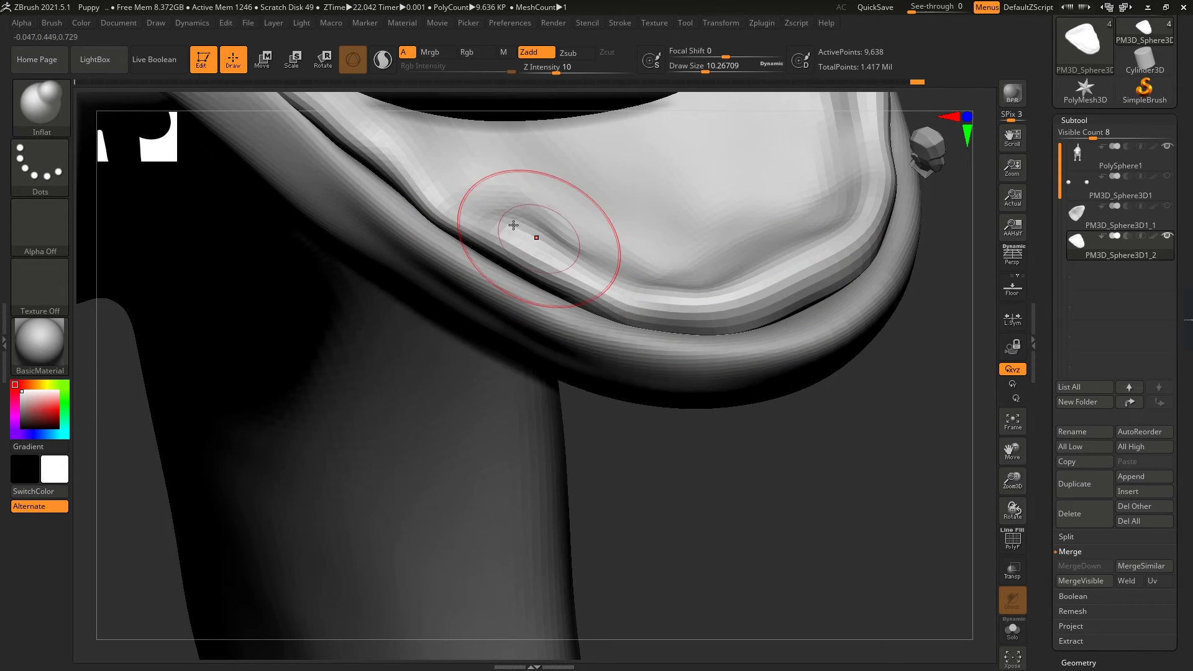
mouse_move(532, 234)
right_mouse_down()
mouse_move(799, 359)
mouse_move(468, 220)
right_mouse_up()
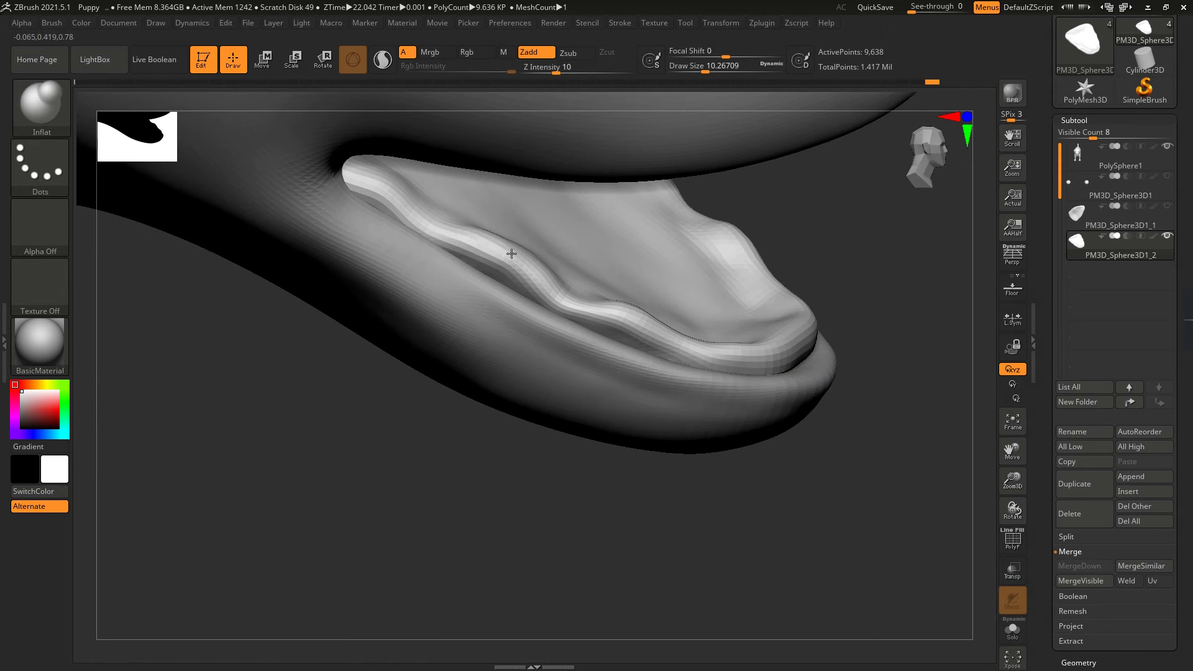
mouse_move(868, 360)
right_mouse_down("shift")
mouse_move(710, 363)
mouse_move(227, 320)
mouse_move(653, 408)
mouse_move(352, 381)
mouse_move(292, 298)
mouse_move(634, 349)
mouse_move(608, 336)
mouse_move(639, 327)
mouse_move(698, 381)
mouse_move(727, 305)
mouse_move(607, 330)
mouse_move(747, 261)
right_mouse_up("shift")
left_click(634, 349, "alt")
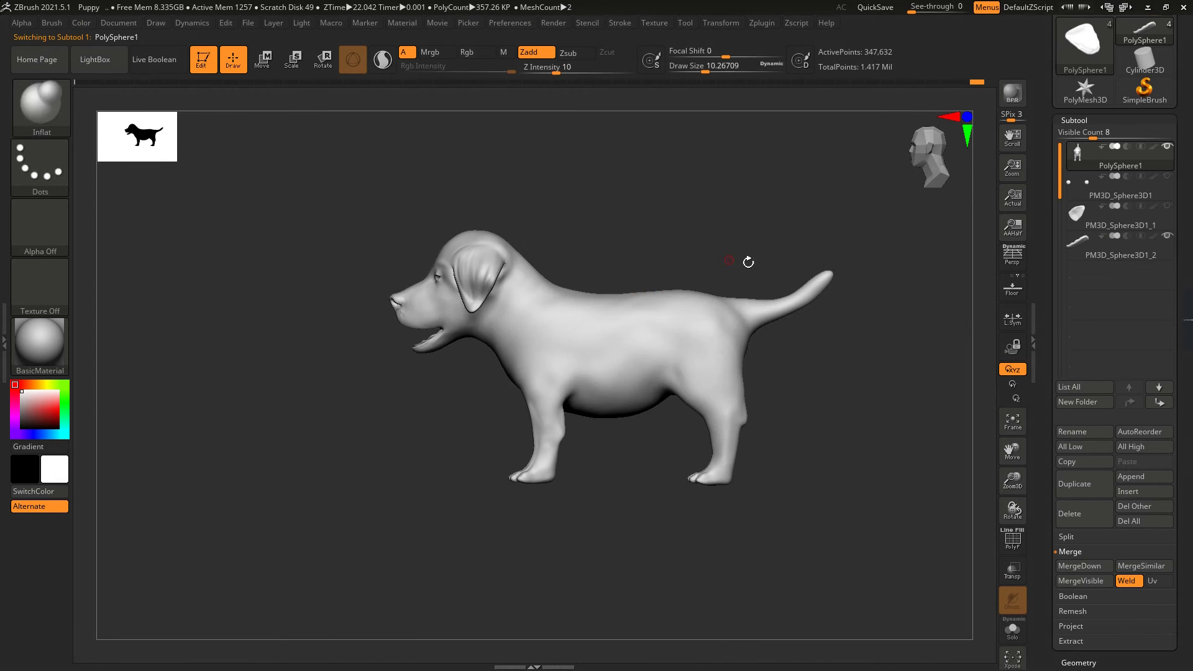
Step: Zoom in on the snout and select the lower-jaw subtool PM3D_Sphere3D1_2
mouse_move(336, 181)
left_mouse_down("ctrl+shift")
mouse_move(511, 400)
mouse_move(658, 407)
mouse_move(506, 389)
mouse_move(542, 389)
left_mouse_up("ctrl+shift")
mouse_move(542, 388)
right_mouse_down()
mouse_move(617, 352)
mouse_move(357, 428)
right_mouse_up()
left_click_drag(357, 428, 363, 434, "ctrl+shift")
mouse_move(363, 435)
right_mouse_down()
mouse_move(559, 311)
mouse_move(616, 289)
mouse_move(623, 341)
mouse_move(453, 325)
mouse_move(532, 314)
mouse_move(581, 249)
right_mouse_up()
left_click(581, 249, "alt")
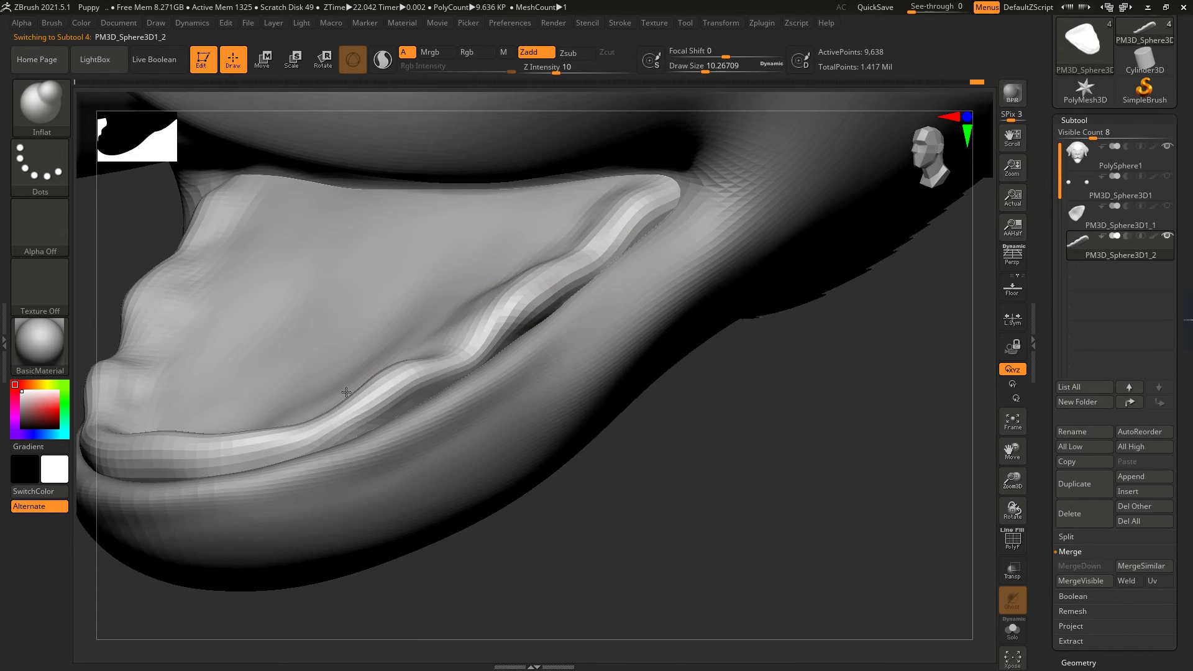
mouse_move(346, 393)
right_mouse_down()
mouse_move(373, 385)
mouse_move(354, 405)
right_mouse_up()
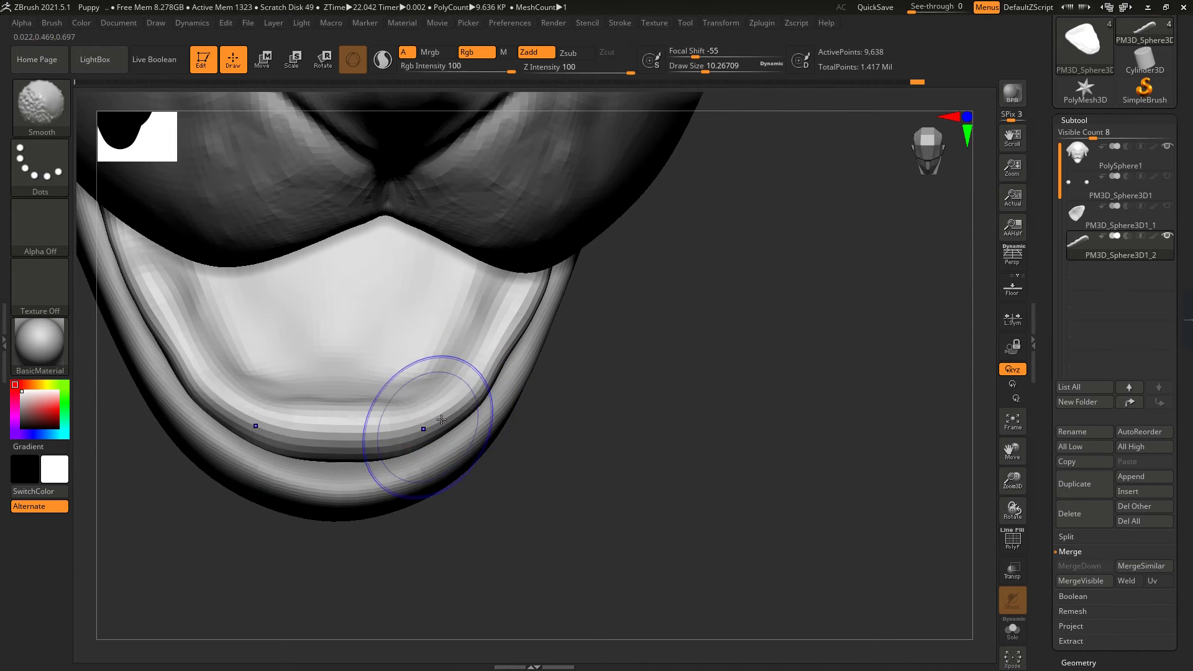
right_click_drag(413, 426, 727, 394)
Step: With the Standard brush, smooth the lower lip ridge and surface, then shrink Draw Size to about 2
key("b")
key("s")
key("t")
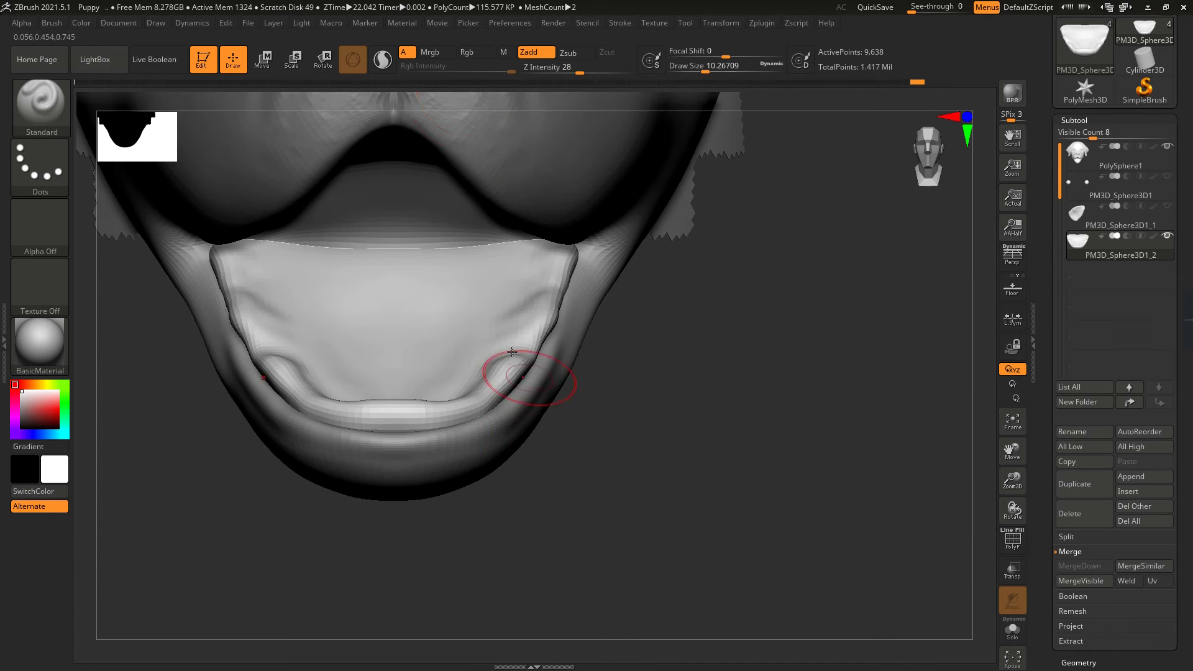
right_click_drag(397, 279, 386, 394)
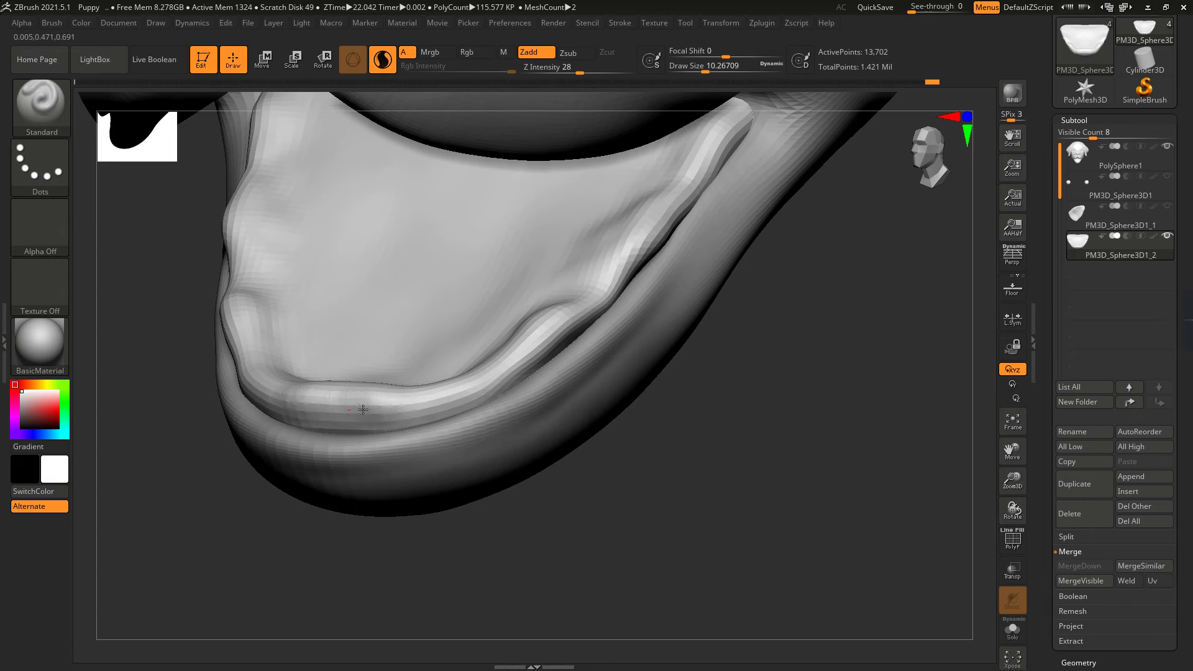
mouse_move(730, 127)
left_mouse_down("shift")
mouse_move(538, 309)
mouse_move(705, 399)
left_mouse_up("shift")
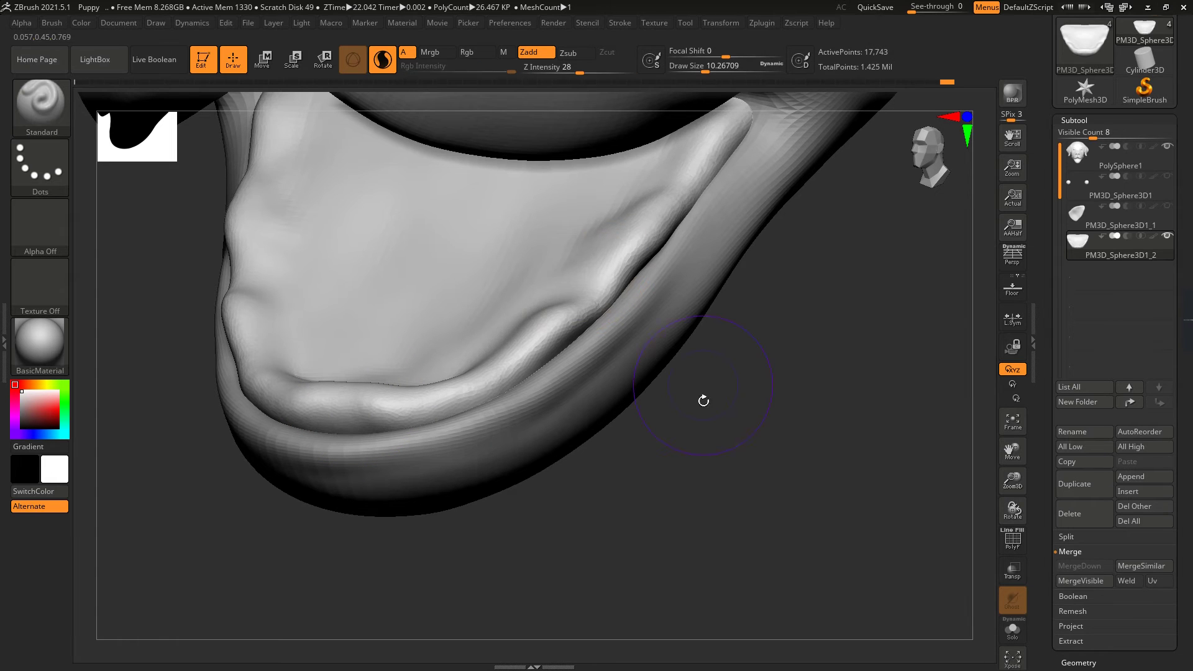
mouse_move(705, 399)
right_mouse_down()
mouse_move(501, 350)
mouse_move(477, 384)
right_mouse_up()
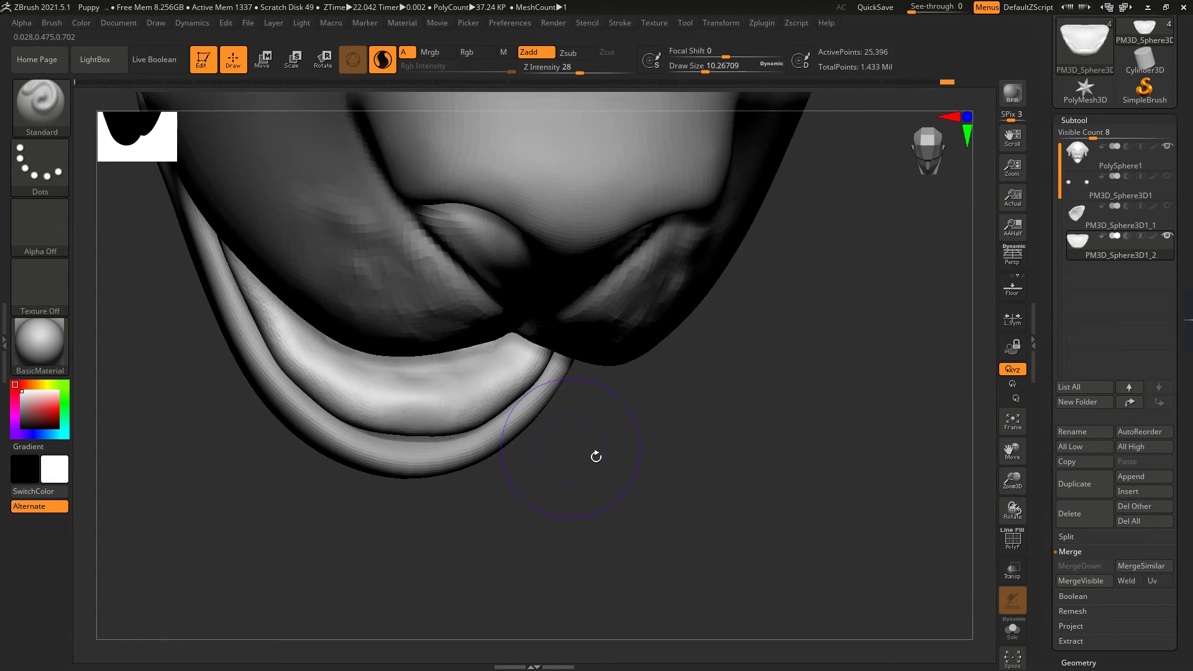
right_click_drag(596, 456, 293, 352)
left_click_drag(293, 351, 333, 374, "shift")
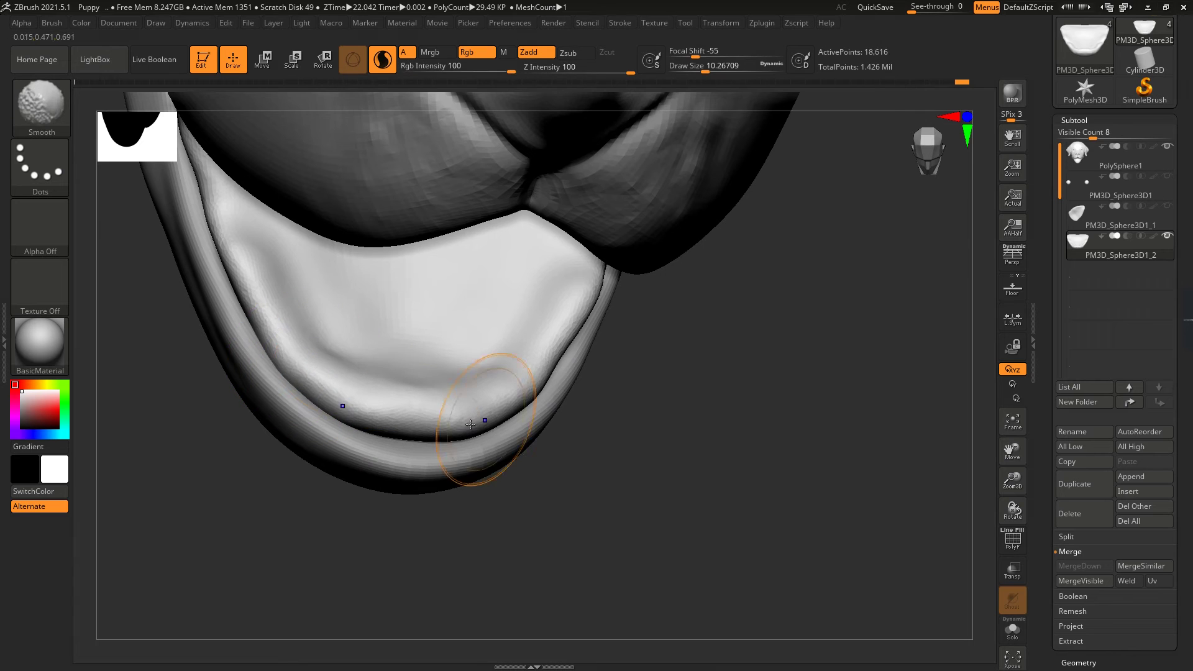
right_click_drag(471, 424, 506, 348)
mouse_move(738, 325)
right_mouse_down()
mouse_move(816, 398)
mouse_move(733, 366)
right_mouse_up()
left_click_drag(706, 71, 694, 70)
mouse_move(860, 444)
right_mouse_down("alt")
mouse_move(860, 341)
mouse_move(854, 385)
mouse_move(826, 333)
mouse_move(857, 354)
mouse_move(851, 367)
right_mouse_up("alt")
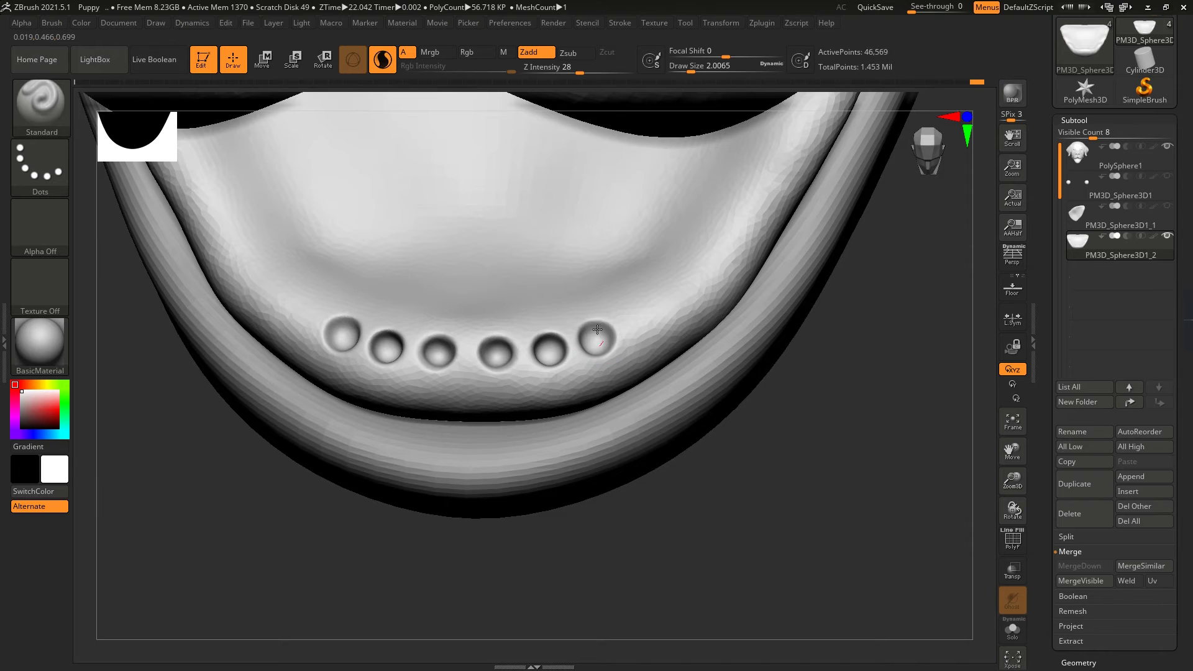
Step: Press more tooth sockets with X symmetry at a larger brush size and smooth their edges
mouse_move(607, 341)
right_mouse_down()
mouse_move(719, 391)
mouse_move(769, 381)
mouse_move(875, 388)
mouse_move(870, 412)
mouse_move(894, 405)
right_mouse_up()
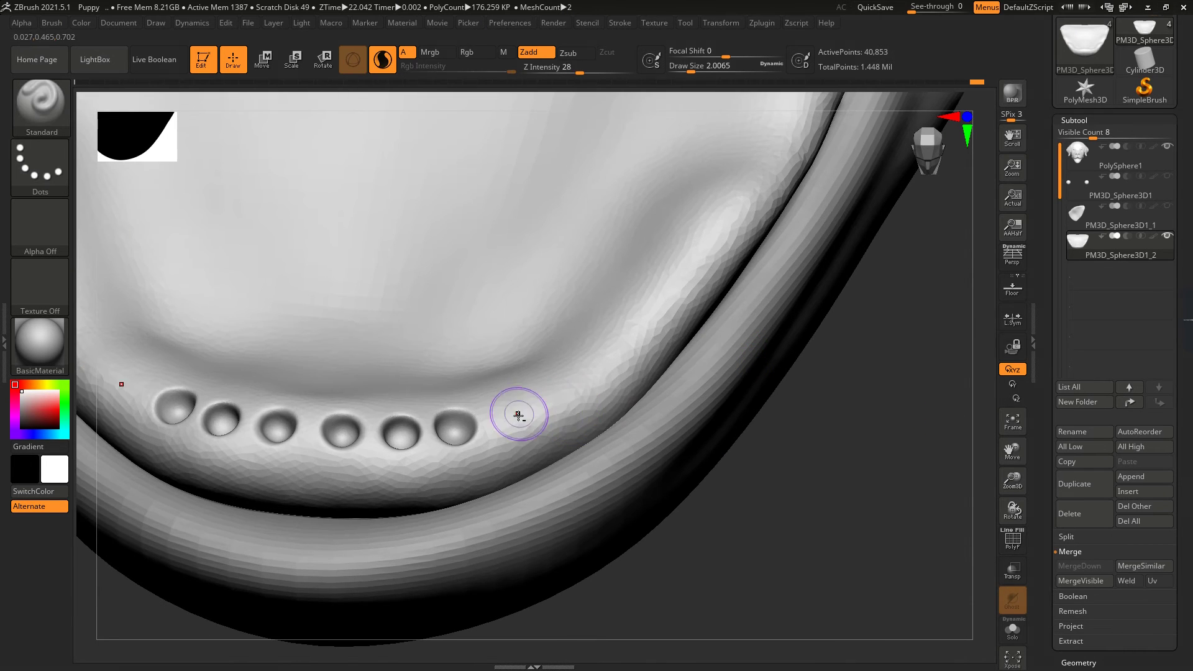
left_click_drag(519, 408, 541, 407)
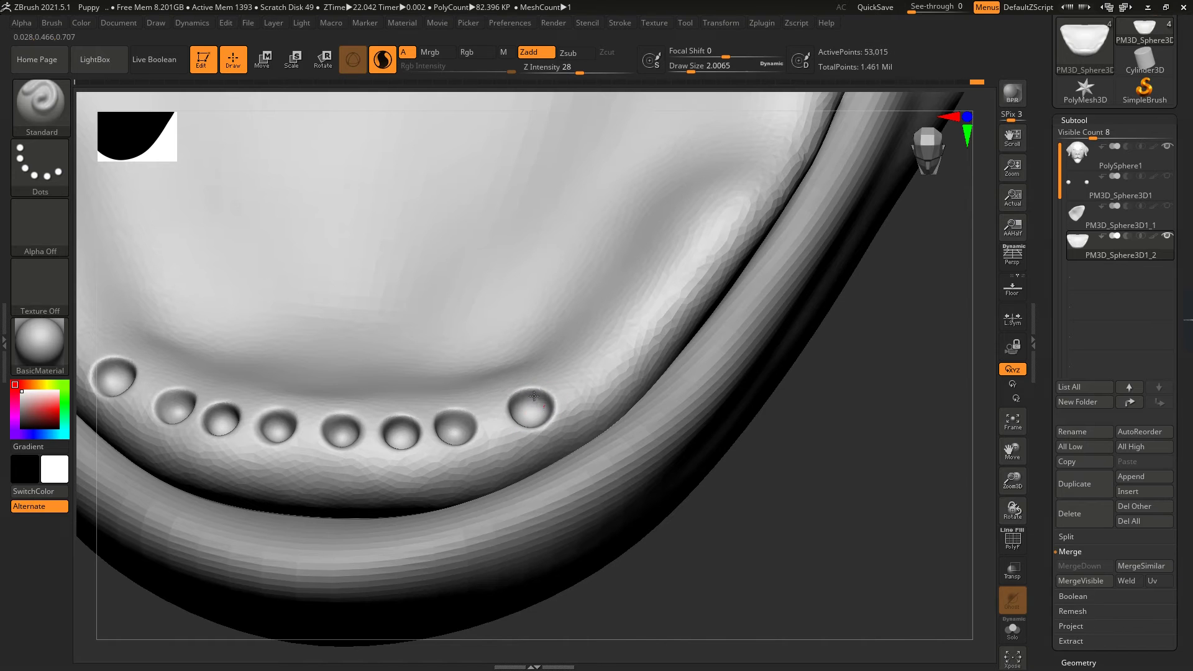
mouse_move(528, 405)
right_mouse_down()
mouse_move(860, 371)
mouse_move(772, 338)
mouse_move(733, 205)
right_mouse_up()
left_click_drag(688, 72, 695, 72)
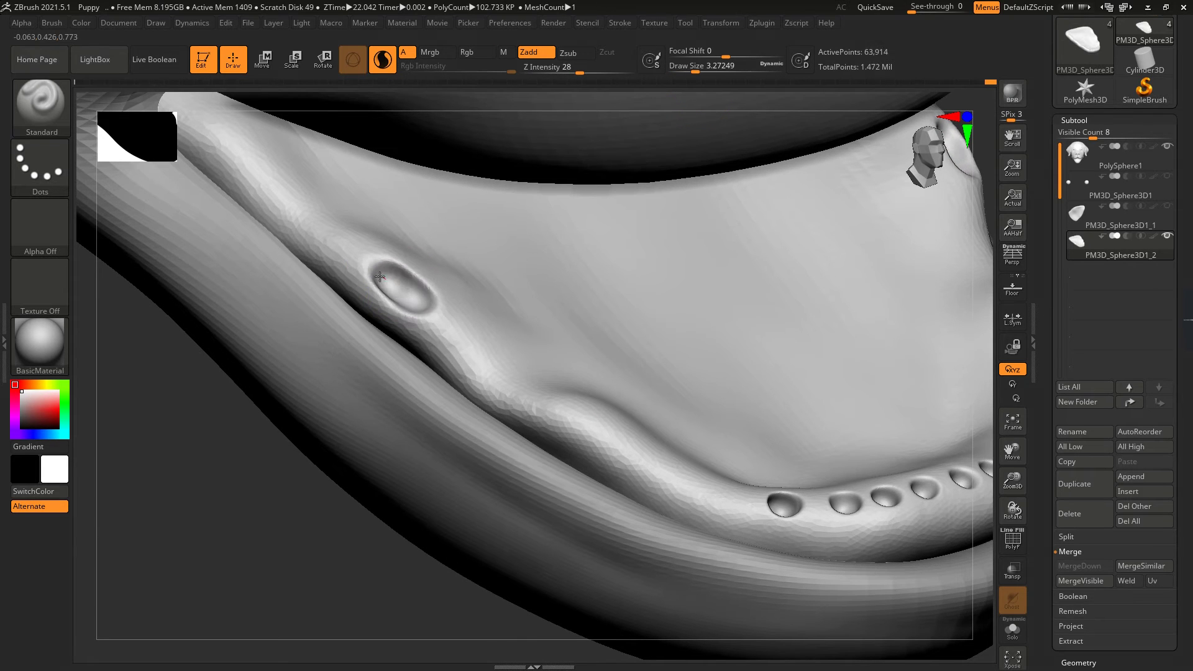
mouse_move(404, 284)
right_mouse_down()
mouse_move(288, 444)
mouse_move(492, 338)
mouse_move(807, 349)
mouse_move(681, 395)
mouse_move(634, 215)
right_mouse_up()
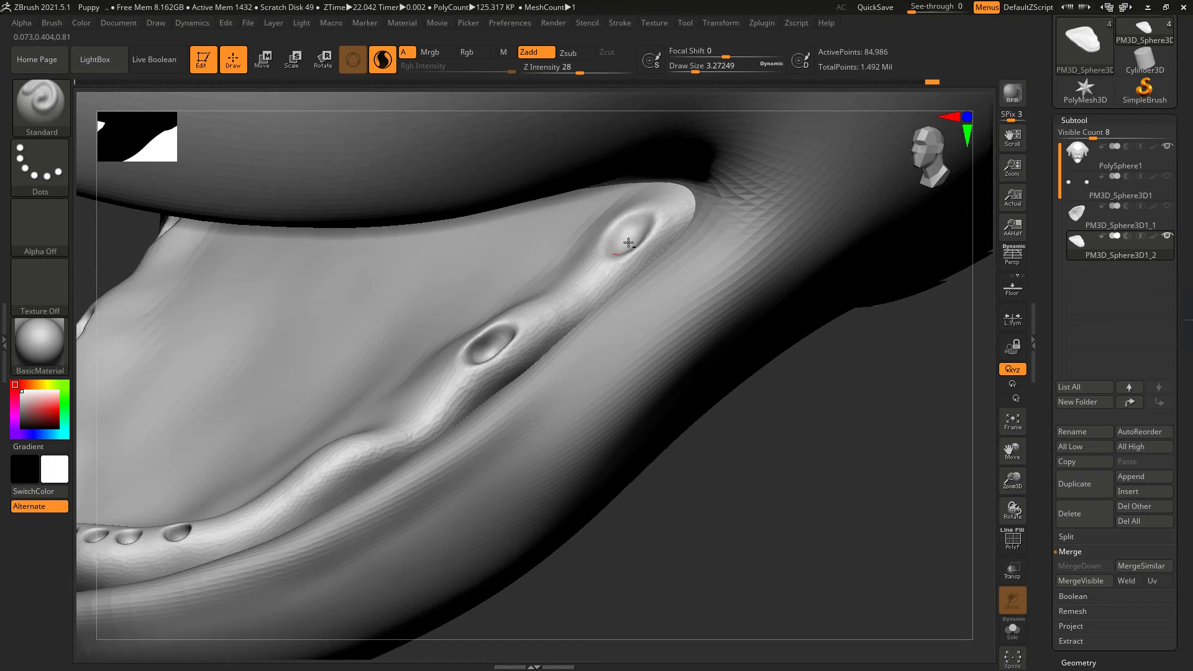
right_click_drag(623, 245, 625, 185)
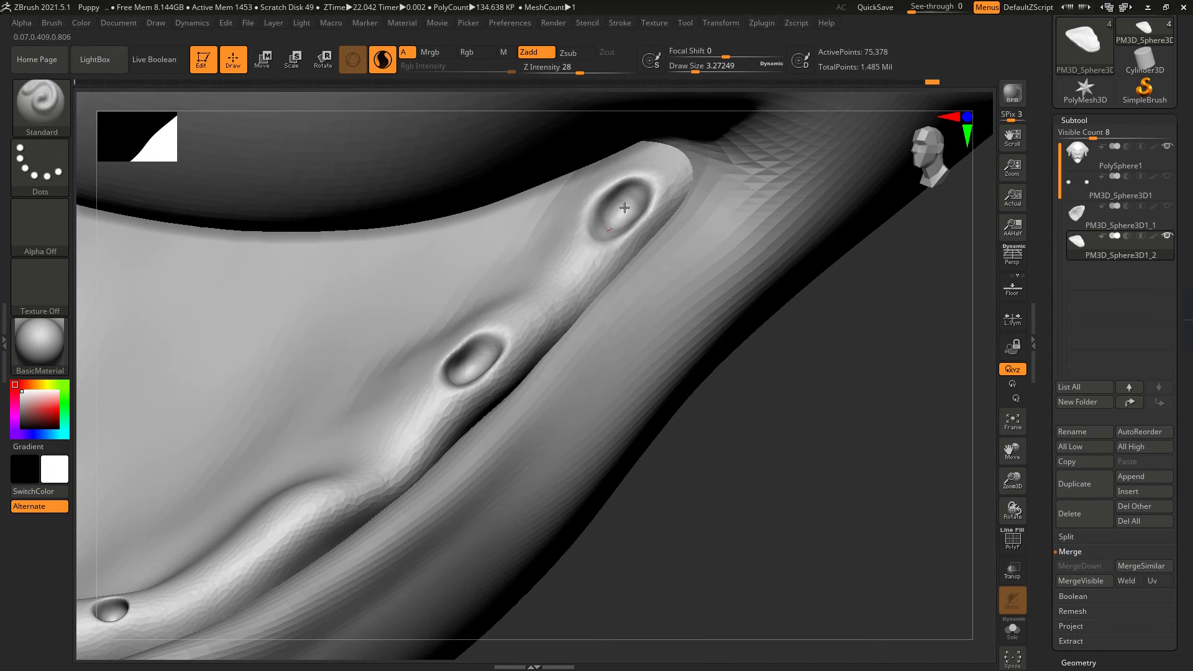
key("shift")
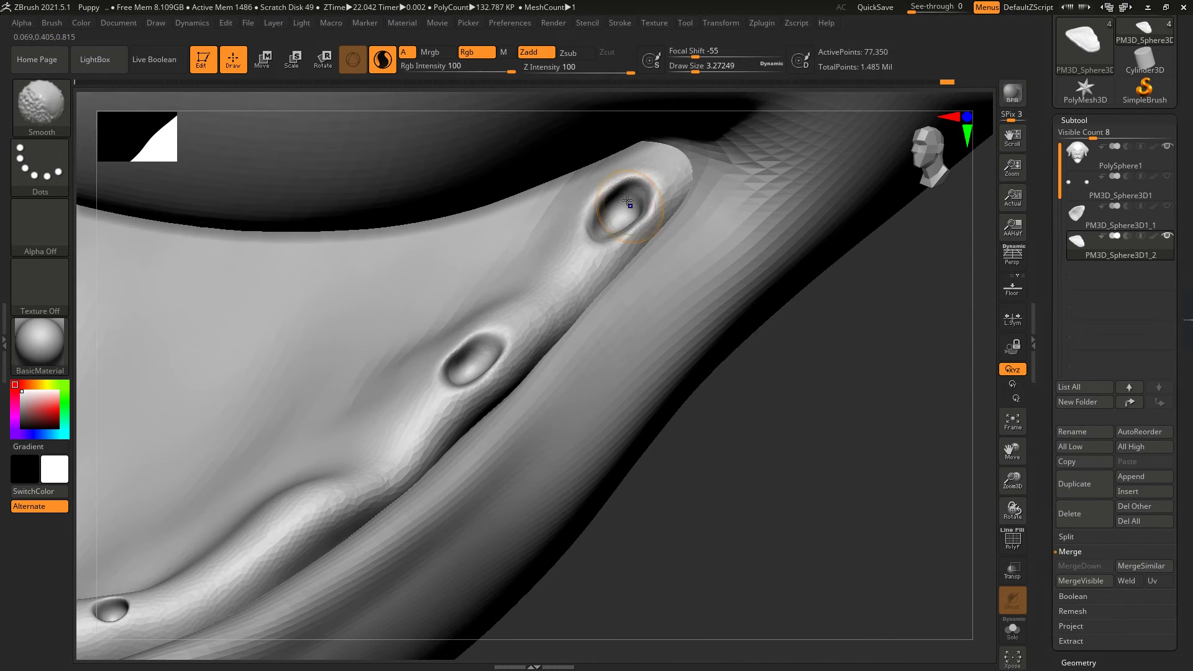
right_click_drag(799, 354, 543, 369)
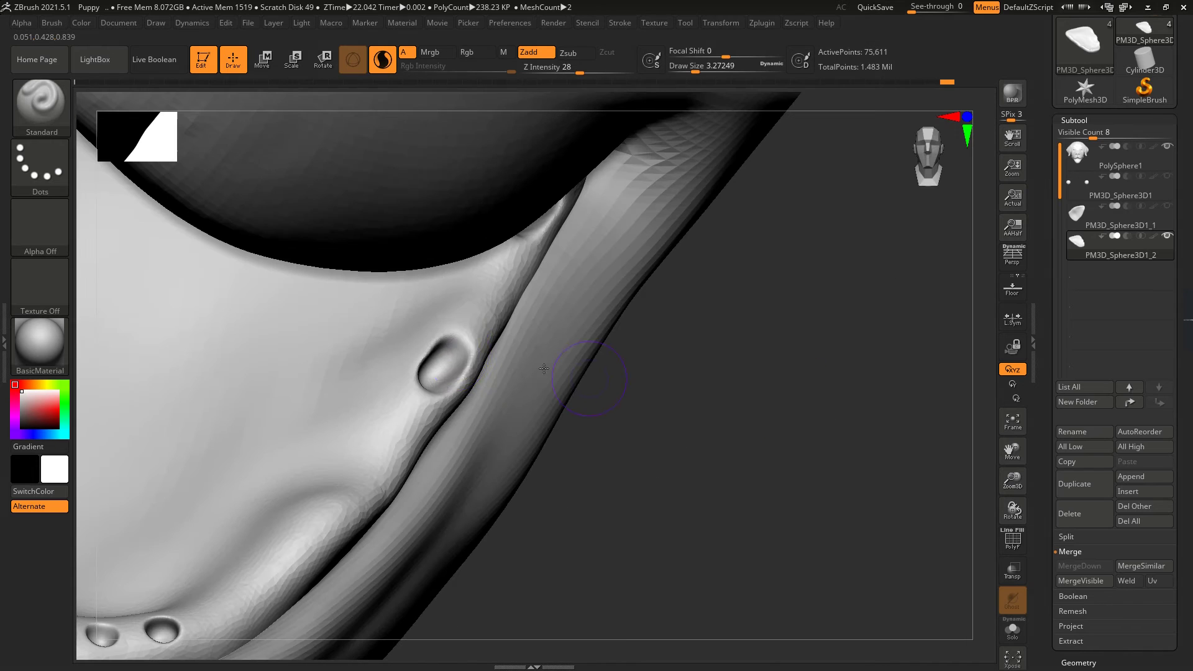
key("shift")
mouse_move(431, 377)
right_mouse_down()
mouse_move(815, 403)
mouse_move(711, 383)
mouse_move(632, 391)
mouse_move(752, 415)
mouse_move(797, 341)
mouse_move(853, 392)
mouse_move(473, 392)
right_mouse_up()
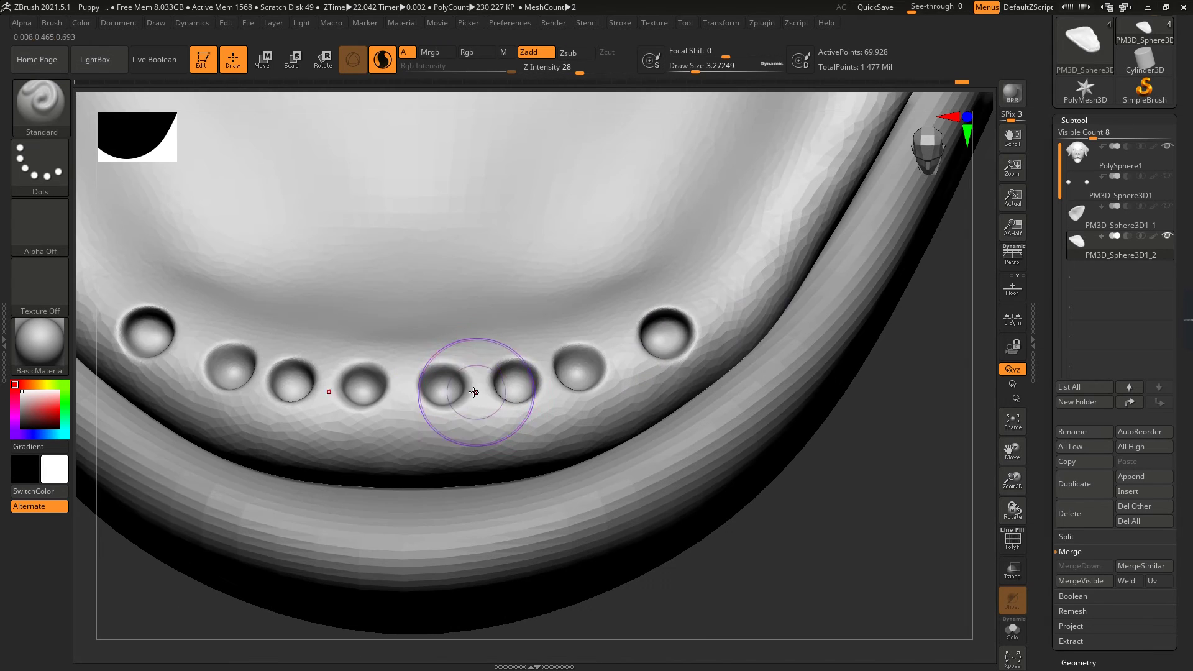
Step: Reshape the mirrored sockets into flatter ovals with the Move Topological brush
left_click(65, 105)
left_click(520, 356)
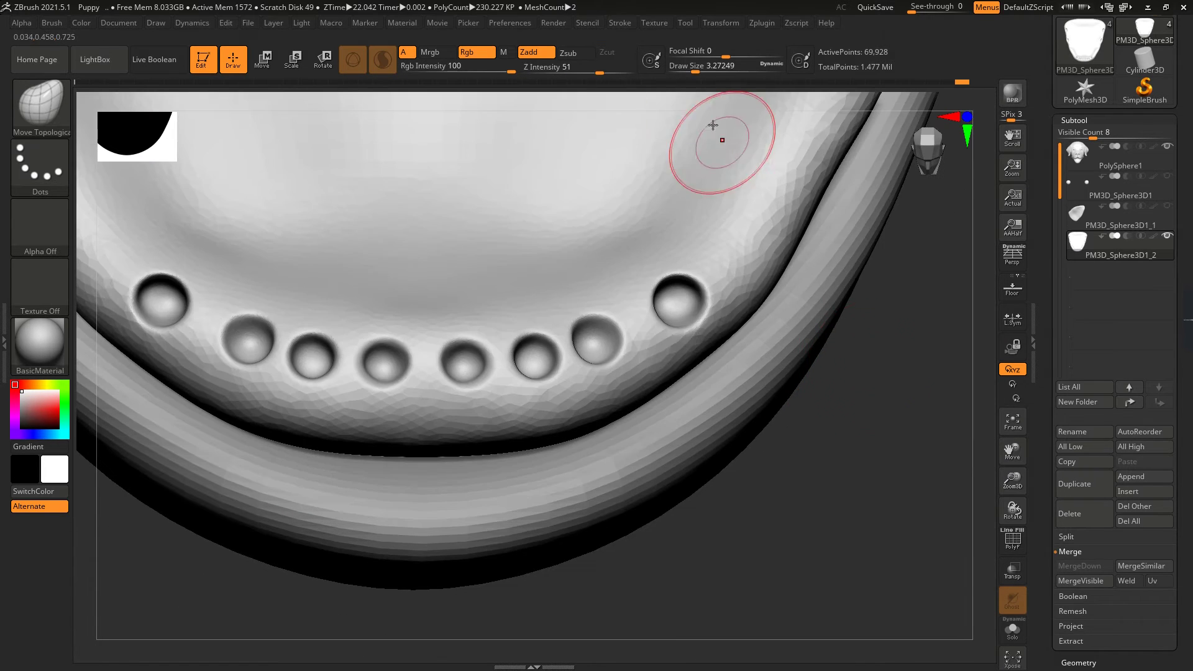
left_click_drag(692, 69, 690, 70)
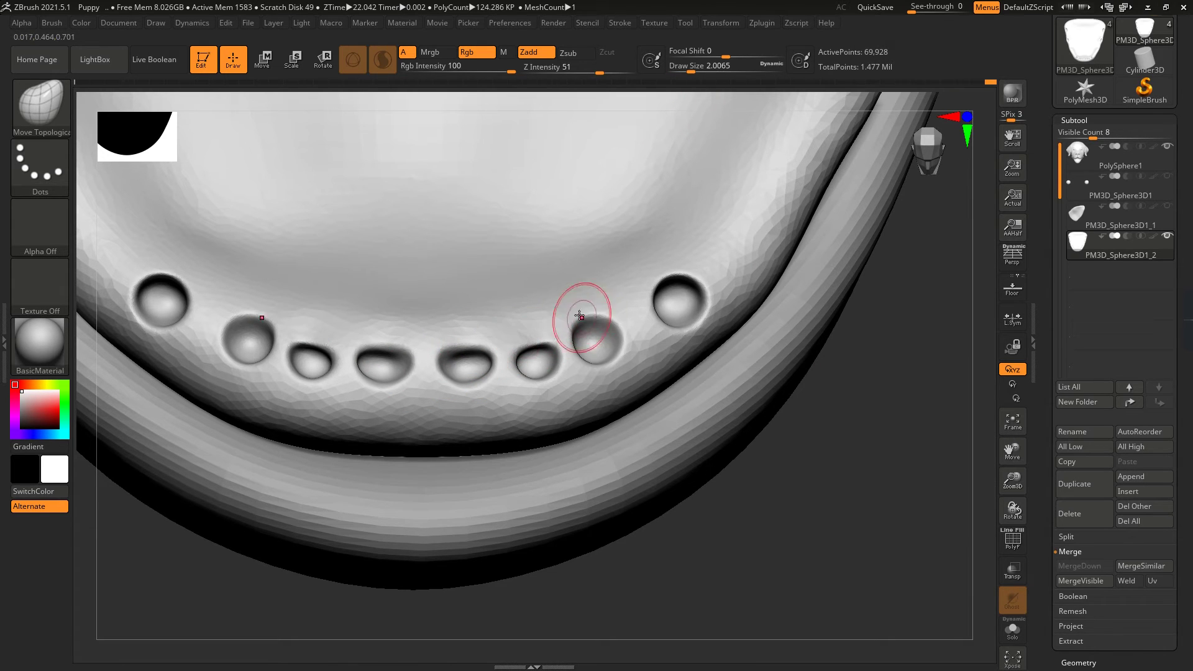
left_click_drag(580, 321, 597, 319)
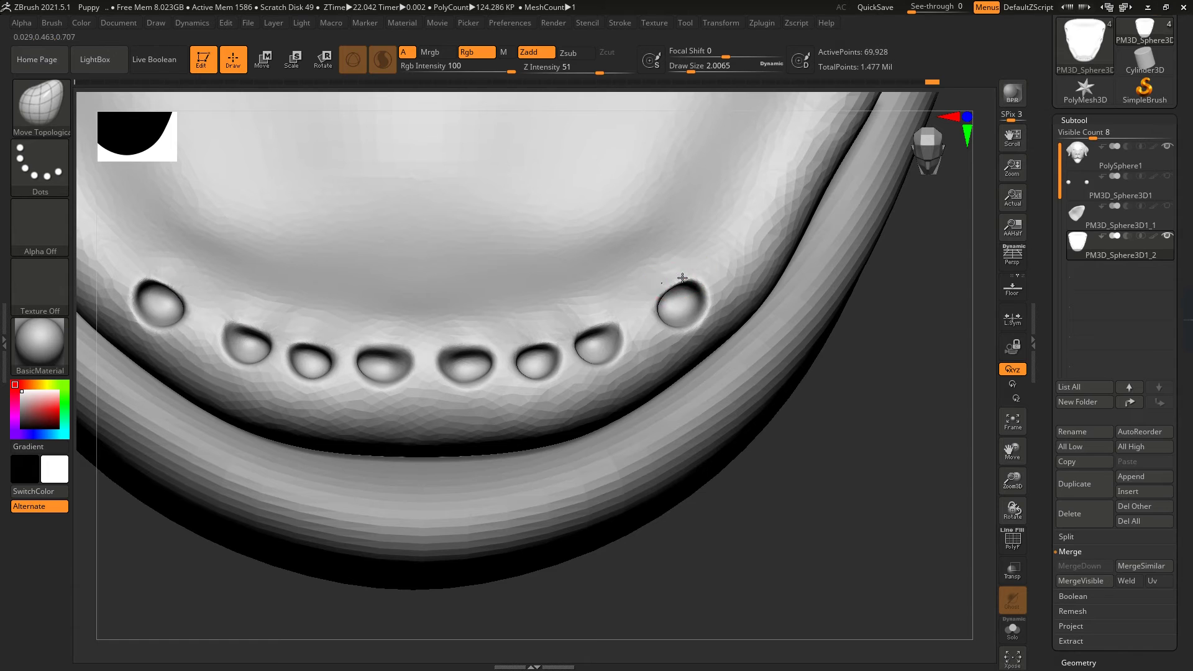
mouse_move(808, 528)
left_mouse_down("alt")
mouse_move(841, 543)
mouse_move(894, 445)
mouse_move(781, 469)
left_mouse_up("alt")
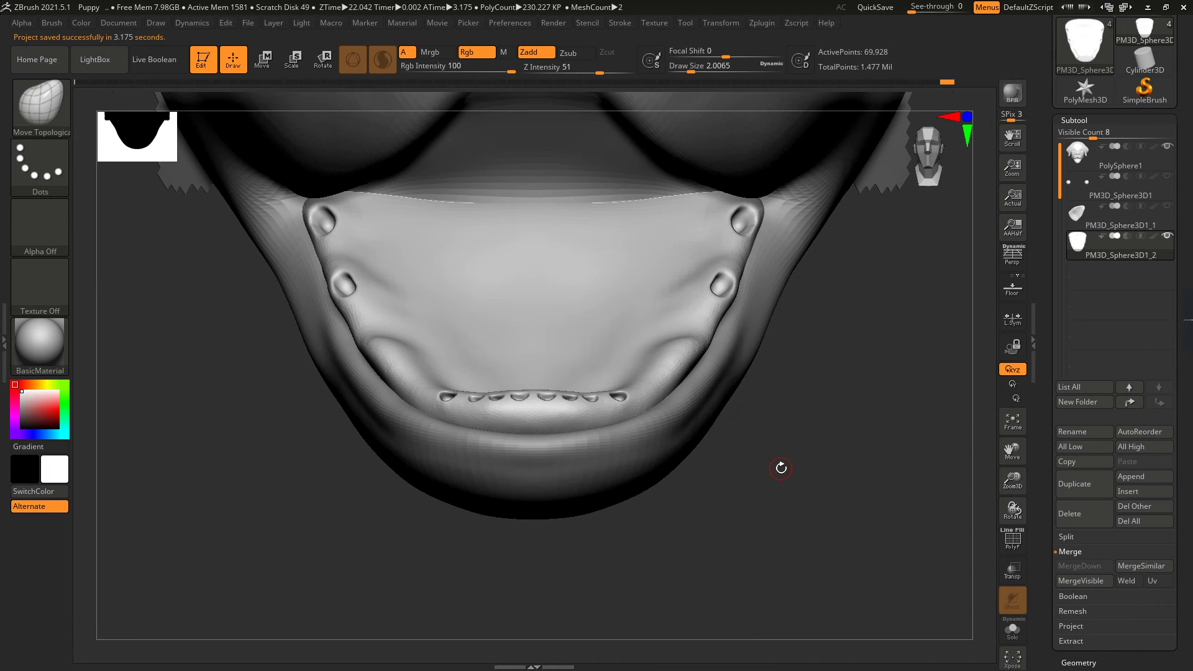
Step: Append a sphere subtool and scale it down toward tooth size with the gizmo
left_click_drag(830, 387, 987, 358)
left_click(1144, 476)
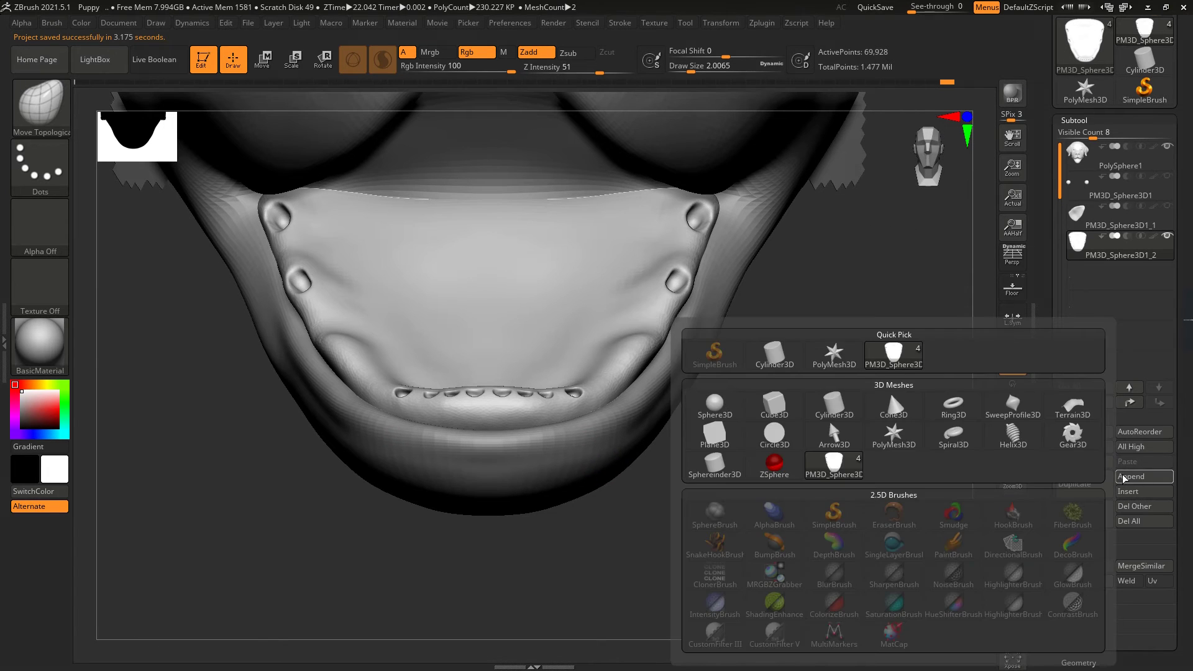
left_click(888, 390)
left_click_drag(769, 399, 482, 384)
key("r")
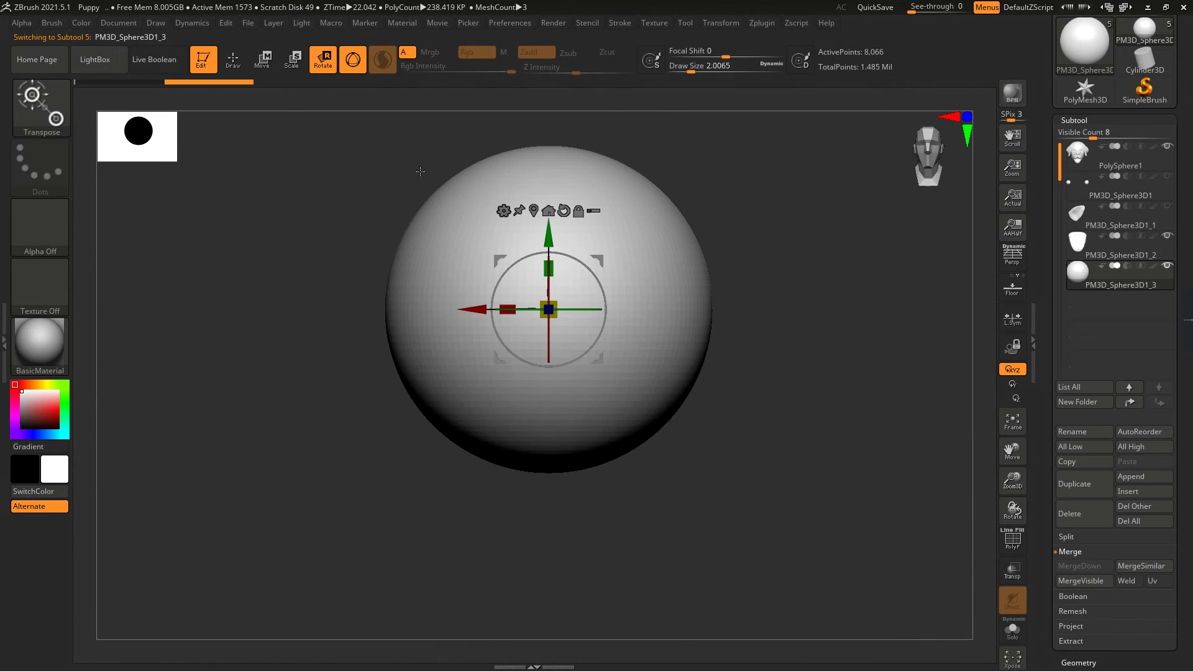
left_click_drag(549, 306, 547, 307)
mouse_move(696, 372)
right_mouse_down("ctrl")
mouse_move(714, 331)
mouse_move(770, 348)
mouse_move(771, 323)
mouse_move(764, 372)
right_mouse_up("ctrl")
left_click_drag(405, 312, 379, 323)
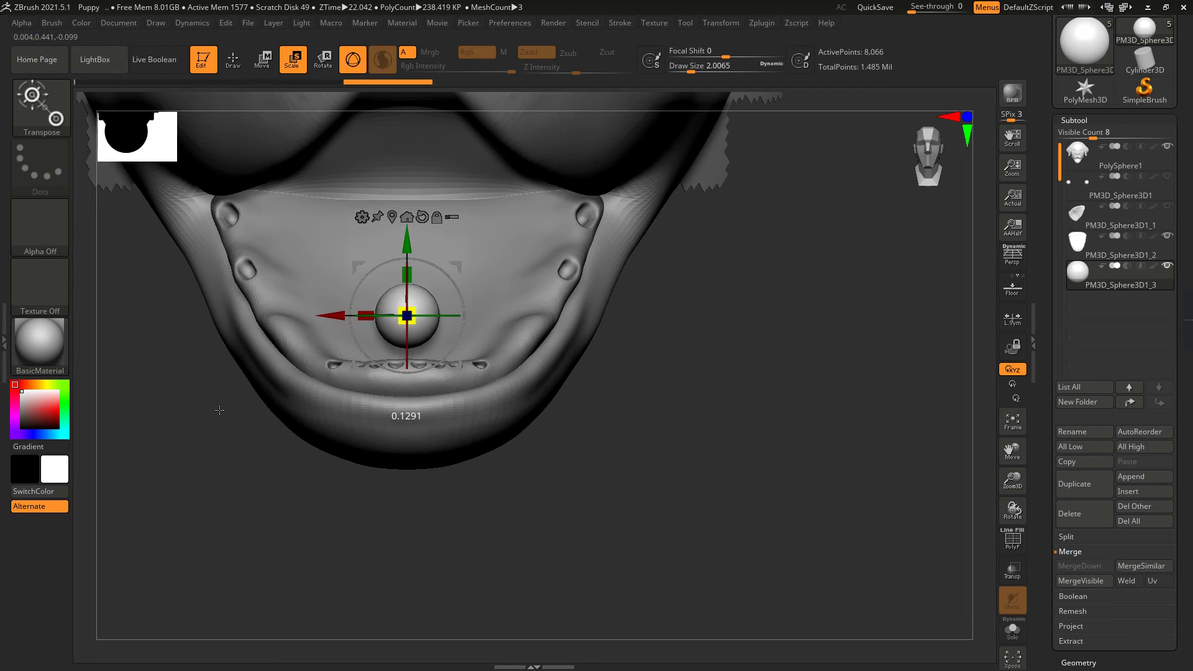
mouse_move(688, 410)
right_mouse_down("alt")
mouse_move(722, 367)
mouse_move(739, 395)
mouse_move(739, 335)
right_mouse_up("alt")
Step: Position the sphere above a jaw socket and shape its lower edge into an egg-shaped tooth
left_click_drag(500, 205, 503, 288)
right_click_drag(659, 456, 659, 348, "ctrl")
left_click_drag(662, 351, 591, 352)
right_click_drag(591, 351, 621, 329)
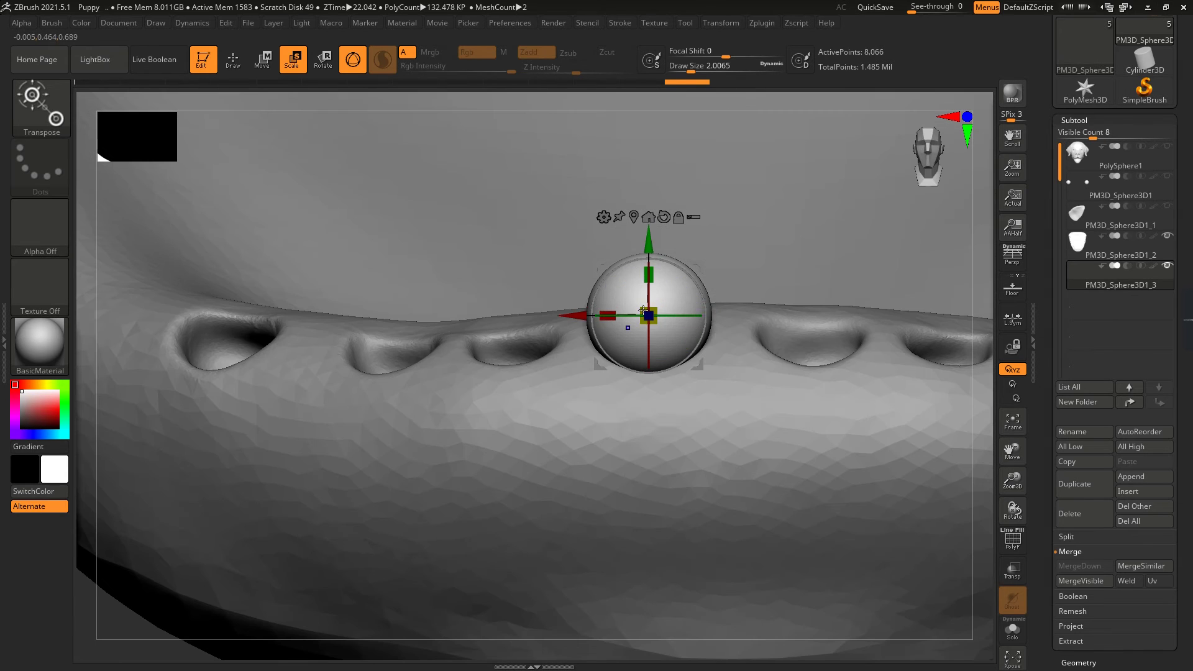
left_click_drag(649, 316, 644, 315)
key("q")
left_click_drag(689, 72, 695, 73)
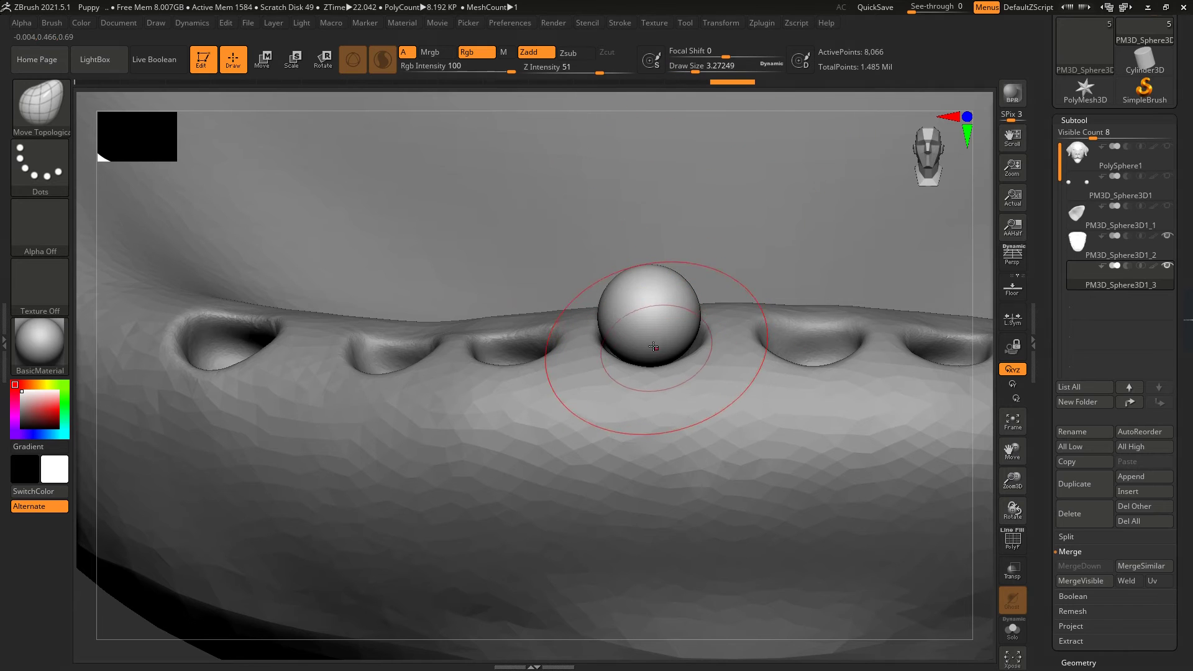
left_click_drag(659, 351, 659, 360)
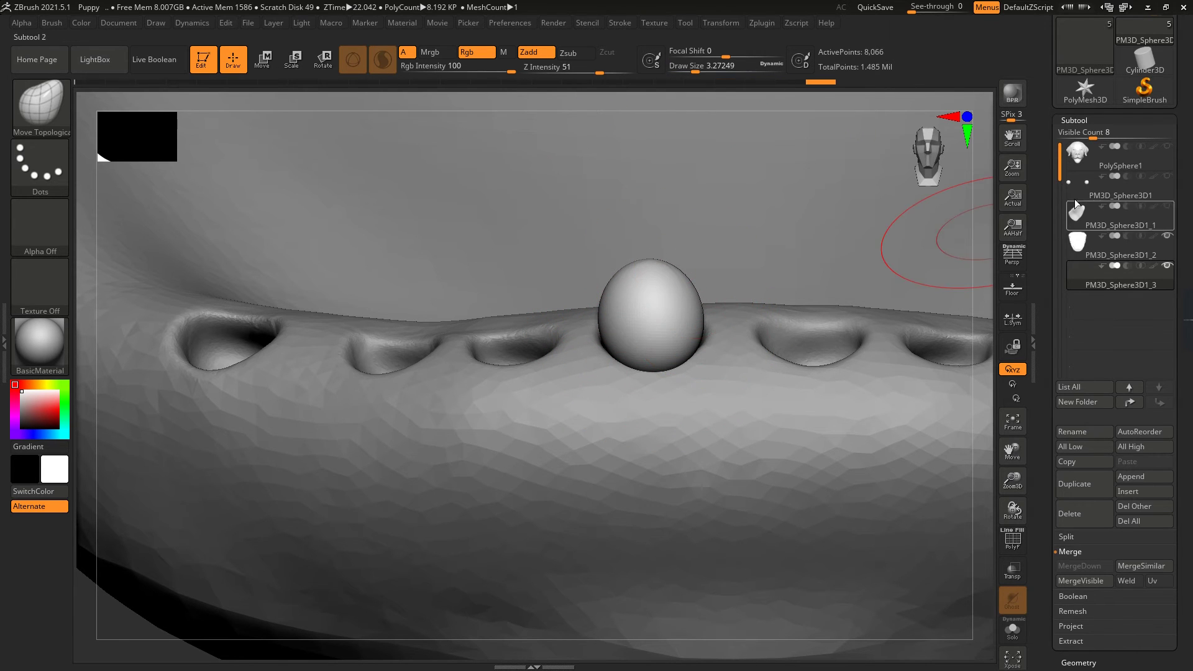
Step: Expand the DynaMesh options in the Geometry palette
left_click(1074, 122)
left_click(1078, 136)
left_click(1078, 343)
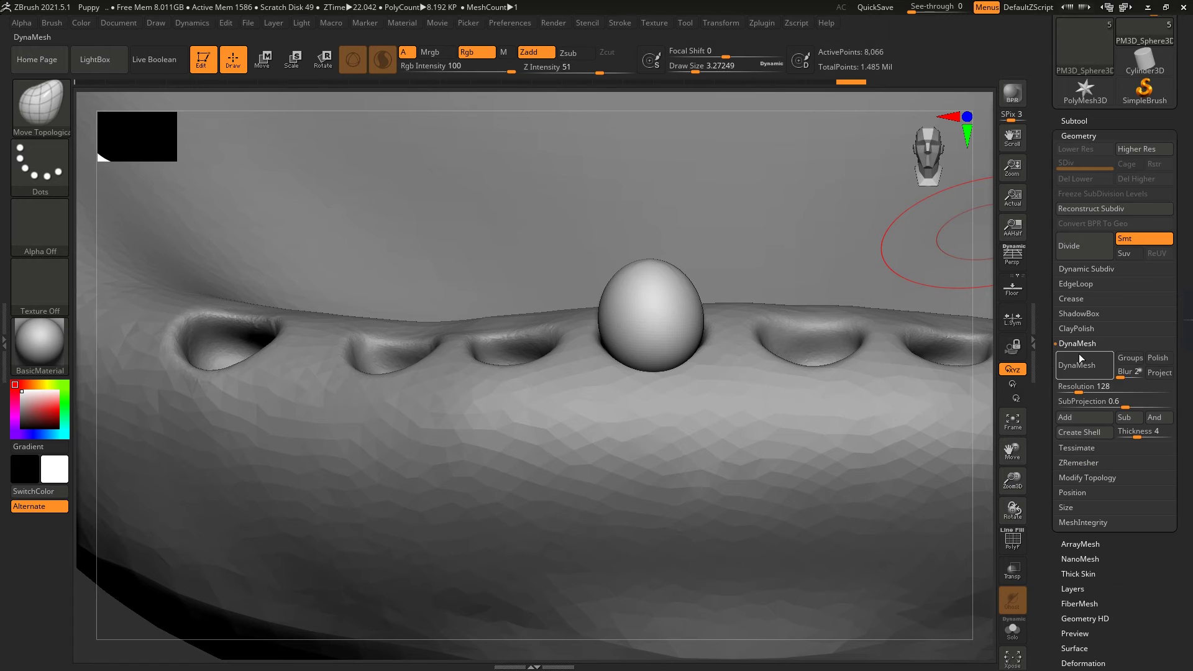
left_click(1082, 355)
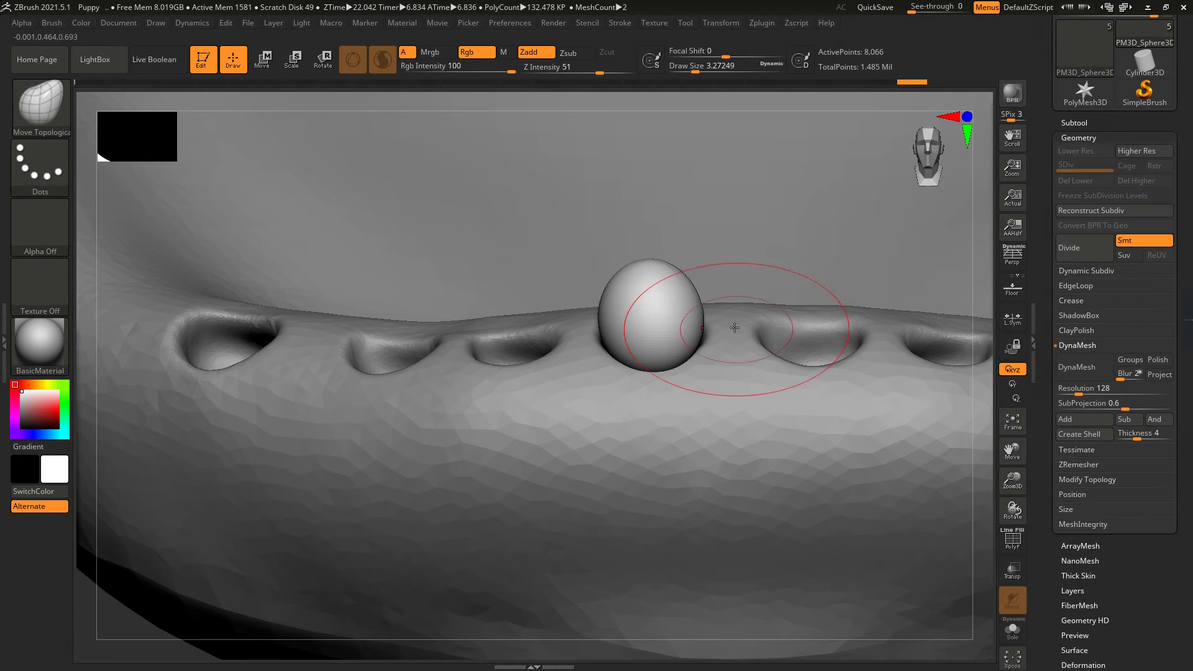
Step: Pull the egg on the jaw rim taller and more pointed with the Move brush
right_click_drag(674, 267, 545, 333)
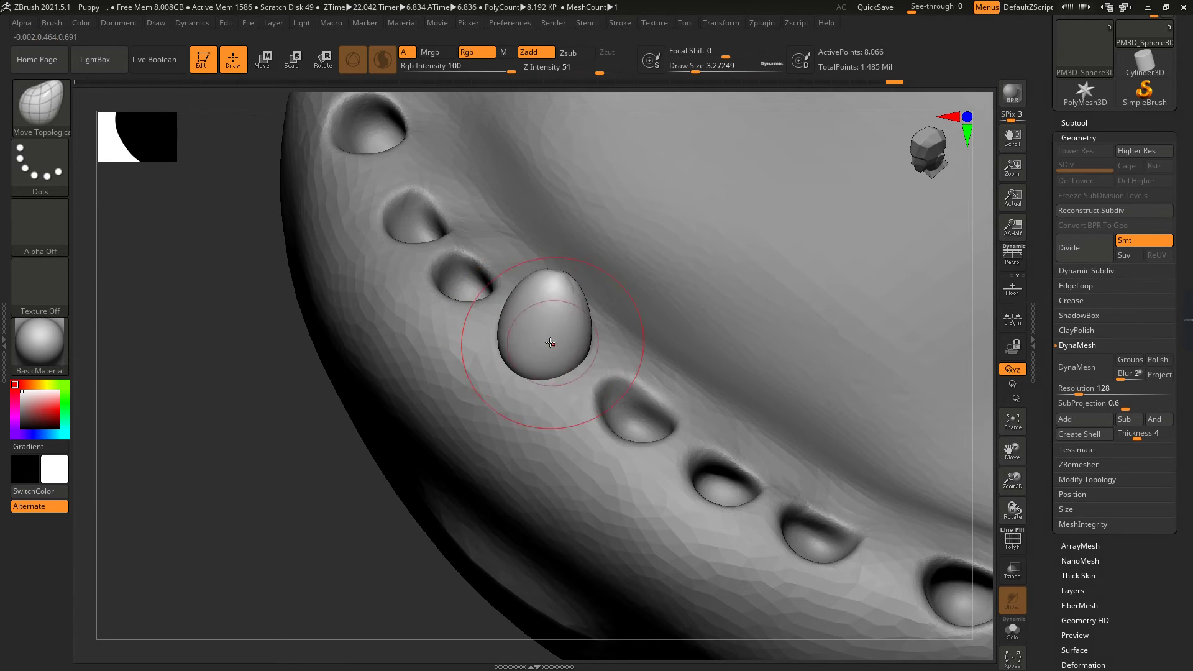
right_click_drag(346, 399, 524, 366)
left_click_drag(524, 366, 500, 300)
mouse_move(517, 290)
right_mouse_down("ctrl")
mouse_move(657, 391)
mouse_move(830, 373)
mouse_move(885, 391)
right_mouse_up("ctrl")
Step: Lower Draw Size to about 2.46, inspect the egg from several angles and select its subtool
left_click_drag(693, 72, 688, 72)
mouse_move(508, 236)
right_mouse_down("ctrl")
mouse_move(435, 335)
mouse_move(404, 435)
mouse_move(346, 520)
mouse_move(518, 283)
right_mouse_up("ctrl")
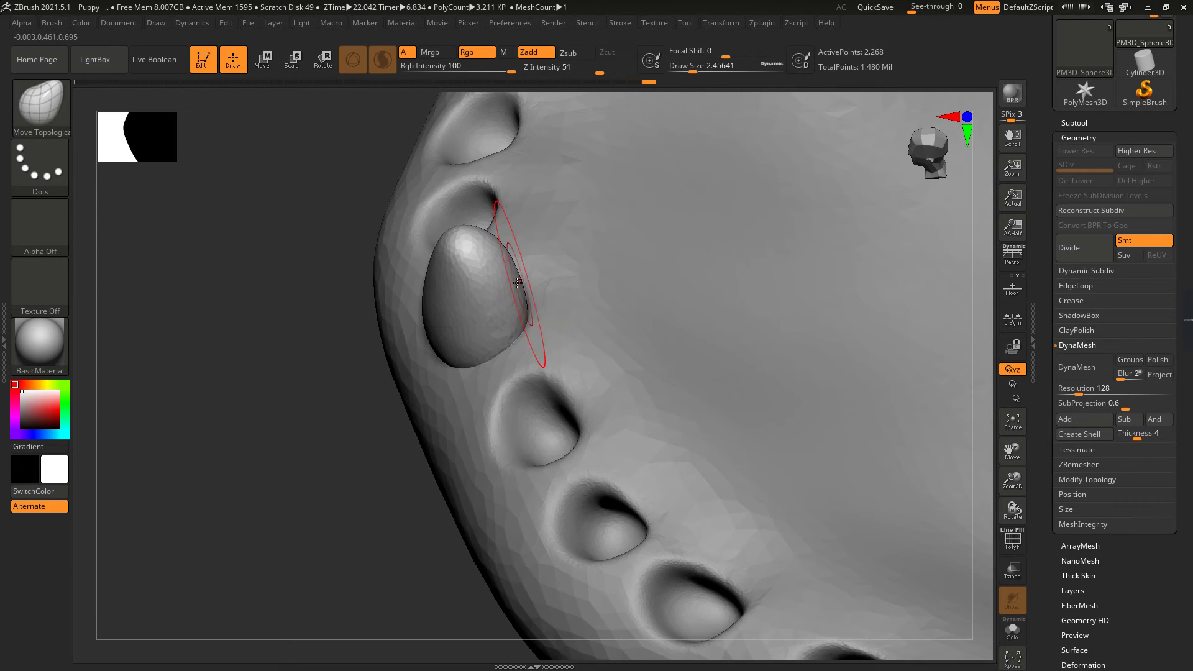
right_click_drag(334, 465, 516, 276)
right_click_drag(341, 435, 477, 351)
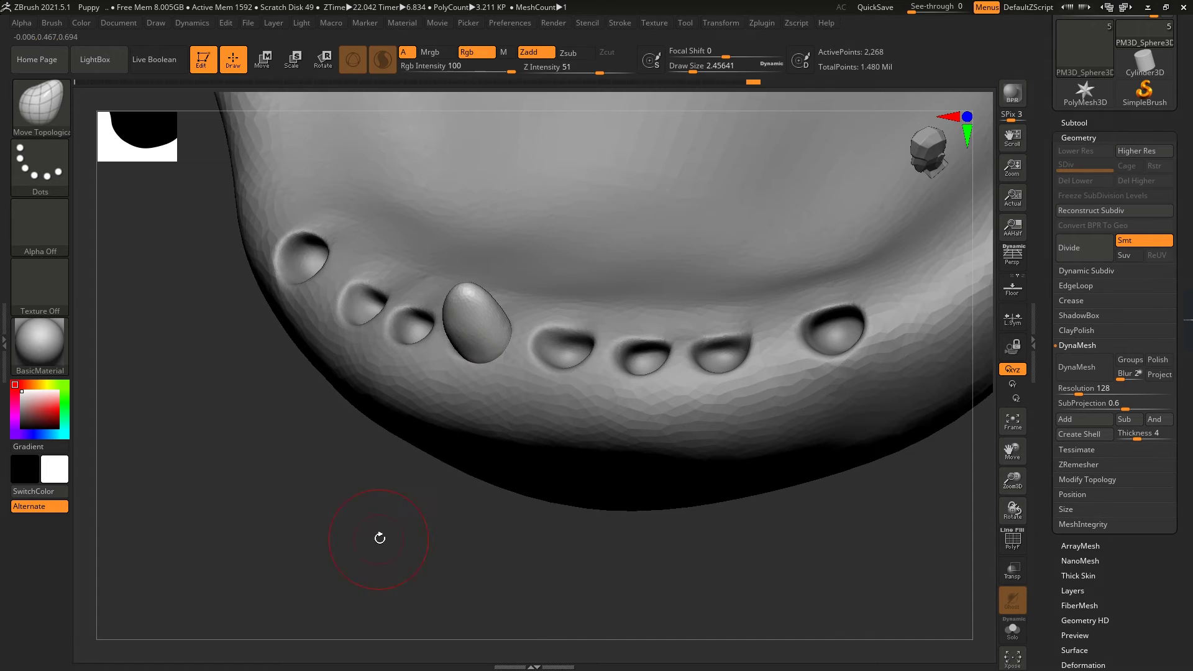
right_click_drag(380, 538, 442, 353, "shift")
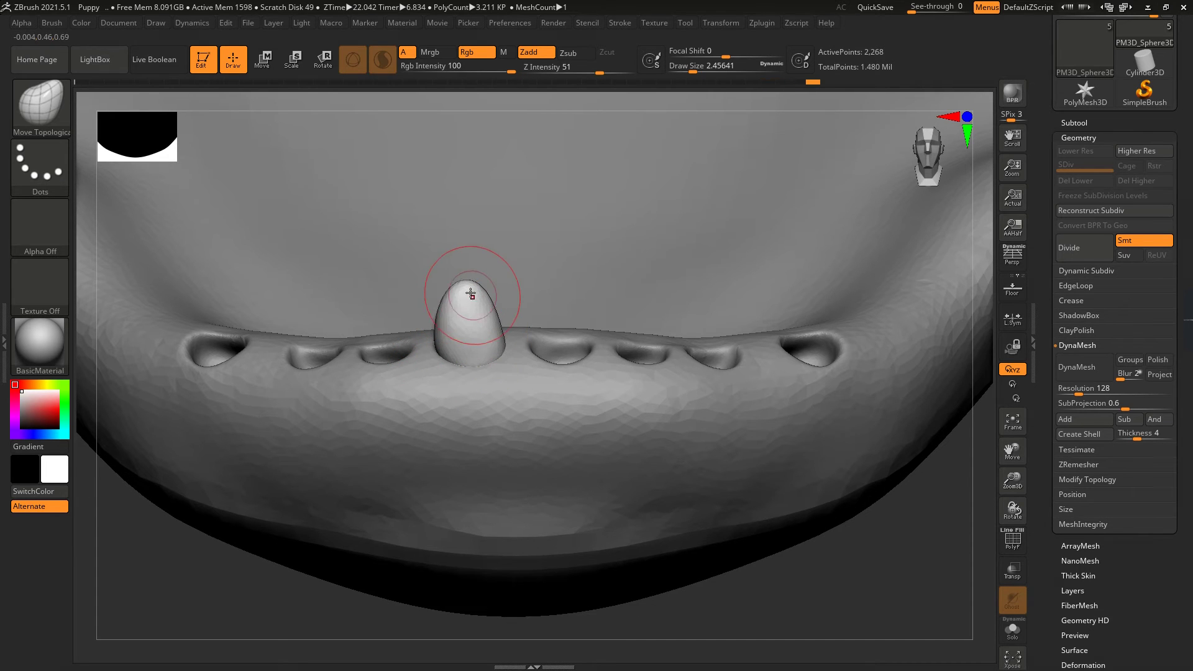
right_click_drag(467, 293, 620, 74)
left_click_drag(687, 70, 686, 71)
left_click(559, 341, "alt")
Step: Sculpt a dent into the egg with the Standard brush, then smooth it back out
key("b")
key("s")
key("t")
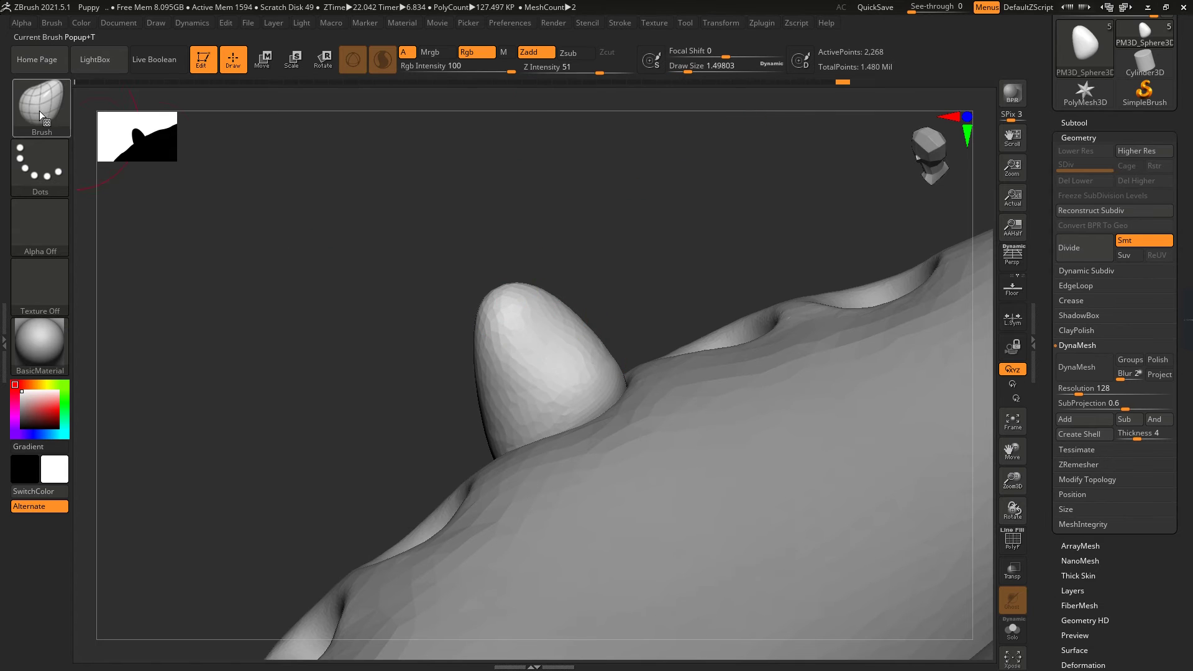
mouse_move(543, 372)
left_mouse_down("alt")
mouse_move(540, 341)
mouse_move(568, 372)
mouse_move(566, 326)
left_mouse_up("alt")
right_click_drag(608, 380, 546, 411)
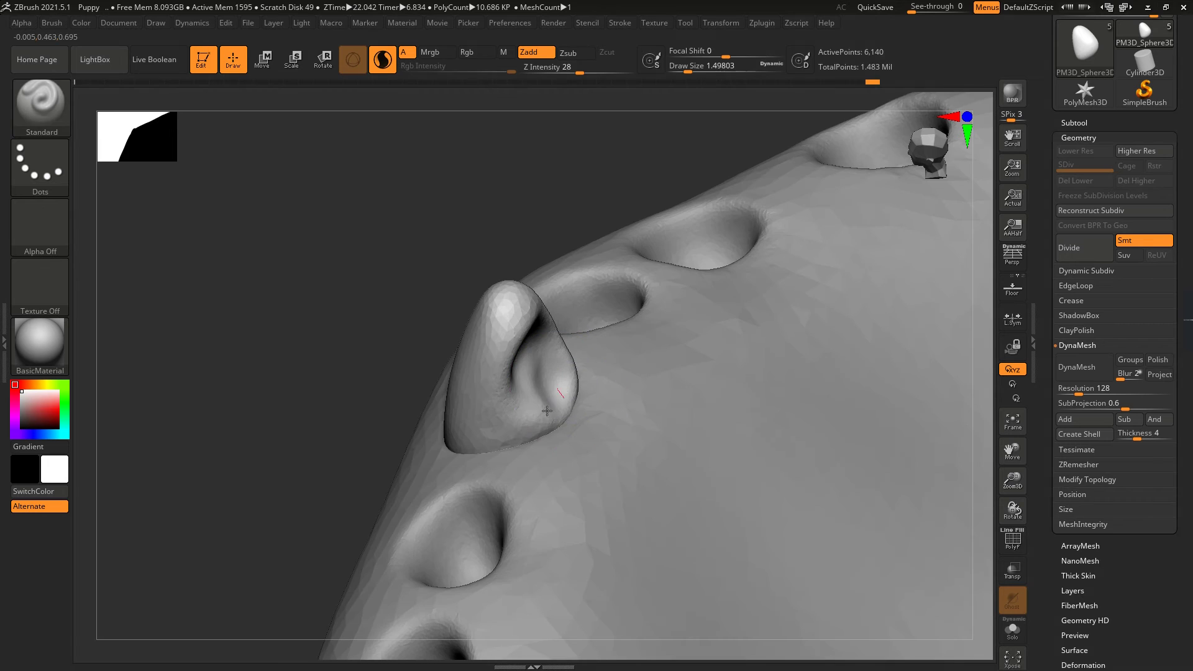
mouse_move(344, 354)
right_mouse_down()
mouse_move(586, 248)
mouse_move(519, 381)
right_mouse_up()
left_click_drag(519, 381, 460, 410, "alt")
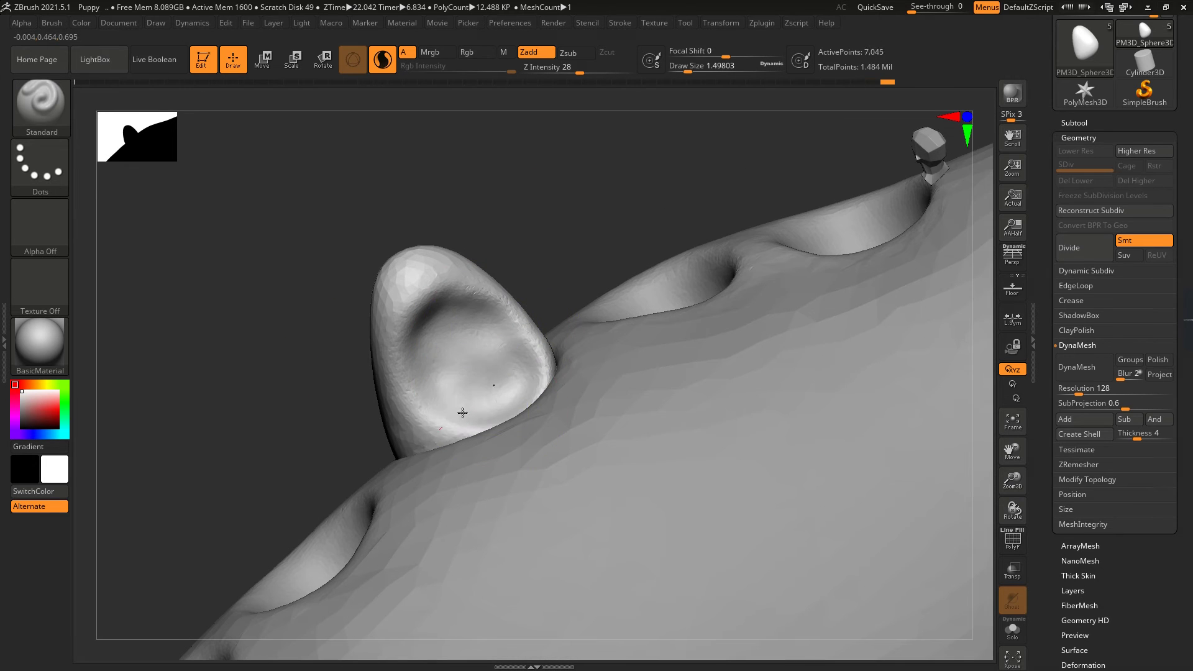
right_click_drag(460, 410, 523, 389)
right_click_drag(461, 434, 569, 387)
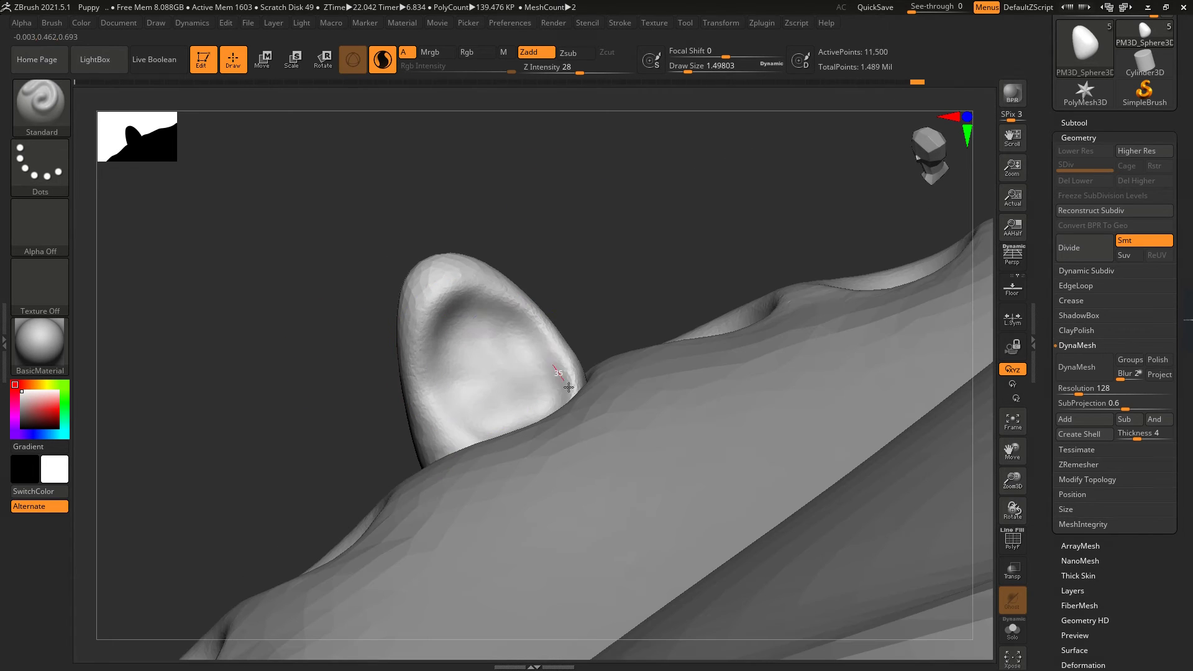
mouse_move(464, 380)
left_mouse_down("shift")
mouse_move(493, 341)
mouse_move(453, 413)
mouse_move(447, 391)
mouse_move(526, 335)
left_mouse_up("shift")
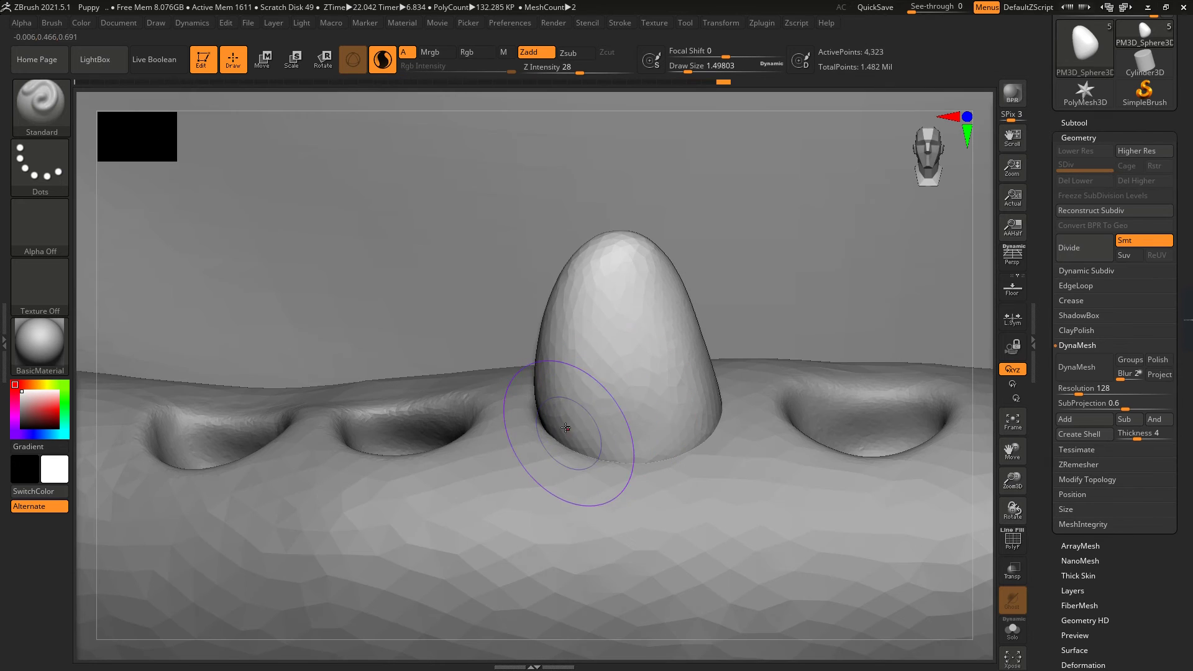
Step: With the Move brush at Draw Size about 2.14, press the egg down into a short rounded stub
key("b")
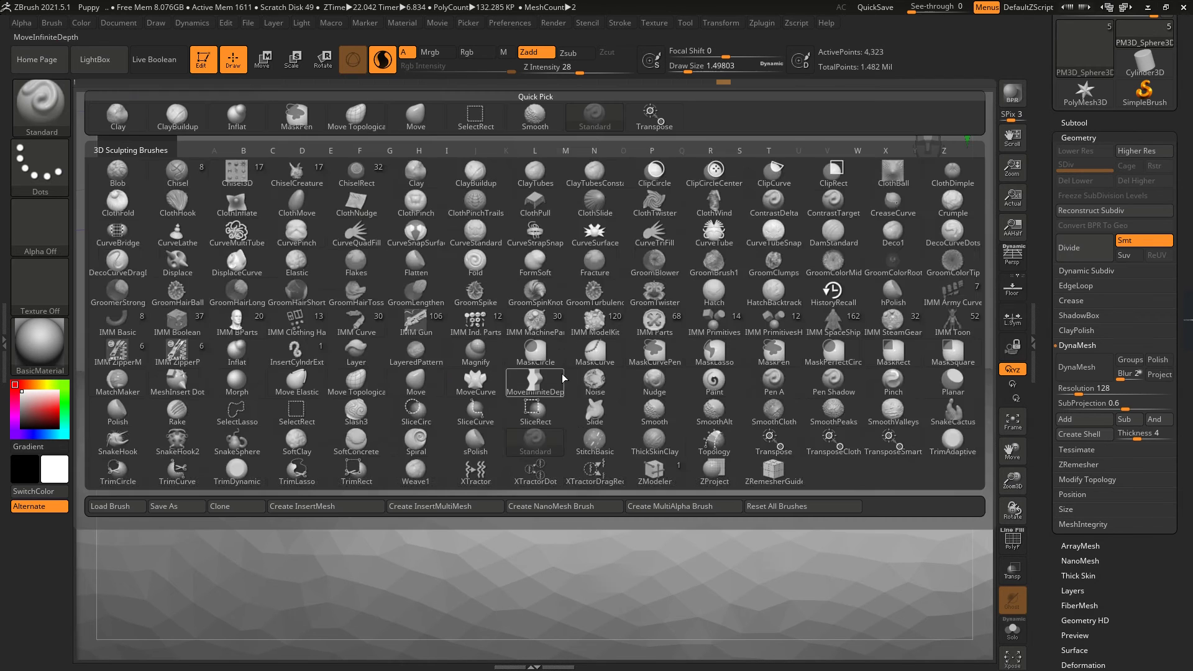
key("m")
key("v")
right_click_drag(713, 404, 551, 400)
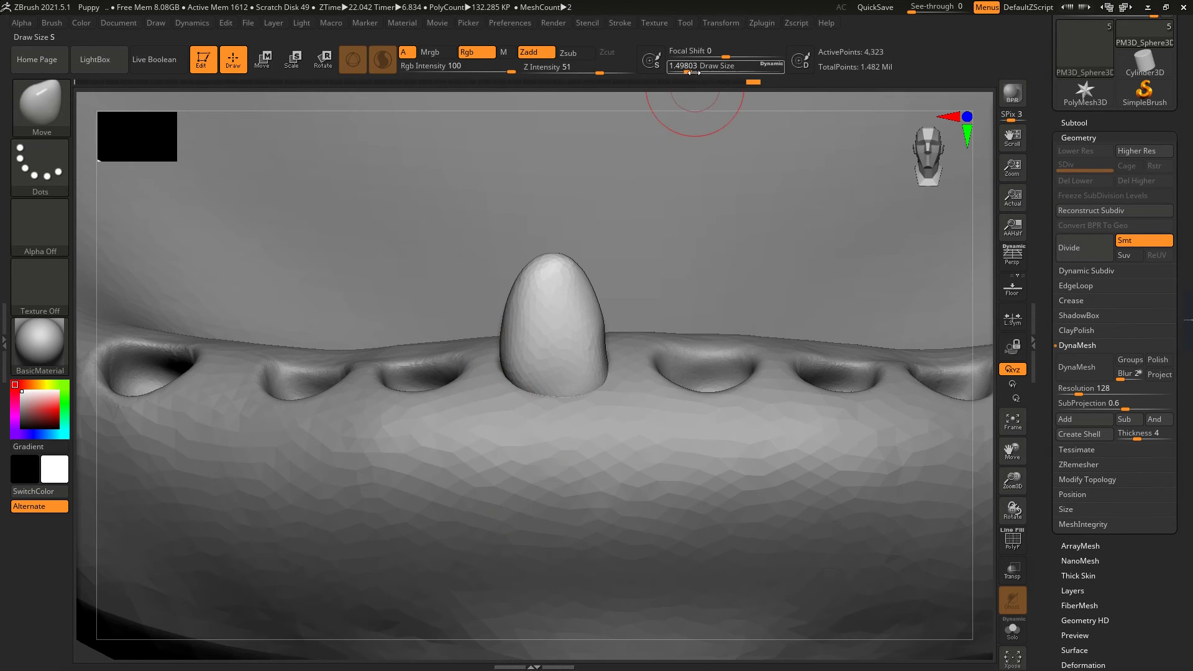
left_click_drag(686, 73, 692, 72)
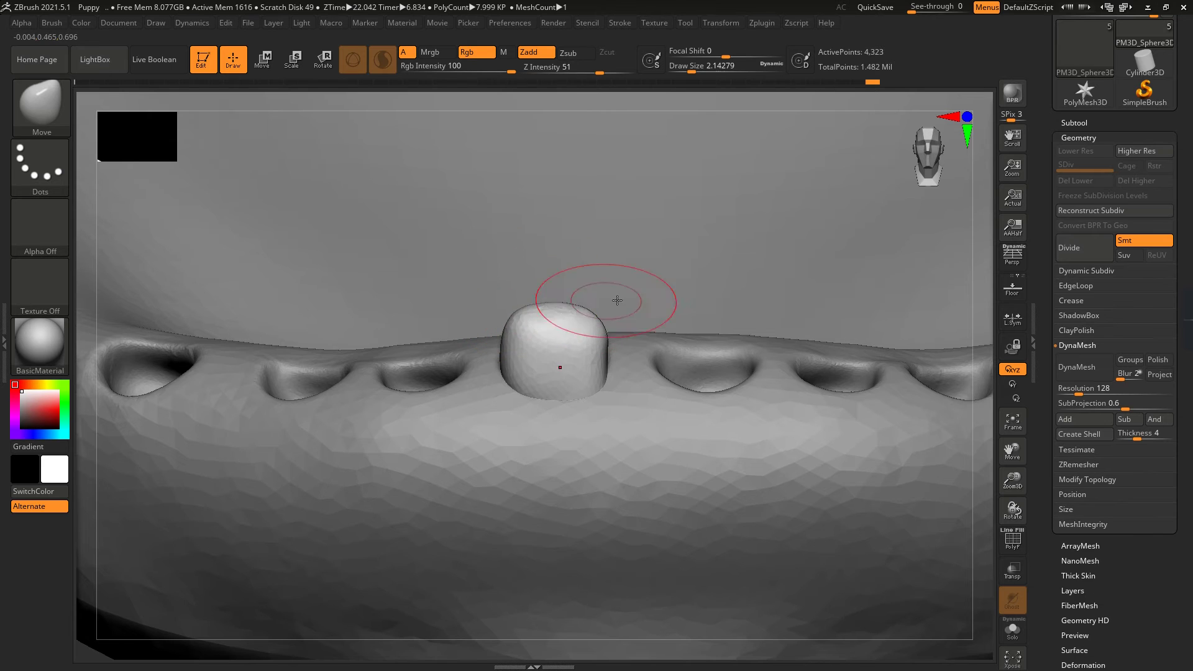
right_click_drag(616, 300, 533, 374)
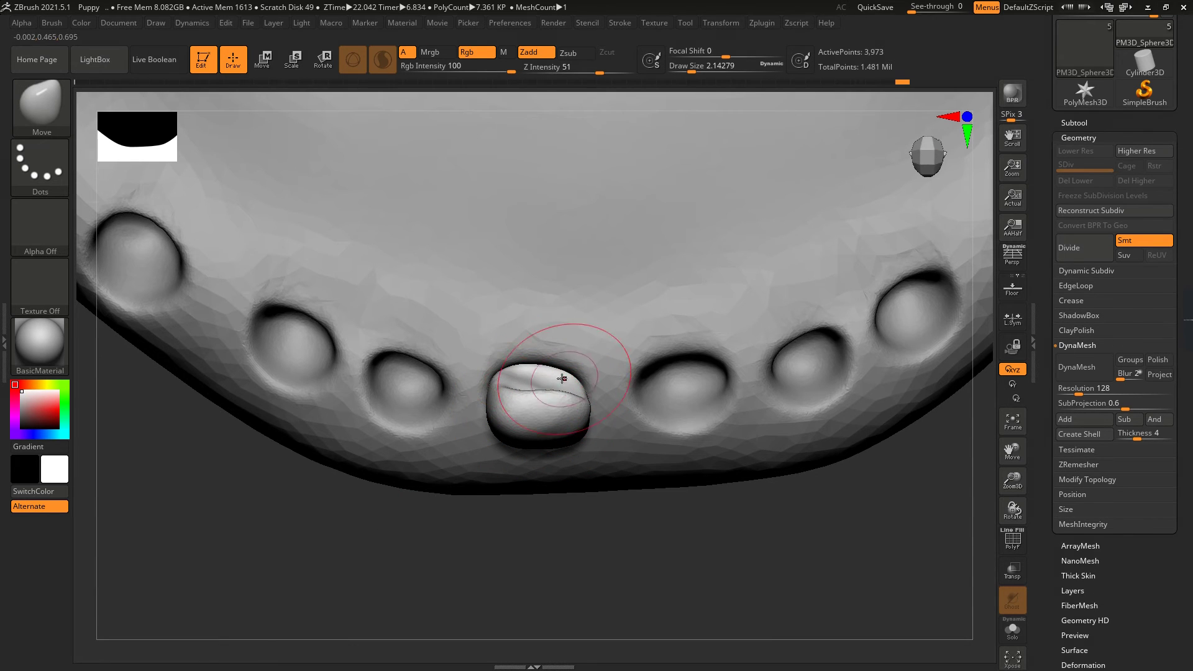
left_click_drag(519, 399, 525, 405)
right_click_drag(525, 405, 901, 373)
Step: Unhide PolySphere1 and zoom in on the central tooth on the lower jaw
left_click(1073, 122)
left_click(1165, 150)
key("f")
right_click_drag(622, 348, 932, 426)
right_click_drag(515, 326, 522, 301, "alt")
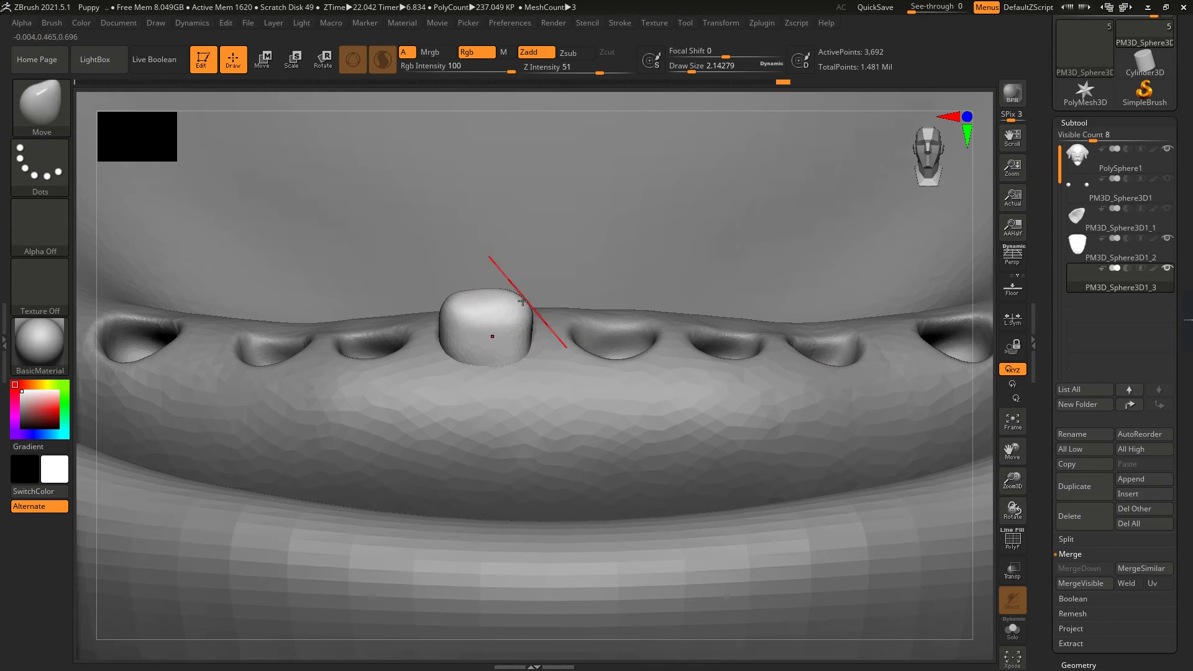
right_click_drag(500, 348, 361, 264, "alt")
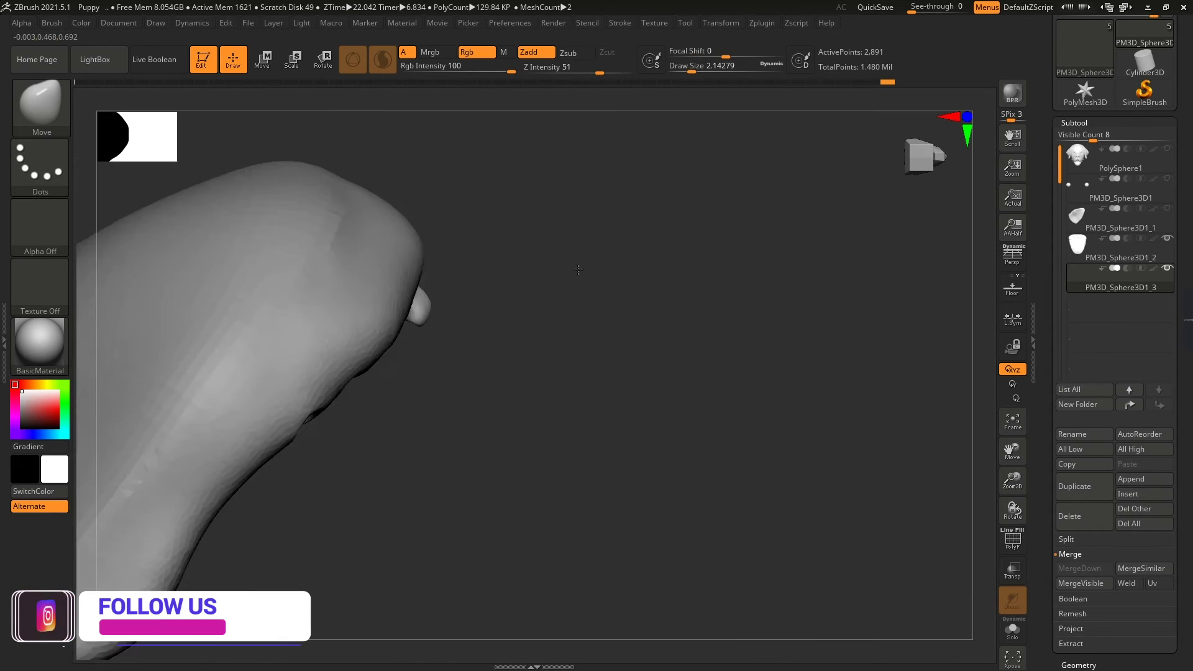
mouse_move(577, 270)
left_mouse_down()
mouse_move(583, 125)
mouse_move(583, 272)
mouse_move(557, 276)
mouse_move(498, 232)
mouse_move(710, 147)
left_mouse_up()
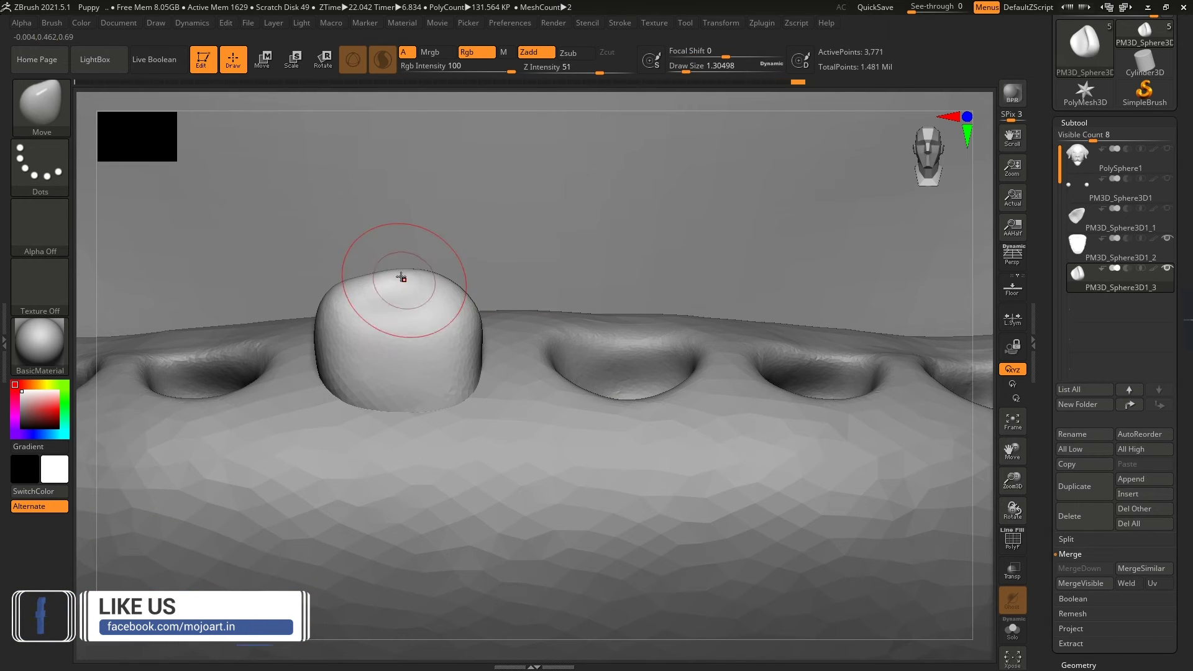
Step: Fill the notch on the tooth's left side and smooth its flanks into a pointed shape
left_click_drag(342, 297, 446, 307)
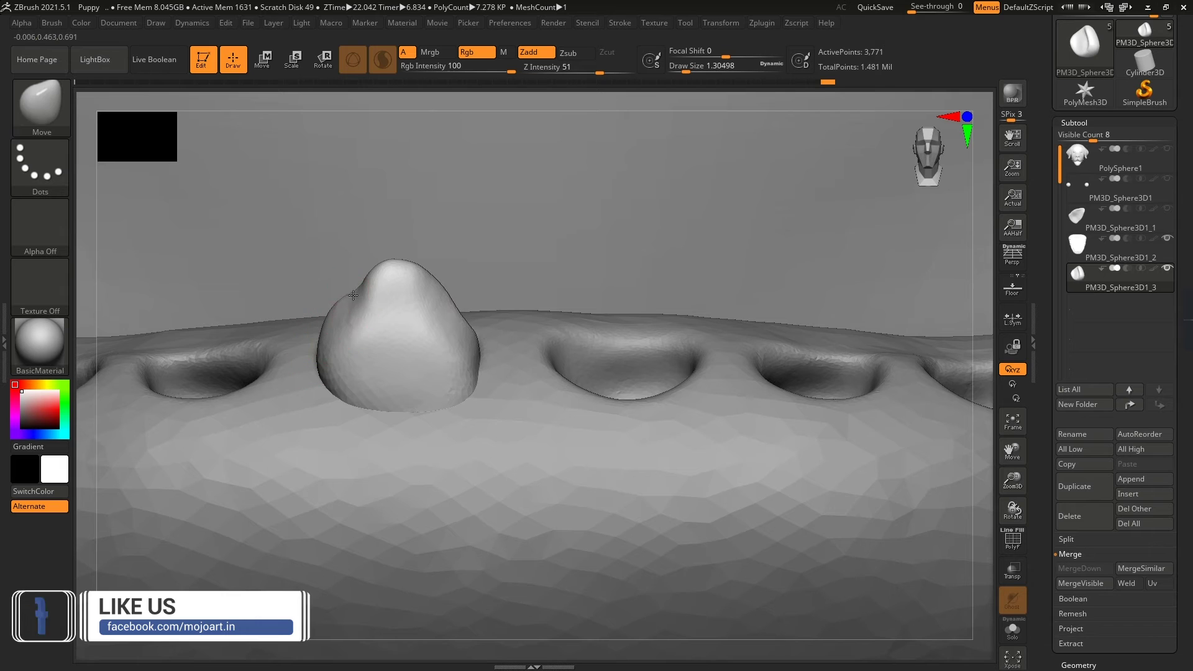
key("shift")
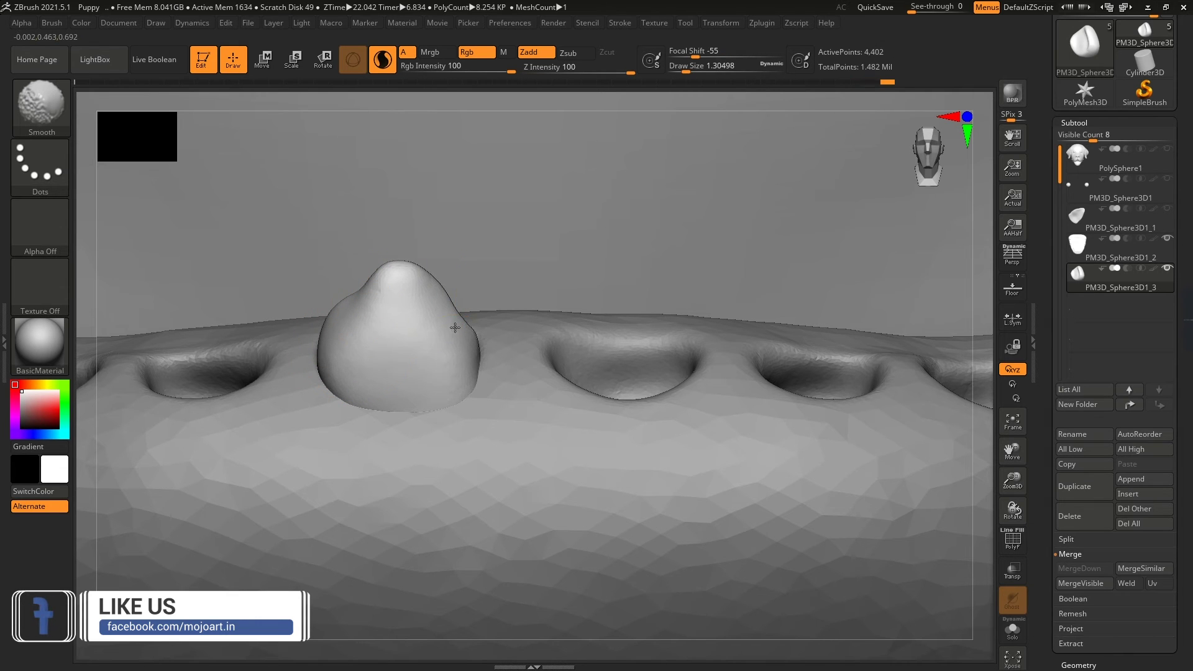
left_click_drag(474, 381, 467, 363)
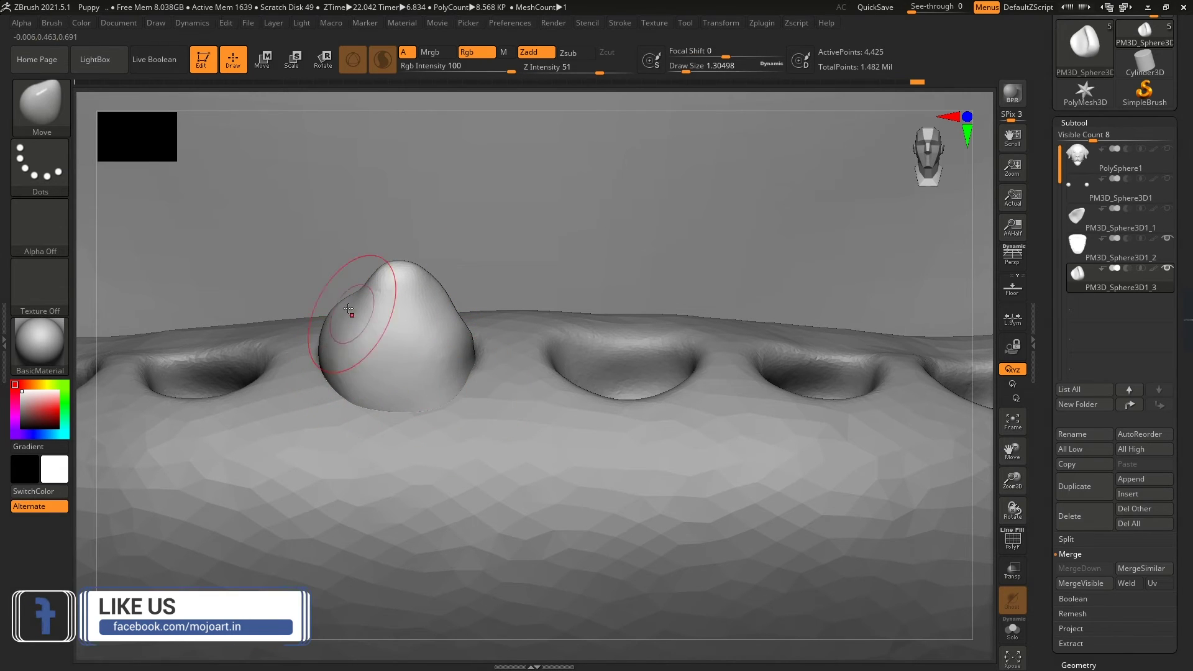
right_click_drag(348, 309, 380, 282, "ctrl")
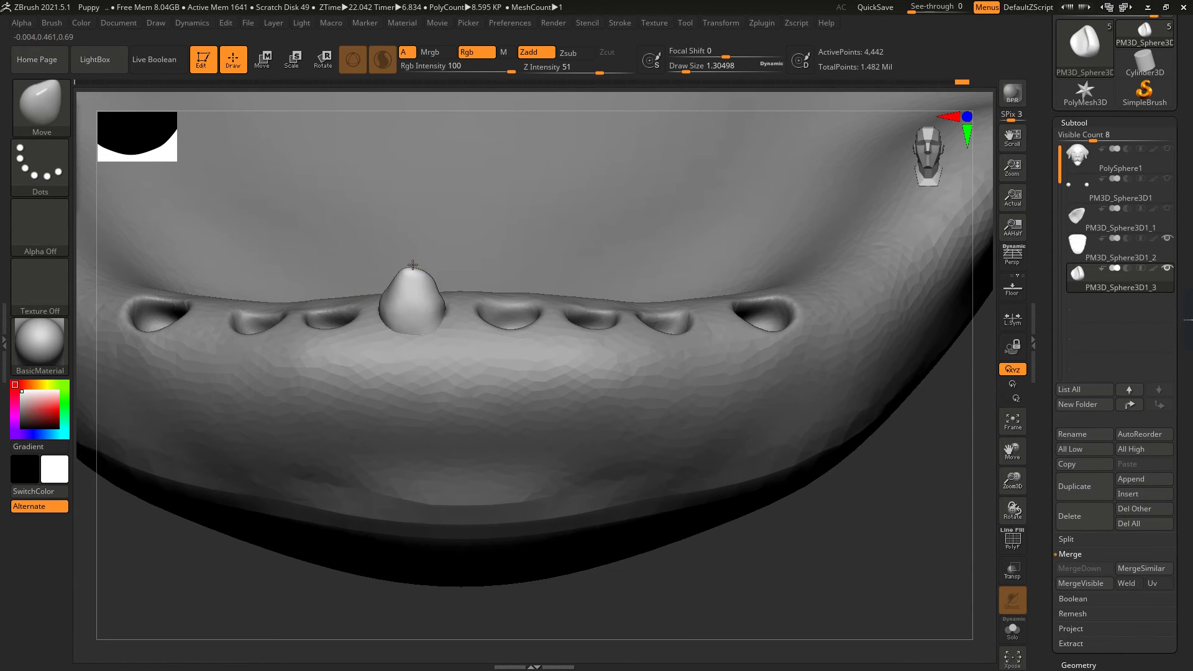
right_click_drag(447, 258, 359, 266, "ctrl")
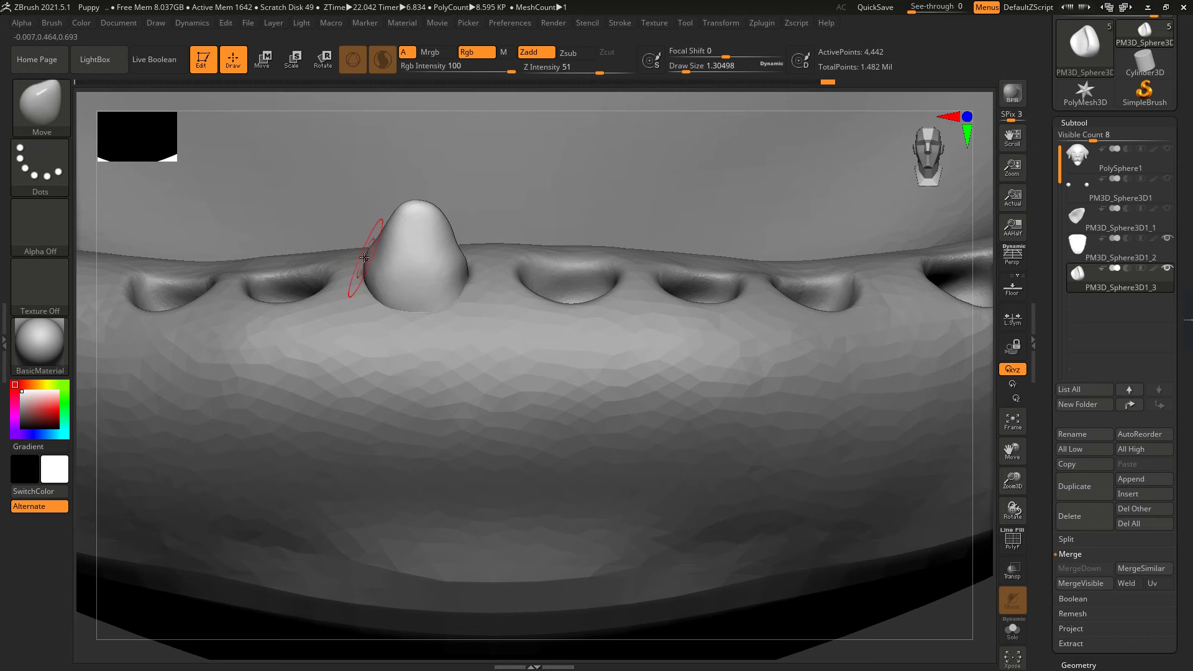
left_click_drag(364, 257, 393, 244)
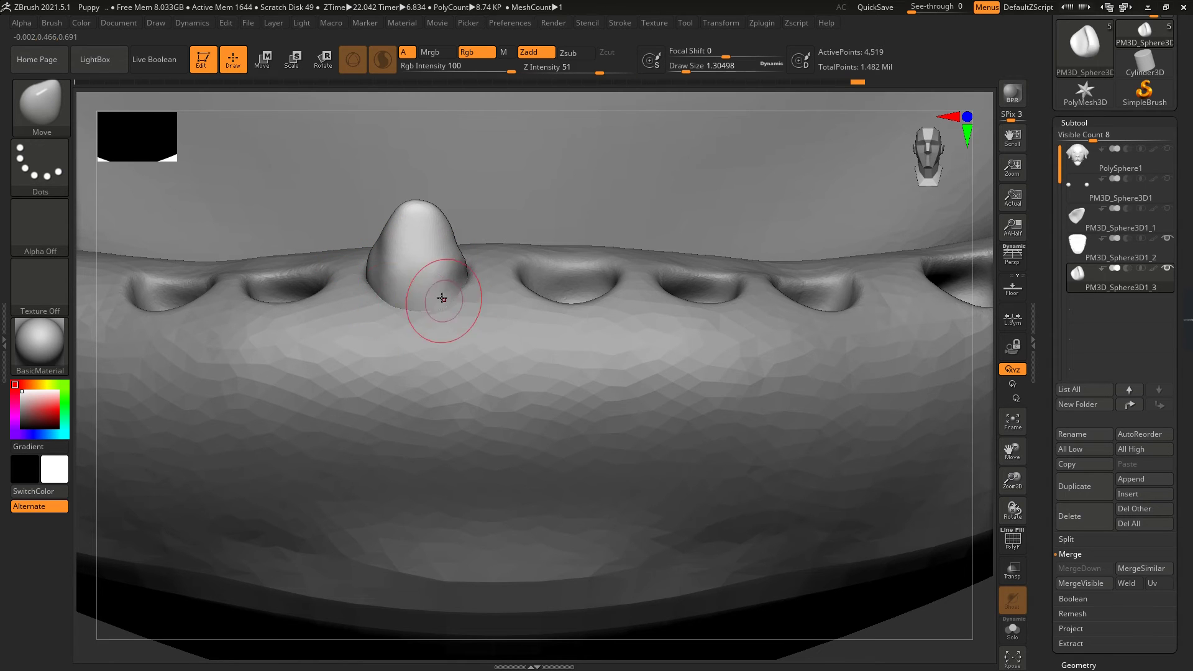
key("f")
right_click_drag(274, 296, 417, 406)
right_click_drag(319, 501, 125, 137)
key("w")
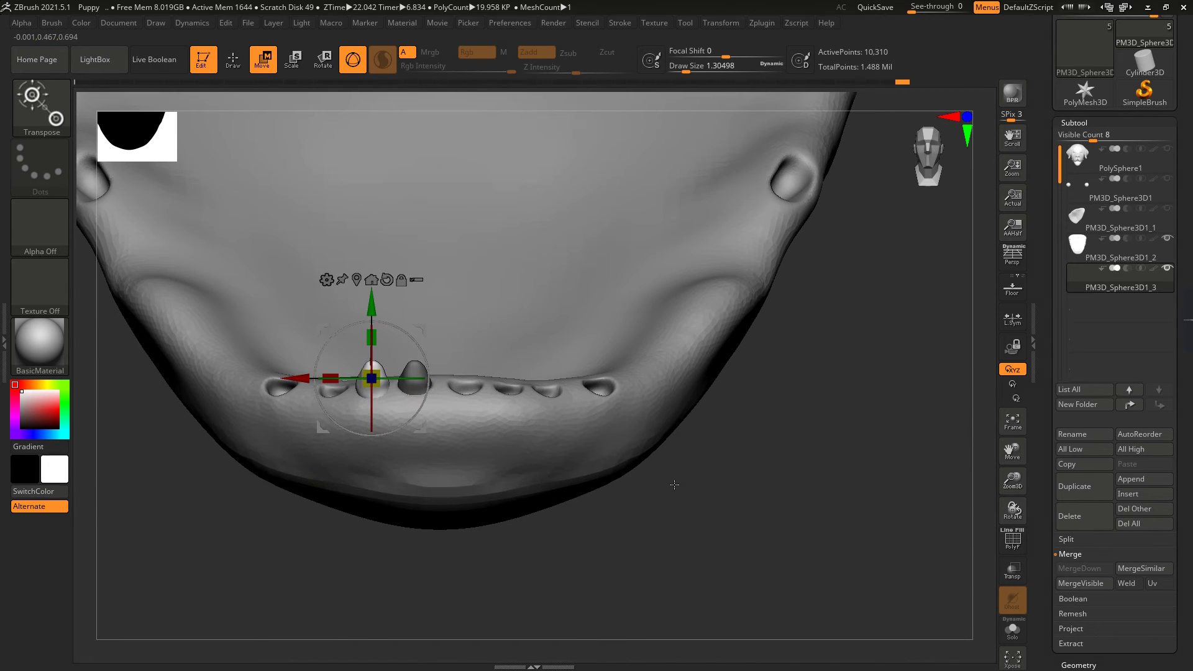
right_click_drag(674, 484, 405, 305)
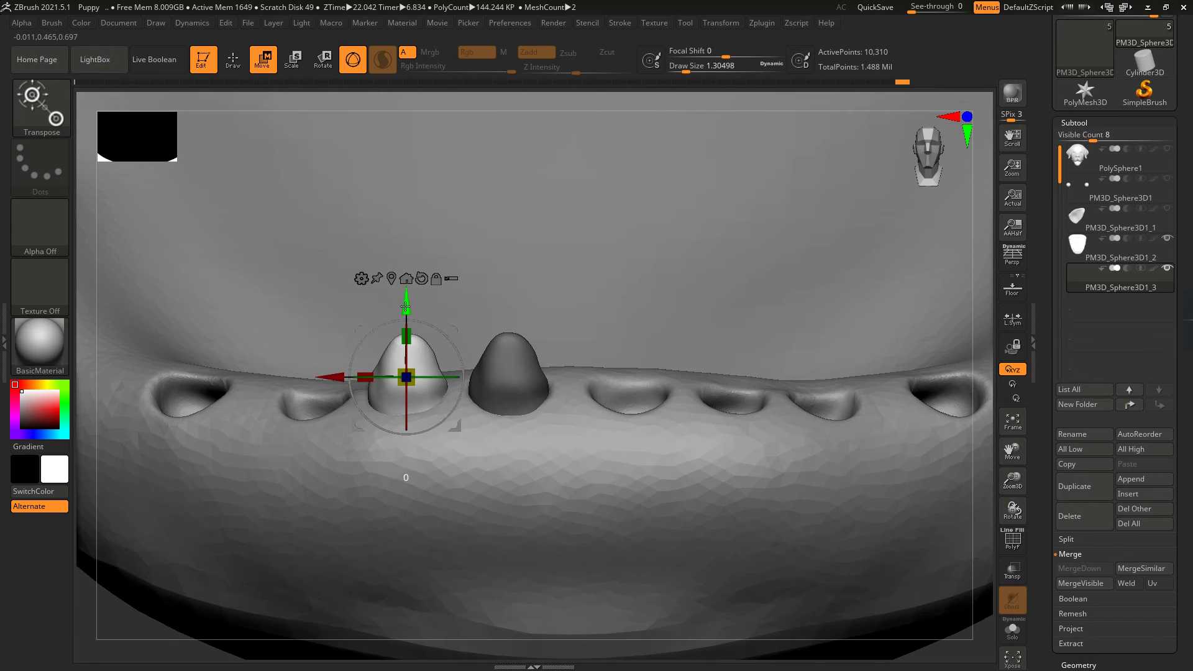
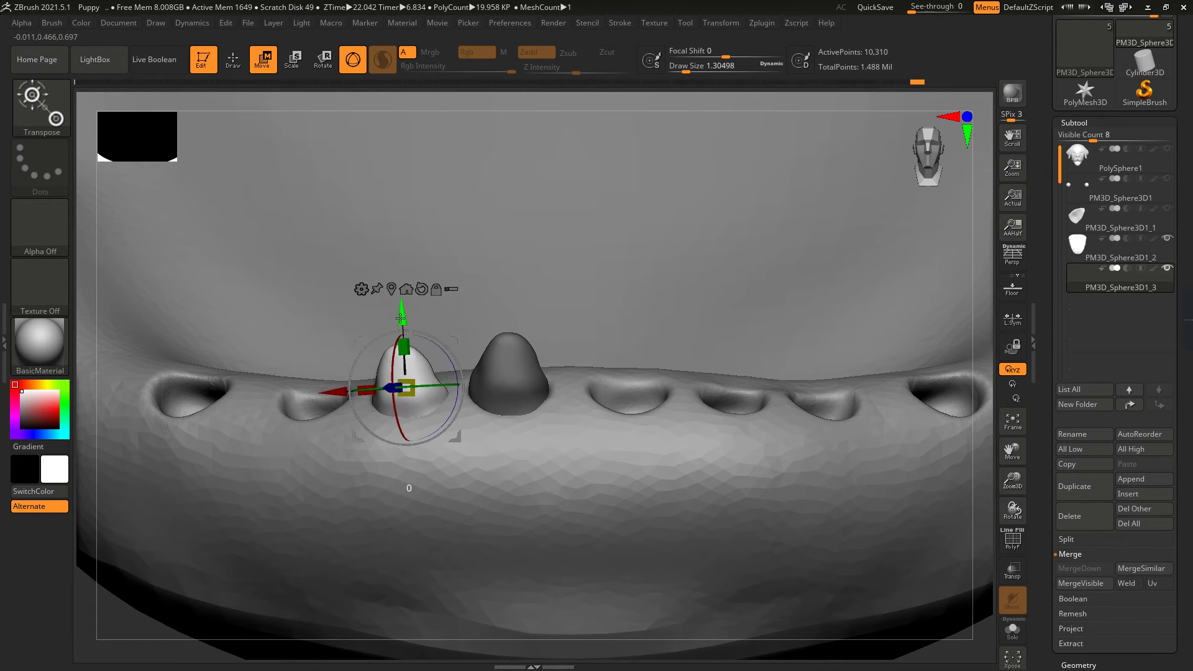
Step: Stand the copied lower tooth upright and set its depth in the jaw
right_click_drag(339, 377, 396, 453)
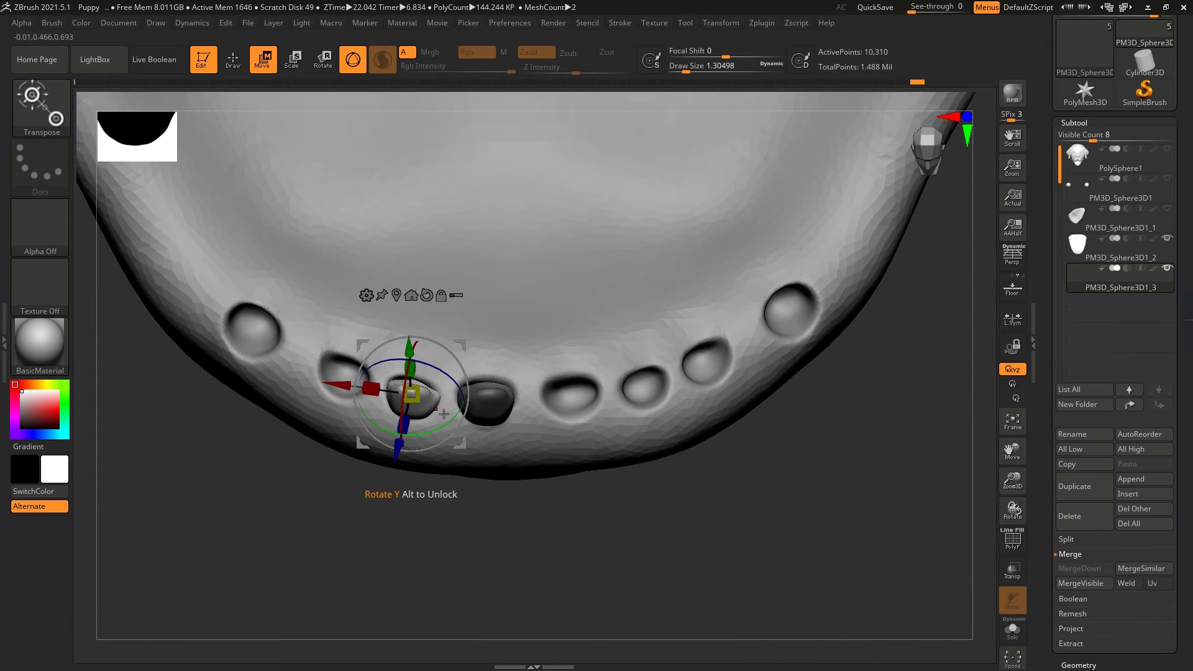
right_click_drag(336, 377, 379, 367, "shift")
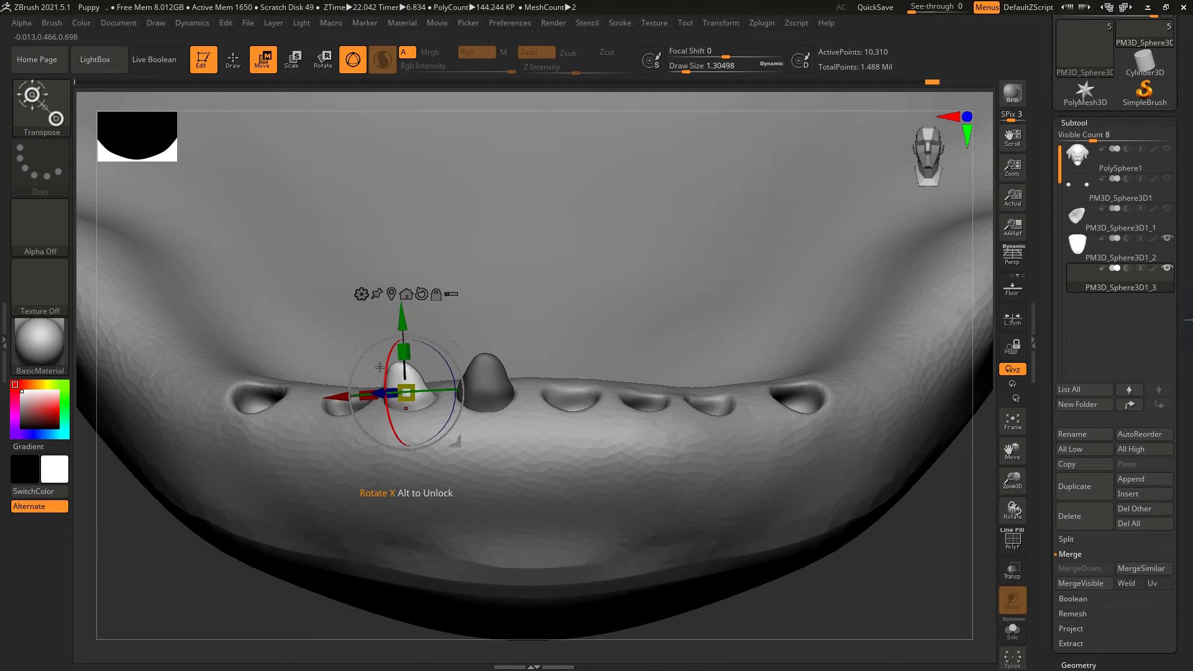
right_click_drag(409, 327, 374, 470)
right_click_drag(343, 370, 373, 435)
Step: Sculpt the second front tooth's surface into shape with the Move brush
key("q")
right_click_drag(194, 463, 523, 274)
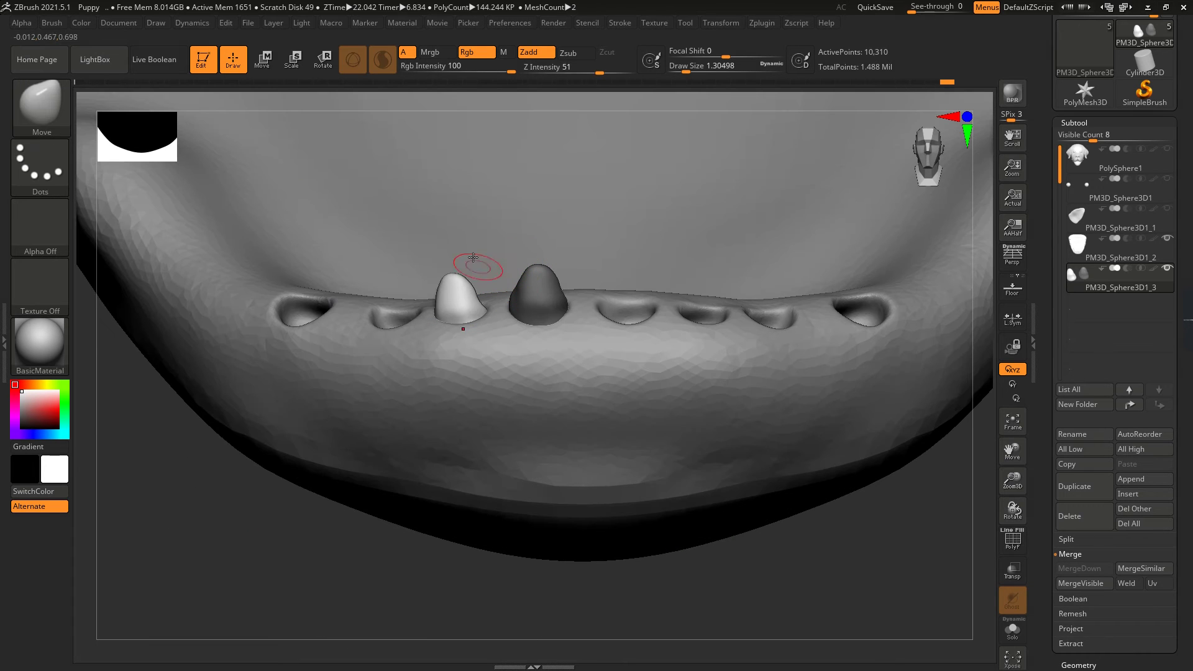
left_click_drag(689, 70, 693, 70)
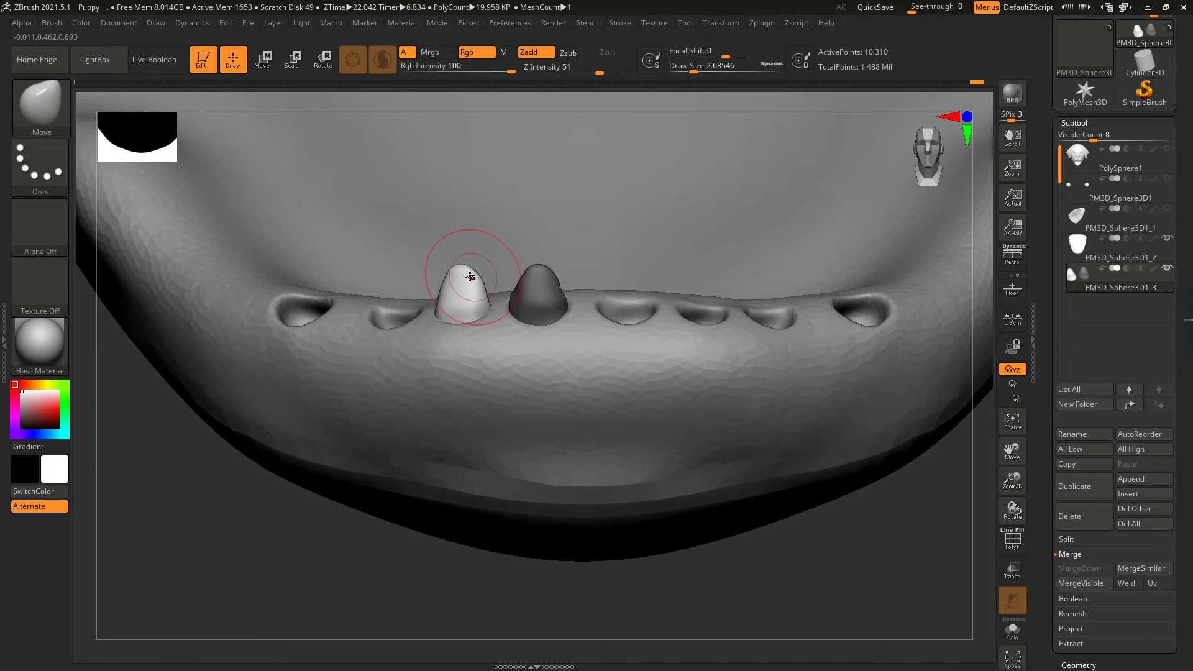
right_click_drag(268, 499, 391, 208)
right_click_drag(342, 430, 363, 205)
key("bracketleft")
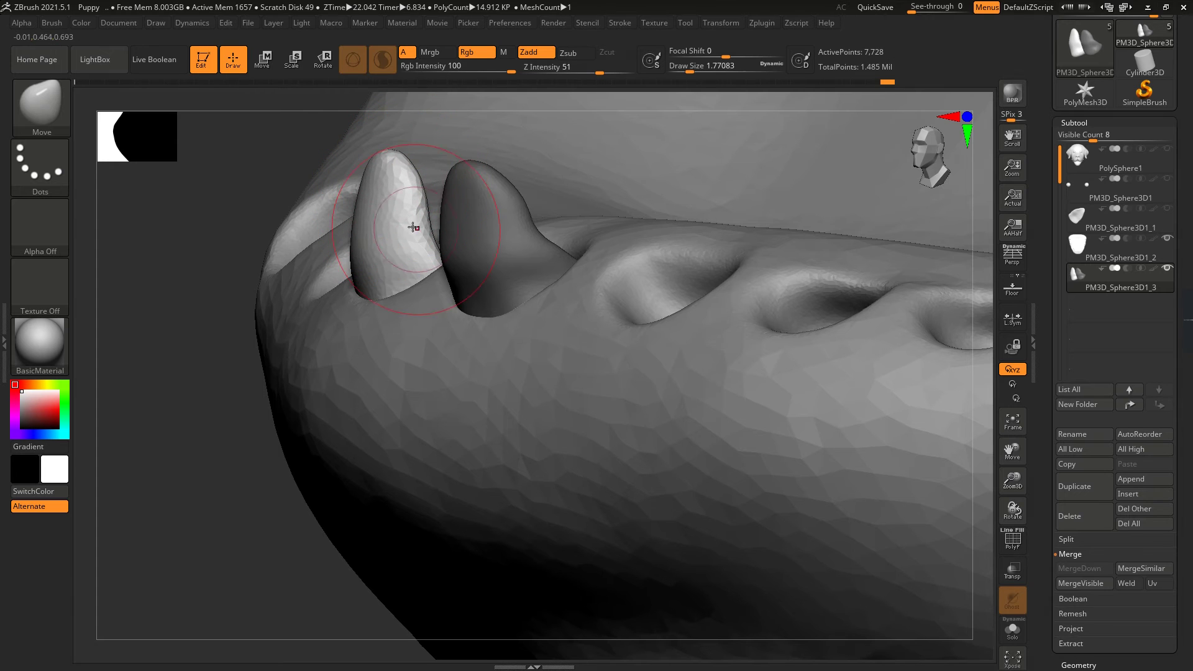
right_click_drag(379, 277, 418, 214)
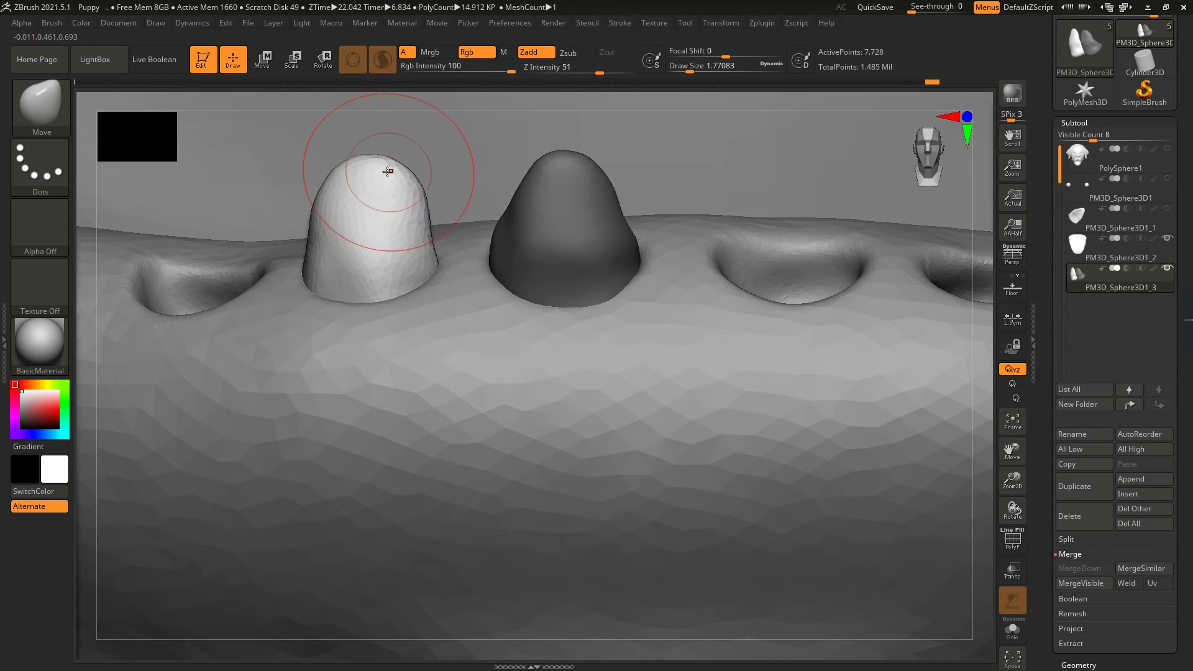
mouse_move(355, 281)
right_mouse_down()
mouse_move(274, 498)
mouse_move(328, 431)
mouse_move(360, 287)
right_mouse_up()
left_click_drag(360, 287, 429, 289)
right_click_drag(372, 285, 346, 364)
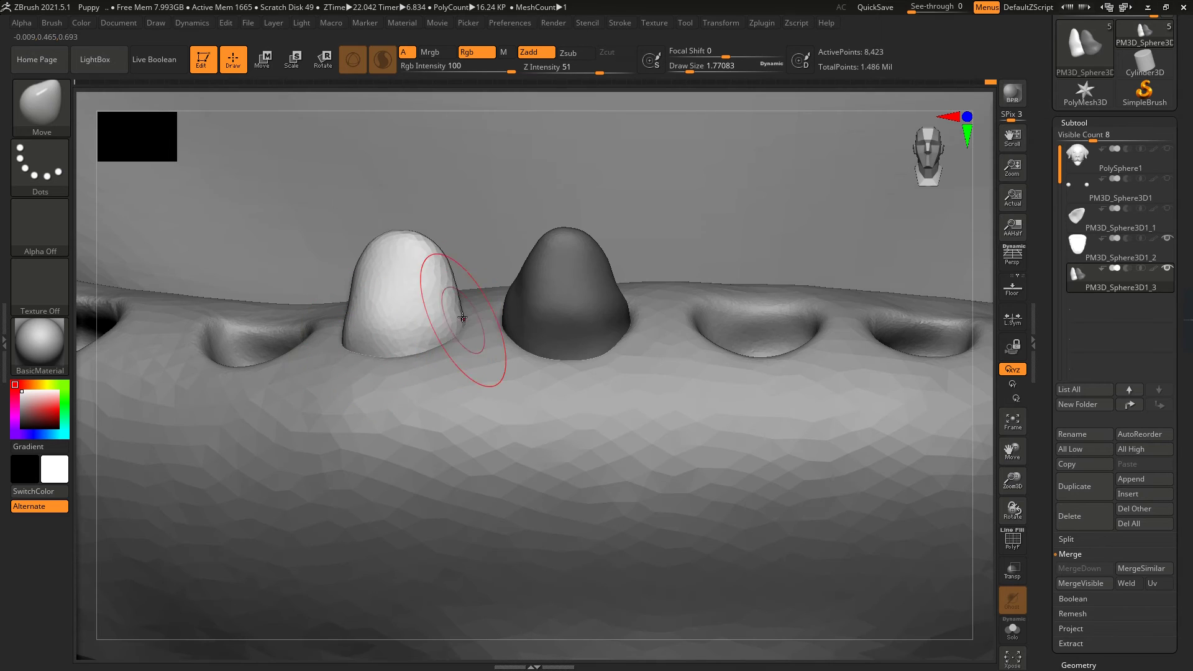
right_click_drag(552, 322, 405, 180, "ctrl")
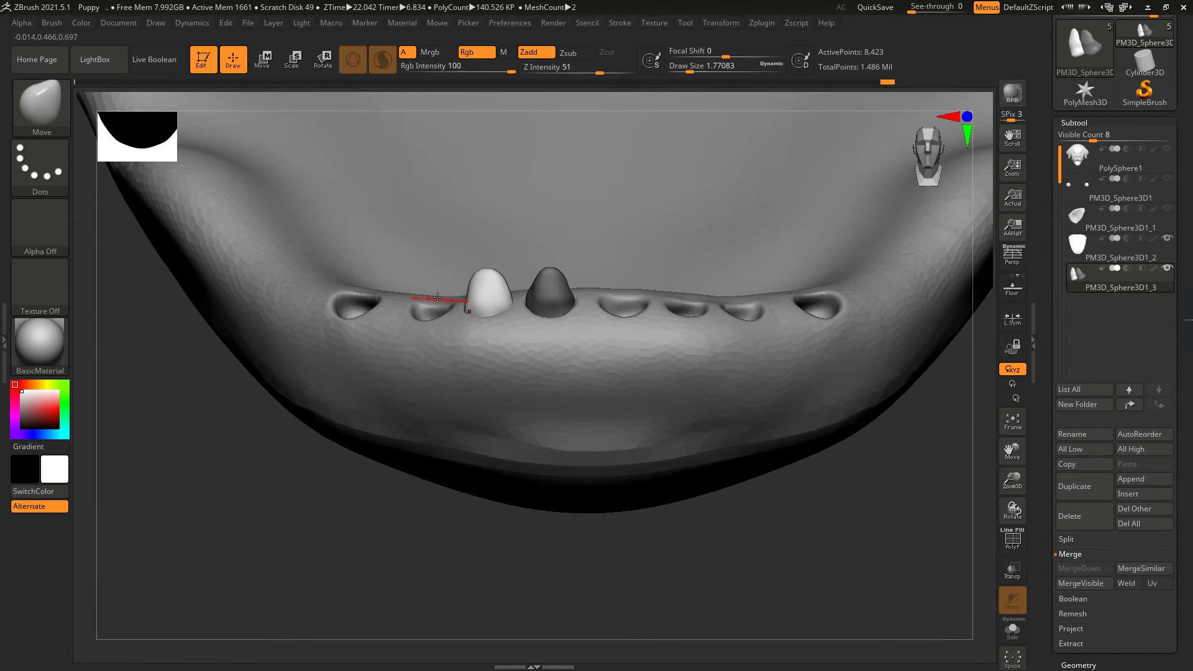
right_click_drag(490, 307, 319, 167, "ctrl")
Step: Duplicate the tooth to its left as a third tooth in the row
key("w")
left_click_drag(335, 395, 284, 395, "ctrl")
right_click_drag(284, 395, 360, 367)
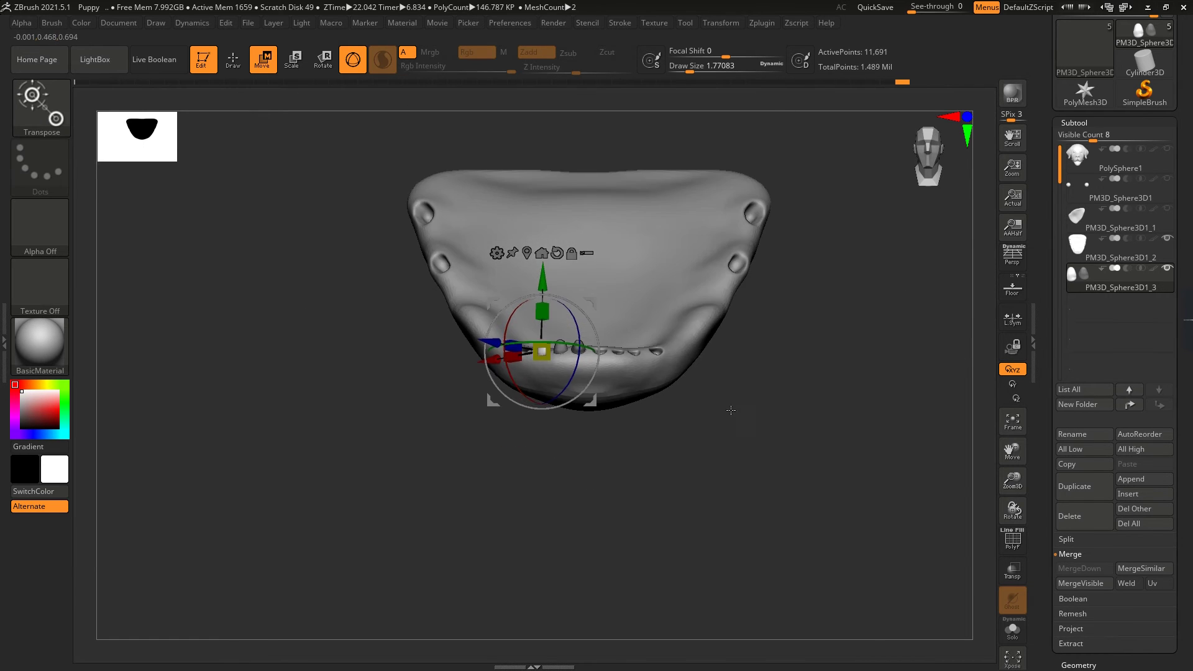
Step: Tilt the newly copied tooth slightly to sit in the row
right_click_drag(732, 404, 392, 224, "ctrl")
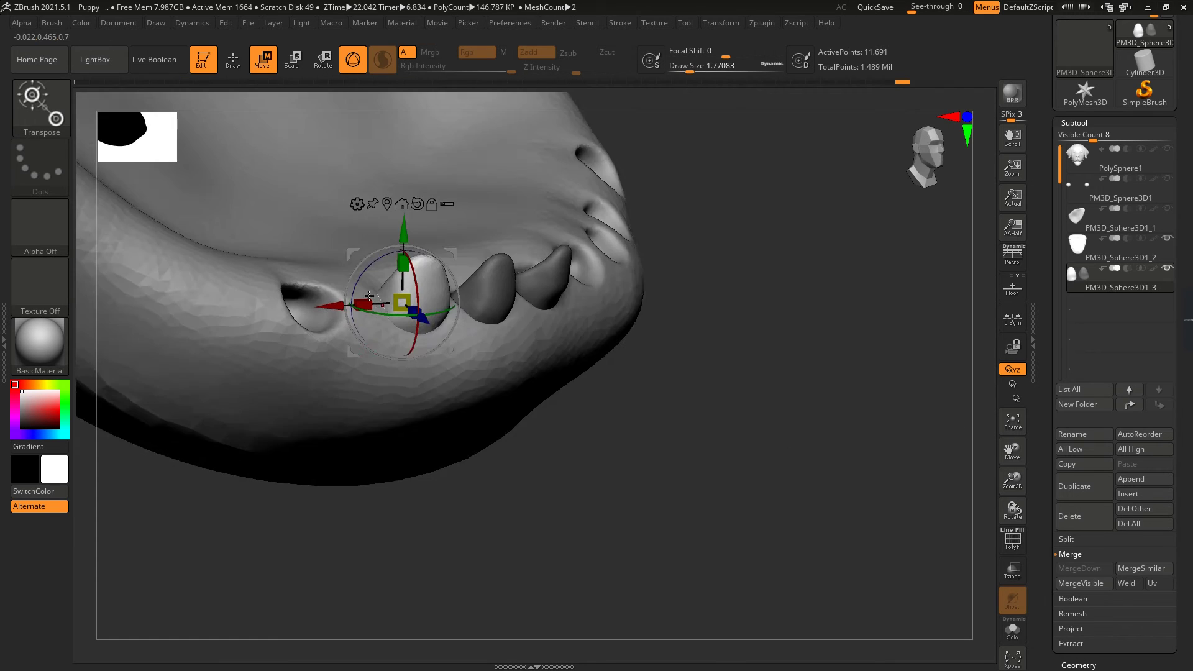
right_click_drag(403, 231, 412, 240)
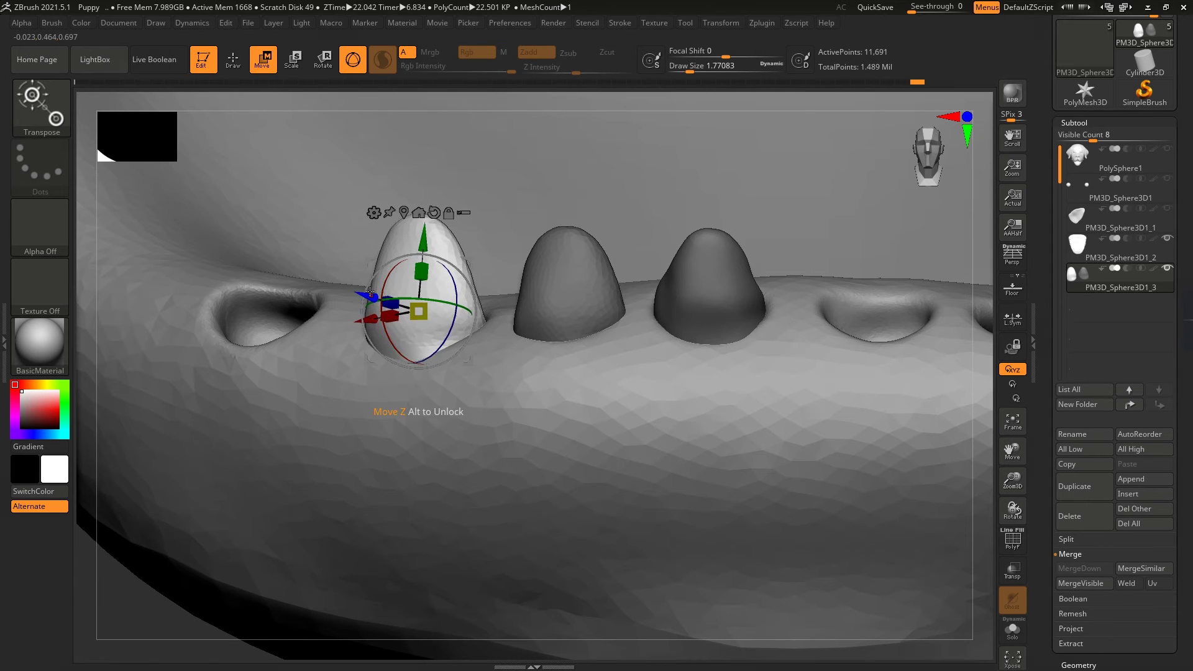
right_click_drag(820, 329, 504, 340)
left_click_drag(504, 341, 510, 335)
right_click_drag(602, 349, 506, 220)
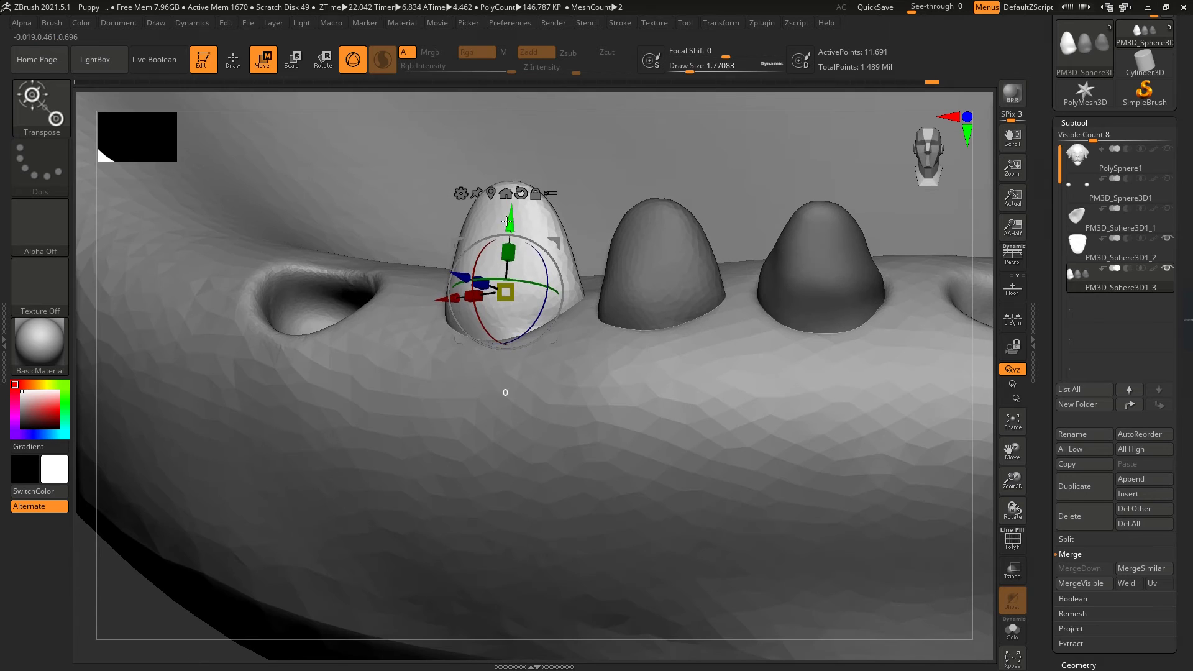
right_click_drag(438, 298, 472, 348, "ctrl")
Step: Place a fourth tooth copy further along the lower row
key("q")
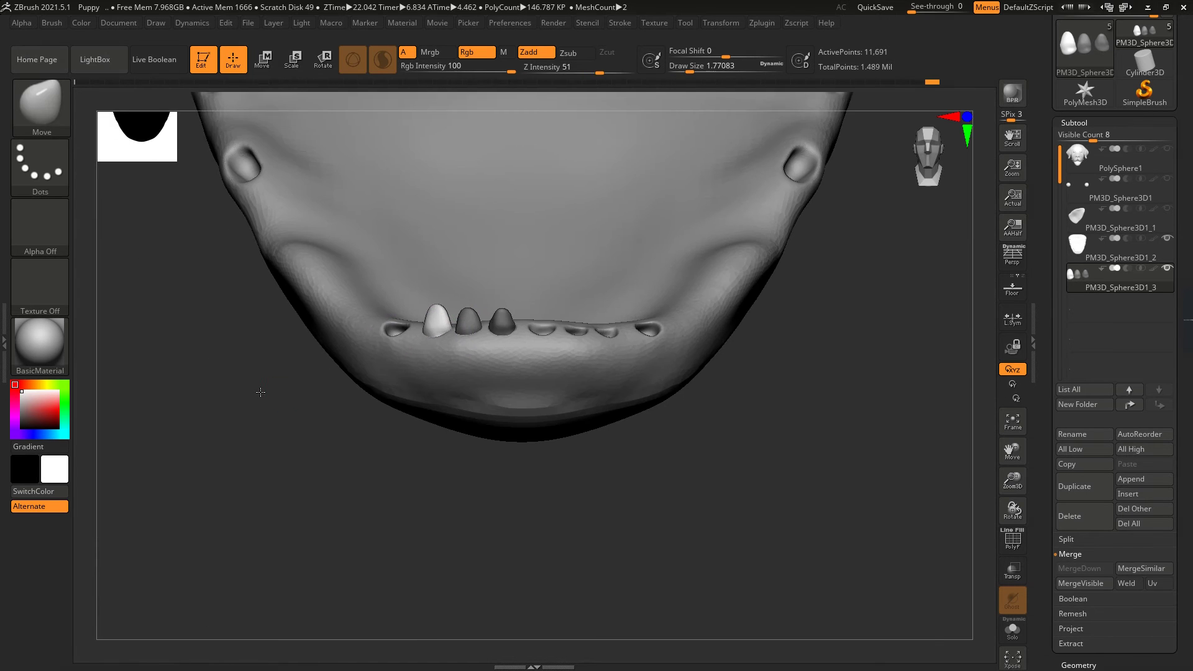
mouse_move(258, 391)
right_mouse_down("ctrl")
mouse_move(580, 426)
mouse_move(621, 472)
mouse_move(808, 434)
mouse_move(874, 399)
right_mouse_up("ctrl")
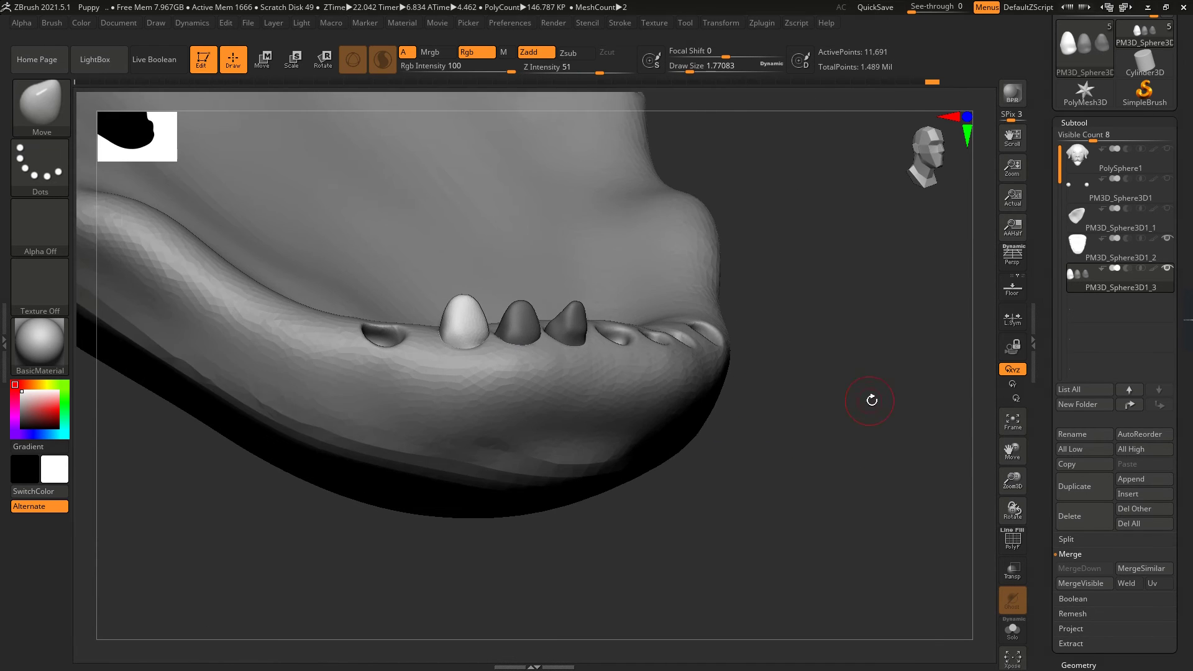
right_click_drag(425, 285, 226, 181)
key("w")
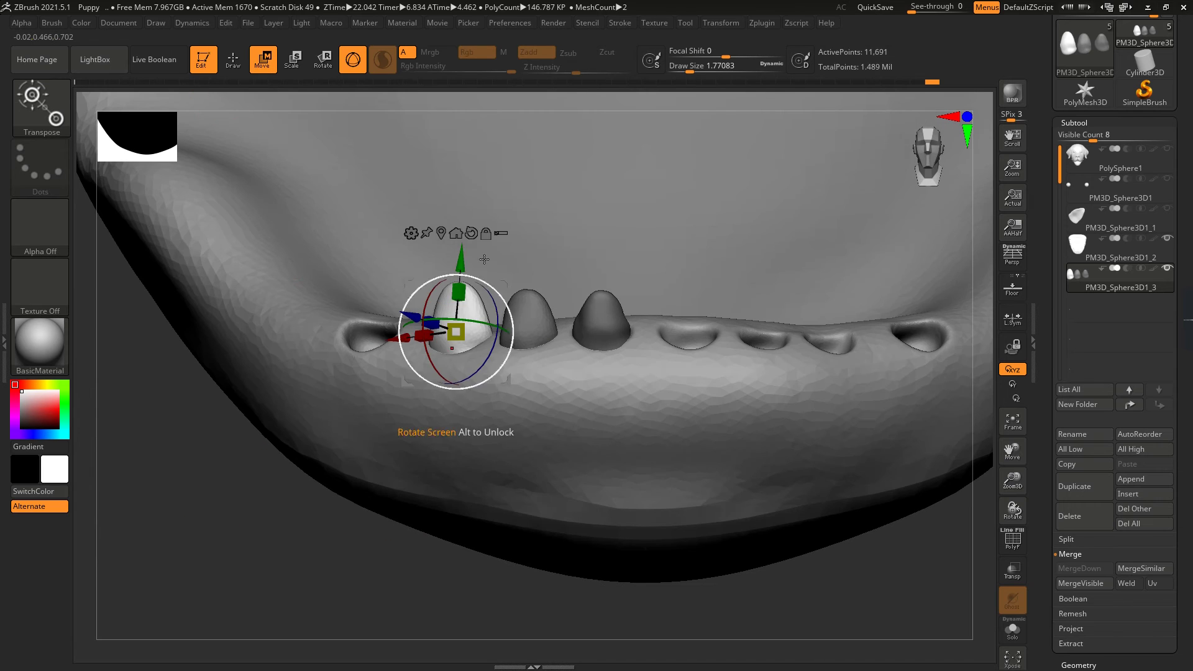
right_click_drag(388, 328, 181, 289)
Step: Check the teeth against the whole dog head by toggling PolySphere1's visibility
left_click(1167, 149)
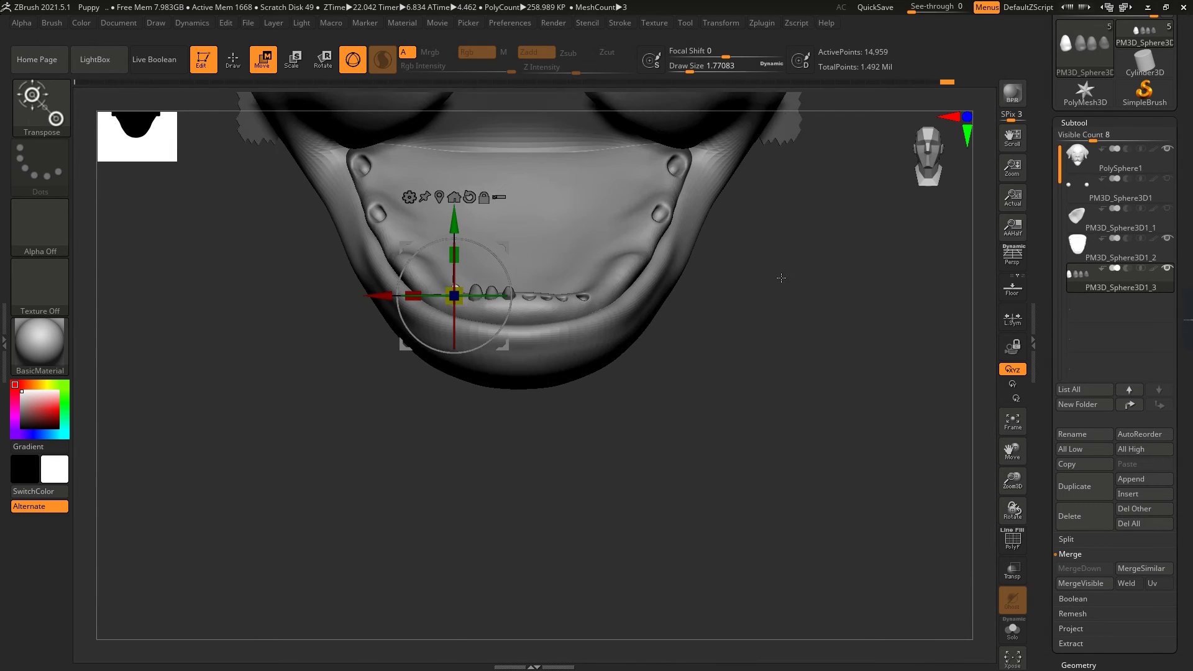
key("q")
mouse_move(751, 322)
right_mouse_down()
mouse_move(692, 405)
mouse_move(708, 439)
mouse_move(805, 385)
mouse_move(631, 359)
mouse_move(758, 385)
mouse_move(910, 265)
right_mouse_up()
left_click(1166, 149)
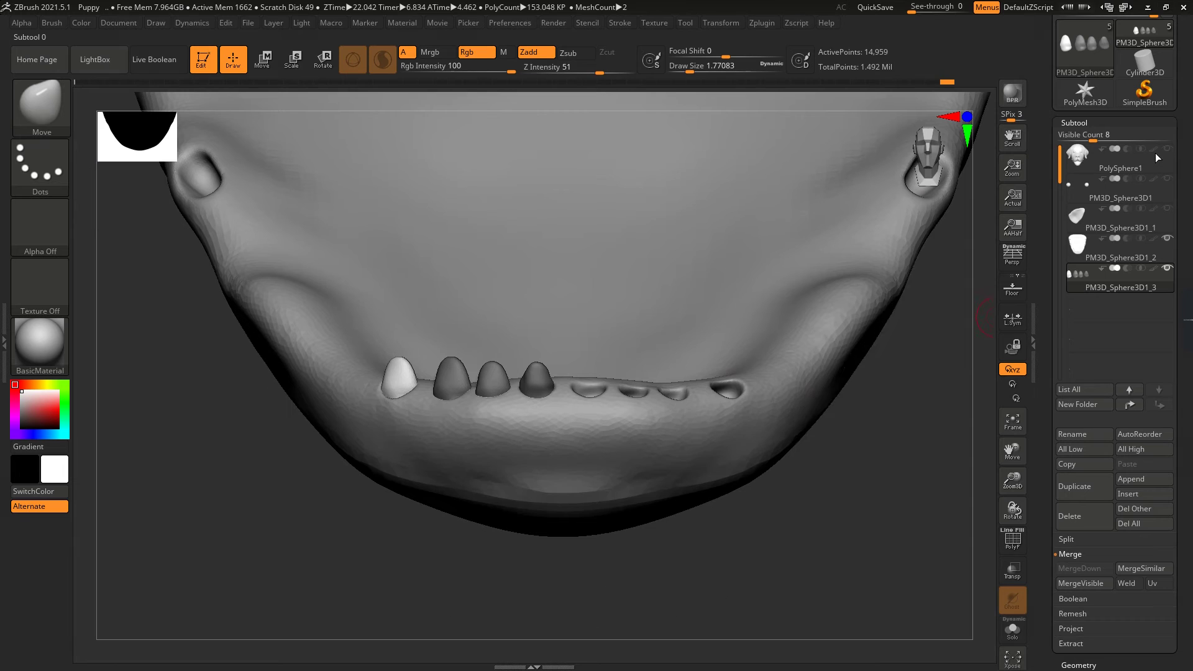
Step: With strength 50 and a larger brush, stretch the front tooth upward into a fang
left_click_drag(600, 72, 598, 73)
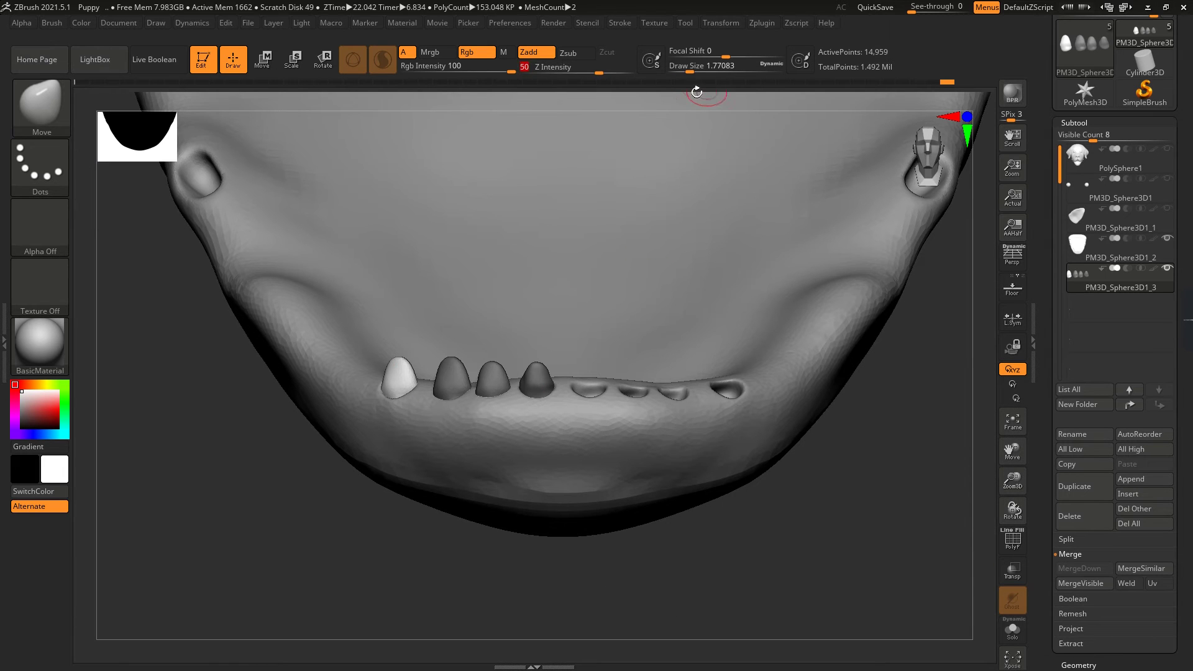
left_click_drag(689, 73, 699, 73)
mouse_move(697, 107)
right_mouse_down()
mouse_move(377, 346)
mouse_move(461, 267)
right_mouse_up()
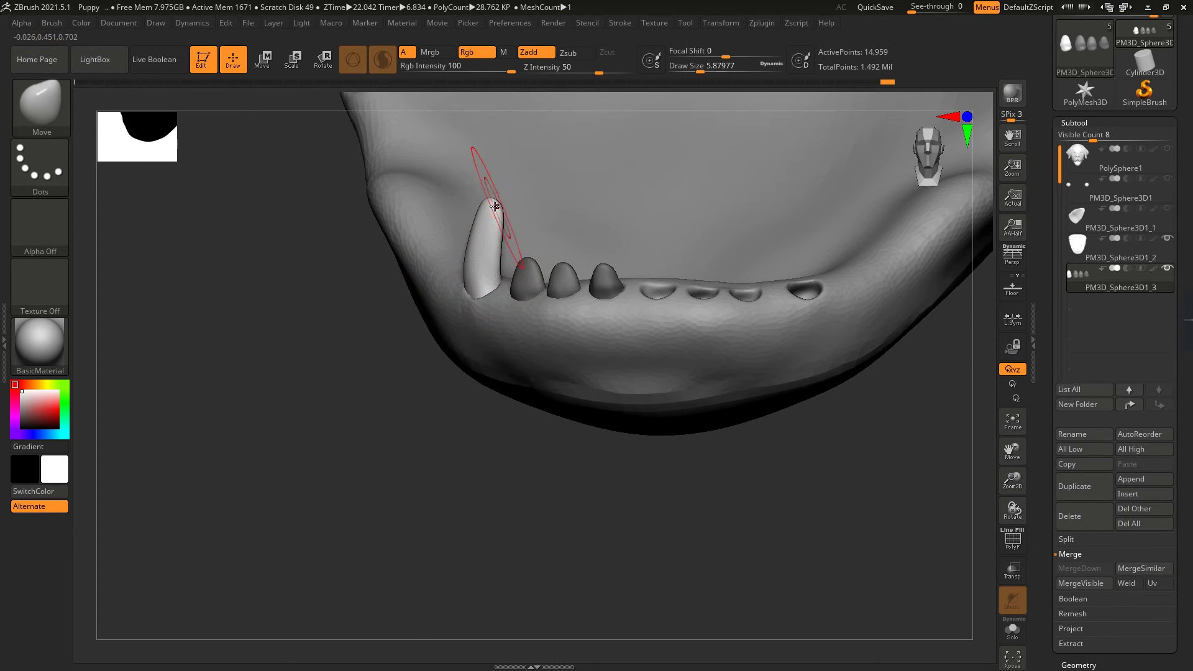
Step: Smooth and taper the white front lower tooth into a pointed fang, alternating Smooth and Move
mouse_move(488, 213)
right_mouse_down()
mouse_move(472, 236)
mouse_move(484, 227)
right_mouse_up()
key("shift")
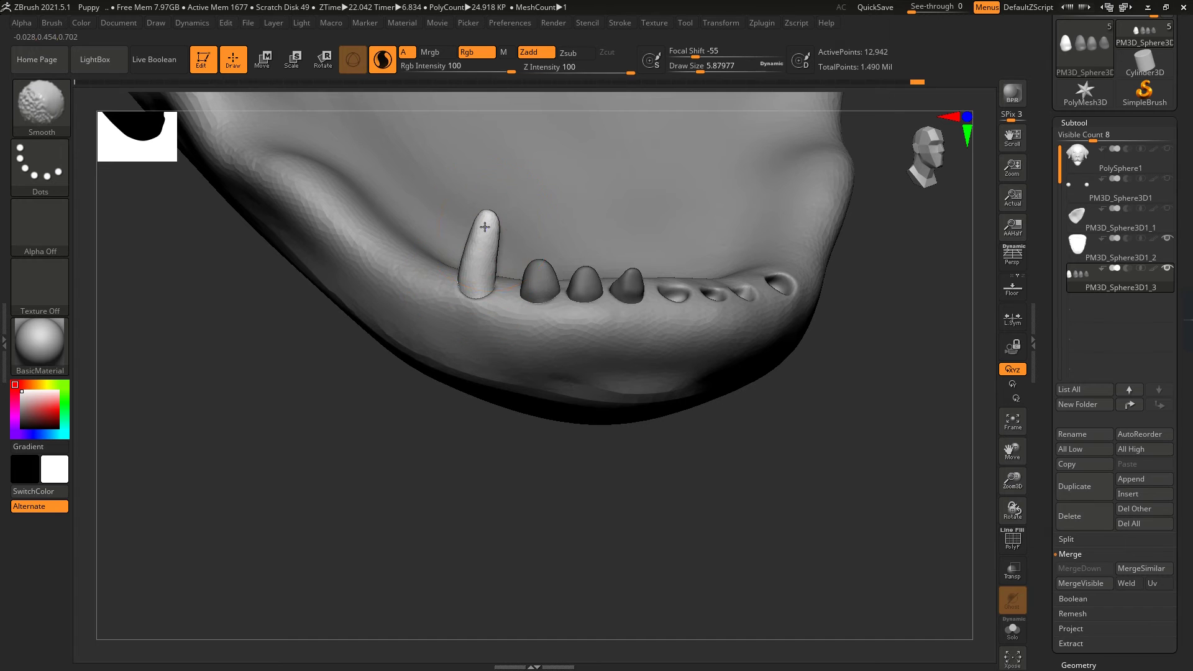
mouse_move(967, 301)
right_mouse_down()
mouse_move(599, 359)
mouse_move(354, 373)
mouse_move(494, 295)
mouse_move(447, 274)
mouse_move(466, 303)
right_mouse_up()
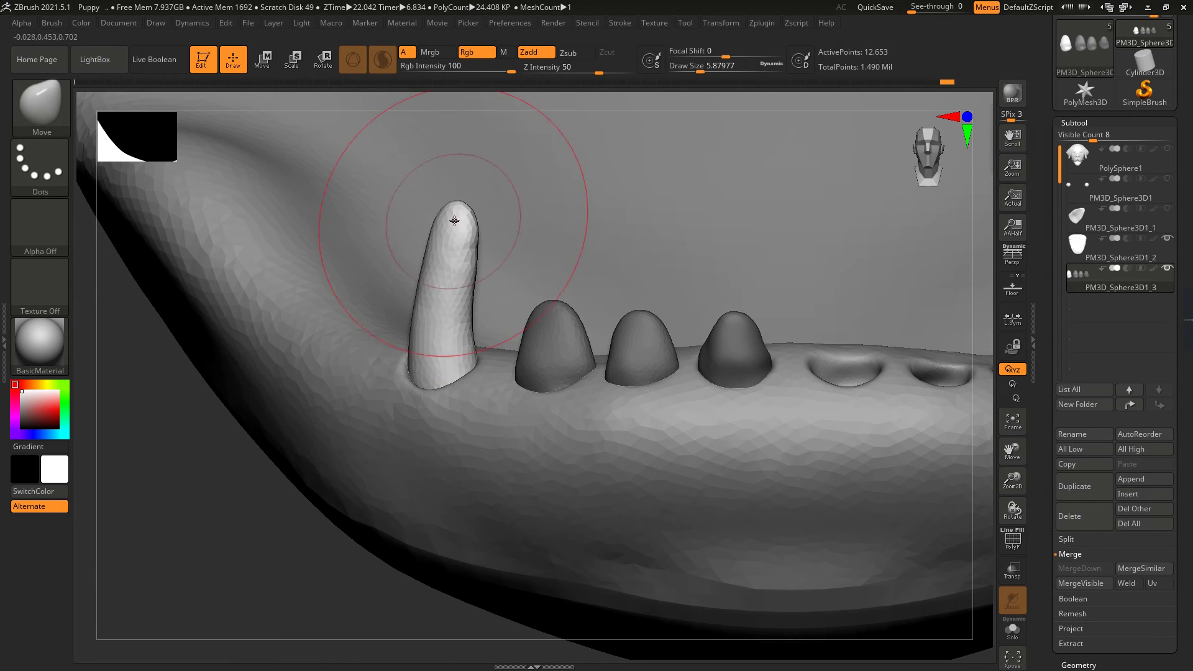
mouse_move(454, 221)
right_mouse_down()
mouse_move(299, 439)
mouse_move(626, 195)
mouse_move(795, 130)
right_mouse_up()
key("shift")
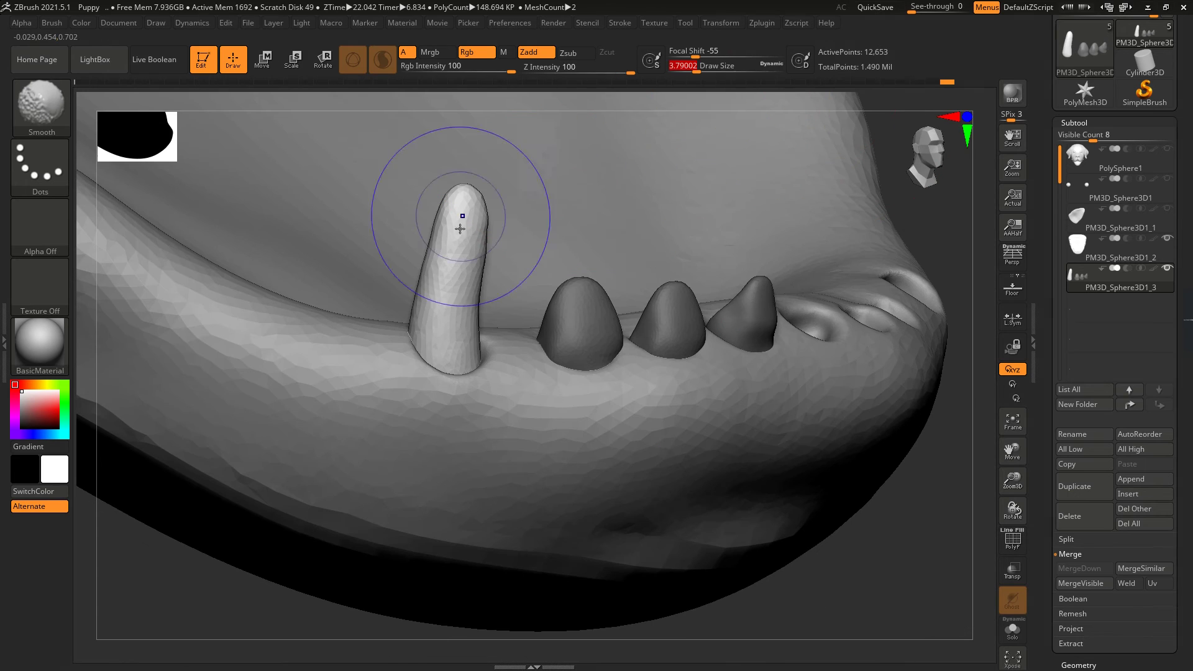
right_click_drag(470, 200, 528, 250)
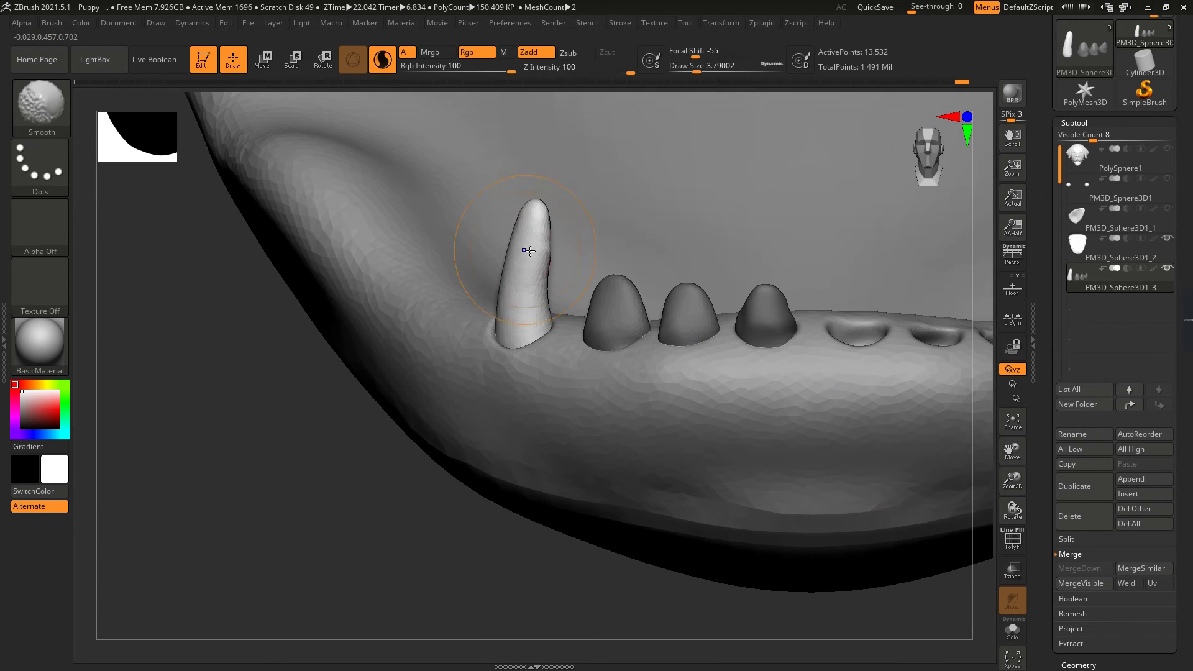
mouse_move(267, 372)
right_mouse_down()
mouse_move(568, 155)
mouse_move(492, 199)
mouse_move(825, 207)
mouse_move(455, 411)
mouse_move(521, 386)
mouse_move(474, 376)
right_mouse_up()
key("shift")
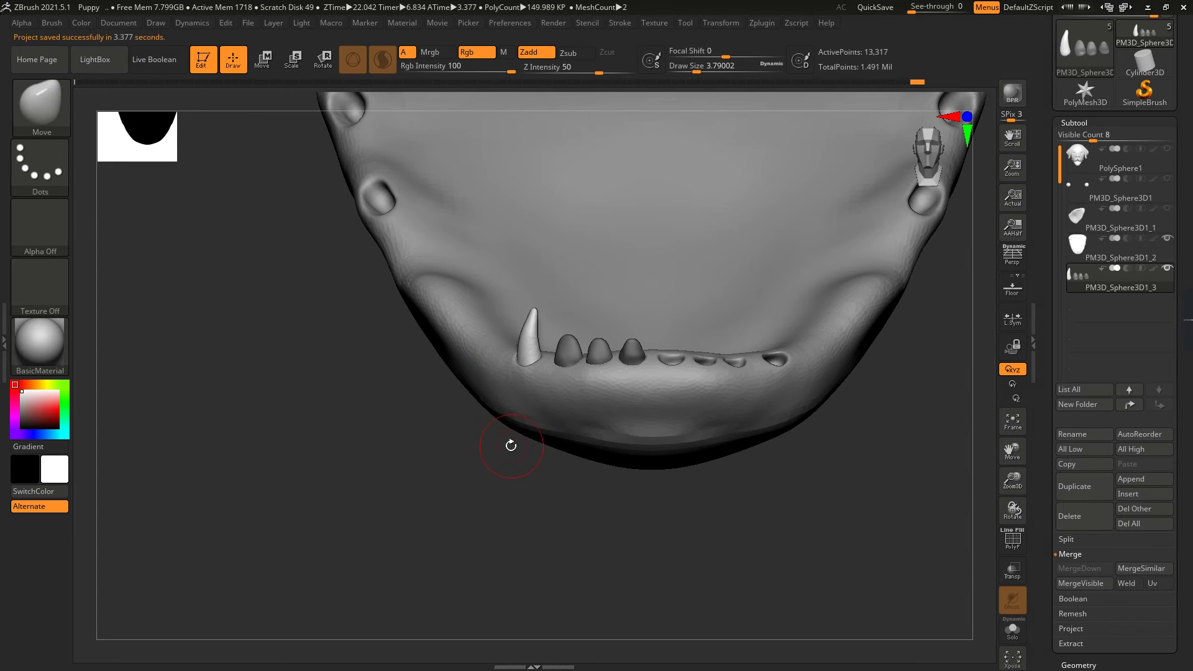
right_click_drag(511, 445, 565, 485)
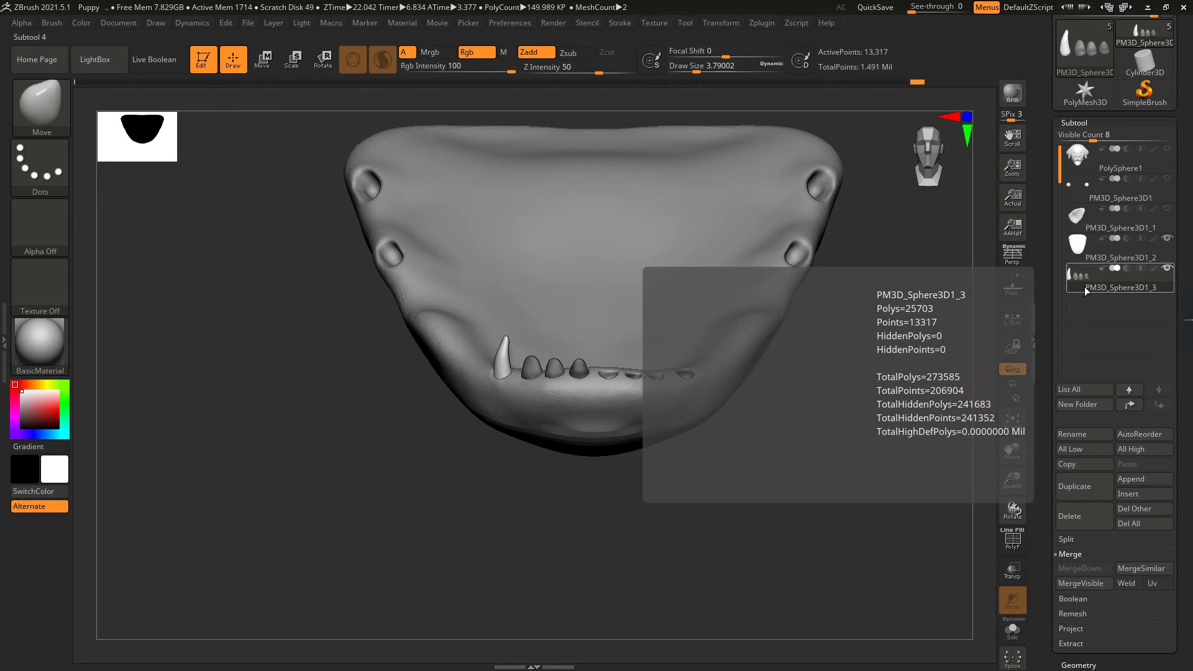
Step: Insert a new sphere and scale it down over the jaw
left_click(1143, 494)
left_click(774, 434)
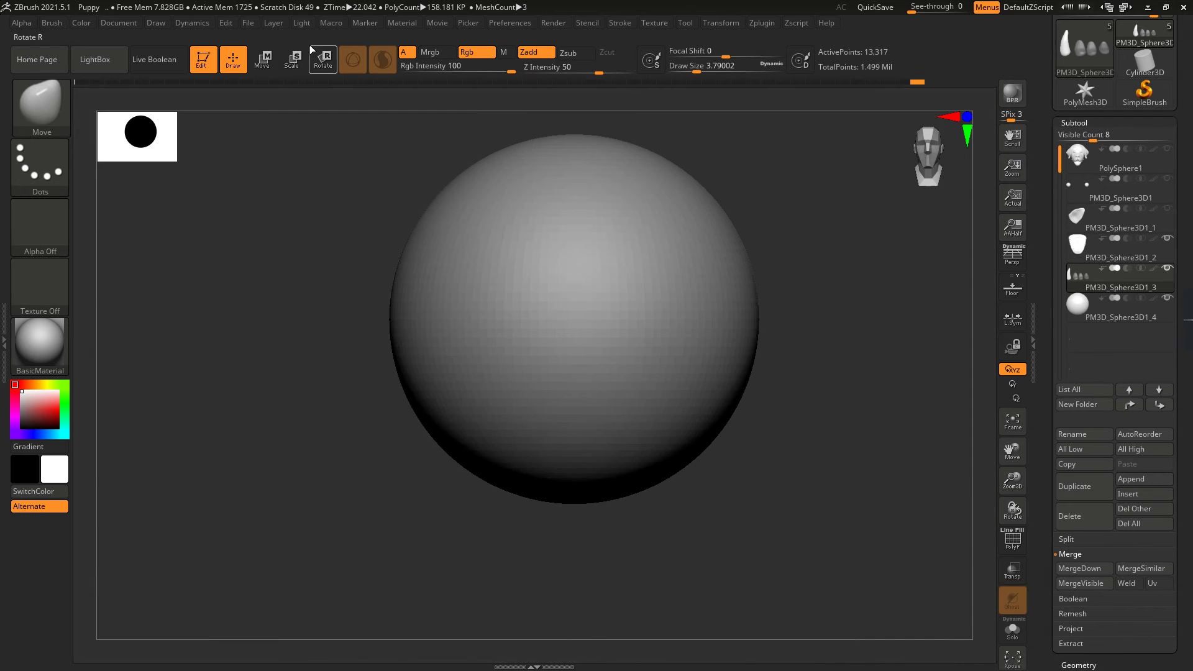
left_click(291, 59)
right_click_drag(684, 311, 606, 304)
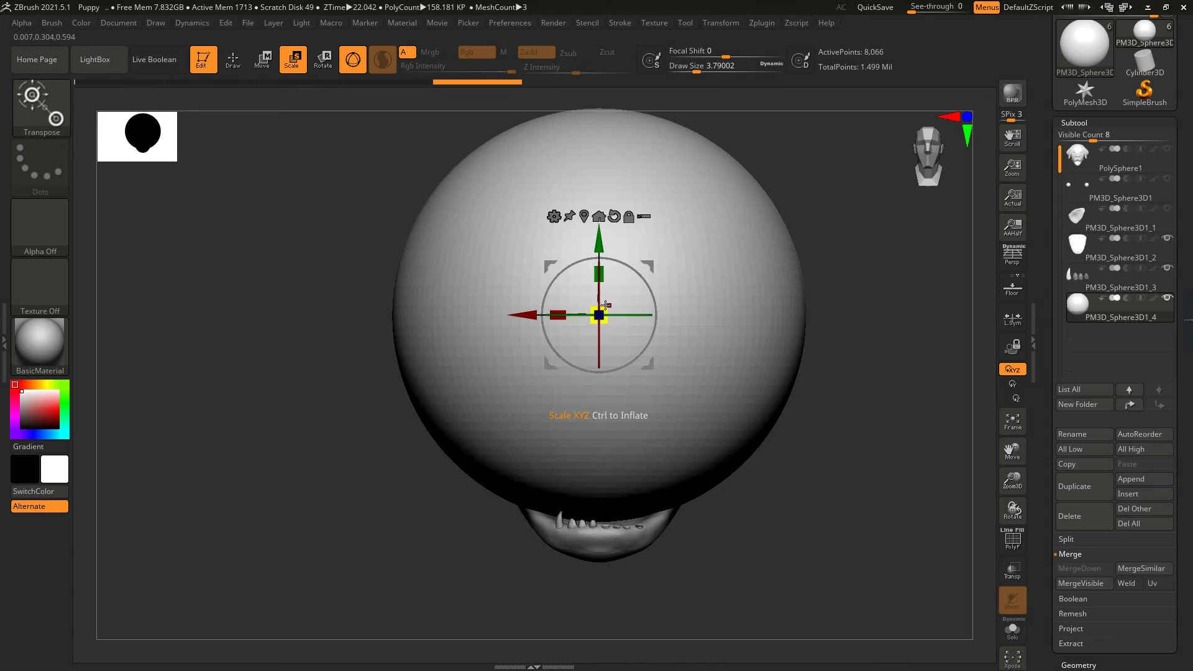
left_click_drag(606, 305, 565, 246)
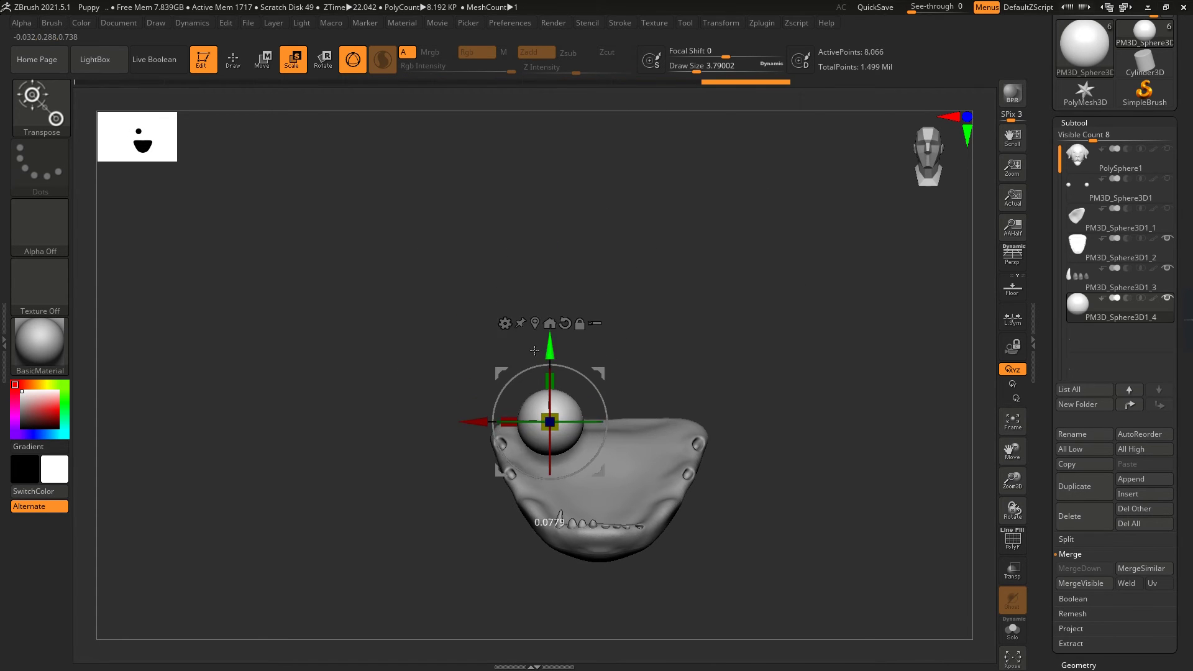
Step: Lower the small sphere onto the jaw corner and switch to the Move brush
right_click_drag(441, 426, 547, 361)
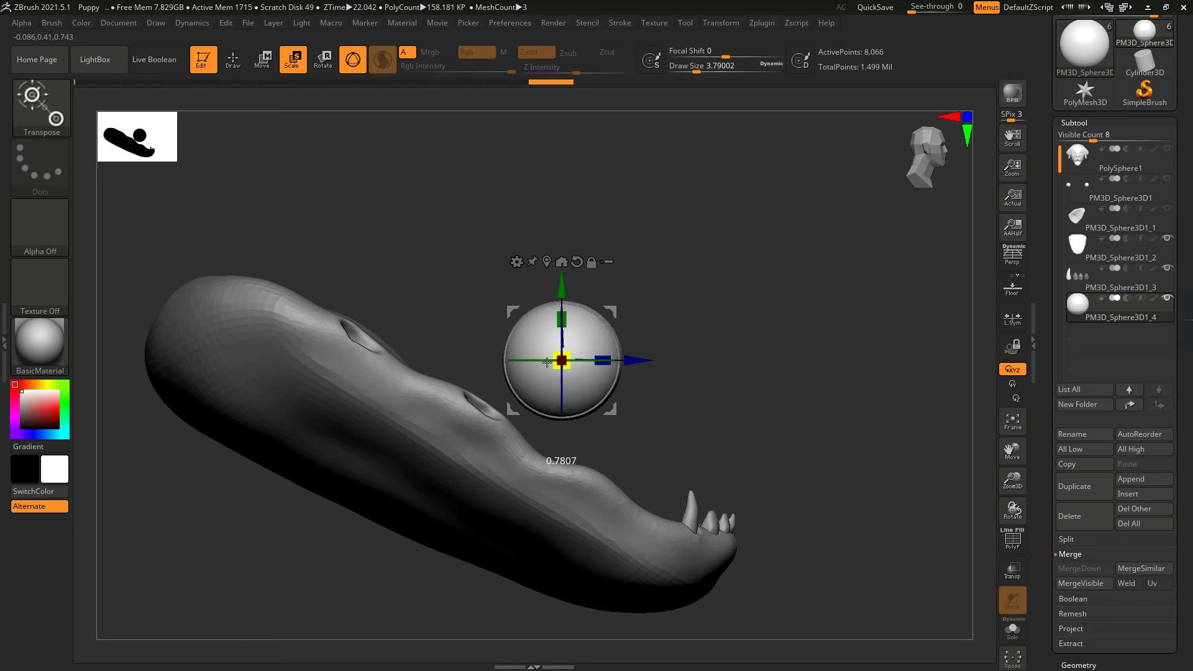
right_click_drag(487, 288, 486, 382, "shift")
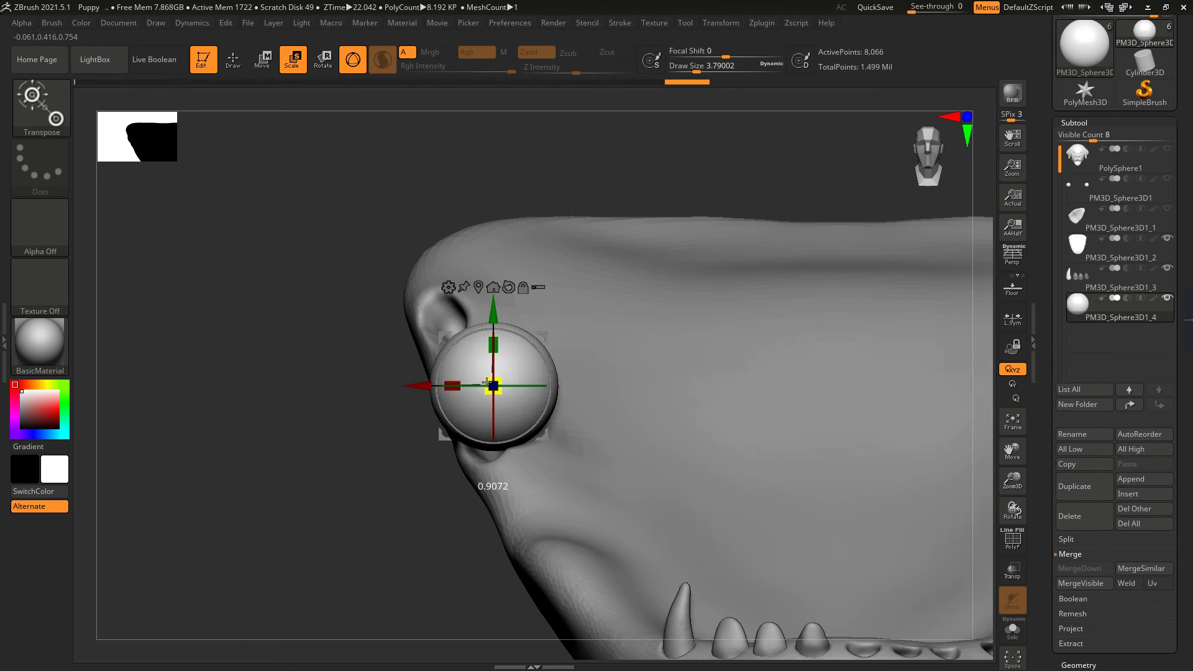
left_click_drag(415, 381, 475, 346)
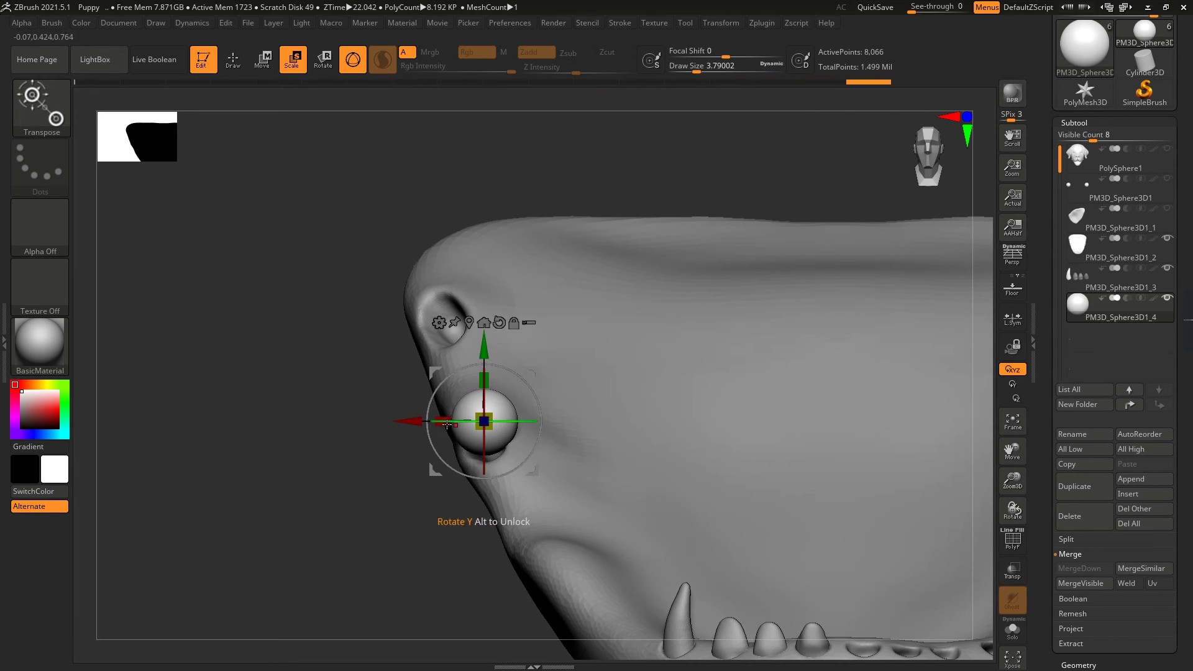
right_click_drag(477, 347, 734, 264)
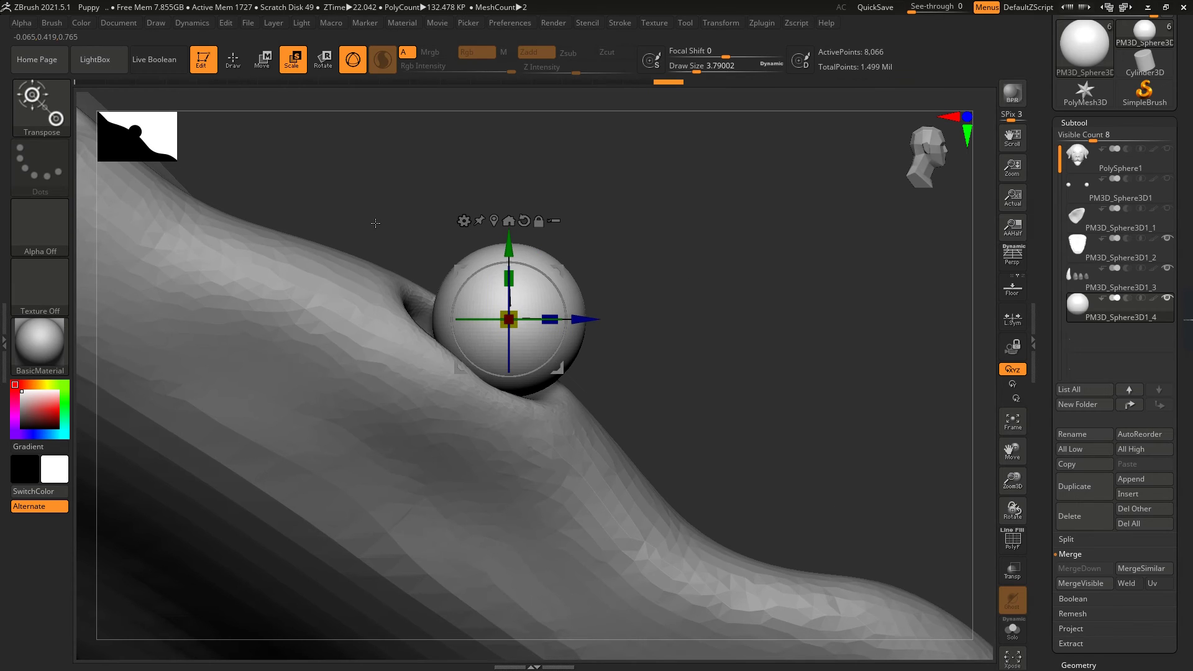
key("q")
key("b")
key("m")
key("v")
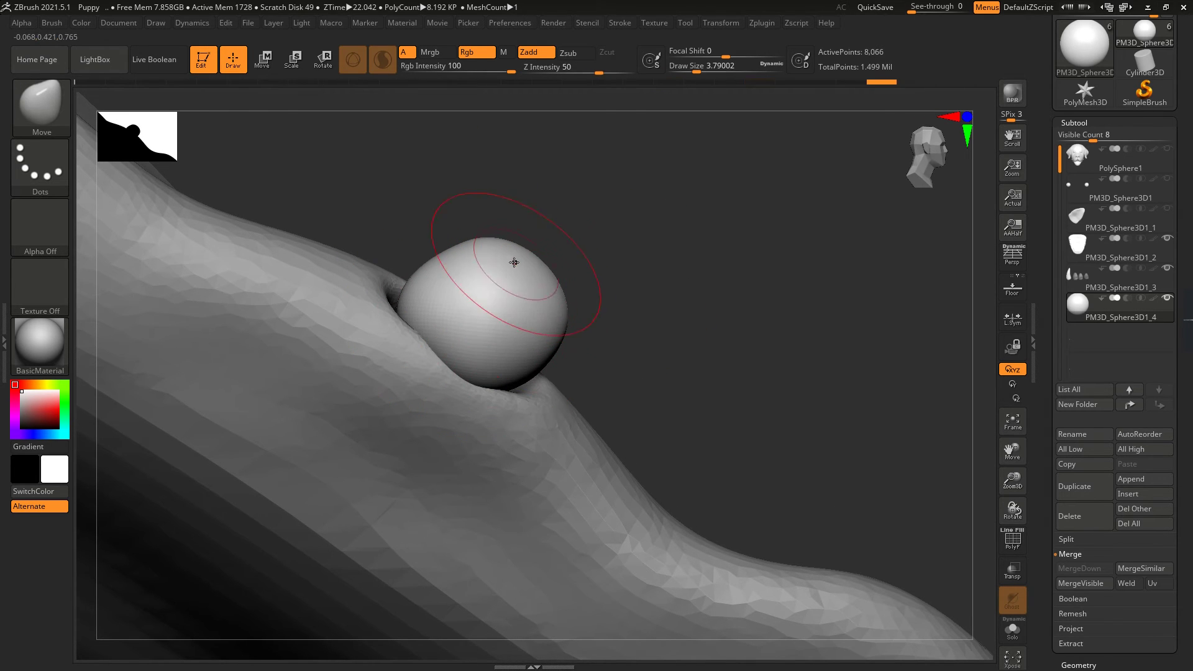
Step: Pull the sphere's sides outward into a pointed cone with the Move brush
right_click_drag(460, 336, 613, 191)
mouse_move(546, 274)
left_mouse_down()
mouse_move(529, 269)
mouse_move(550, 283)
left_mouse_up()
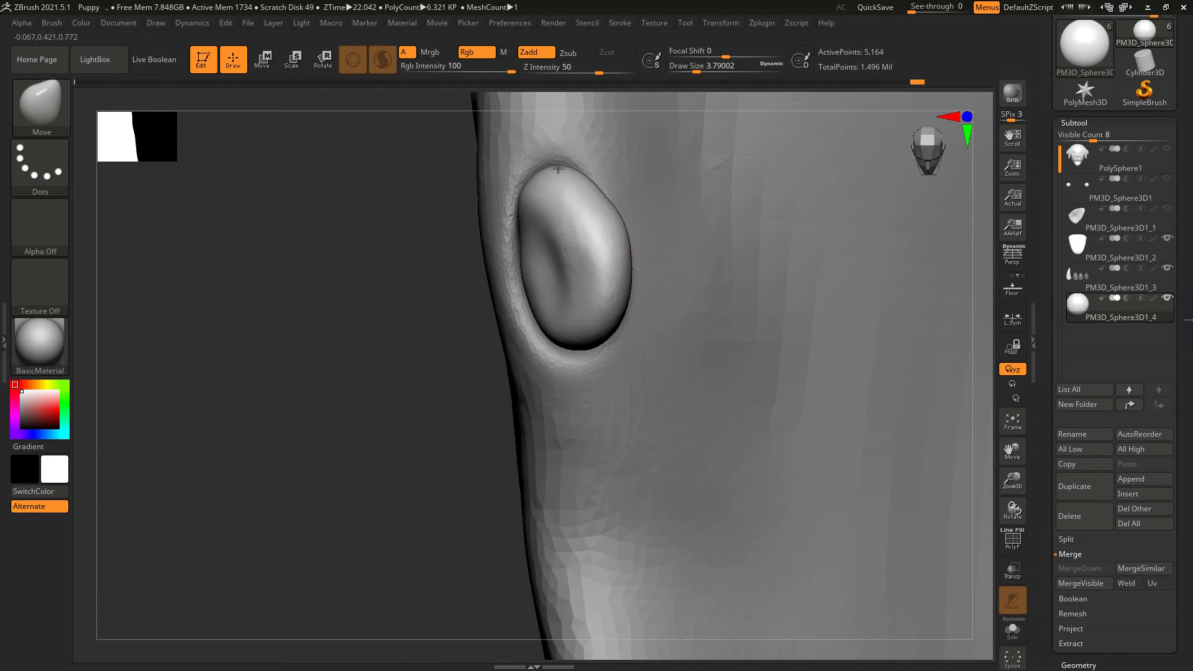
mouse_move(550, 283)
right_mouse_down()
mouse_move(394, 381)
mouse_move(426, 345)
right_mouse_up()
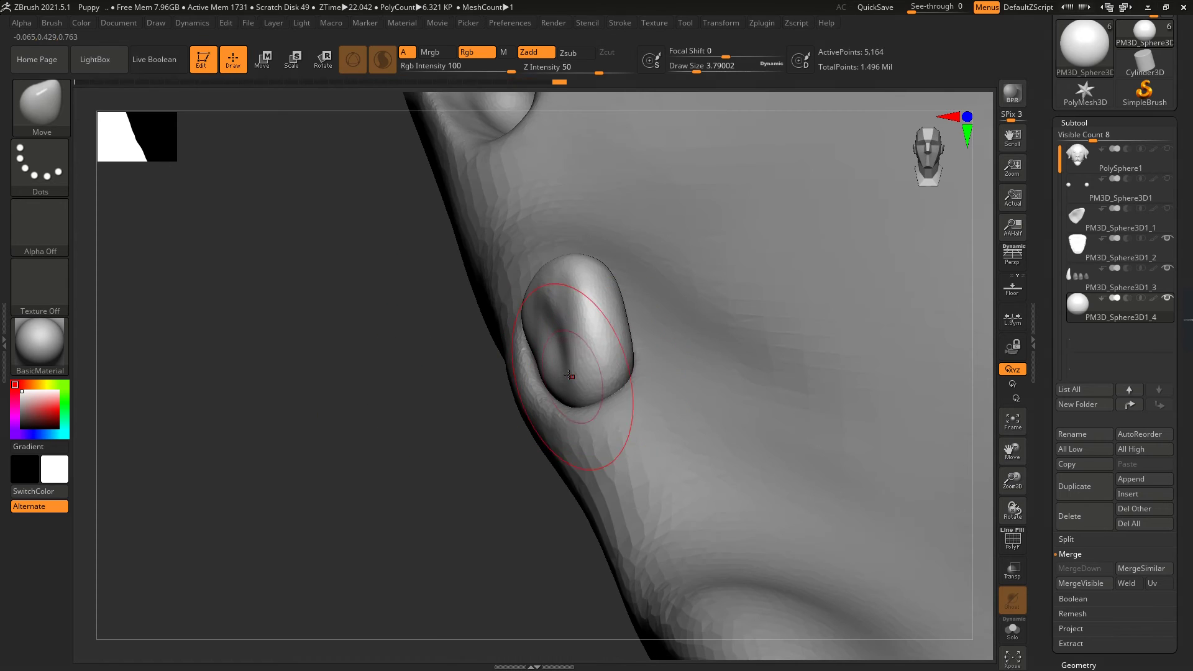
right_click_drag(573, 399, 453, 325)
right_click_drag(559, 377, 567, 265)
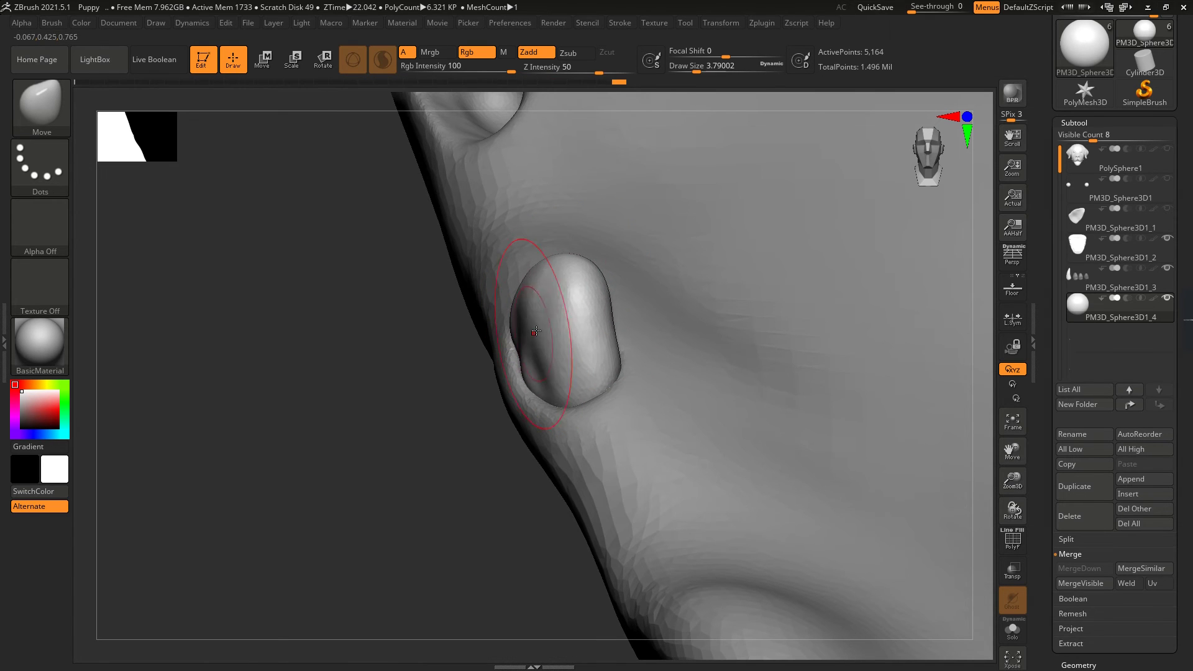
right_click_drag(540, 305, 626, 266)
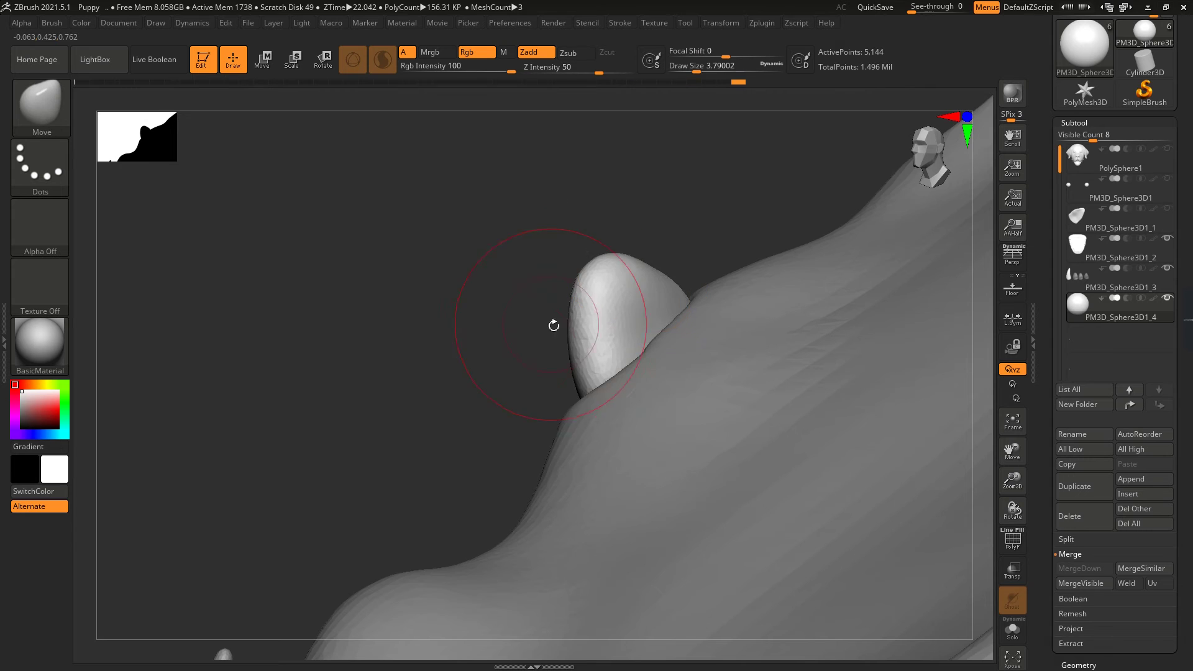
right_click_drag(554, 325, 642, 292)
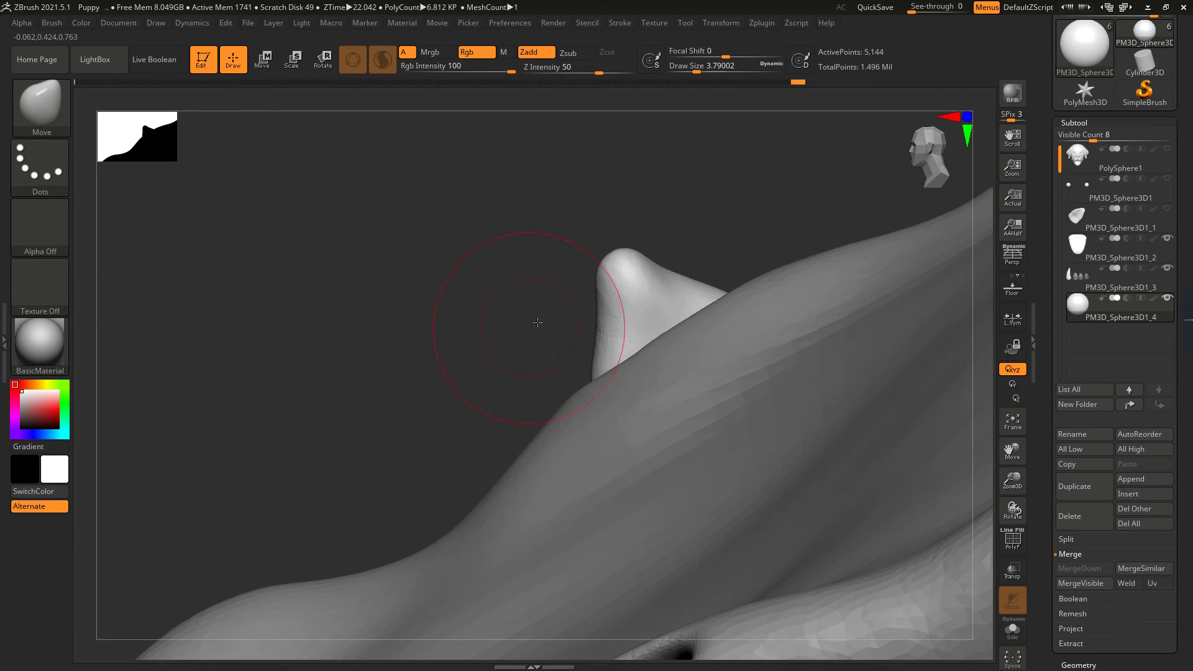
right_click_drag(537, 323, 524, 299)
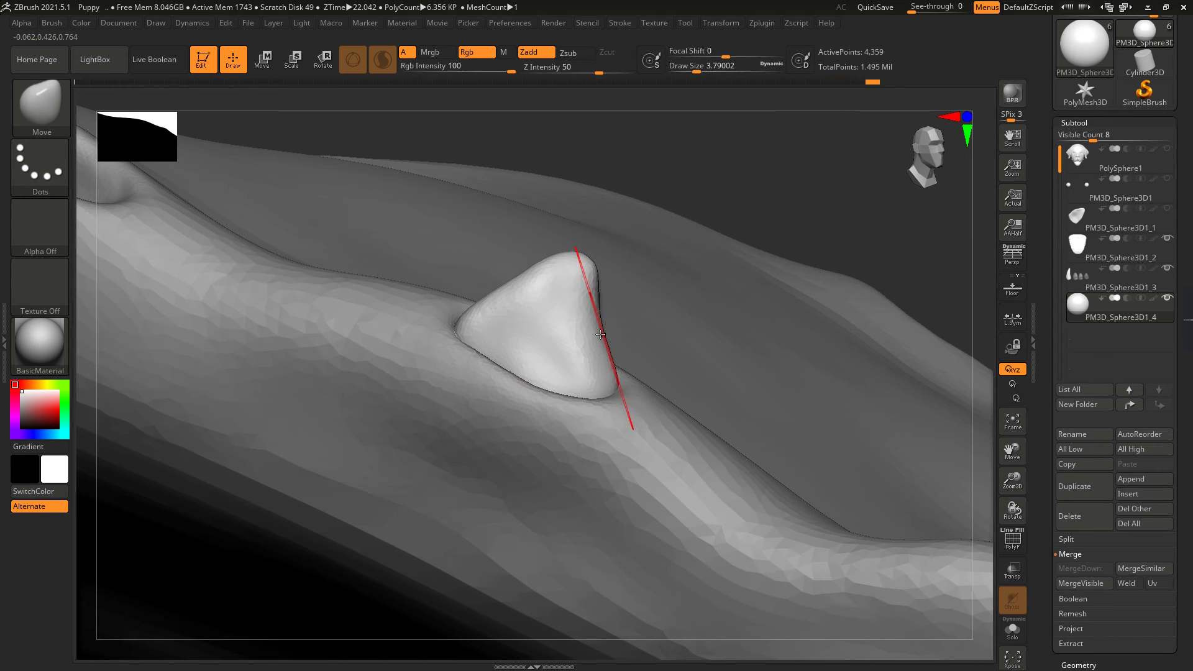
right_click_drag(600, 335, 614, 323)
mouse_move(683, 280)
right_mouse_down()
mouse_move(629, 344)
mouse_move(772, 221)
mouse_move(412, 346)
mouse_move(580, 328)
right_mouse_up()
right_click_drag(633, 380, 567, 384)
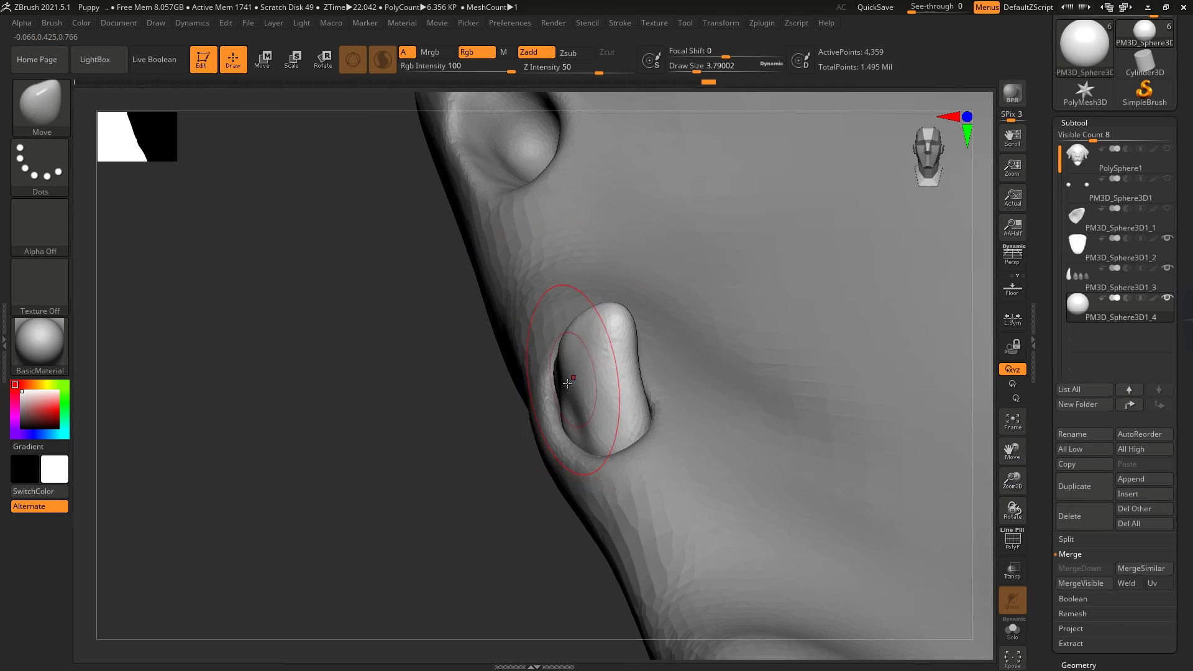
right_click_drag(468, 479, 544, 370)
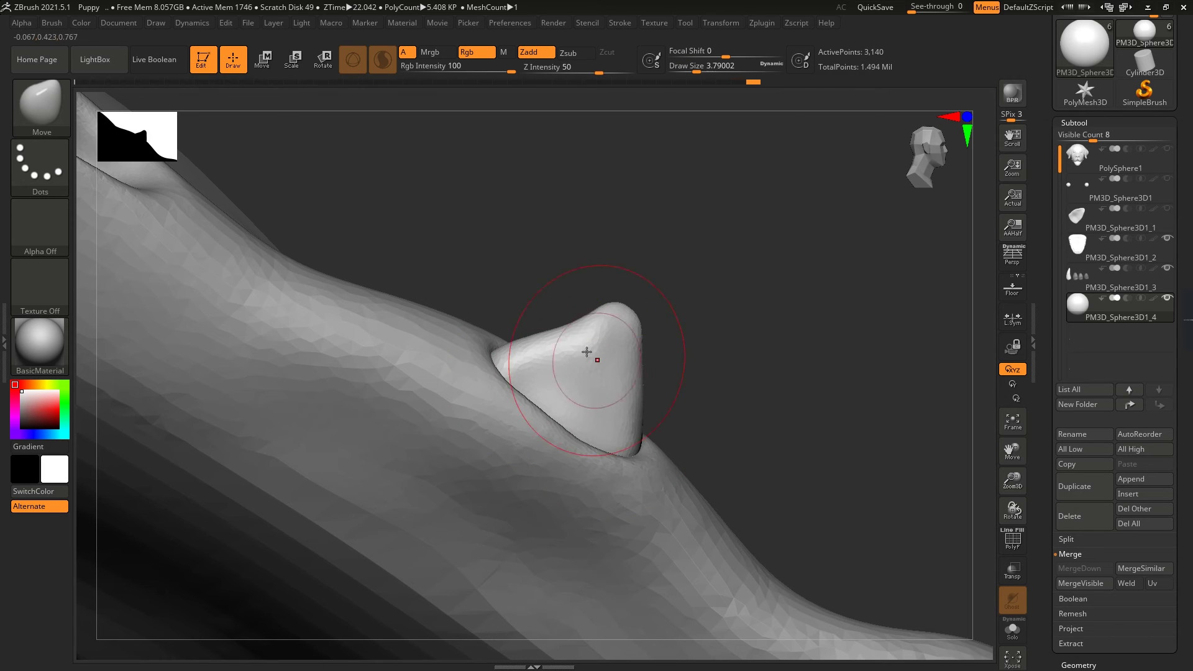
mouse_move(631, 310)
right_mouse_down()
mouse_move(626, 319)
mouse_move(613, 299)
mouse_move(639, 394)
right_mouse_up()
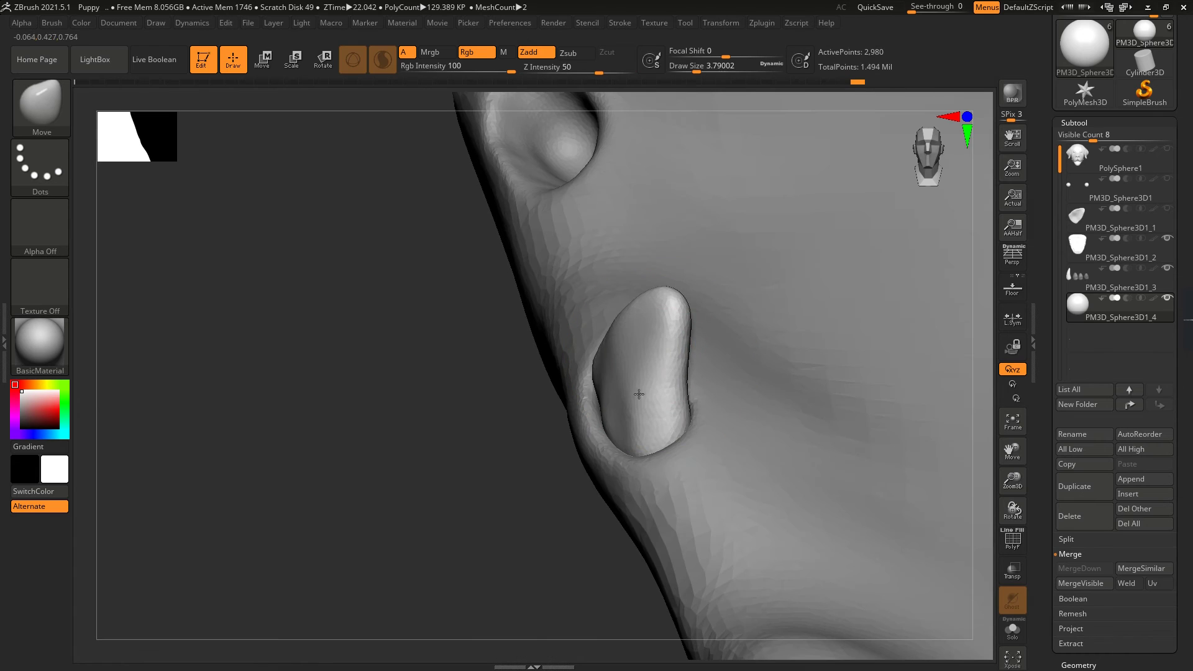
mouse_move(672, 293)
right_mouse_down()
mouse_move(642, 284)
mouse_move(584, 361)
mouse_move(224, 530)
mouse_move(466, 418)
right_mouse_up()
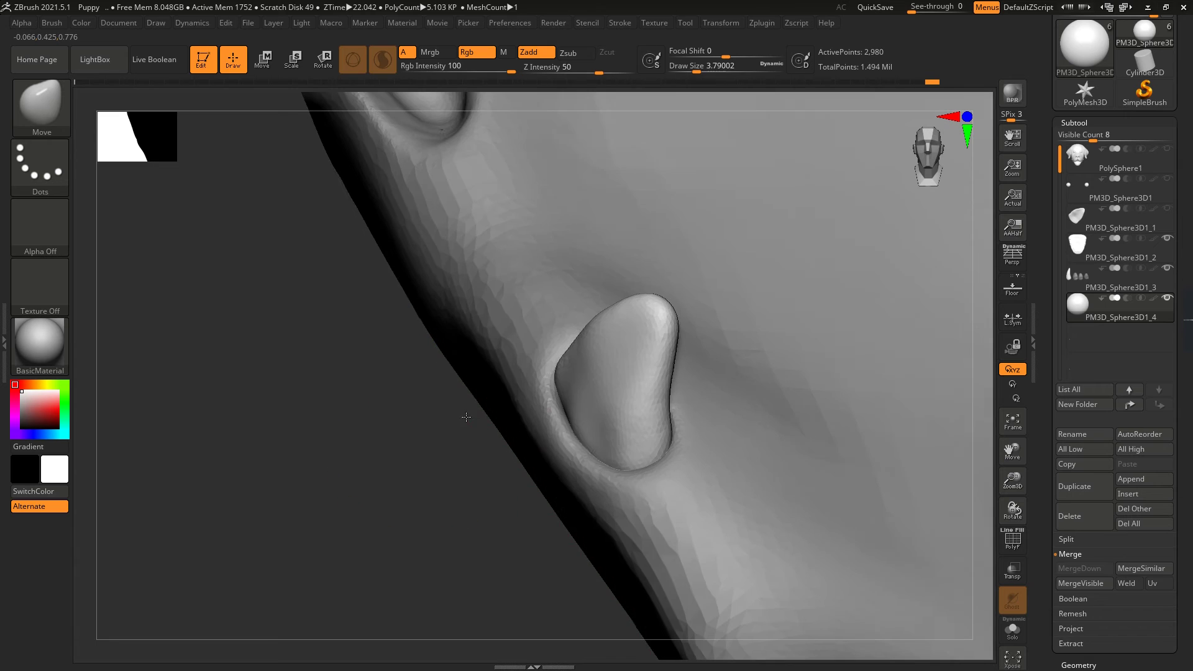
mouse_move(692, 93)
right_mouse_down()
mouse_move(341, 373)
mouse_move(563, 366)
right_mouse_up()
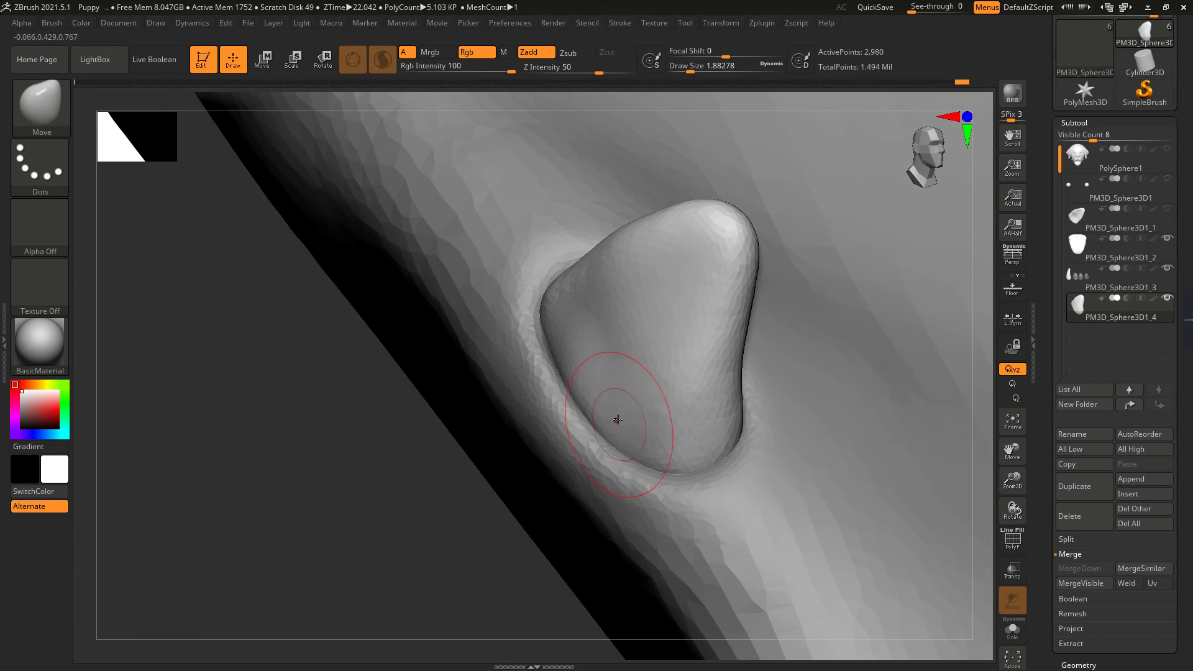
Step: Smooth the cone-shaped fang's surface, checking it against the jaw
key("shift")
mouse_move(692, 372)
right_mouse_down()
mouse_move(404, 487)
mouse_move(739, 400)
mouse_move(789, 273)
right_mouse_up()
mouse_move(873, 228)
right_mouse_down()
mouse_move(735, 300)
mouse_move(697, 394)
mouse_move(958, 285)
mouse_move(439, 333)
mouse_move(495, 346)
right_mouse_up()
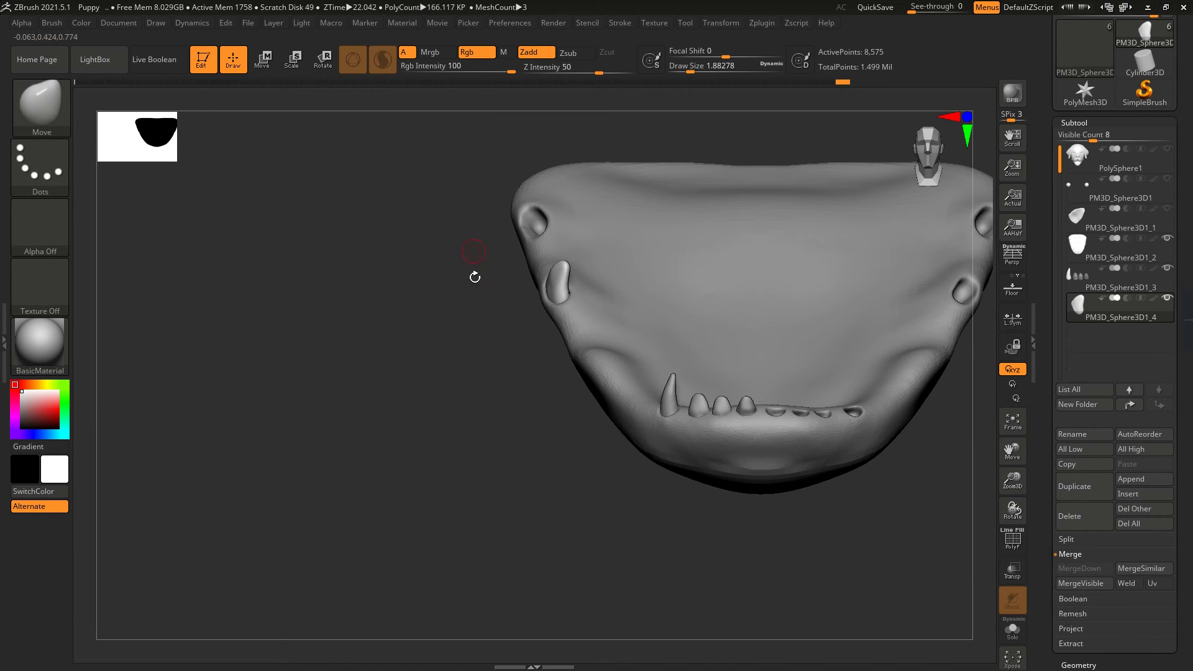
right_click_drag(475, 277, 428, 356)
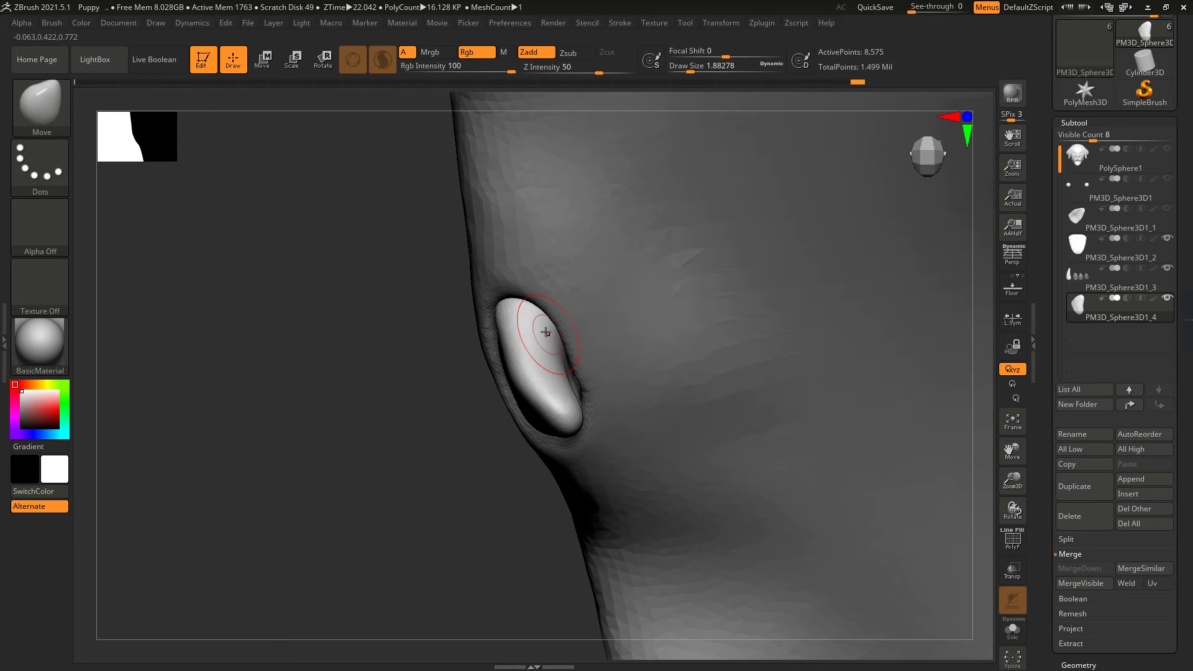
left_click_drag(472, 455, 558, 404)
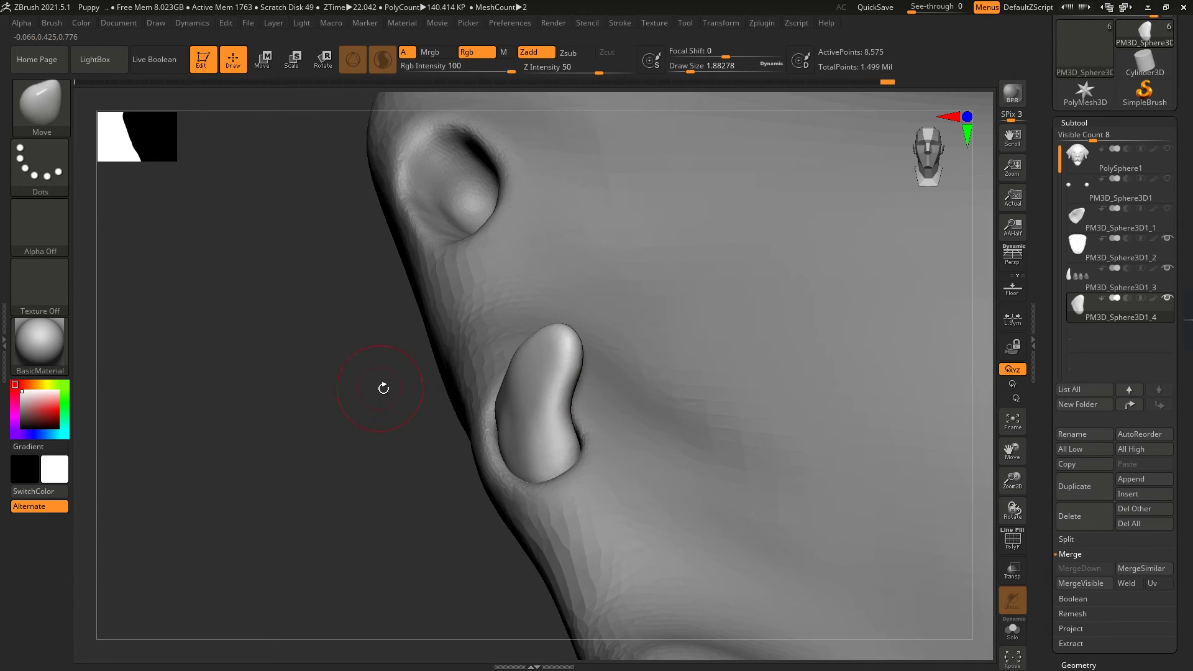
left_click_drag(383, 388, 391, 336)
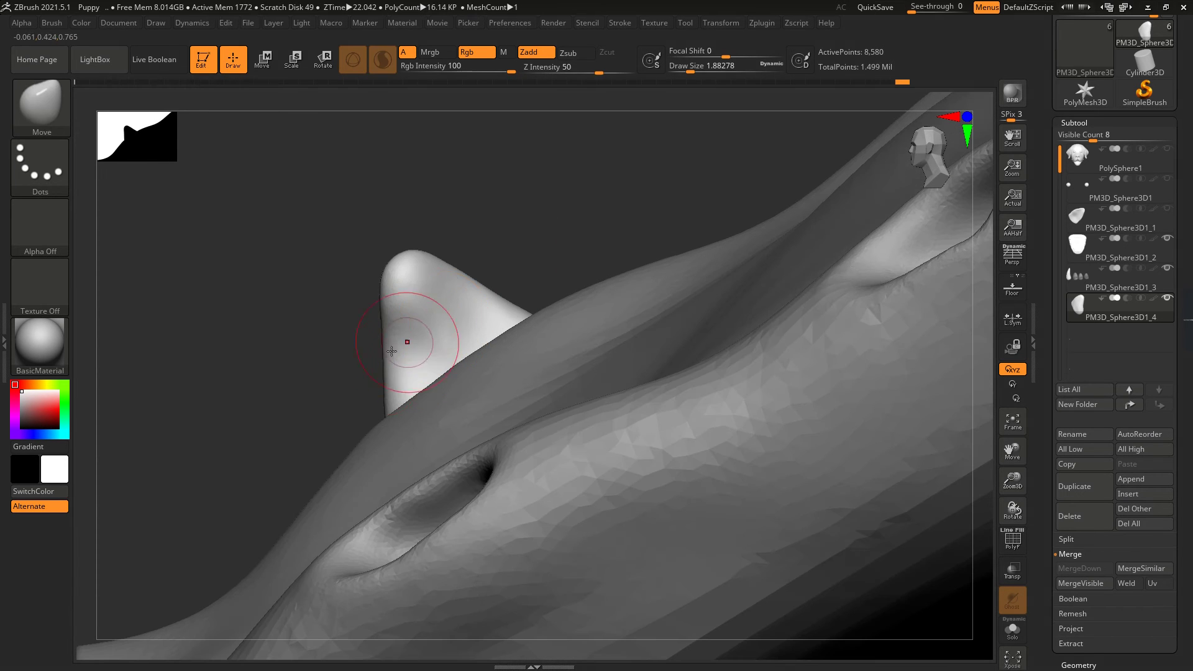
left_click_drag(469, 306, 363, 377)
left_click_drag(414, 409, 711, 299)
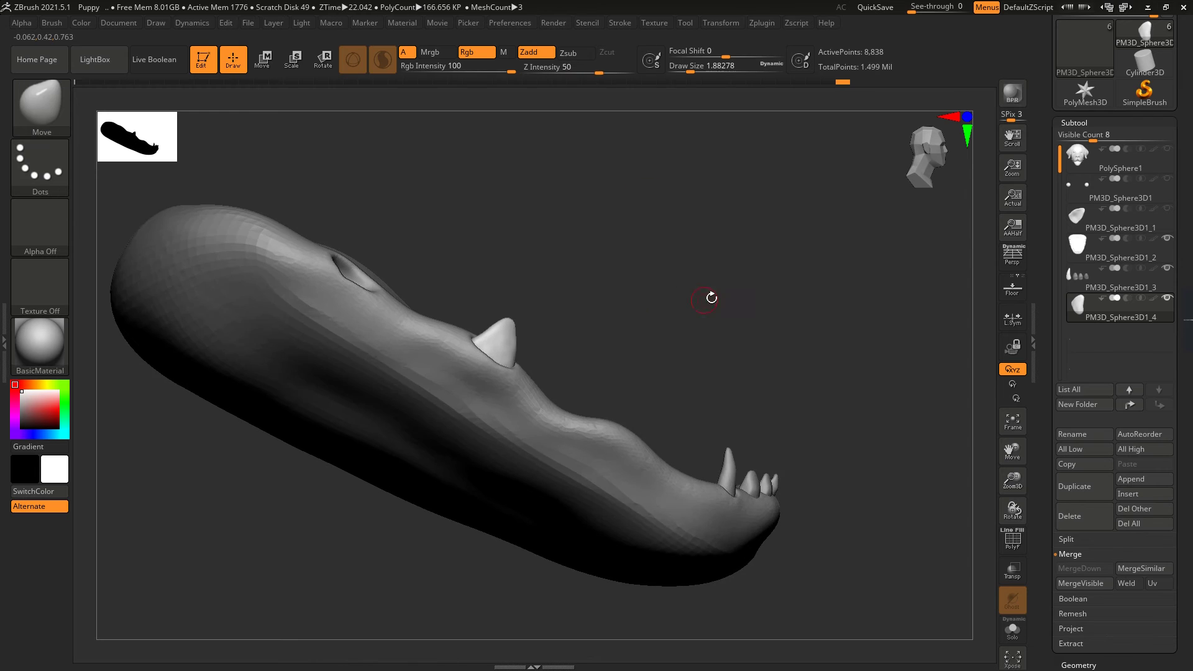
Step: Switch to Move mode and zoom in on the second bump on the snout
left_click(261, 59)
left_click_drag(497, 346, 434, 232)
left_click_drag(327, 261, 457, 300)
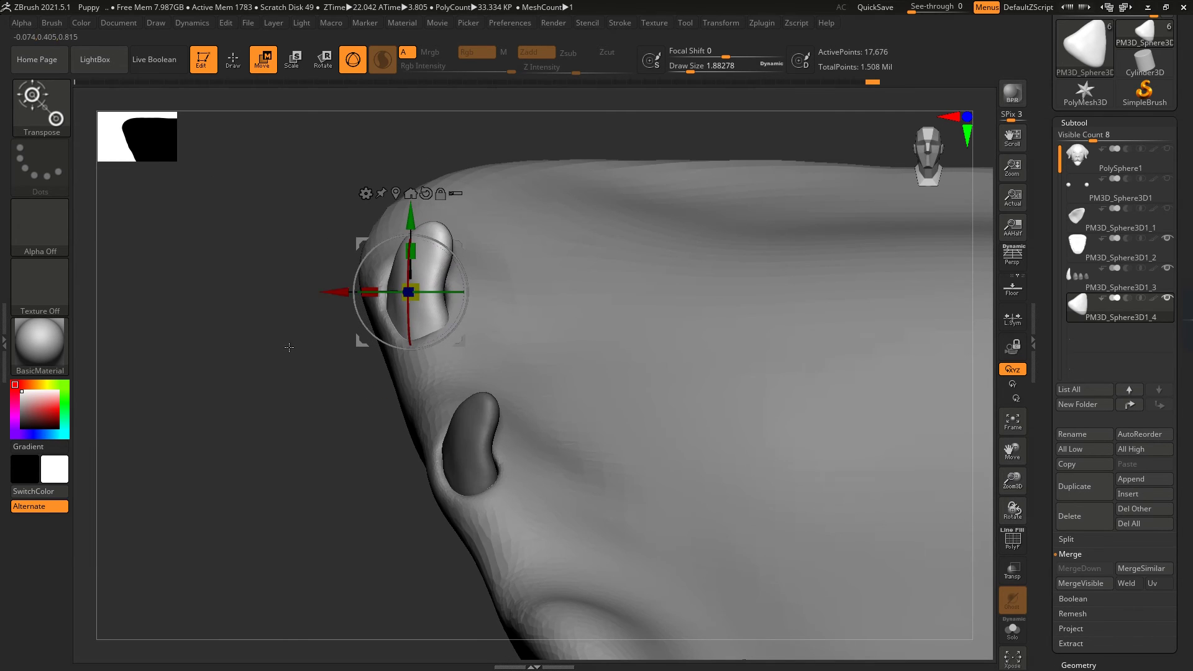
Step: Pull the second bump into a cone-shaped fang with the Move brush at size about 6.3, then smooth it
left_click_drag(288, 347, 304, 295)
key("q")
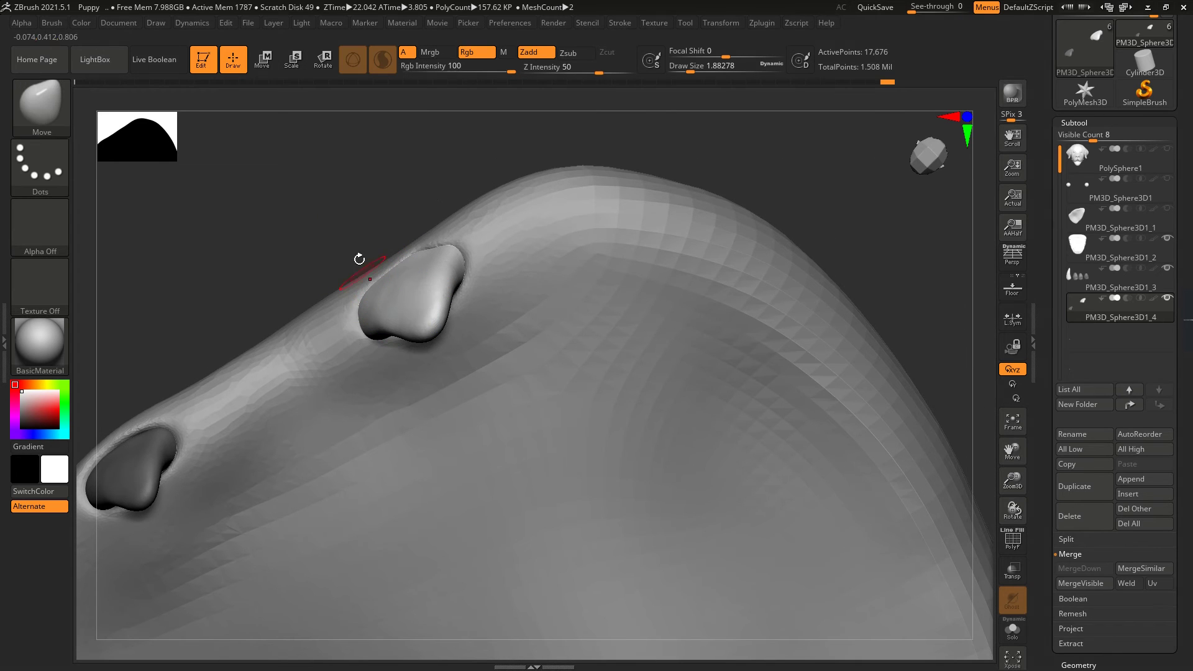
left_click_drag(691, 70, 701, 70)
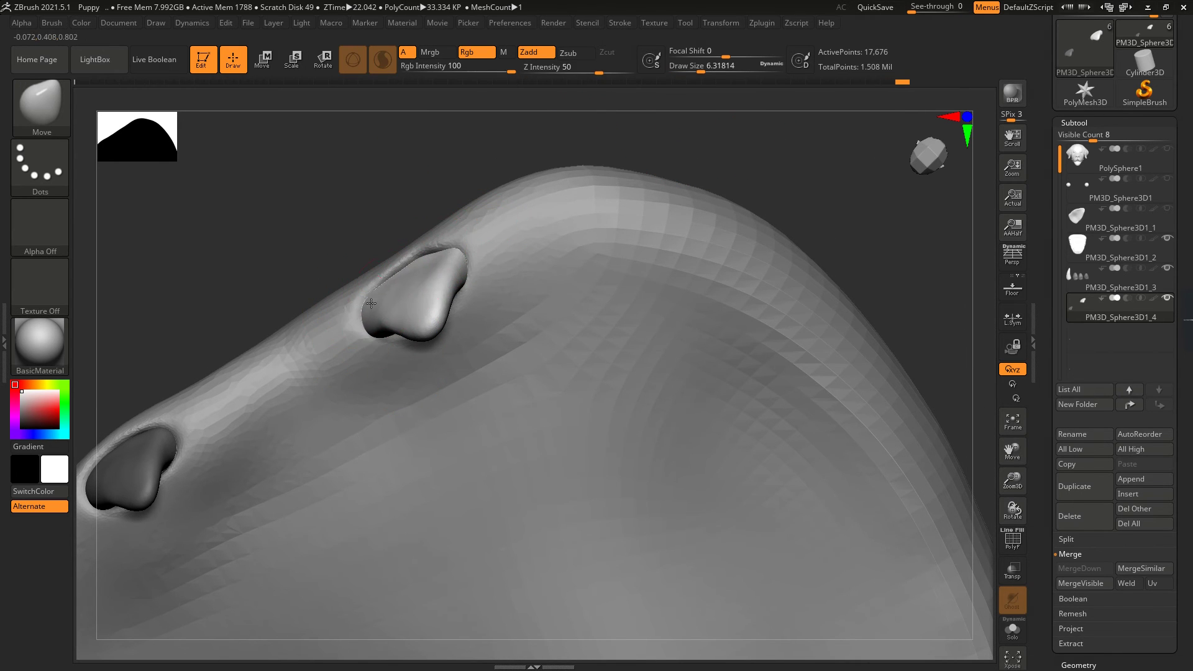
left_click_drag(425, 257, 314, 180)
left_click_drag(341, 327, 406, 362)
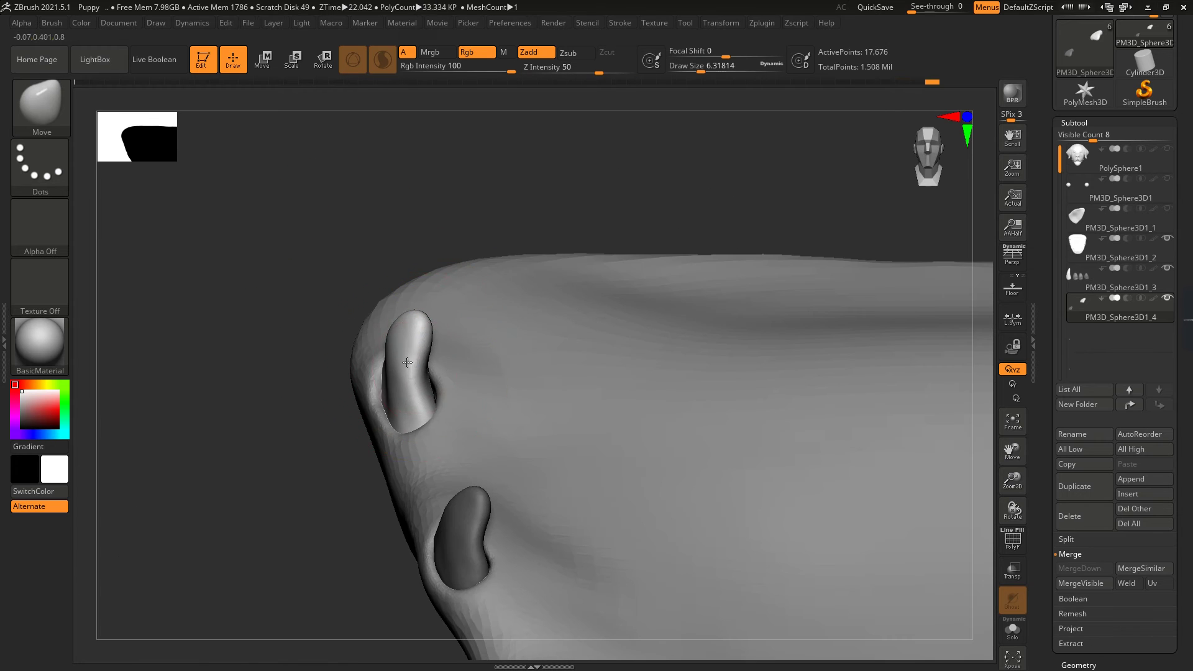
mouse_move(309, 358)
left_mouse_down()
mouse_move(425, 381)
mouse_move(403, 328)
mouse_move(649, 145)
left_mouse_up()
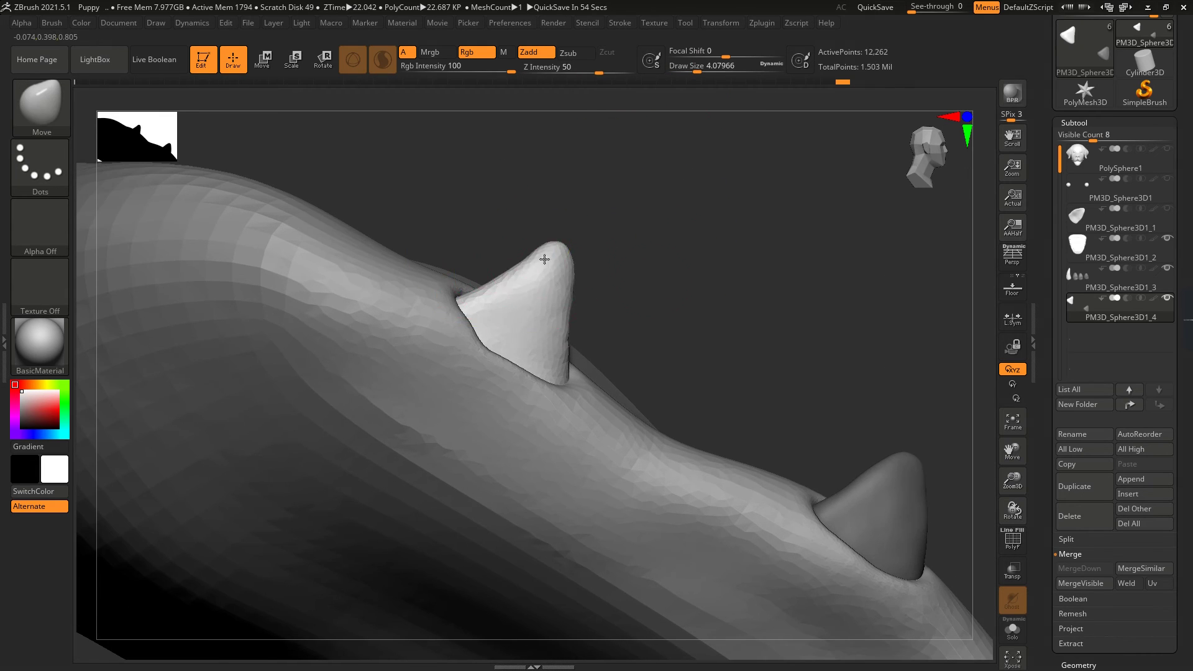
left_click_drag(546, 258, 568, 340)
mouse_move(496, 299)
left_mouse_down()
mouse_move(460, 333)
mouse_move(558, 258)
mouse_move(603, 322)
mouse_move(536, 329)
mouse_move(595, 335)
left_mouse_up()
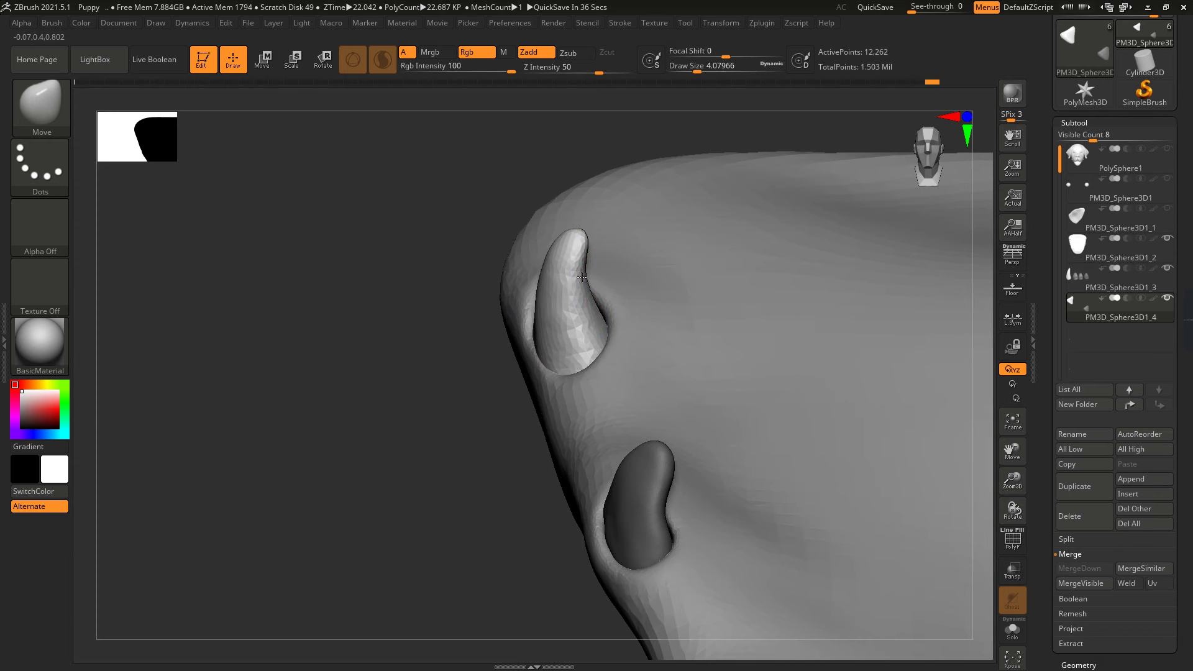
left_click_drag(581, 277, 546, 266)
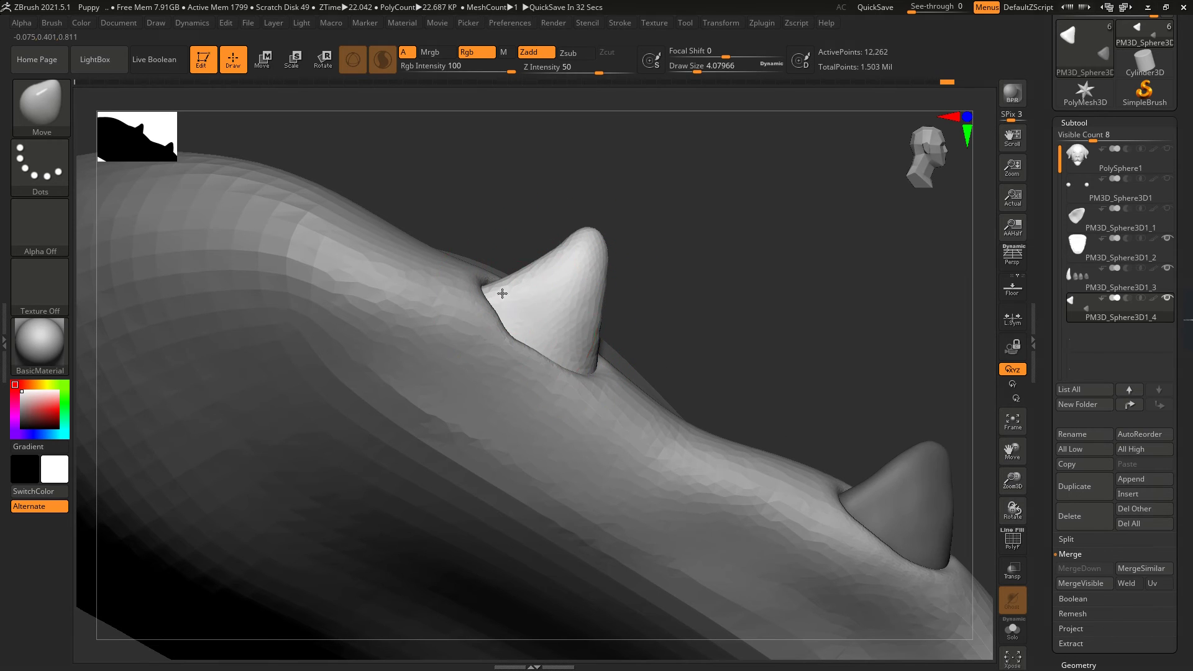
left_click_drag(698, 231, 523, 330)
left_click_drag(449, 379, 423, 386)
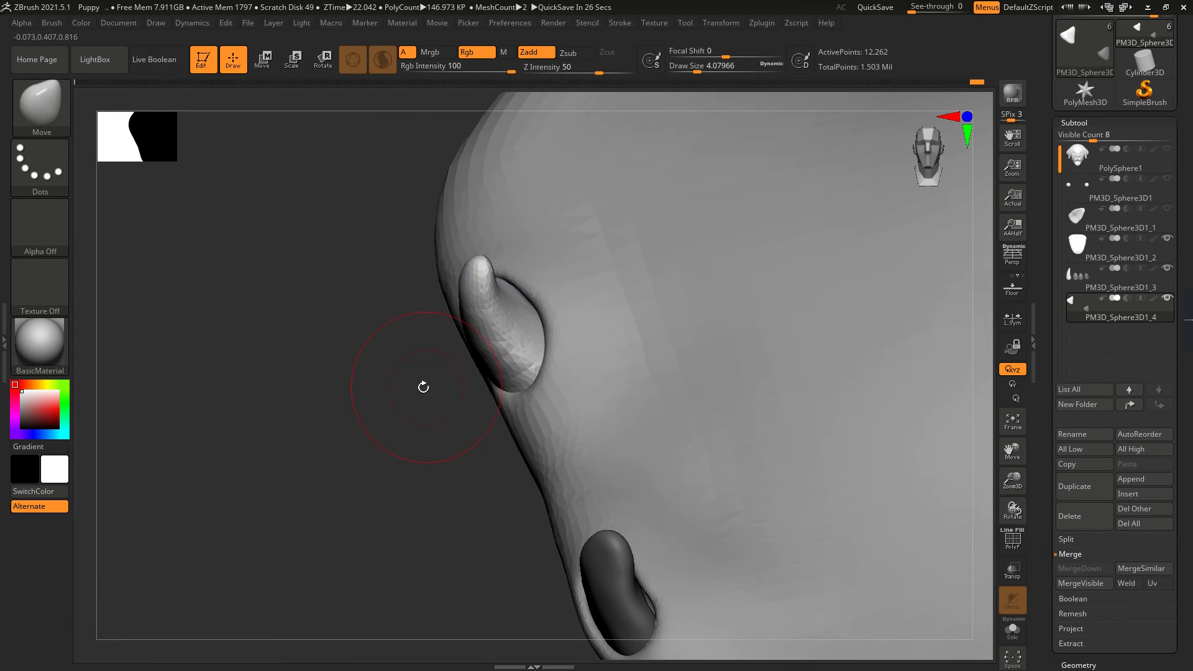
right_click_drag(506, 320, 493, 333)
key("shift")
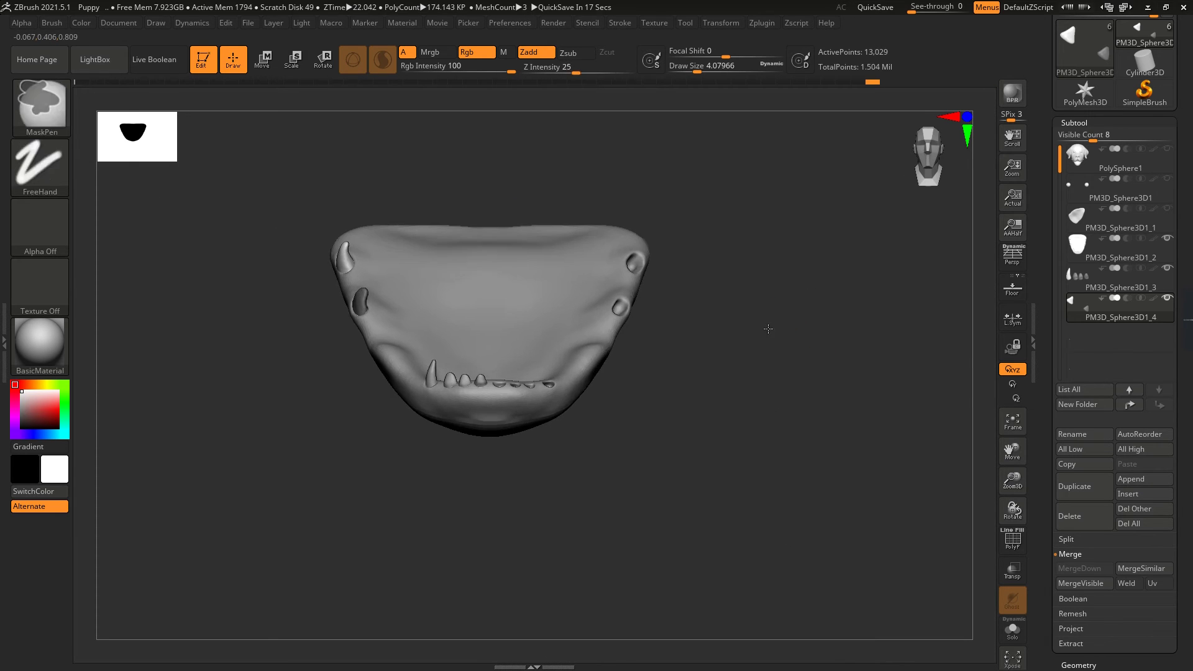
Step: Show the dog head, select the teeth, and merge the visible parts
left_click(1167, 149)
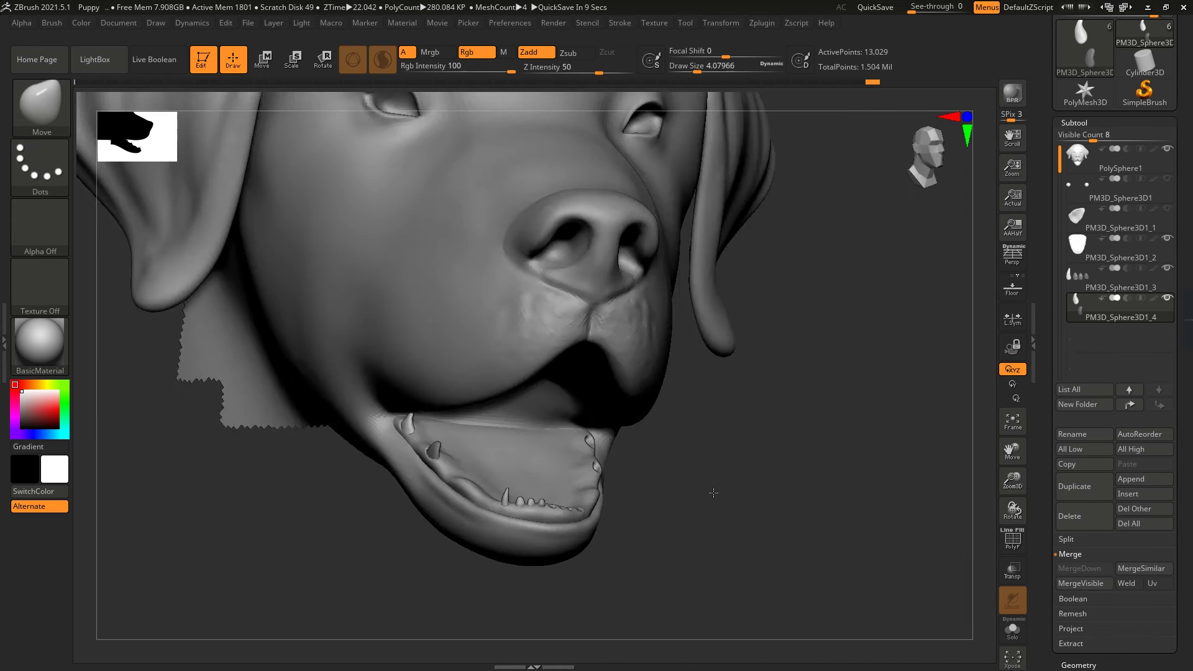
left_click_drag(713, 492, 727, 435, "shift")
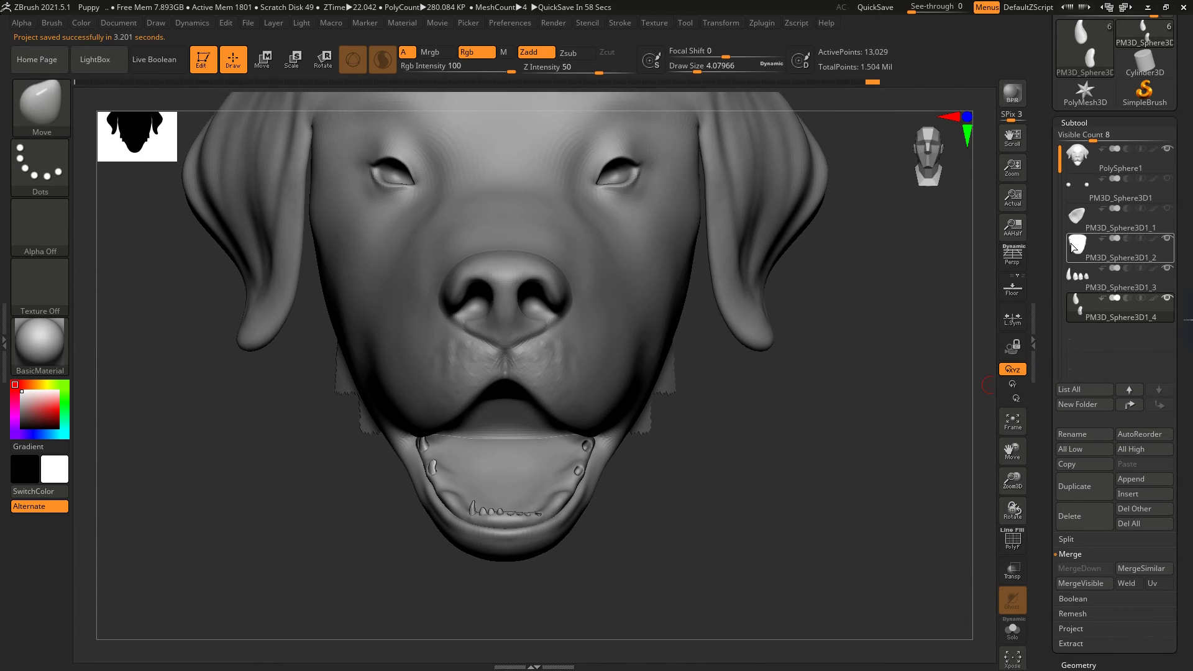
left_click(490, 511, "alt")
left_click(1079, 583)
left_click(974, 596)
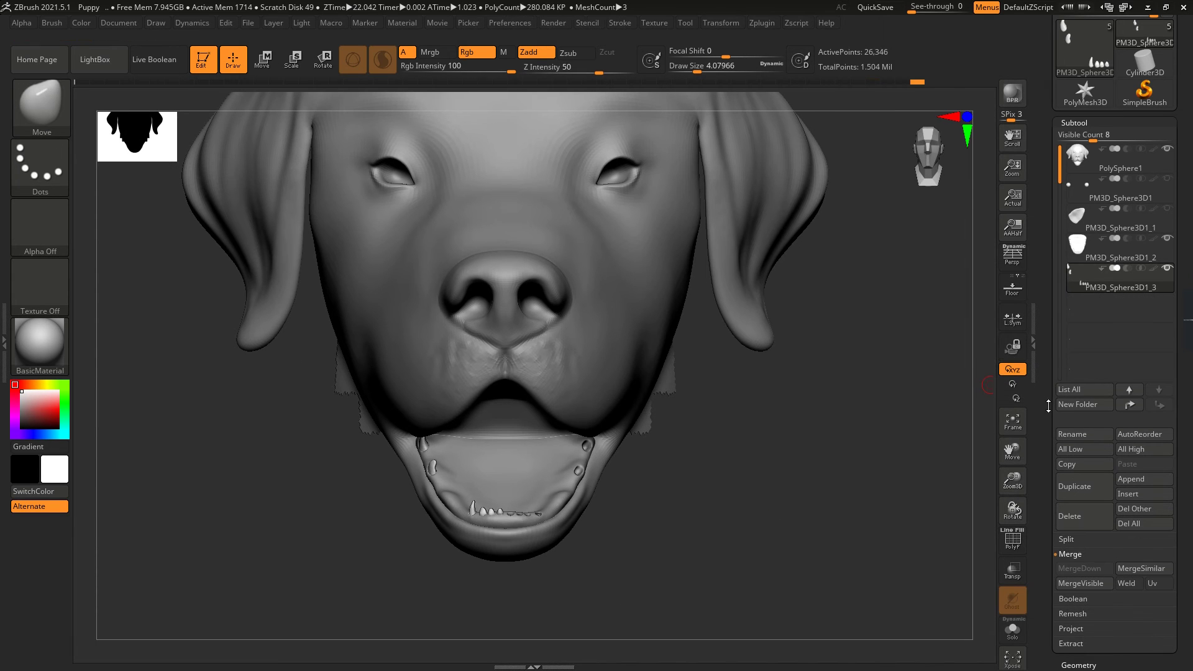
Step: Mirror the teeth across the model's center with Deformation > Mirror
left_click(1082, 628)
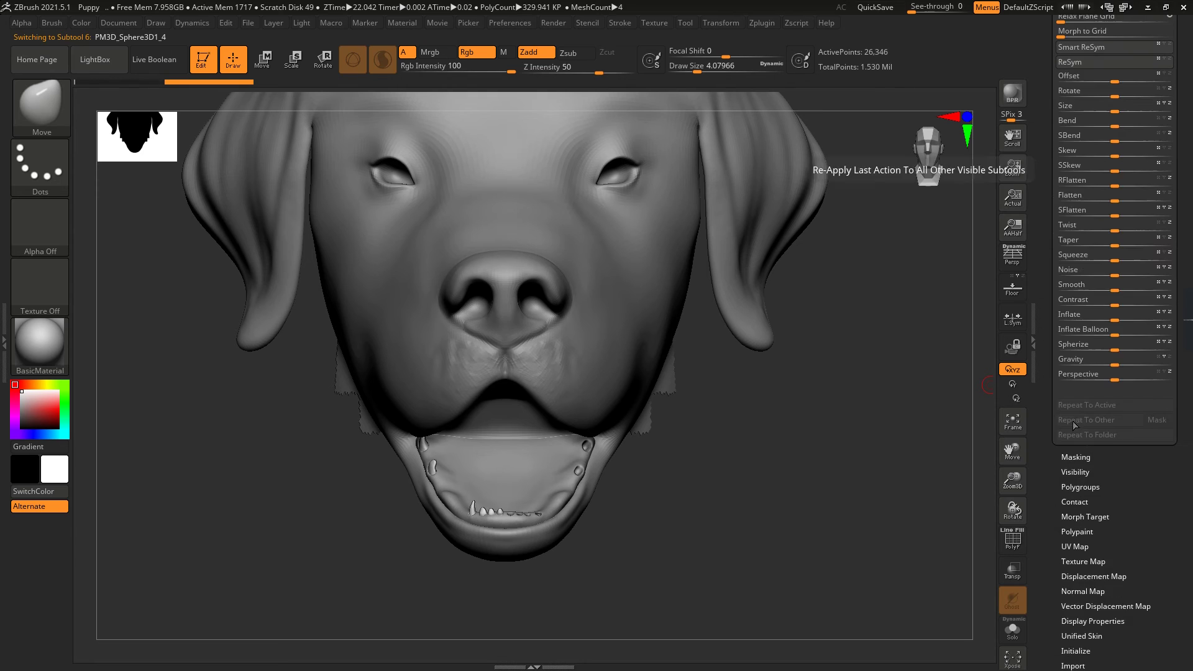
scroll(1087, 310, "up", 3)
left_click(1087, 277)
left_click_drag(877, 411, 910, 399)
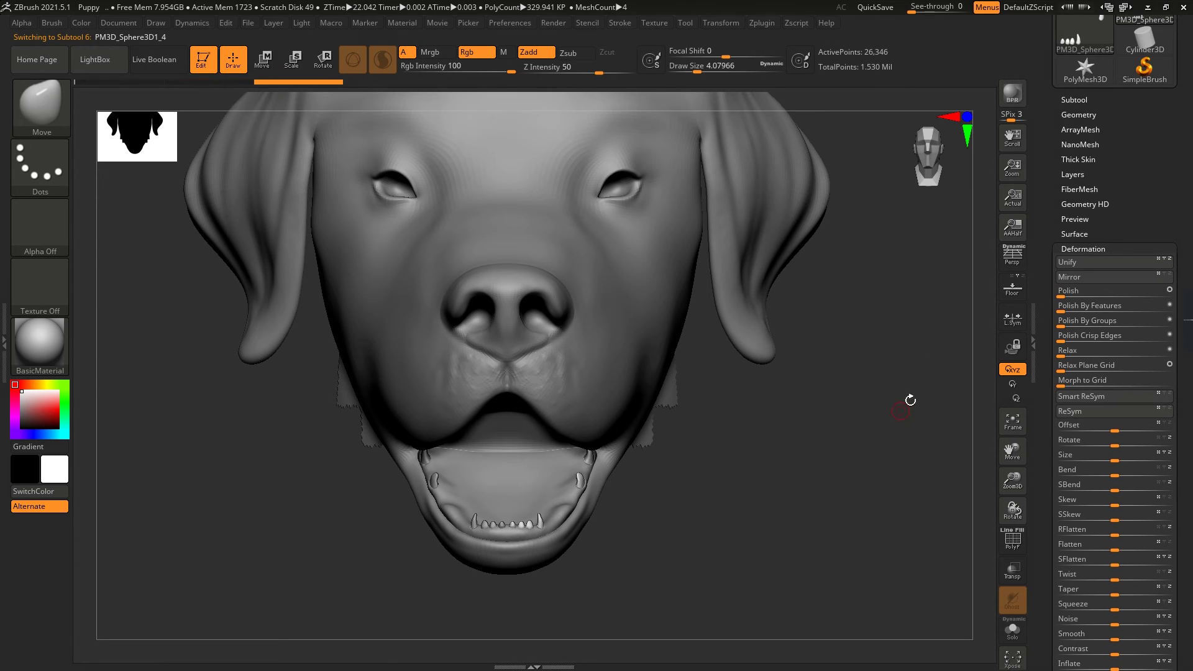
Step: Select PM3D_Sphere3D1_3 and merge the subtool below into it
left_click(1074, 100)
left_click(1079, 250)
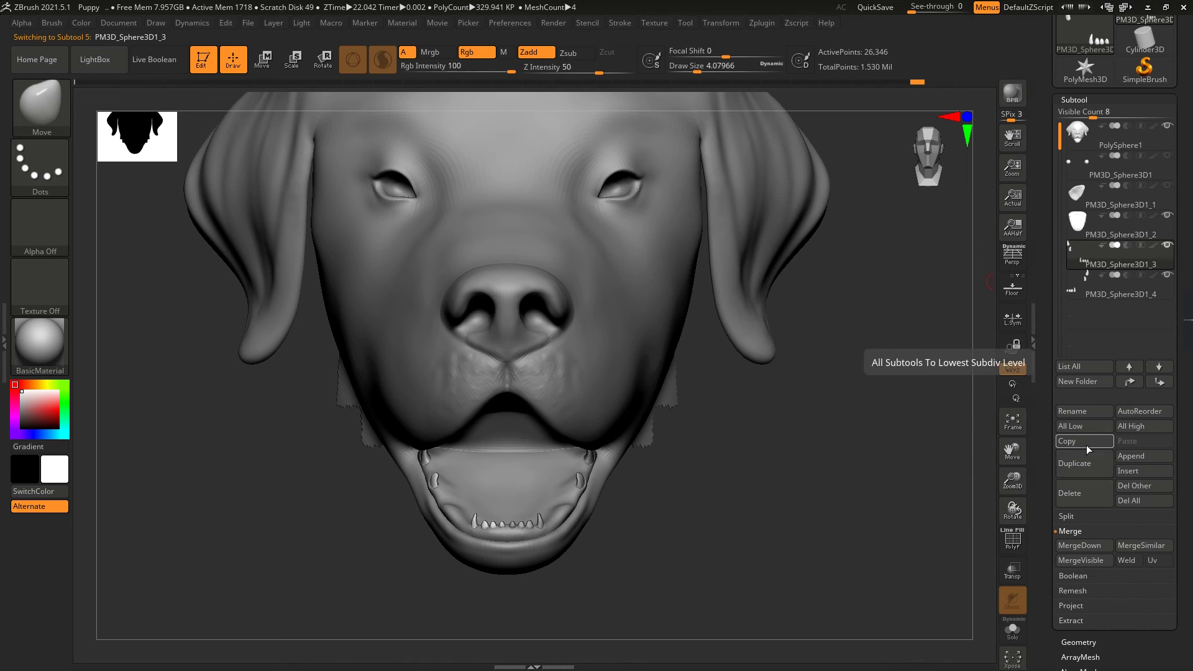
left_click(1083, 545)
left_click(979, 570)
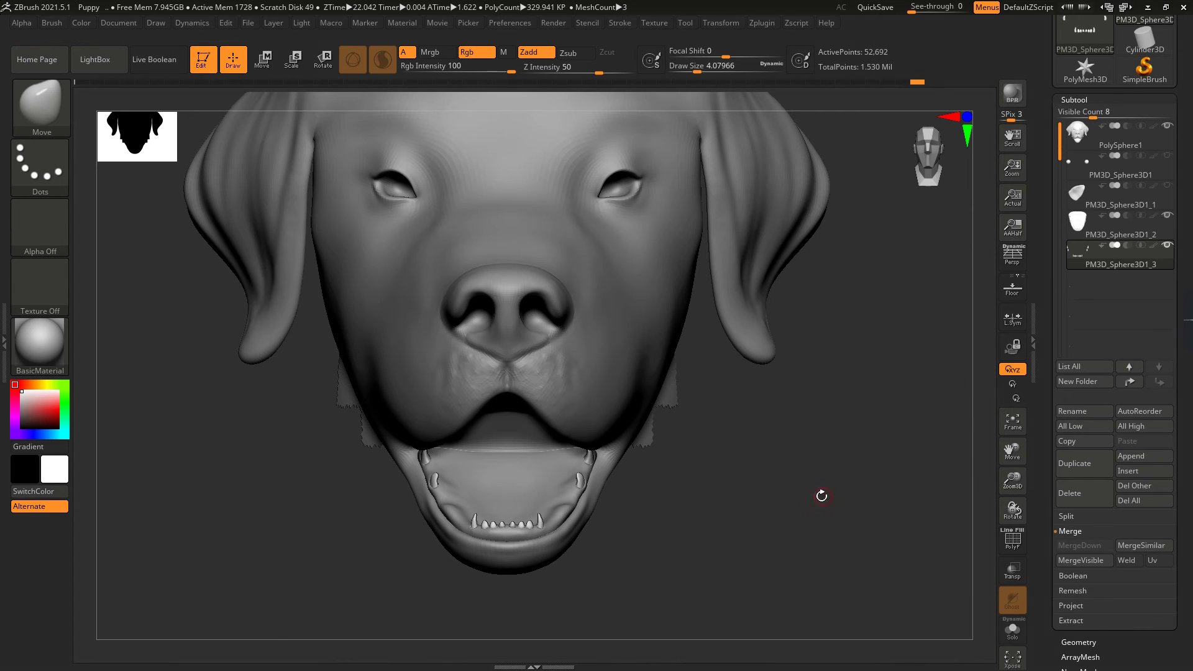
Step: Select the palate piece and cancel its merge-down
left_click_drag(761, 458, 779, 466, "alt")
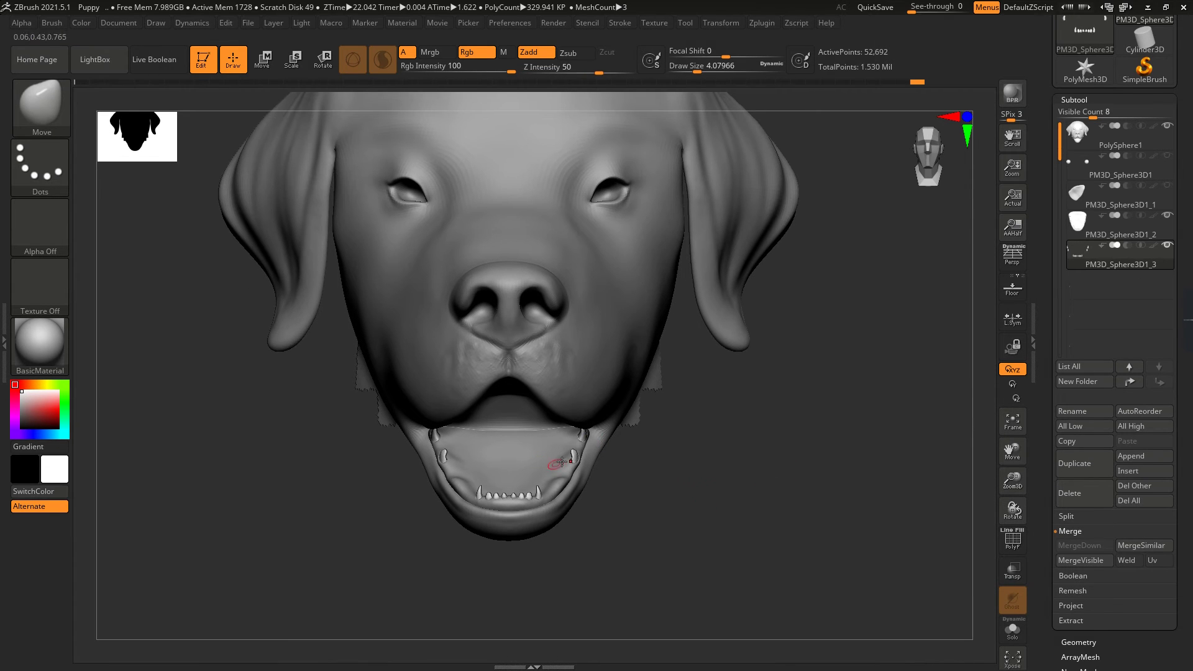
left_click_drag(726, 495, 580, 394, "alt")
left_click(580, 394, "alt")
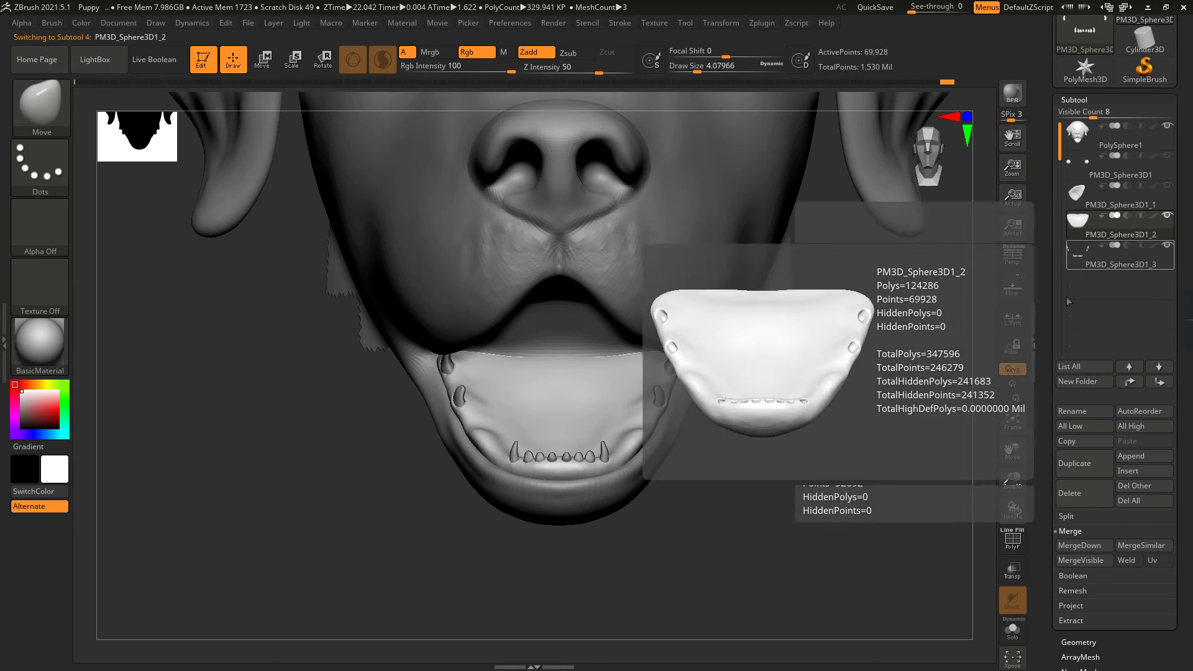
left_click(1083, 553)
left_click(929, 572)
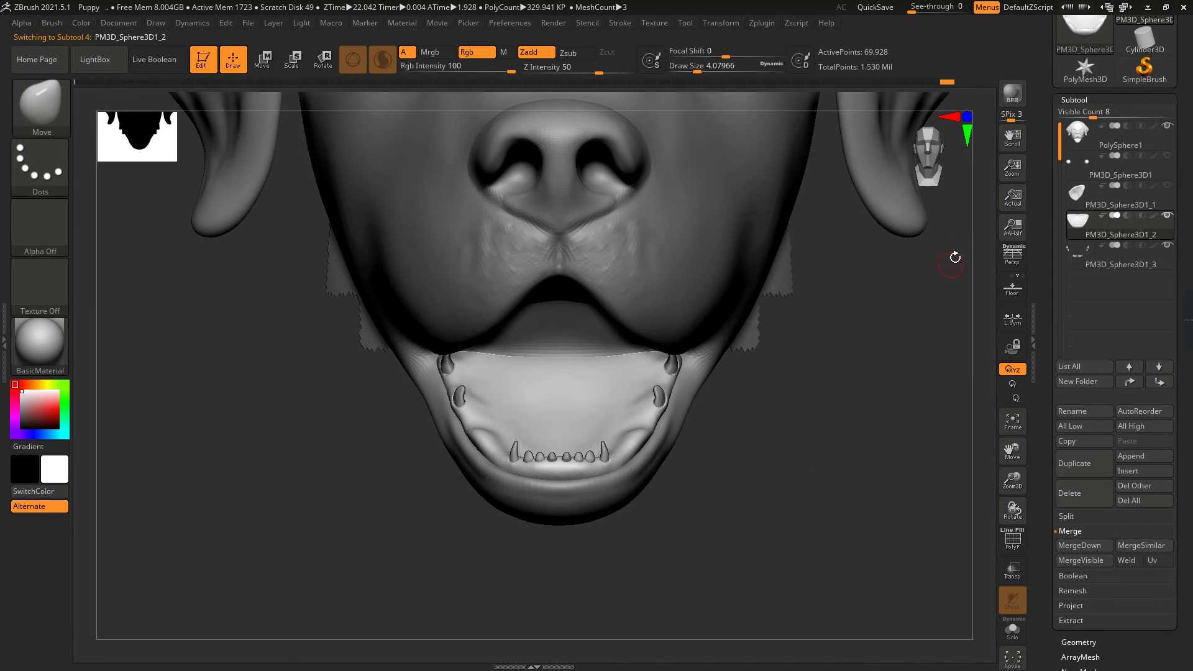
left_click_drag(836, 397, 797, 377)
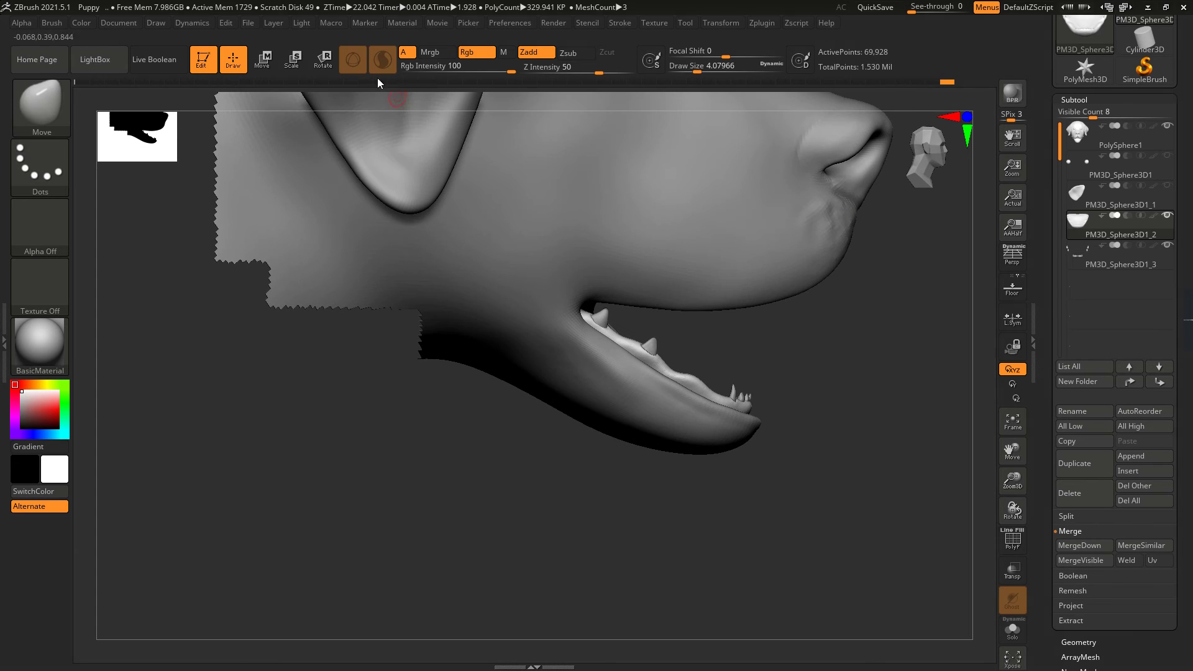
Step: Shift and rotate the lower teeth subtool to follow the lower jaw's curve
key("w")
left_click_drag(632, 290, 709, 379)
left_click(1118, 264)
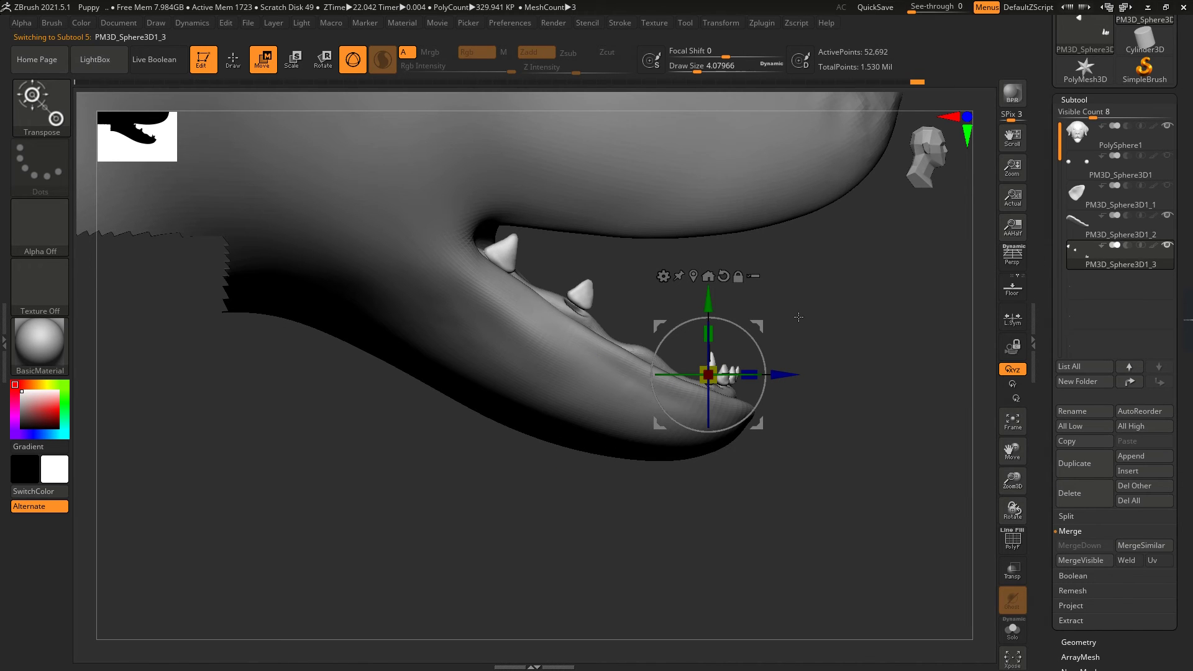
left_click_drag(722, 327, 802, 298)
left_click_drag(348, 333, 398, 261, "alt")
left_click(499, 258, "ctrl")
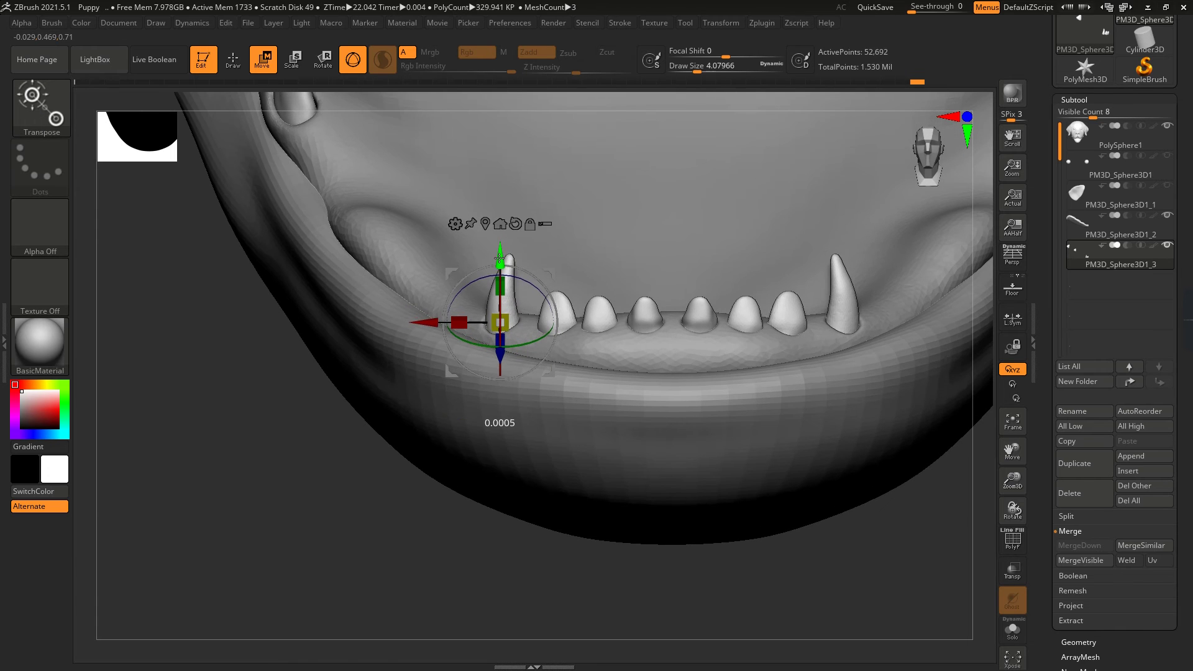
Step: Activate the teeth subtool, zoom in on the lower teeth, and set brush size to about 2.46
key("f")
key("q")
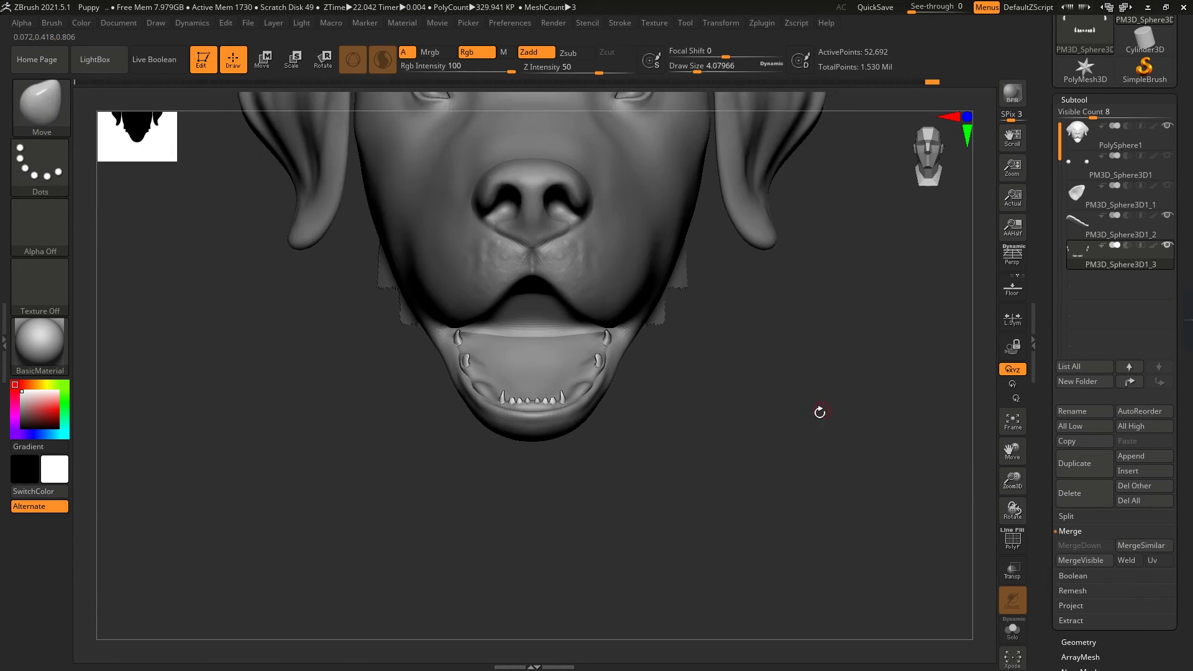
left_click_drag(738, 435, 940, 418)
left_click(868, 482, "alt")
left_click_drag(868, 481, 511, 244, "alt")
left_click_drag(689, 70, 680, 72)
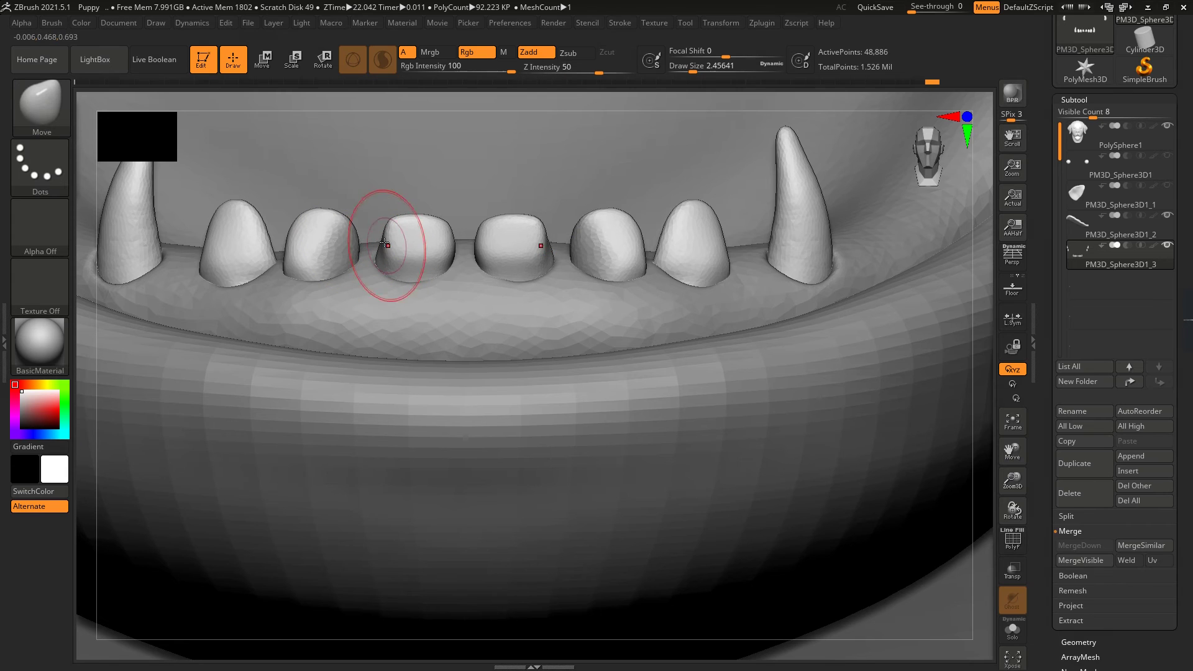
Step: Mask and trim the two central lower teeth
key("ctrl")
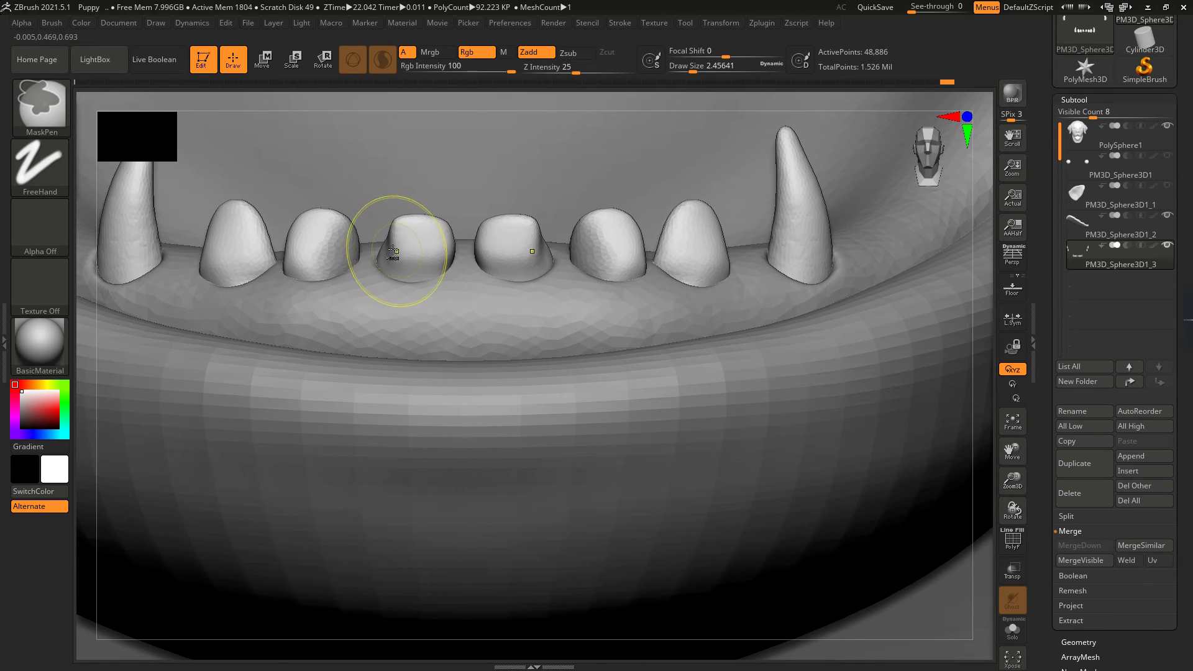
left_click_drag(403, 180, 377, 279, "ctrl+shift")
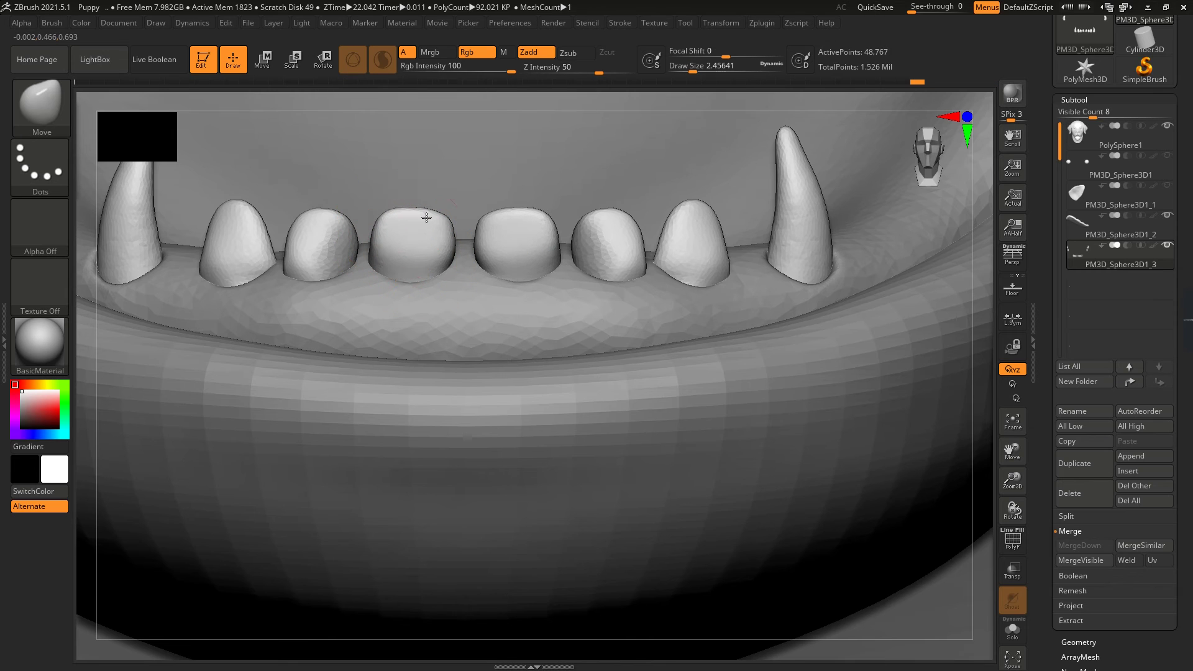
key("ctrl")
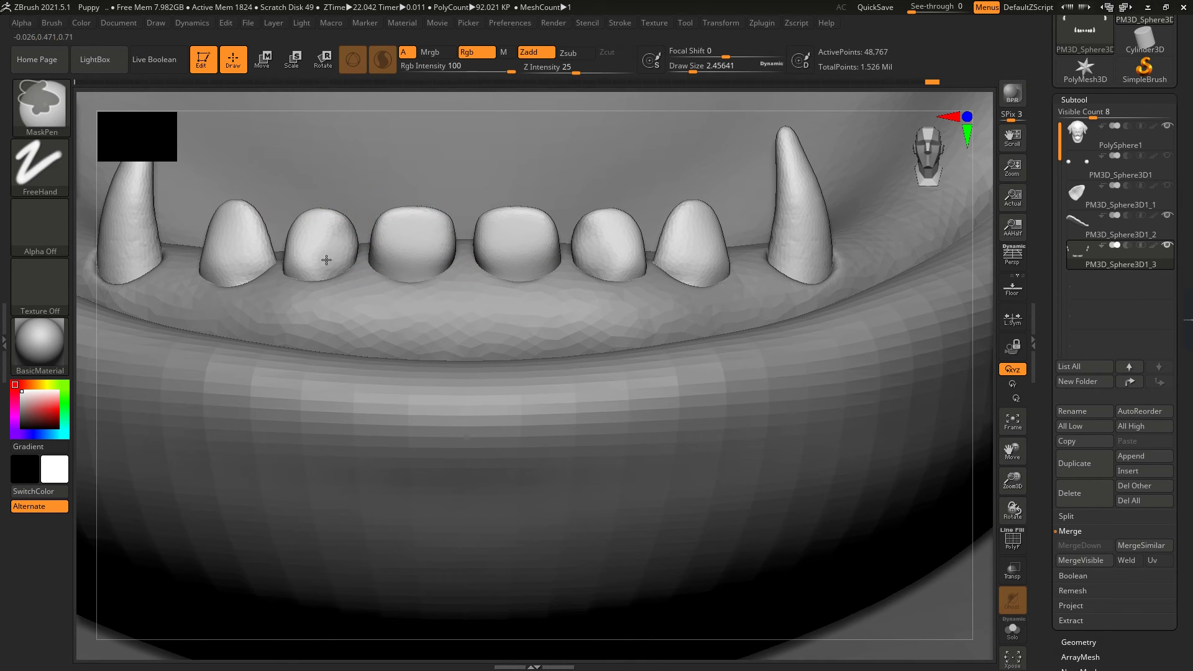
left_click_drag(346, 232, 547, 248, "ctrl")
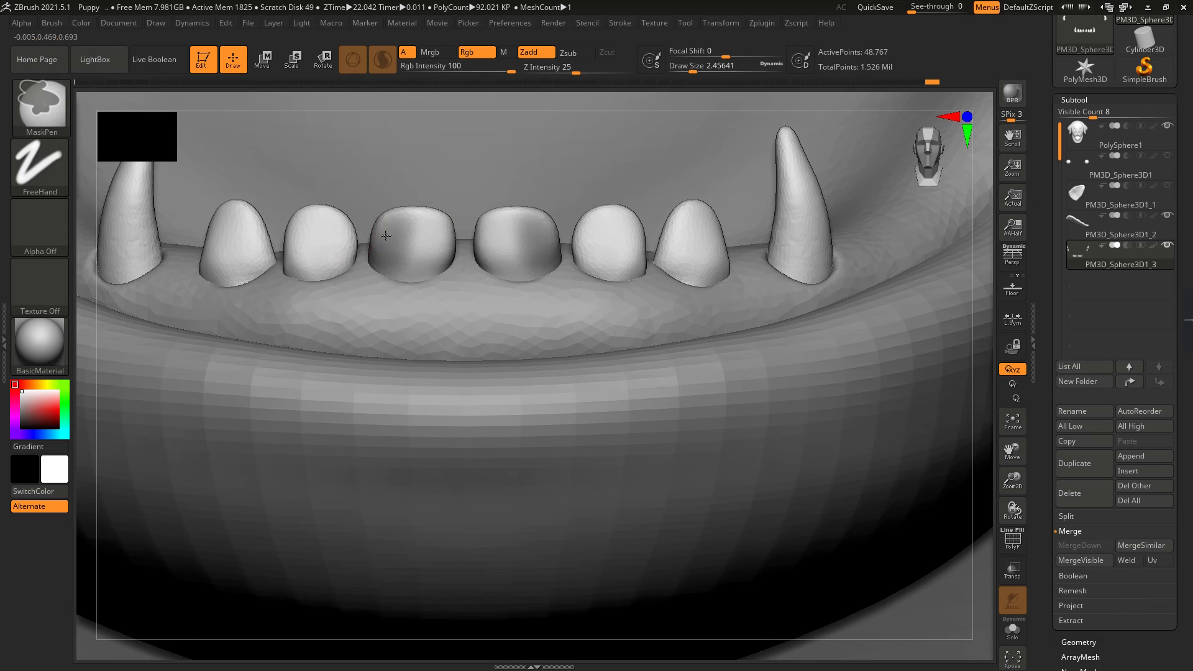
key("ctrl")
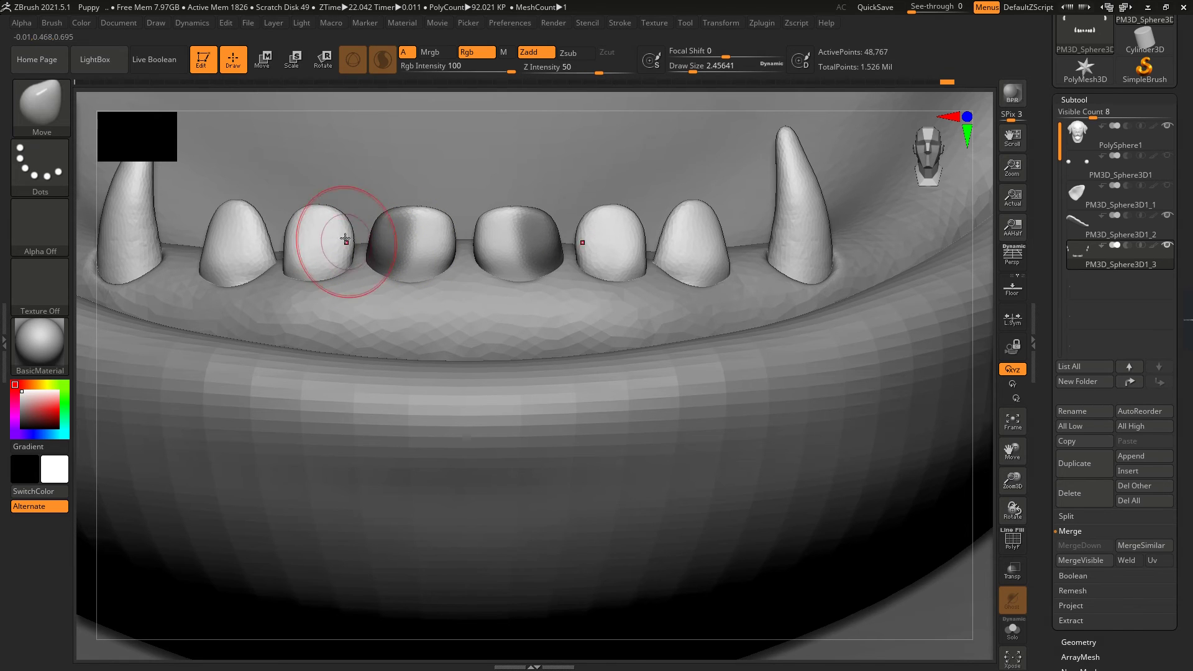
scroll(434, 248, "down", 5)
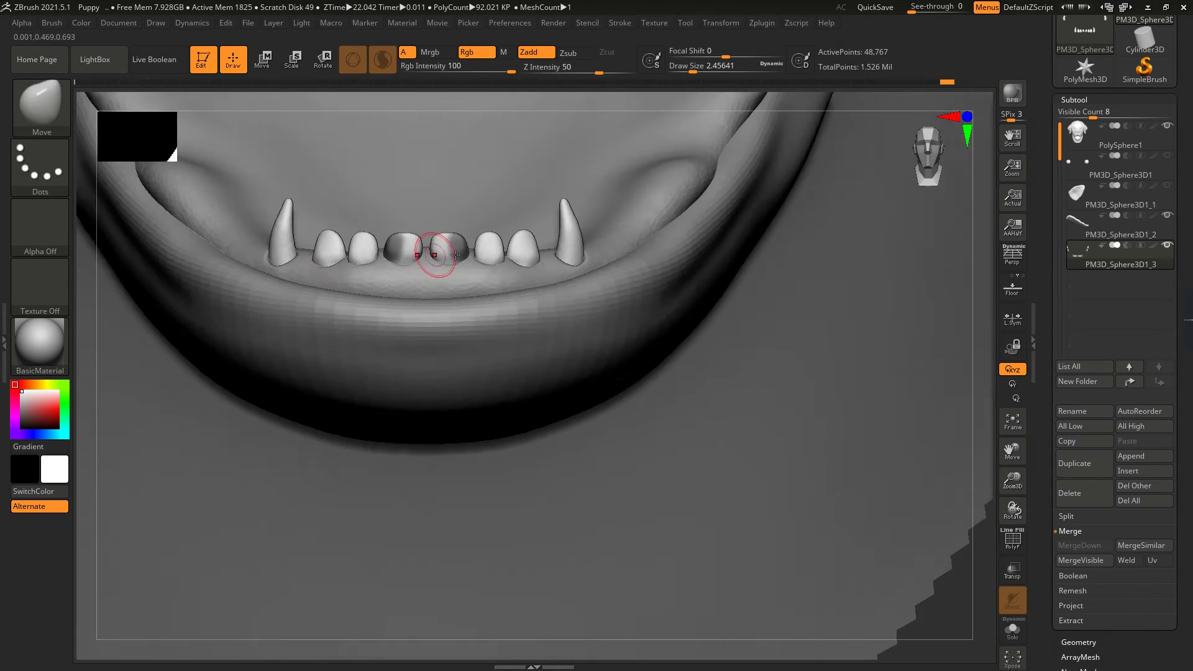
scroll(449, 240, "up", 8)
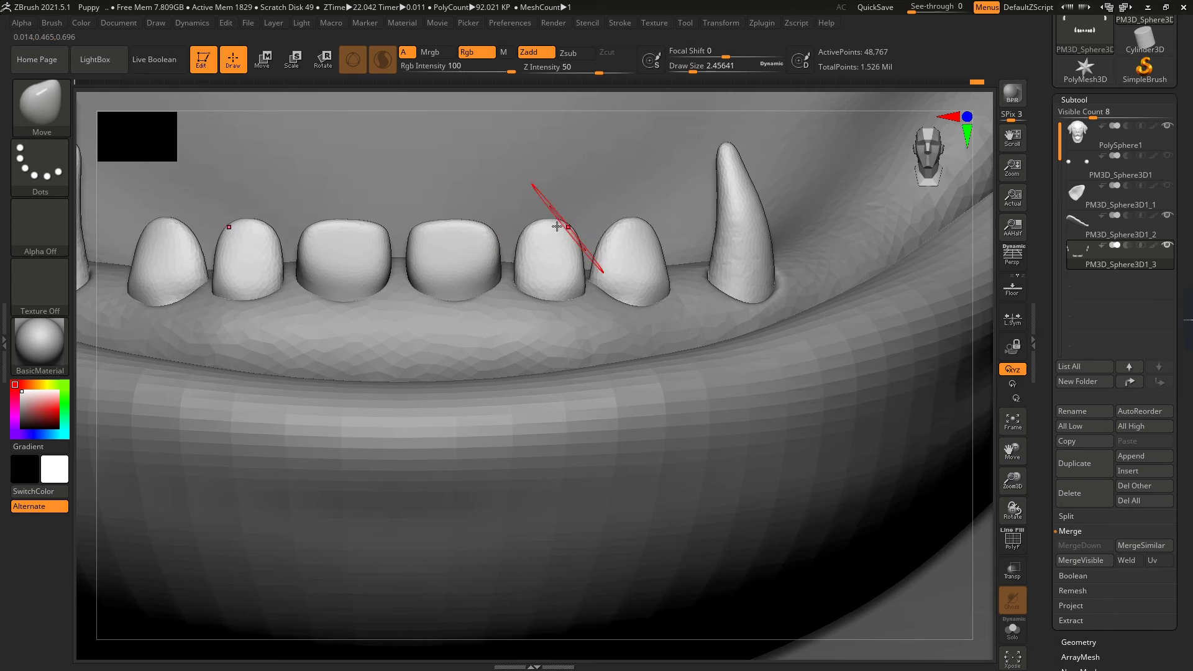
Step: Flatten the outer incisors and symmetrically reshape and mask the fifth and sixth teeth
mouse_move(518, 225)
left_mouse_down()
mouse_move(553, 234)
mouse_move(542, 235)
left_mouse_up()
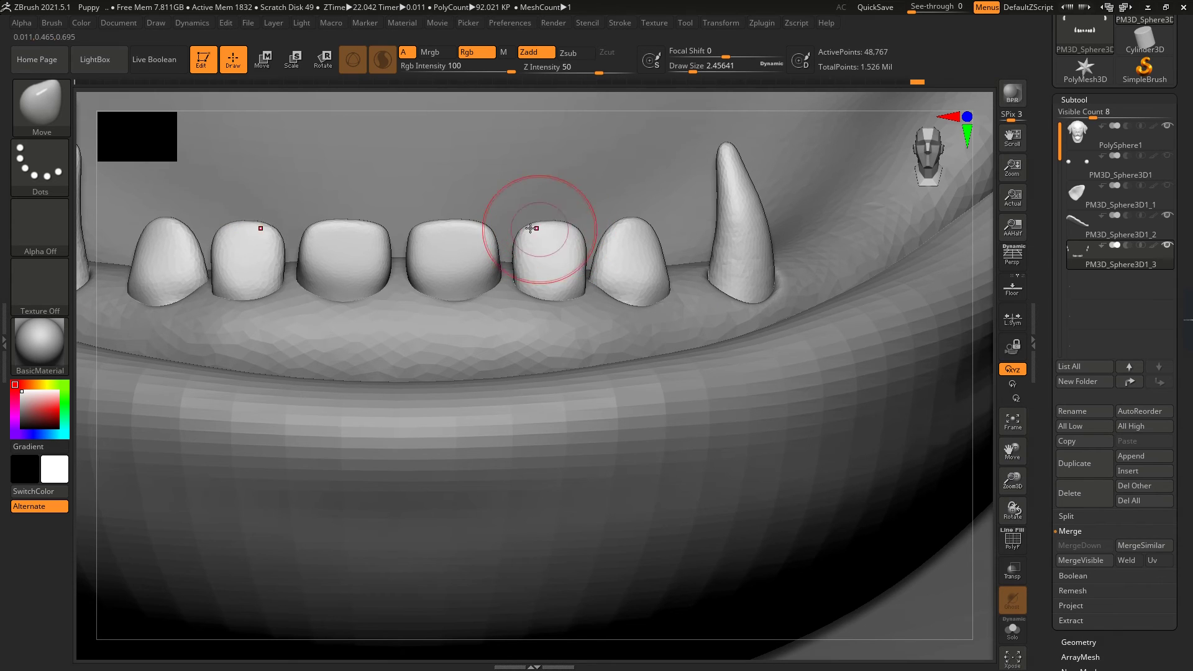
mouse_move(638, 199)
left_mouse_down()
mouse_move(657, 226)
mouse_move(618, 234)
left_mouse_up()
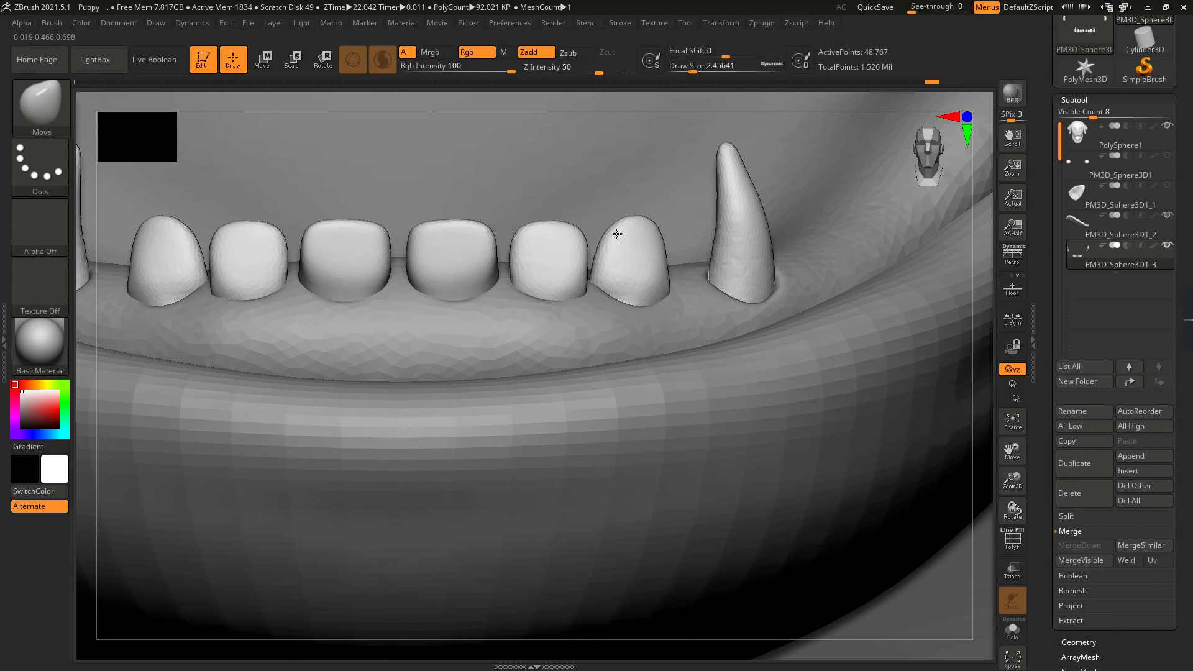
mouse_move(618, 234)
right_mouse_down("ctrl")
mouse_move(857, 365)
mouse_move(934, 423)
mouse_move(537, 400)
mouse_move(559, 311)
right_mouse_up("ctrl")
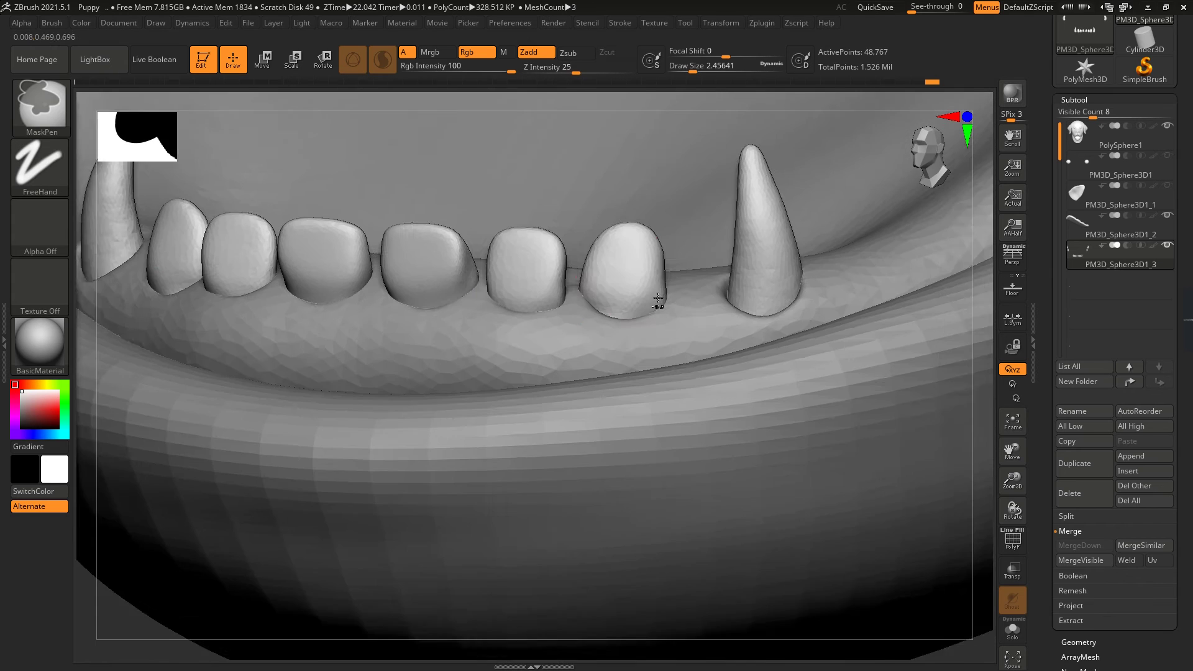
mouse_move(572, 199)
left_mouse_down("ctrl")
mouse_move(518, 225)
mouse_move(591, 280)
left_mouse_up("ctrl")
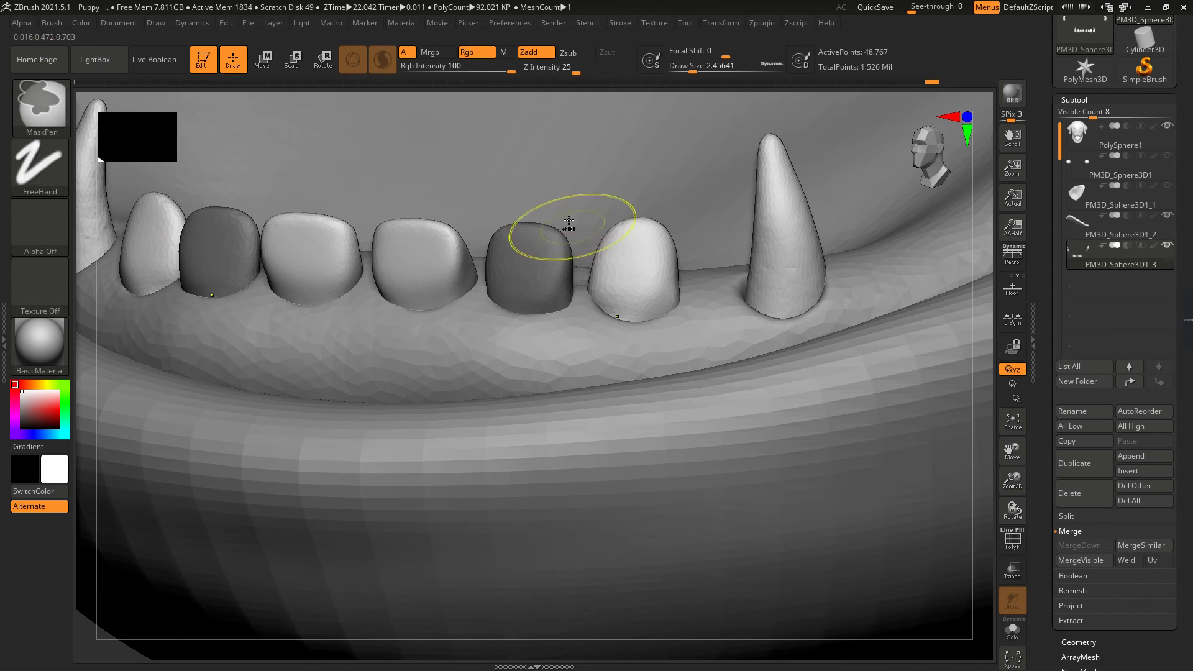
left_click(1162, 165)
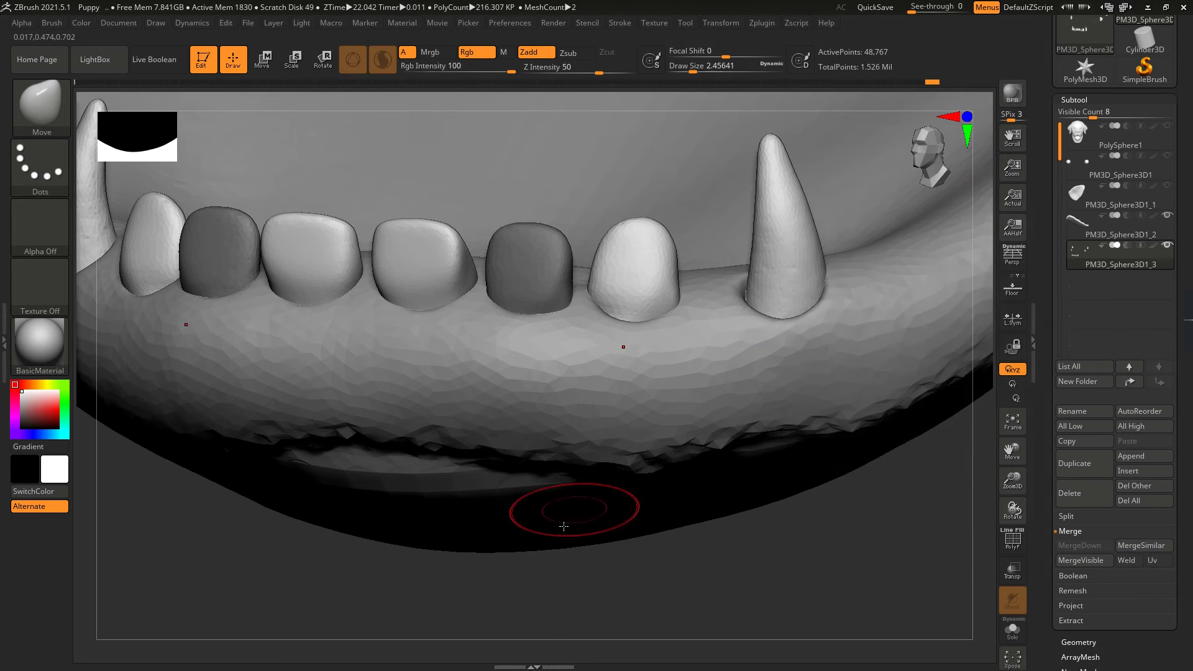
Step: Isolate the teeth by masking and hiding the jaw, then show the whole jaw again
right_click_drag(559, 511, 565, 458)
left_click_drag(513, 427, 398, 242, "ctrl")
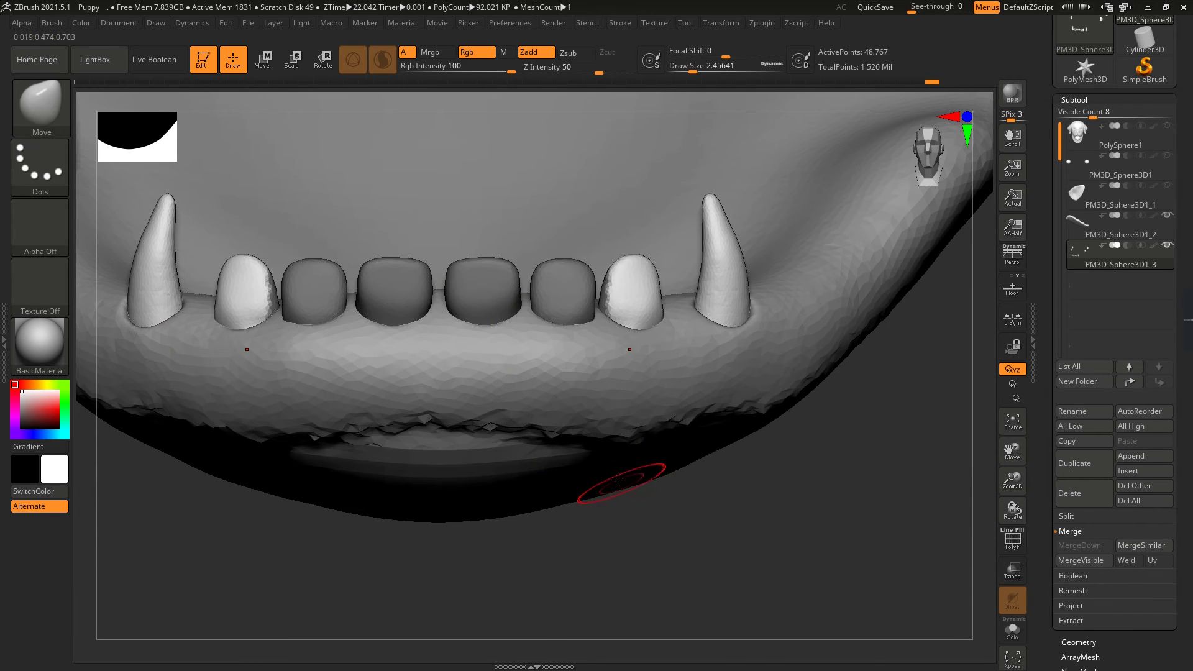
left_click_drag(586, 554, 292, 194, "ctrl+shift")
left_click(754, 533, "ctrl+shift")
left_click_drag(755, 533, 627, 349)
mouse_move(697, 106)
left_mouse_down()
mouse_move(684, 186)
mouse_move(629, 235)
left_mouse_up()
left_click_drag(883, 519, 594, 318)
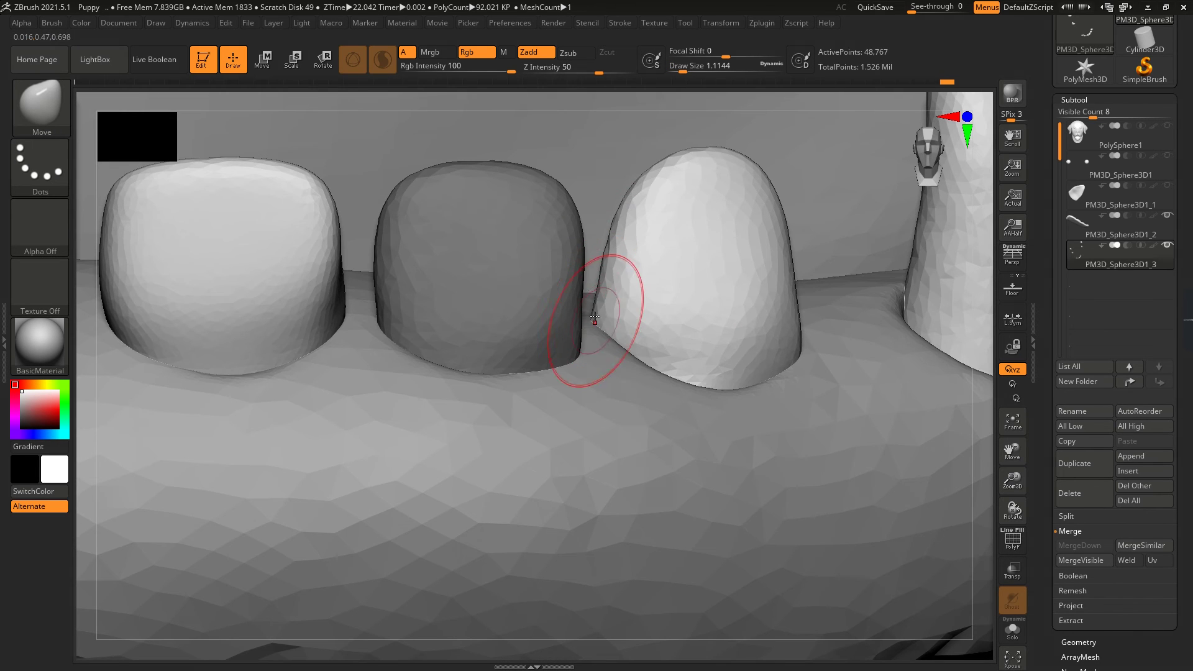
left_click(657, 167, "ctrl+shift")
key("f")
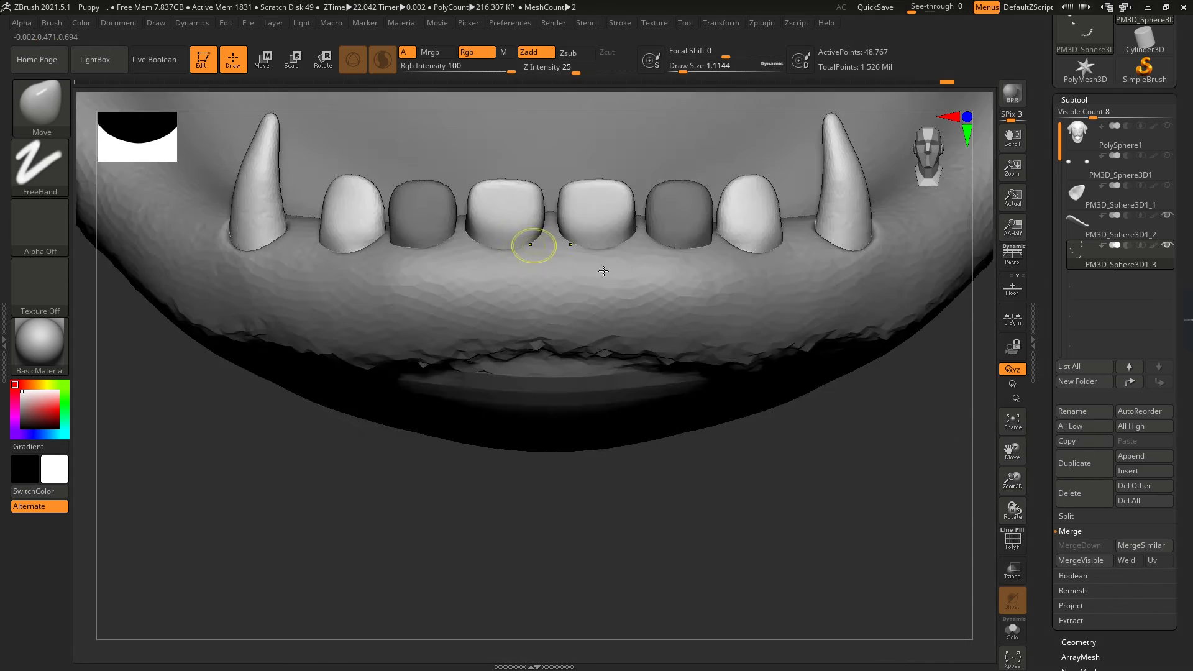
left_click_drag(604, 265, 573, 312)
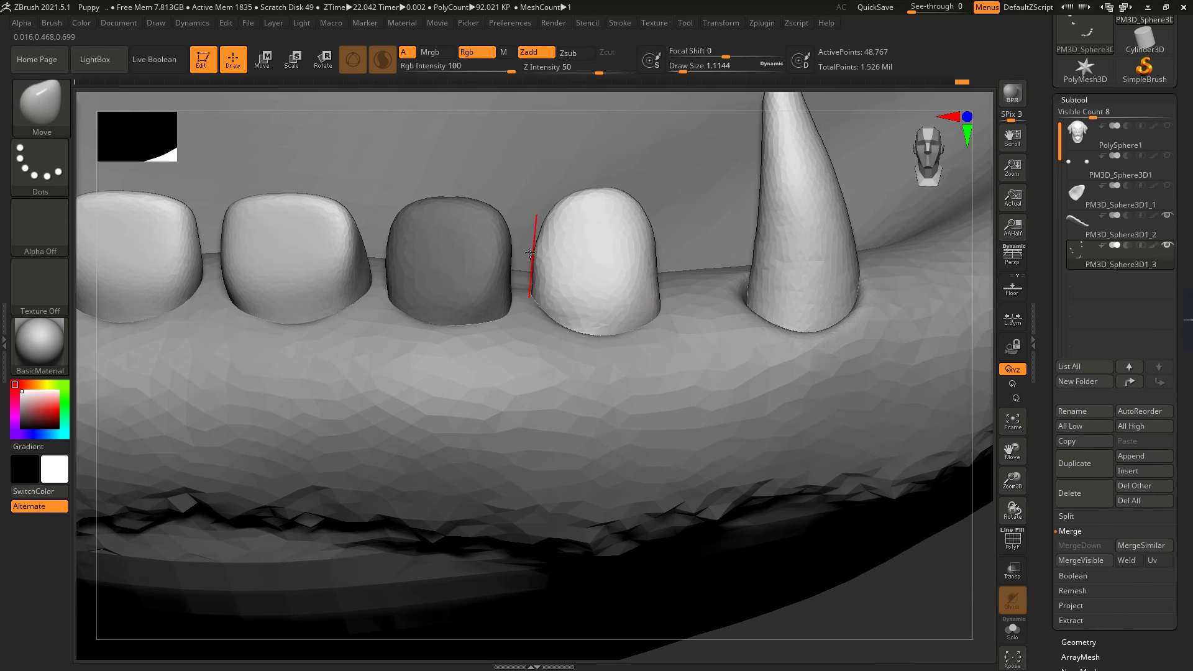
Step: Smooth the tooth's left edge and raise the brush size to about 2.83
mouse_move(531, 249)
left_mouse_down("shift")
mouse_move(559, 213)
mouse_move(583, 288)
left_mouse_up("shift")
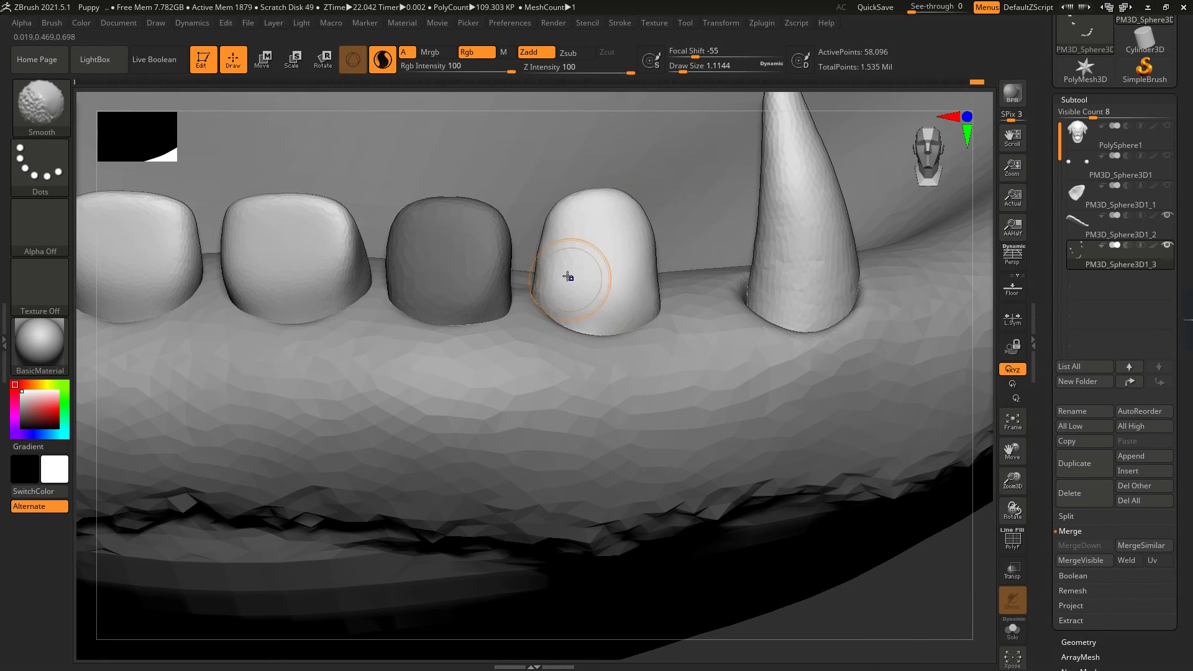
key("f")
mouse_move(514, 386)
left_mouse_down()
mouse_move(847, 479)
mouse_move(777, 311)
left_mouse_up()
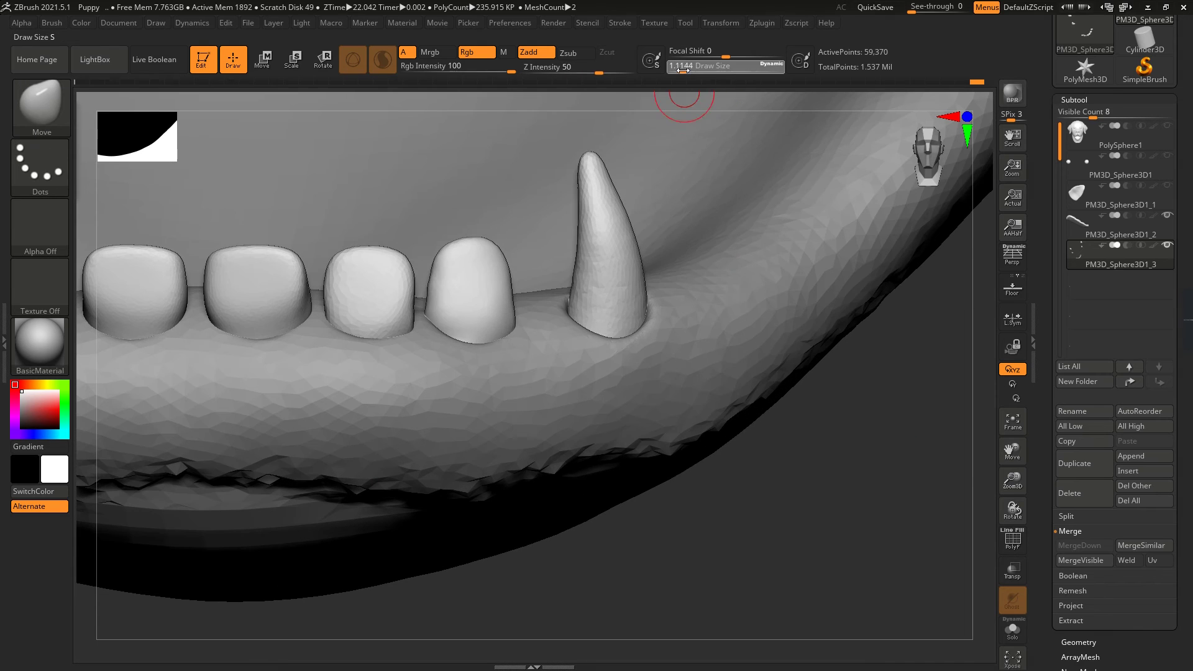
left_click_drag(682, 71, 693, 70)
mouse_move(621, 373)
left_mouse_down("alt")
mouse_move(621, 292)
mouse_move(585, 281)
left_mouse_up("alt")
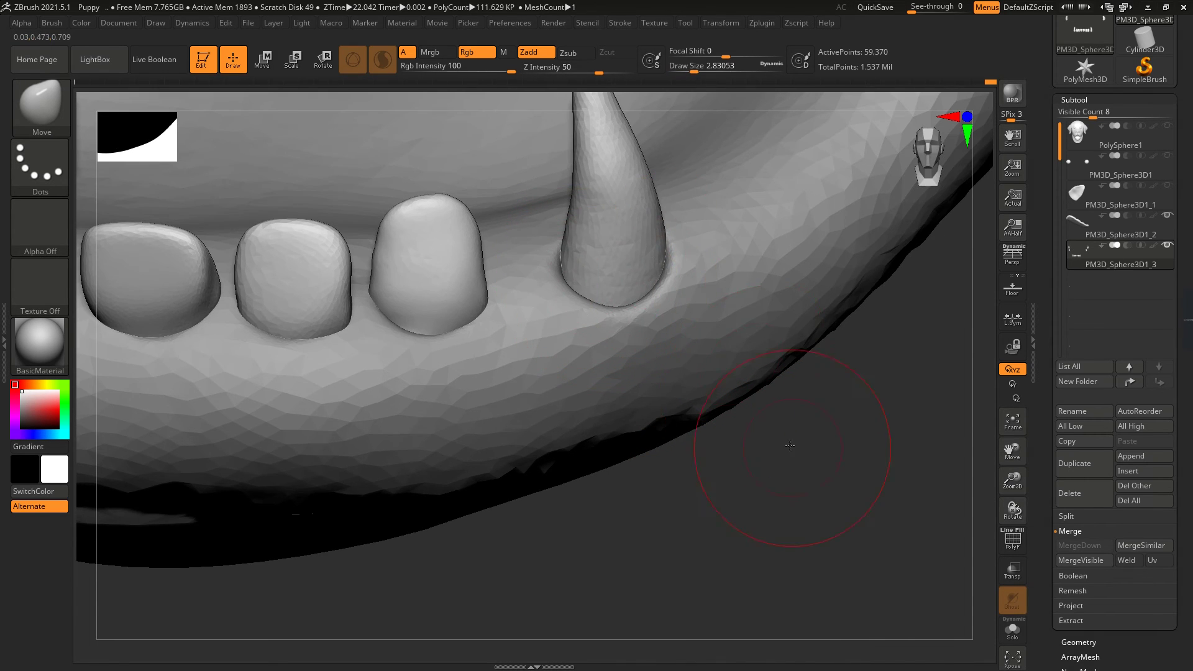
Step: Inspect the canine from several sides, then make PM3D_Sphere3D1_2 the active subtool
left_click_drag(790, 445, 578, 226)
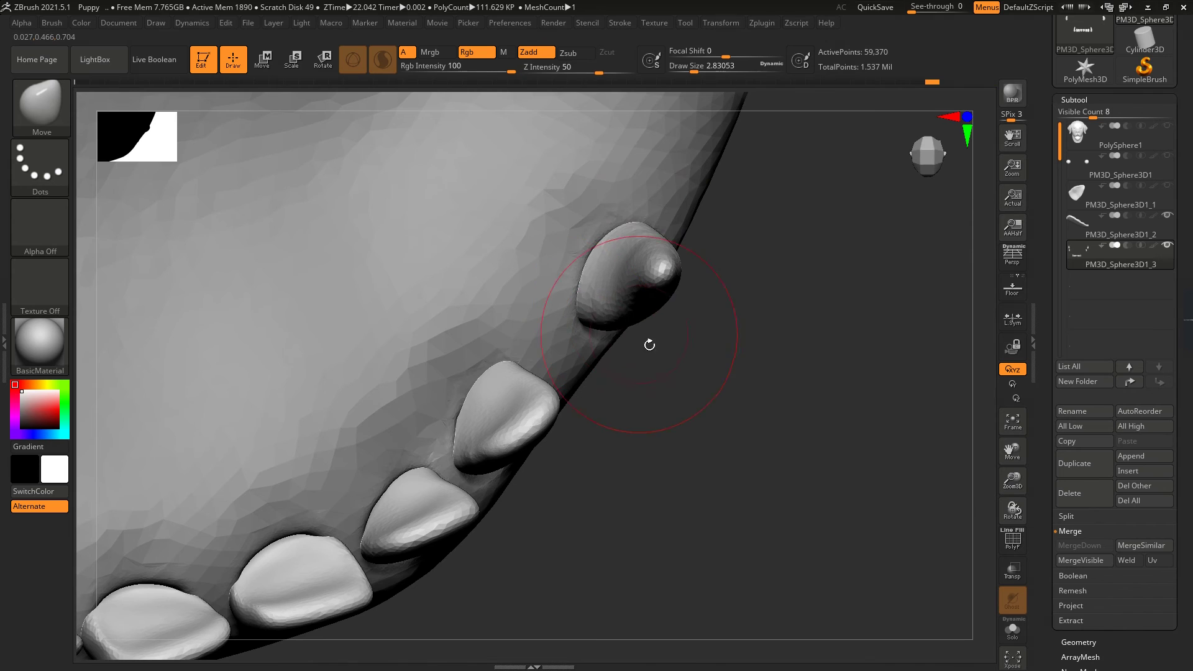
left_click_drag(650, 344, 649, 393)
left_click_drag(814, 451, 532, 322)
left_click_drag(636, 310, 466, 338)
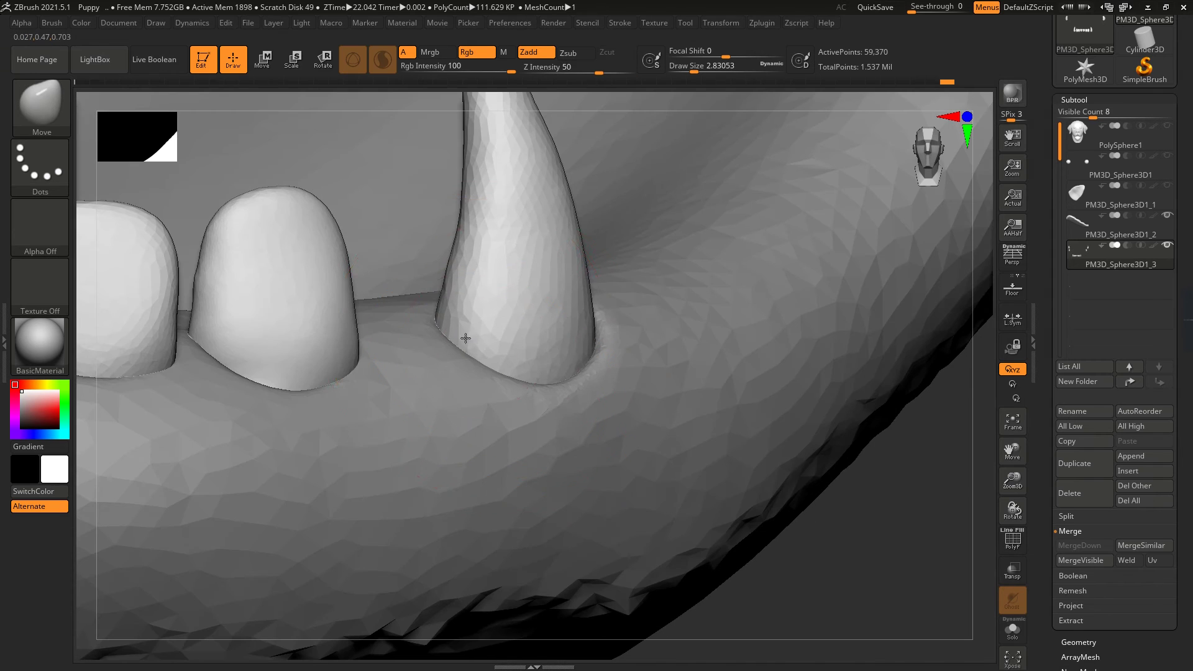
mouse_move(562, 314)
left_mouse_down("shift")
mouse_move(739, 370)
mouse_move(734, 483)
mouse_move(444, 215)
mouse_move(501, 444)
mouse_move(774, 308)
mouse_move(696, 284)
left_mouse_up("shift")
left_click(443, 215, "alt")
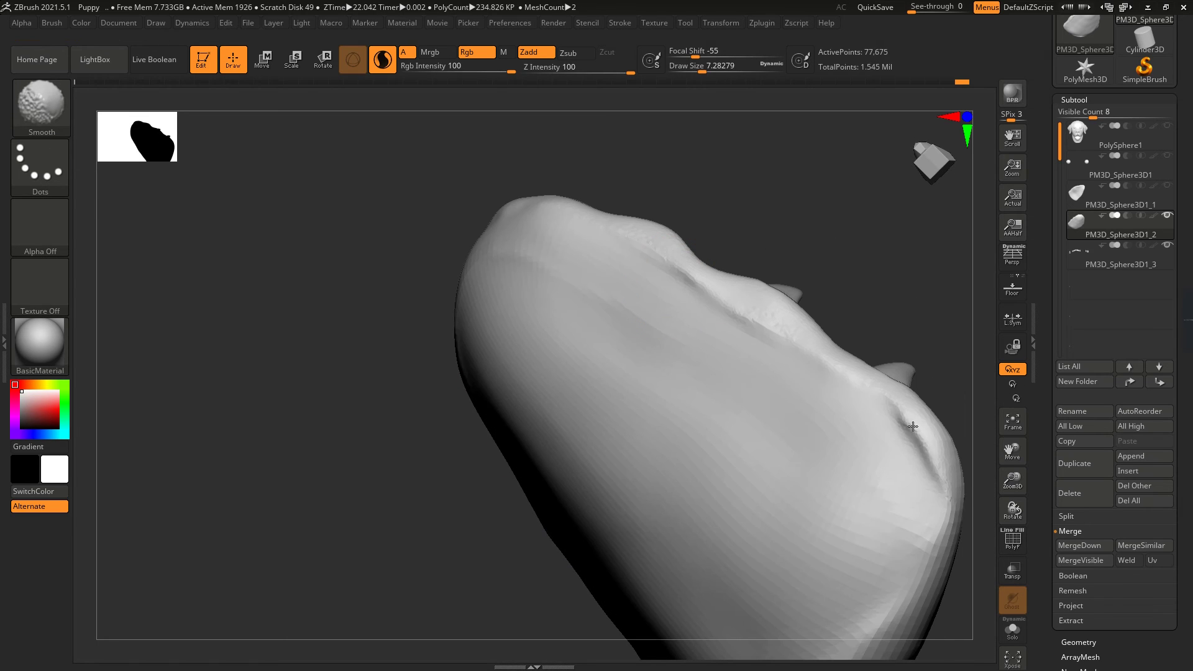
Step: Save the project over the existing Puppy file
left_click_drag(439, 378, 795, 317, "shift")
left_click(248, 23)
left_click(350, 47)
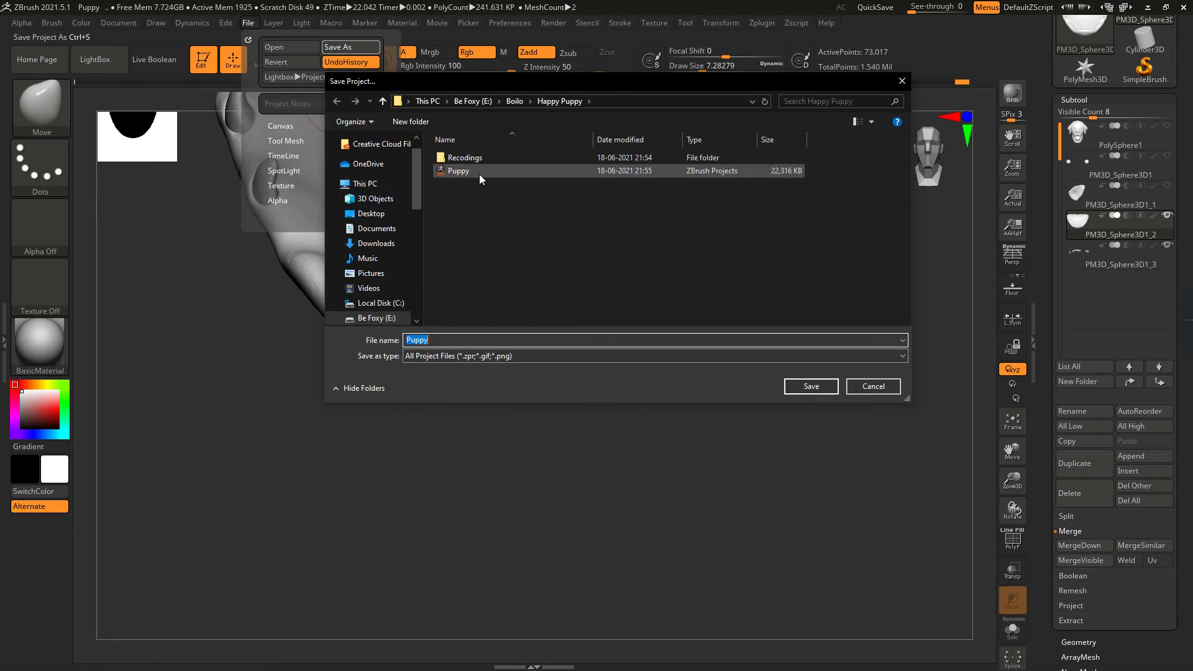
double_click(480, 171)
left_click(617, 332)
Step: Zoom in on the lower teeth and switch to the Standard brush
left_click_drag(772, 404, 913, 421, "alt")
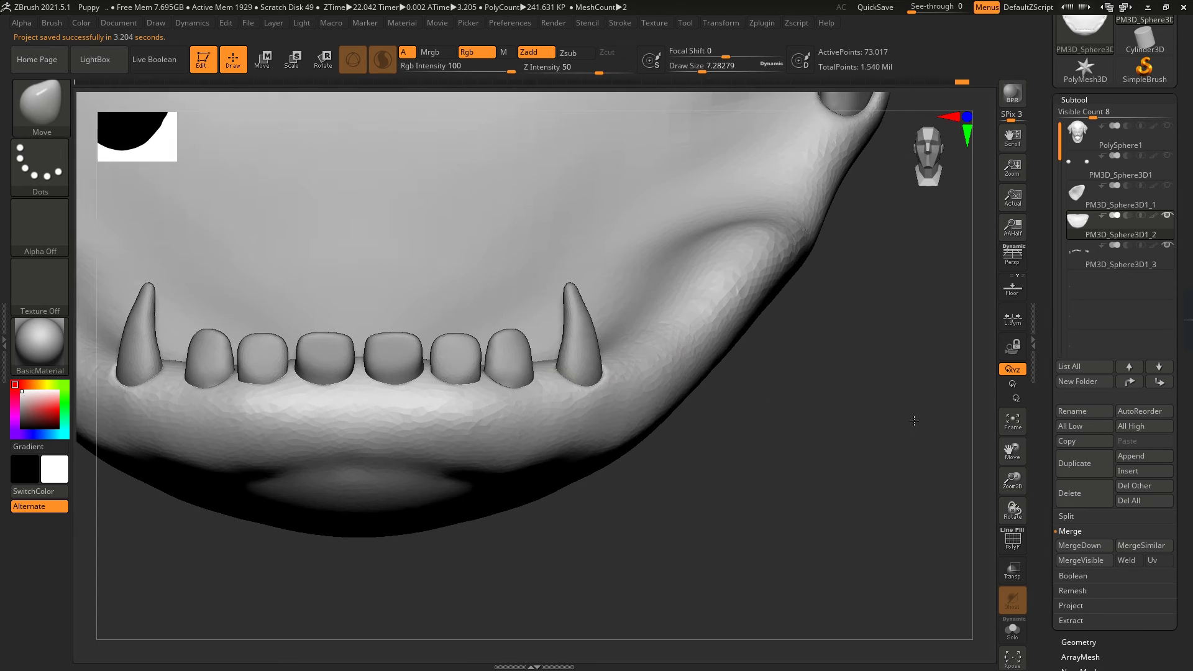
key("b")
key("m")
key("p")
mouse_move(702, 73)
left_mouse_down()
mouse_move(688, 73)
mouse_move(798, 423)
mouse_move(725, 396)
left_mouse_up()
key("b")
key("s")
key("t")
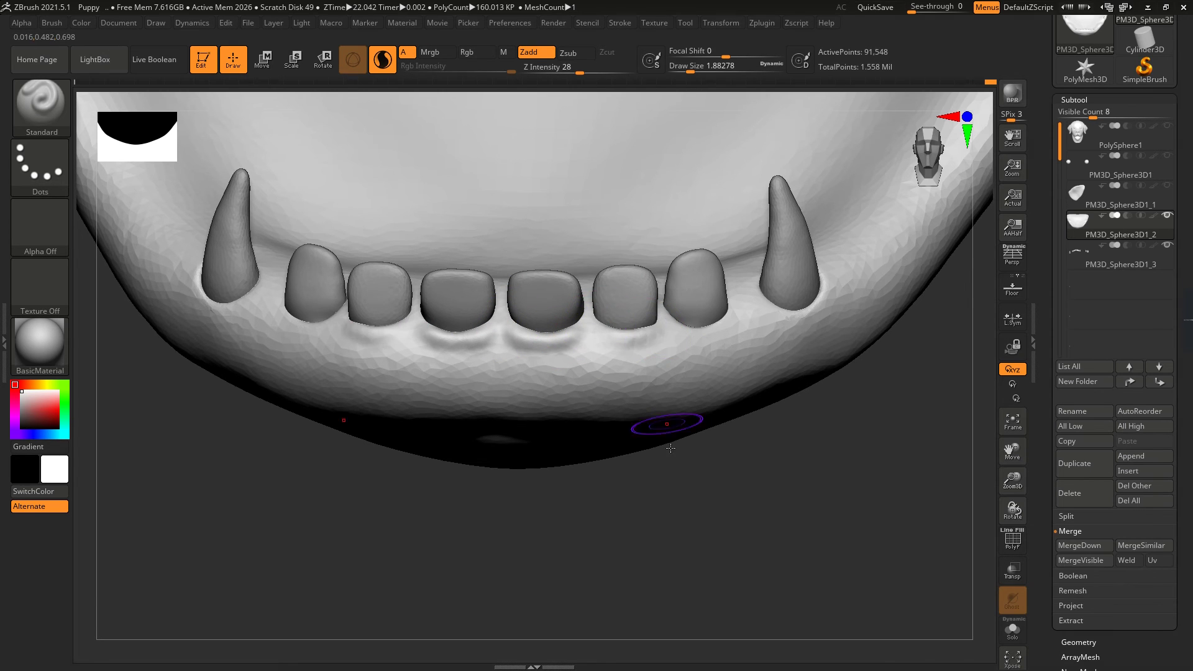
Step: Build up a raised gum ring around the canine's base
left_click_drag(670, 448, 634, 292)
left_click_drag(515, 448, 391, 269, "shift")
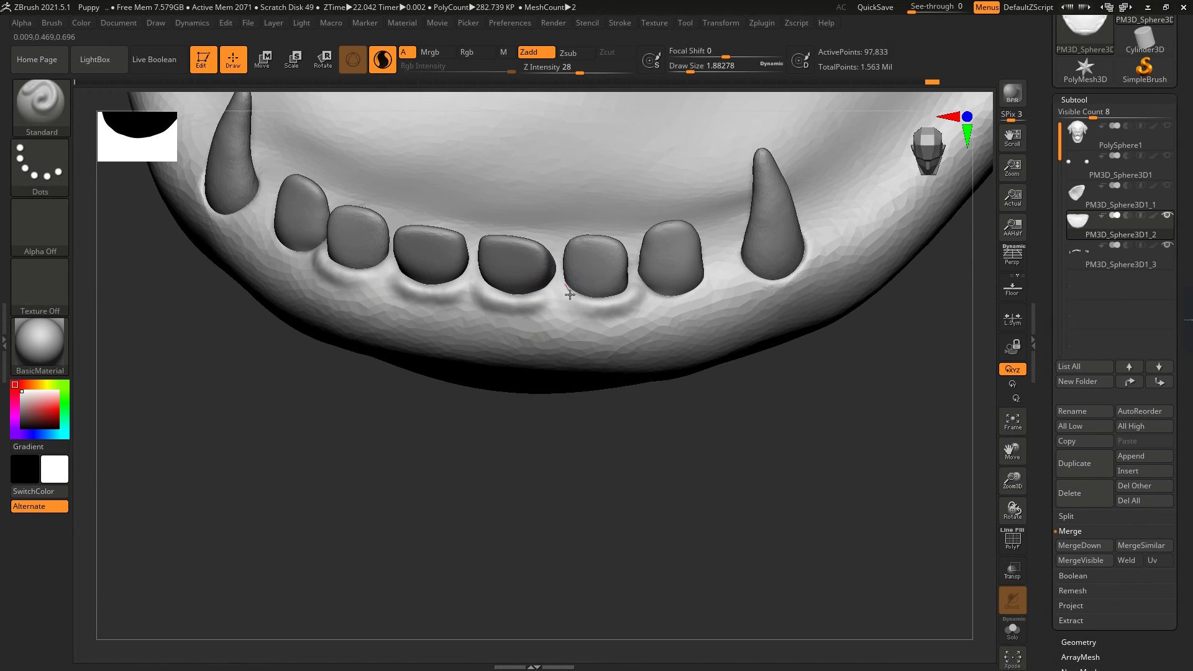
mouse_move(559, 410)
left_mouse_down()
mouse_move(718, 434)
mouse_move(569, 281)
mouse_move(551, 301)
mouse_move(646, 262)
left_mouse_up()
left_click_drag(615, 485, 611, 255, "shift")
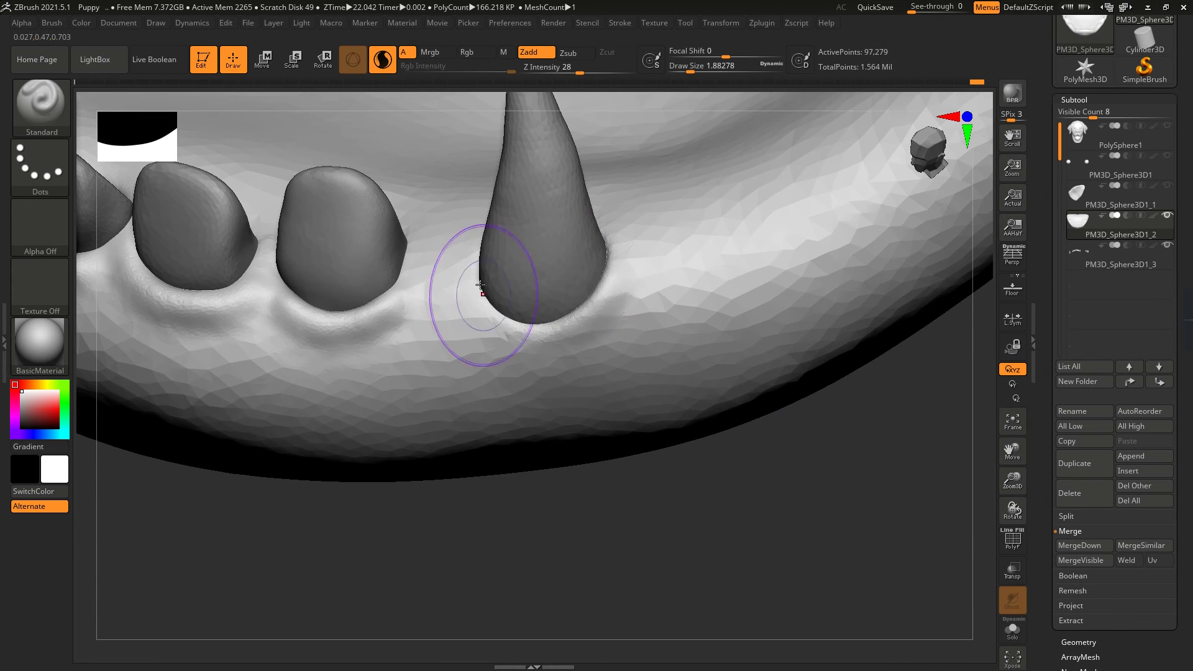
left_click_drag(481, 286, 491, 314)
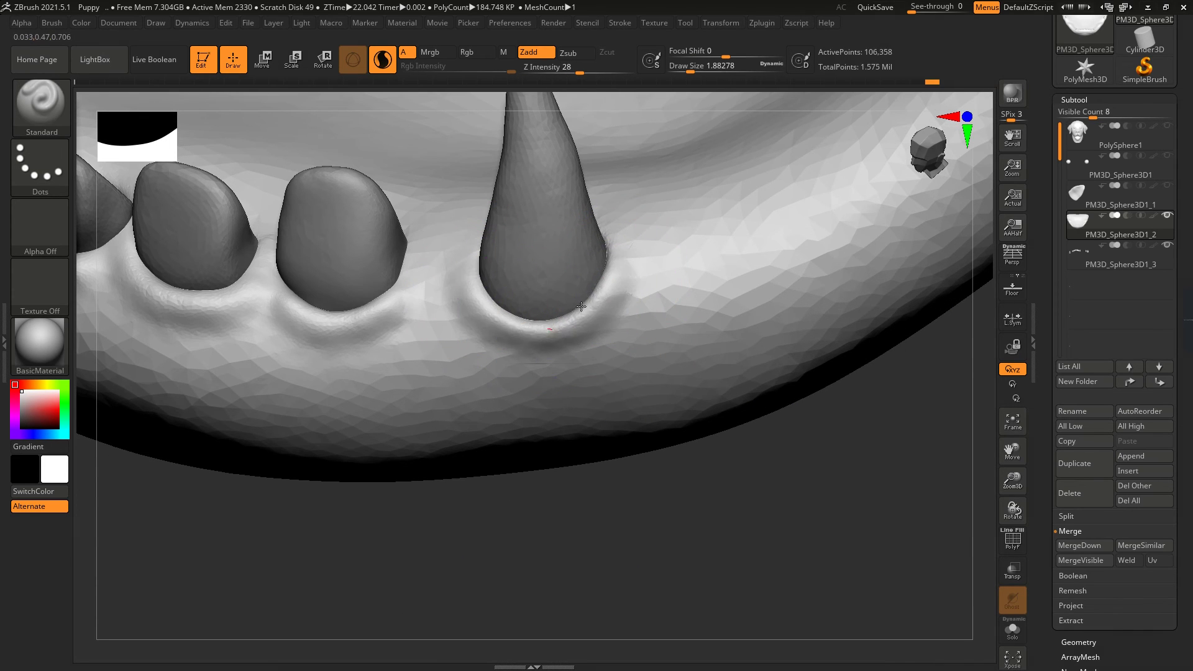
mouse_move(696, 546)
left_mouse_down()
mouse_move(784, 386)
mouse_move(683, 435)
mouse_move(559, 447)
mouse_move(546, 492)
left_mouse_up()
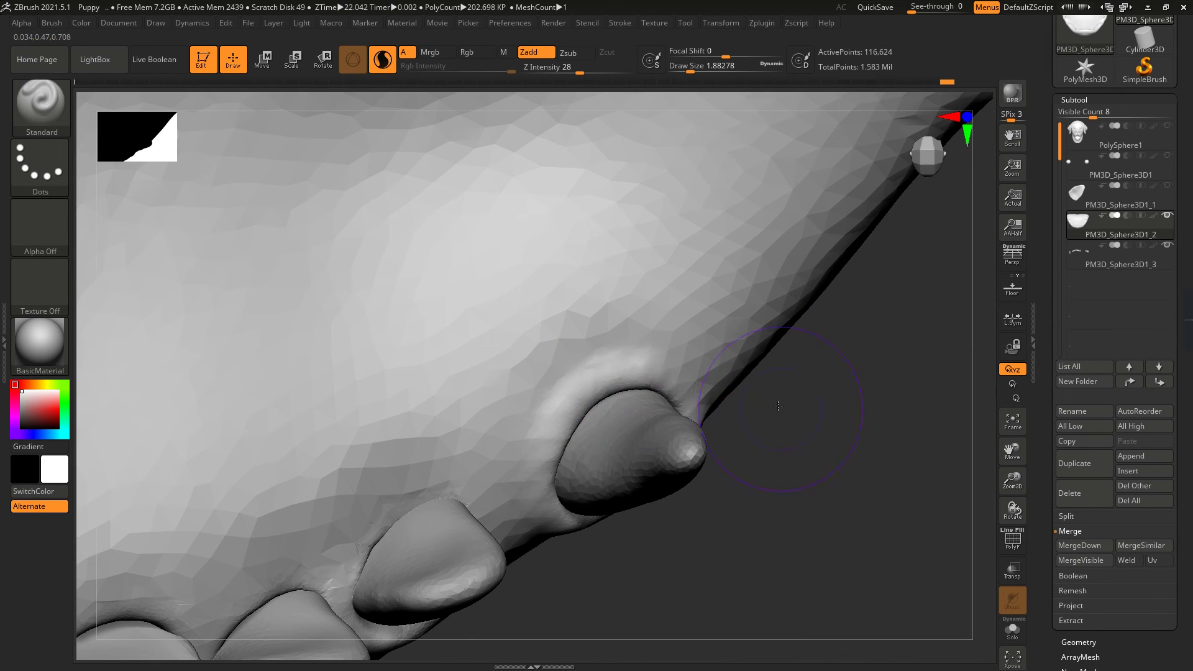
left_click_drag(778, 405, 414, 420)
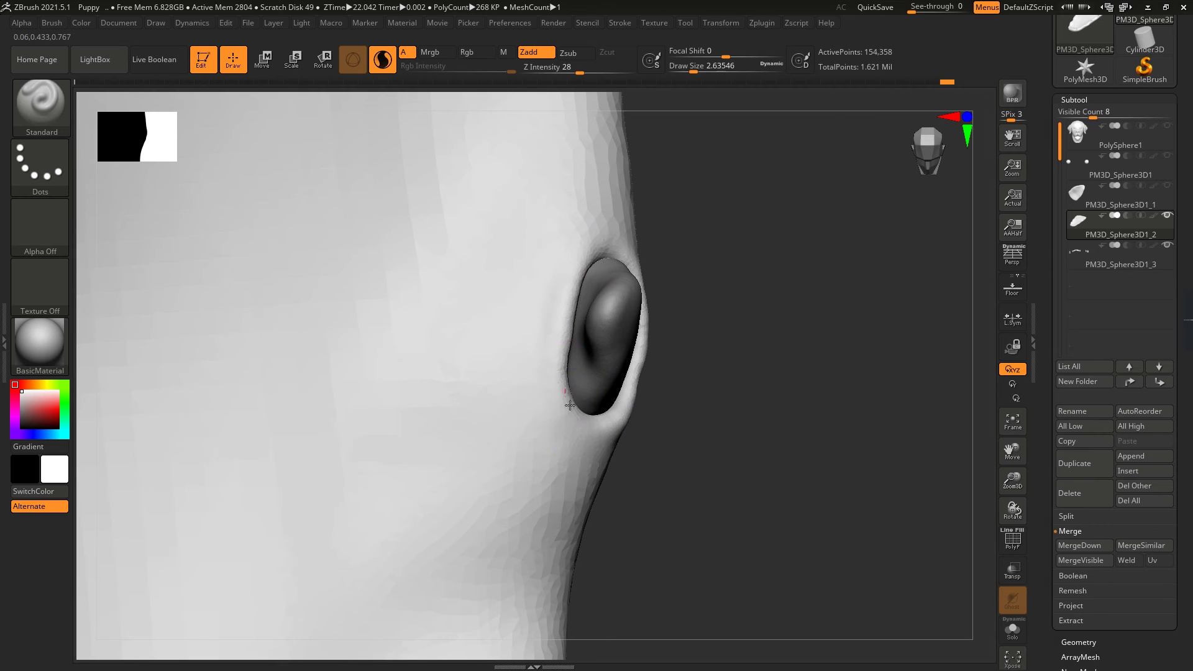
left_click_drag(738, 469, 667, 315)
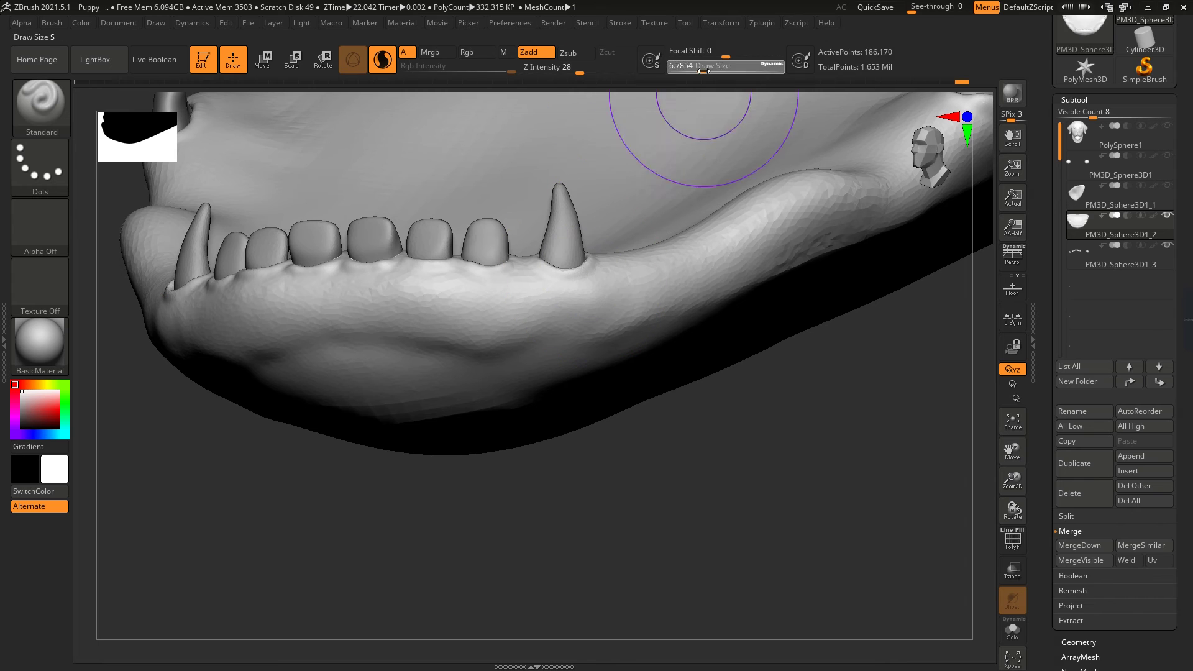
Step: At brush size about 3.79, sculpt and smooth gum ridges along the front teeth
left_click_drag(701, 72, 695, 72)
left_click_drag(580, 297, 574, 293)
mouse_move(575, 293)
right_mouse_down()
mouse_move(547, 279)
mouse_move(554, 299)
right_mouse_up()
right_click_drag(546, 256, 573, 250)
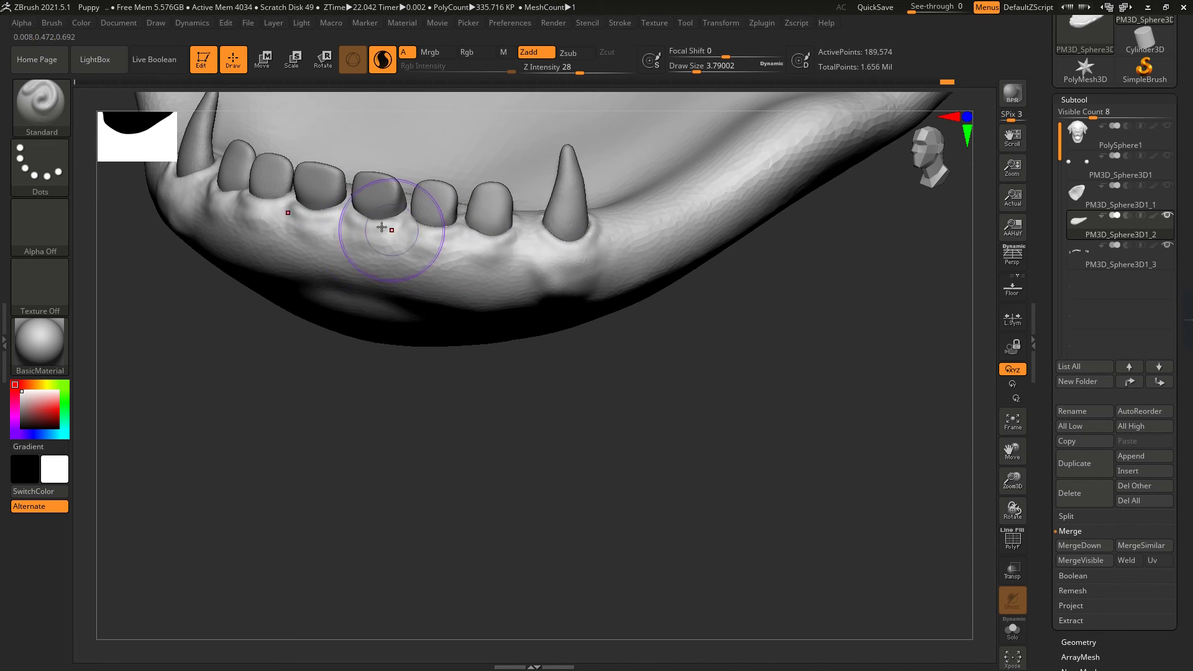
left_click_drag(381, 227, 330, 242)
mouse_move(329, 242)
right_mouse_down()
mouse_move(532, 235)
mouse_move(475, 296)
right_mouse_up()
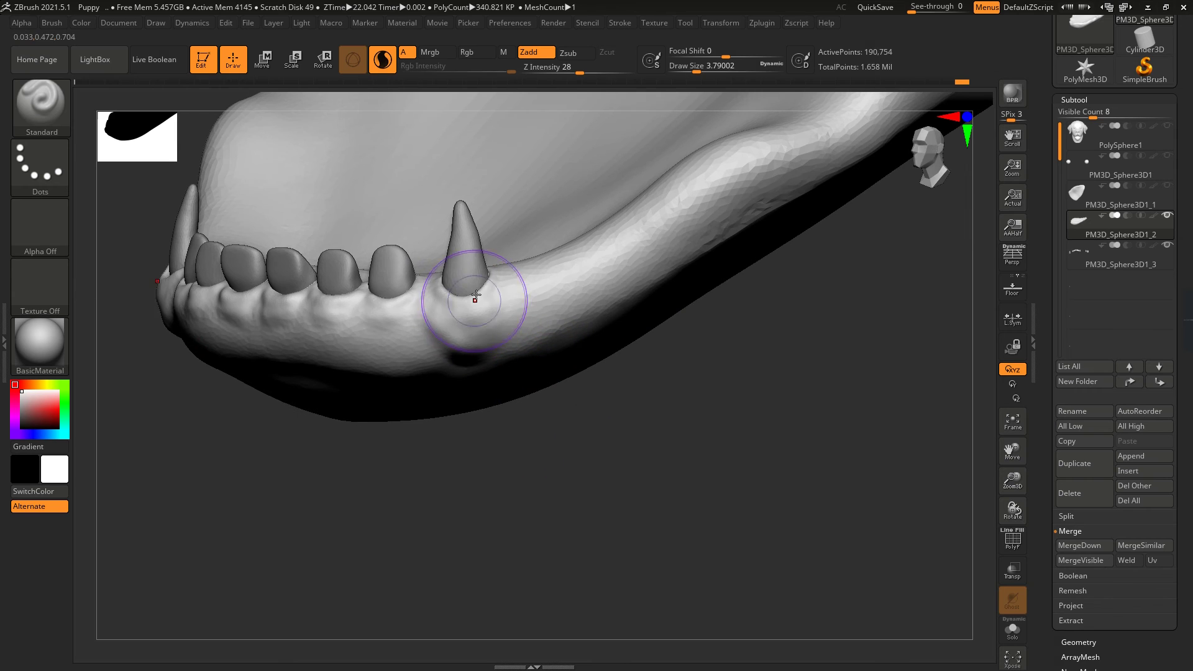
left_click_drag(446, 319, 485, 314, "shift")
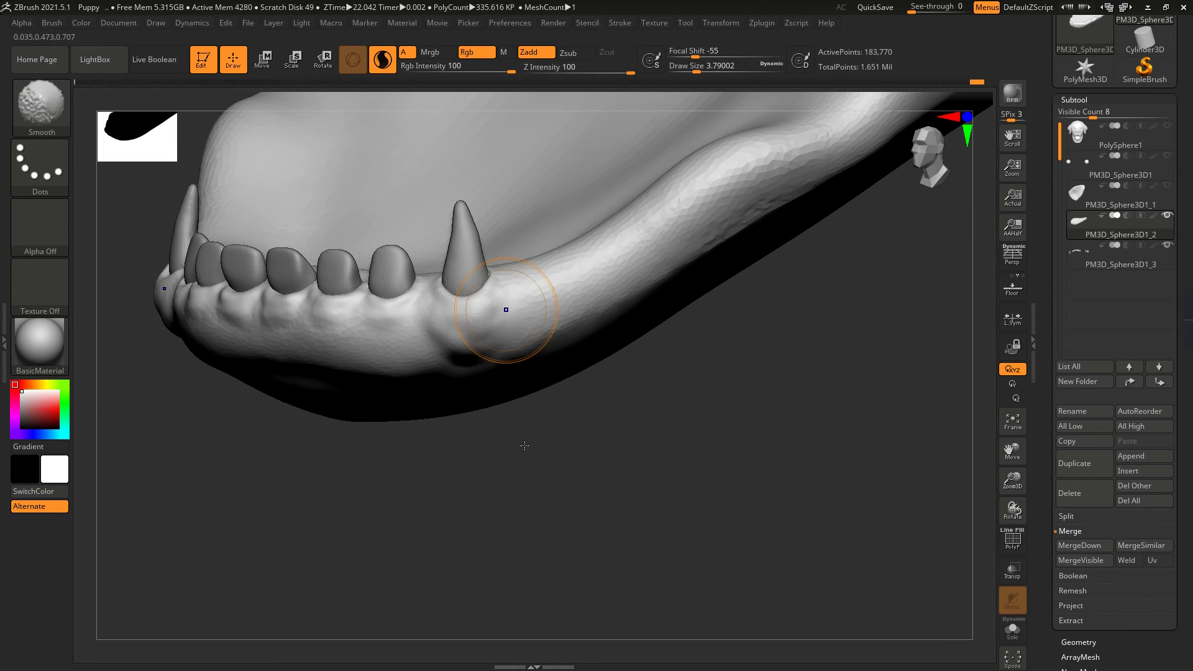
mouse_move(524, 445)
right_mouse_down()
mouse_move(661, 450)
mouse_move(758, 426)
mouse_move(628, 381)
mouse_move(665, 371)
mouse_move(580, 256)
right_mouse_up()
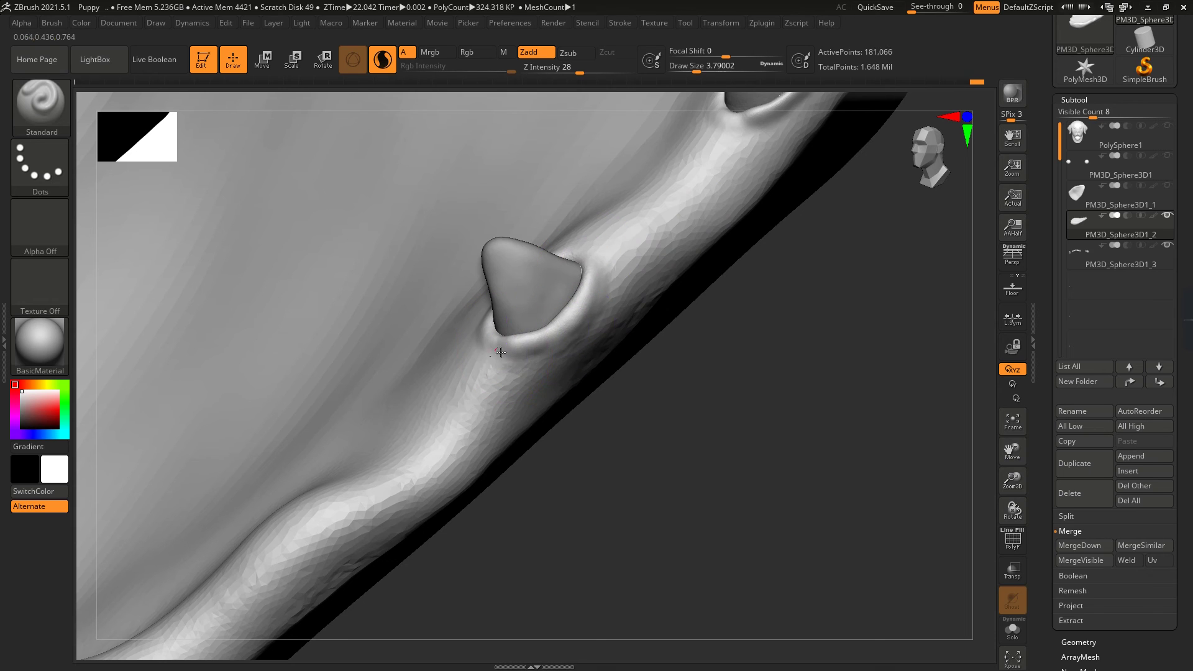
right_click_drag(501, 352, 766, 348)
Step: ZRemesh the lower gum mesh and subdivide it to SDiv 4
left_click(1074, 100)
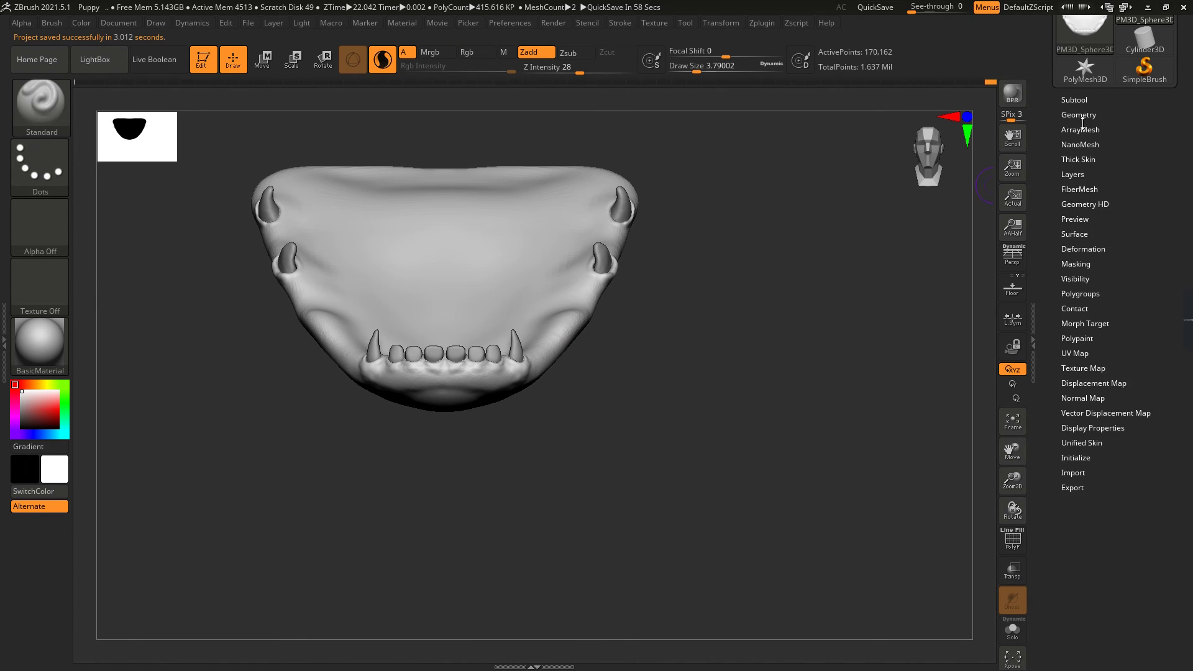
left_click(1081, 116)
left_click(1078, 441)
left_click(1084, 374)
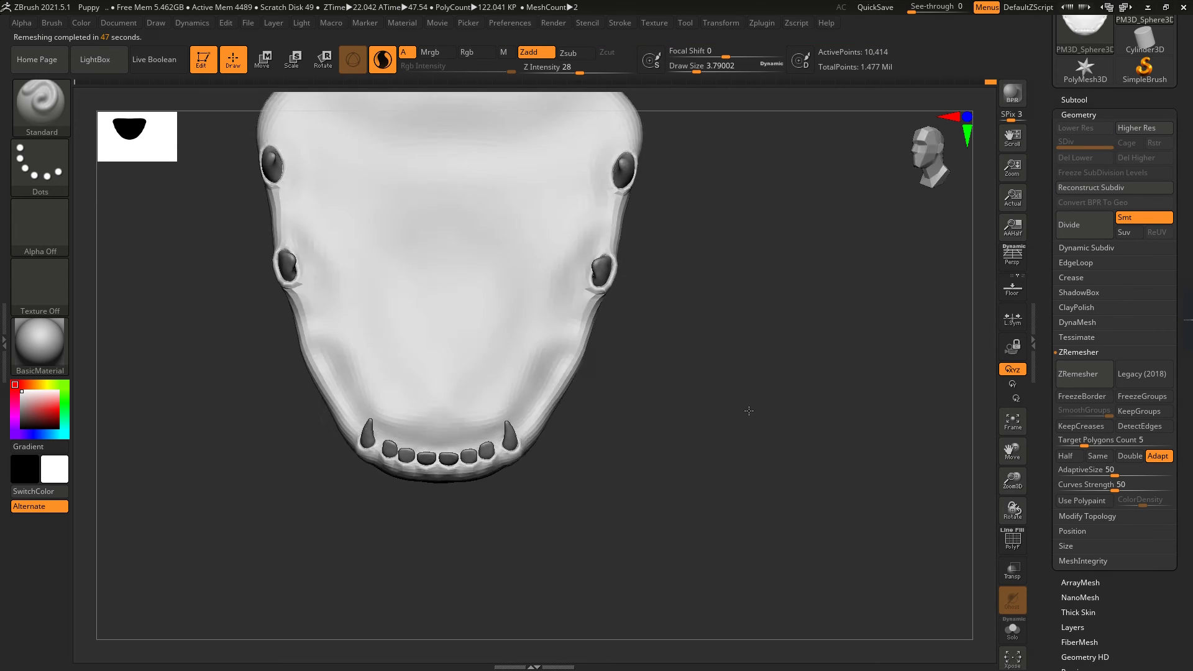
key("ctrl+d")
key("ctrl+d")
mouse_move(719, 362)
right_mouse_down("ctrl")
mouse_move(708, 367)
mouse_move(785, 291)
mouse_move(769, 280)
mouse_move(892, 412)
mouse_move(844, 375)
mouse_move(539, 404)
right_mouse_up("ctrl")
key("ctrl+d")
Step: Turn off Sculptris Pro and reselect the Standard brush
left_click(539, 405)
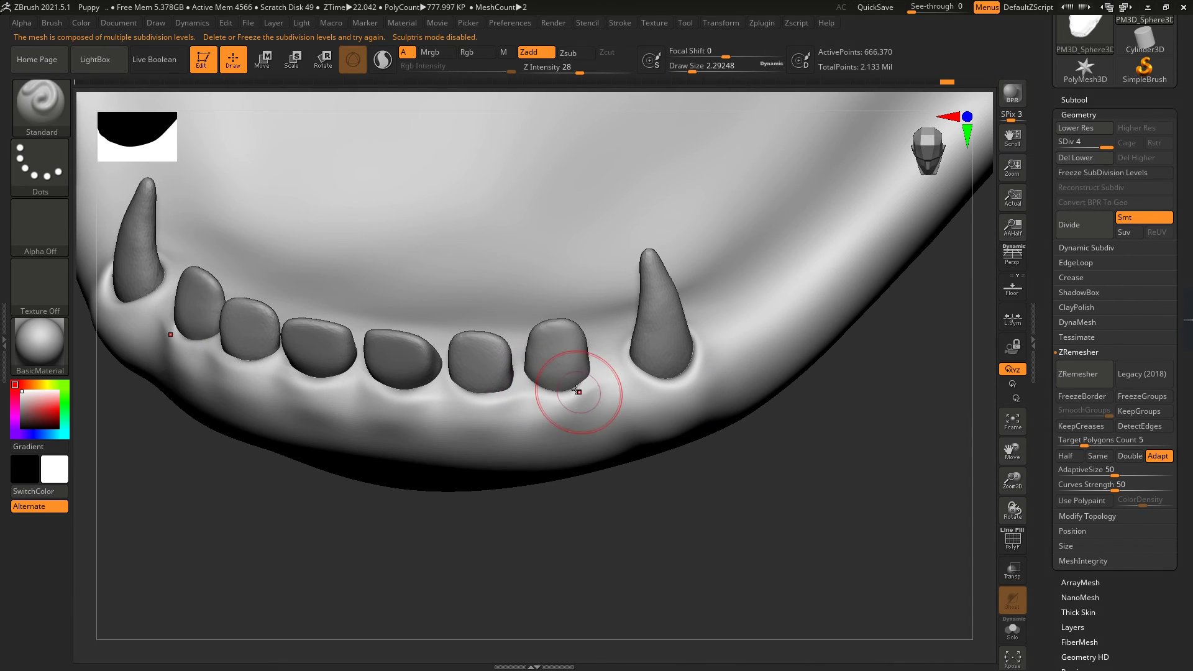
key("b")
key("s")
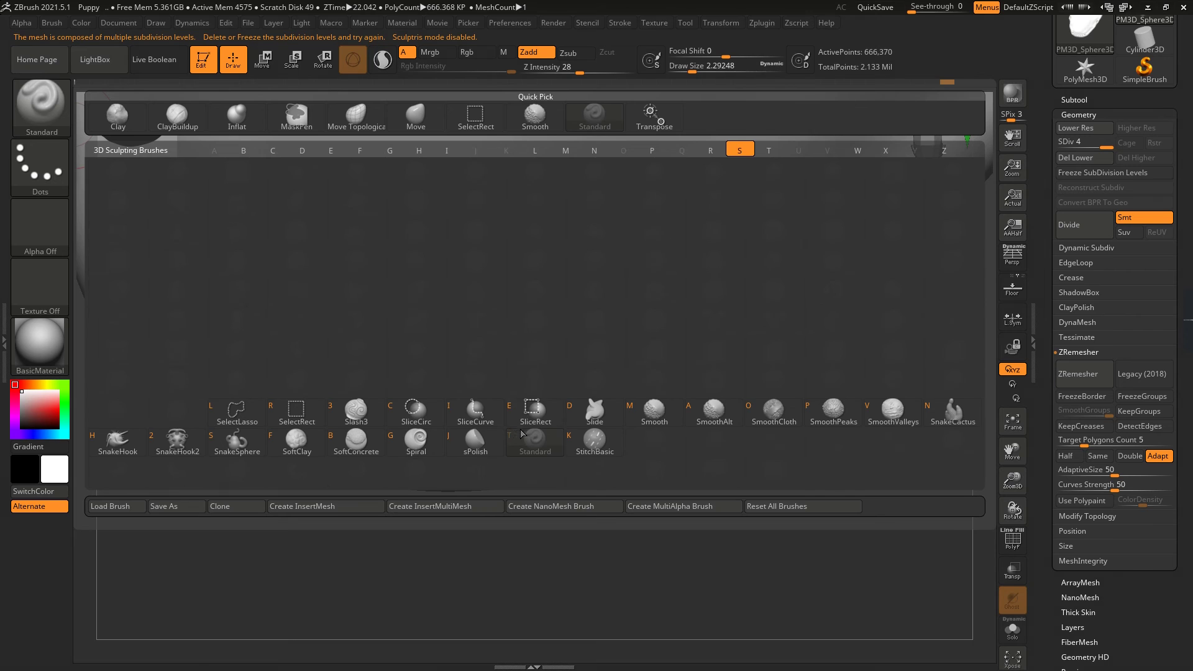
key("t")
left_click_drag(668, 547, 660, 540)
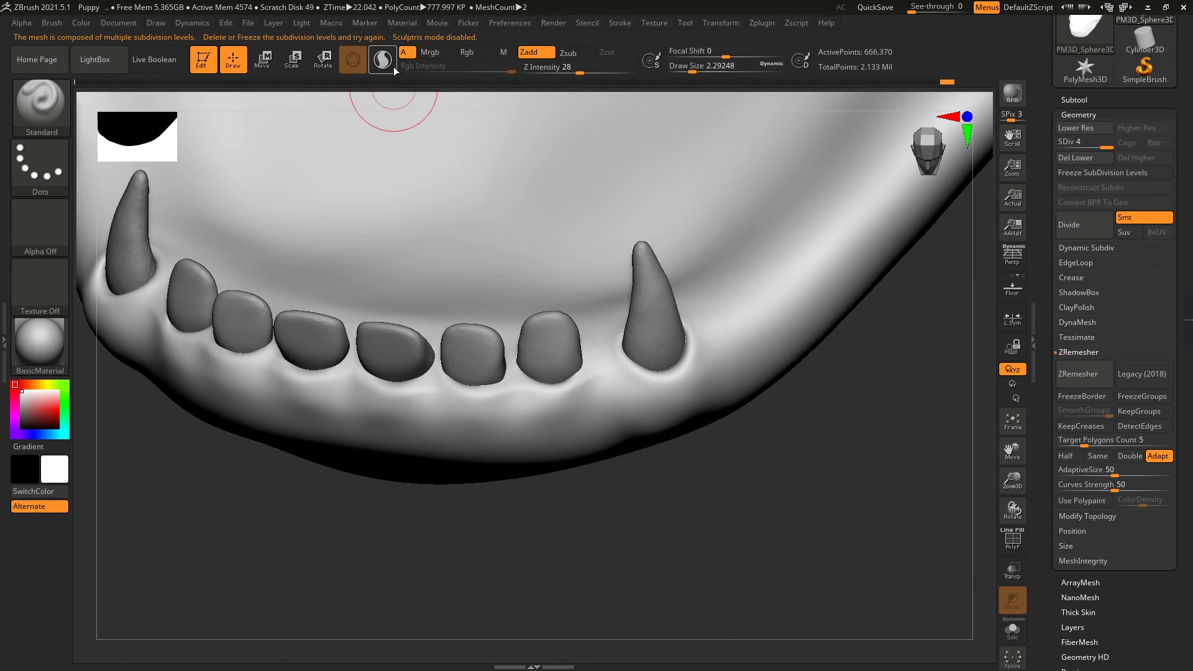
Step: Smooth the right-side tooth bases and dent the gum below the front teeth
left_click(529, 382, "alt")
right_click_drag(529, 382, 578, 314)
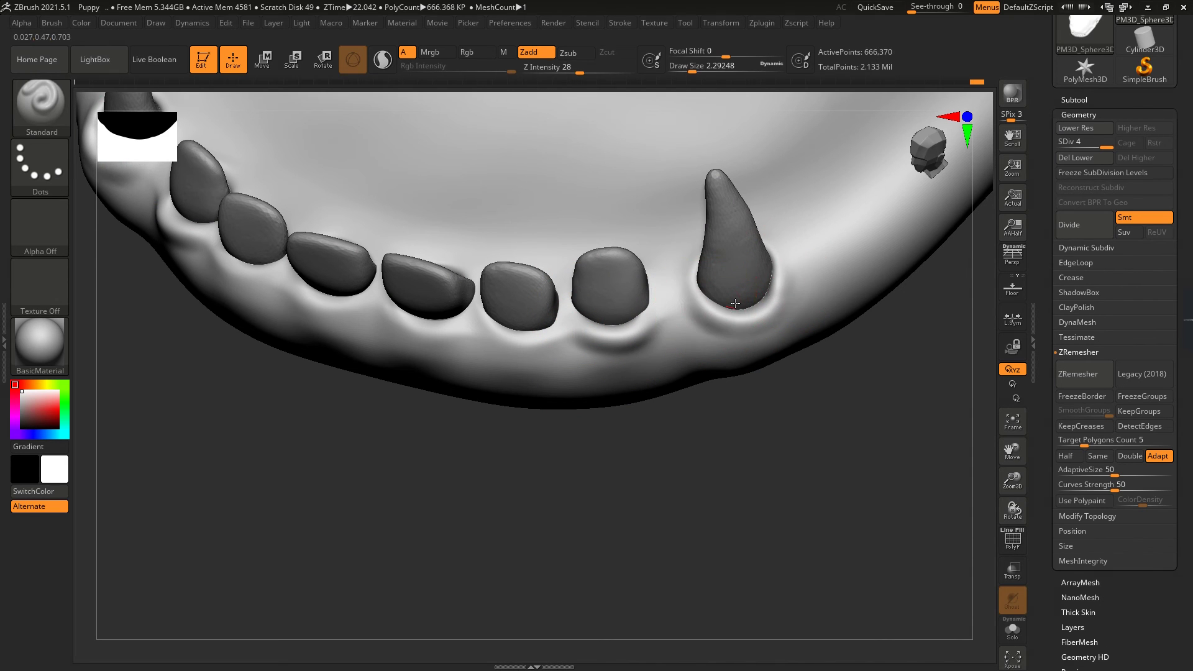
key("shift")
mouse_move(688, 276)
right_mouse_down()
mouse_move(754, 418)
mouse_move(753, 346)
mouse_move(643, 294)
right_mouse_up()
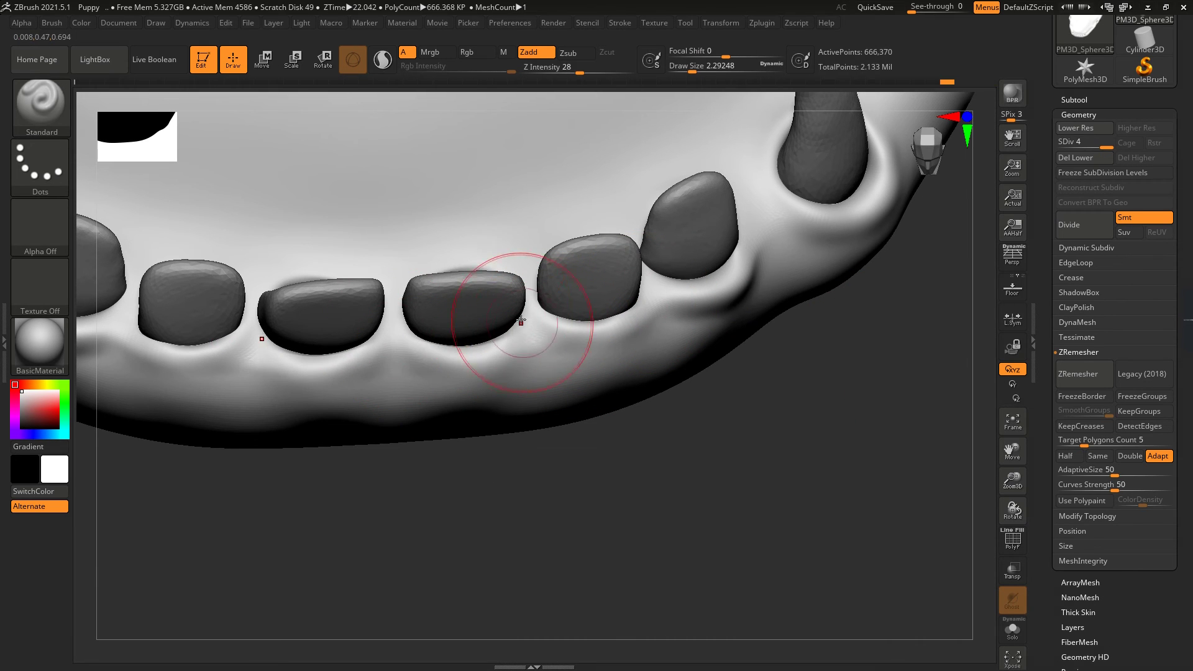
mouse_move(479, 315)
right_mouse_down()
mouse_move(500, 341)
mouse_move(516, 322)
right_mouse_up()
mouse_move(448, 352)
right_mouse_down()
mouse_move(466, 373)
mouse_move(701, 432)
mouse_move(489, 317)
mouse_move(439, 334)
mouse_move(296, 465)
mouse_move(473, 256)
right_mouse_up()
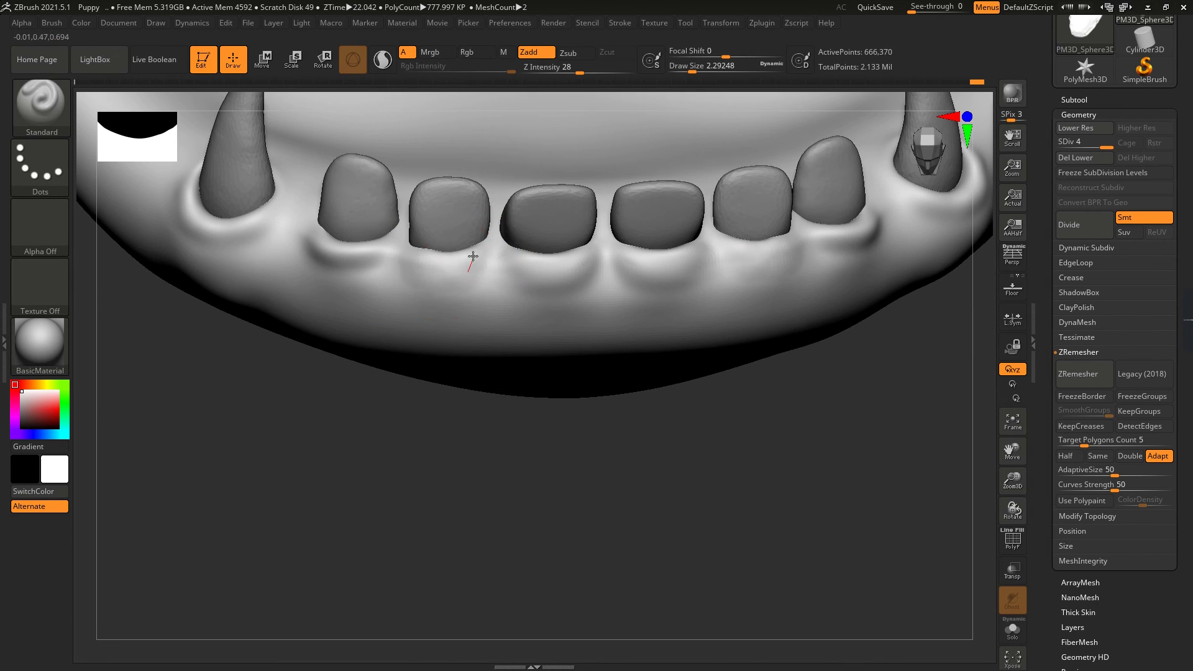
left_click_drag(475, 258, 480, 247)
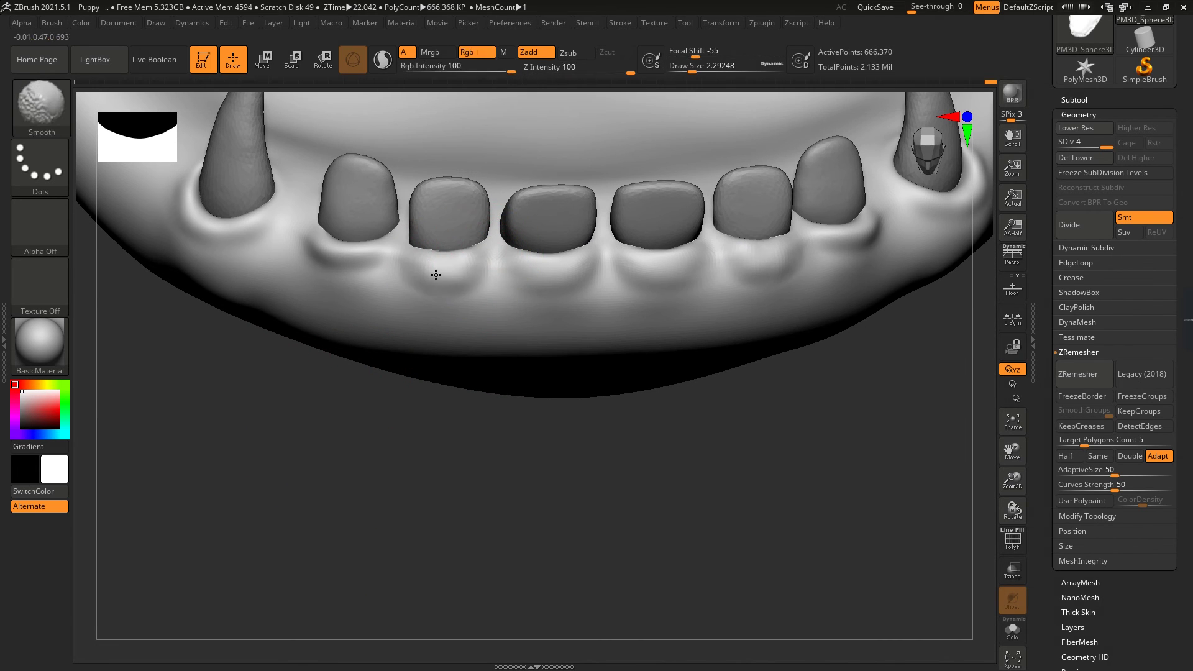
left_click_drag(306, 236, 328, 250)
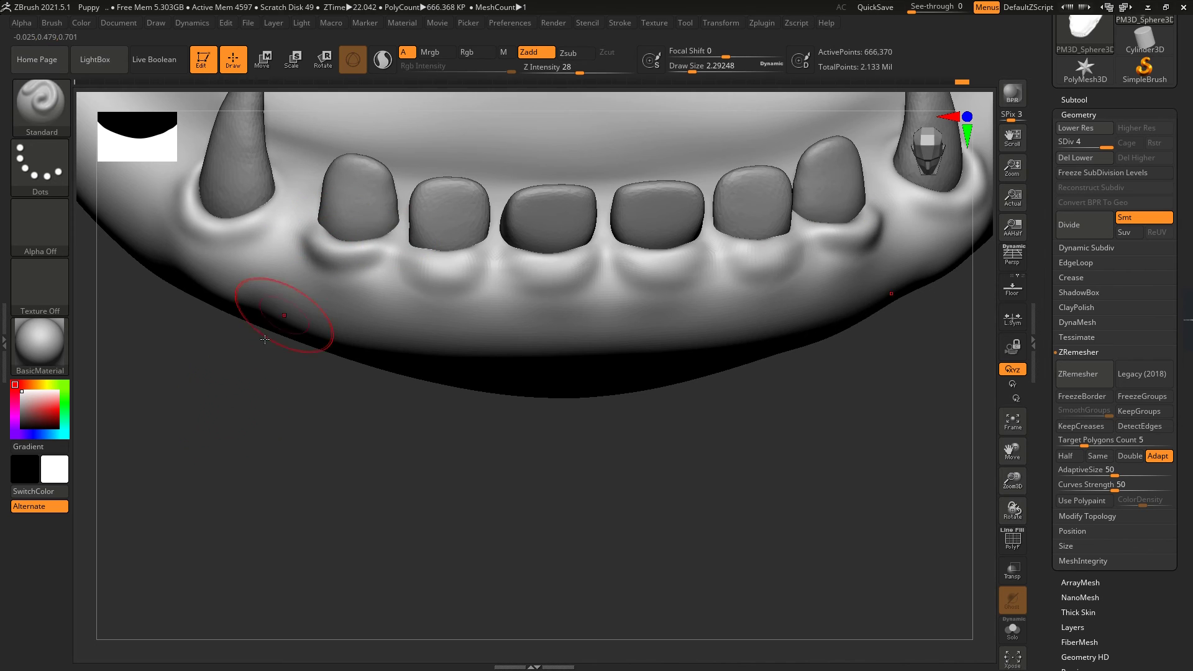
Step: Smooth the gum bump beside the fang's base into the jaw
mouse_move(283, 320)
right_mouse_down()
mouse_move(329, 199)
mouse_move(311, 209)
mouse_move(267, 410)
mouse_move(360, 352)
right_mouse_up()
mouse_move(420, 283)
right_mouse_down()
mouse_move(378, 306)
mouse_move(329, 288)
right_mouse_up()
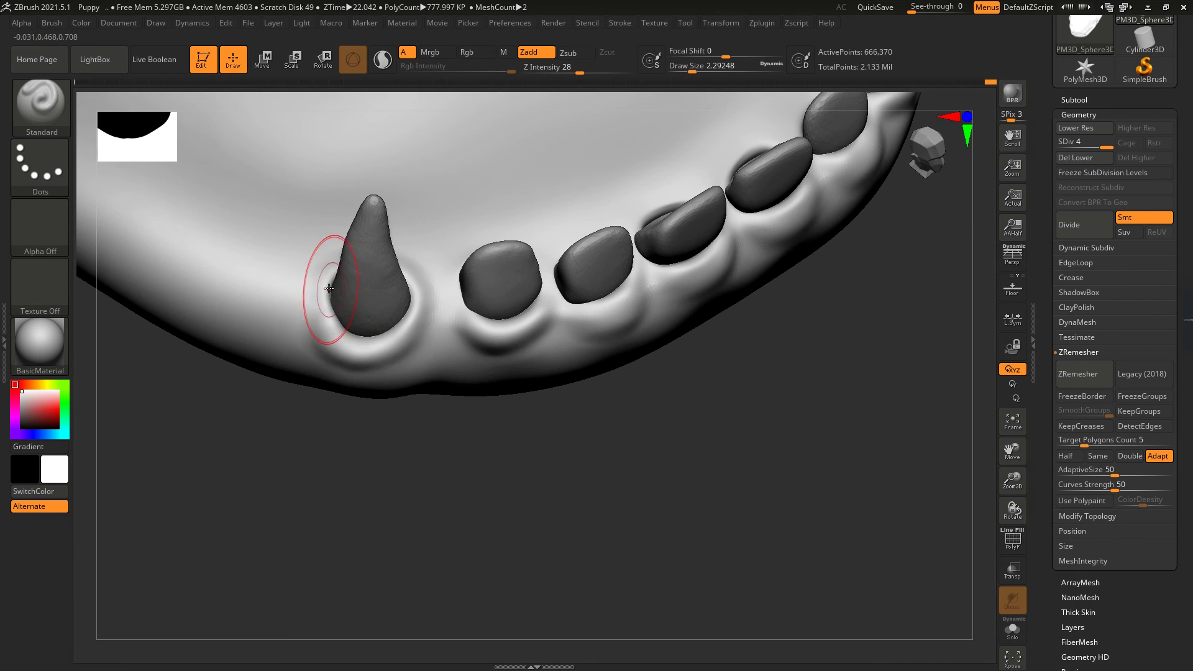
mouse_move(365, 434)
right_mouse_down("ctrl")
mouse_move(609, 341)
mouse_move(554, 380)
mouse_move(526, 285)
right_mouse_up("ctrl")
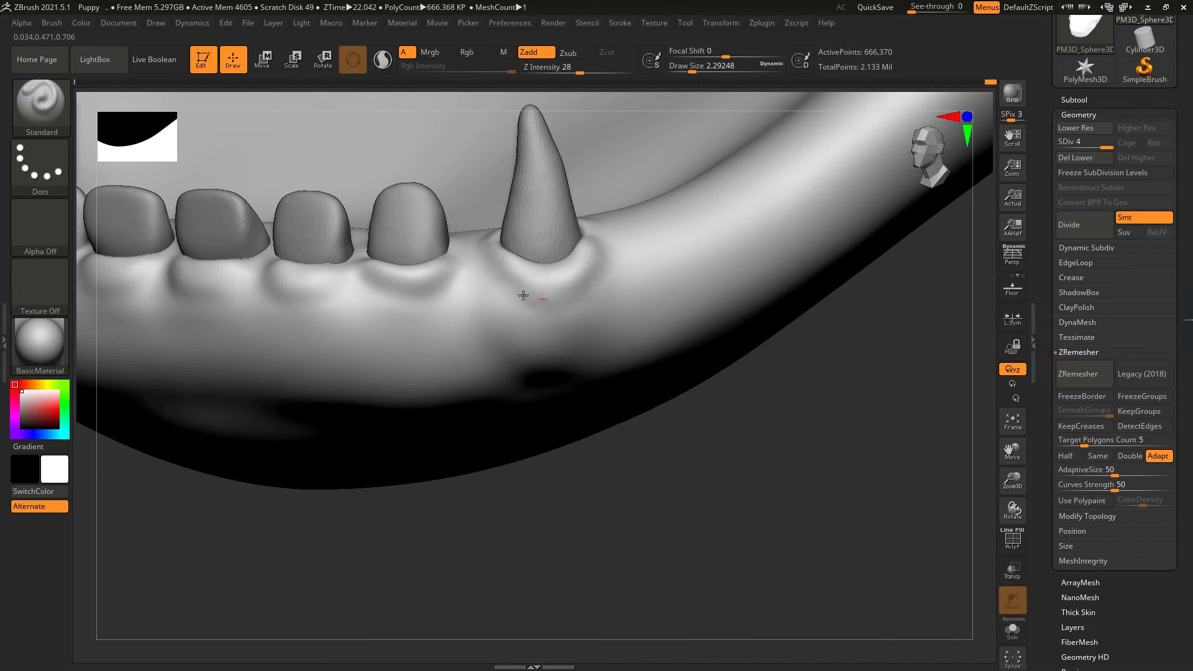
mouse_move(551, 277)
left_mouse_down("shift")
mouse_move(508, 283)
mouse_move(518, 308)
mouse_move(523, 295)
mouse_move(482, 254)
left_mouse_up("shift")
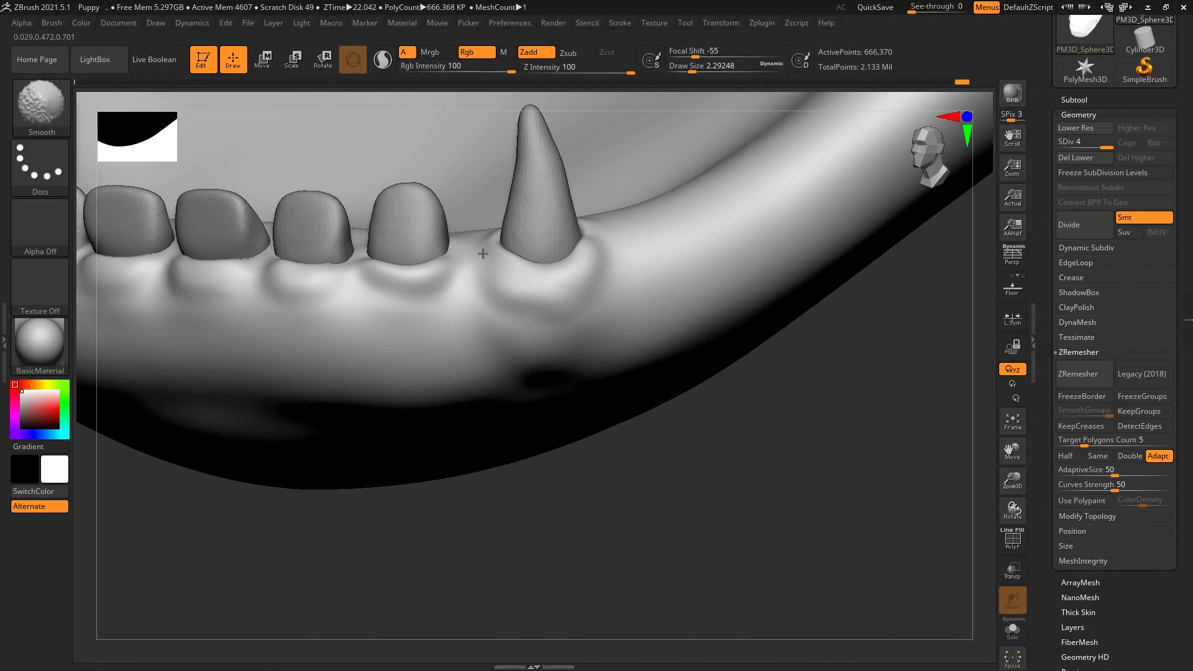
mouse_move(483, 254)
right_mouse_down()
mouse_move(799, 333)
mouse_move(676, 394)
mouse_move(622, 296)
mouse_move(568, 361)
right_mouse_up()
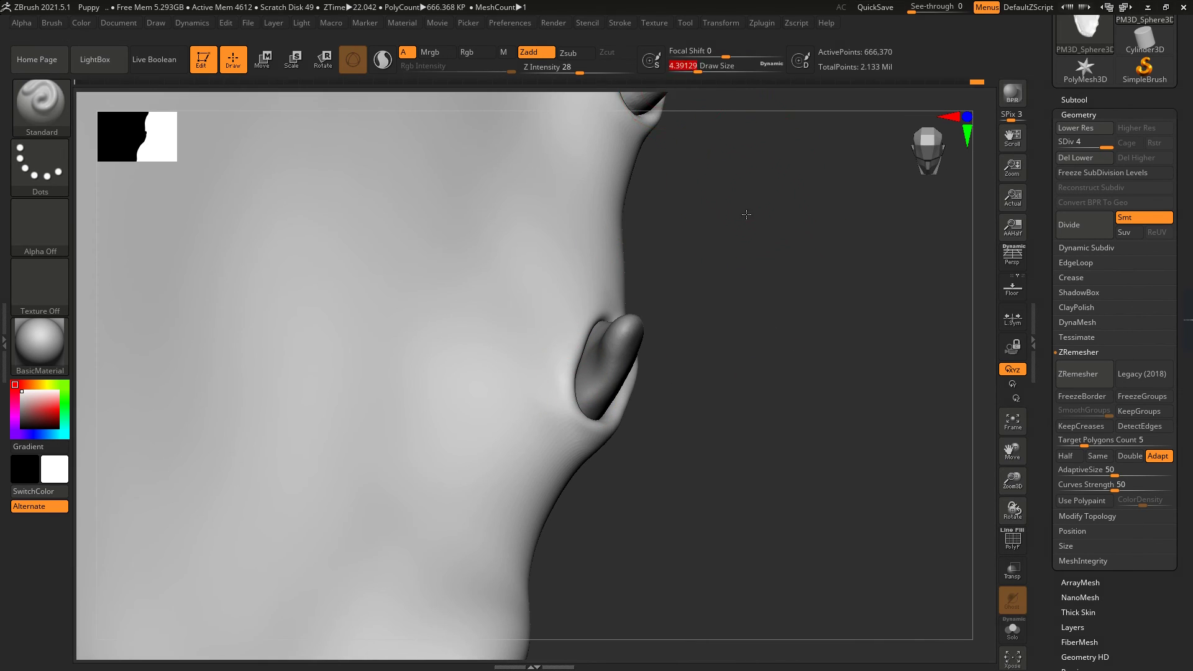
right_click_drag(746, 214, 614, 286)
right_click_drag(582, 350, 618, 346)
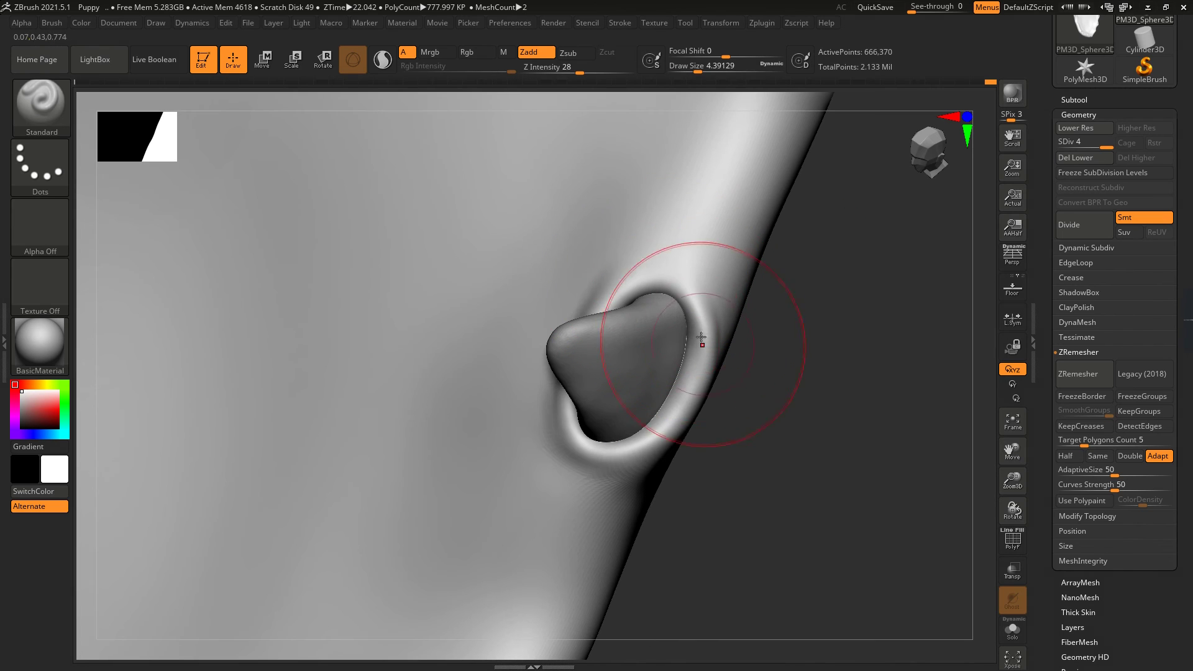
right_click_drag(684, 399, 646, 232, "shift")
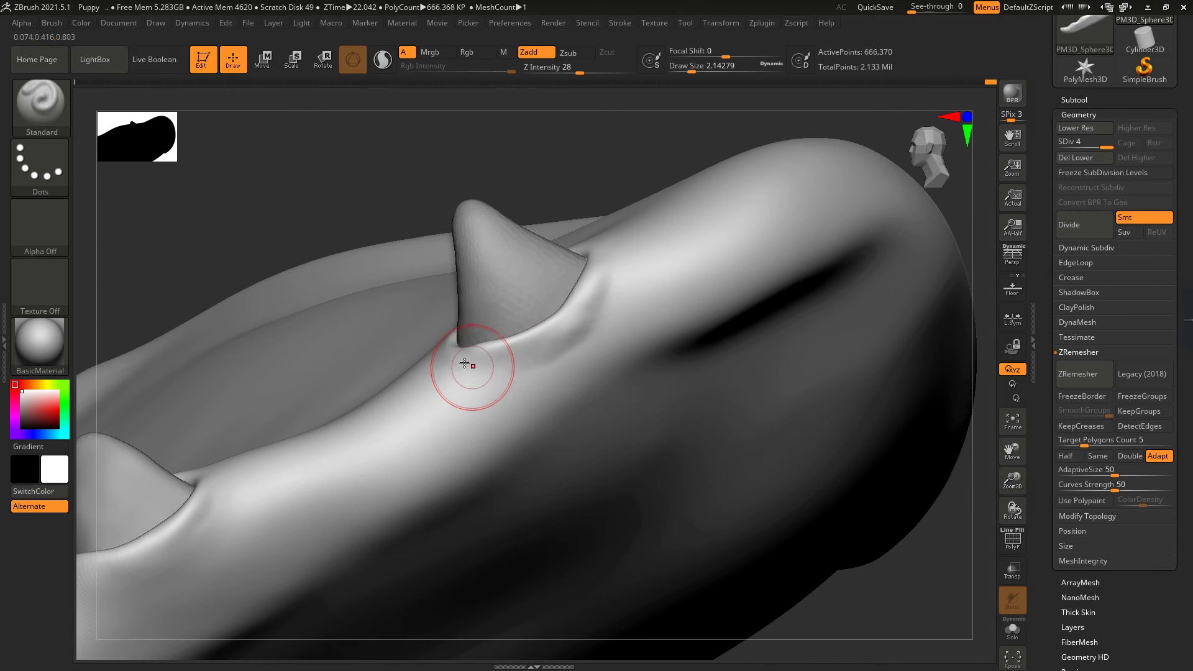
Step: Check the fang's socket from the side and frame the lower jaw in front view
right_click_drag(315, 220, 401, 176)
right_click_drag(453, 324, 508, 300)
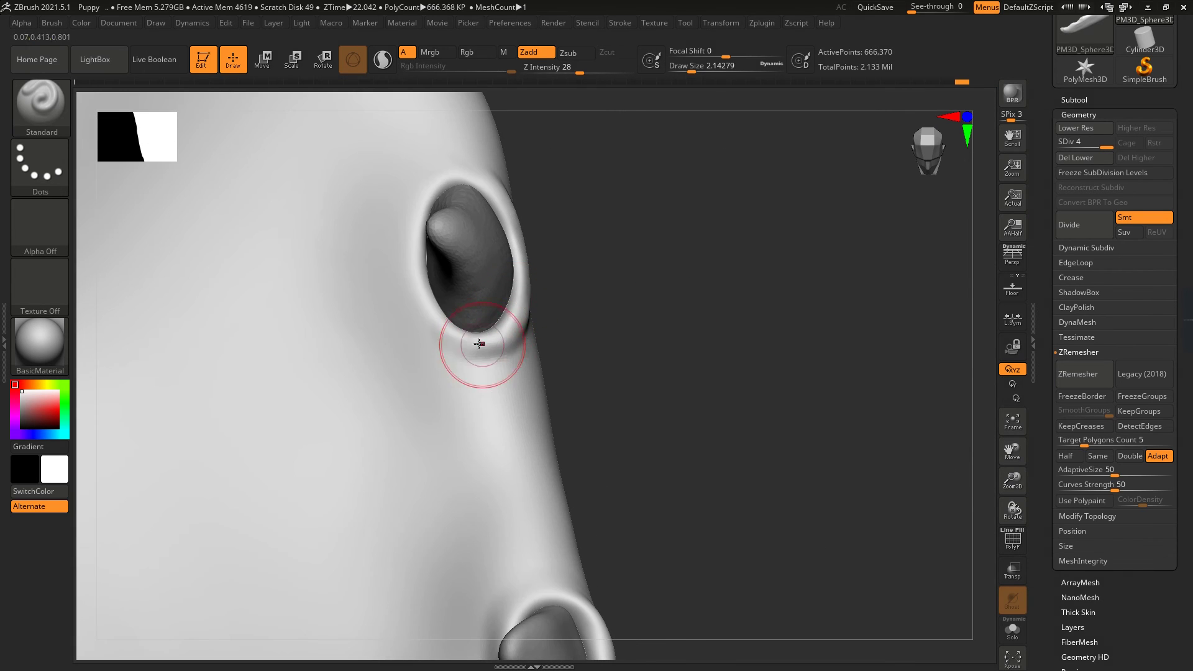
right_click_drag(463, 352, 559, 231)
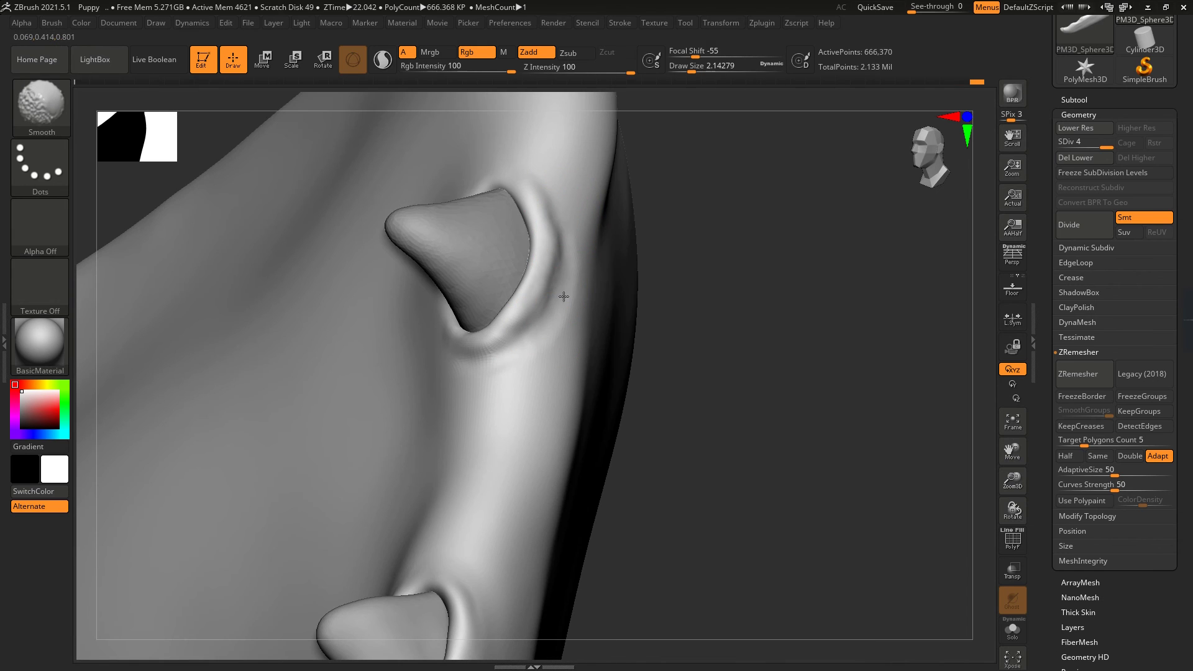
key("f")
right_click_drag(725, 244, 957, 212)
Step: Select the upper jaw subtool, hide PolySphere1, and subdivide it with Ctrl+D
left_click(1074, 100)
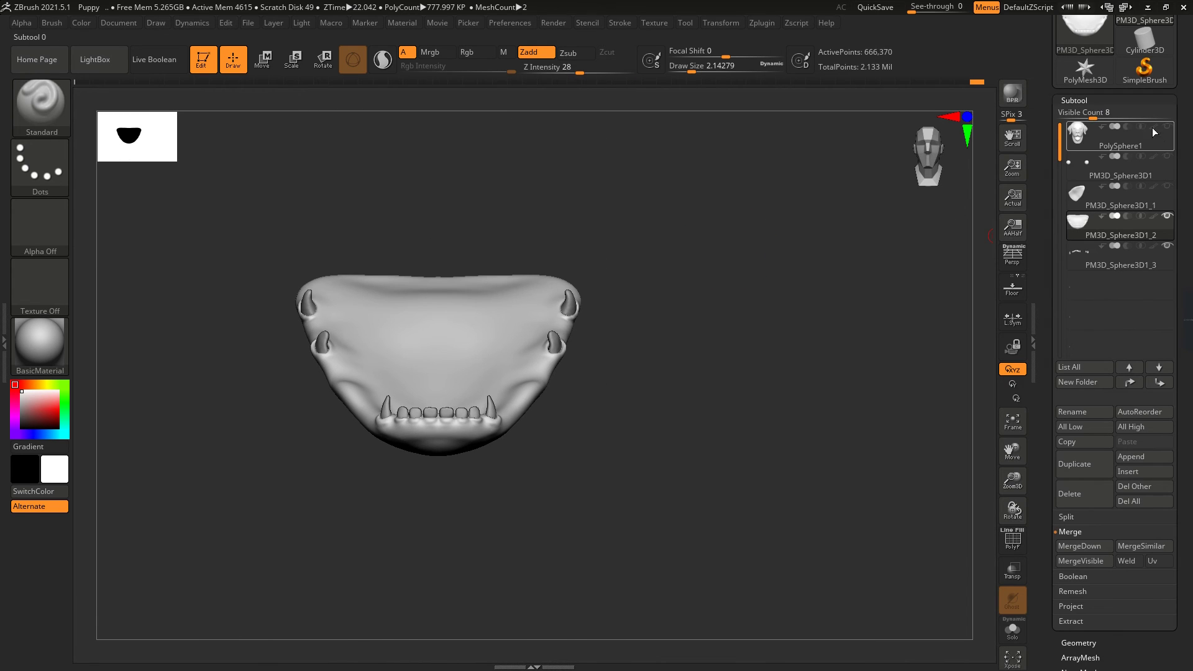
left_click(1166, 127)
mouse_move(732, 397)
right_mouse_down()
mouse_move(810, 359)
mouse_move(761, 367)
mouse_move(801, 292)
mouse_move(795, 267)
mouse_move(878, 308)
mouse_move(818, 266)
mouse_move(826, 274)
right_mouse_up()
left_click(1120, 198)
left_click(1165, 127)
key("ctrl")
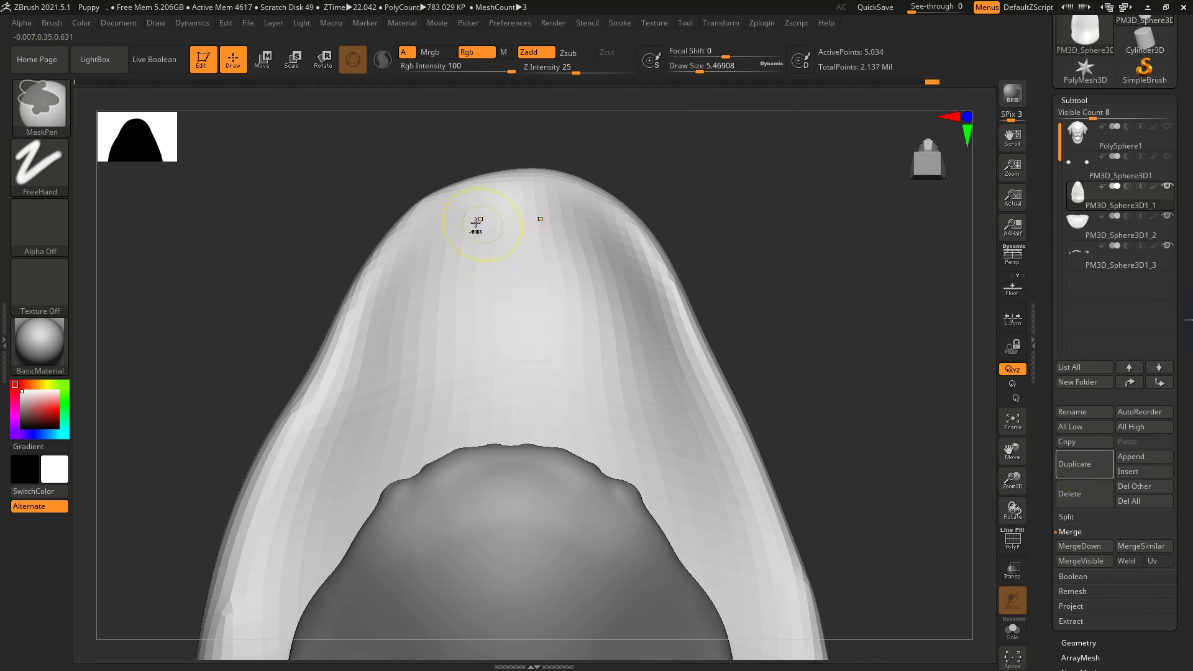
key("ctrl+d")
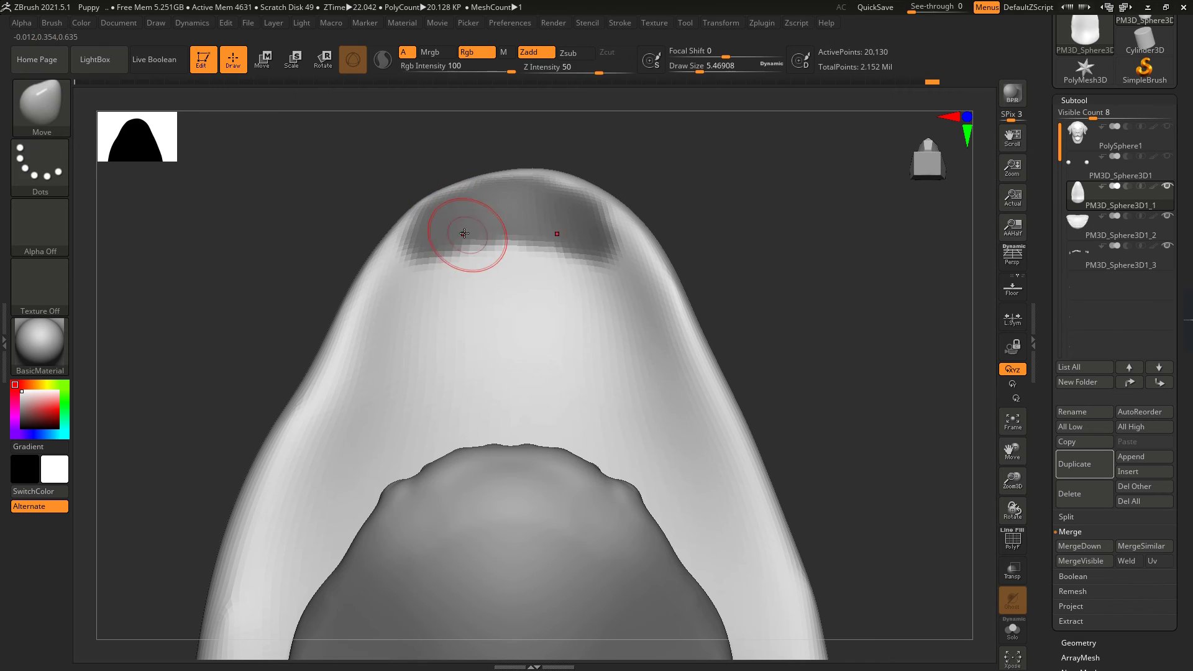
Step: Reposition the upper jaw piece, then resume surface sculpting with the head hidden
key("ctrl")
mouse_move(706, 170)
right_mouse_down()
mouse_move(767, 269)
mouse_move(796, 269)
right_mouse_up()
key("ctrl")
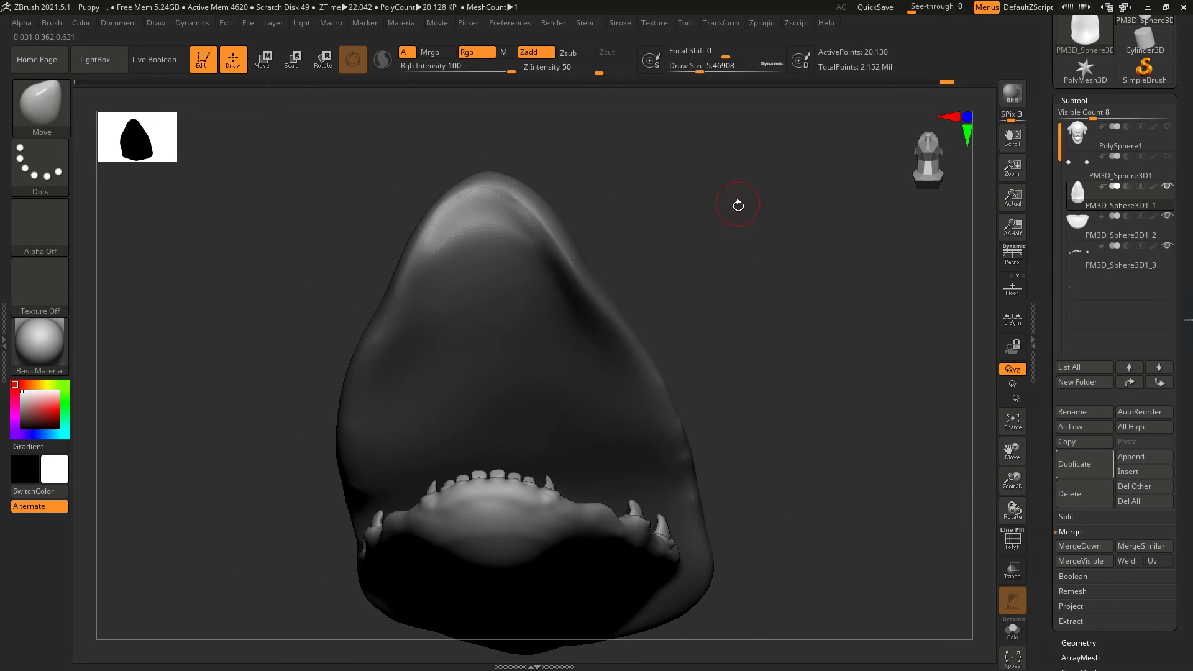
right_click_drag(737, 203, 739, 174)
key("w")
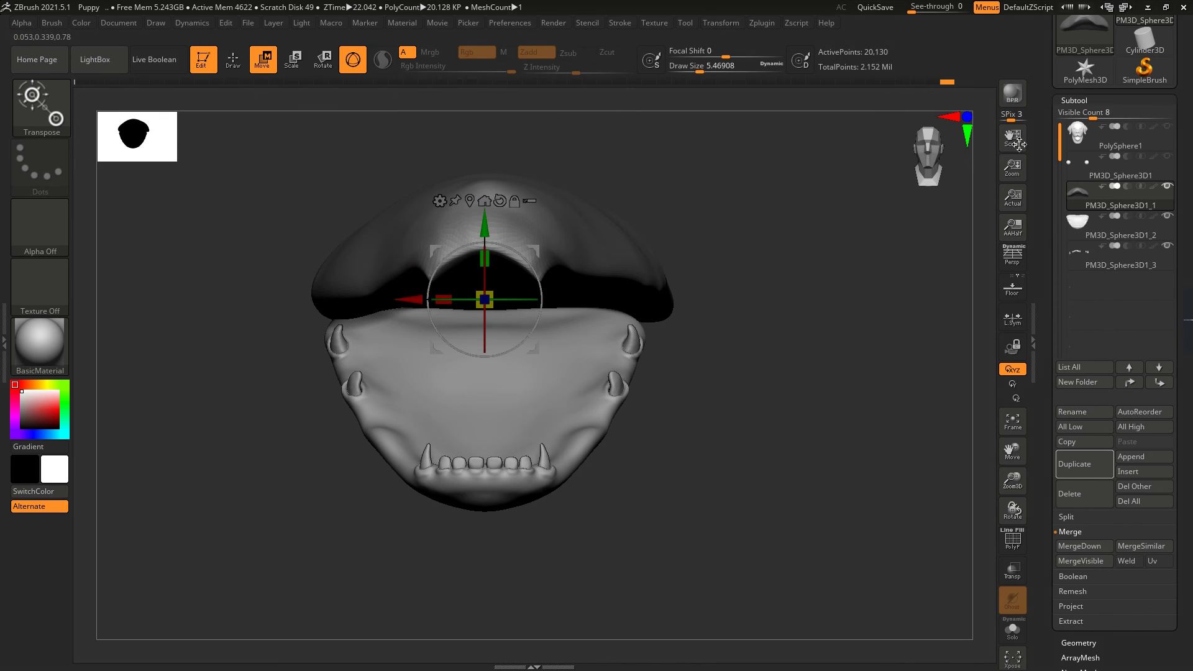
left_click_drag(1013, 166, 823, 259)
left_click(235, 64)
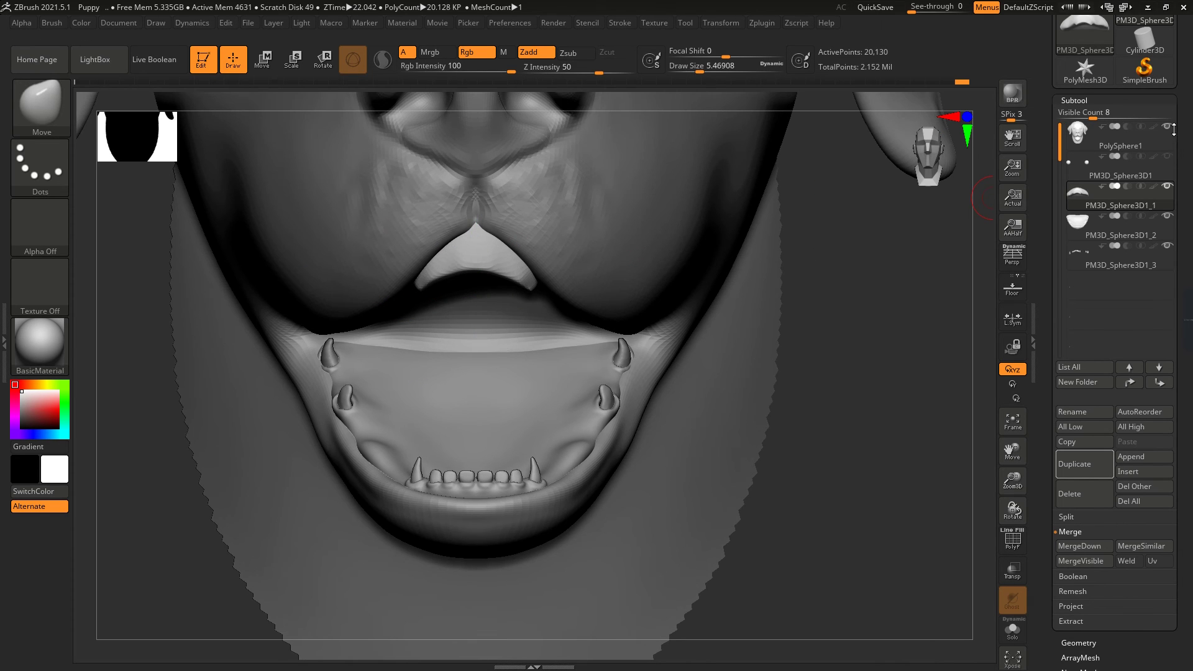
left_click(1167, 127)
Step: Smooth the crease along the upper lip edge and switch to a smaller Standard brush
mouse_move(786, 312)
right_mouse_down()
mouse_move(714, 288)
mouse_move(816, 274)
mouse_move(688, 221)
right_mouse_up()
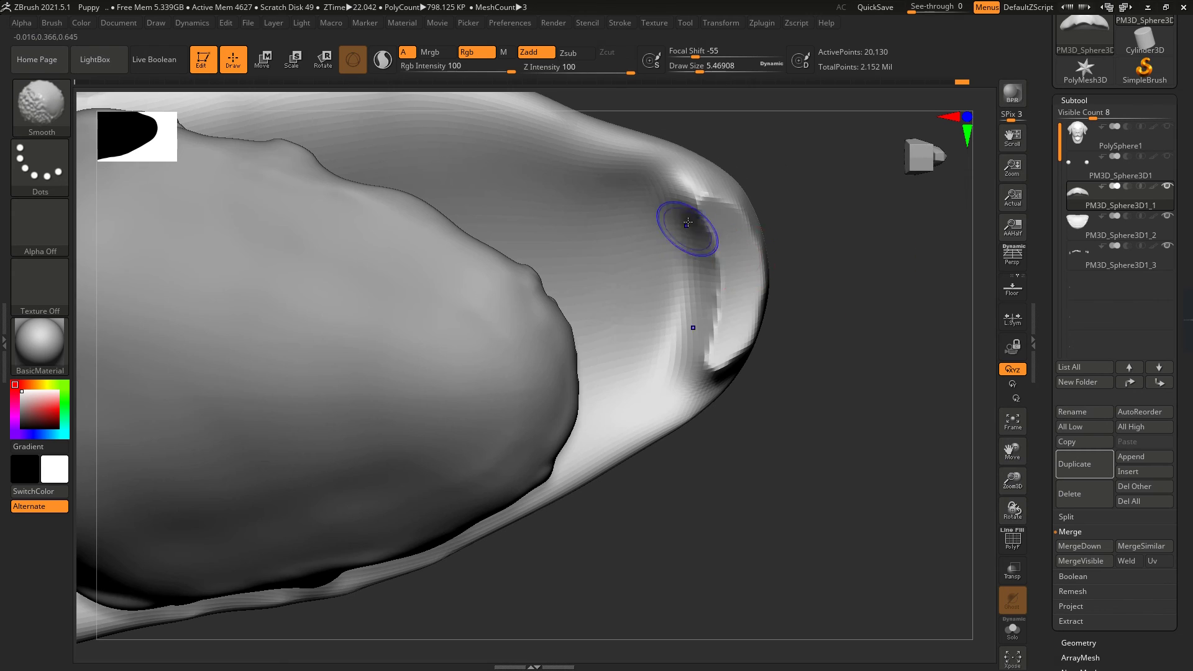
mouse_move(724, 333)
right_mouse_down()
mouse_move(851, 311)
mouse_move(721, 124)
right_mouse_up()
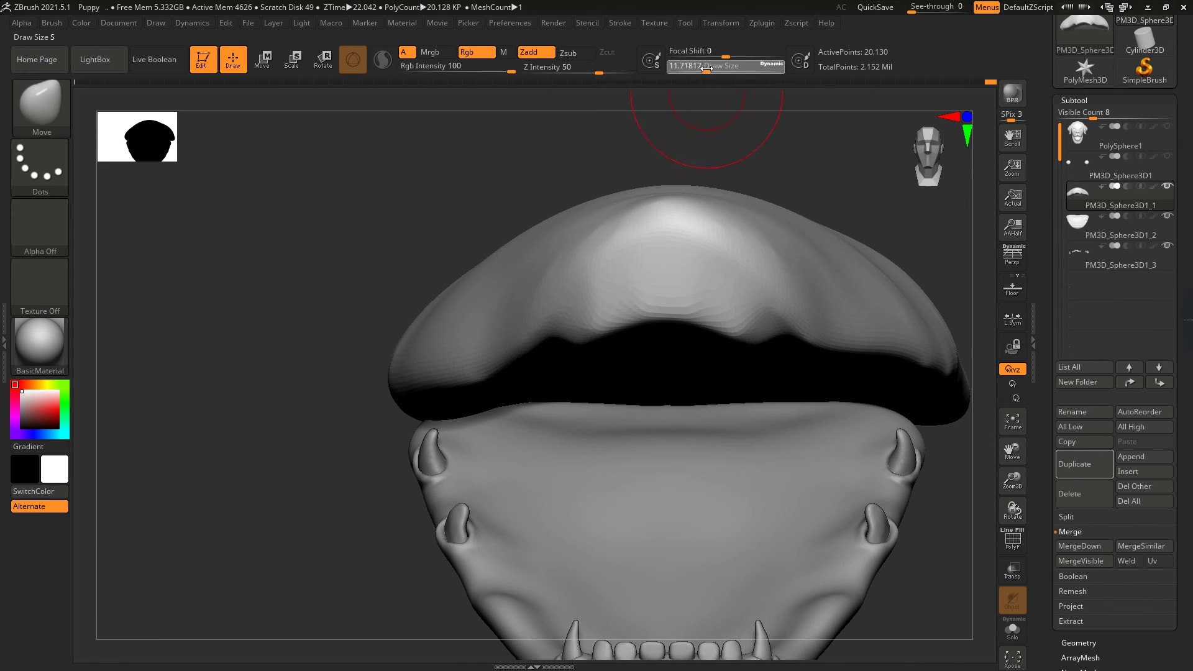
left_click_drag(699, 73, 706, 72)
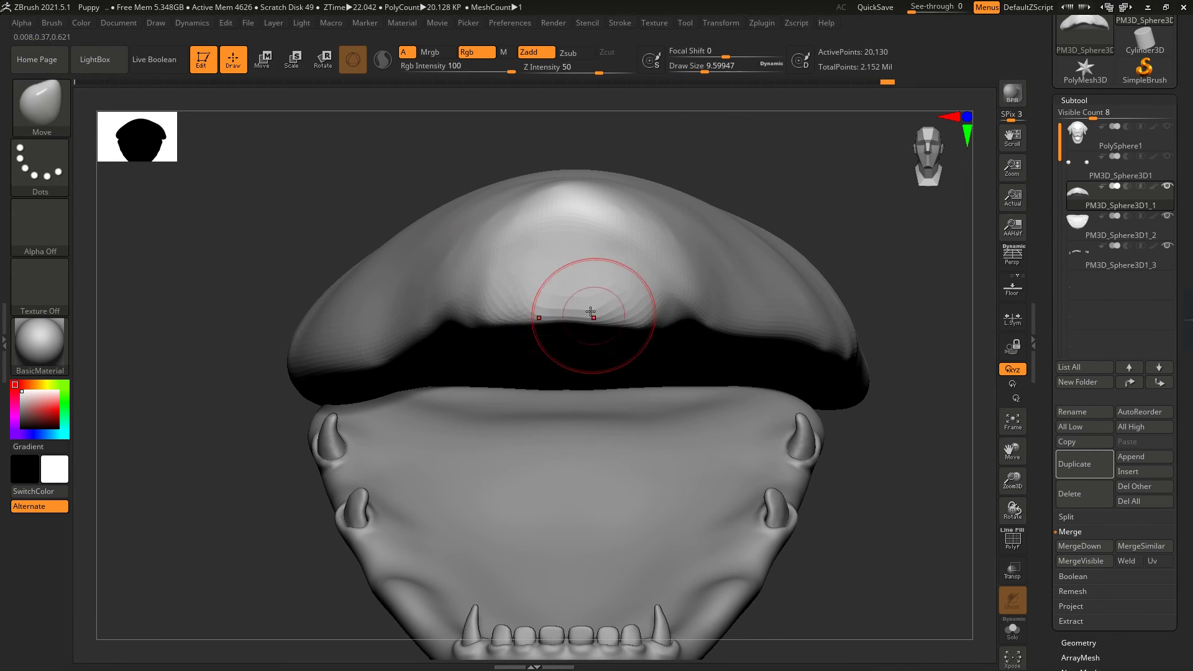
left_click_drag(590, 311, 587, 300, "shift")
mouse_move(654, 264)
right_mouse_down()
mouse_move(783, 234)
mouse_move(821, 247)
right_mouse_up()
left_click(53, 117)
left_click(675, 271)
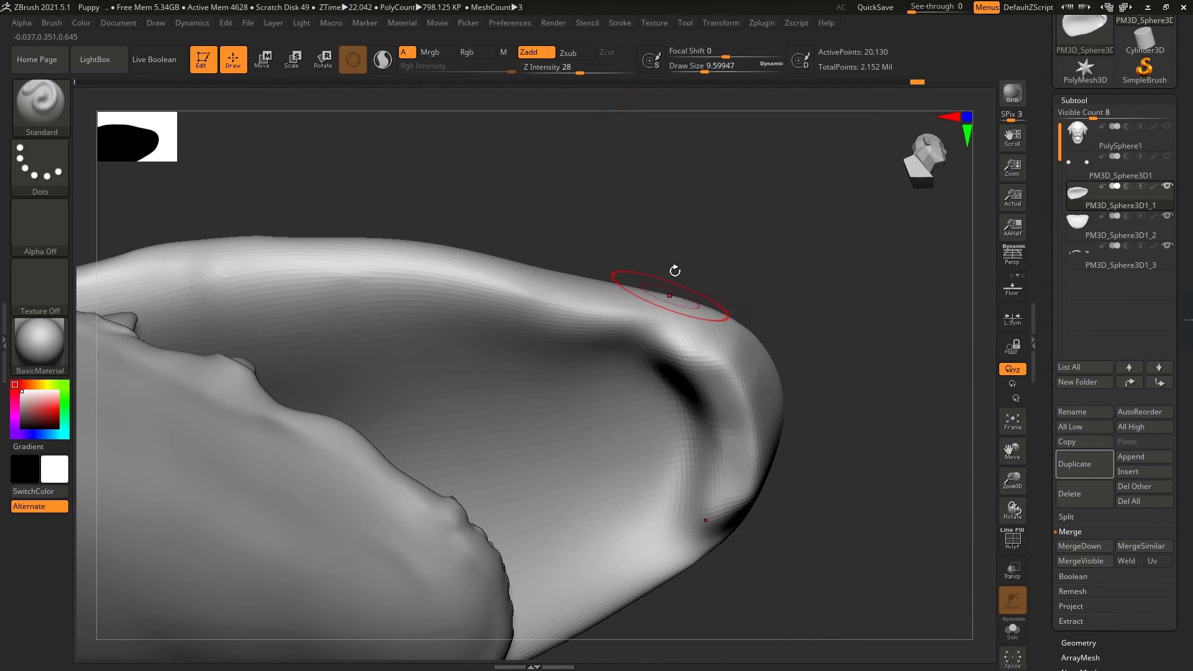
left_click_drag(705, 71, 699, 70)
Step: Enable Sculptris Pro and carve the first round socket under the upper jaw
left_click(547, 293)
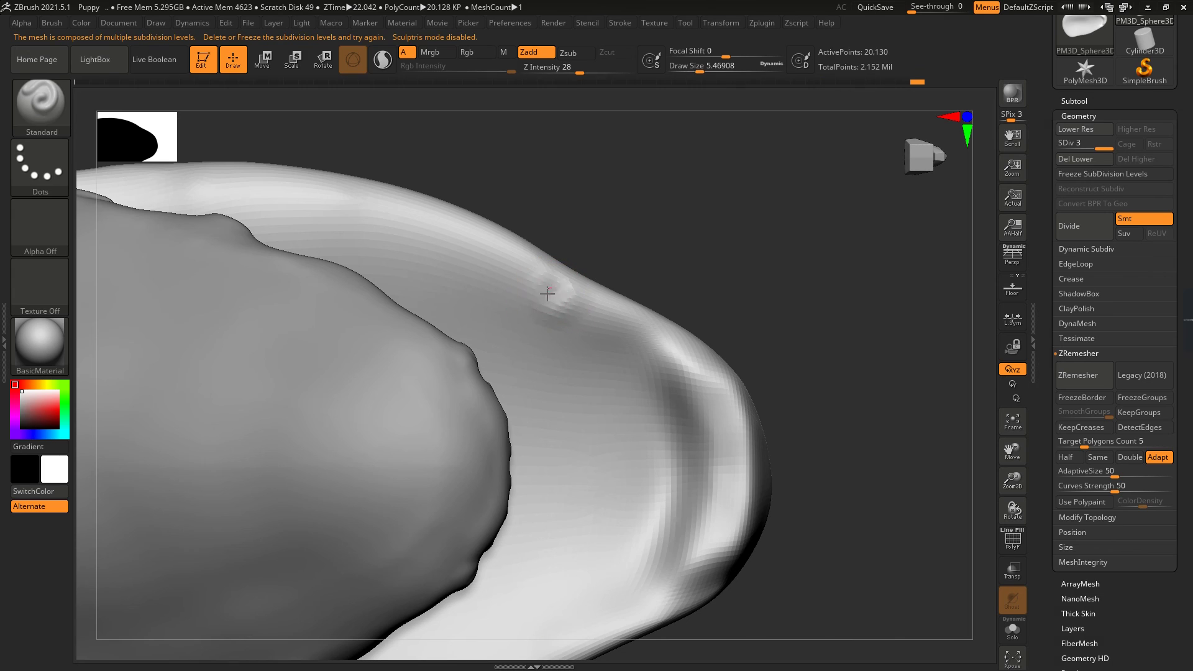
key("ctrl+z")
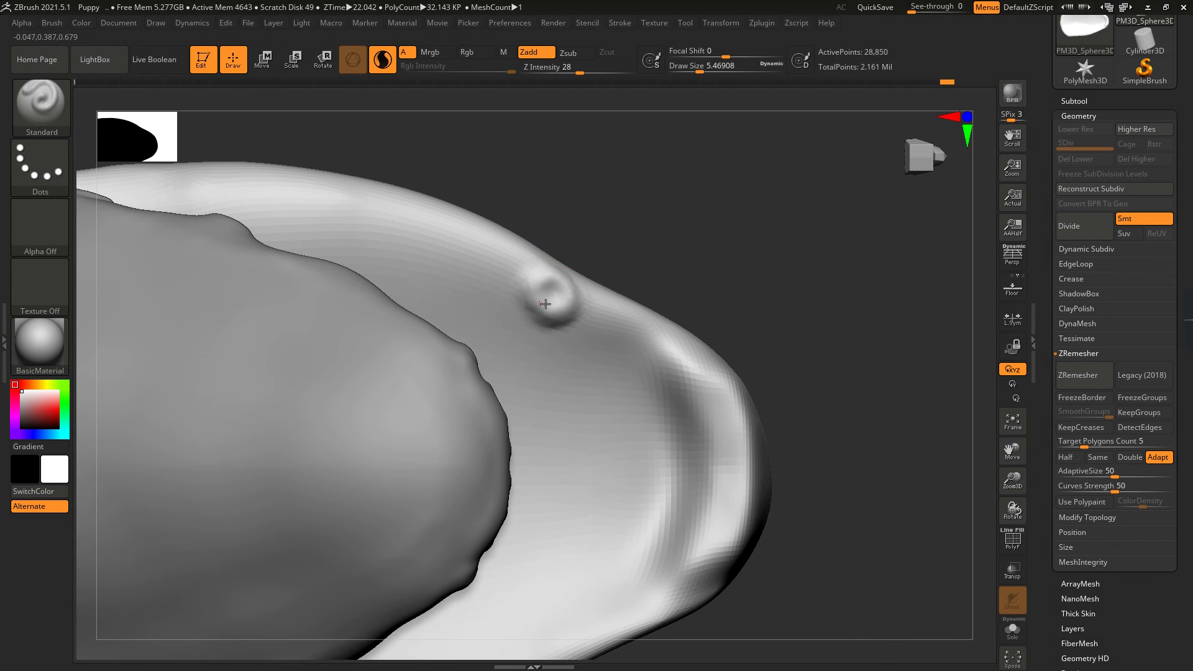
right_click_drag(546, 301, 546, 271)
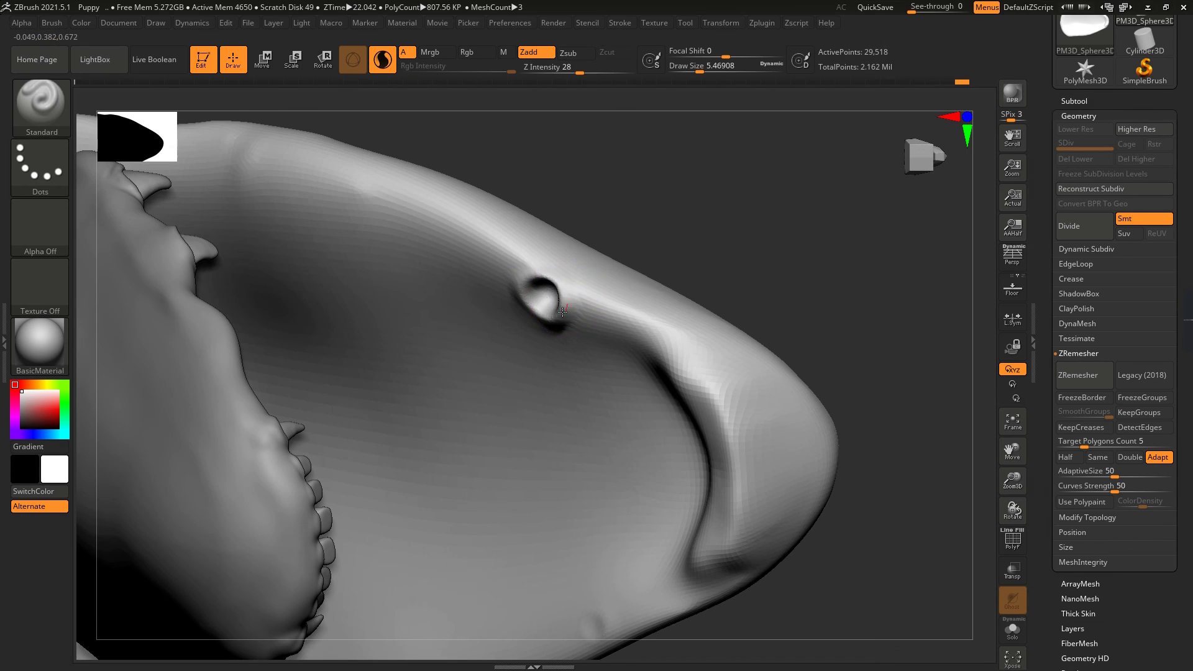
left_click(562, 310)
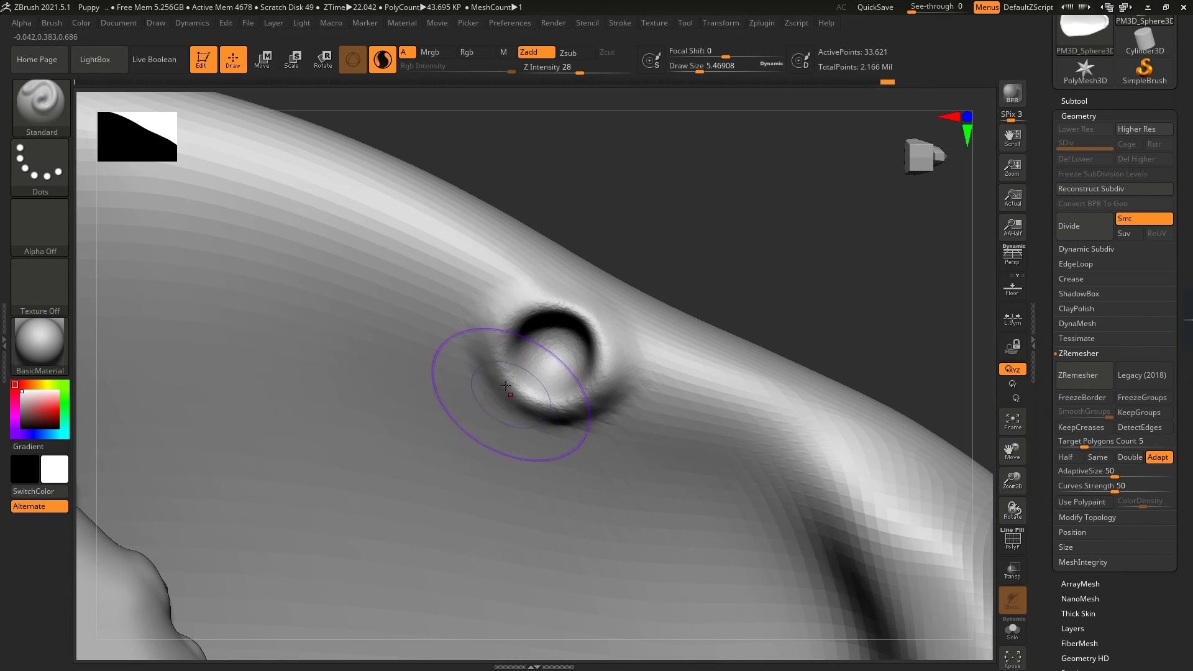
left_click_drag(505, 385, 606, 343)
right_click_drag(607, 343, 576, 295)
Step: Carve and deepen the matching right-hand socket on the palate
right_click_drag(611, 344, 487, 341)
mouse_move(572, 341)
right_mouse_down("ctrl")
mouse_move(634, 241)
mouse_move(535, 493)
mouse_move(644, 321)
mouse_move(876, 346)
mouse_move(767, 270)
mouse_move(724, 290)
right_mouse_up("ctrl")
mouse_move(724, 291)
left_mouse_down()
mouse_move(724, 278)
mouse_move(699, 279)
left_mouse_up()
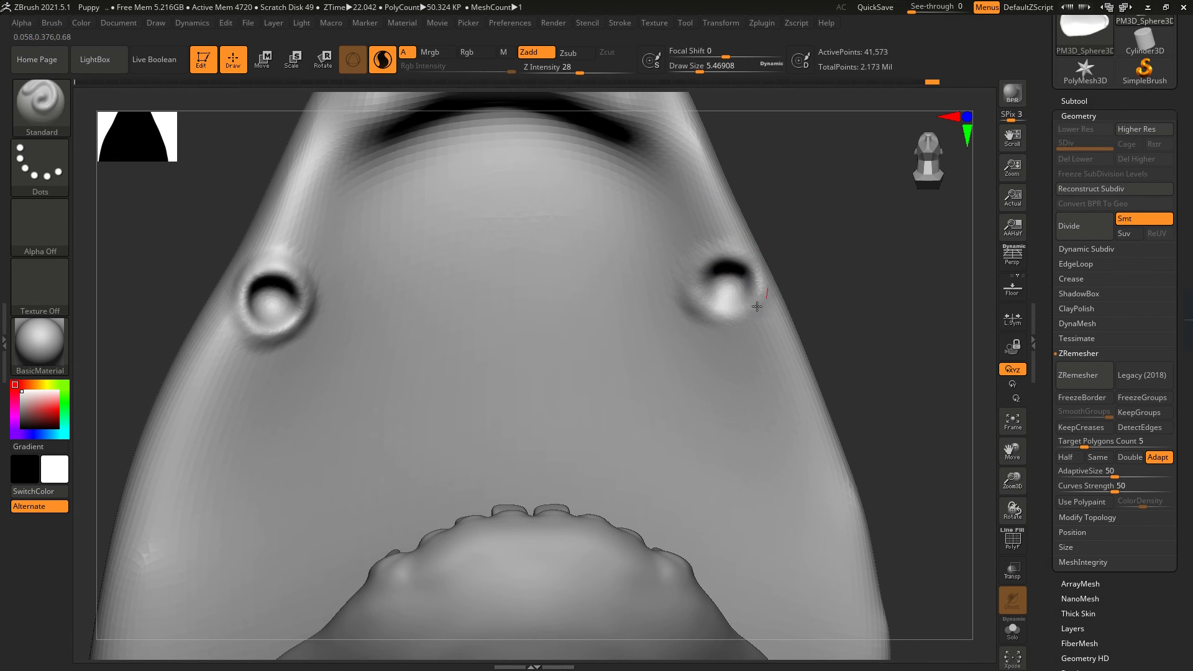
left_click_drag(754, 331, 751, 304)
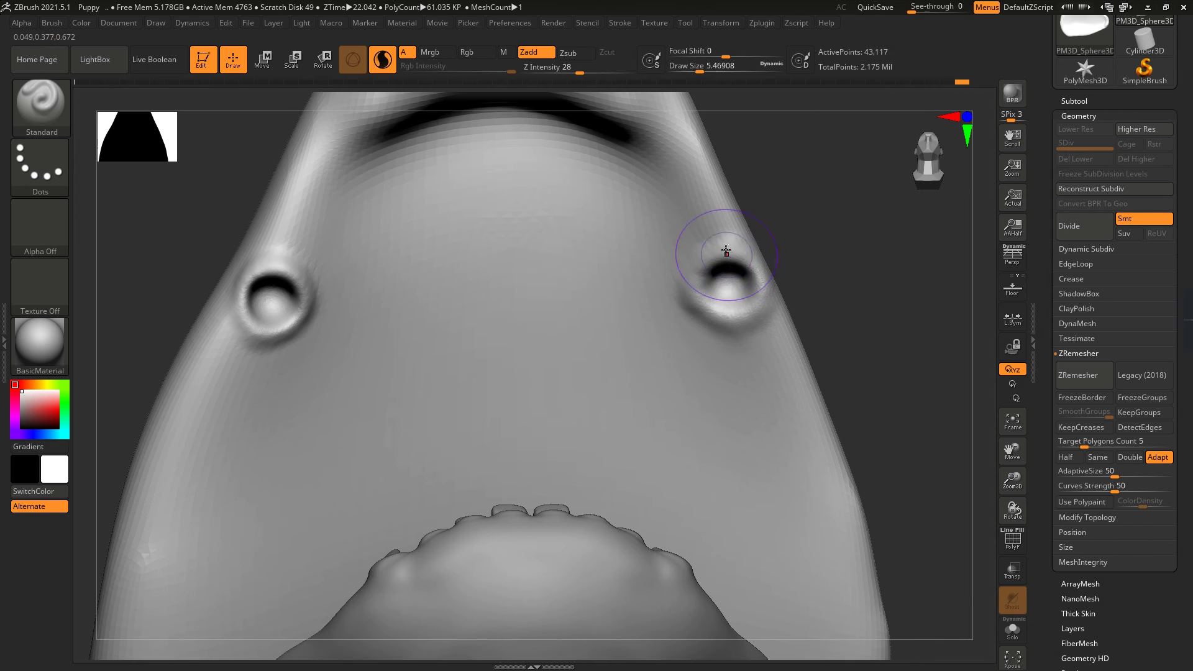
mouse_move(726, 250)
right_mouse_down()
mouse_move(824, 226)
mouse_move(878, 341)
mouse_move(460, 385)
right_mouse_up()
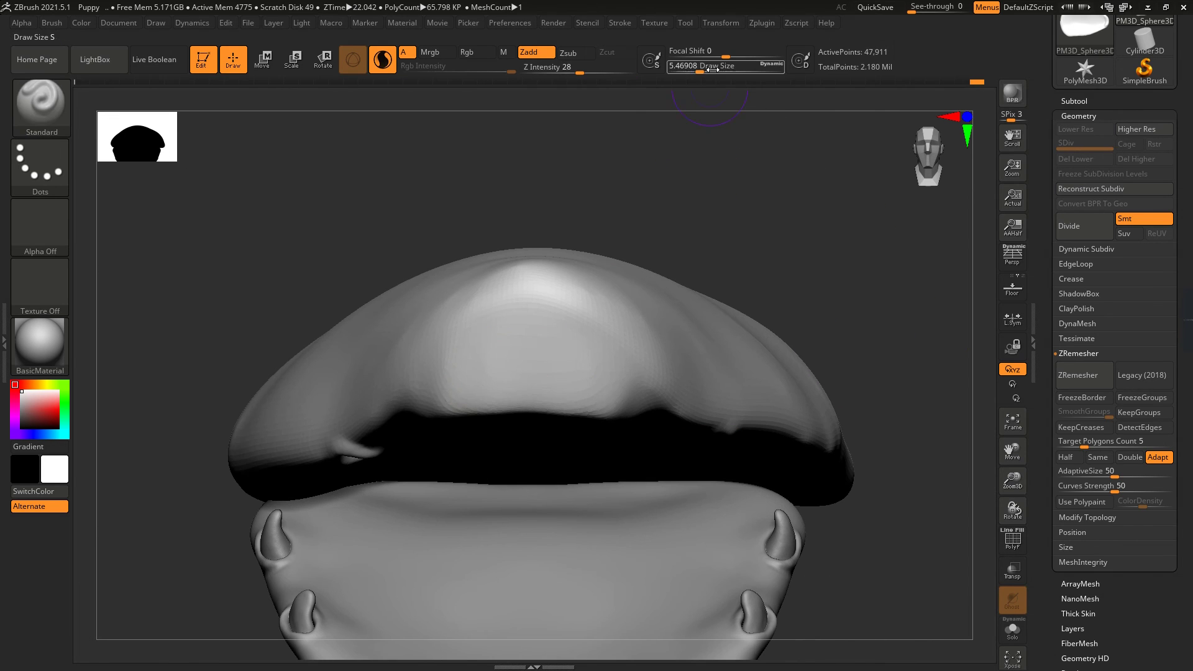
Step: Reshape the snout's lower edge with the Move brush
key("shift")
key("b")
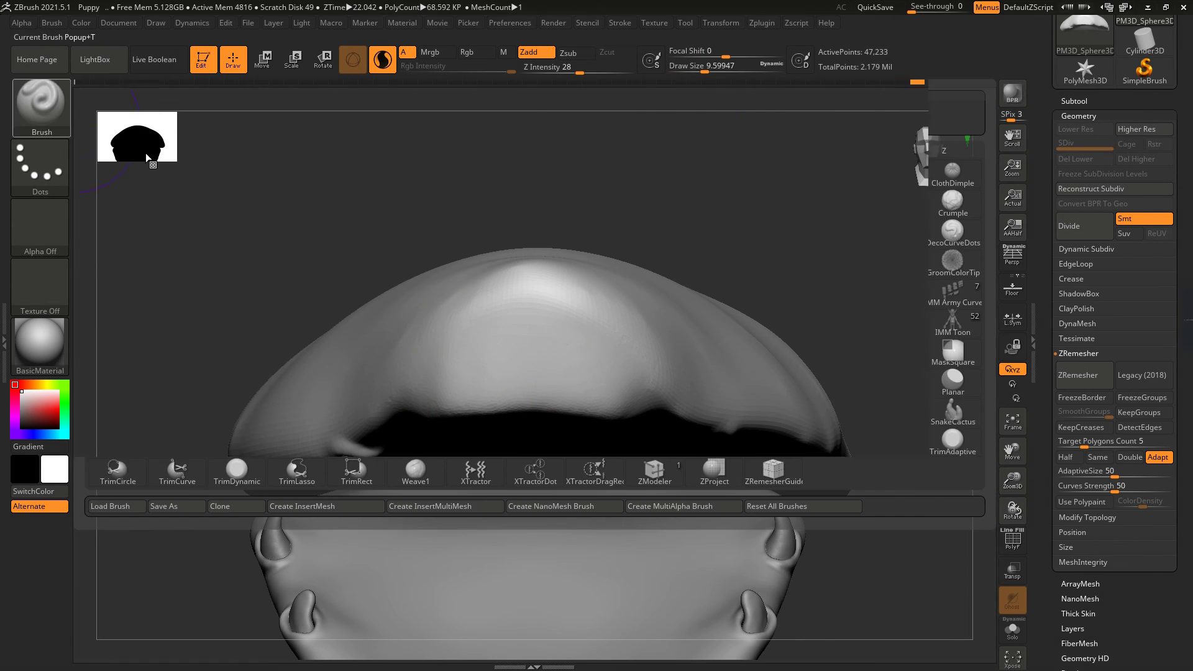
key("m")
key("v")
right_click_drag(777, 224, 815, 179, "ctrl")
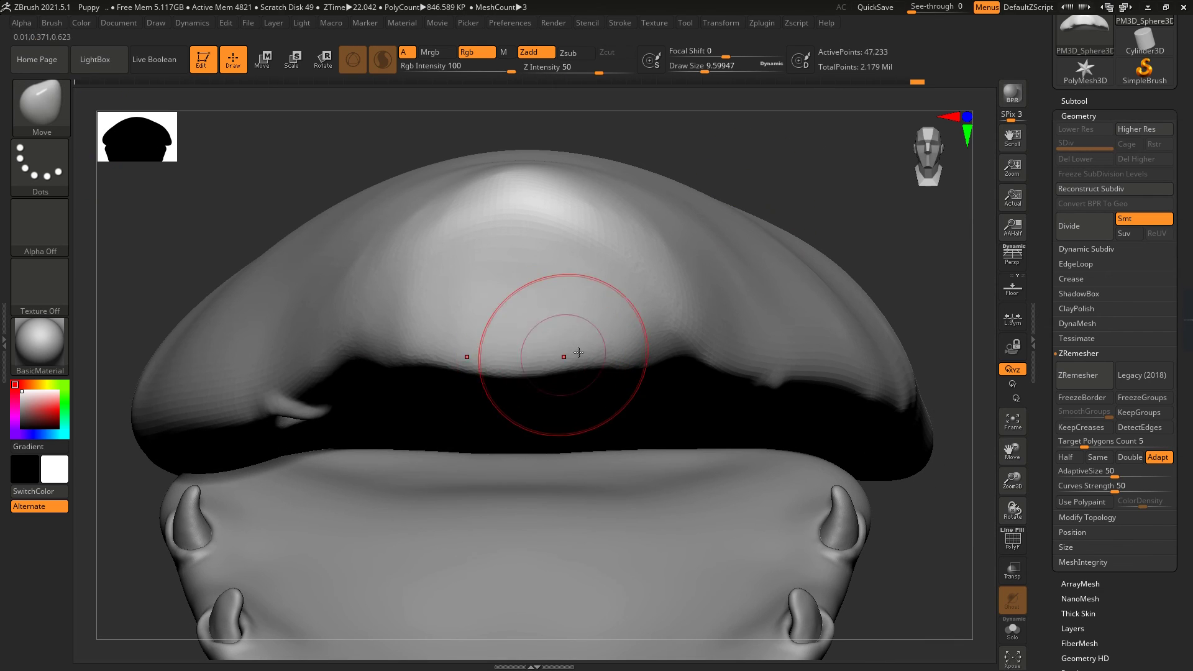
right_click_drag(546, 357, 506, 358)
left_click_drag(505, 359, 506, 372)
mouse_move(506, 372)
right_mouse_down()
mouse_move(533, 385)
mouse_move(838, 305)
mouse_move(599, 354)
right_mouse_up()
left_click_drag(547, 357, 559, 366)
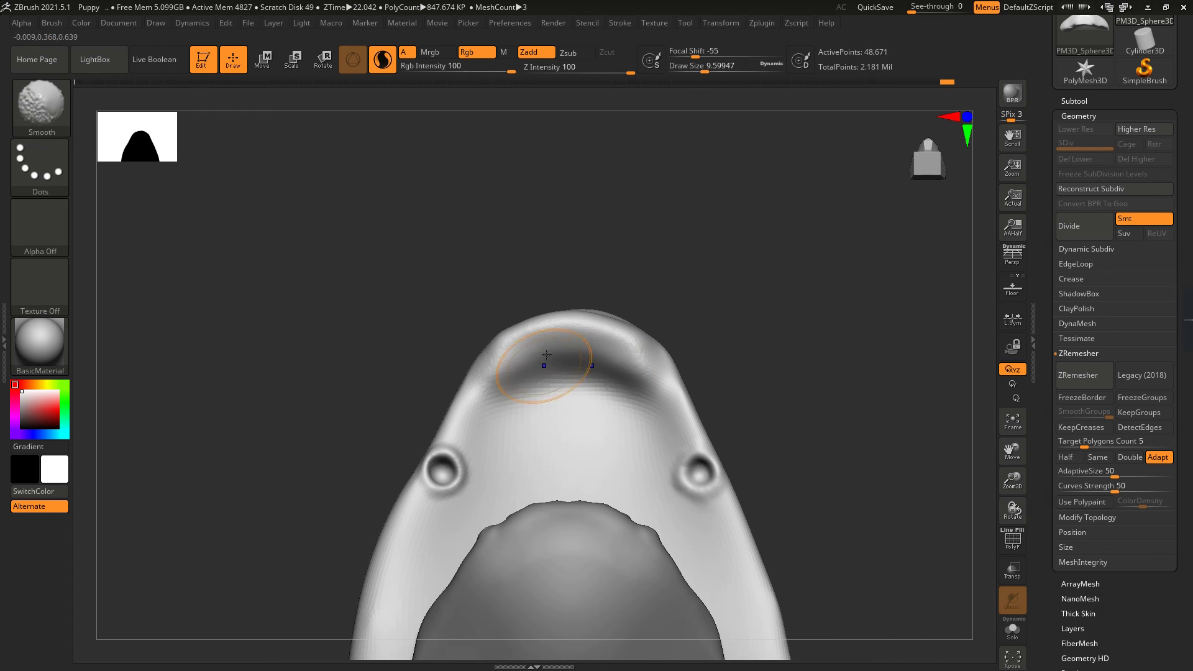
right_click_drag(735, 248, 715, 286, "alt")
Step: Flatten the upper jaw's front rim with the hPolish brush
left_click(53, 114)
key("h")
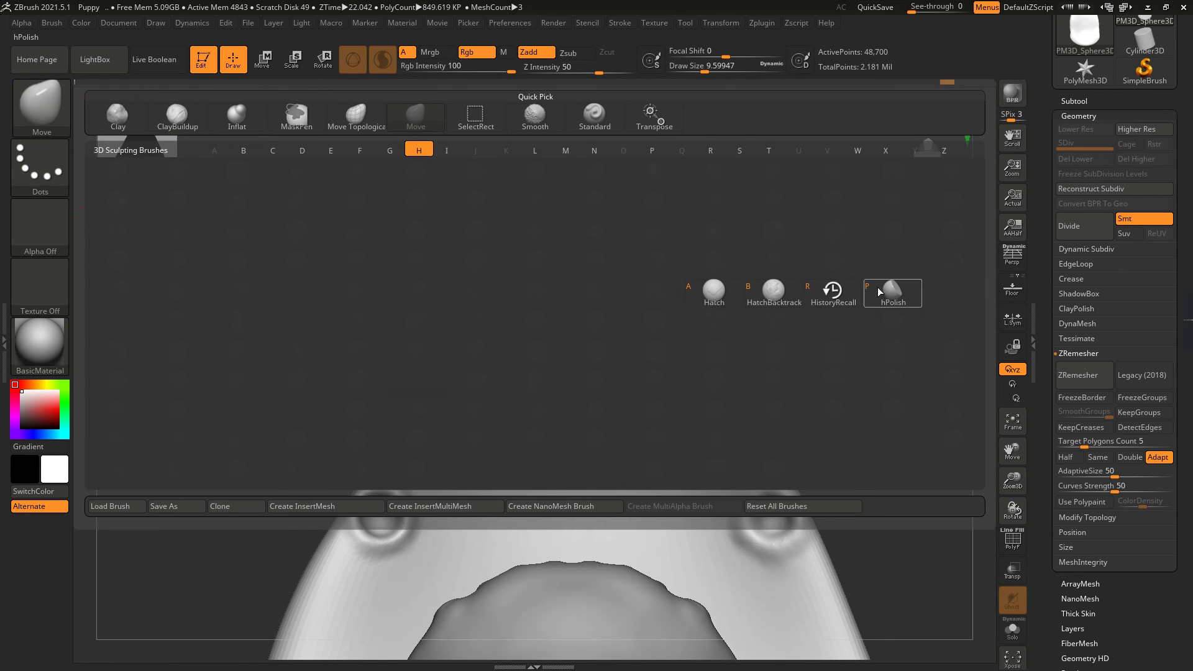
left_click(888, 289)
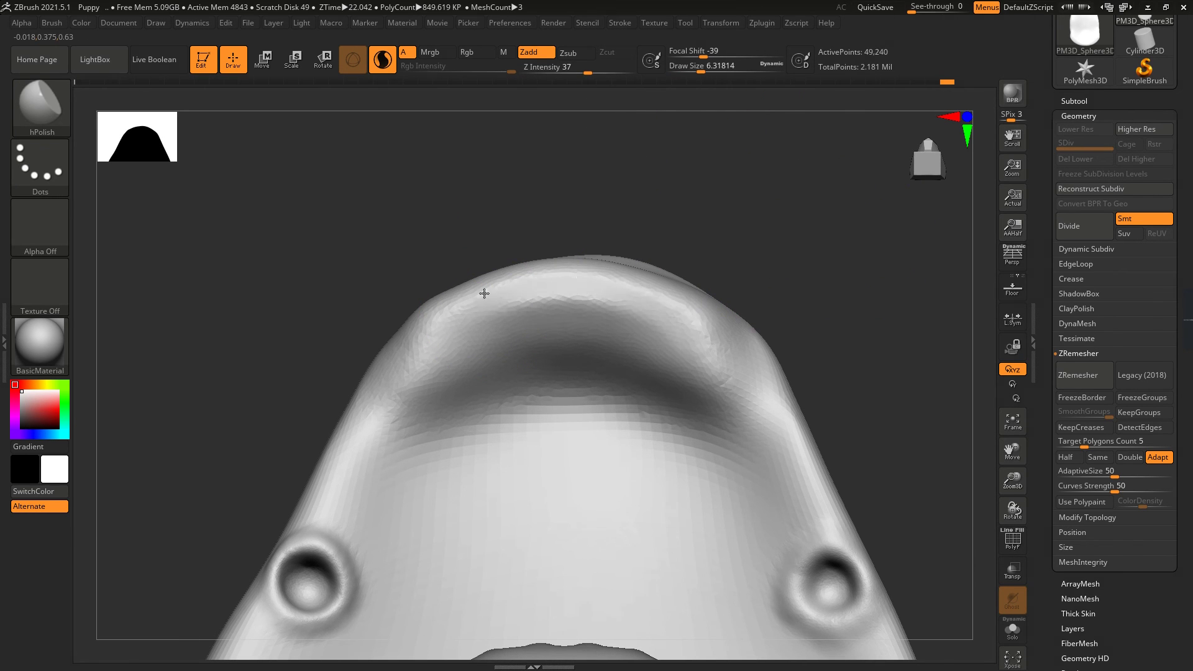
mouse_move(483, 293)
left_mouse_down()
mouse_move(516, 303)
mouse_move(421, 348)
left_mouse_up()
key("b")
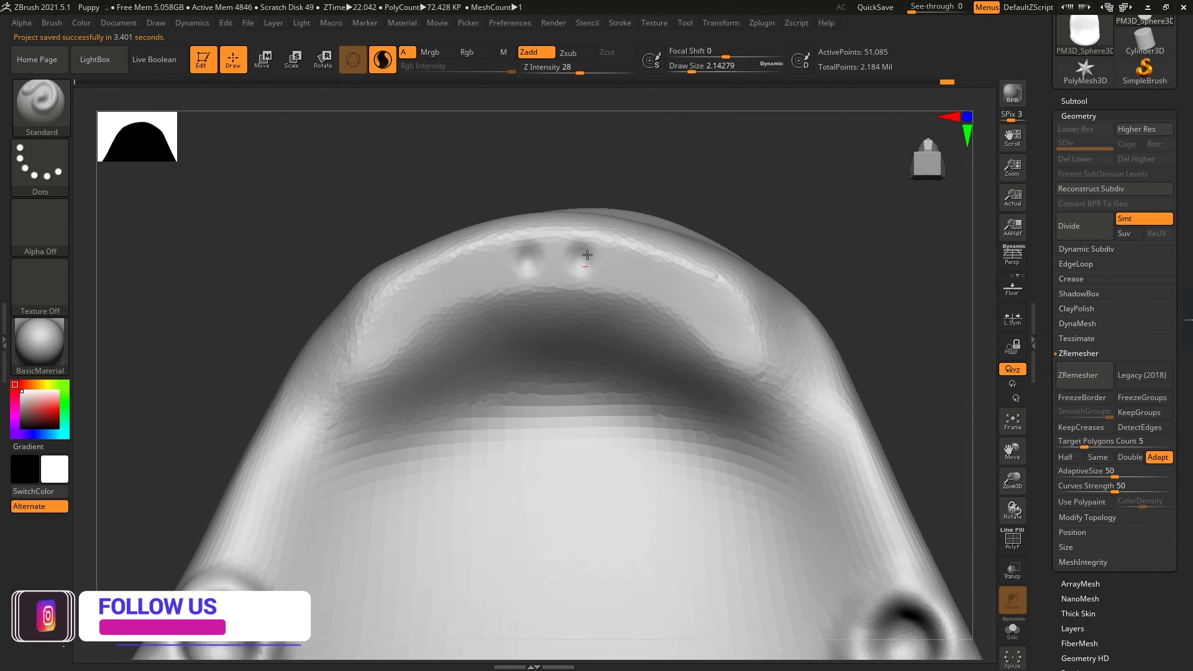
Step: Sculpt a curved row of small sockets along the rim, deepening the outermost pair
left_click(568, 250)
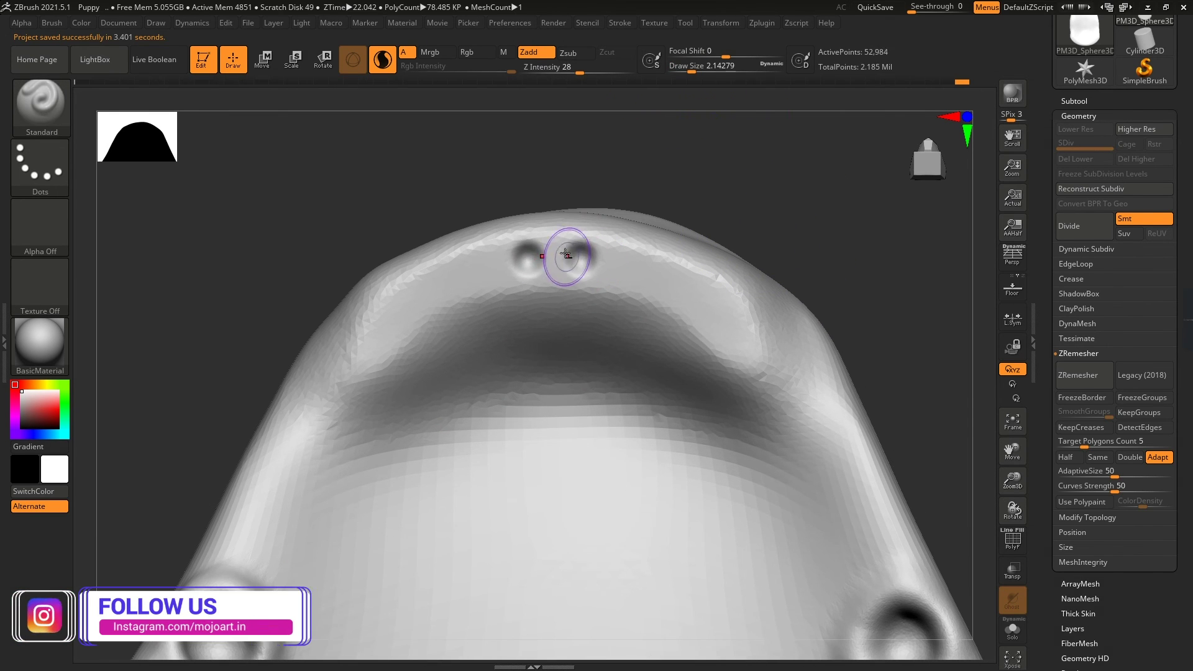
left_click(624, 261)
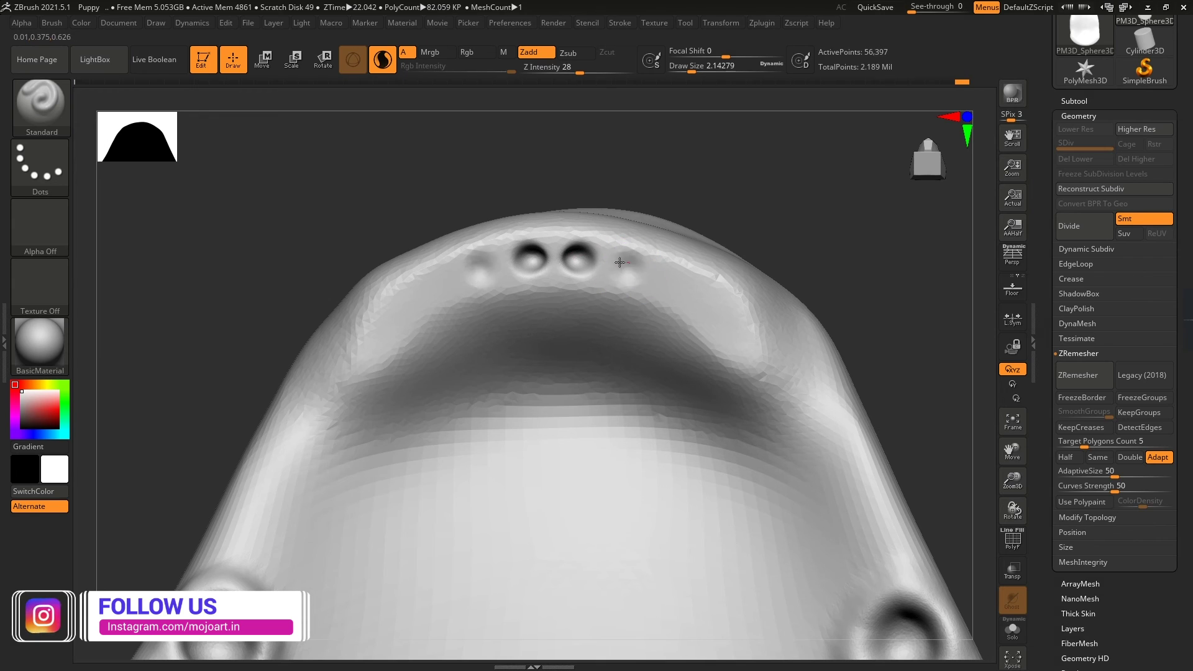
left_click(671, 285)
left_click(726, 332)
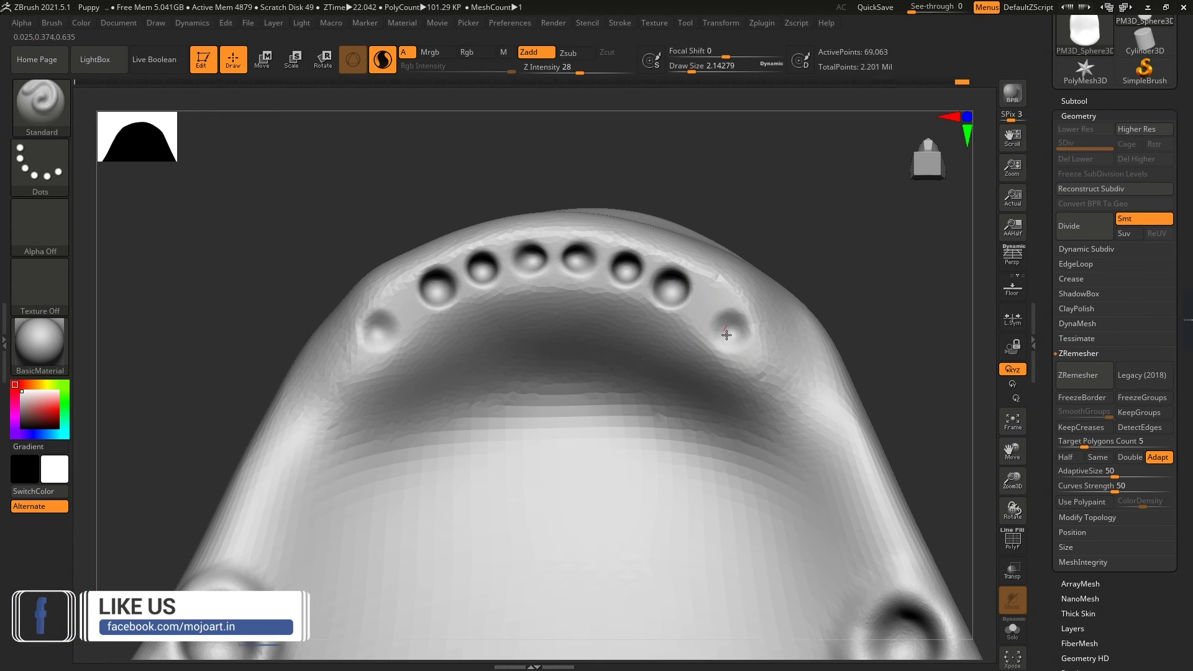
left_click(732, 333)
left_click(732, 334)
key("f")
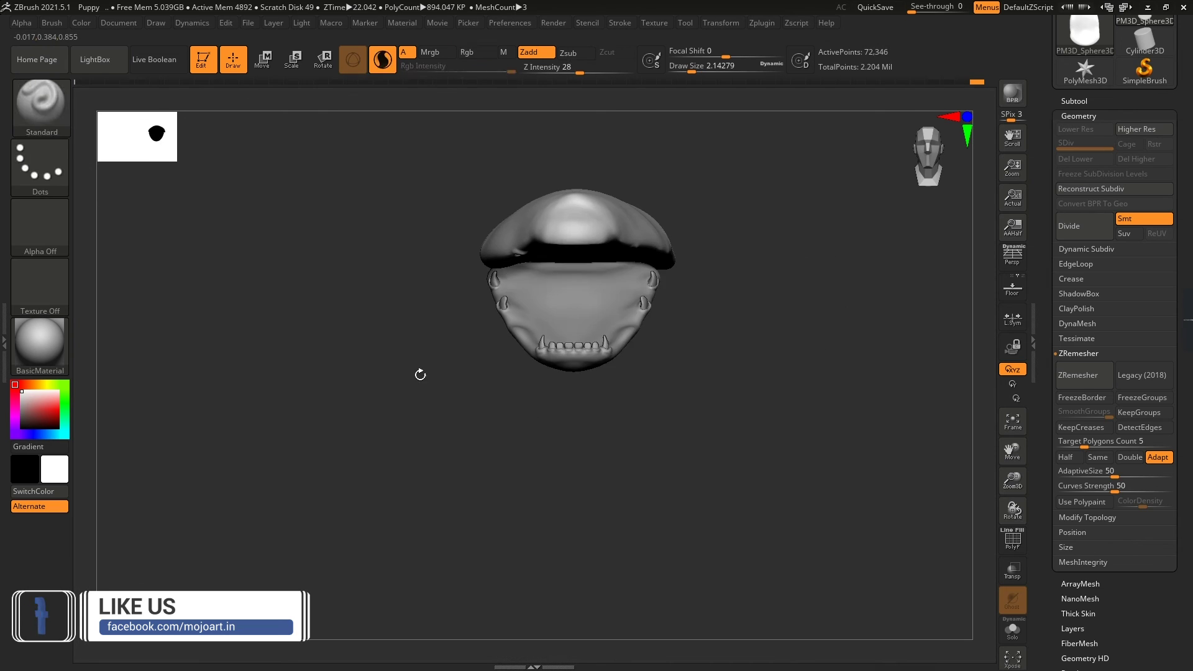
left_click_drag(418, 373, 837, 380)
Step: Select the teeth subtool and flip it with Deformation > Mirror
left_click(1069, 103)
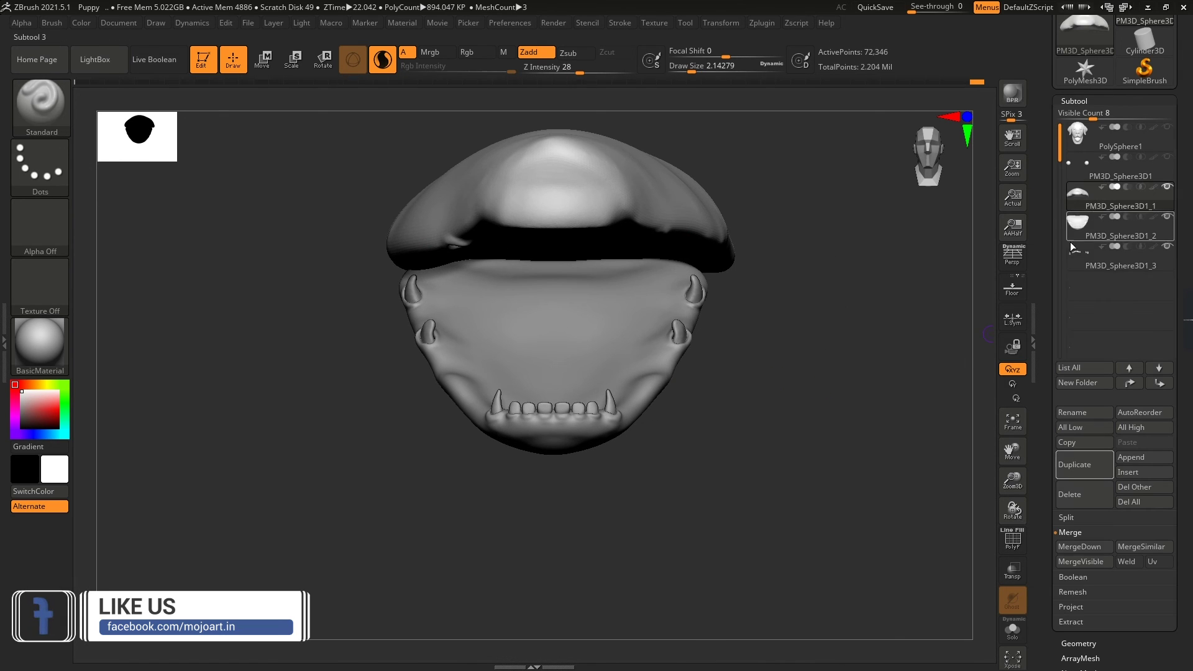
left_click(1078, 286)
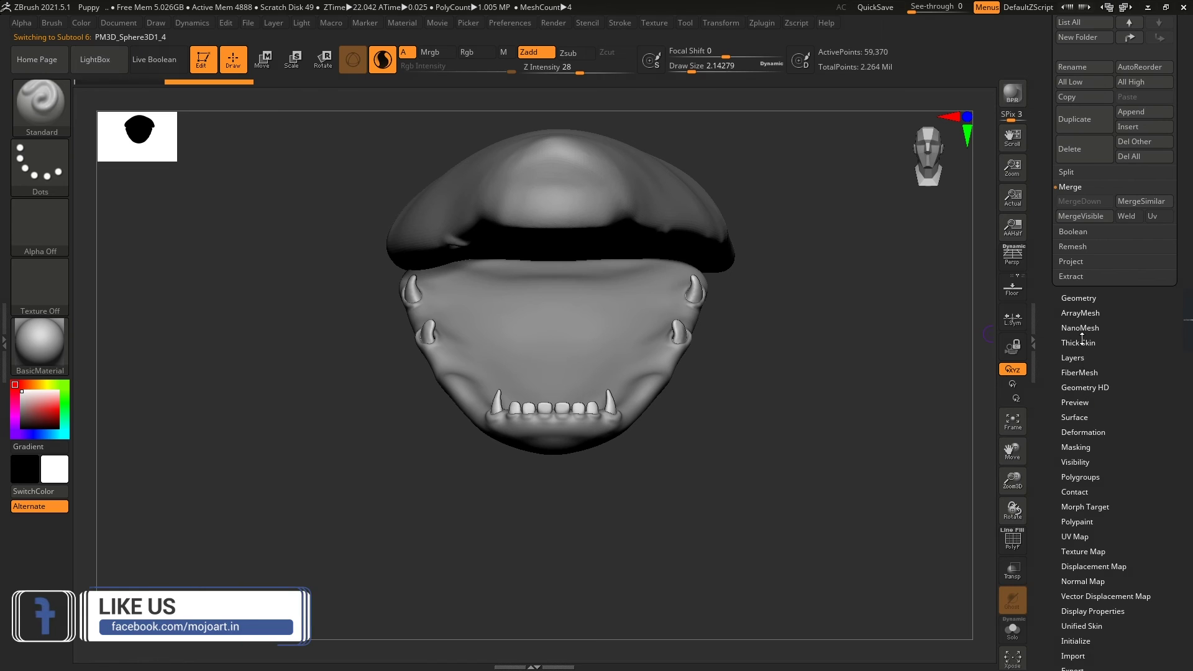
left_click(1091, 432)
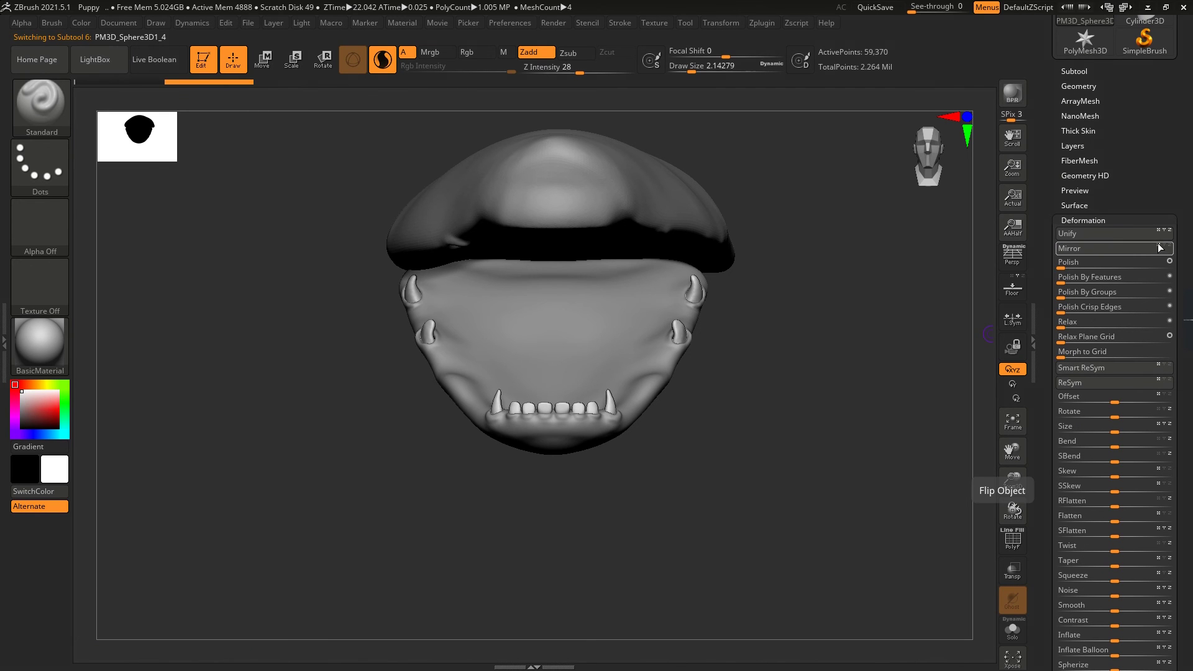
mouse_move(909, 327)
left_mouse_down()
mouse_move(879, 360)
mouse_move(887, 370)
mouse_move(652, 351)
mouse_move(553, 389)
mouse_move(597, 380)
mouse_move(638, 345)
left_mouse_up()
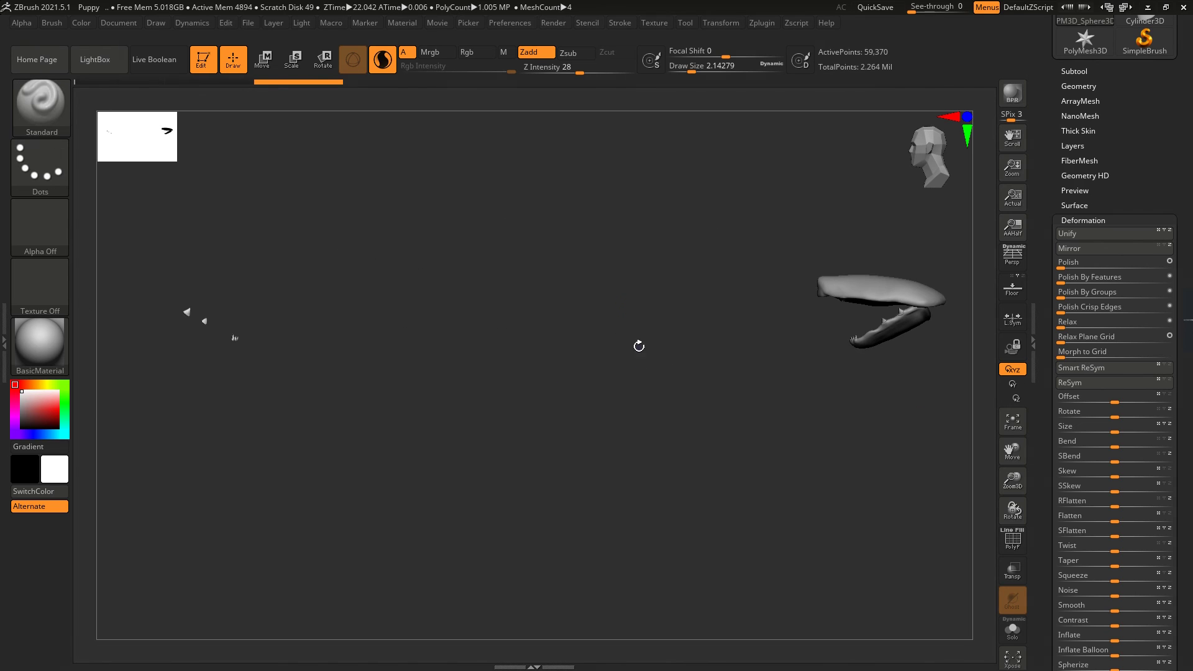
left_click_drag(829, 309, 809, 370)
key("f")
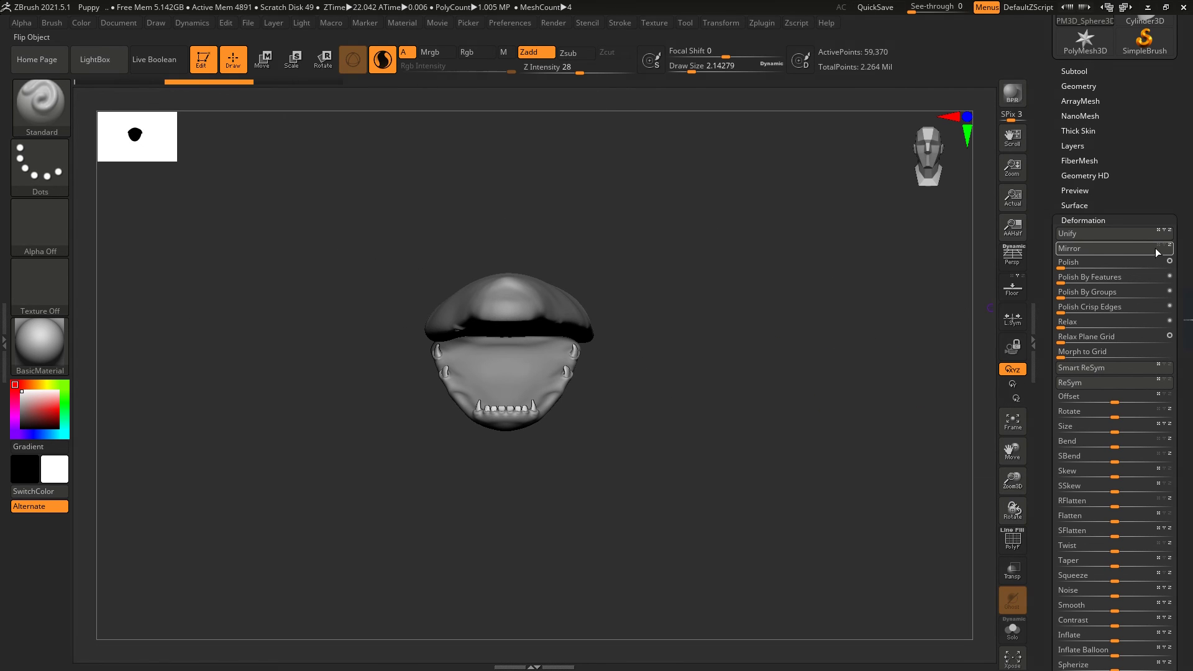
left_click(1121, 249)
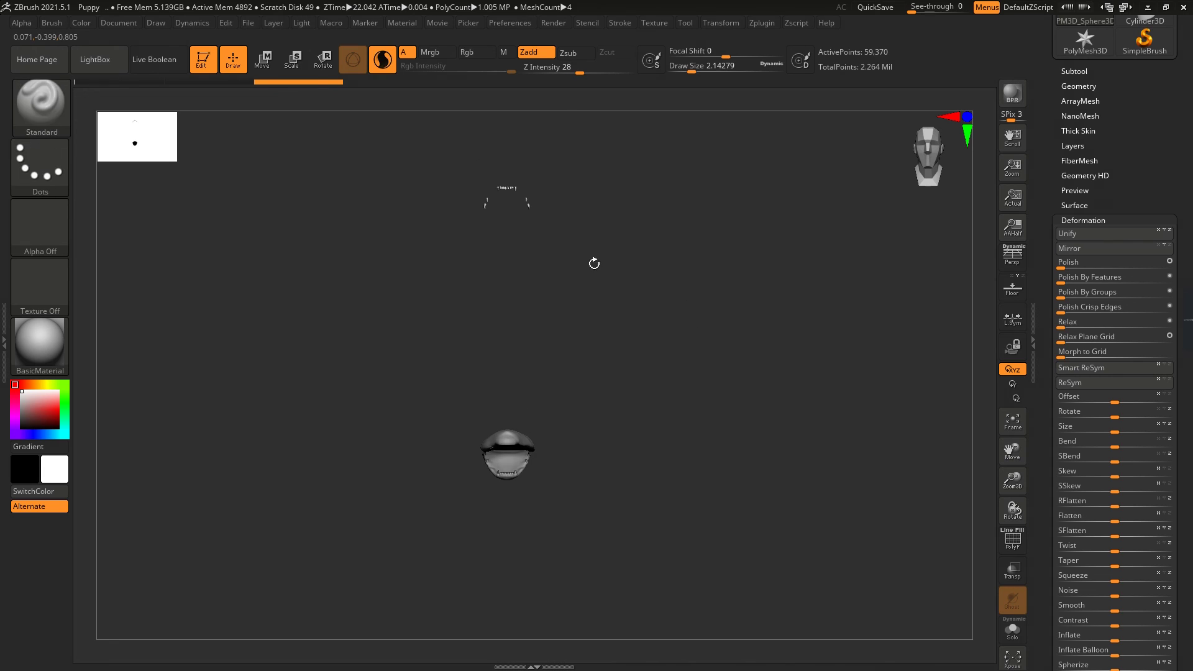
Step: Drag the mirrored teeth into the upper jaw with the Transpose gizmo
key("w")
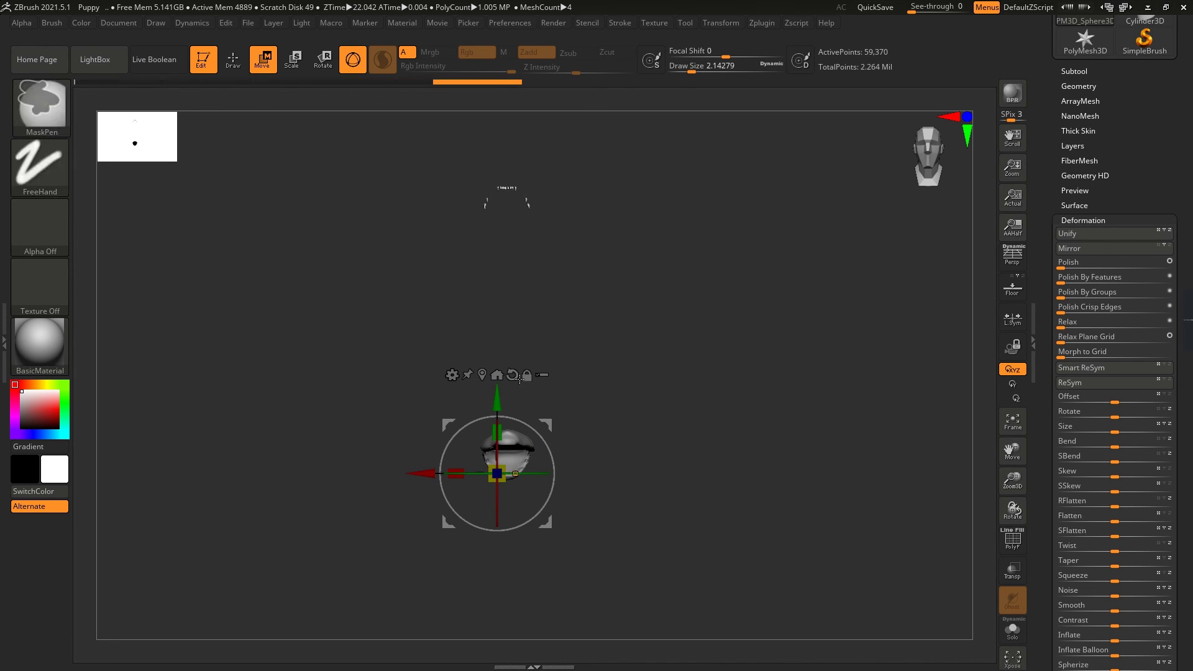
mouse_move(498, 390)
left_mouse_down()
mouse_move(498, 117)
mouse_move(497, 407)
left_mouse_up()
mouse_move(547, 279)
left_mouse_down("alt")
mouse_move(559, 252)
mouse_move(347, 248)
mouse_move(397, 205)
mouse_move(520, 292)
mouse_move(547, 372)
mouse_move(521, 410)
left_mouse_up("alt")
left_click(231, 62)
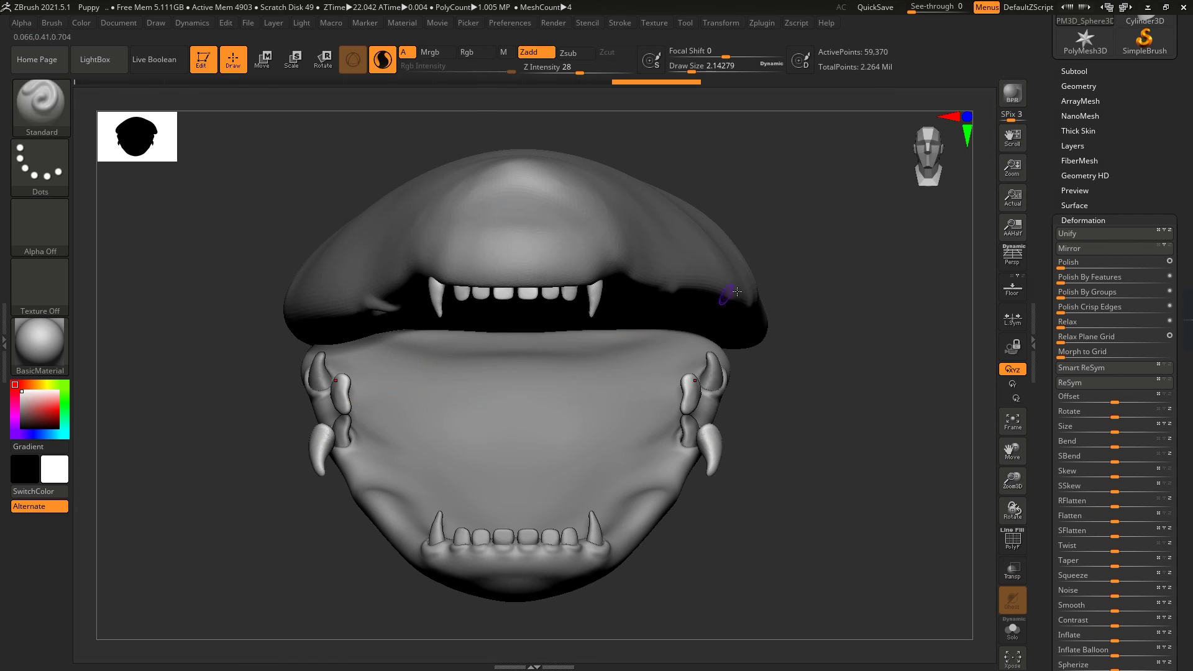
scroll(1069, 177, "up", 3)
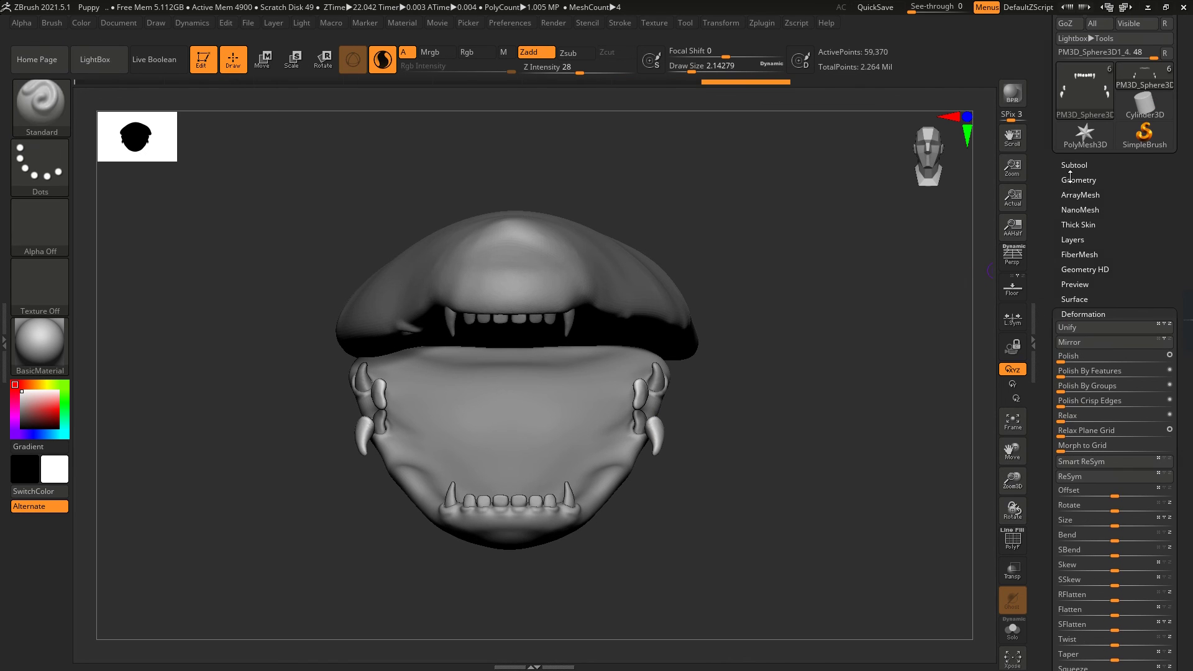
left_click(1077, 179)
scroll(1082, 365, "down", 3)
left_click(1082, 365)
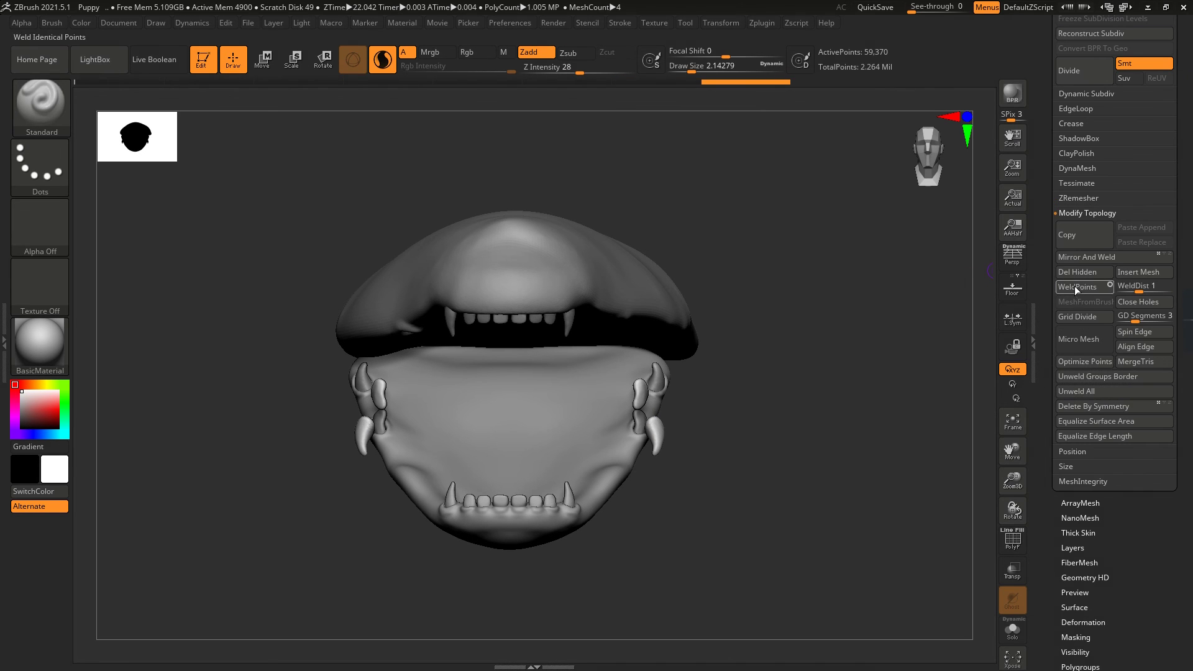
mouse_move(633, 176)
left_mouse_down("ctrl+shift")
mouse_move(429, 328)
mouse_move(428, 341)
left_mouse_up("ctrl+shift")
Step: Check the teeth placement from the side and select PM3D_Sphere3D1_1
key("w")
scroll(525, 290, "up", 3)
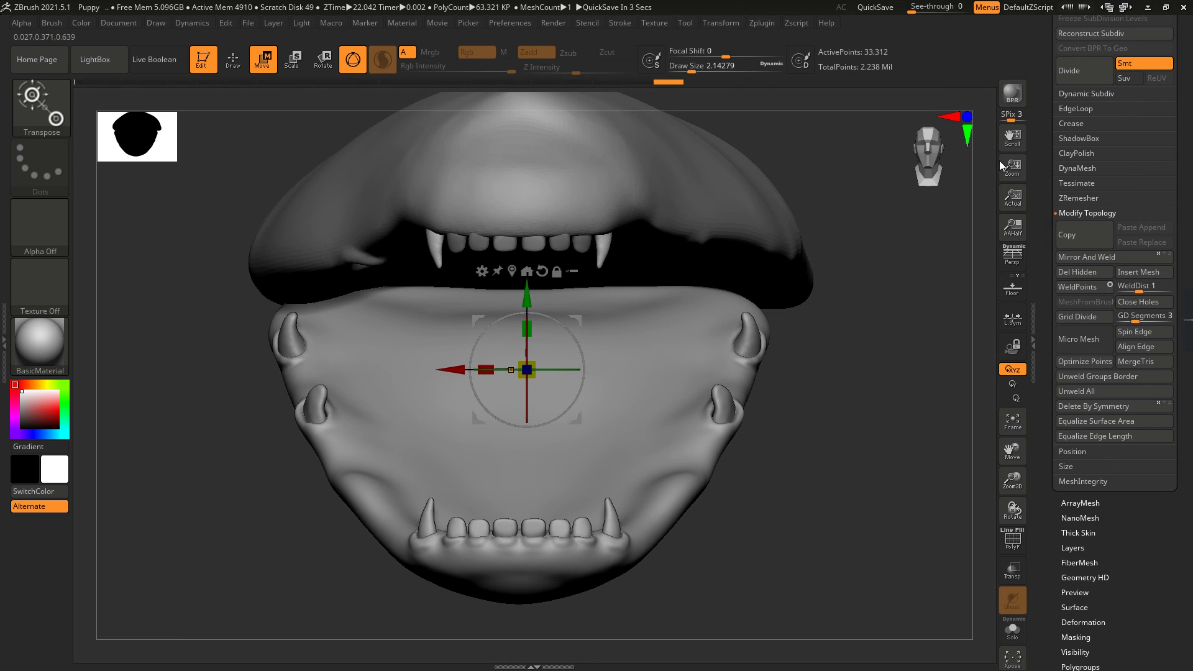
scroll(1112, 249, "up", 5)
left_click(791, 382, "ctrl+shift")
scroll(792, 382, "down", 3)
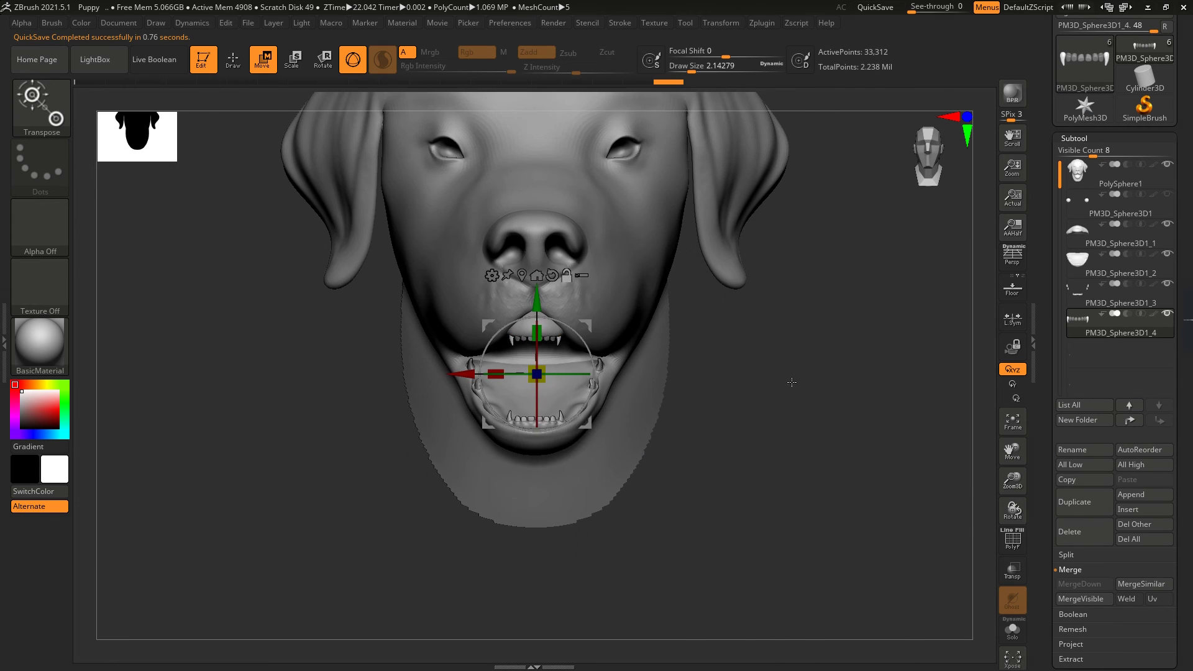
mouse_move(791, 382)
left_mouse_down()
mouse_move(832, 379)
mouse_move(793, 381)
mouse_move(801, 376)
mouse_move(770, 348)
left_mouse_up()
key("q")
left_click_drag(729, 314, 808, 323)
left_click(1167, 164)
left_click_drag(714, 311, 745, 315)
scroll(745, 314, "up", 5)
left_click(657, 343, "alt")
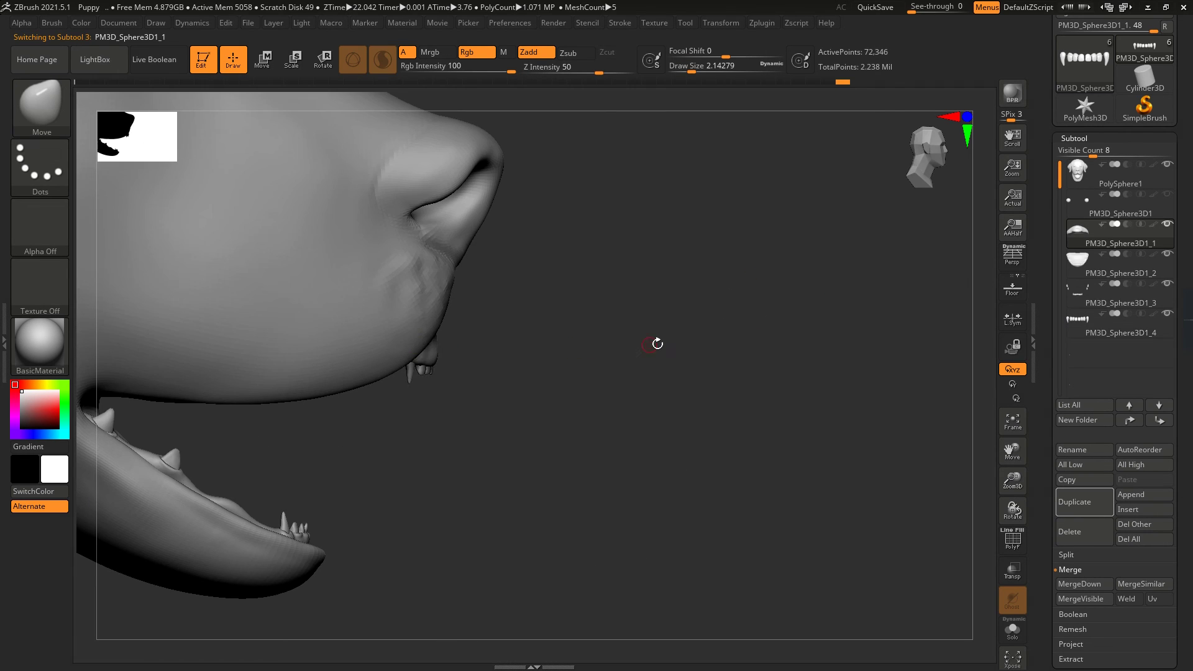
left_click_drag(658, 343, 559, 336, "shift")
Step: Fine-tune the upper teeth and fangs position from the front with the Transpose gizmo
key("w")
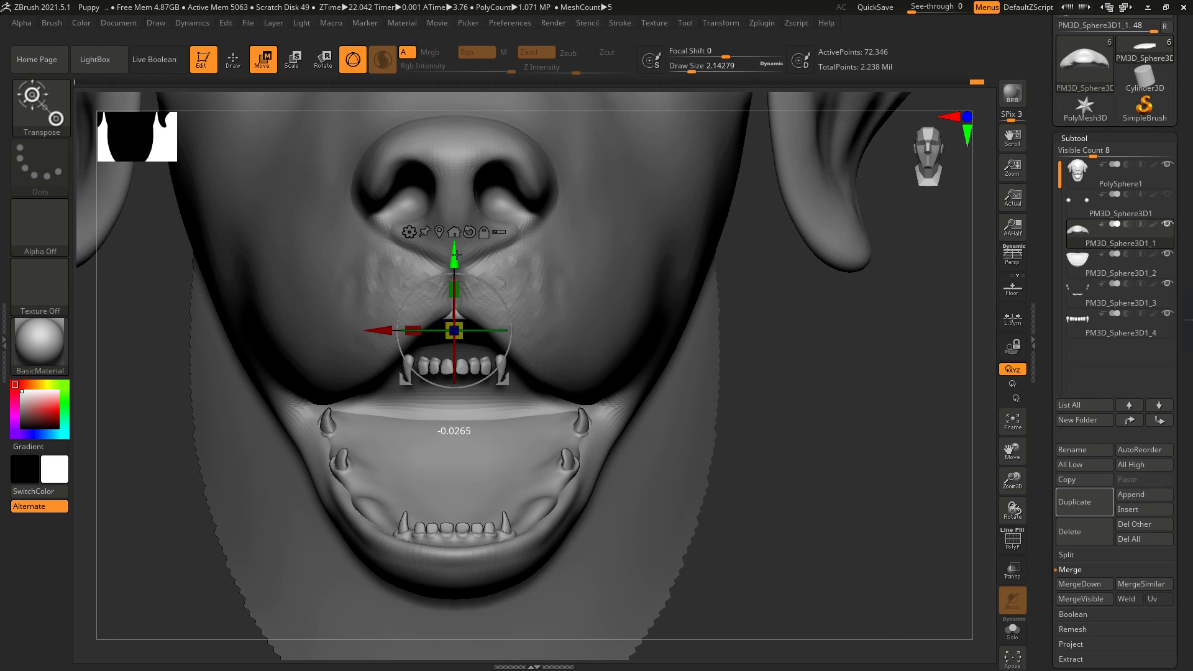
mouse_move(733, 373)
left_mouse_down()
mouse_move(751, 404)
mouse_move(741, 392)
left_mouse_up()
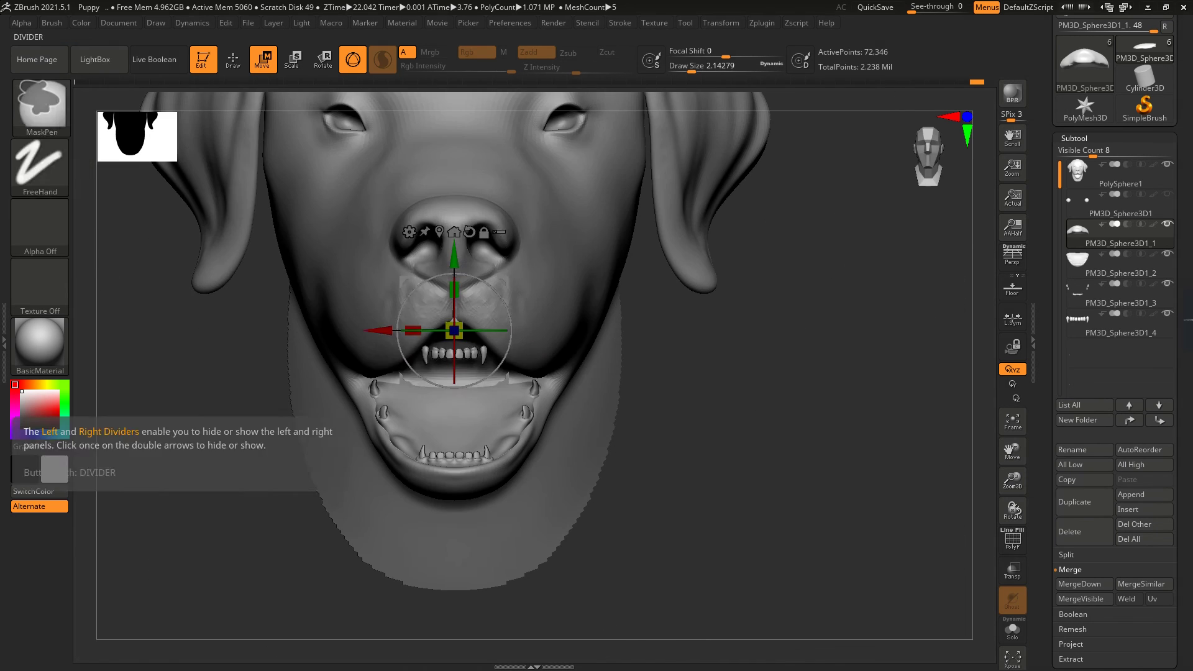
scroll(454, 404, "up", 3)
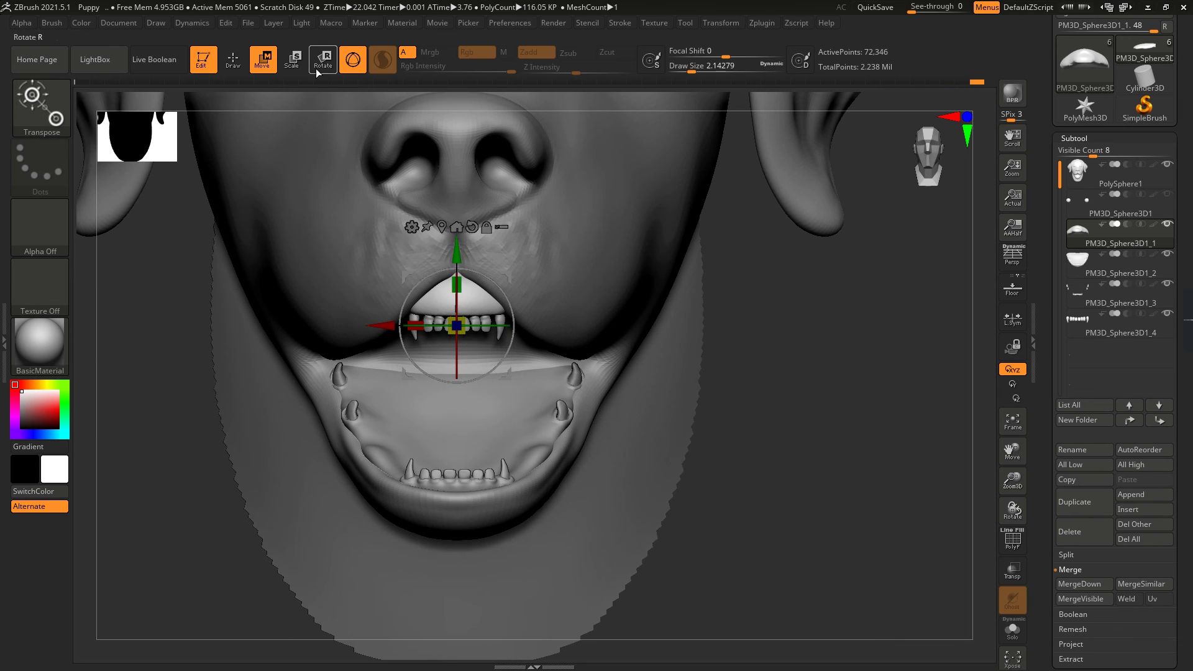
key("q")
scroll(578, 348, "up", 5)
left_click(413, 300, "alt")
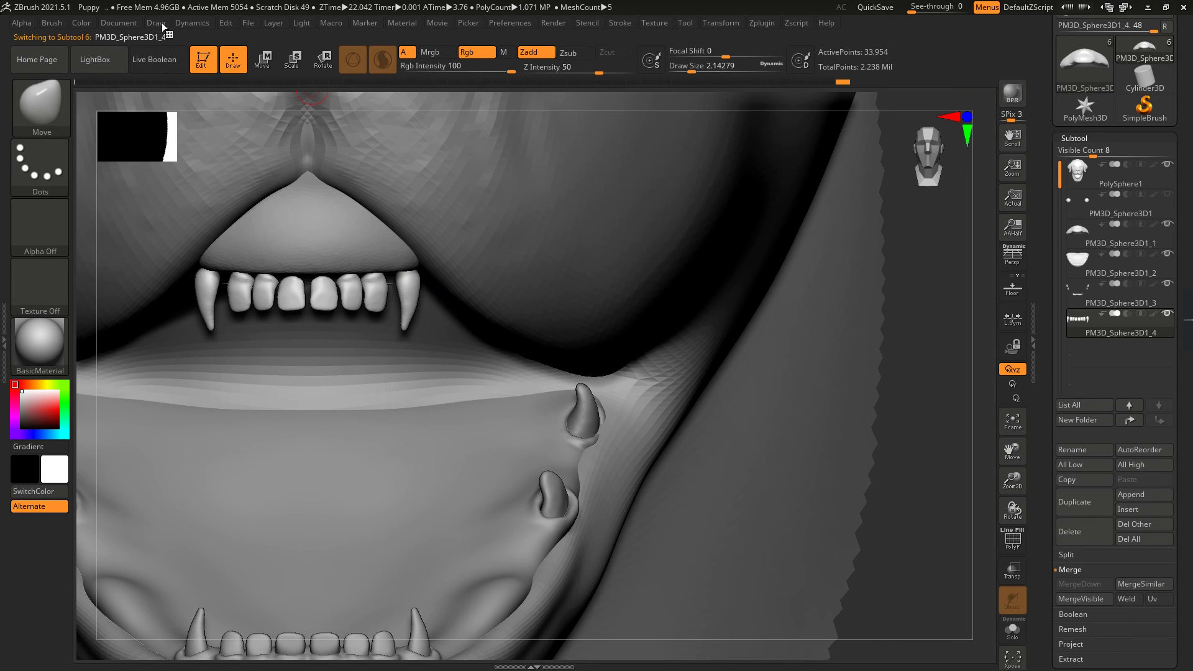
key("w")
scroll(210, 205, "down", 3)
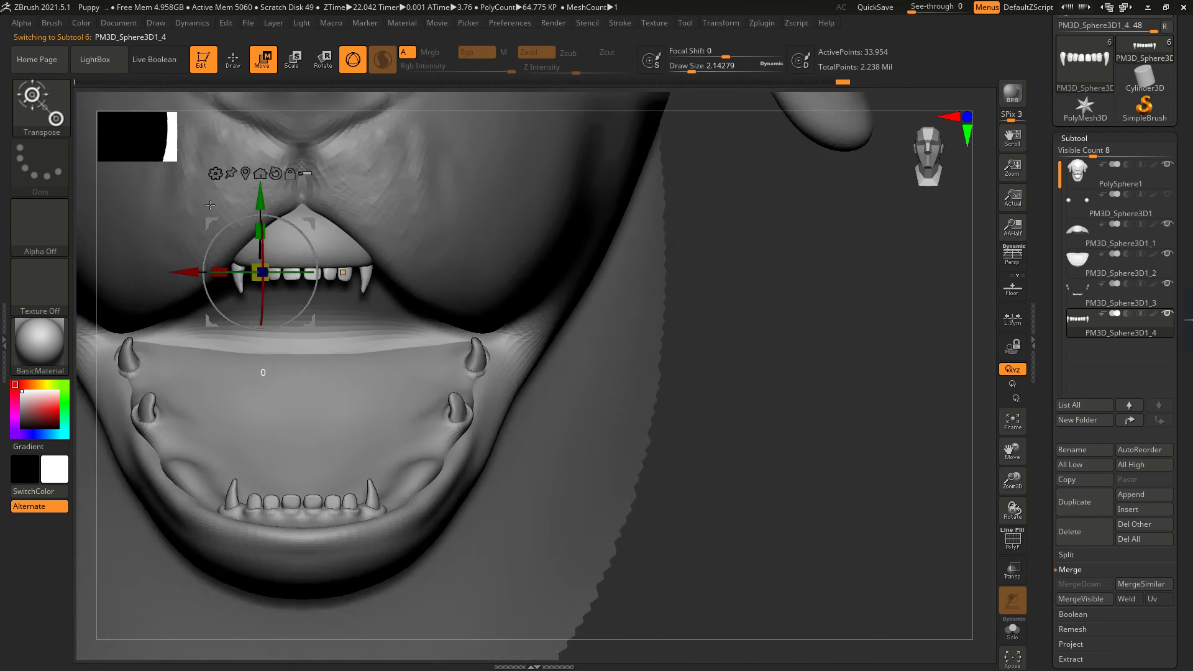
mouse_move(210, 205)
left_mouse_down()
mouse_move(803, 323)
mouse_move(844, 355)
left_mouse_up()
key("q")
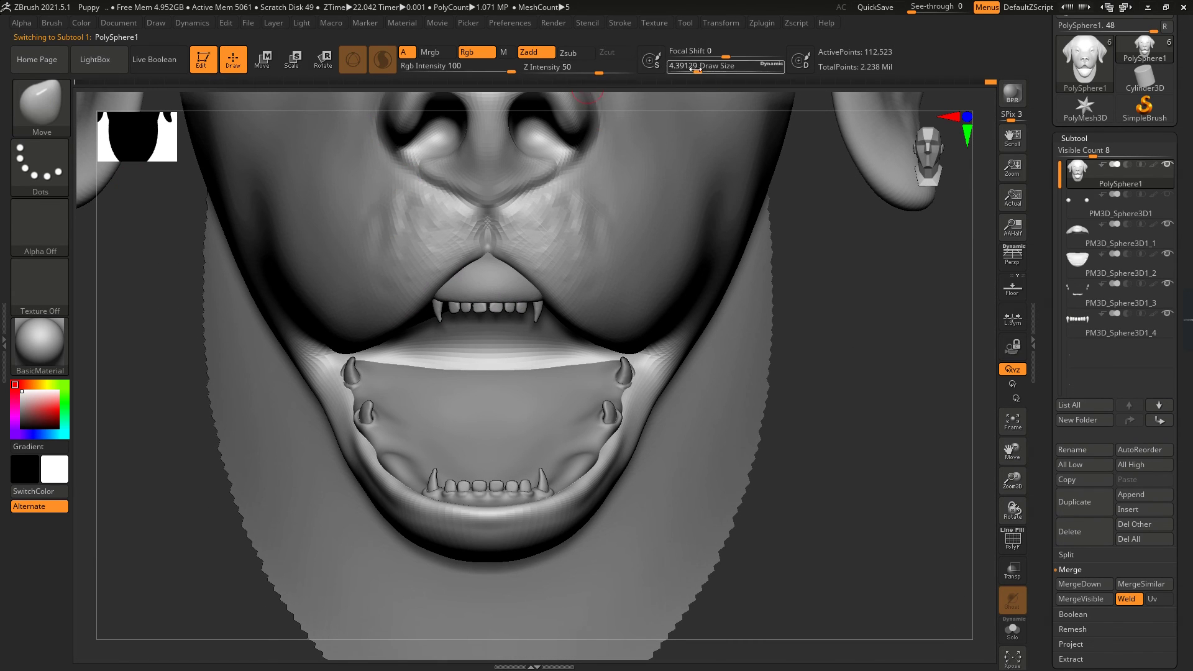
Step: Select the head PolySphere1, drop its subdivision level with Shift+D, and inspect the mouth
right_click_drag(465, 251, 479, 306)
left_click(491, 329, "alt")
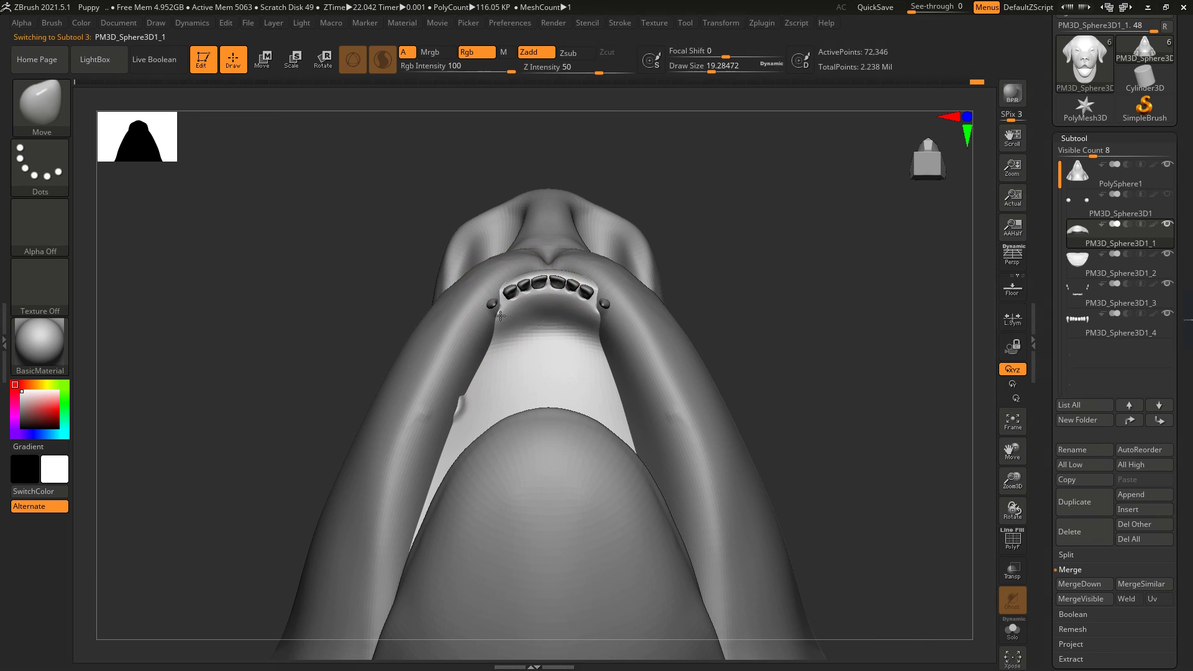
left_click(626, 291, "alt")
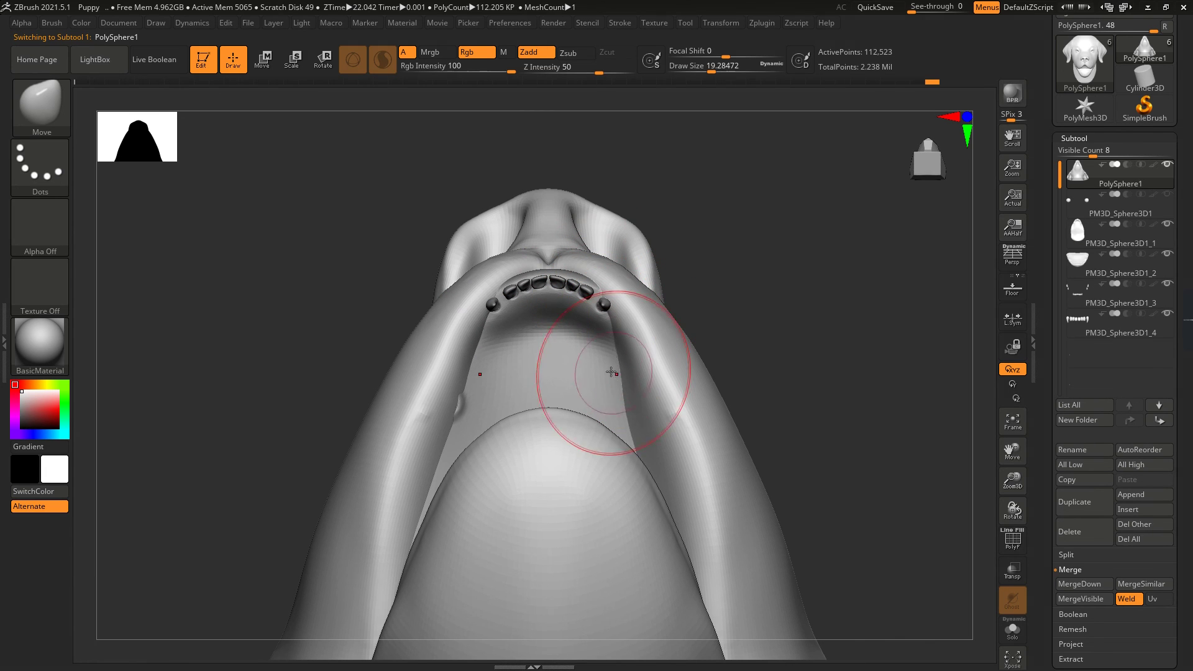
right_click_drag(650, 376, 595, 355)
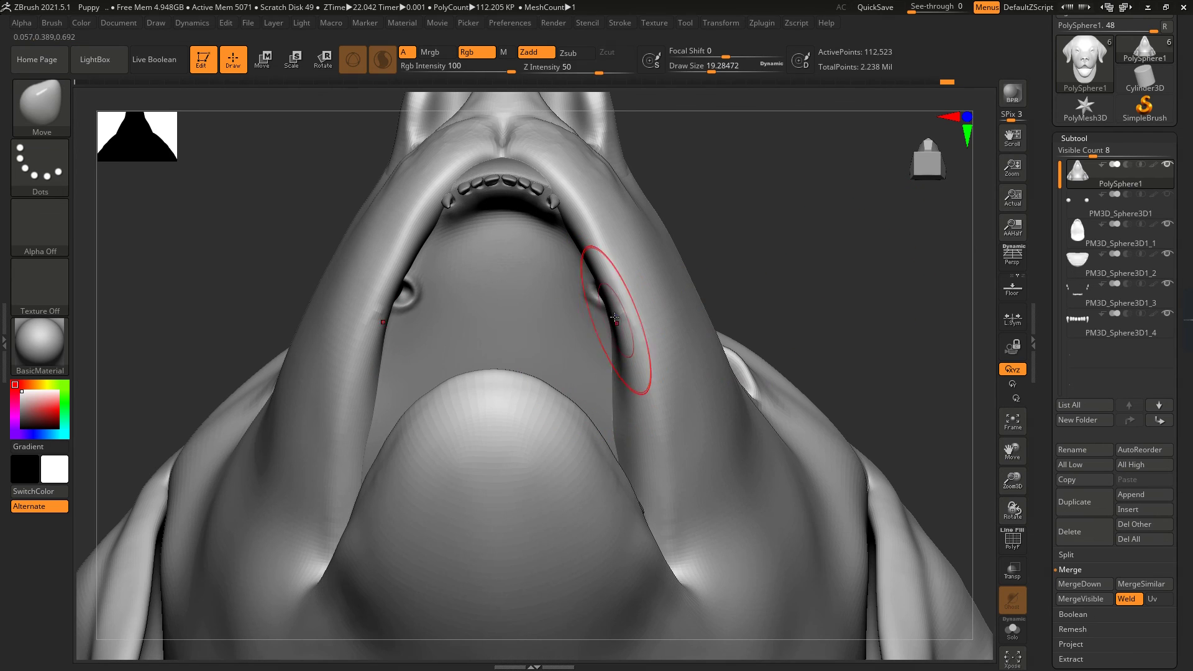
key("shift+d")
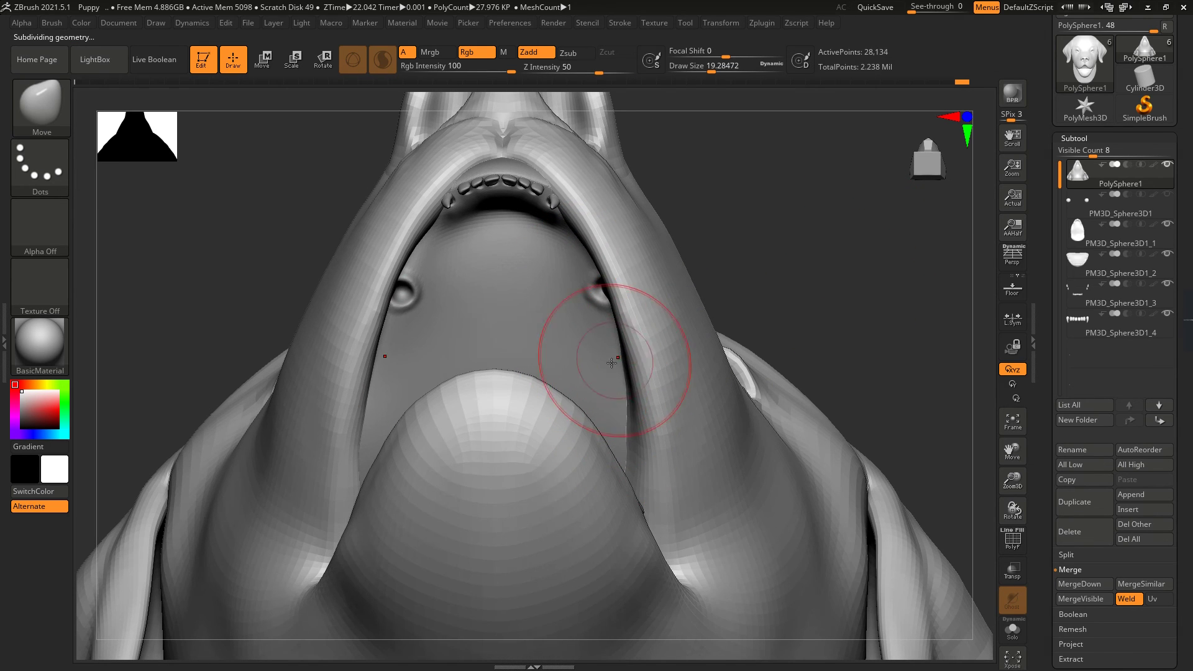
right_click_drag(612, 363, 604, 419)
right_click_drag(621, 461, 608, 477)
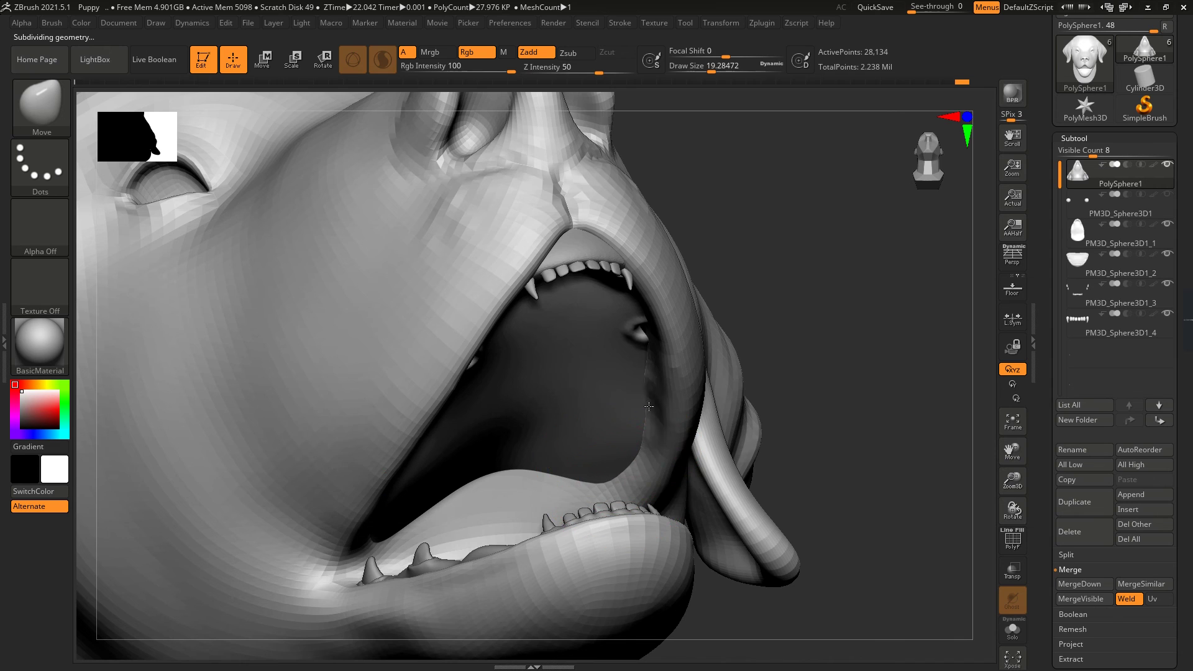
right_click_drag(648, 346, 533, 315)
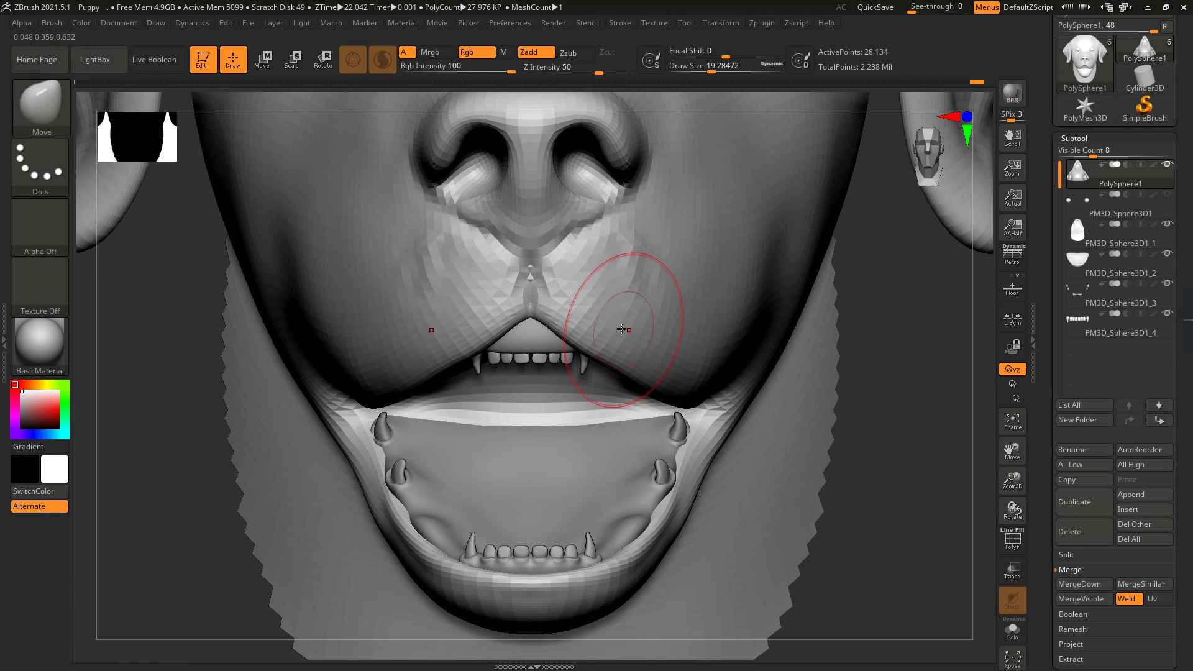
mouse_move(667, 374)
right_mouse_down()
mouse_move(826, 390)
mouse_move(891, 378)
mouse_move(493, 341)
right_mouse_up()
left_click(492, 341, "alt")
Step: Lift the upper gum and upper teeth with the Transpose arrow to tuck them behind the lip
key("w")
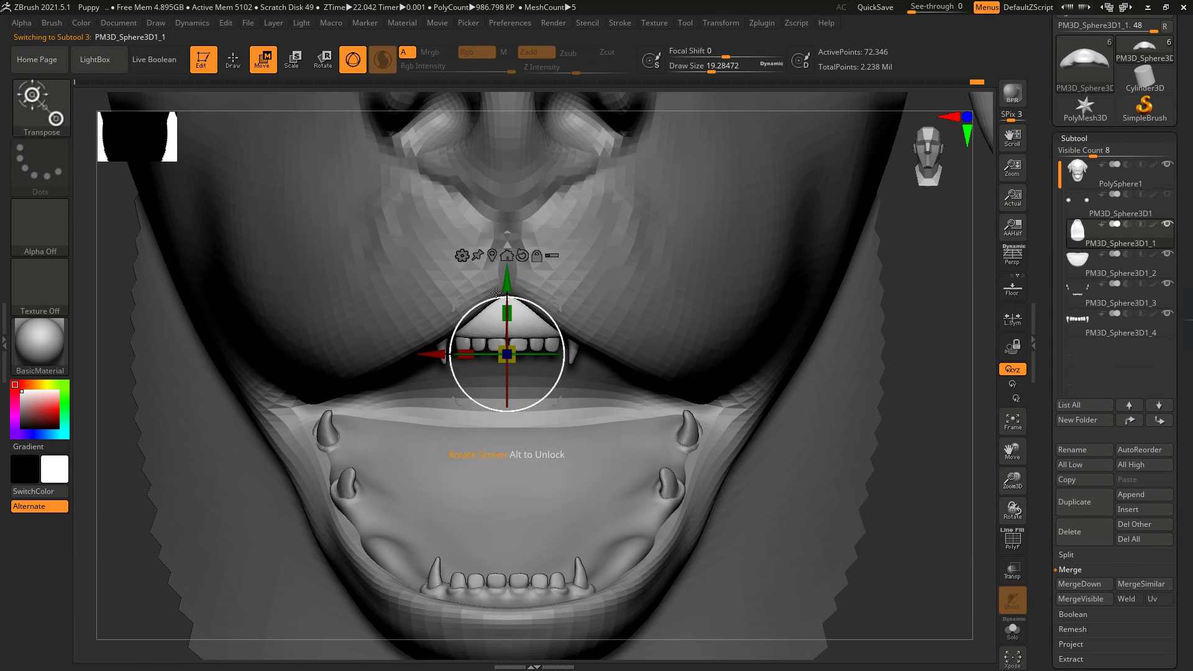
left_click_drag(506, 280, 506, 271)
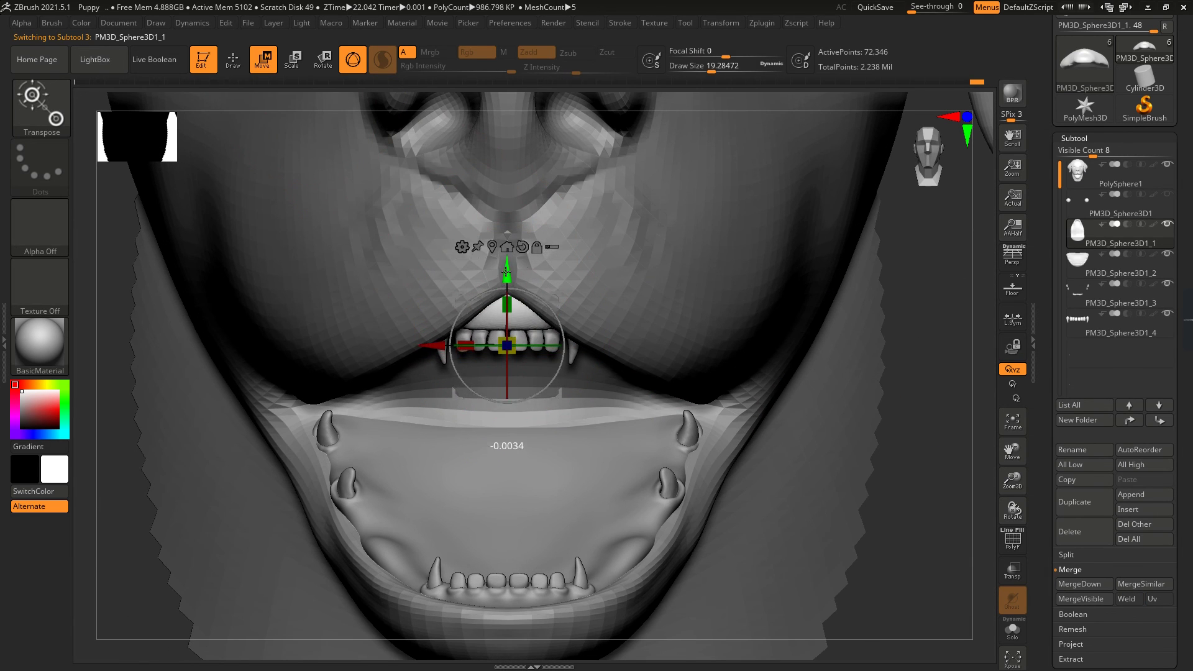
left_click(233, 61)
key("w")
left_click_drag(463, 270, 464, 231)
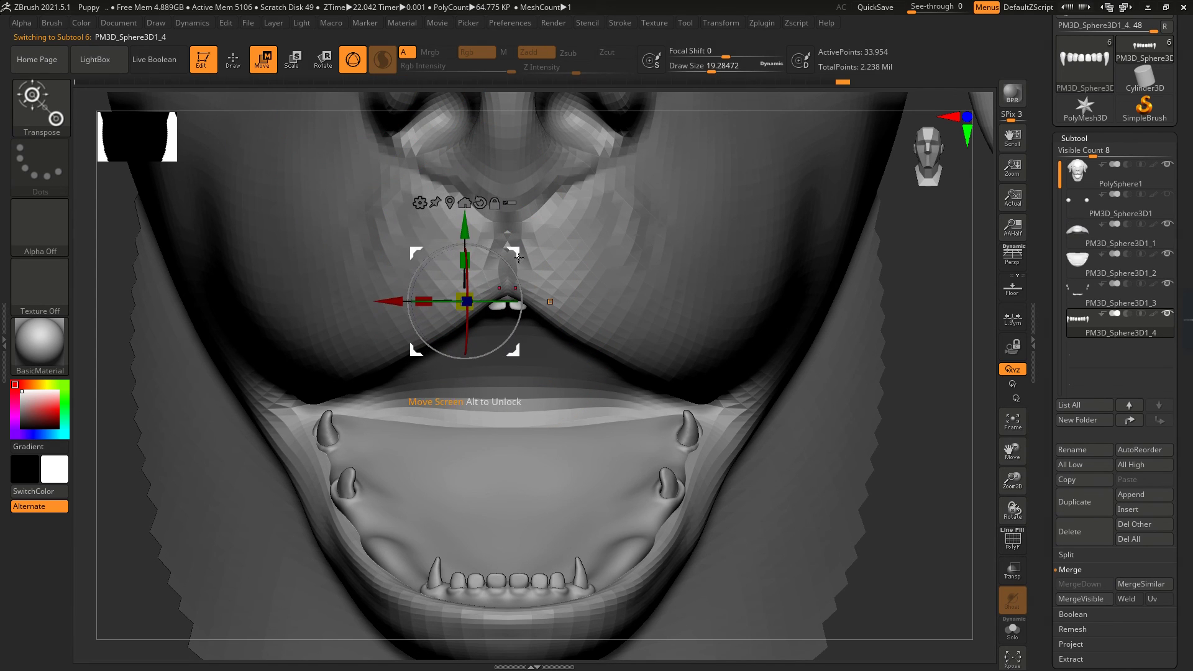
Step: Orbit to check the fit and make the head PolySphere1 active again
left_click_drag(690, 331, 527, 281)
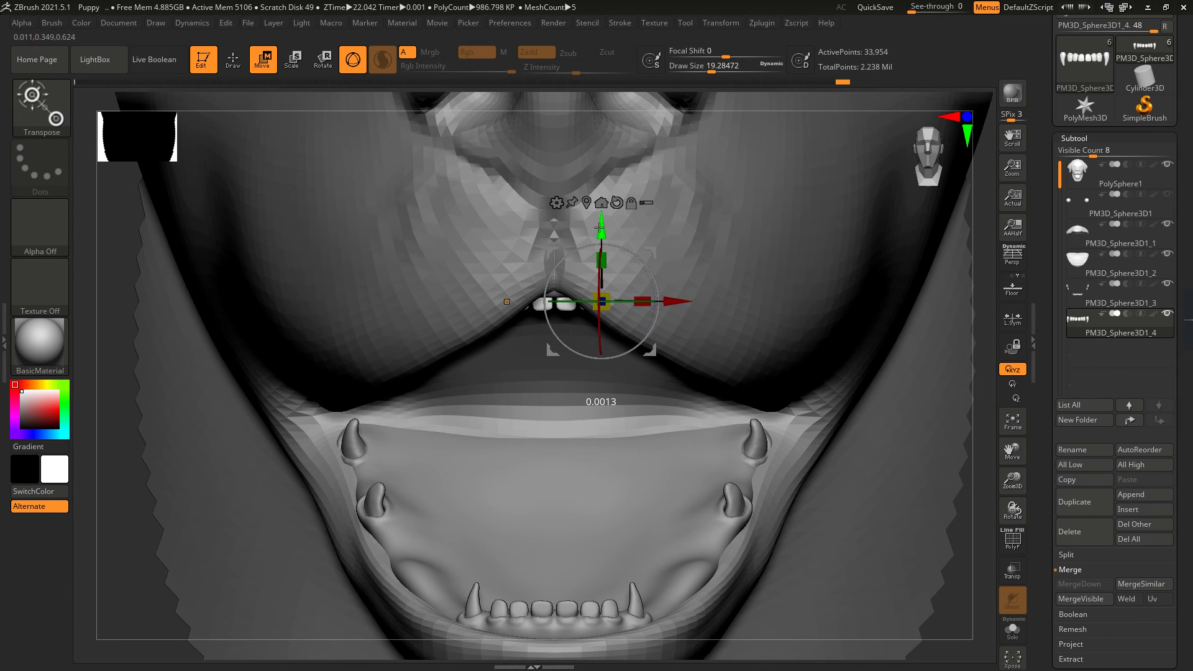
key("f")
key("q")
mouse_move(397, 372)
left_mouse_down("shift")
mouse_move(360, 399)
mouse_move(348, 452)
left_mouse_up("shift")
left_click(541, 447, "alt")
mouse_move(796, 436)
left_mouse_down()
mouse_move(785, 319)
mouse_move(700, 372)
mouse_move(559, 292)
mouse_move(538, 316)
mouse_move(537, 301)
mouse_move(568, 301)
mouse_move(586, 373)
mouse_move(605, 378)
left_mouse_up()
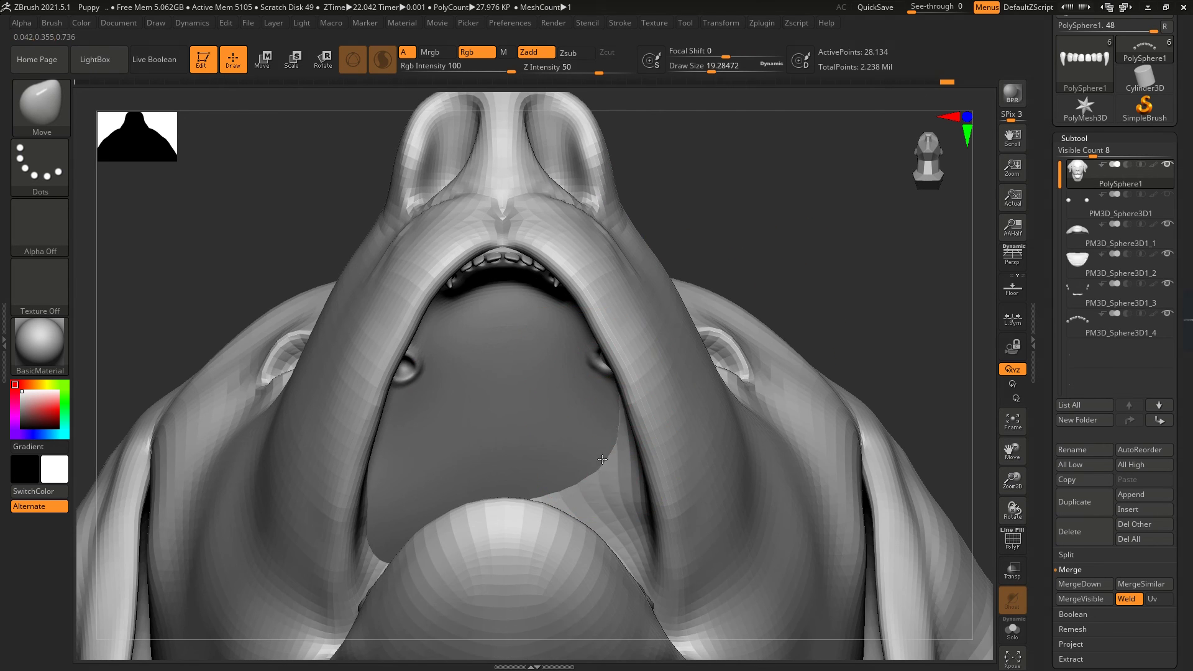
Step: Pick the Move brush and smooth the lower edge of the jaw
left_click_drag(602, 459, 573, 474)
mouse_move(471, 516)
left_mouse_down()
mouse_move(329, 503)
mouse_move(435, 435)
mouse_move(396, 469)
left_mouse_up()
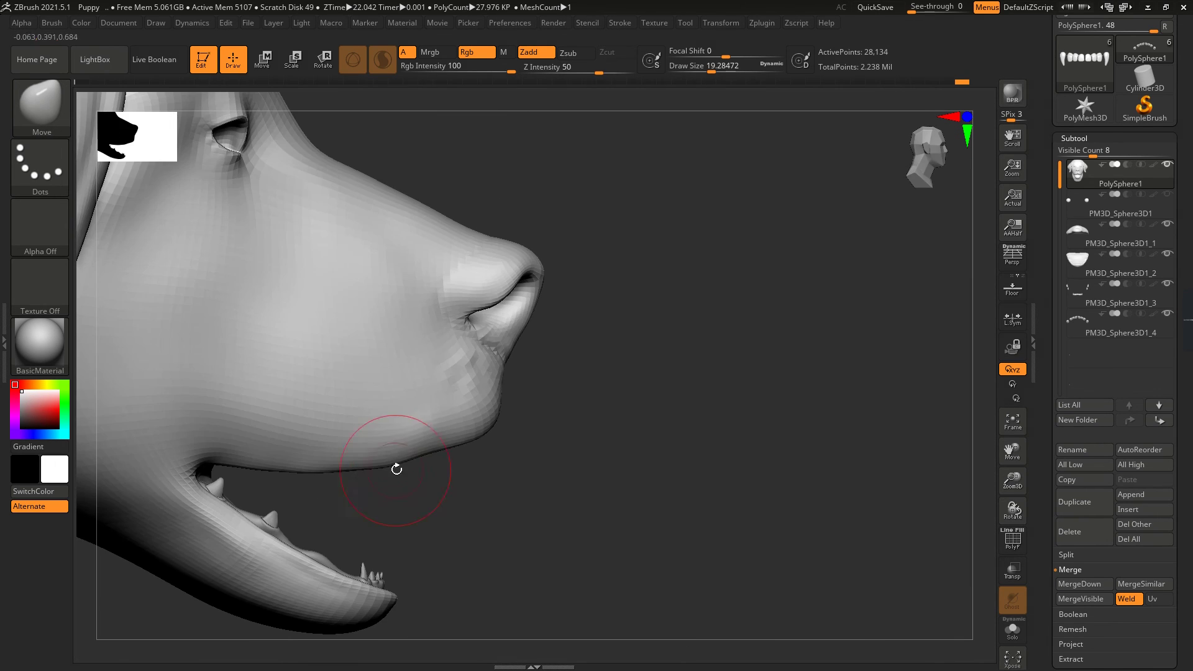
key("shift")
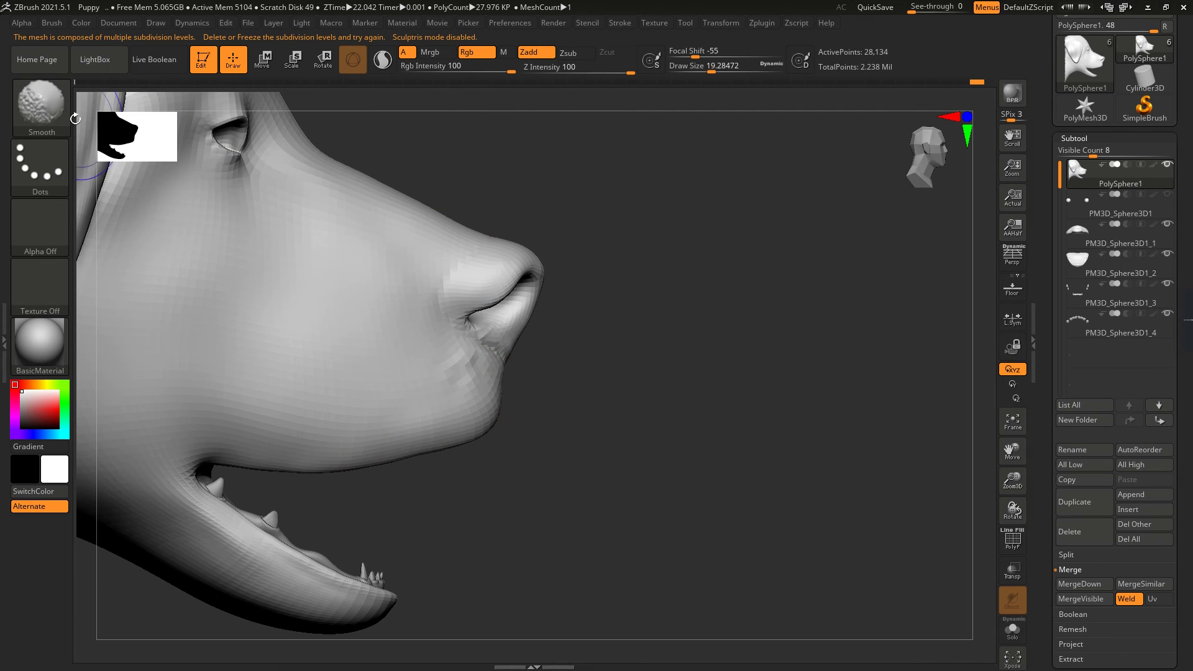
key("b")
key("s")
key("t")
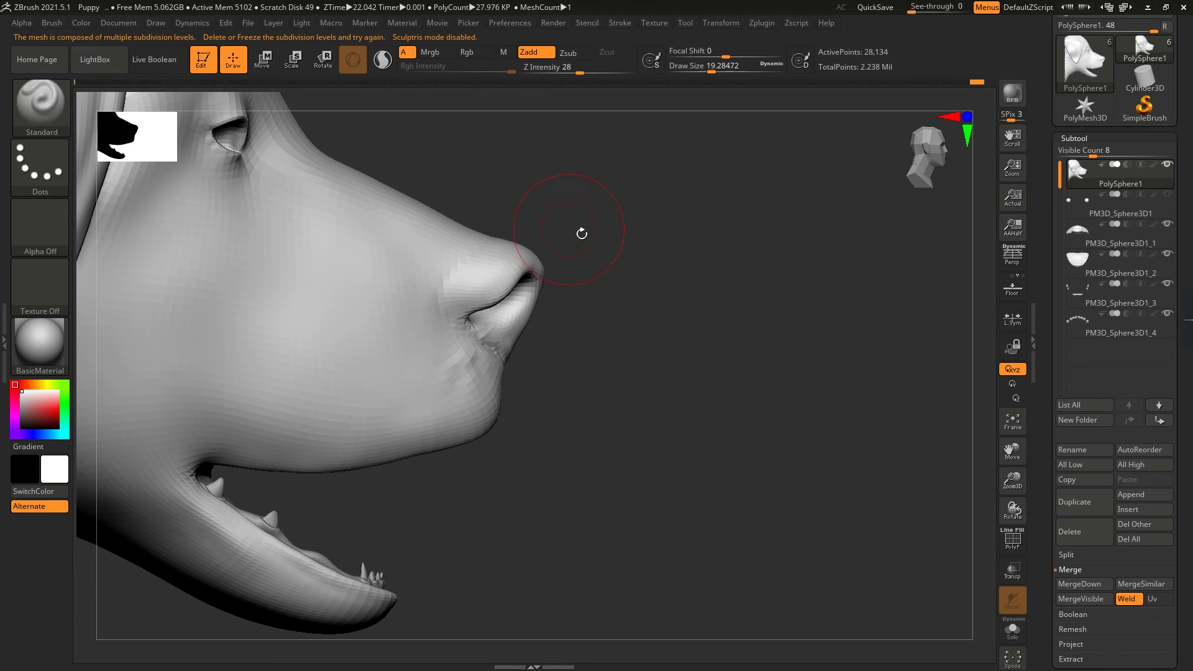
left_click_drag(497, 141, 472, 133, "shift")
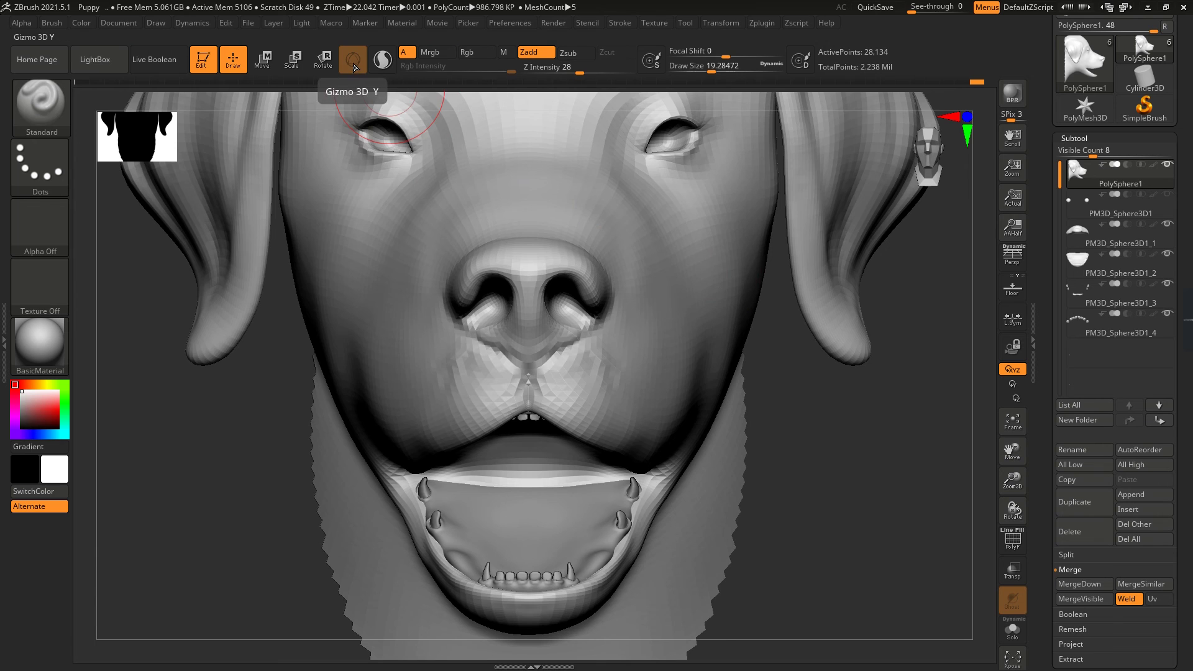
left_click_drag(248, 429, 335, 433, "shift")
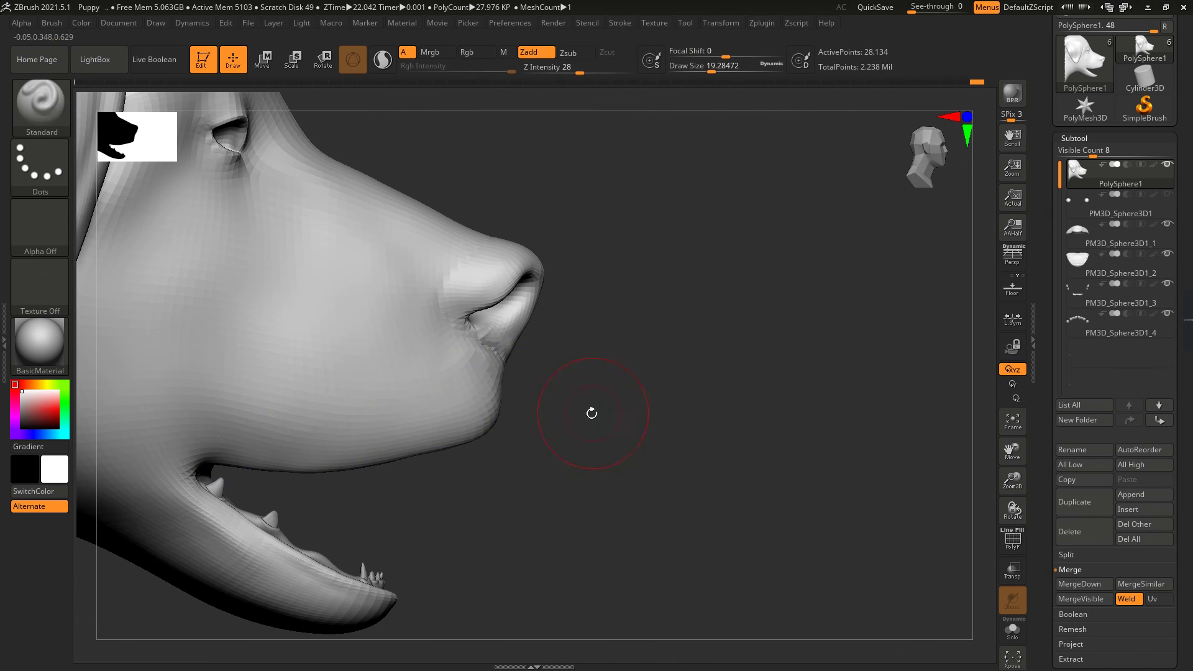
left_click_drag(592, 413, 652, 265)
left_click(40, 105)
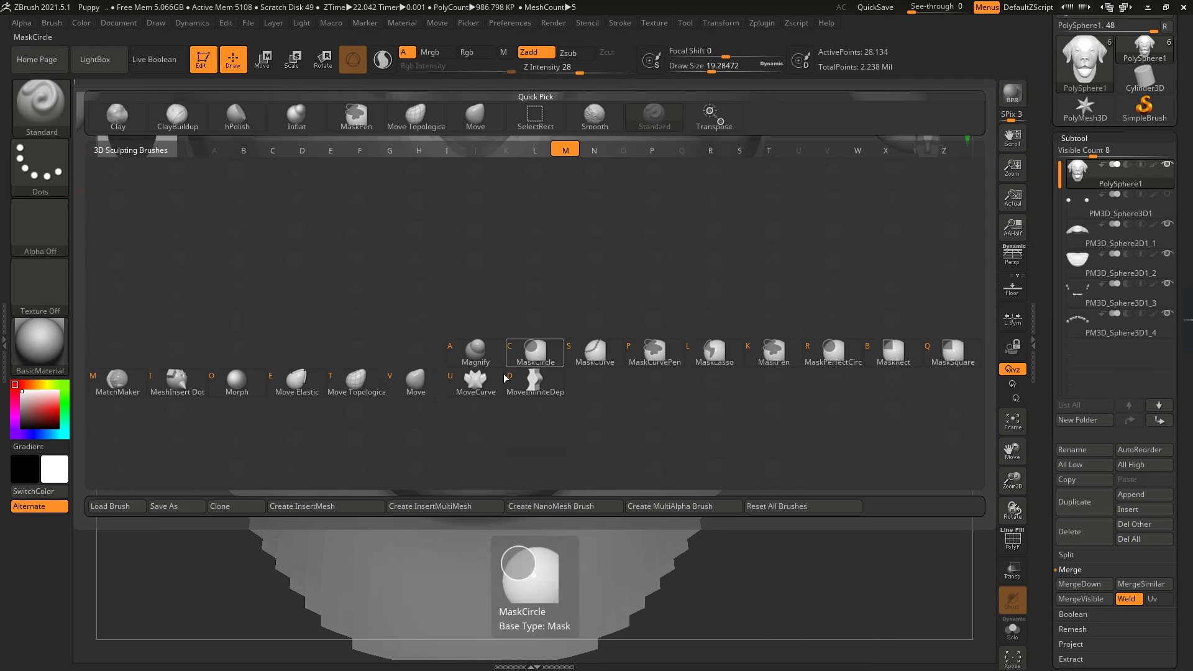
left_click(533, 352)
left_click_drag(619, 273, 647, 276, "shift")
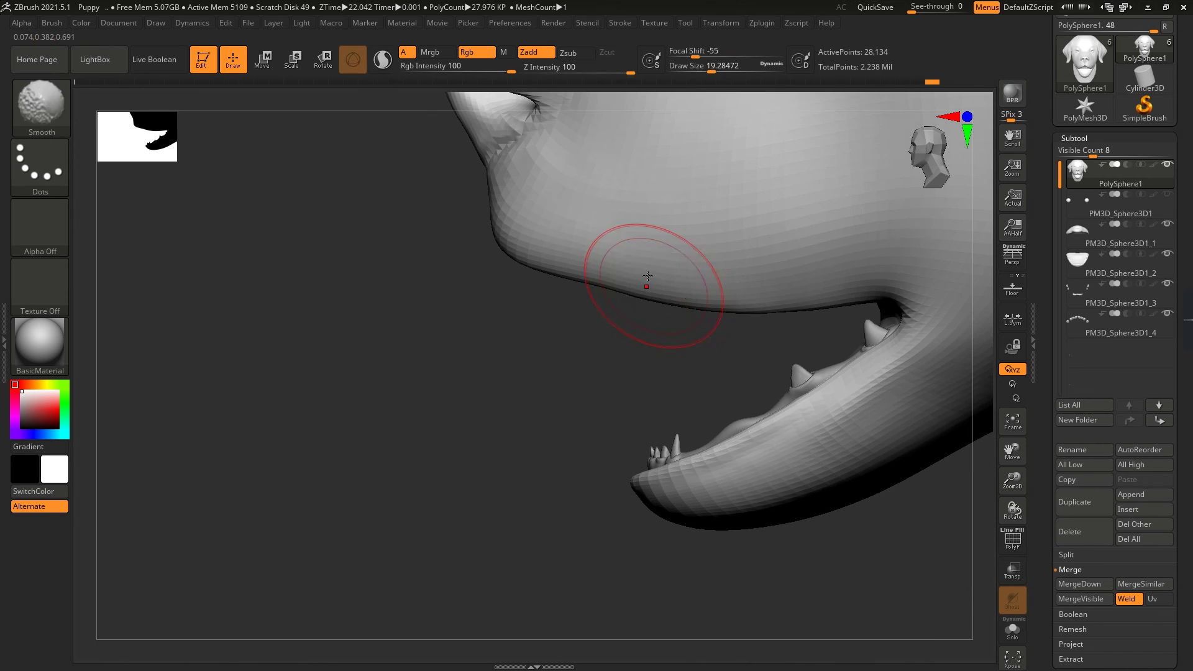
left_click_drag(719, 300, 783, 299, "shift")
Step: Inspect the mouth from several angles and save the project with Ctrl+S
left_click_drag(525, 247, 522, 243, "shift")
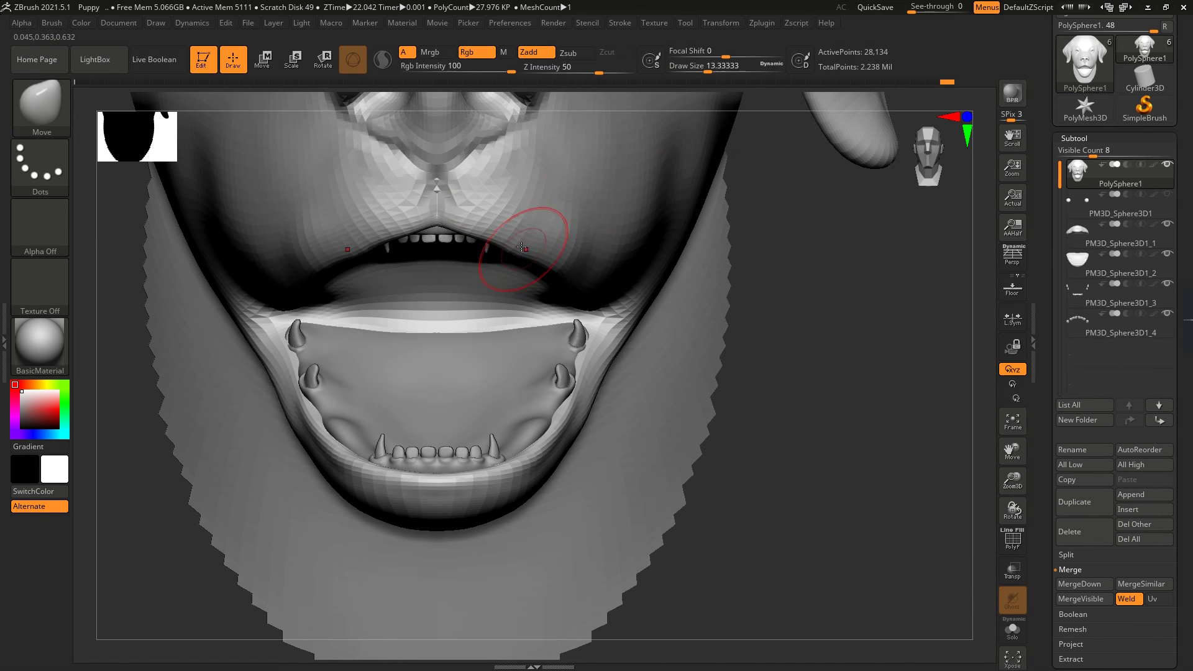
mouse_move(522, 247)
left_mouse_down()
mouse_move(447, 308)
mouse_move(528, 242)
left_mouse_up()
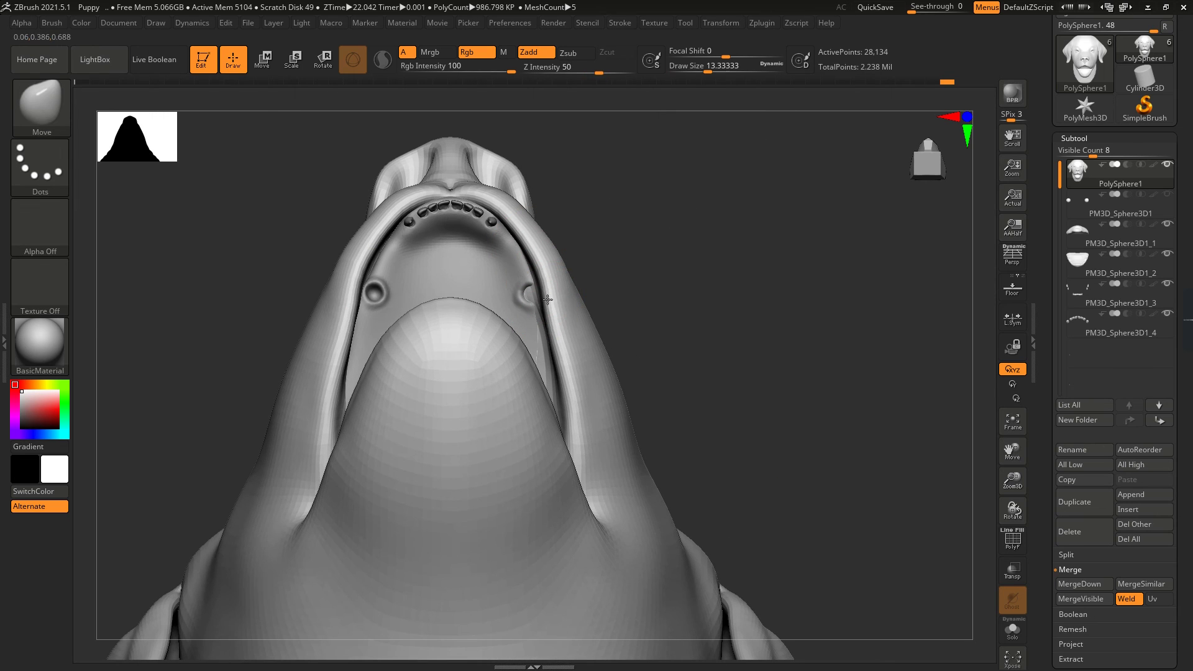
left_click_drag(547, 300, 468, 406)
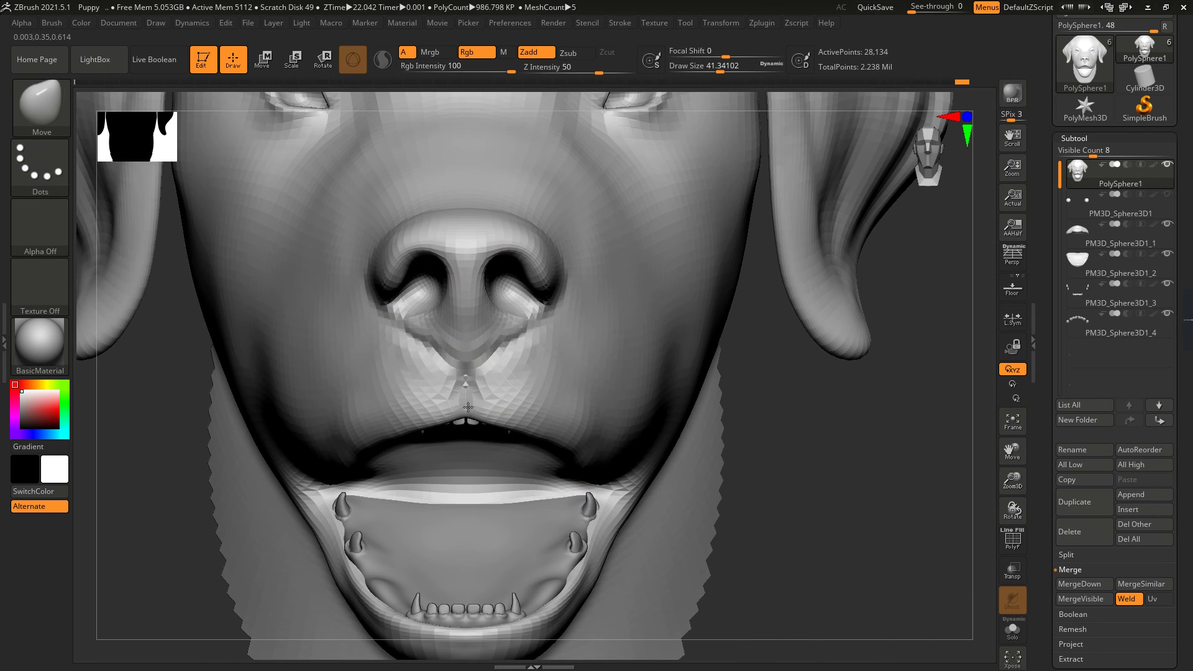
mouse_move(797, 519)
left_mouse_down()
mouse_move(642, 346)
mouse_move(712, 73)
left_mouse_up()
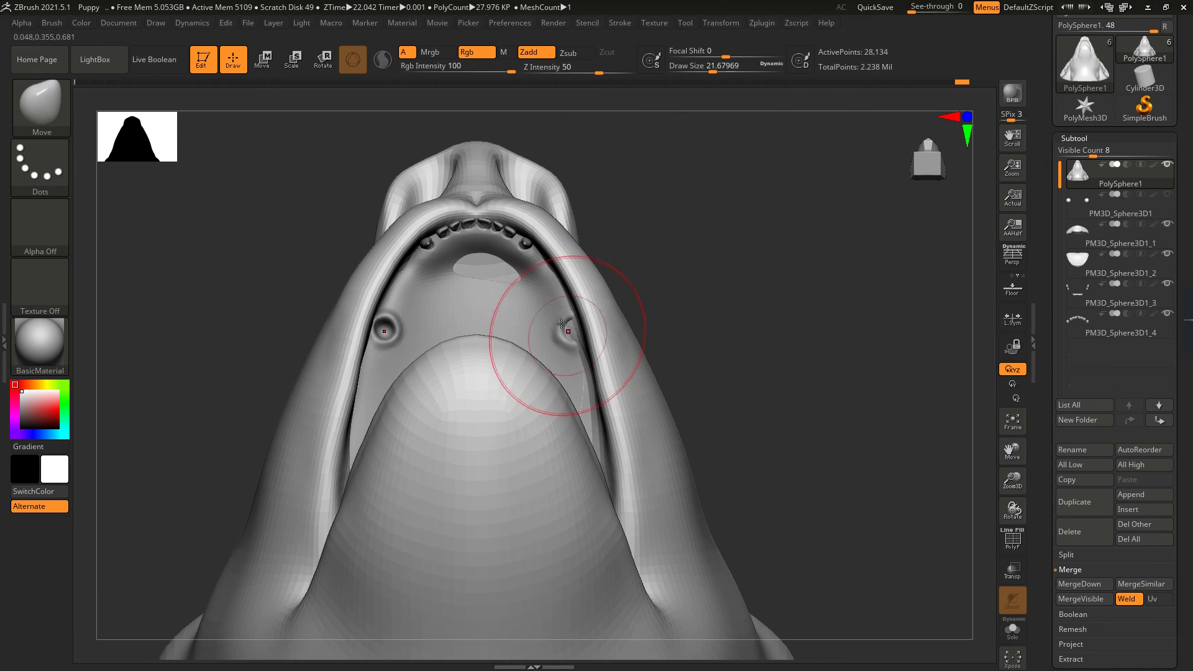
mouse_move(396, 236)
left_mouse_down()
mouse_move(533, 246)
mouse_move(359, 327)
mouse_move(830, 354)
mouse_move(498, 328)
mouse_move(474, 341)
mouse_move(639, 226)
mouse_move(739, 310)
mouse_move(834, 343)
mouse_move(808, 348)
left_mouse_up()
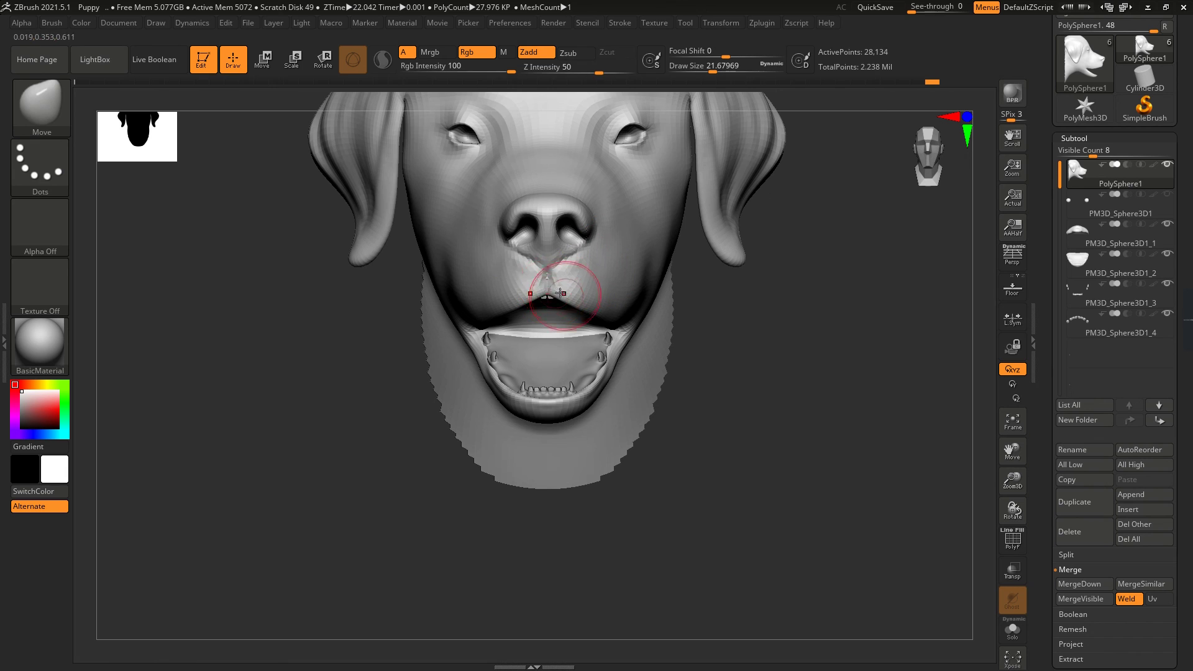
right_click_drag(602, 269, 604, 270)
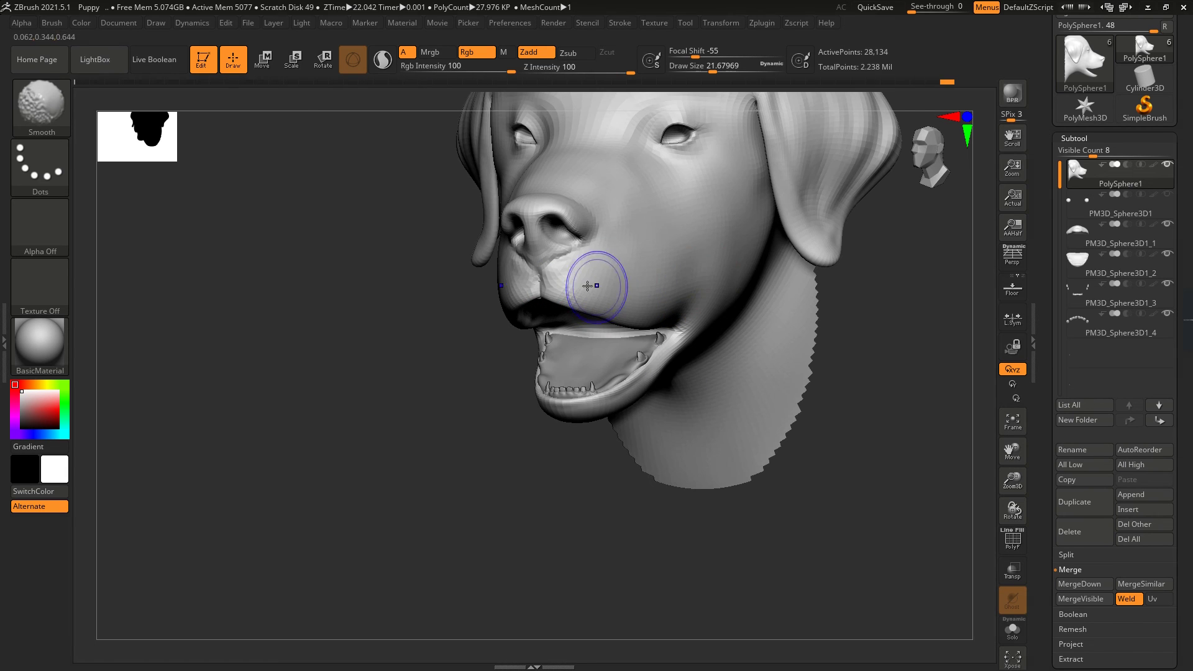
key("ctrl+s")
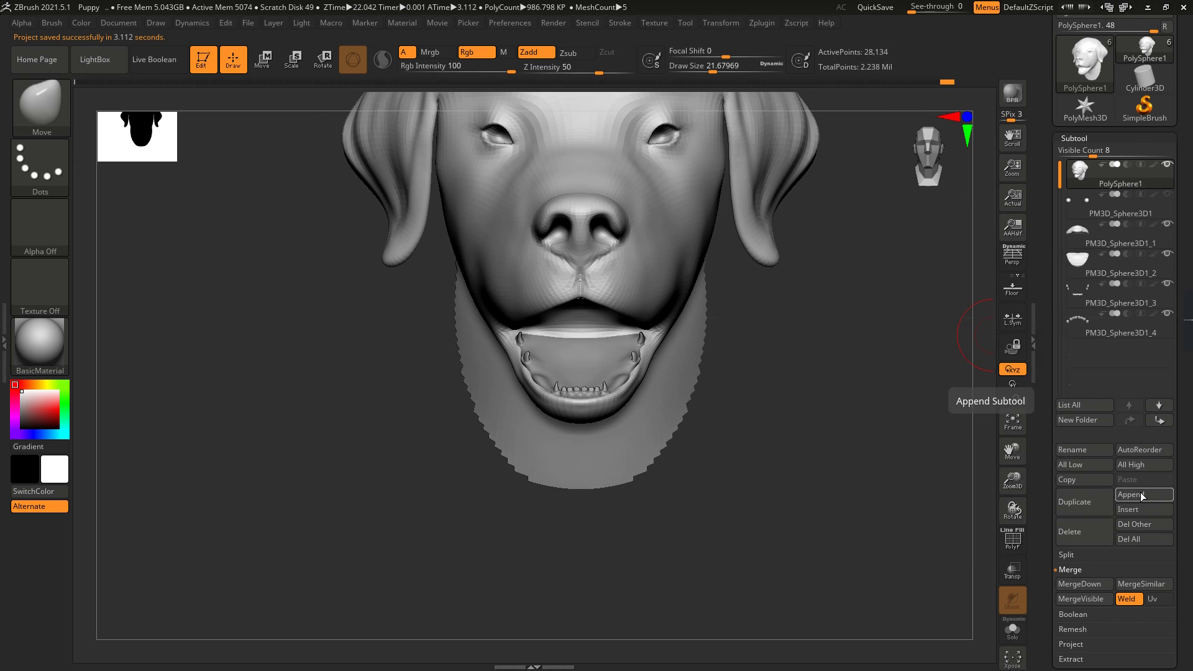
Step: Append a Sphere3D subtool, scale it to tongue size beside the mouth, and enable Transp
left_click(1141, 495)
left_click(888, 390)
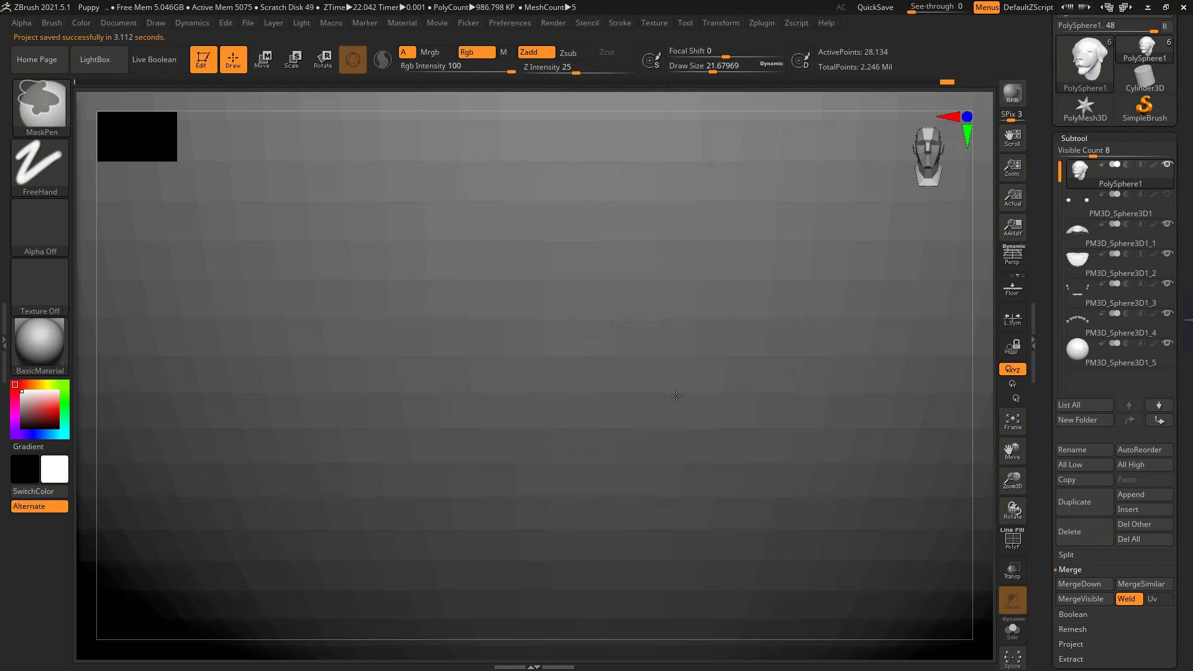
left_click(294, 62)
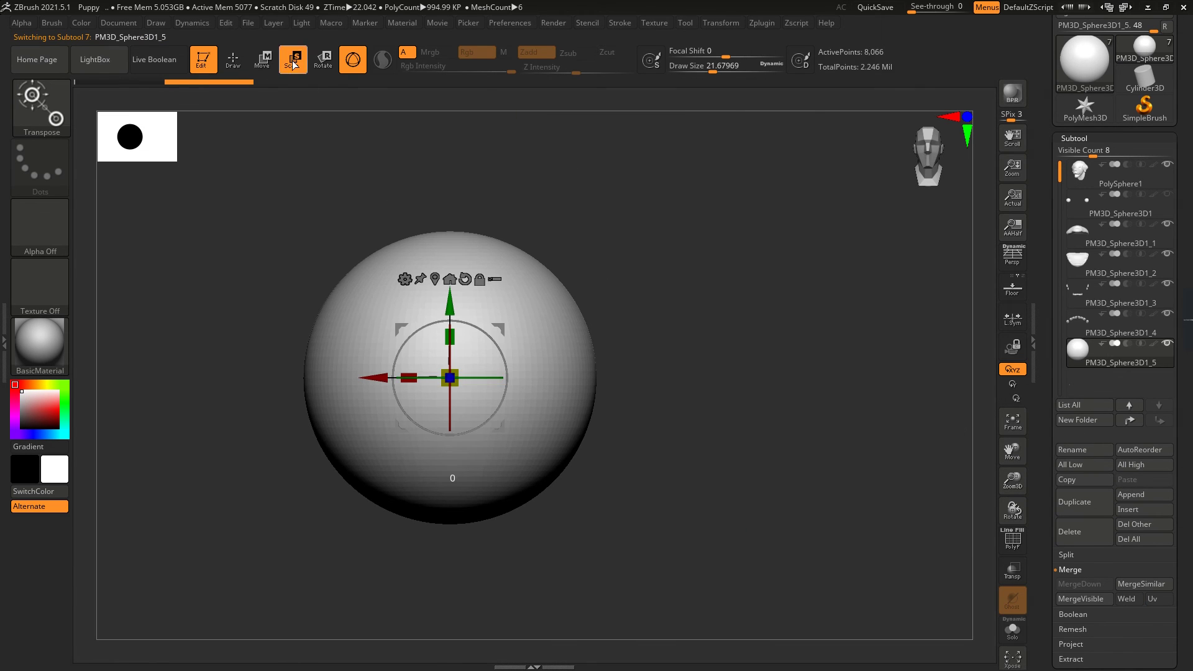
left_click_drag(457, 370, 434, 398)
left_click_drag(683, 348, 764, 342)
left_click_drag(402, 344, 519, 341)
left_click_drag(248, 497, 248, 435, "alt")
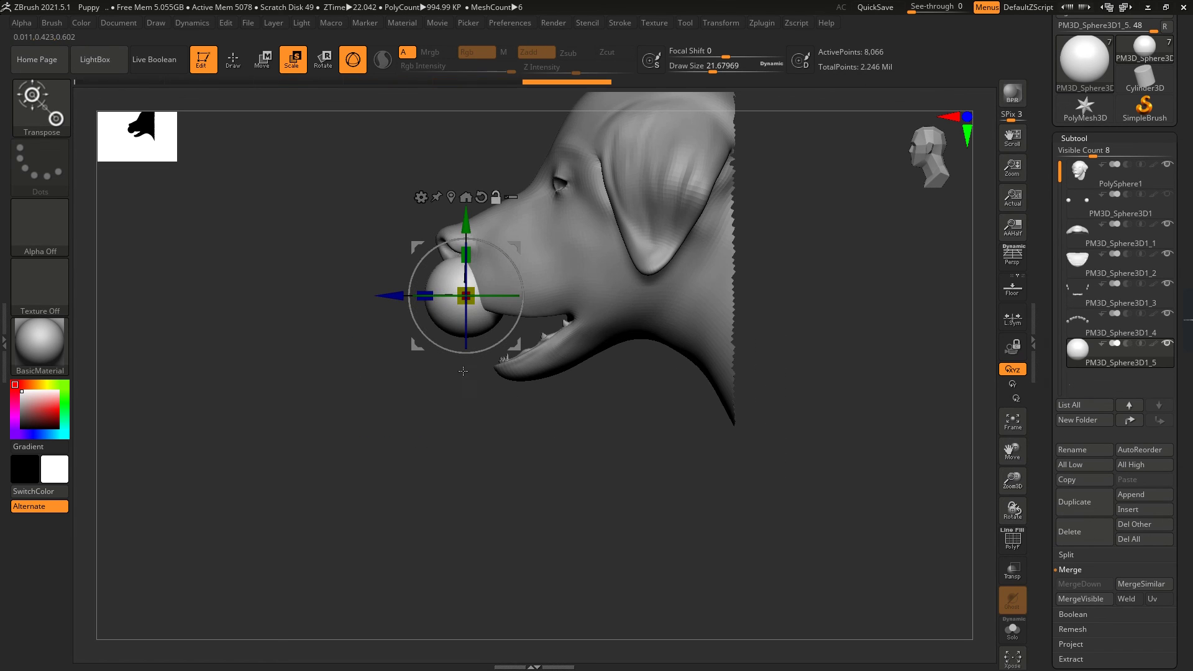
left_click_drag(467, 271, 463, 305, "alt")
left_click(1012, 571)
left_click_drag(807, 528, 807, 466, "alt")
left_click_drag(479, 382, 492, 418, "alt")
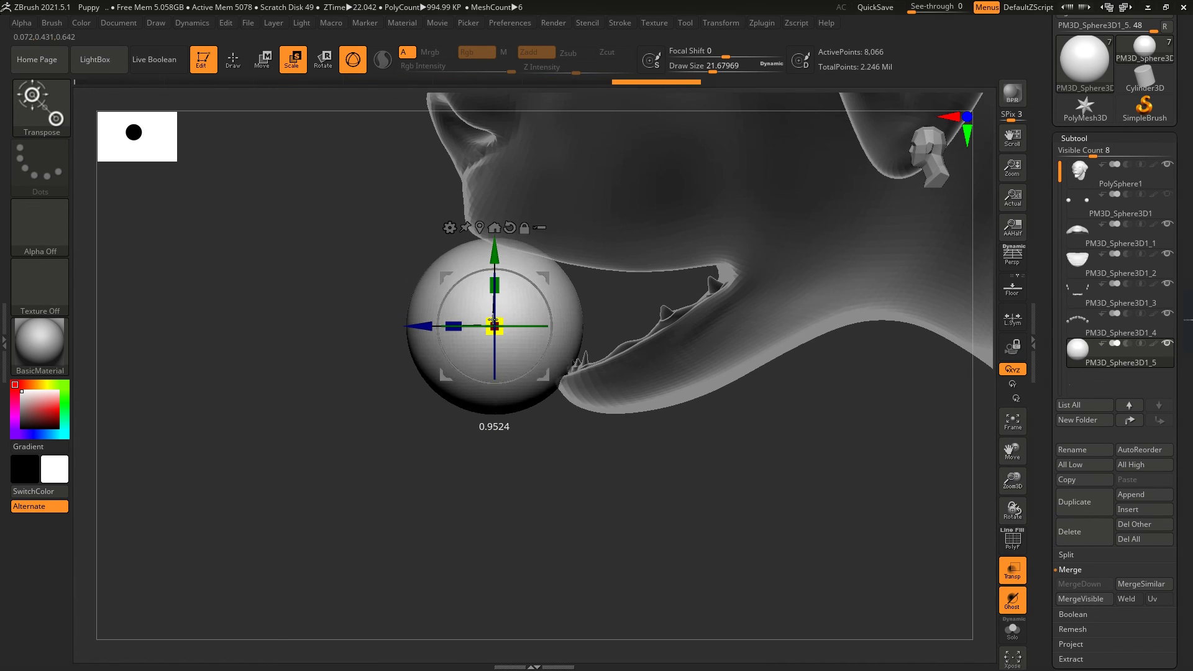
Step: Stretch the sphere into a long tongue curving along the lower jaw, then Solo it
key("q")
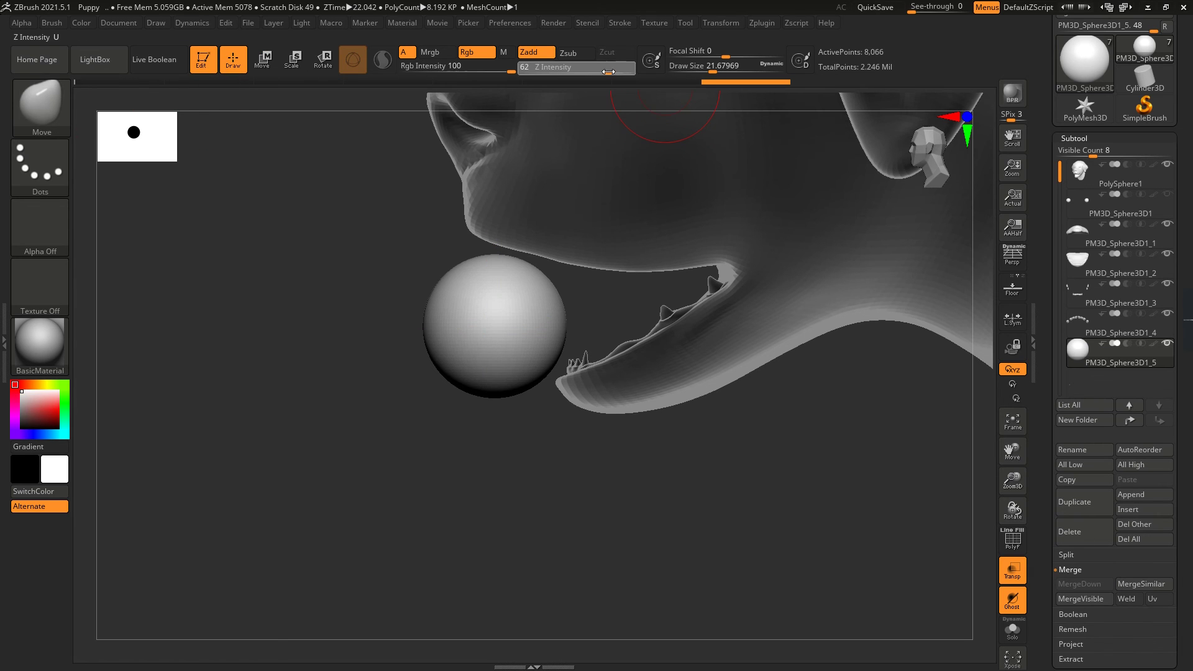
left_click_drag(505, 434, 462, 532)
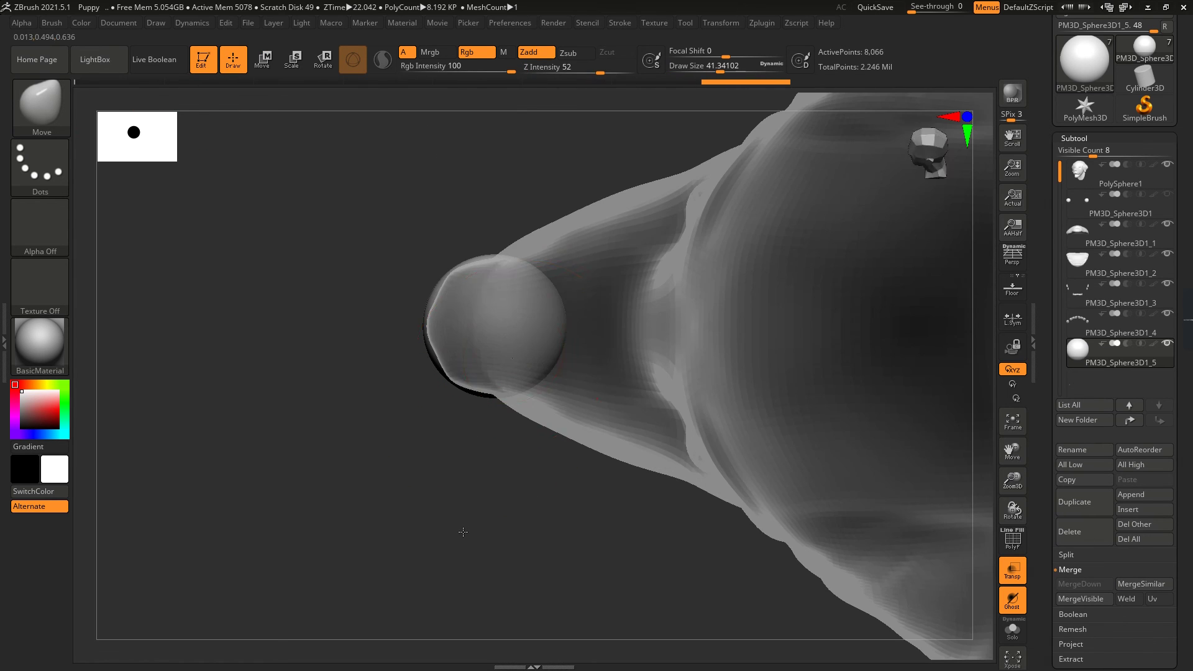
mouse_move(520, 351)
left_mouse_down()
mouse_move(611, 348)
mouse_move(596, 408)
left_mouse_up()
left_click_drag(426, 386, 600, 360)
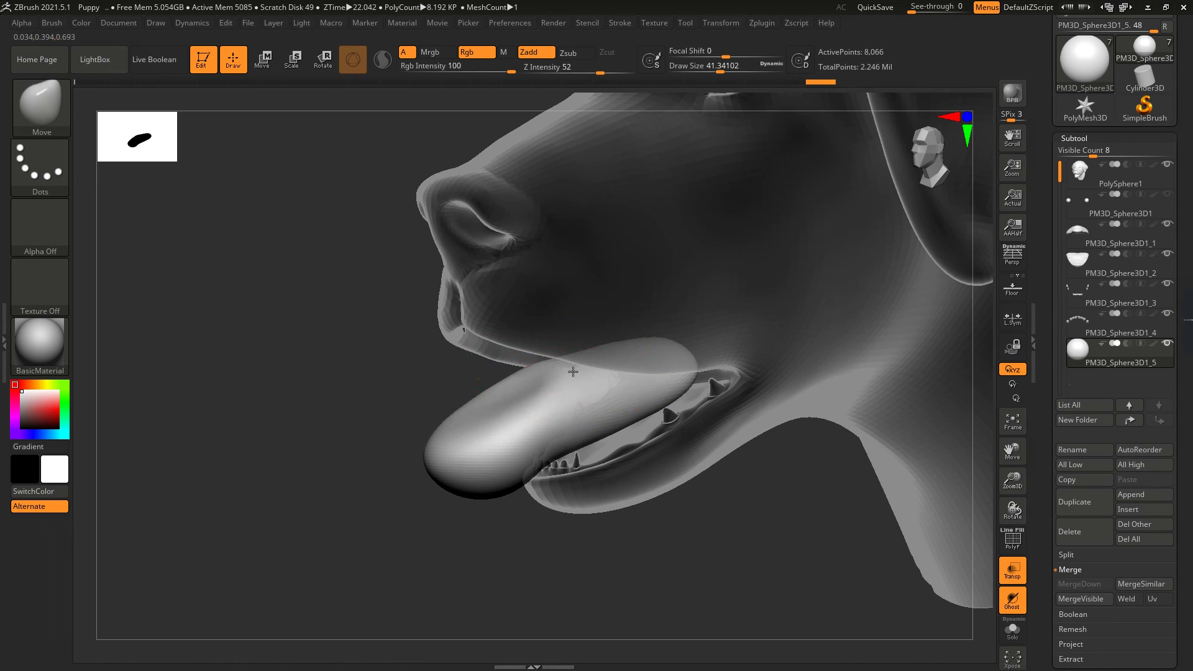
mouse_move(372, 434)
left_mouse_down()
mouse_move(572, 429)
mouse_move(572, 439)
mouse_move(563, 413)
mouse_move(585, 373)
mouse_move(586, 468)
mouse_move(665, 426)
mouse_move(758, 352)
mouse_move(646, 446)
mouse_move(708, 417)
left_mouse_up()
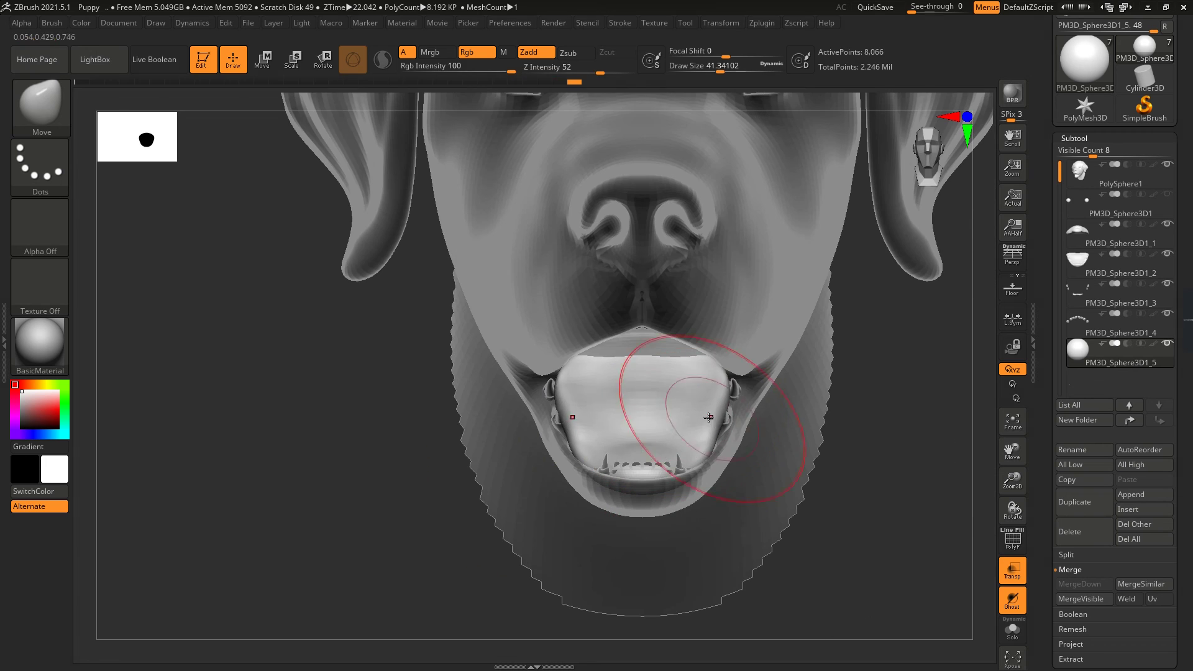
left_click_drag(813, 450, 677, 410)
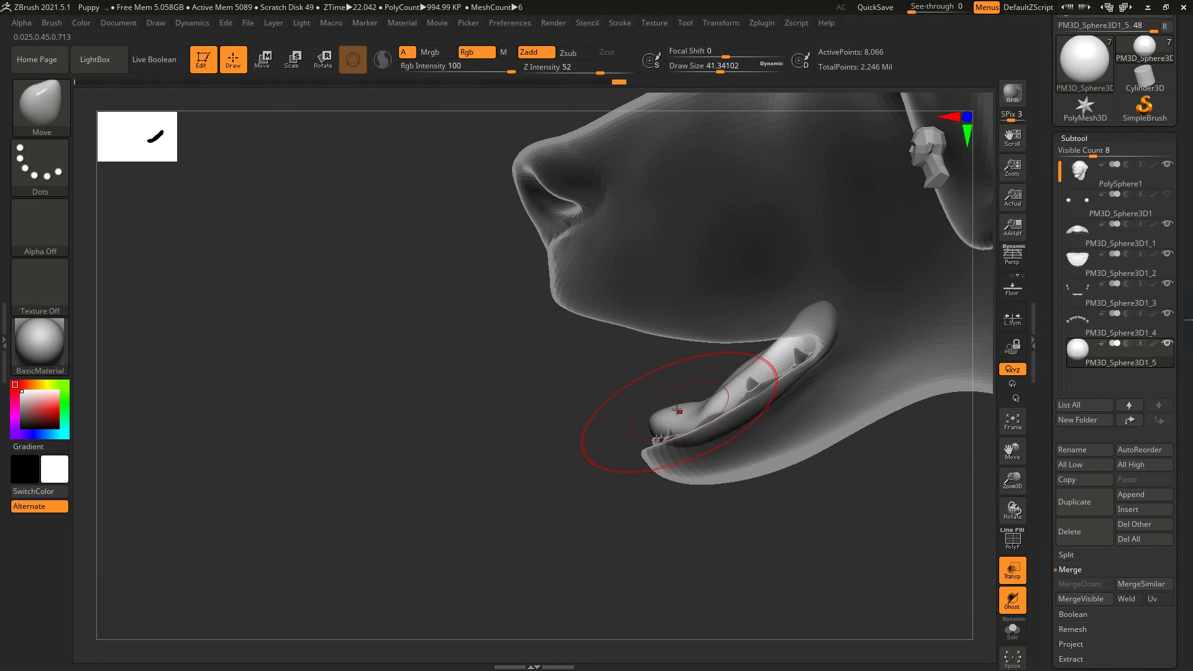
left_click(1167, 163)
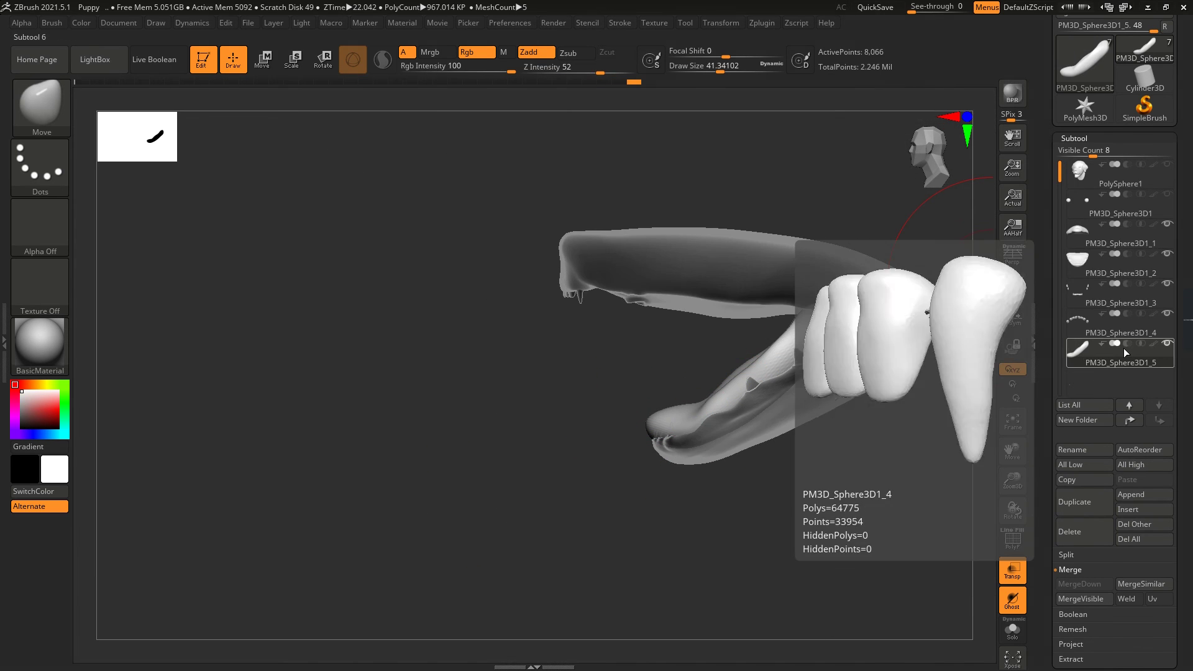
Step: Isolate and frame the tongue subtool, then smooth its surface
left_click(1167, 343)
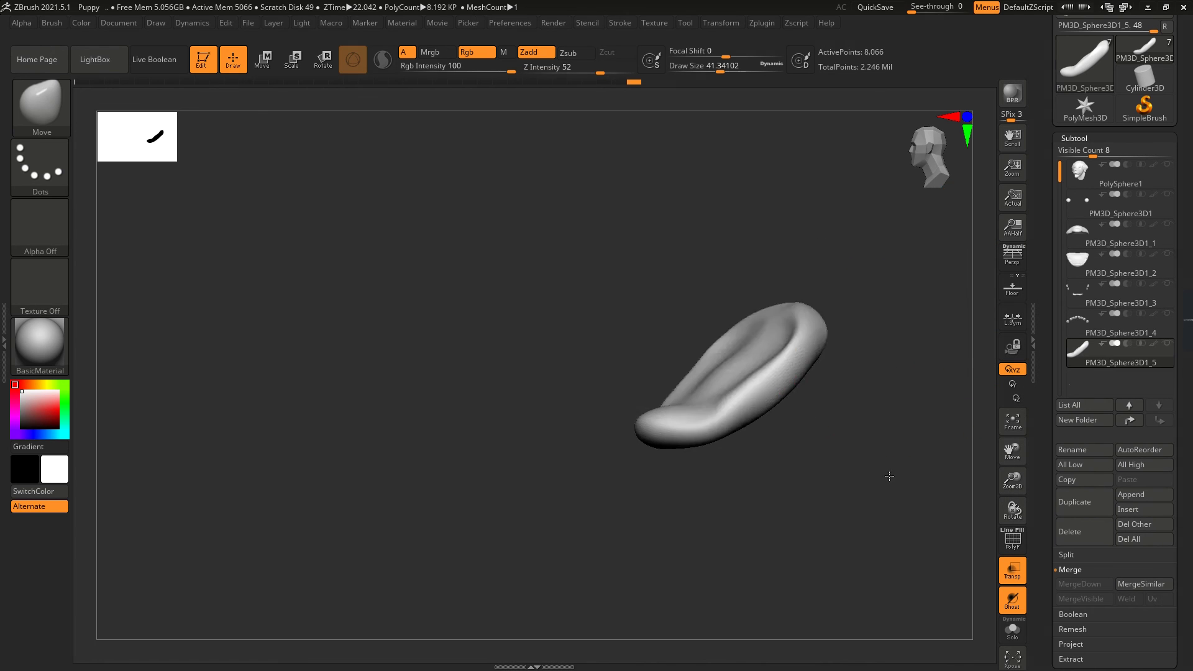
key("f")
left_click_drag(649, 318, 625, 195, "shift")
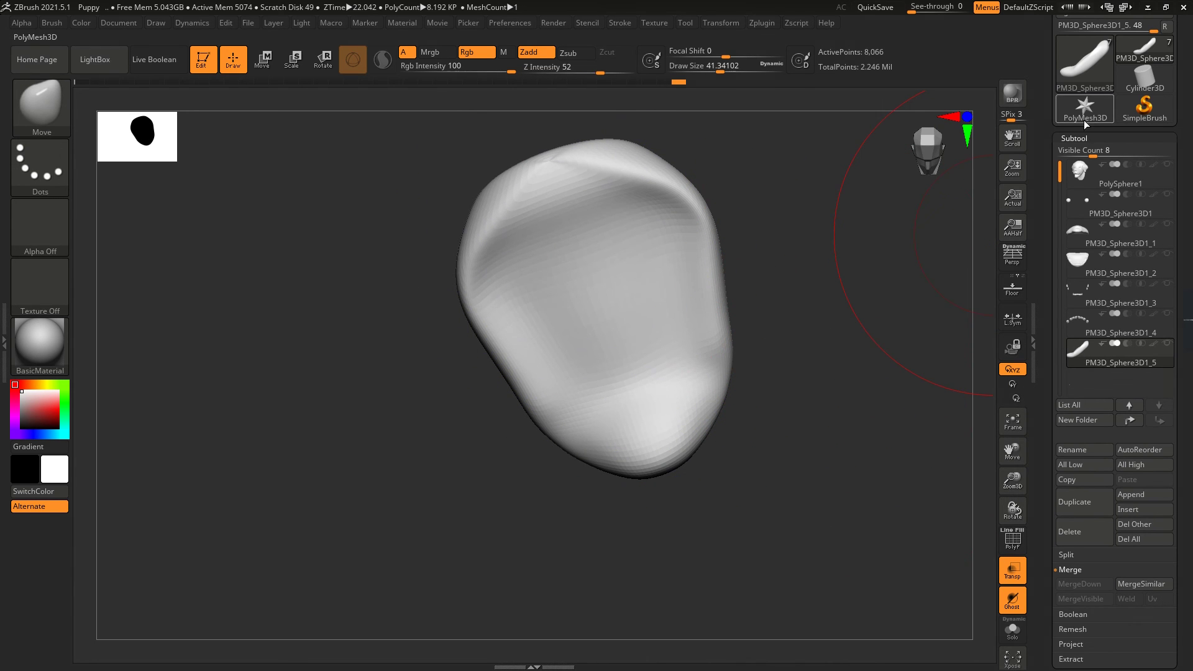
Step: Remesh the tongue into even polygons at a resolution of 256
left_click(1074, 137)
left_click(1078, 153)
left_click(1077, 360)
left_click(1081, 382)
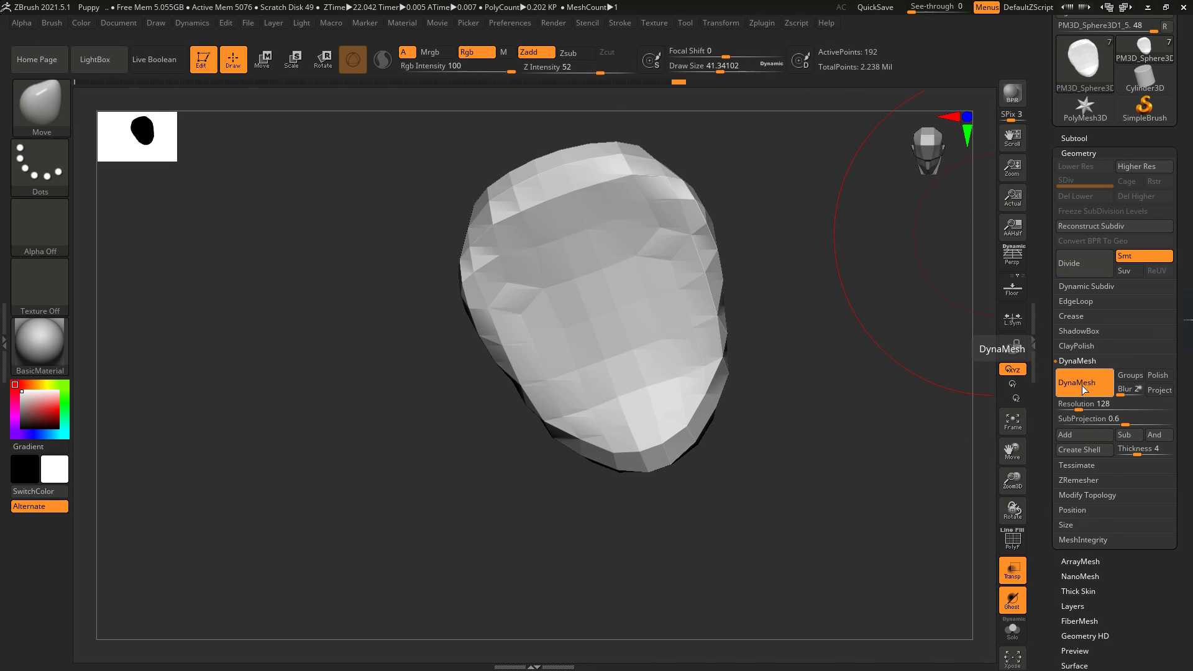
left_click(1084, 275)
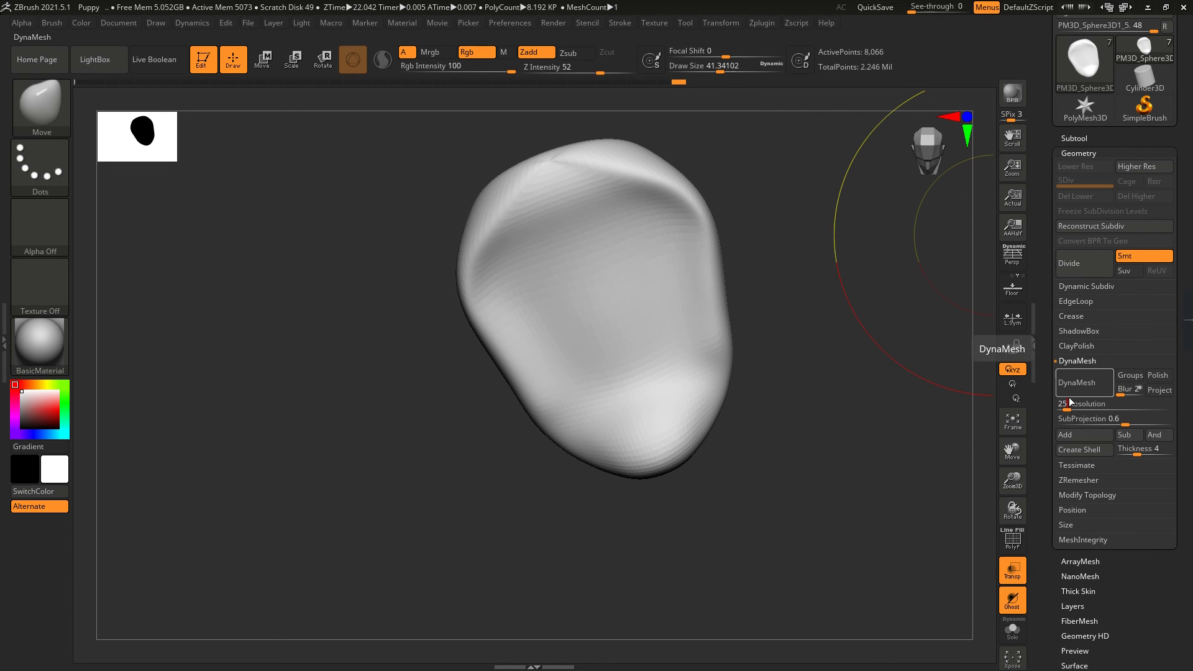
type("6")
key("Return")
left_click(1080, 383)
Step: Subdivide the tongue once and check it from several angles
left_click_drag(882, 426, 826, 356)
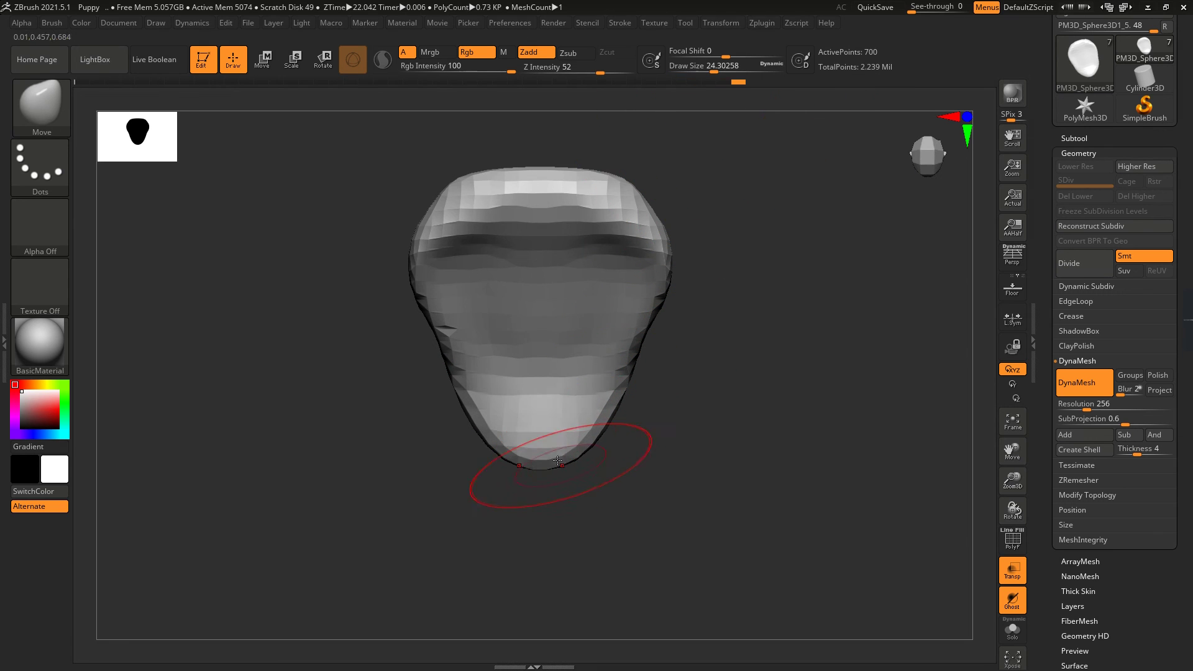
left_click_drag(633, 345, 686, 255)
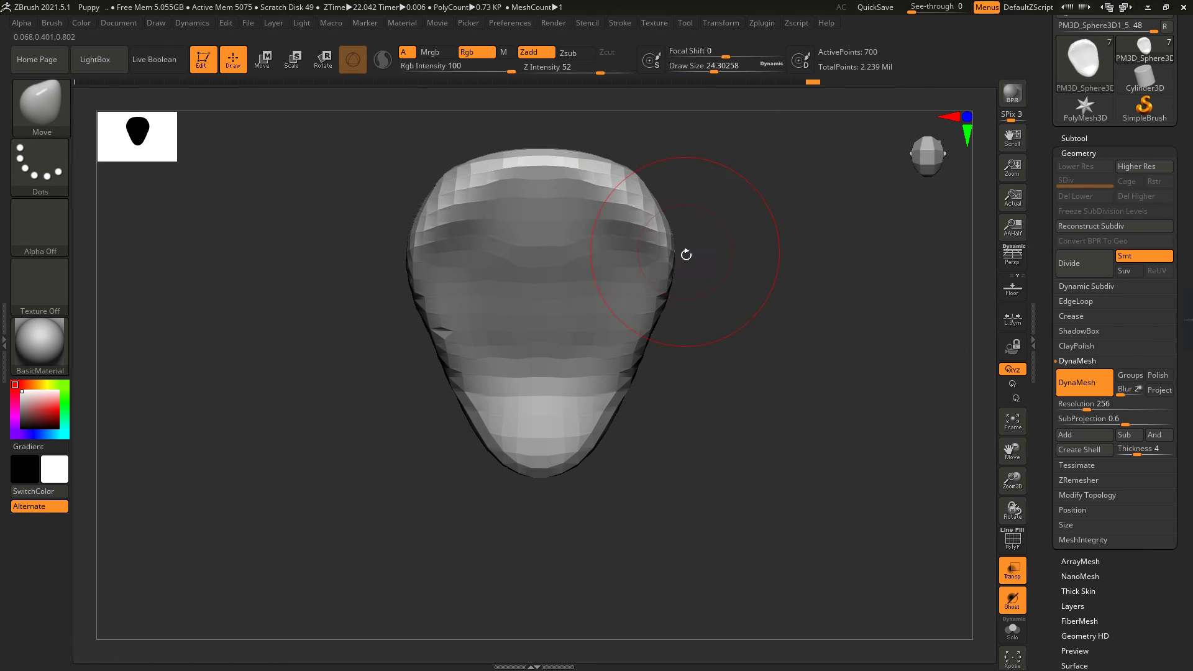
key("ctrl+d")
mouse_move(559, 400)
left_mouse_down("shift")
mouse_move(733, 471)
mouse_move(480, 506)
left_mouse_up("shift")
left_click_drag(785, 333, 591, 373)
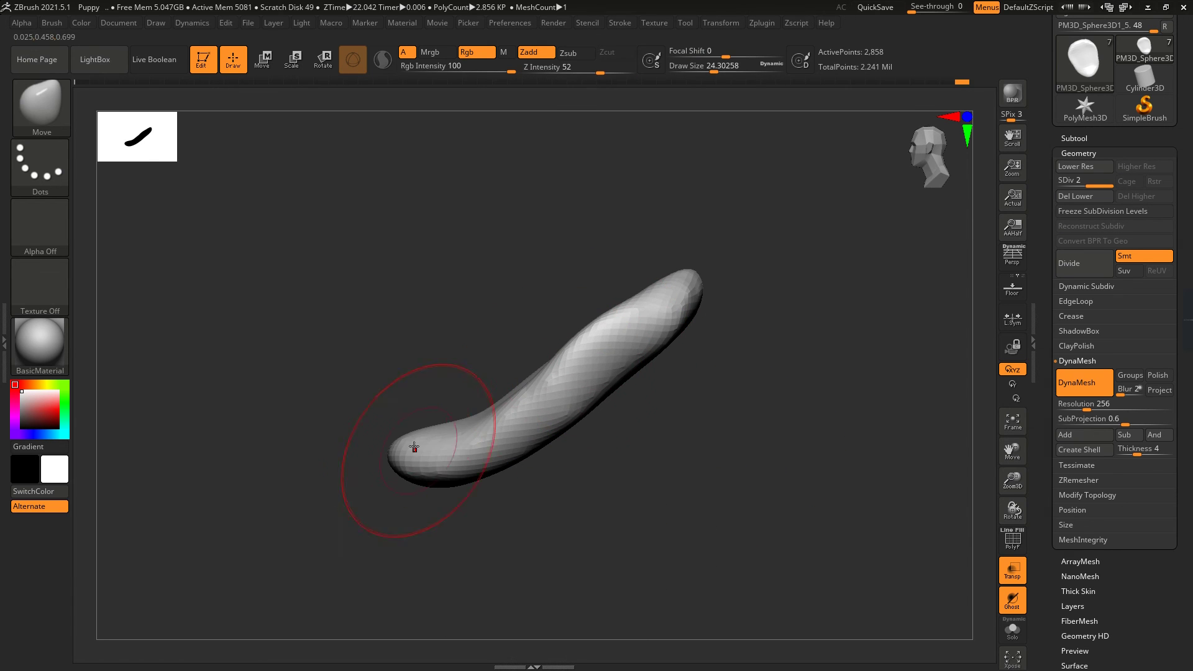
mouse_move(451, 430)
left_mouse_down()
mouse_move(506, 324)
mouse_move(492, 426)
left_mouse_up()
Step: Carve a shallow central groove with the Standard brush, smooth rough areas, and show the dog head again
key("b")
key("s")
key("t")
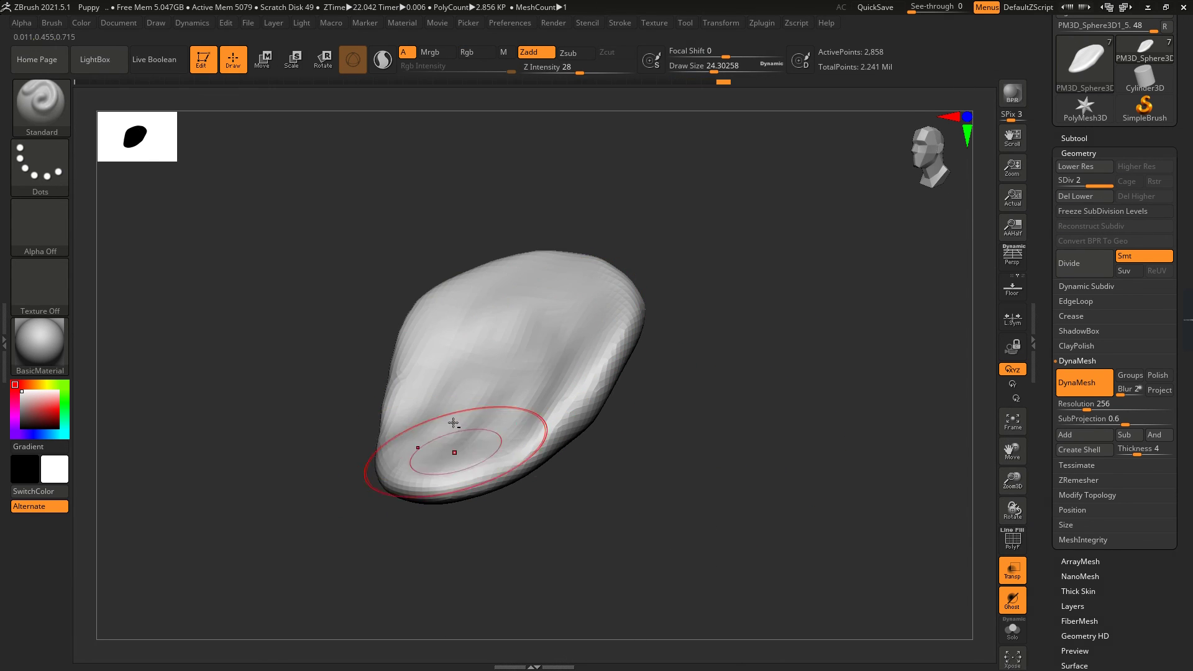
left_click_drag(598, 485, 771, 341)
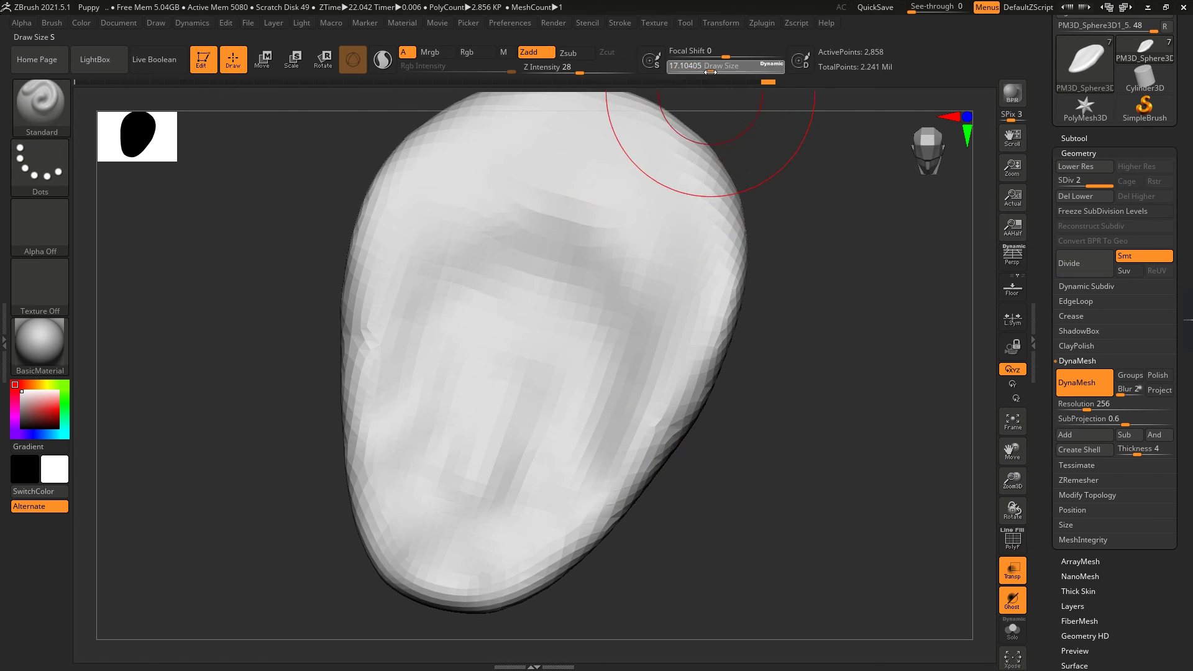
mouse_move(435, 261)
left_mouse_down()
mouse_move(511, 152)
mouse_move(487, 152)
mouse_move(435, 429)
mouse_move(466, 515)
mouse_move(546, 421)
mouse_move(471, 195)
left_mouse_up()
mouse_move(379, 517)
left_mouse_down("shift")
mouse_move(633, 451)
mouse_move(656, 333)
mouse_move(499, 316)
mouse_move(520, 296)
mouse_move(574, 328)
mouse_move(413, 383)
left_mouse_up("shift")
left_click_drag(298, 398, 426, 333, "shift")
left_click_drag(649, 541, 841, 469, "shift")
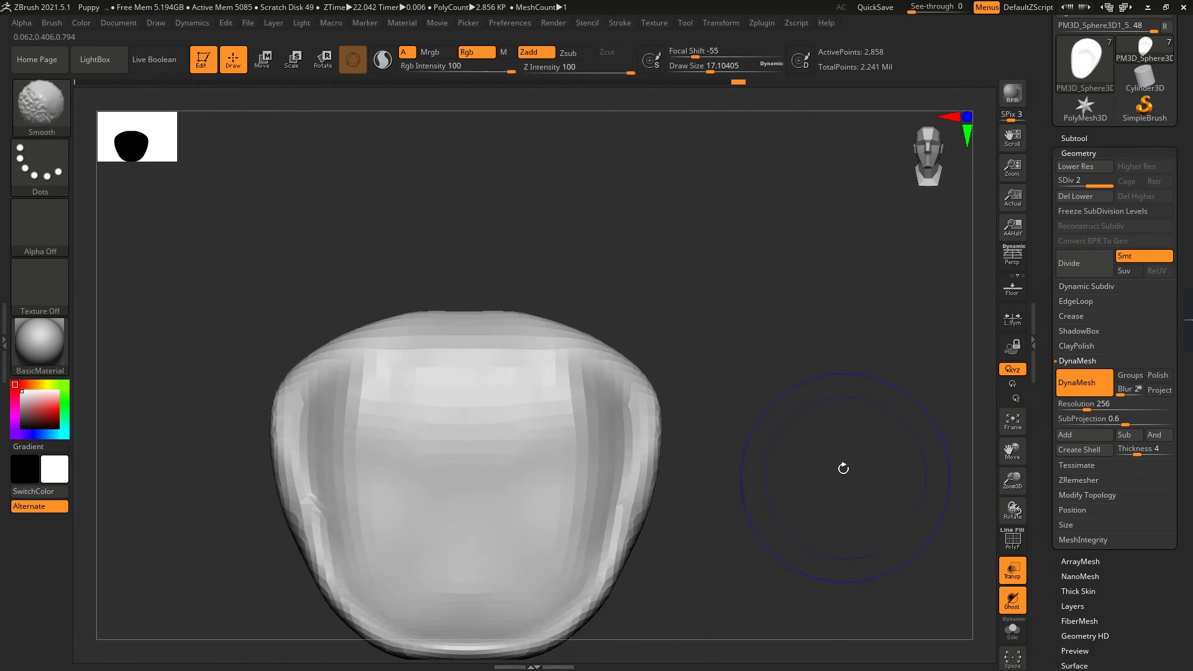
left_click_drag(593, 299, 657, 381, "shift")
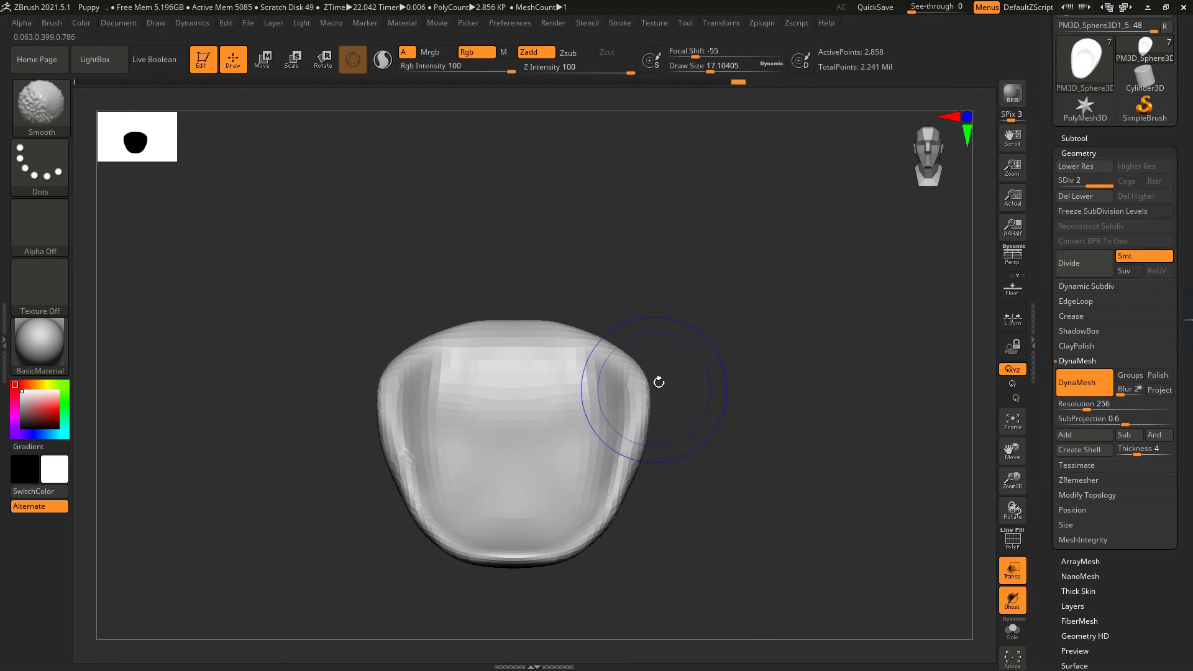
left_click(1073, 138)
left_click(1168, 167)
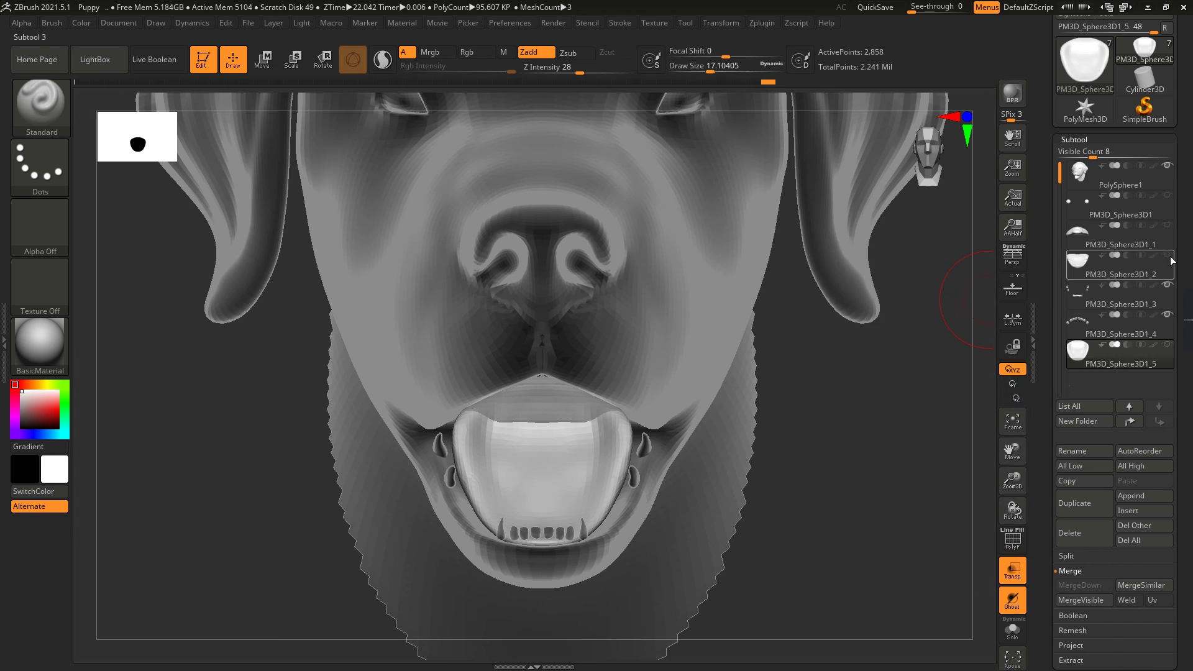
Step: Make the three teeth subtools visible and turn off Transp
left_click(1168, 283)
left_click(1167, 254)
left_click(1167, 224)
left_click(1012, 571)
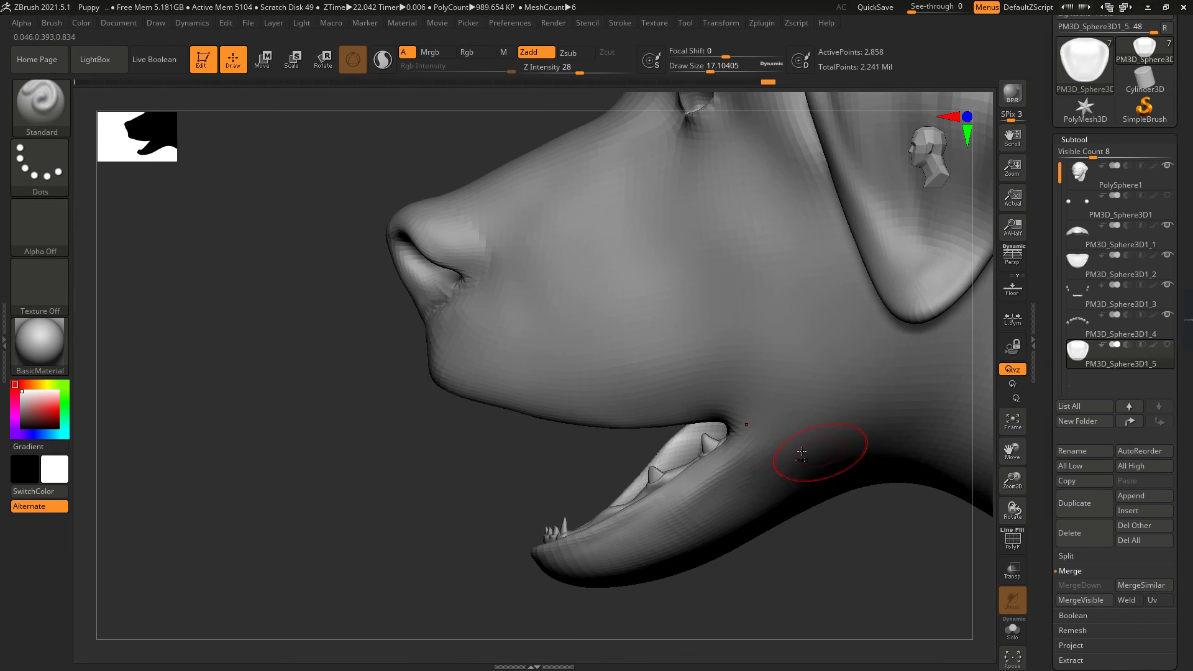
Step: Push the tongue's sides inward with a smaller Move brush to reveal the lower teeth
mouse_move(798, 453)
left_mouse_down()
mouse_move(428, 427)
mouse_move(394, 452)
mouse_move(475, 439)
left_mouse_up()
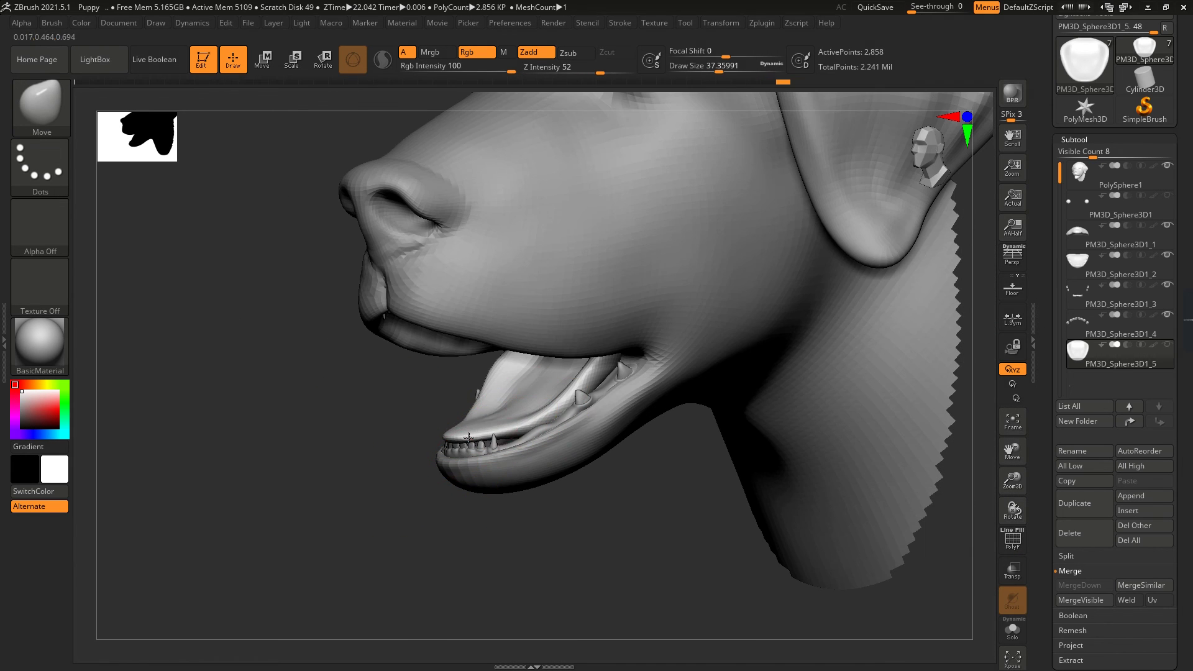
mouse_move(557, 398)
left_mouse_down("shift")
mouse_move(589, 361)
mouse_move(615, 404)
mouse_move(505, 494)
left_mouse_up("shift")
mouse_move(639, 517)
left_mouse_down("shift")
mouse_move(593, 348)
mouse_move(572, 351)
left_mouse_up("shift")
key("s")
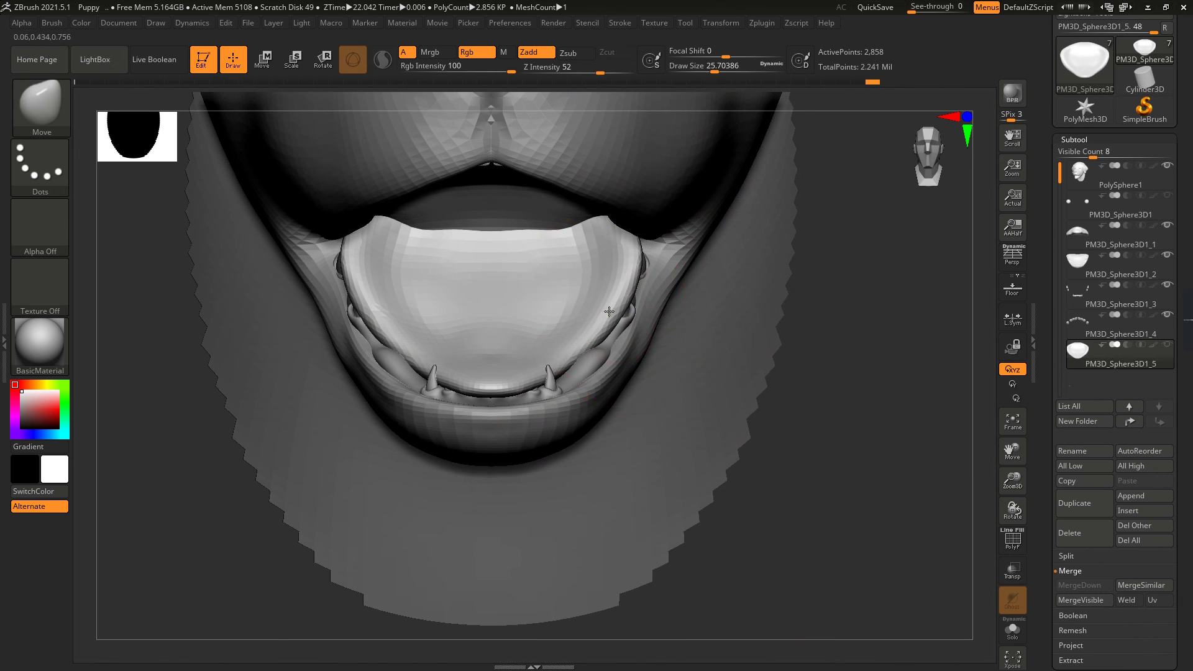
mouse_move(609, 311)
left_mouse_down()
mouse_move(612, 261)
mouse_move(602, 298)
left_mouse_up()
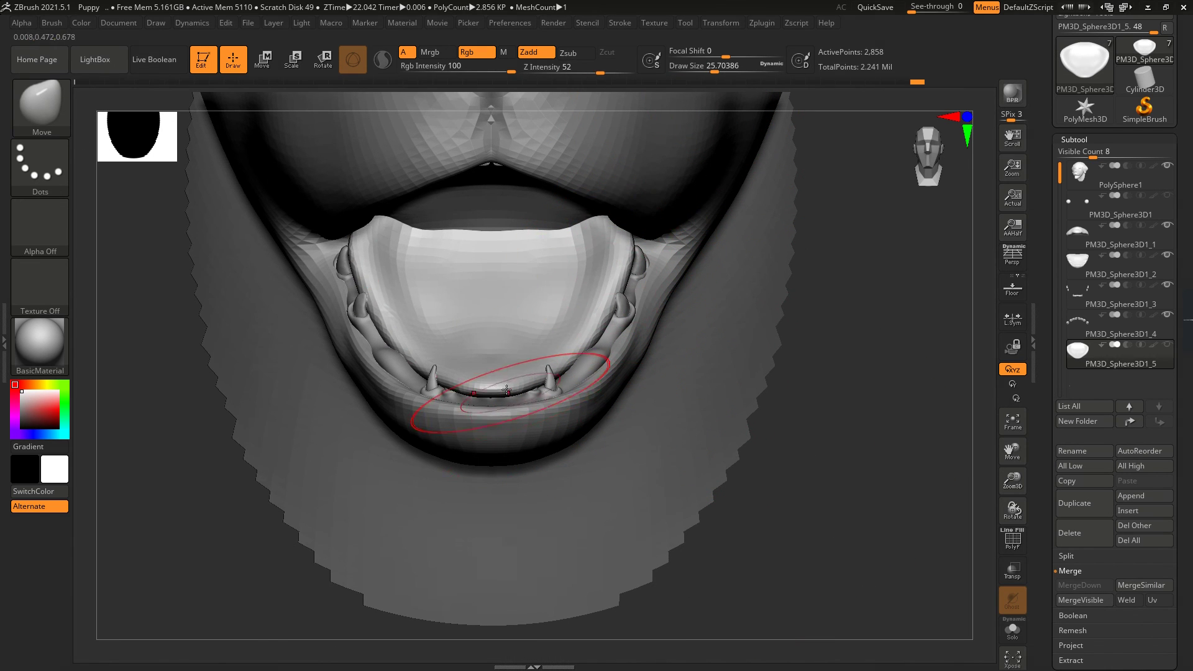
right_click_drag(735, 385, 708, 303)
key("s")
left_click_drag(652, 171, 627, 180)
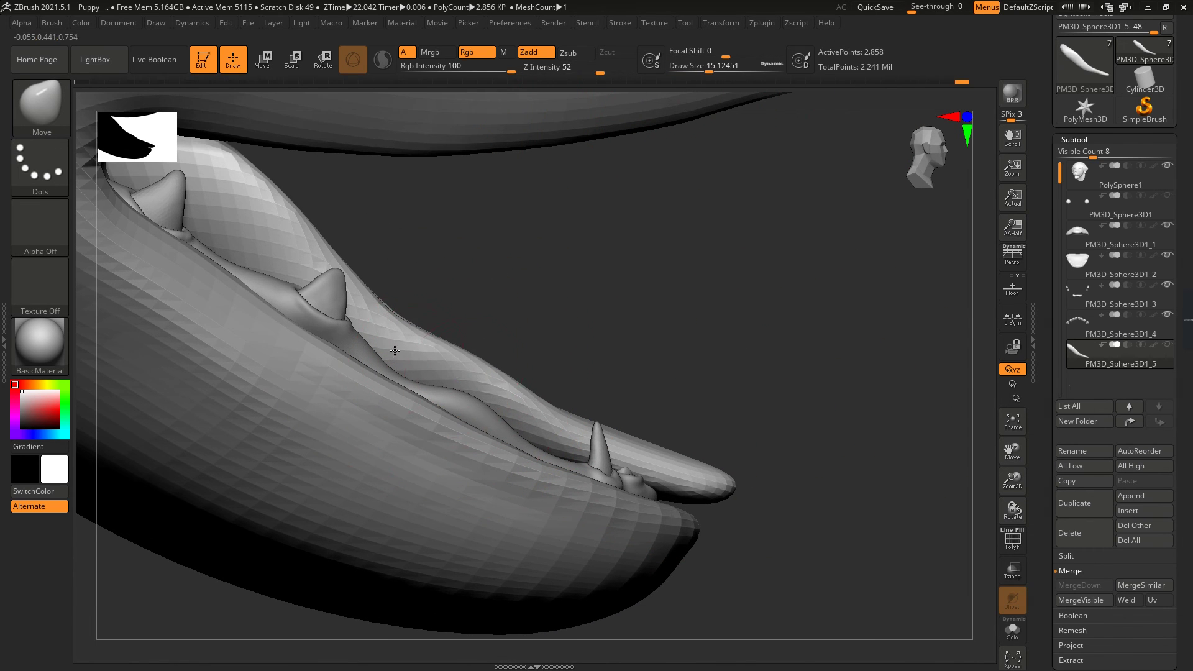
key("ctrl+z")
key("ctrl+shift+z")
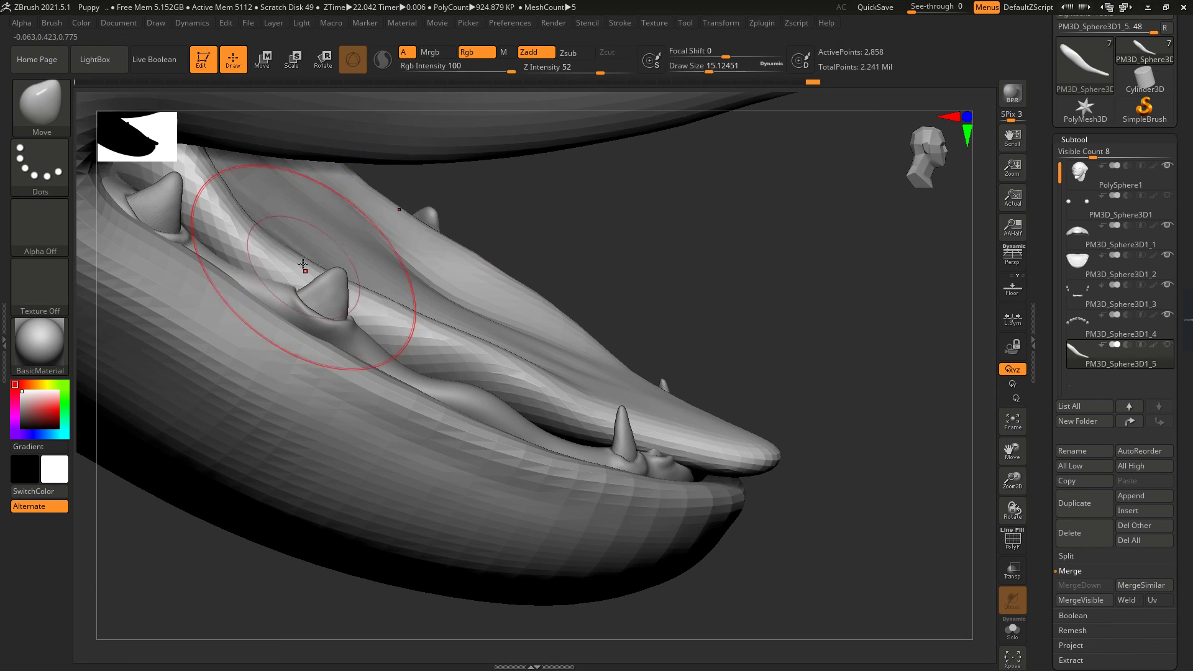
Step: Nudge the tongue's side further inward, then inspect the jaw from below and front
mouse_move(293, 240)
right_mouse_down()
mouse_move(639, 309)
mouse_move(562, 373)
mouse_move(435, 429)
mouse_move(277, 431)
mouse_move(515, 350)
right_mouse_up()
left_click(578, 392)
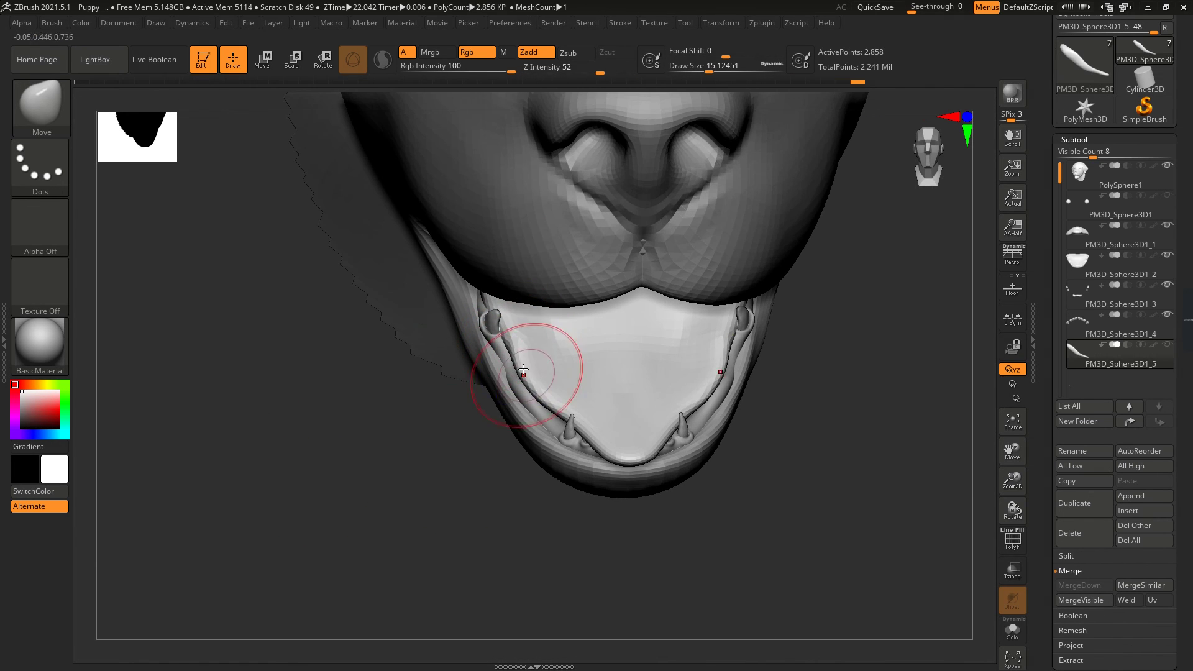
left_click_drag(523, 369, 545, 373)
right_click_drag(590, 423, 492, 453)
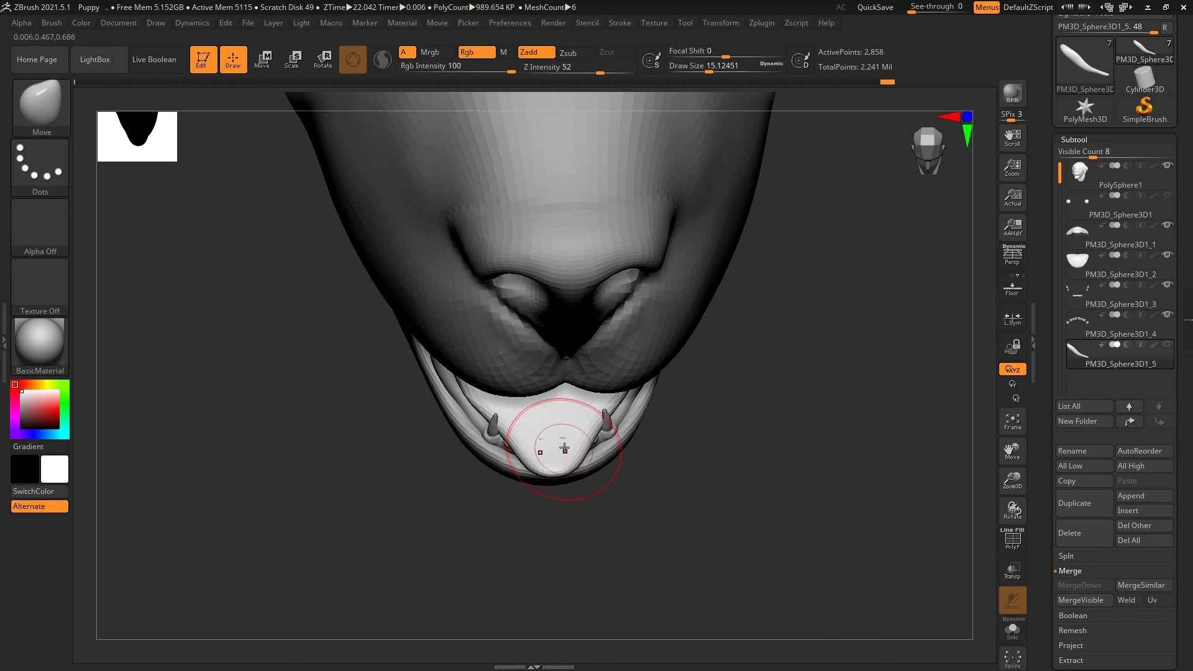
right_click_drag(590, 430, 520, 373)
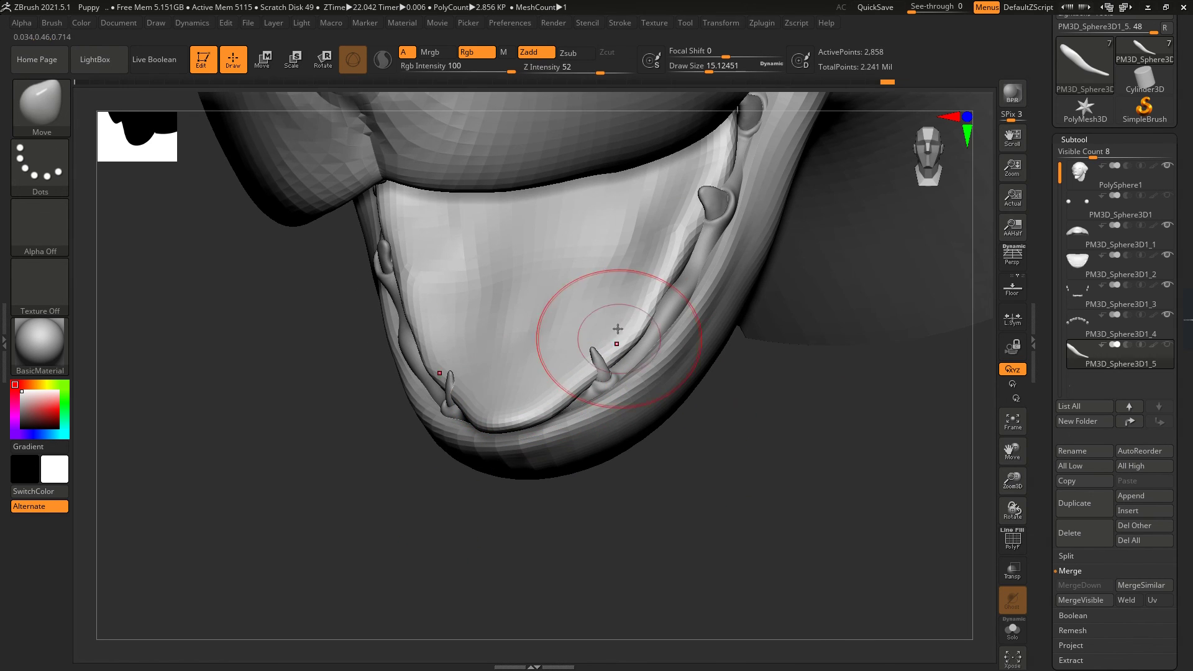
right_click_drag(669, 254, 854, 326)
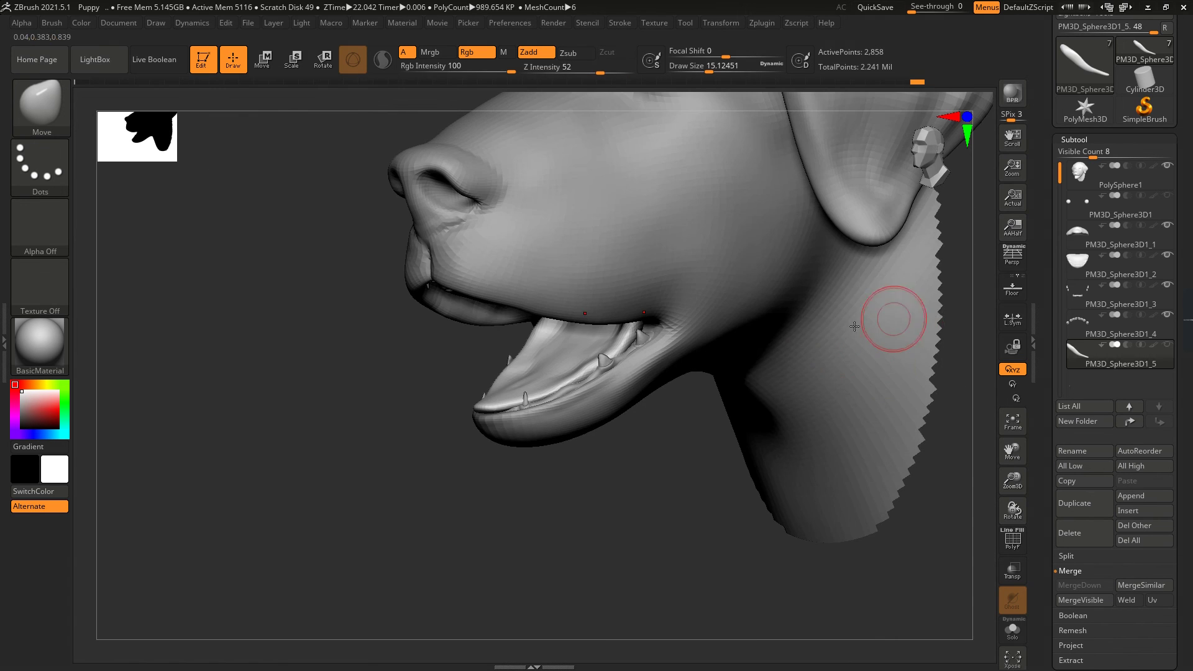
right_click_drag(720, 348, 715, 302, "ctrl")
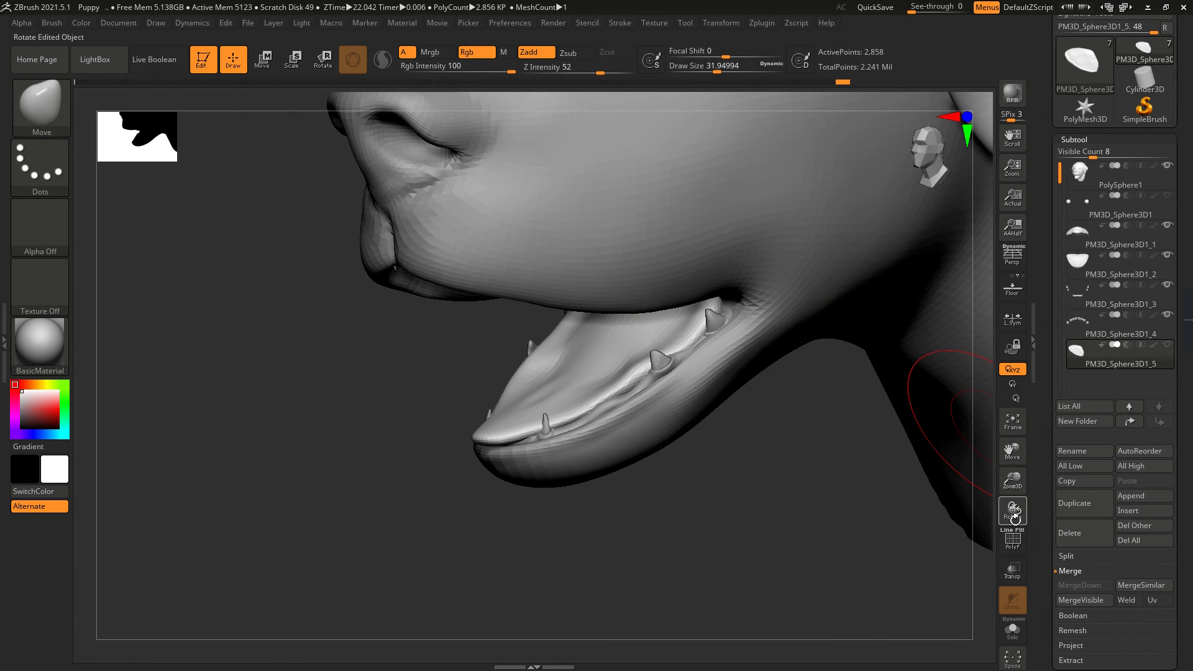
Step: Turn Transp back on and reduce Draw Size to about 19 while inspecting the mouth
left_click(1013, 569)
right_click_drag(621, 373, 720, 298)
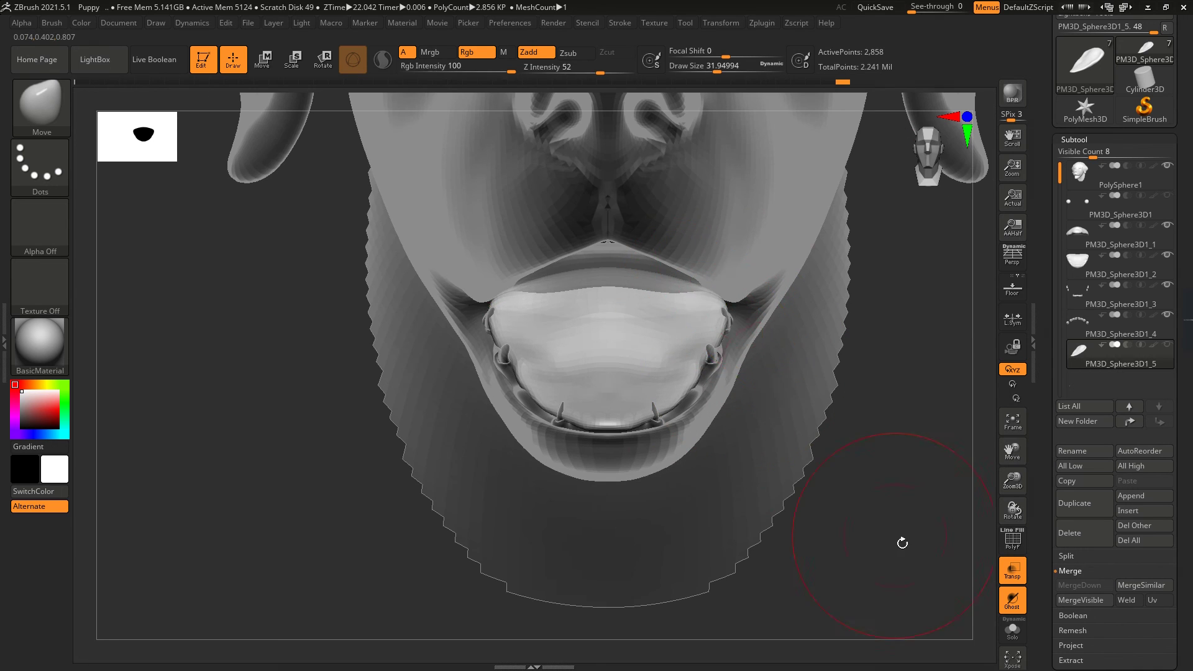
right_click_drag(901, 542, 733, 280)
left_click_drag(717, 72, 710, 72)
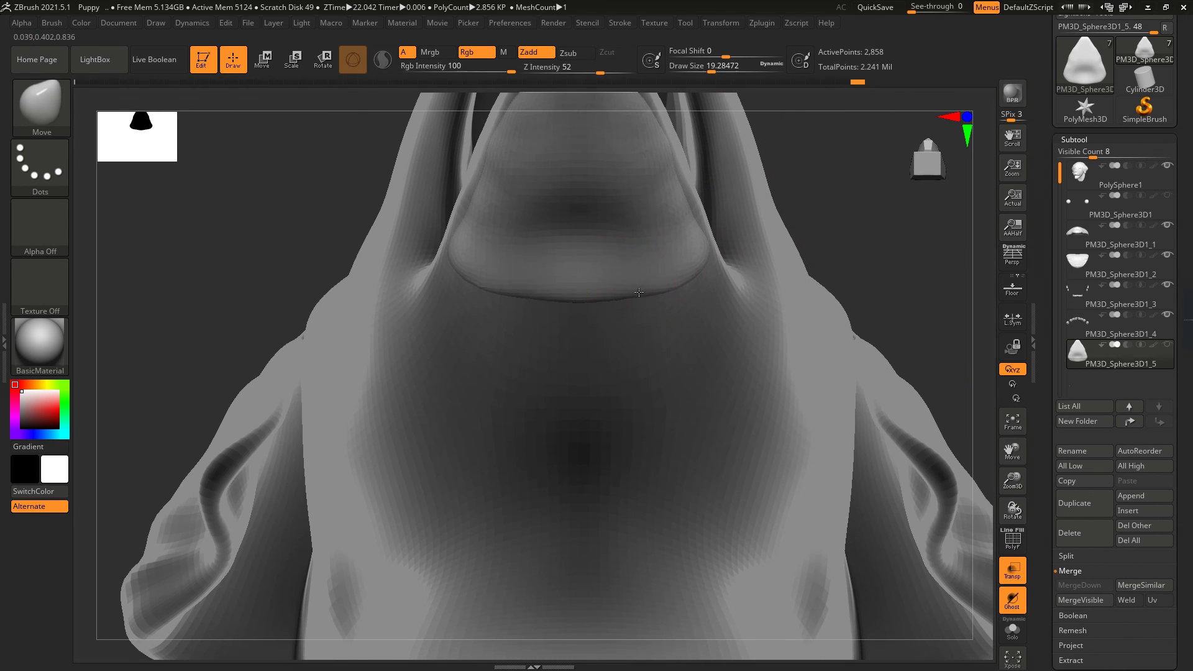
right_click_drag(801, 175, 660, 288)
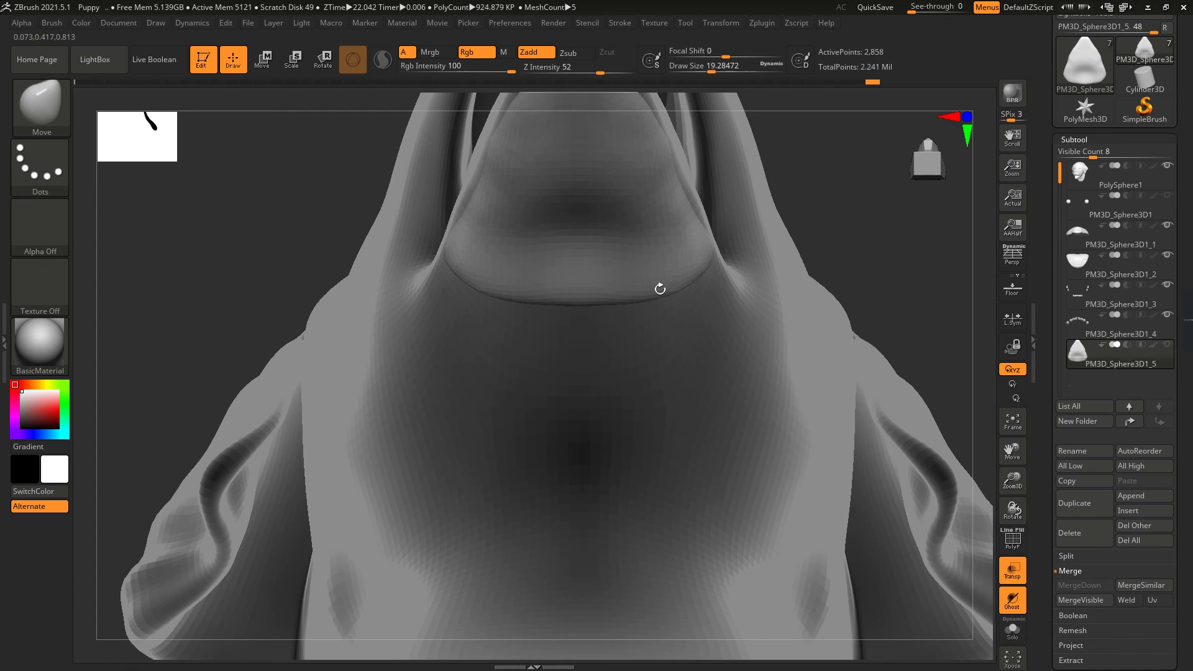
mouse_move(759, 211)
right_mouse_down()
mouse_move(855, 410)
mouse_move(662, 282)
mouse_move(664, 263)
right_mouse_up()
mouse_move(887, 344)
right_mouse_down()
mouse_move(665, 293)
mouse_move(577, 341)
mouse_move(692, 335)
mouse_move(677, 317)
mouse_move(682, 299)
mouse_move(833, 380)
right_mouse_up()
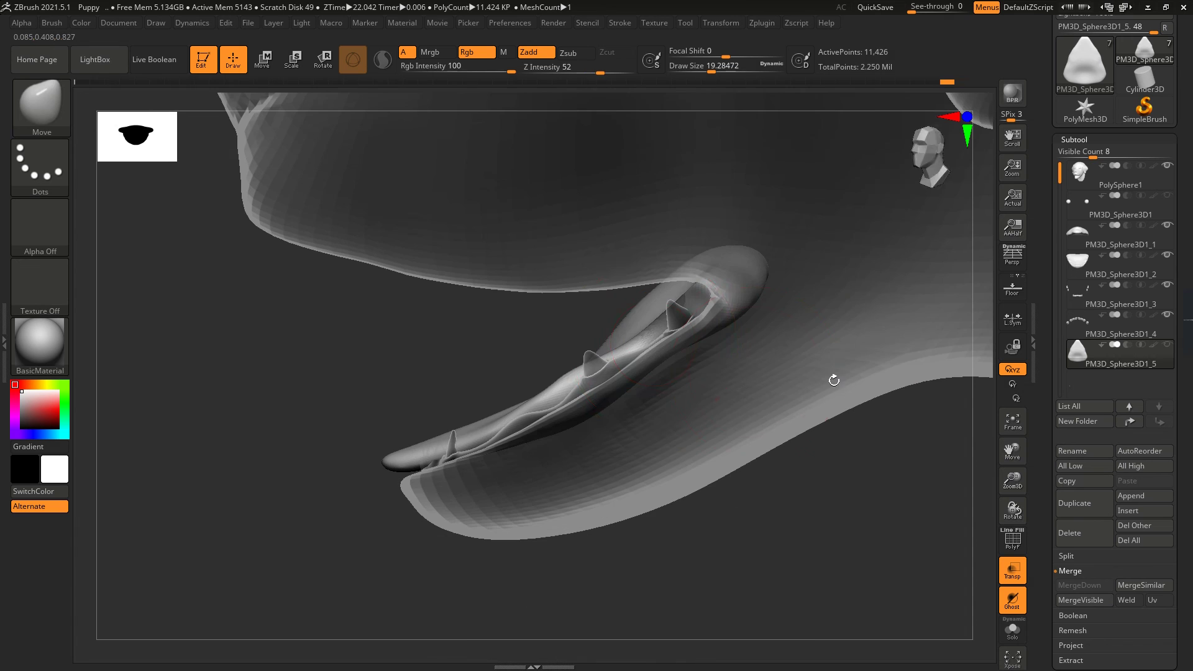
Step: Mask part of the tongue, smooth its surface, then show the head solid again
key("ctrl")
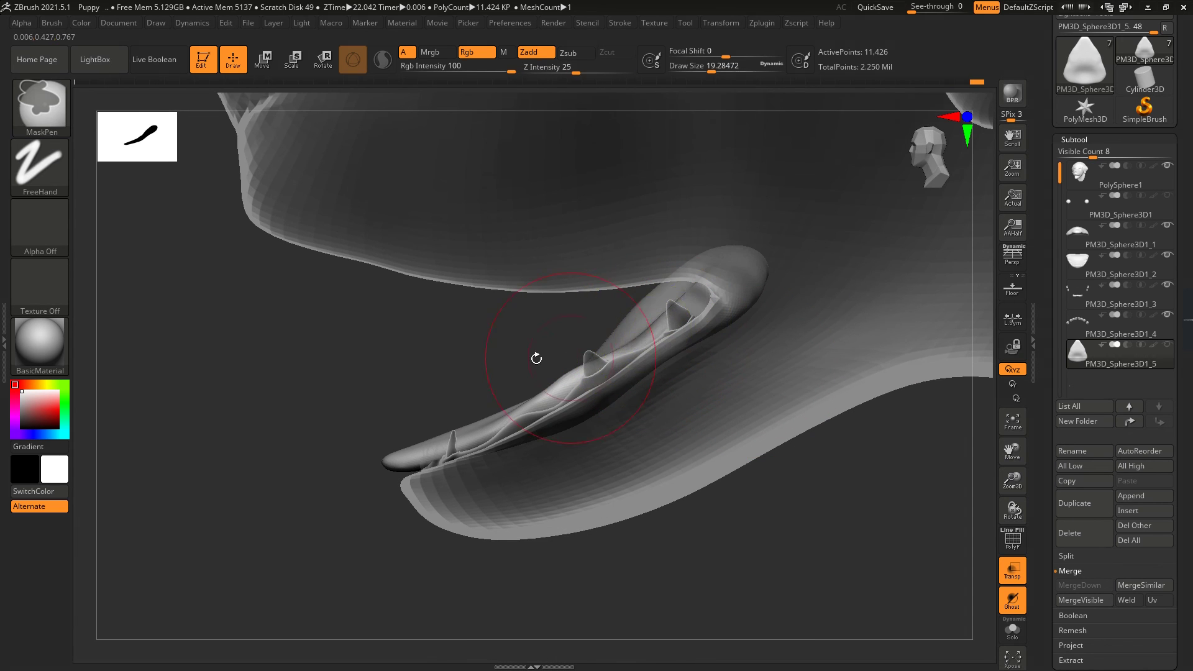
right_click_drag(536, 358, 669, 299)
key("shift")
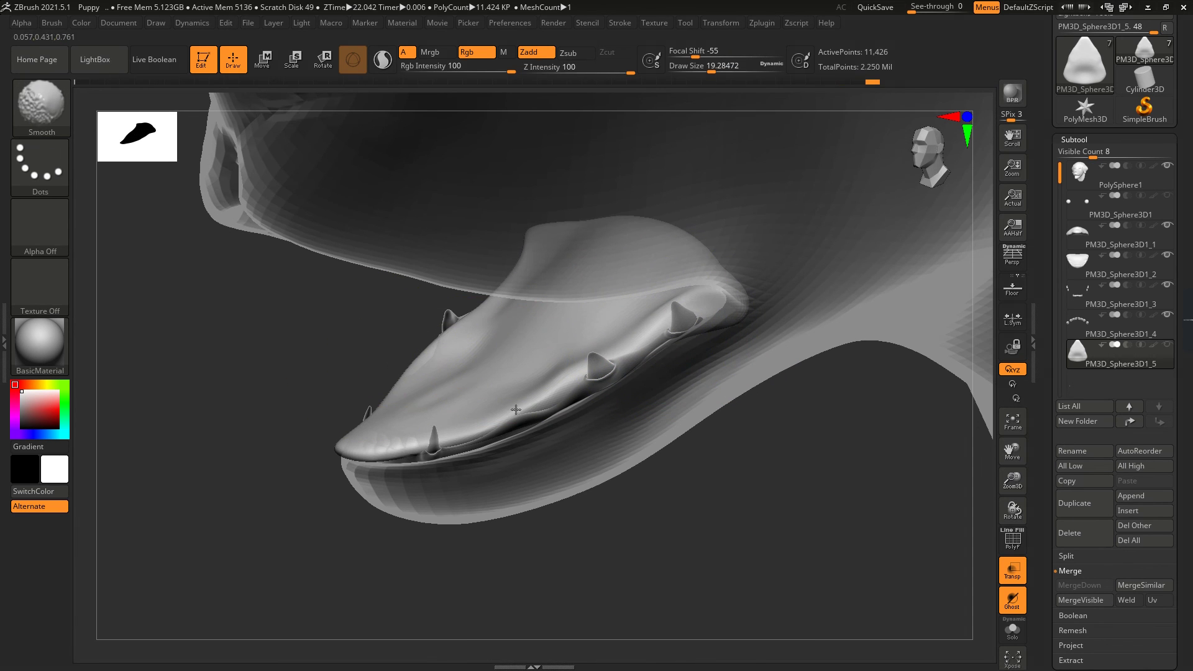
right_click_drag(515, 410, 277, 423)
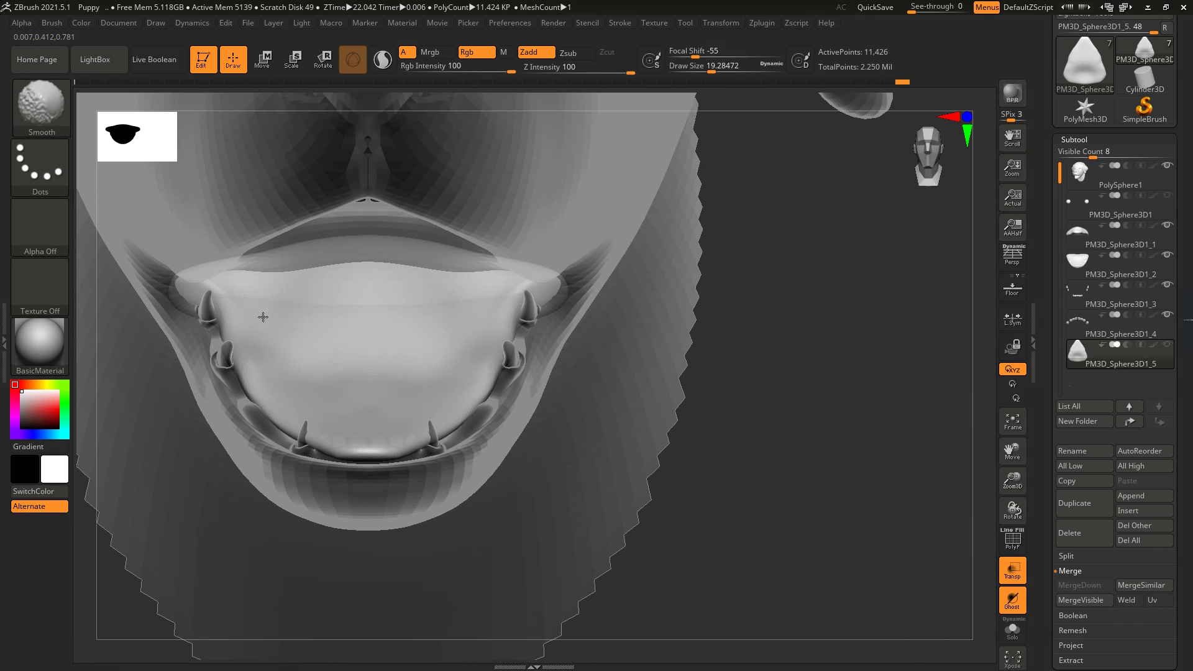
left_click(1013, 570)
Step: Orbit around the jaw to review the fitted tongue from the side and front
right_click_drag(591, 394, 718, 380)
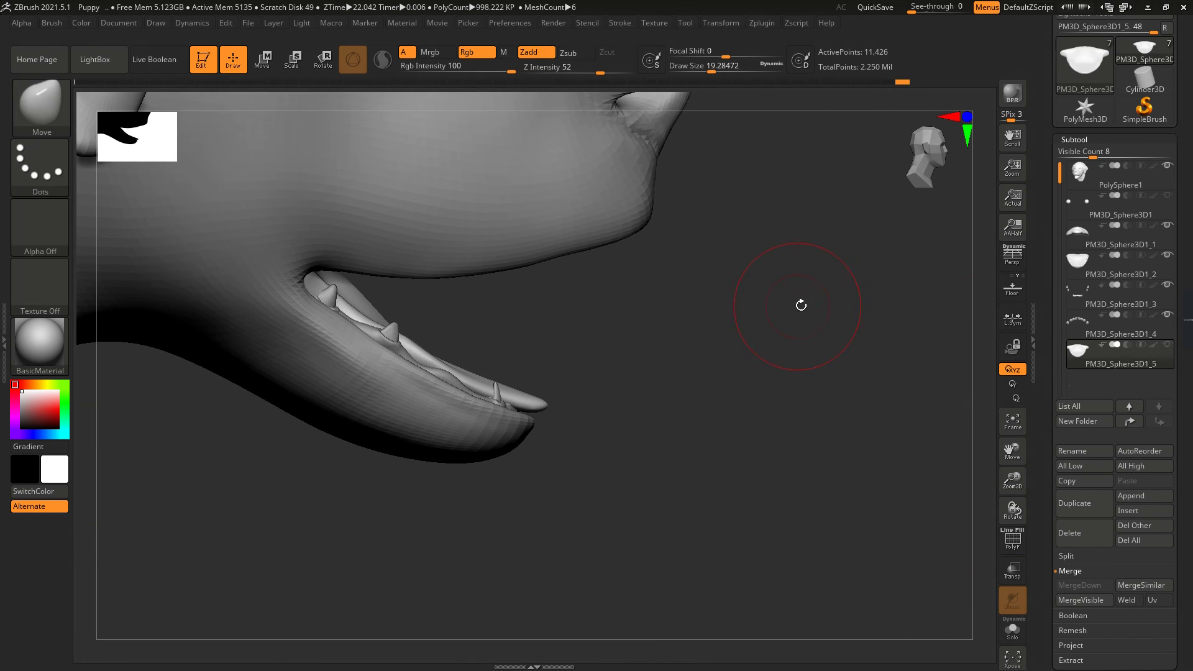
right_click_drag(799, 306, 591, 244)
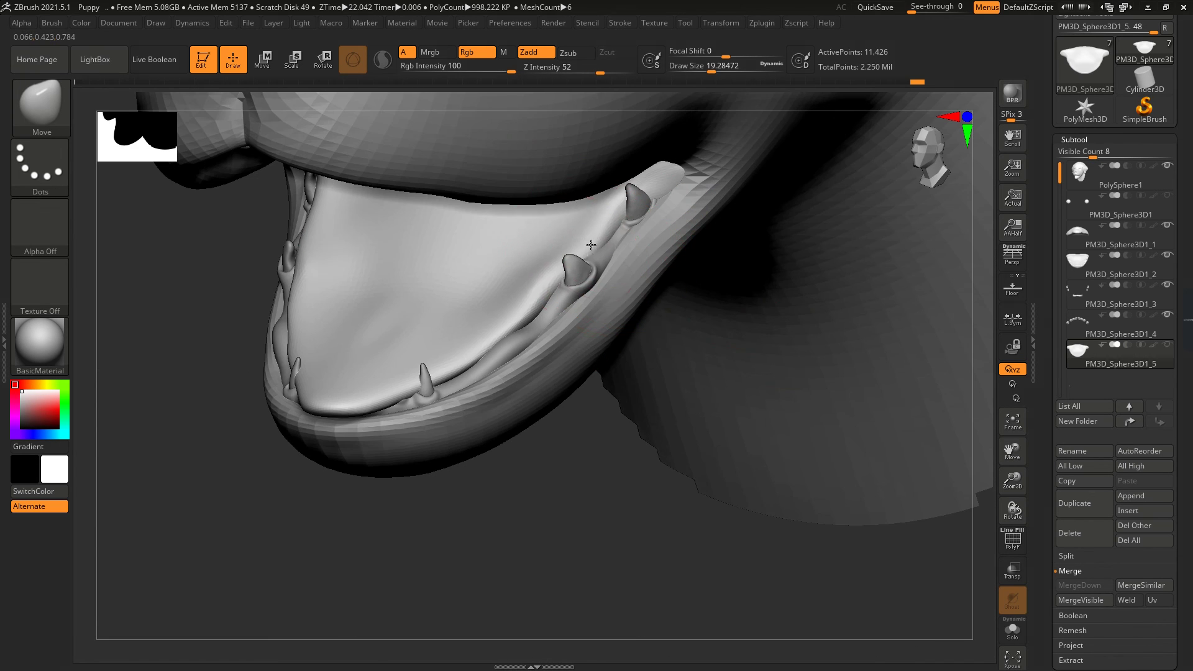
right_click_drag(549, 288, 533, 320)
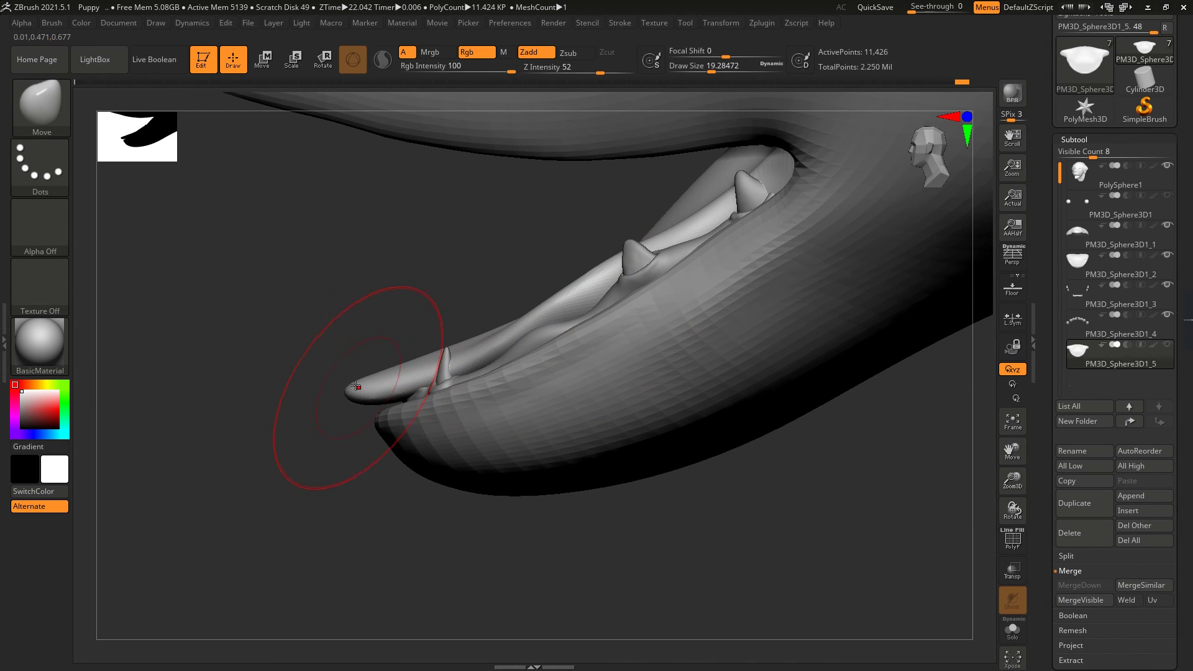
right_click_drag(355, 387, 484, 334)
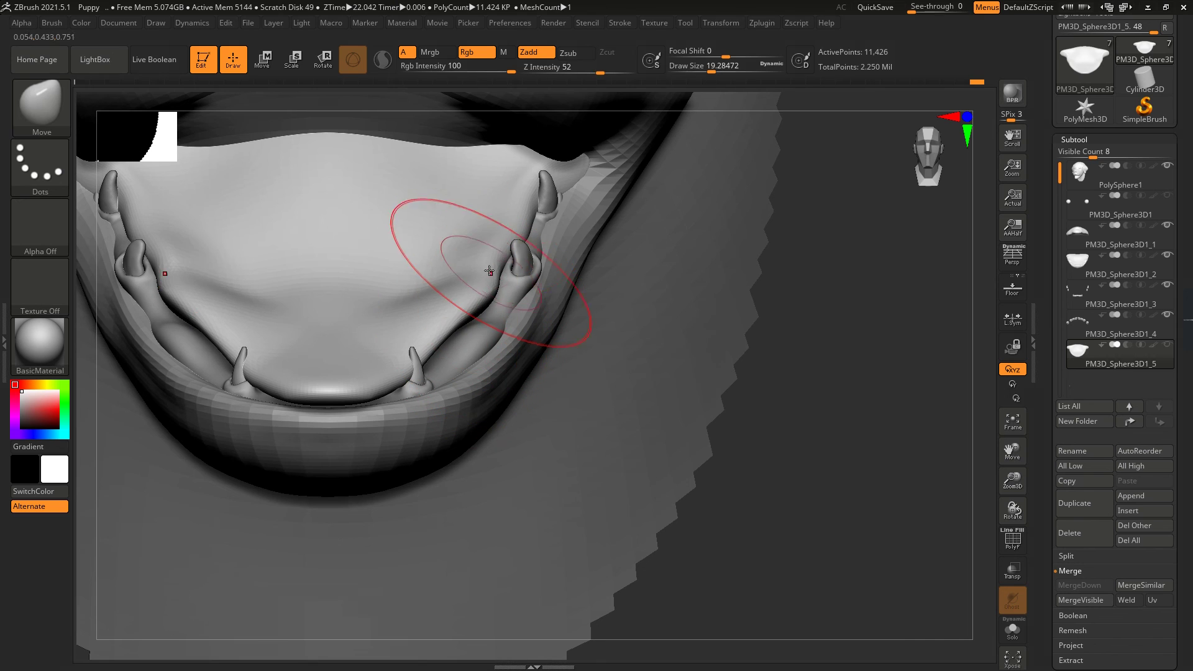
mouse_move(371, 369)
right_mouse_down()
mouse_move(373, 350)
mouse_move(319, 373)
mouse_move(546, 453)
mouse_move(459, 308)
mouse_move(385, 346)
mouse_move(504, 296)
mouse_move(322, 394)
mouse_move(602, 304)
mouse_move(774, 152)
mouse_move(771, 377)
right_mouse_up()
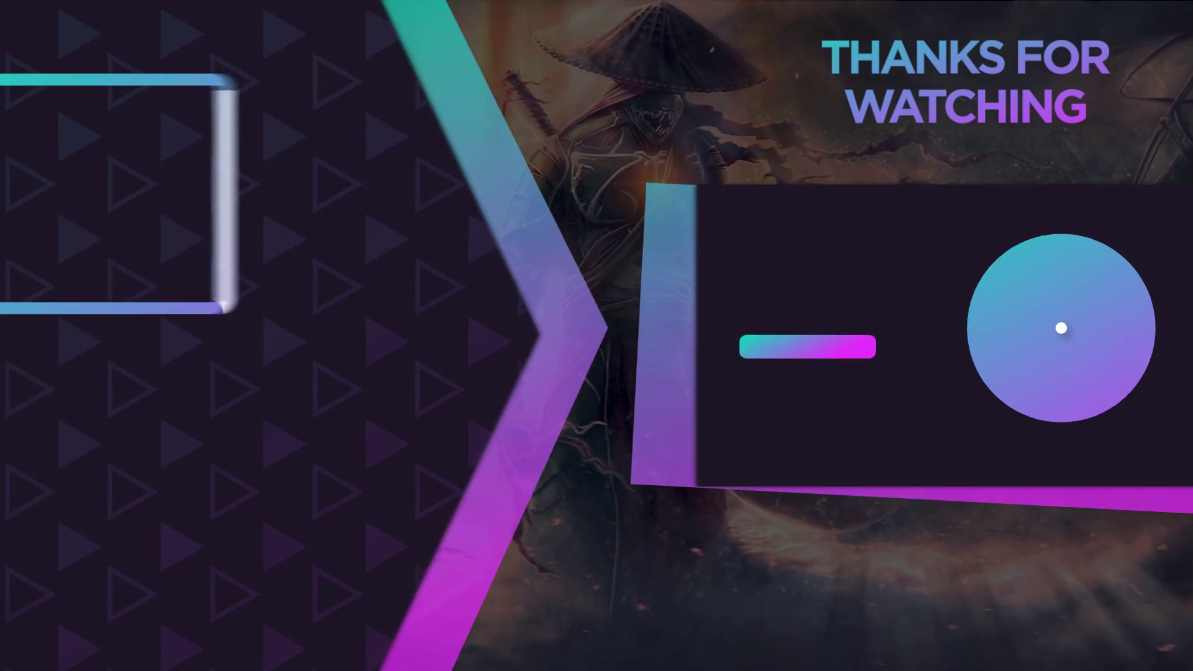